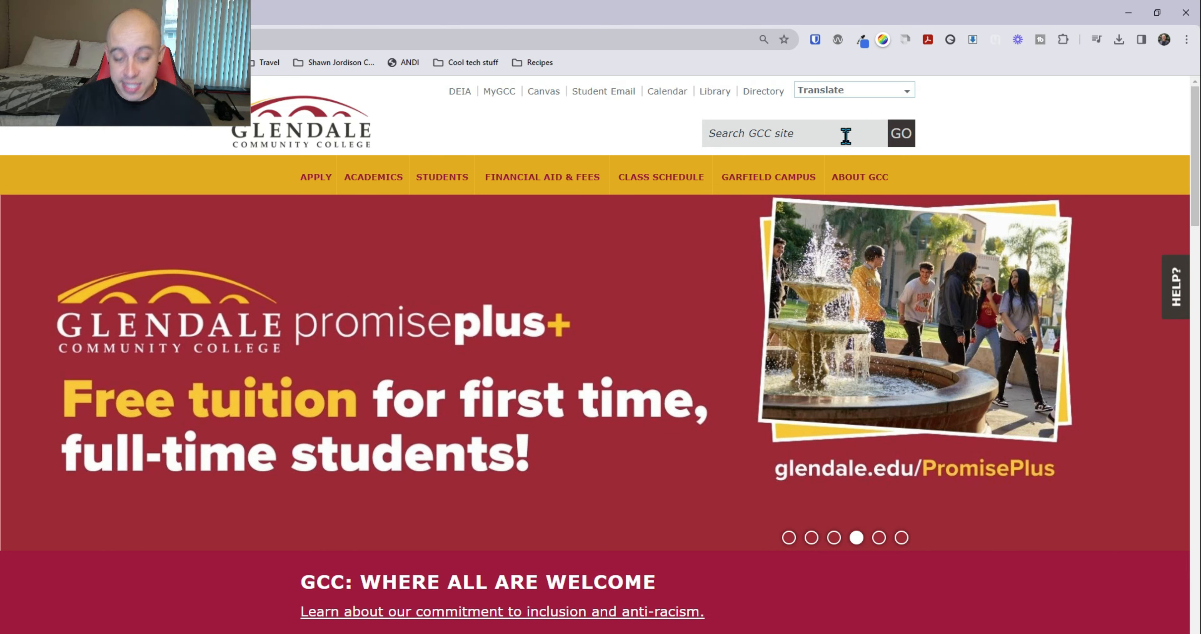
Search the college site for pdf and browse Academics > Special Programs to the DSPS page
type("pdf")
key("Return")
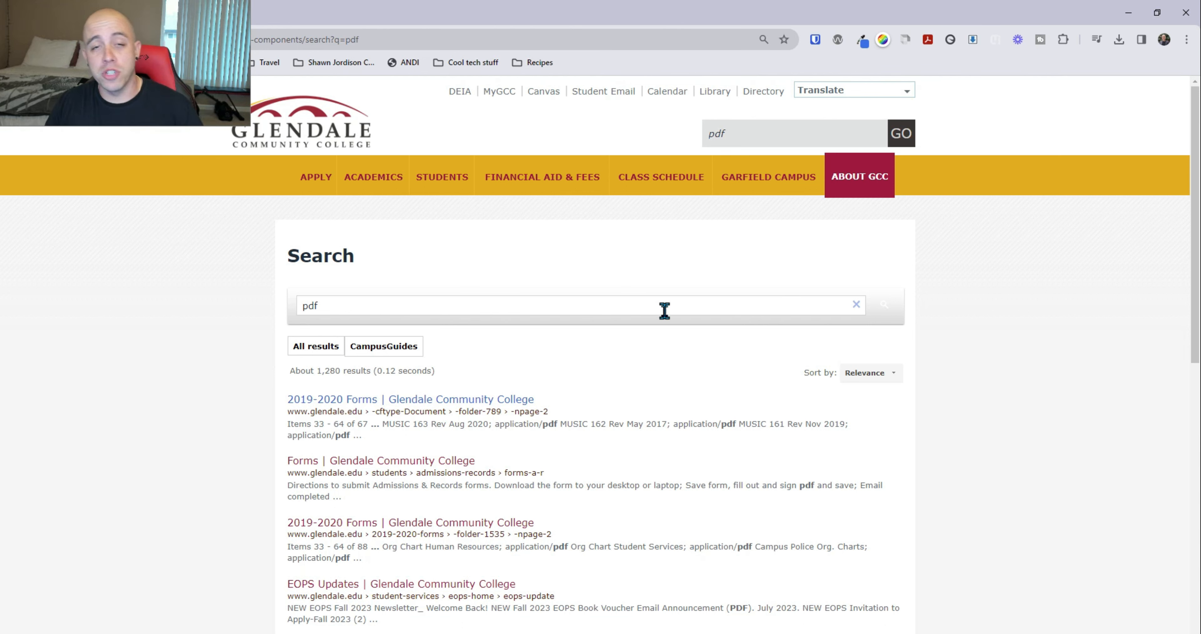
left_click(379, 176)
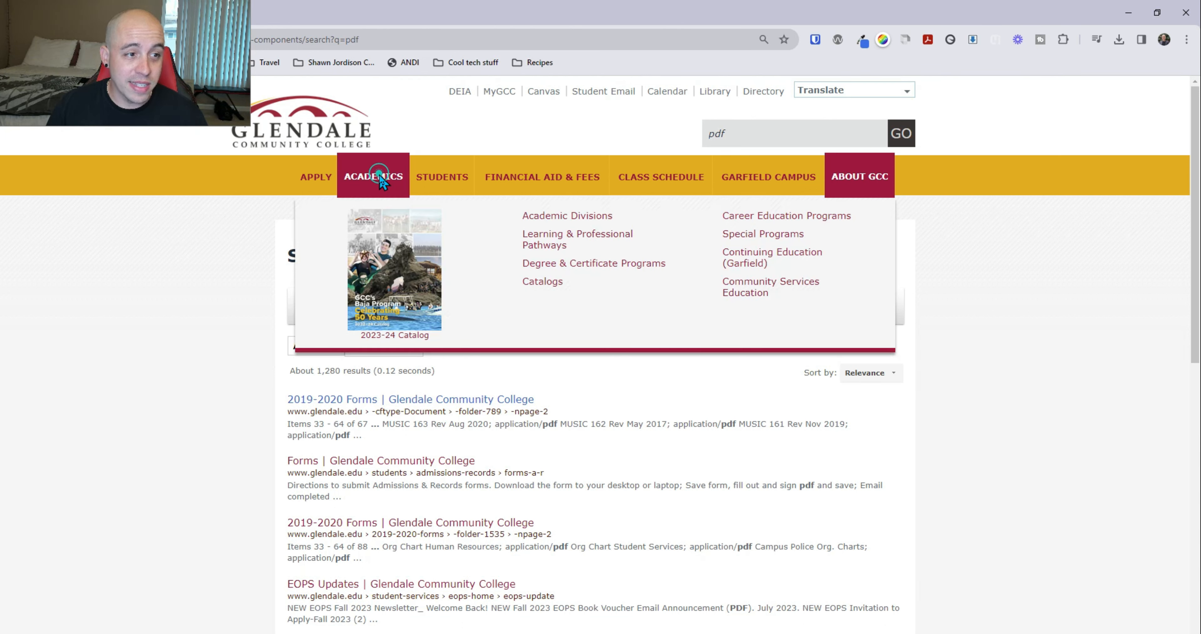
left_click(780, 235)
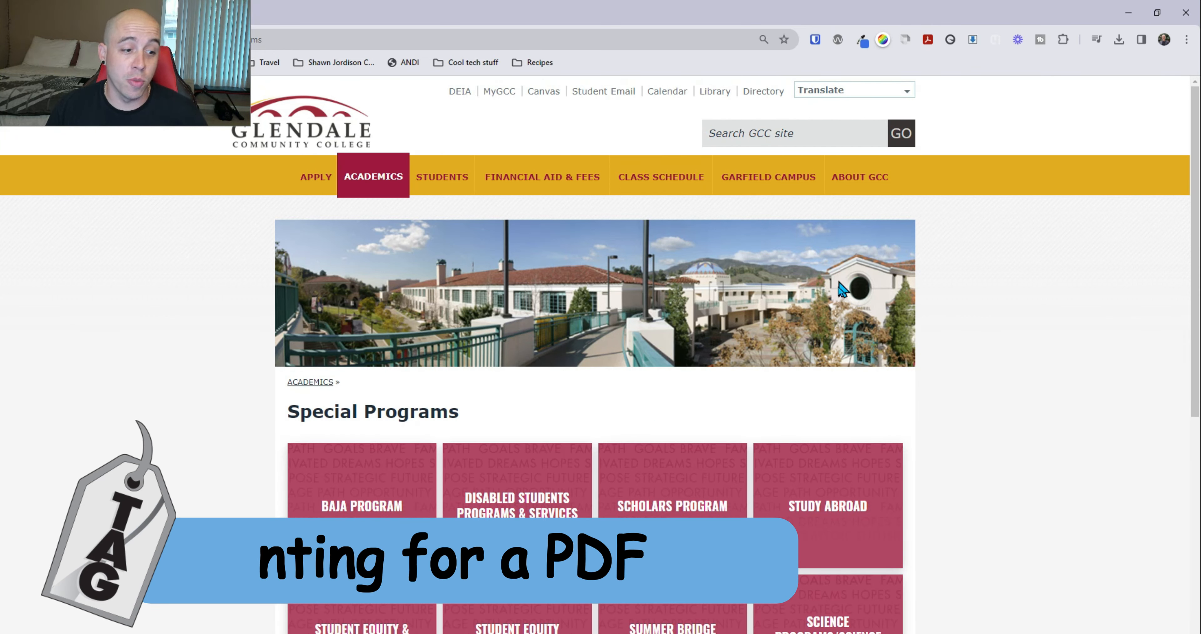
scroll(837, 262, "down", 4)
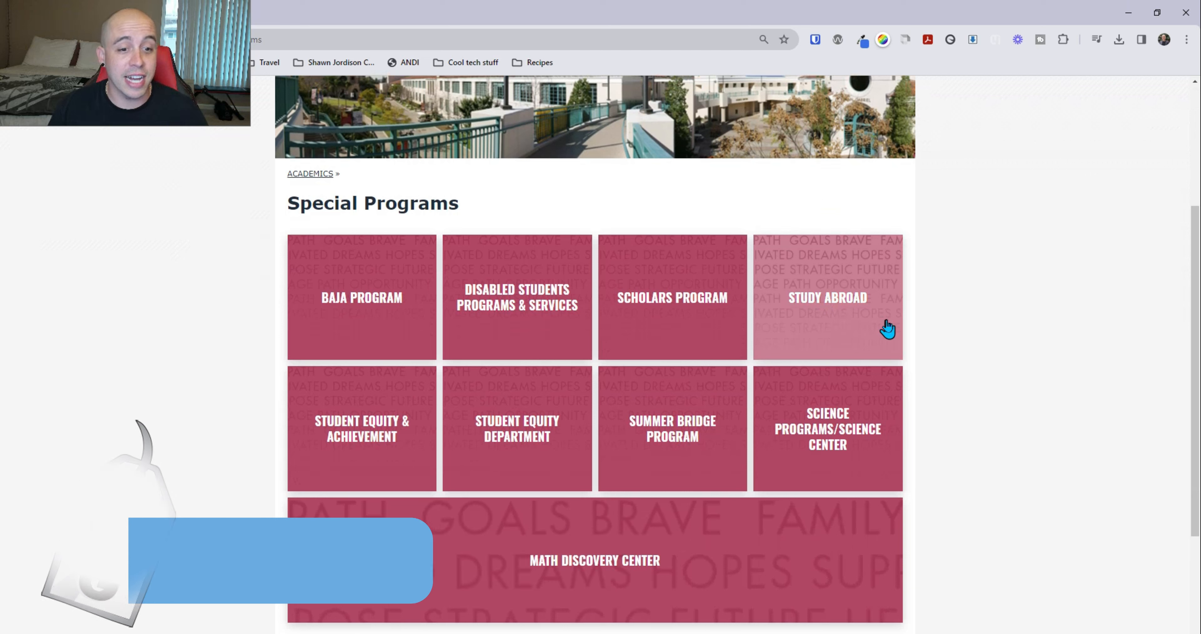
left_click(522, 336)
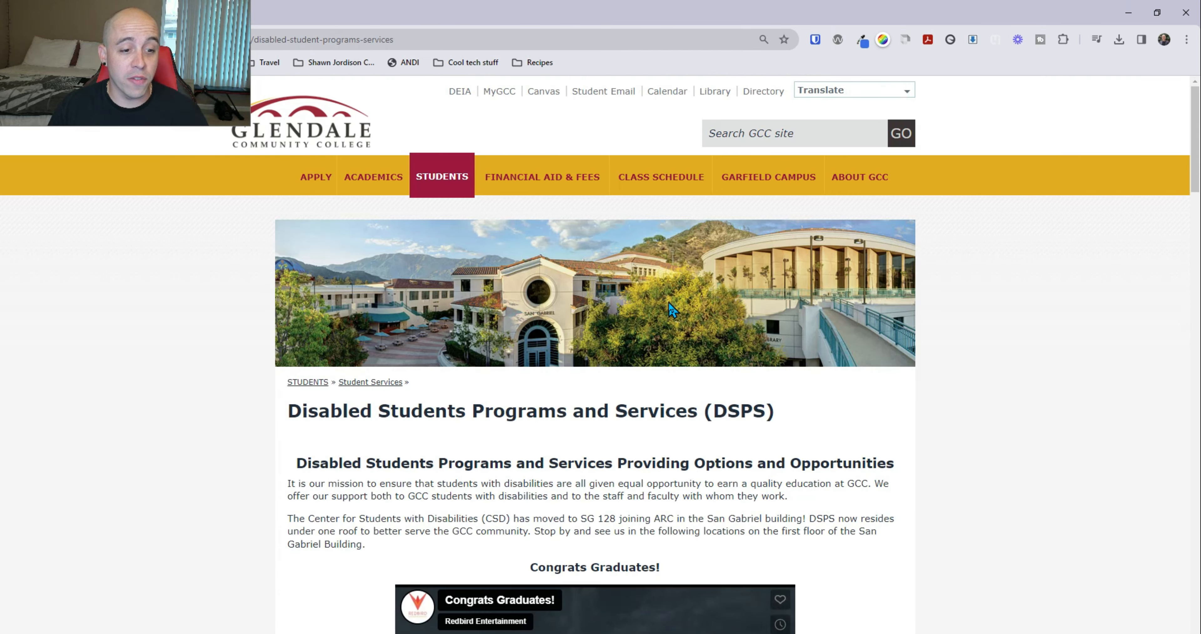
From the DSPS Newsletters page, download and save the Summer 2023 newsletter PDF
scroll(669, 303, "down", 4)
key("End")
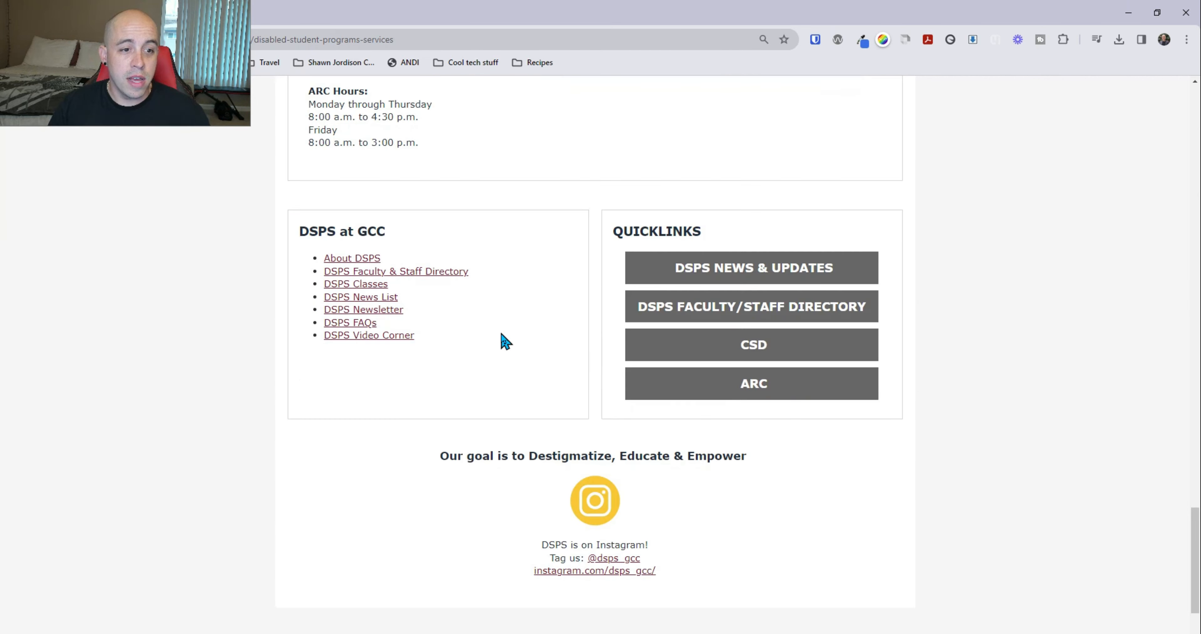
left_click(355, 312)
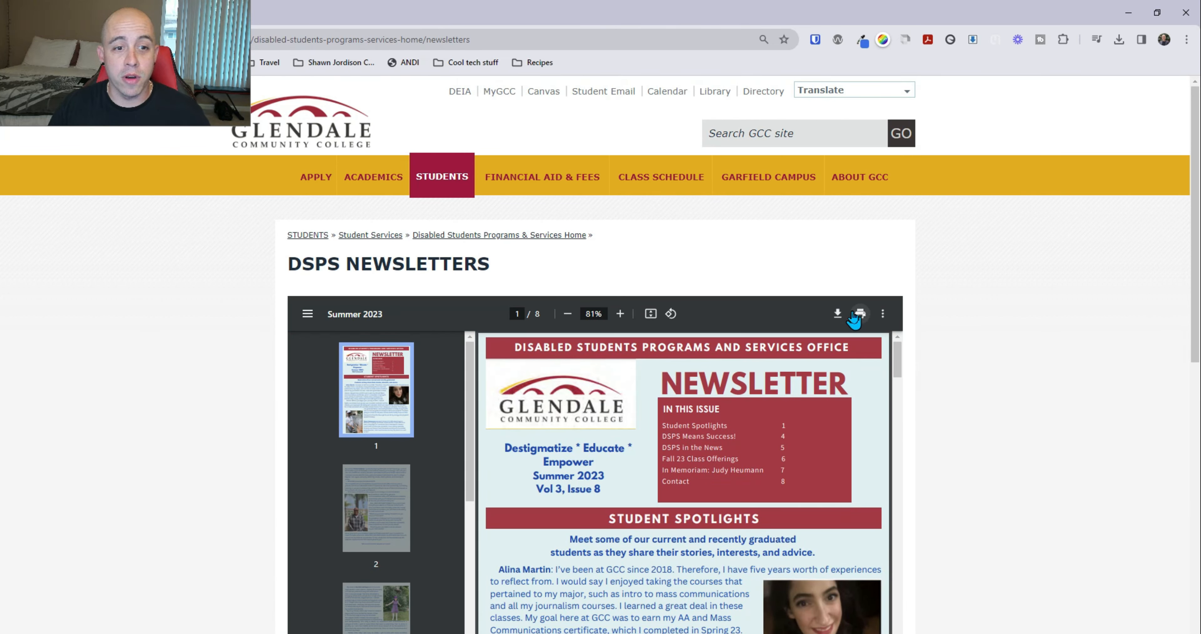
left_click(839, 313)
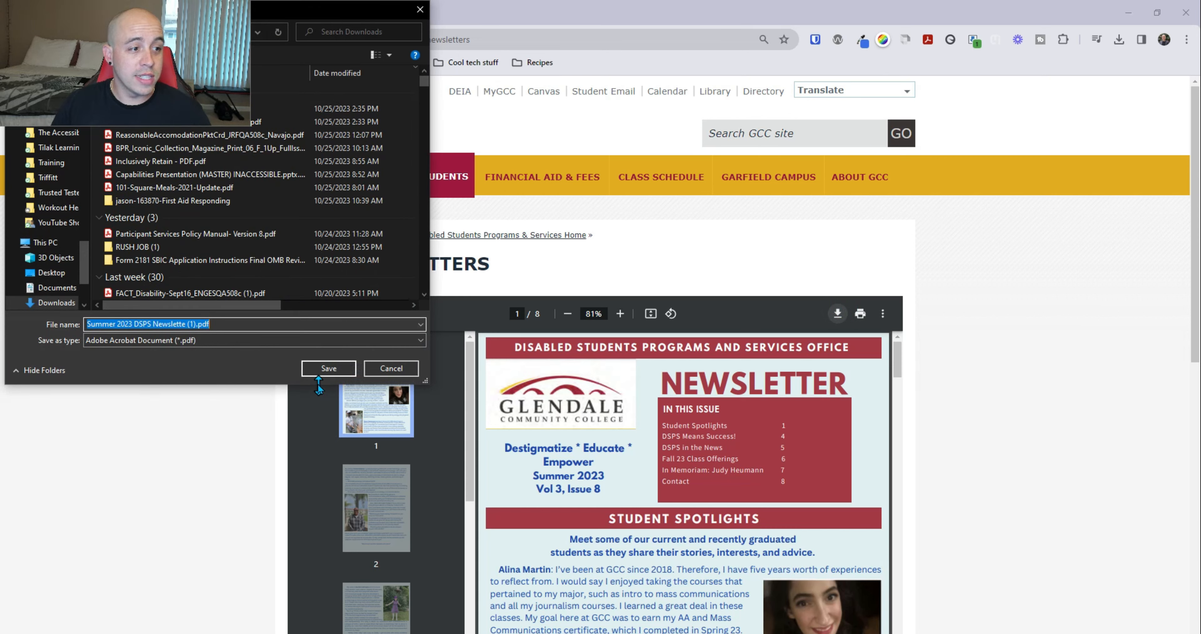
left_click(329, 368)
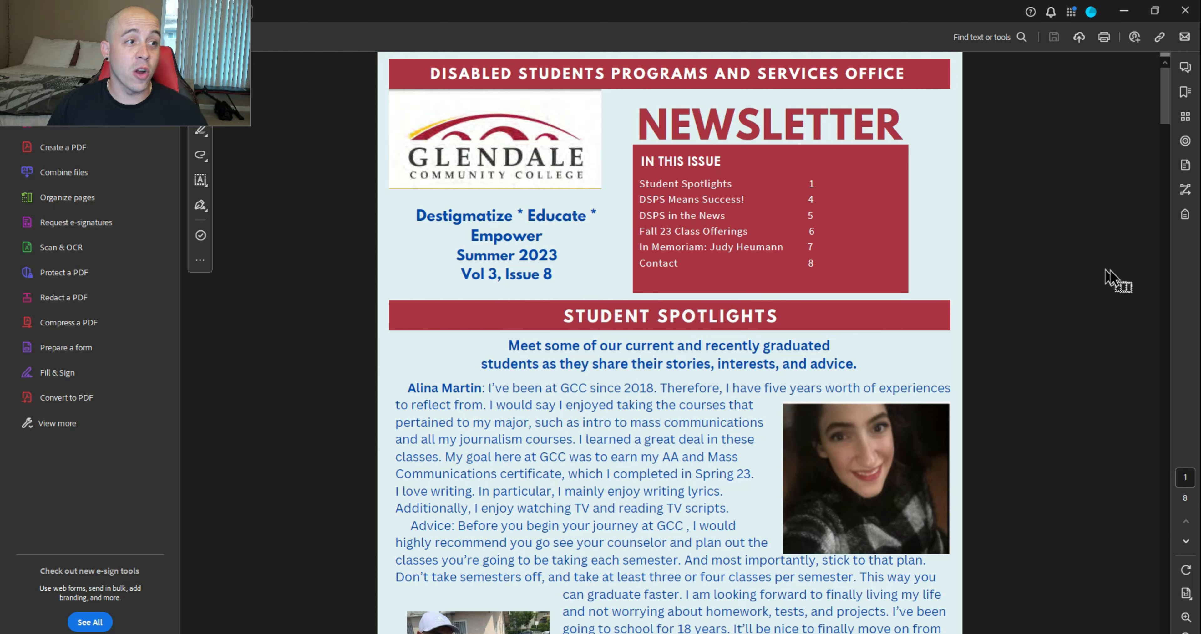
Show the tag tree and inspect the first Figure, H1 and opening paragraph tags through 'Meet some'
left_click(1185, 215)
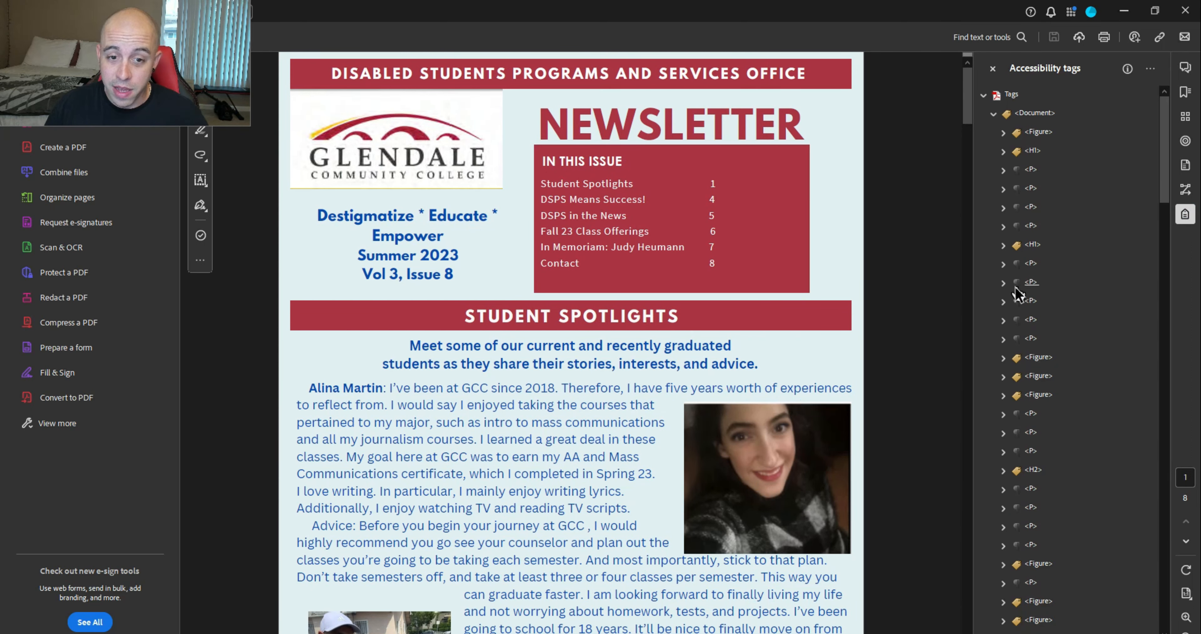
scroll(1021, 316, "down", 15)
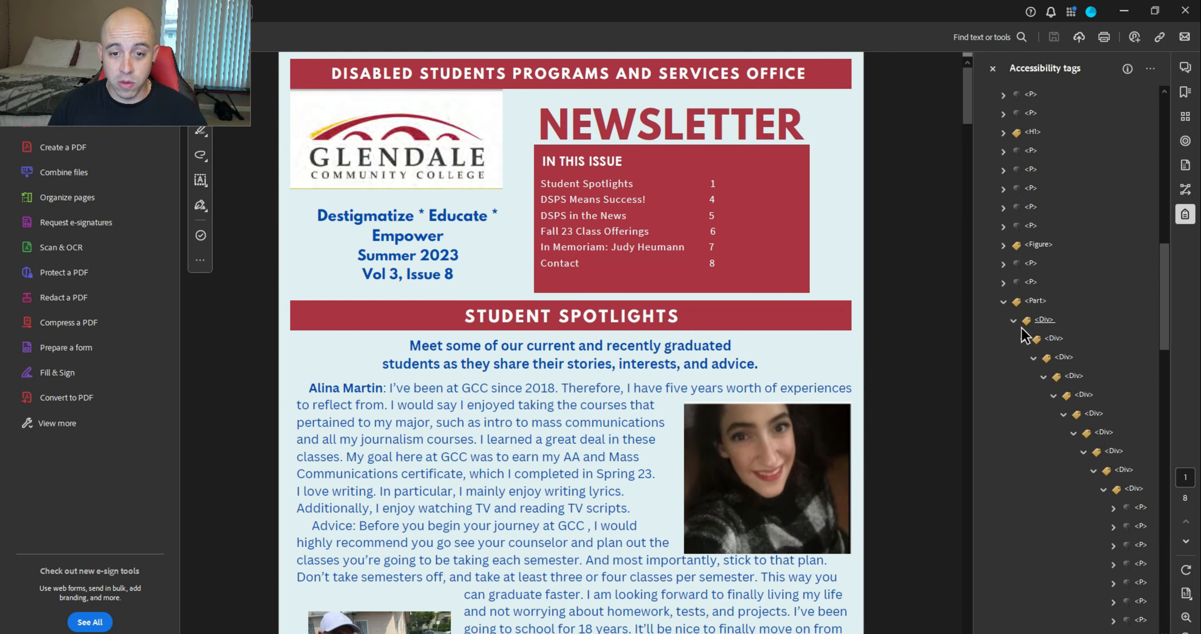
scroll(1024, 335, "up", 15)
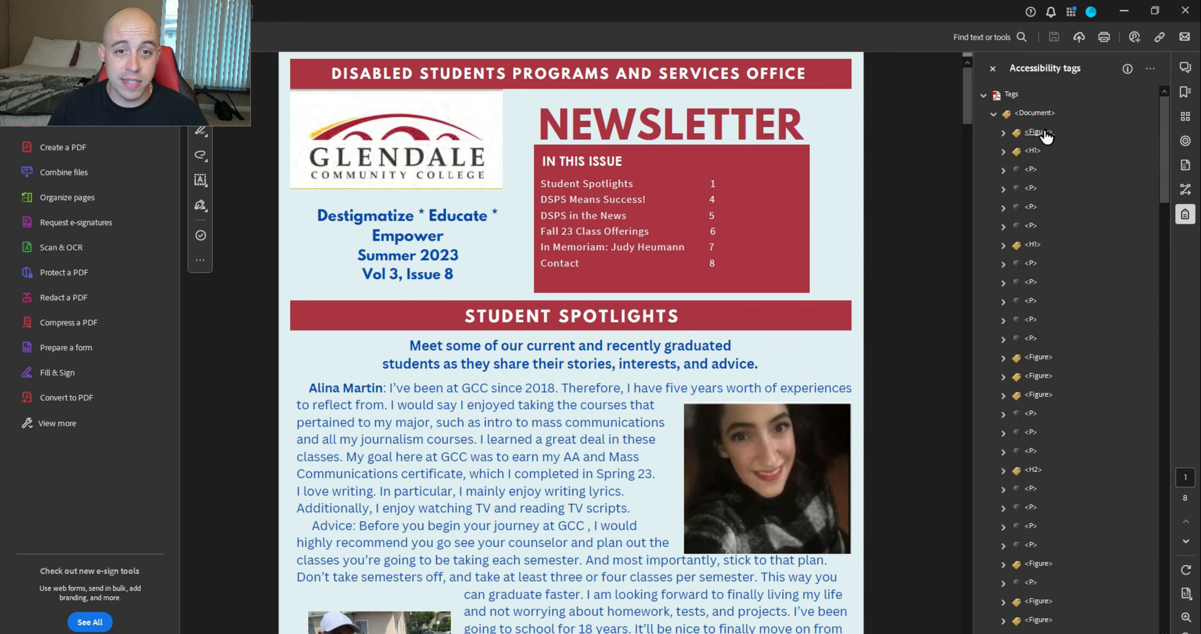
left_click(1040, 133)
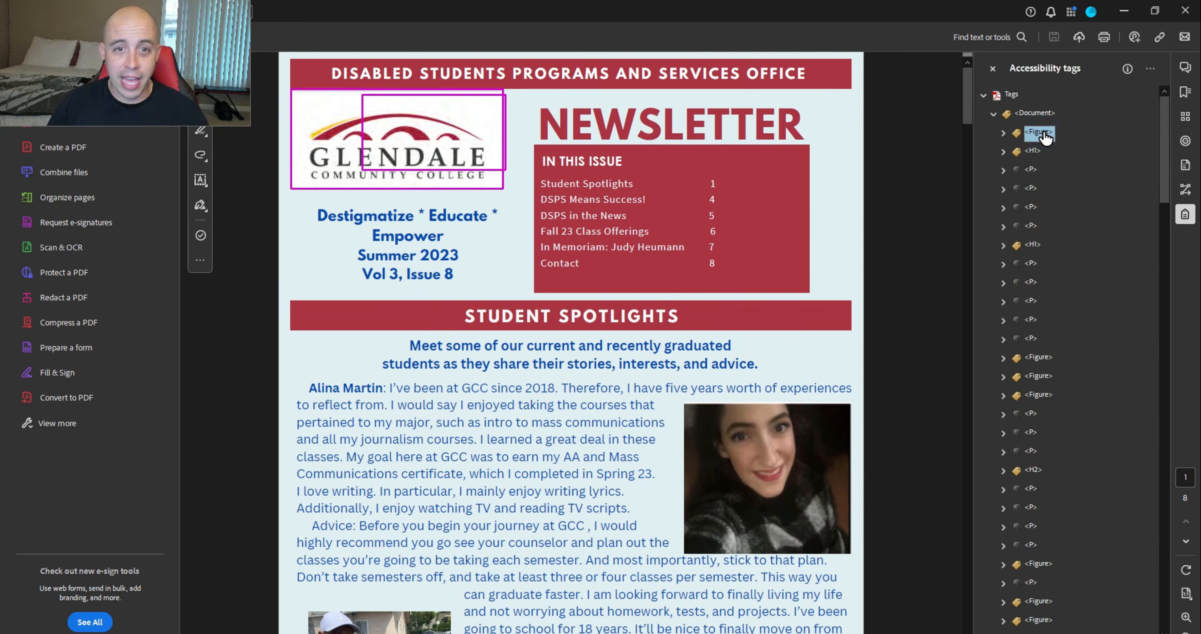
key("Down")
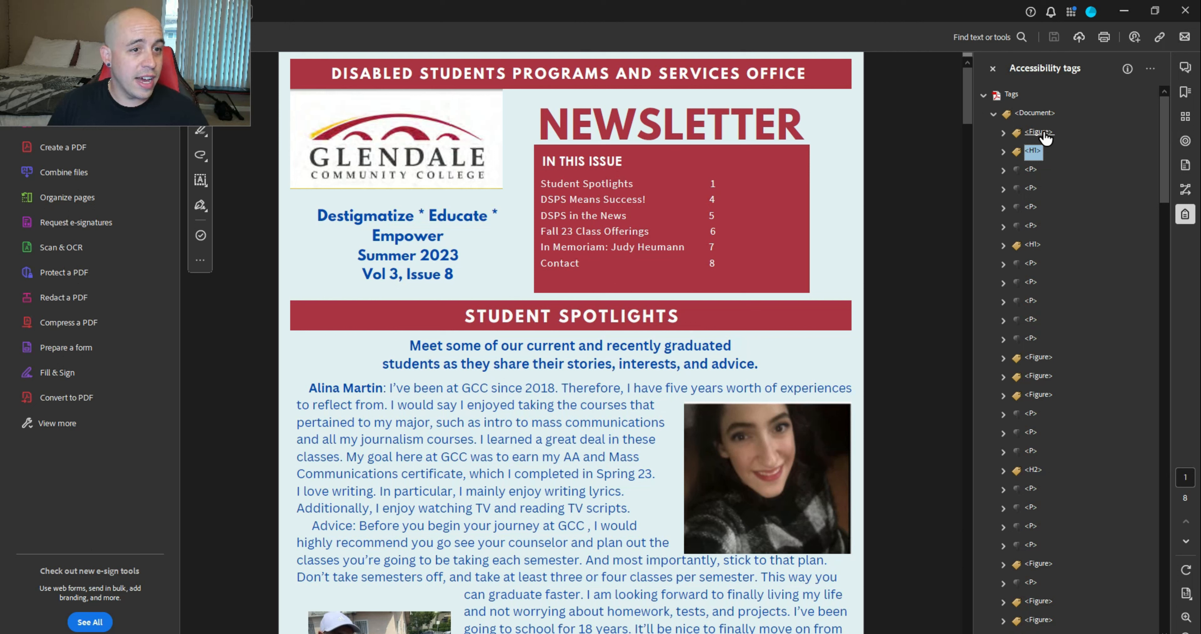
key("Right")
key("Right")
key("Down")
key("Down")
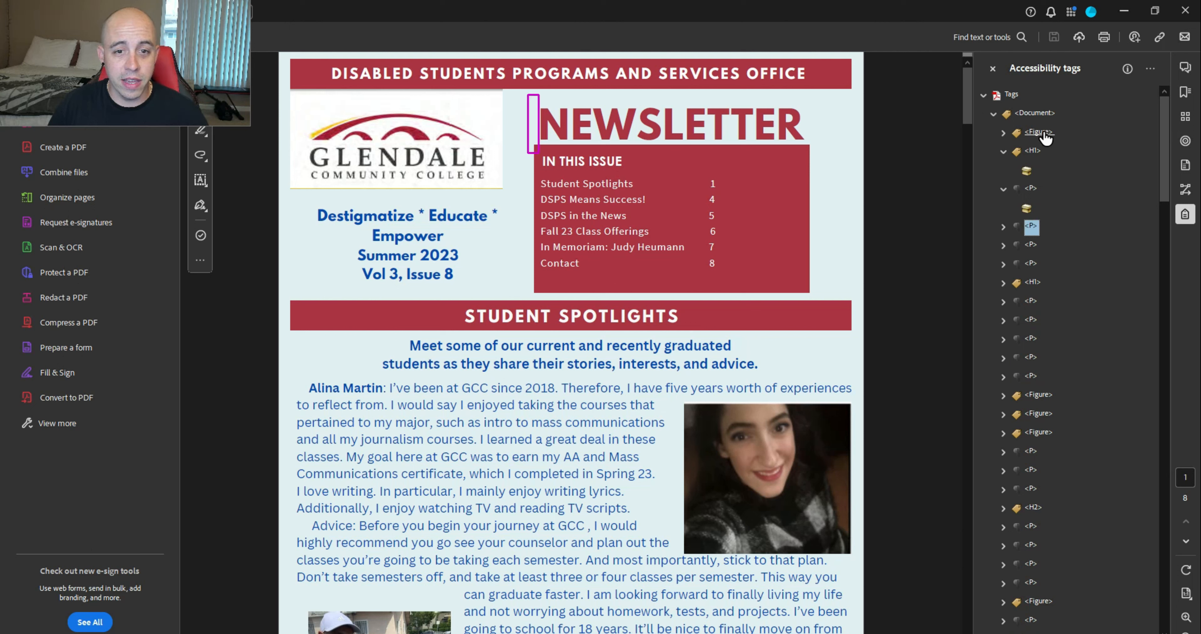
key("Right")
key("Down")
key("Down")
key("Right")
key("Down")
key("Down")
key("Down")
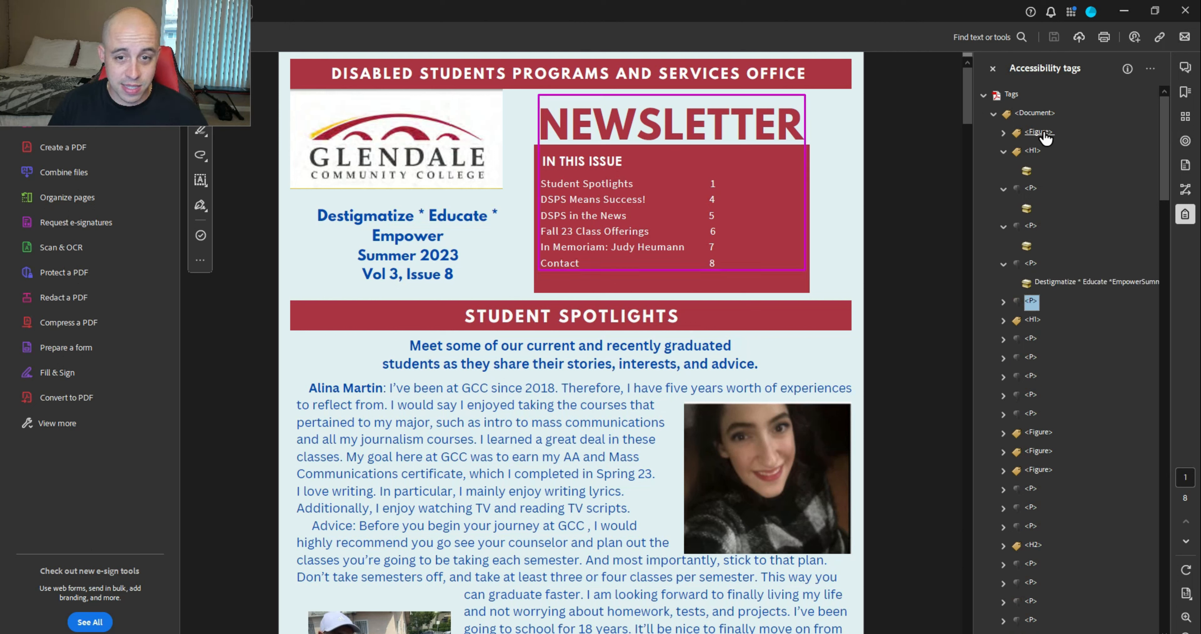
key("Down")
key("Down")
key("Up")
key("Up")
key("Up")
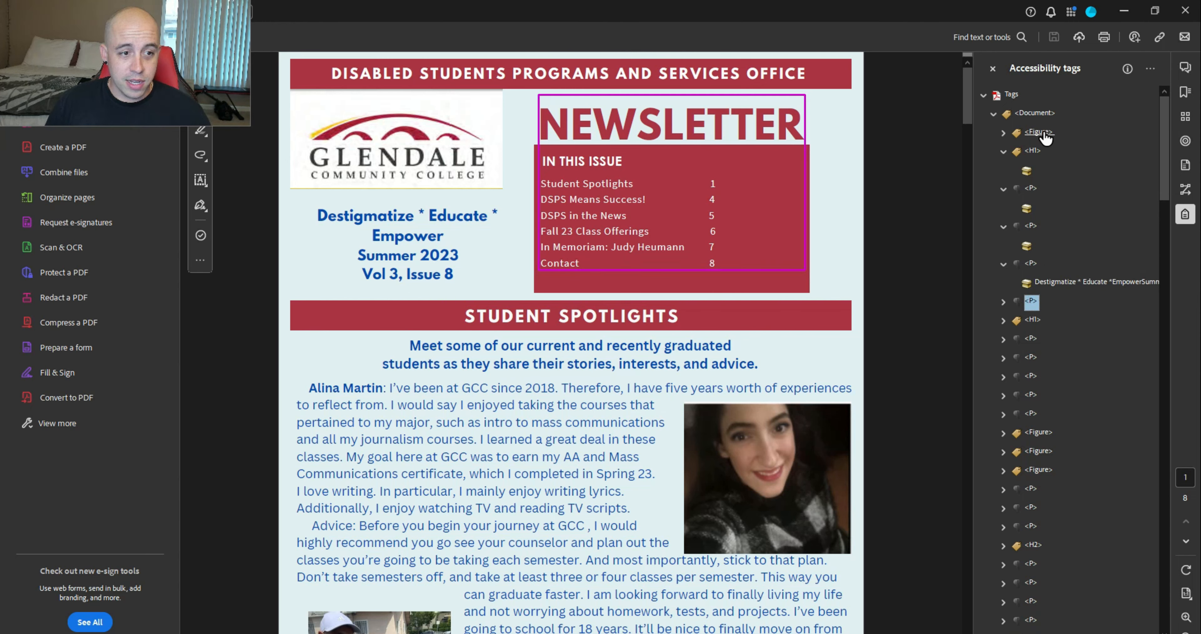
key("Right")
key("Down")
key("Down")
key("Down")
key("Down")
key("Down")
key("Down")
key("Down")
key("Down")
key("Down")
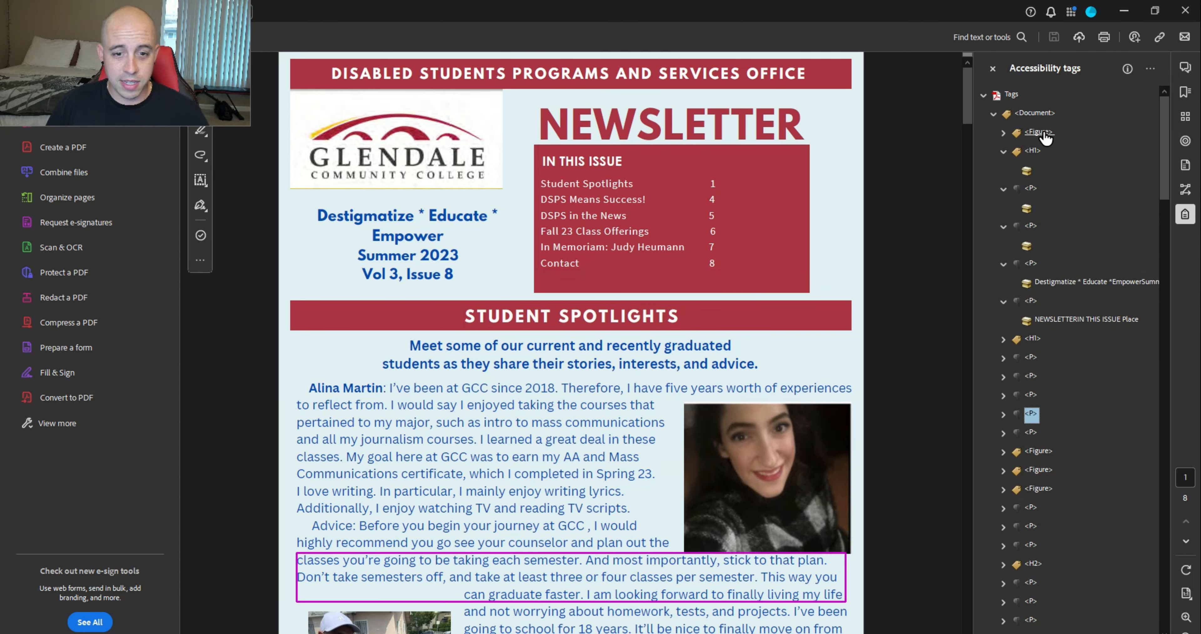
Check the later figures, degree list, news article and nested Part/Div tags, returning to 'Born in 1947'
key("Down")
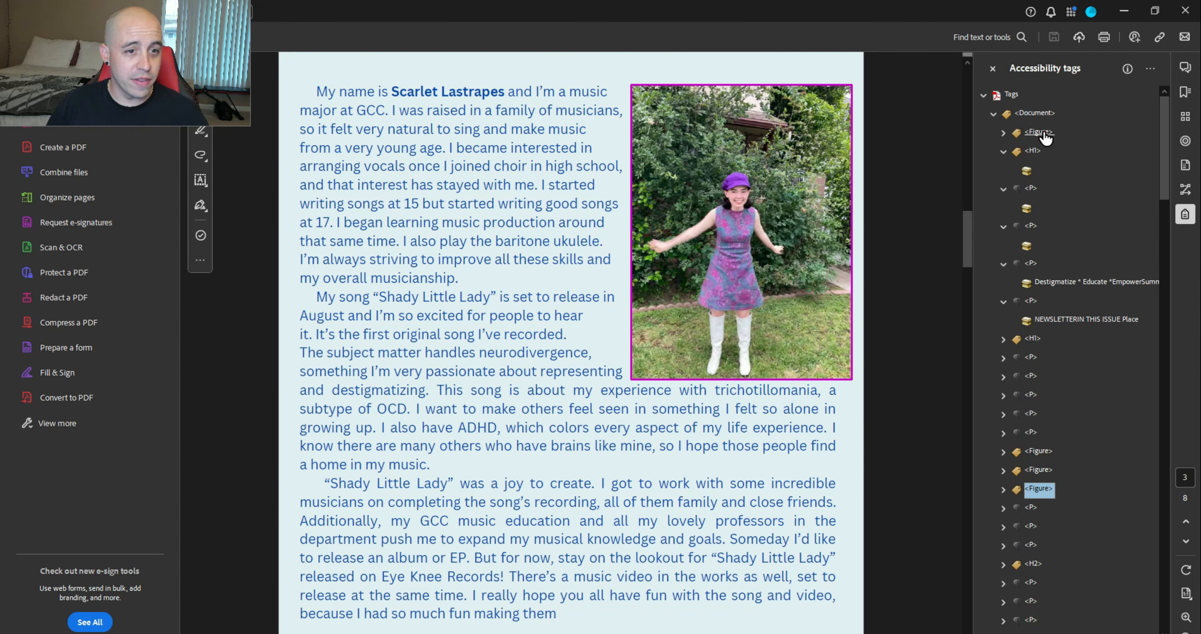
key("Down")
key("Down")
key("Down")
key("Down")
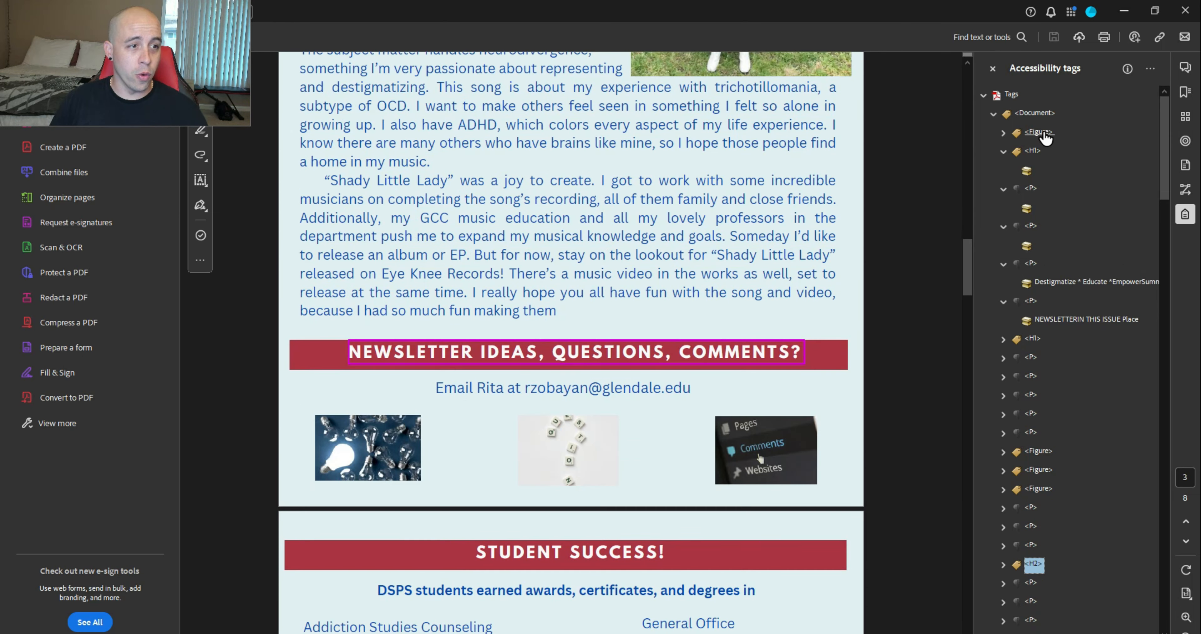
key("Down")
key("Down")
key("Down")
key("Down")
key("Down")
key("Down")
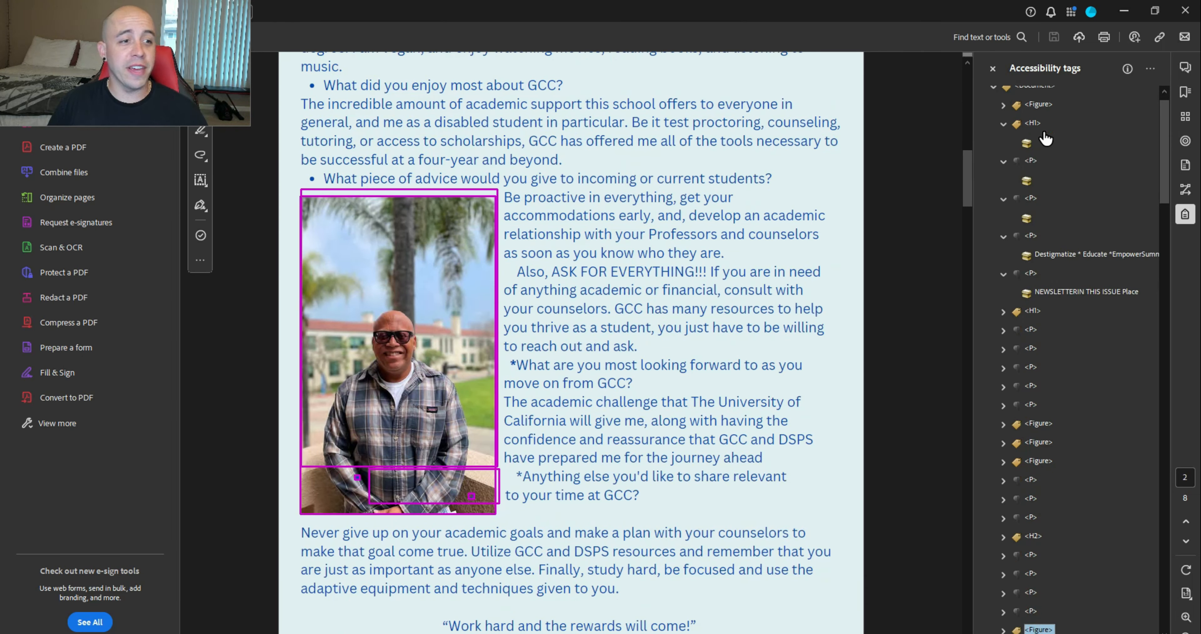
key("Down")
key("Down")
key("Down")
key("Down")
key("Down")
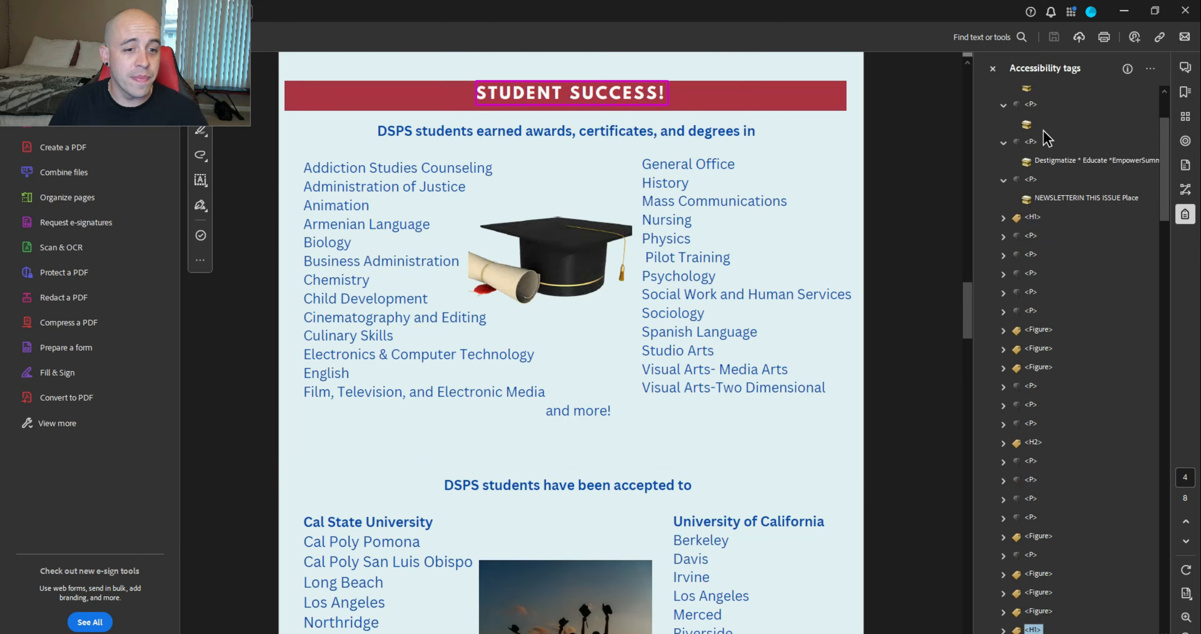
key("Down")
key("Down")
key("Down")
key("Down")
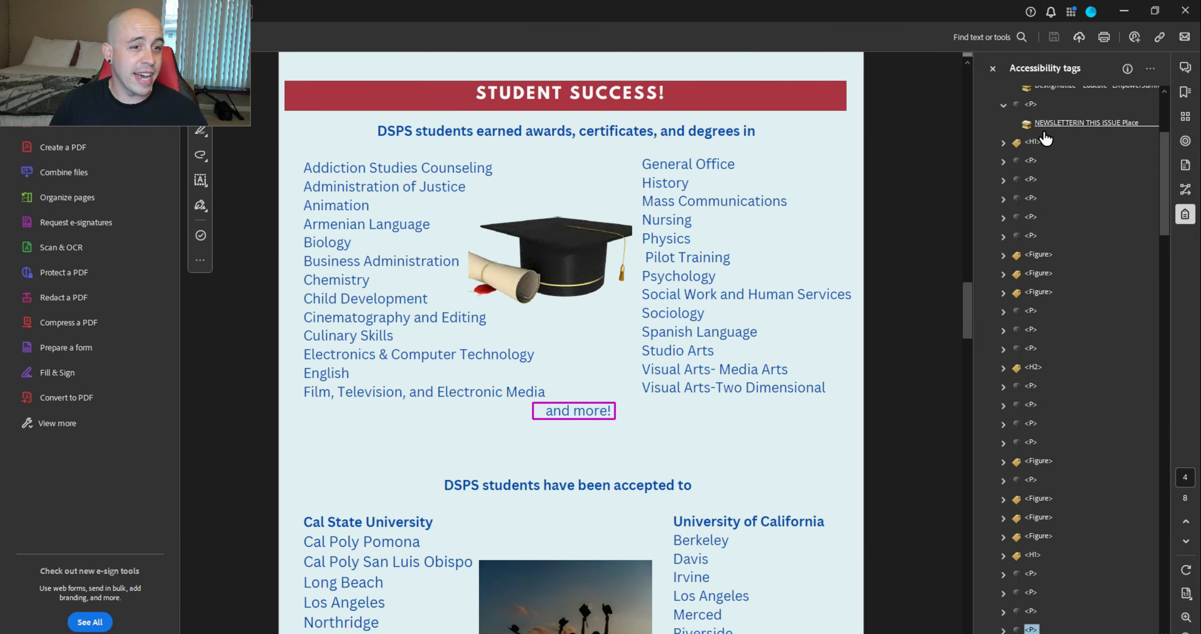
key("Down")
key("Down")
key("Down")
key("Down")
key("Down")
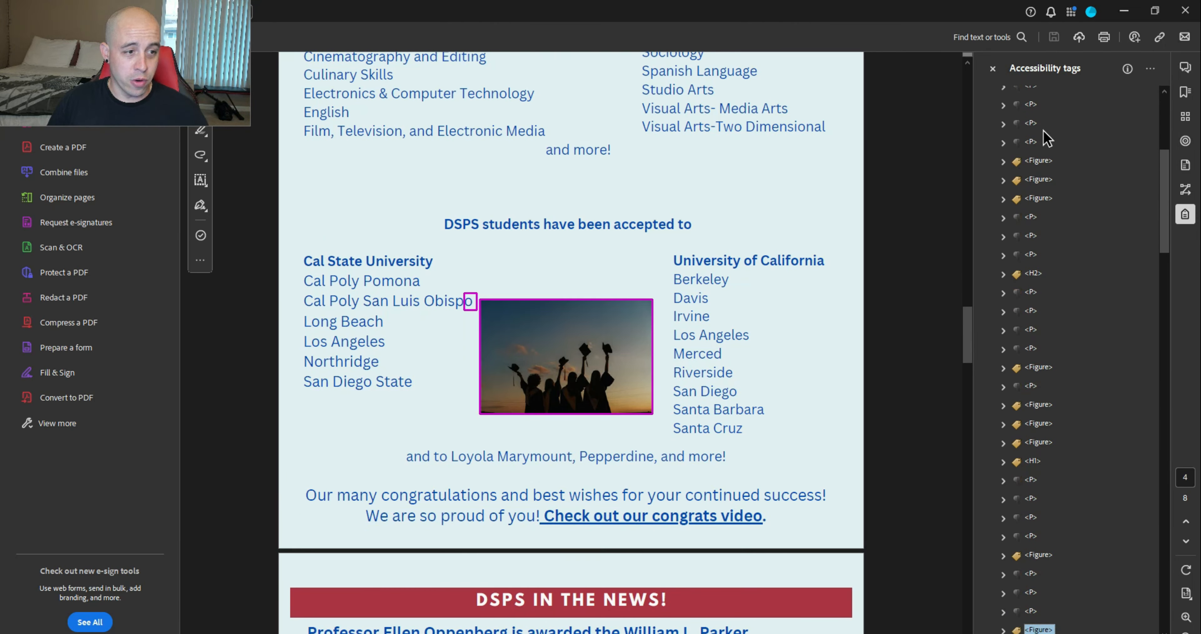
key("Down")
key("Down")
key("Down")
key("Down")
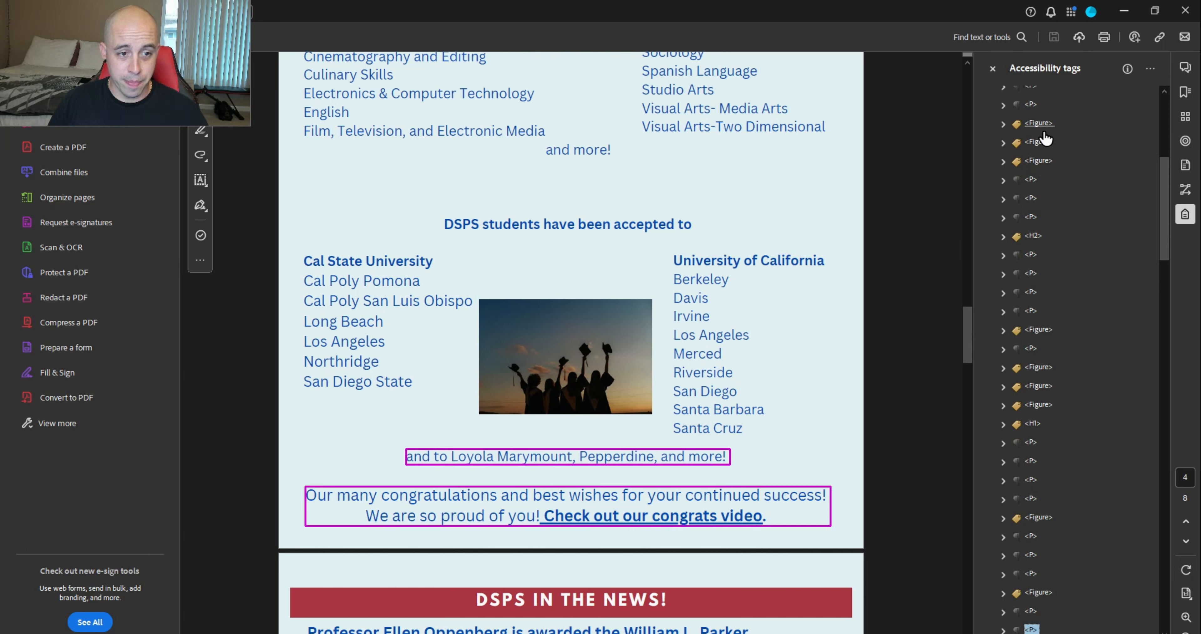
key("Down")
key("Down")
key("Down")
key("Down")
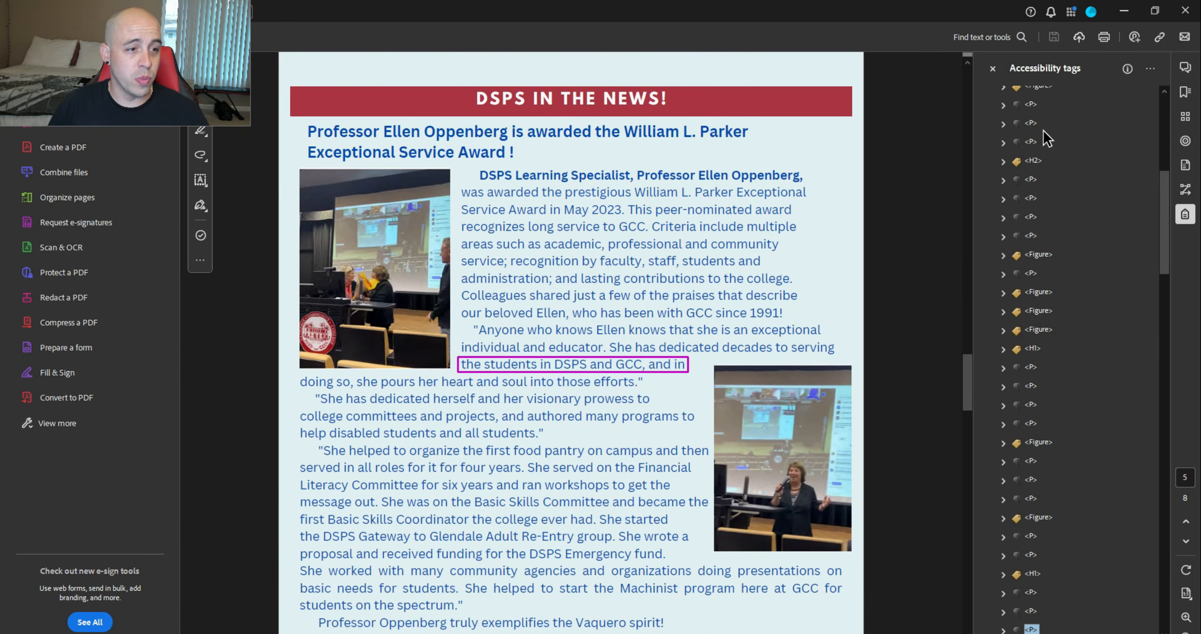
key("Down")
key("Down")
key("Down")
key("Down")
key("Down")
key("Down")
key("Down")
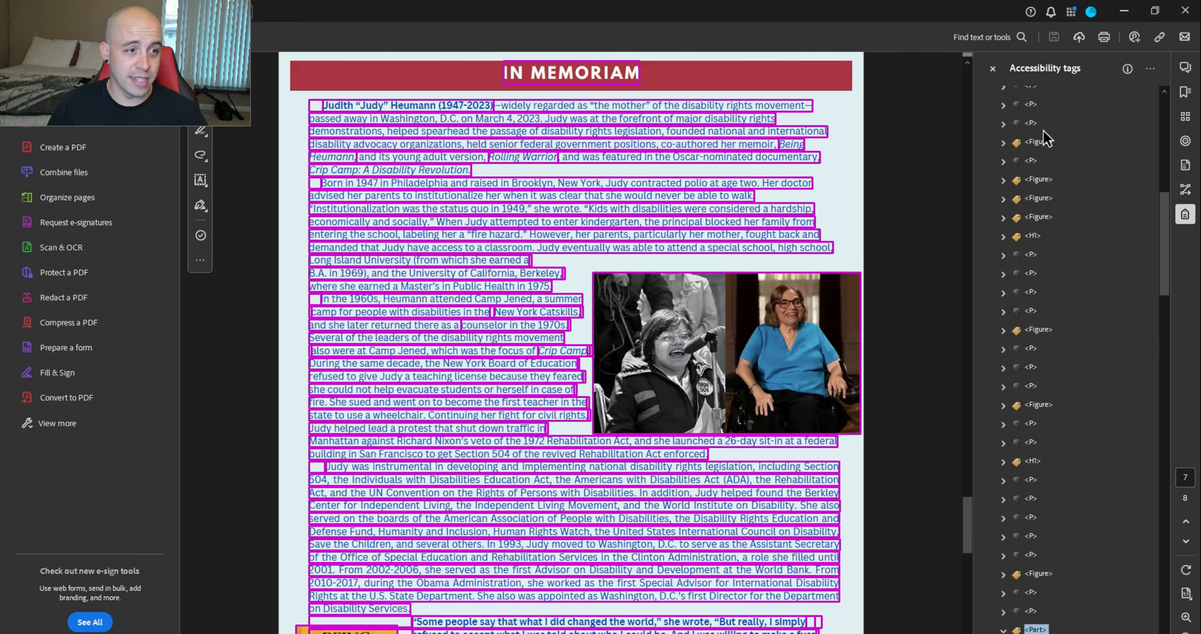
key("Down")
key("Down")
key("Down")
key("Down")
key("Down")
key("Down")
key("Down")
key("Down")
key("Down")
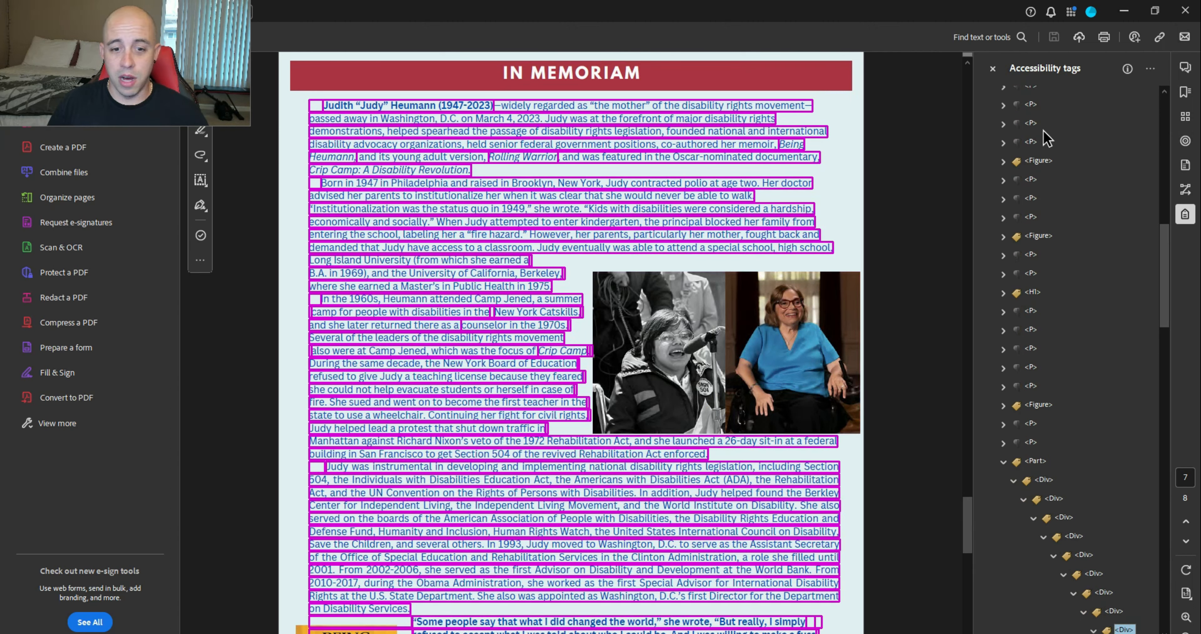
key("Down")
key("Down")
key("Down")
key("Down")
key("Down")
key("Down")
key("Down")
key("Down")
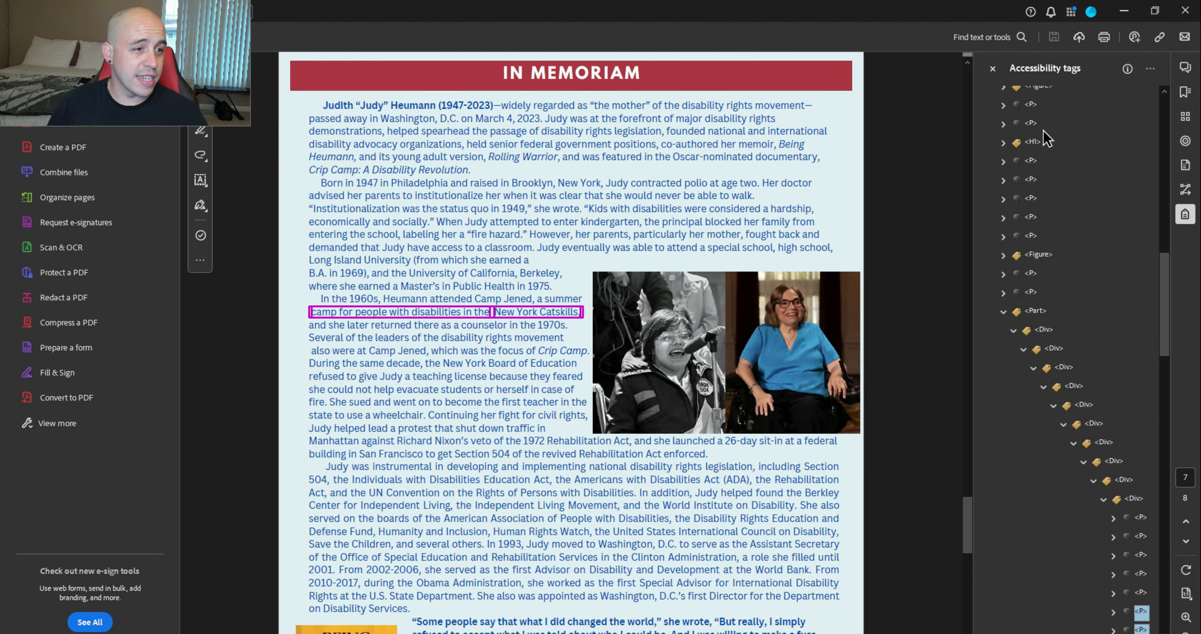
key("Down")
key("Down")
key("Down")
key("Down")
key("Down")
key("Up")
key("Up")
key("Up")
key("Up")
key("Up")
key("Up")
key("Up")
key("Up")
key("Up")
key("Up")
key("Up")
key("Up")
key("Up")
key("Up")
key("Up")
key("Up")
key("Up")
key("Up")
key("Up")
key("Up")
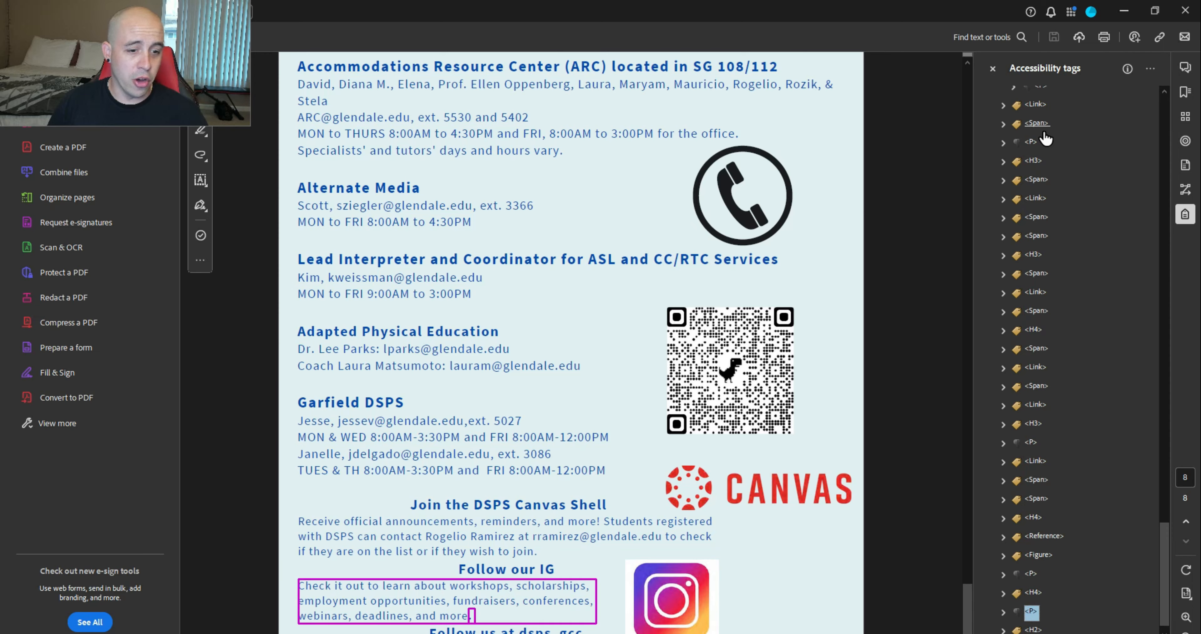
key("Up")
key("Up")
key("Up")
key("Up")
key("Up")
key("Up")
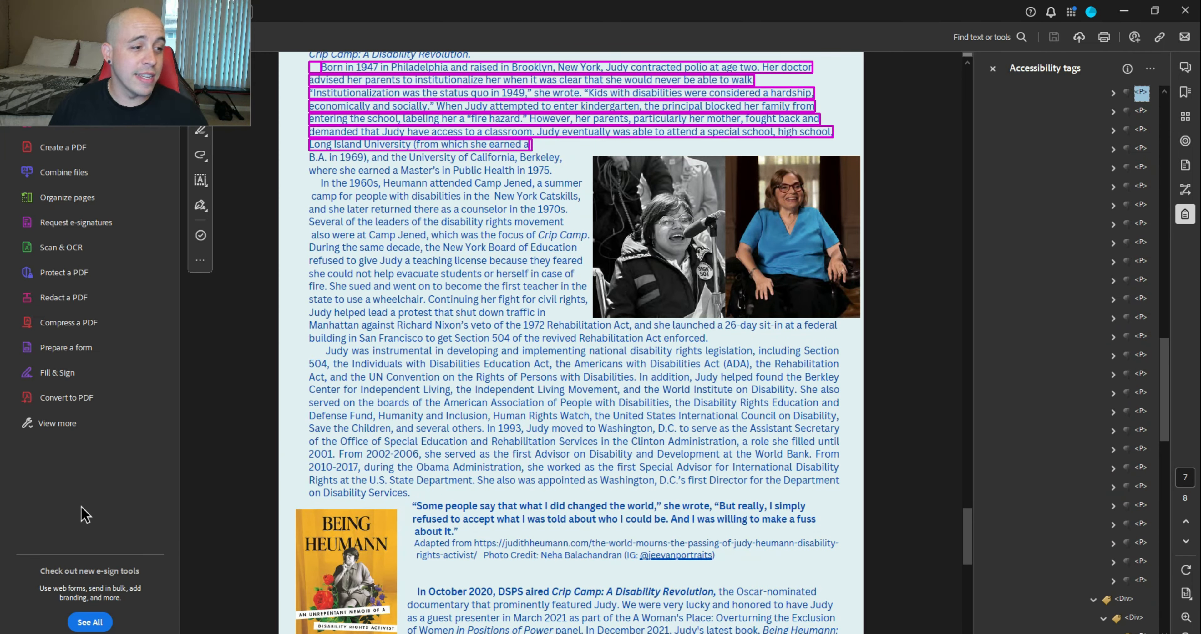
Run Prepare for accessibility's Accessibility check with the default Checker Options
left_click(69, 424)
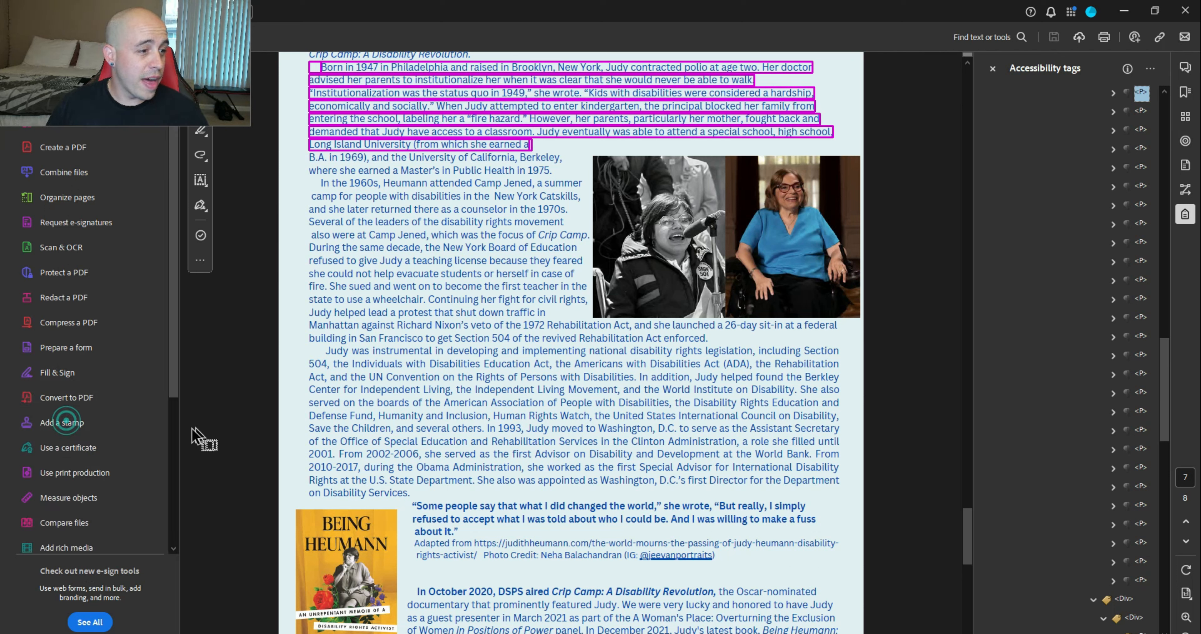
scroll(126, 468, "down", 5)
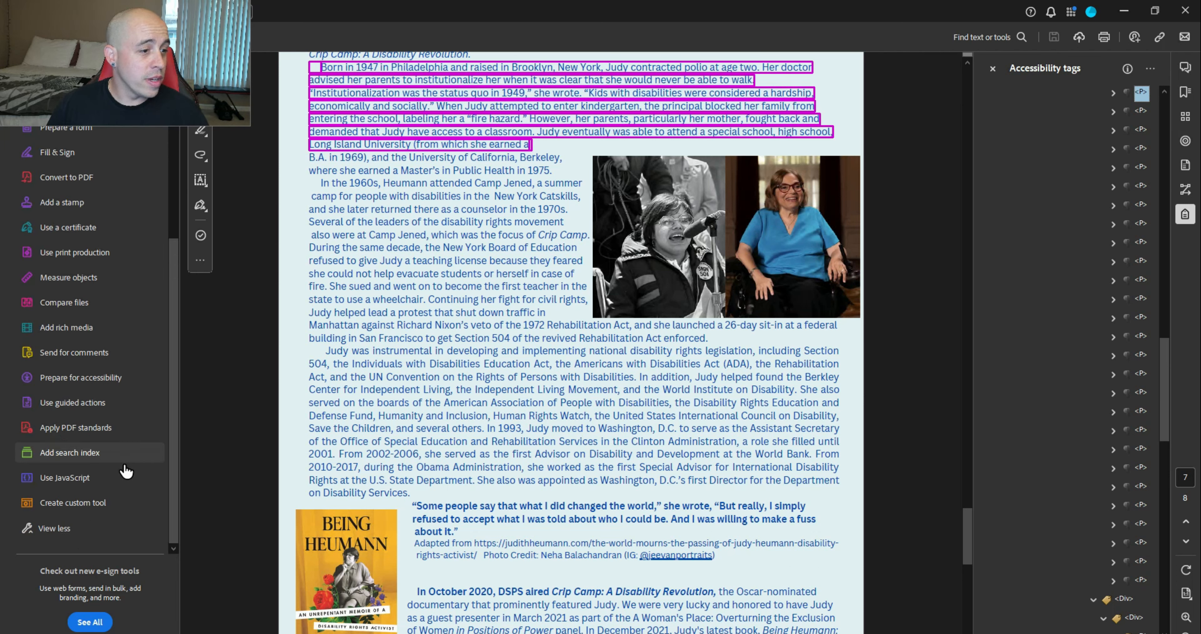
left_click(91, 379)
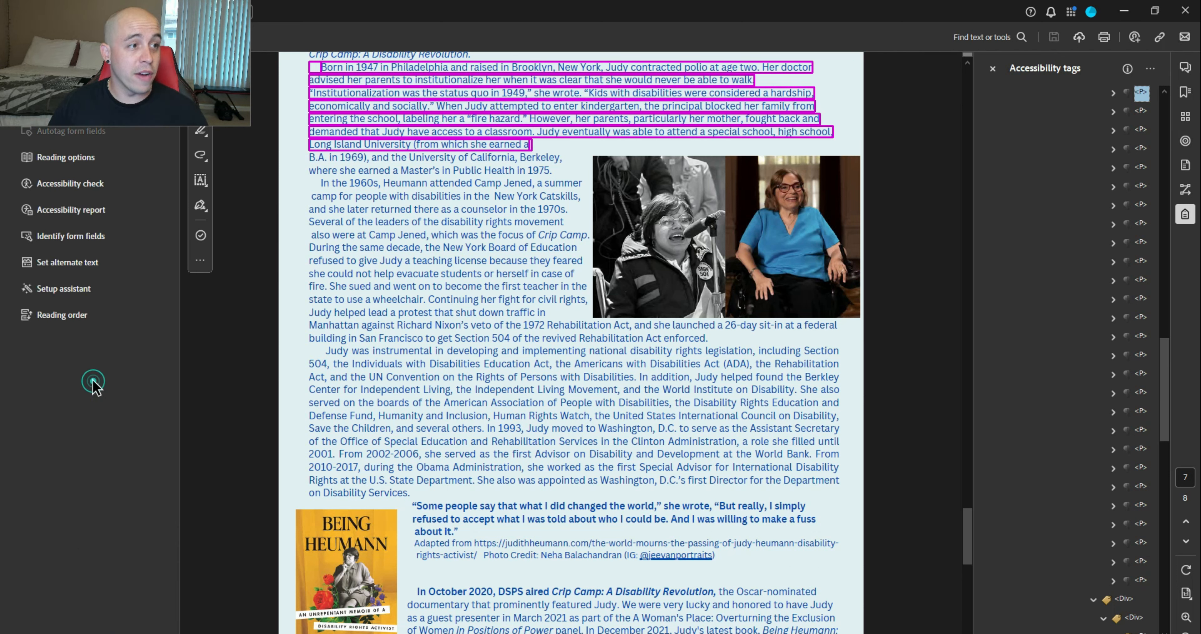
left_click(93, 184)
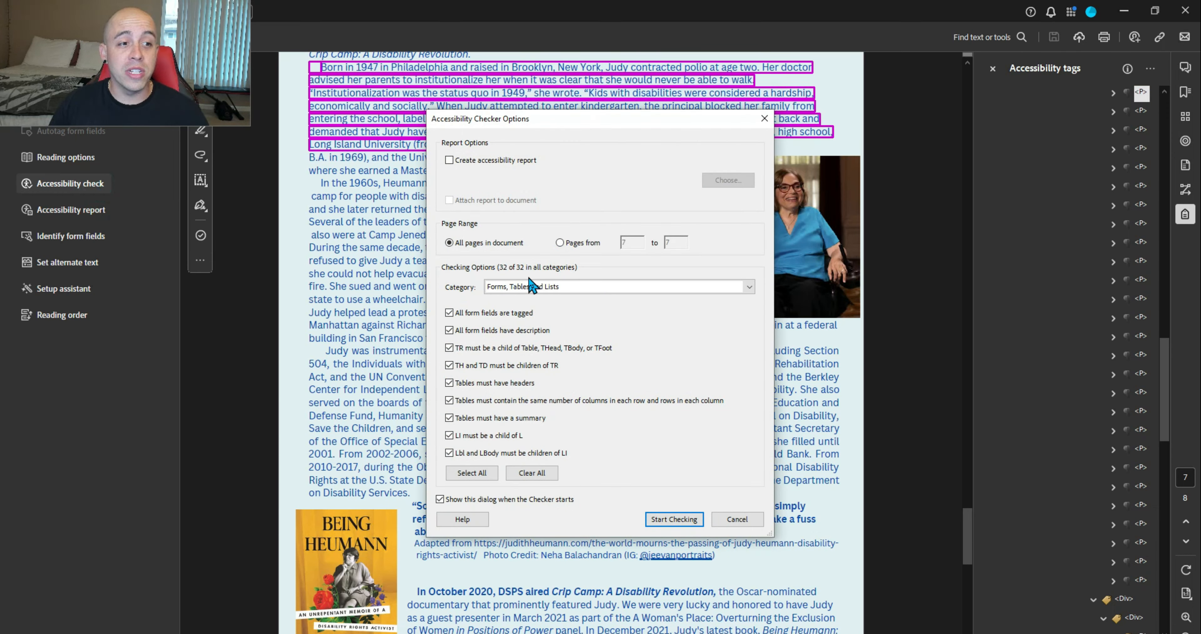
left_click(674, 519)
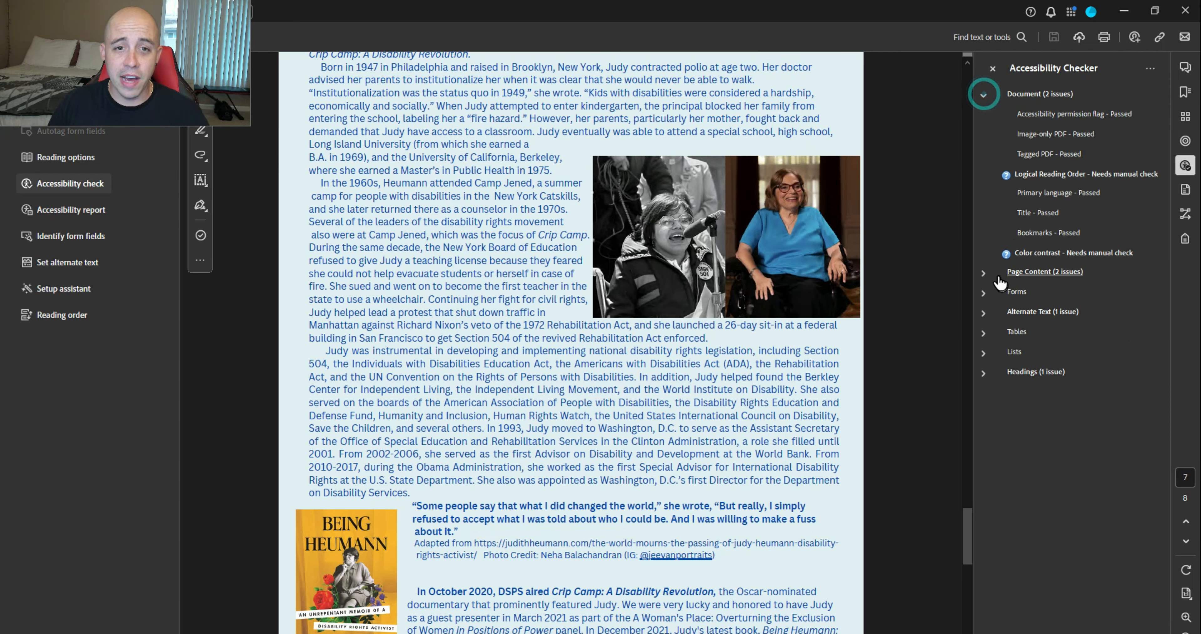
Review the failed Tagged content elements under Page Content, including elements 11 and 13
left_click(997, 279)
left_click(993, 293)
left_click(1045, 316)
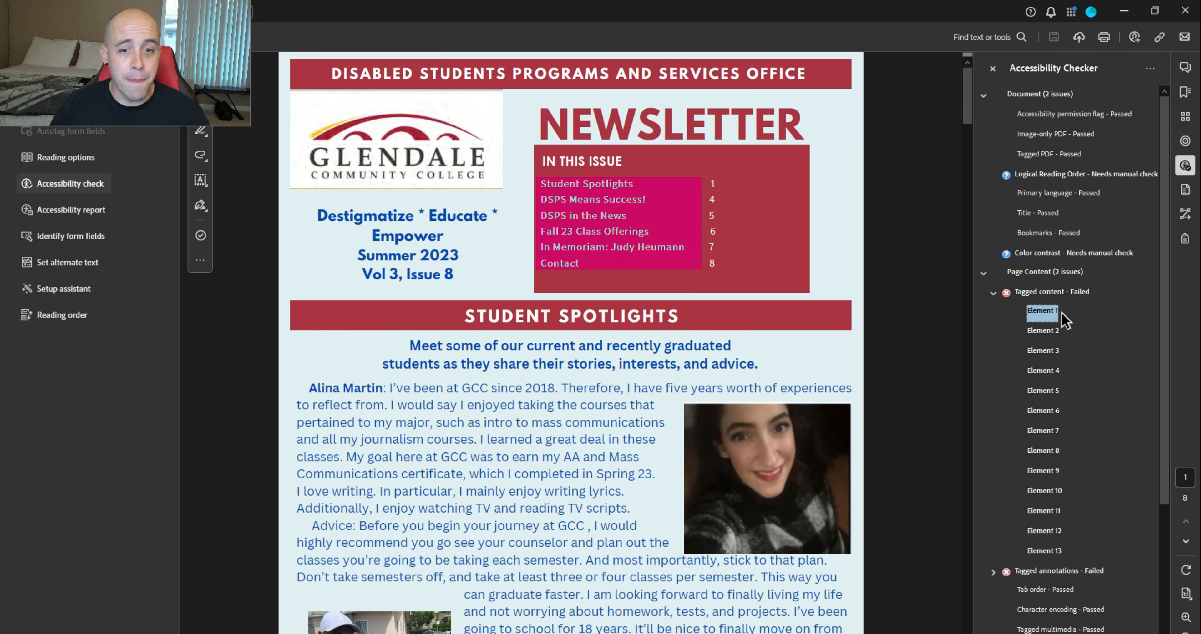
left_click(1047, 333)
key("Down")
key("Down")
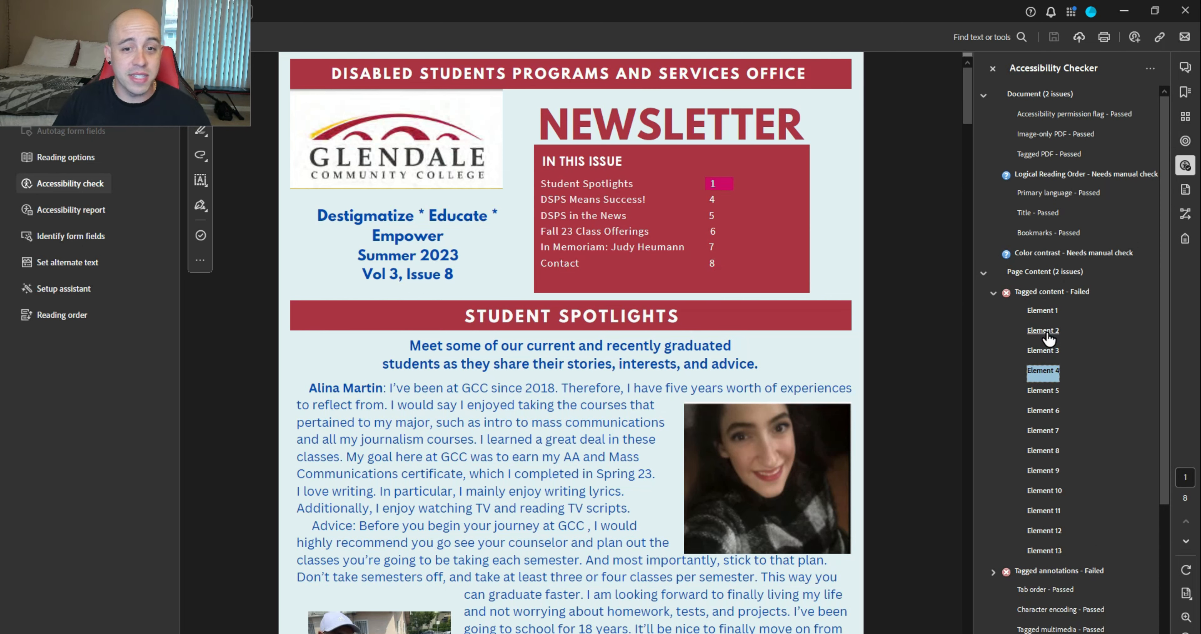
key("Down")
key("Down")
key("Down")
key("Down")
key("Down")
key("Down")
key("Down")
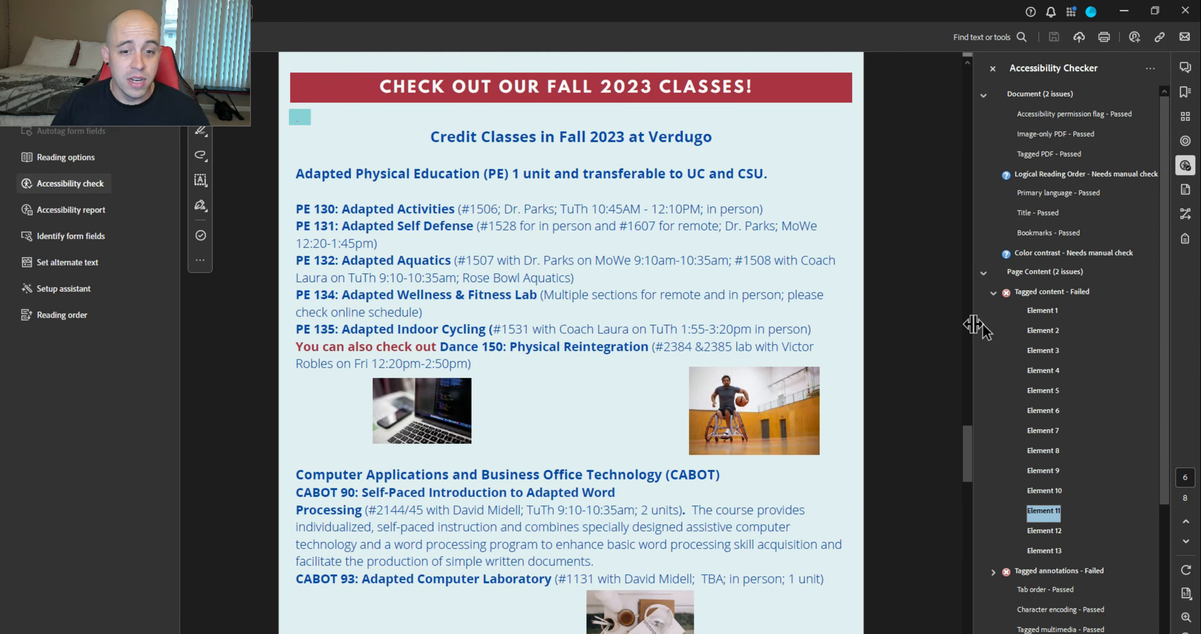
key("Down")
key("Down")
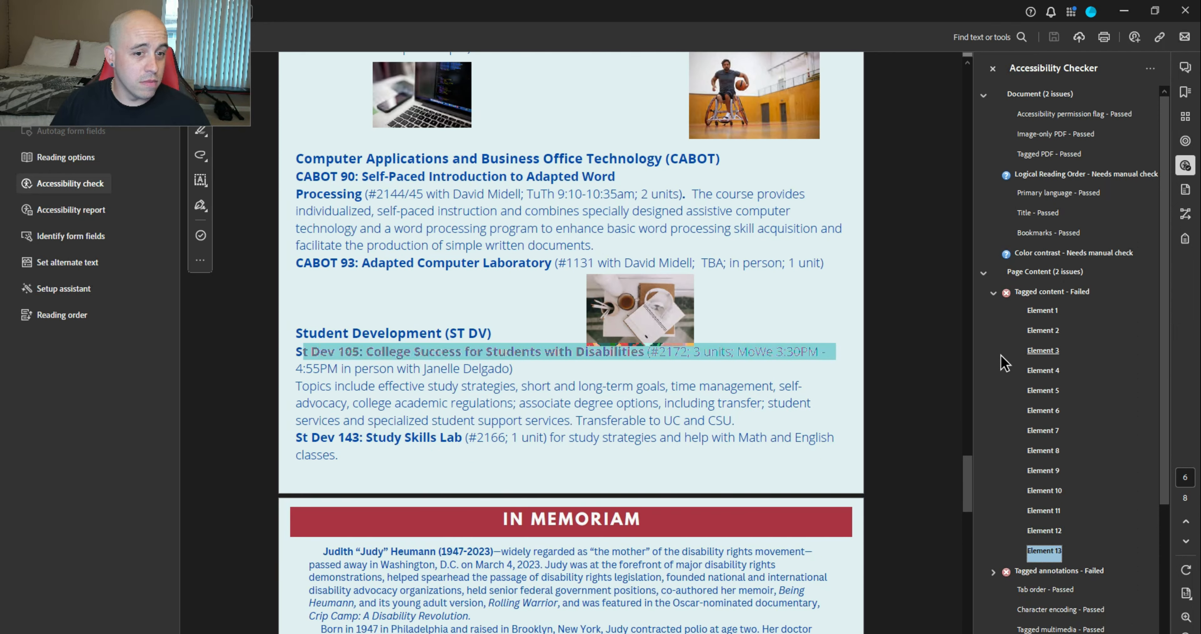
key("Down")
Inspect the failed tagged annotation, the element missing alternate text and the page 8 heading issue
scroll(997, 465, "down", 3)
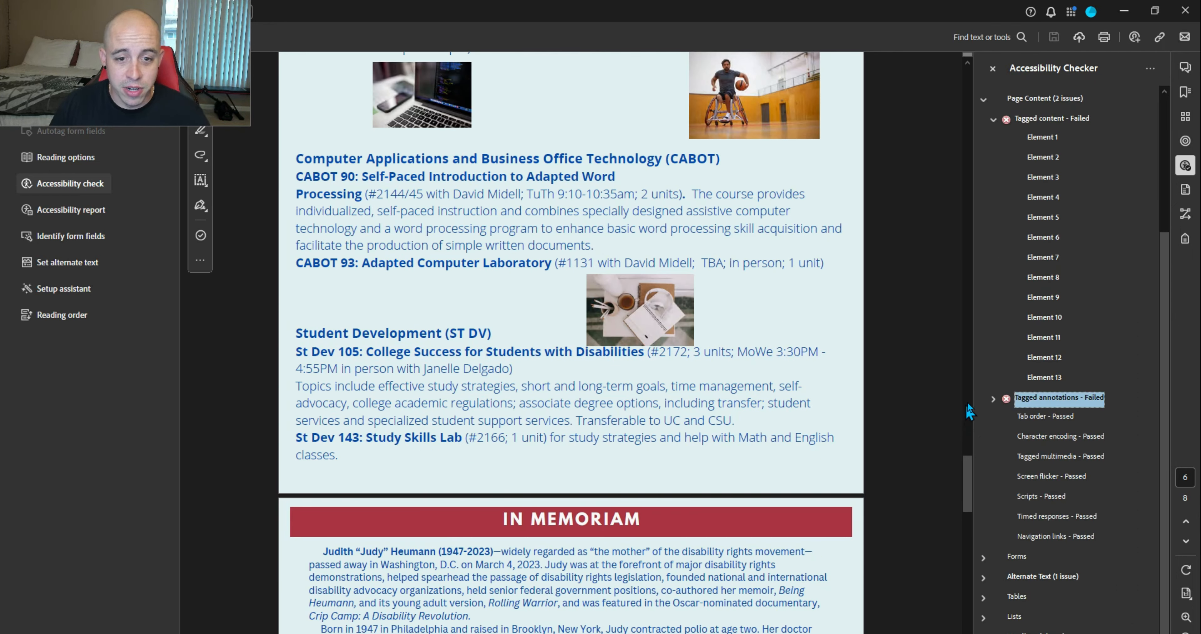
left_click(995, 399)
left_click(1044, 416)
scroll(1051, 415, "down", 3)
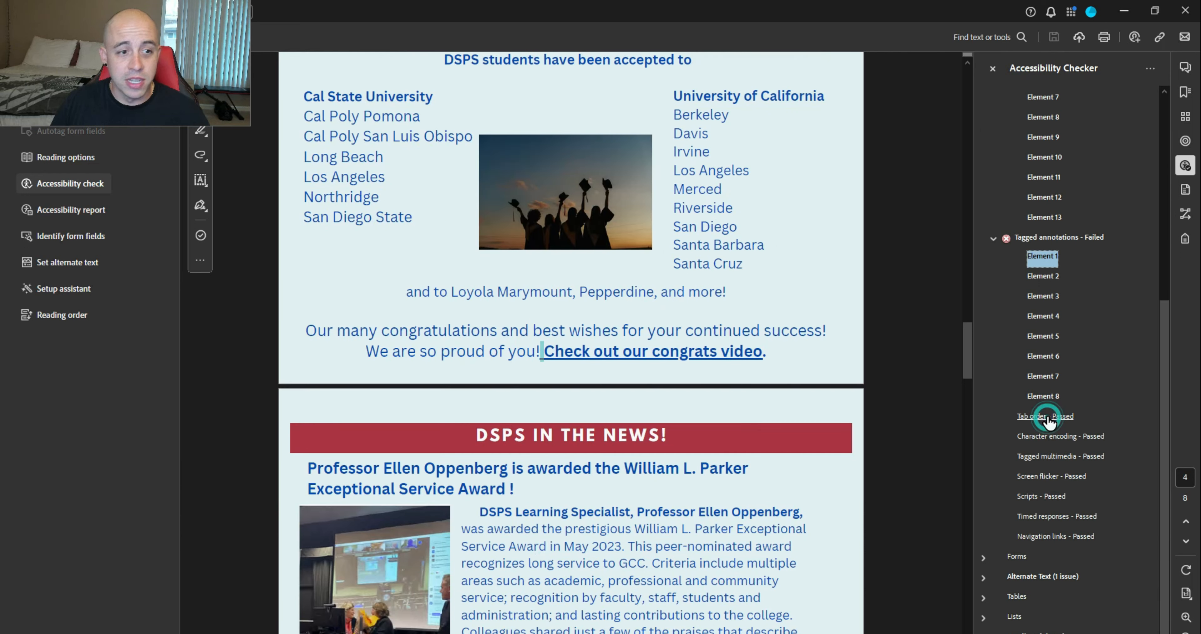
left_click(985, 578)
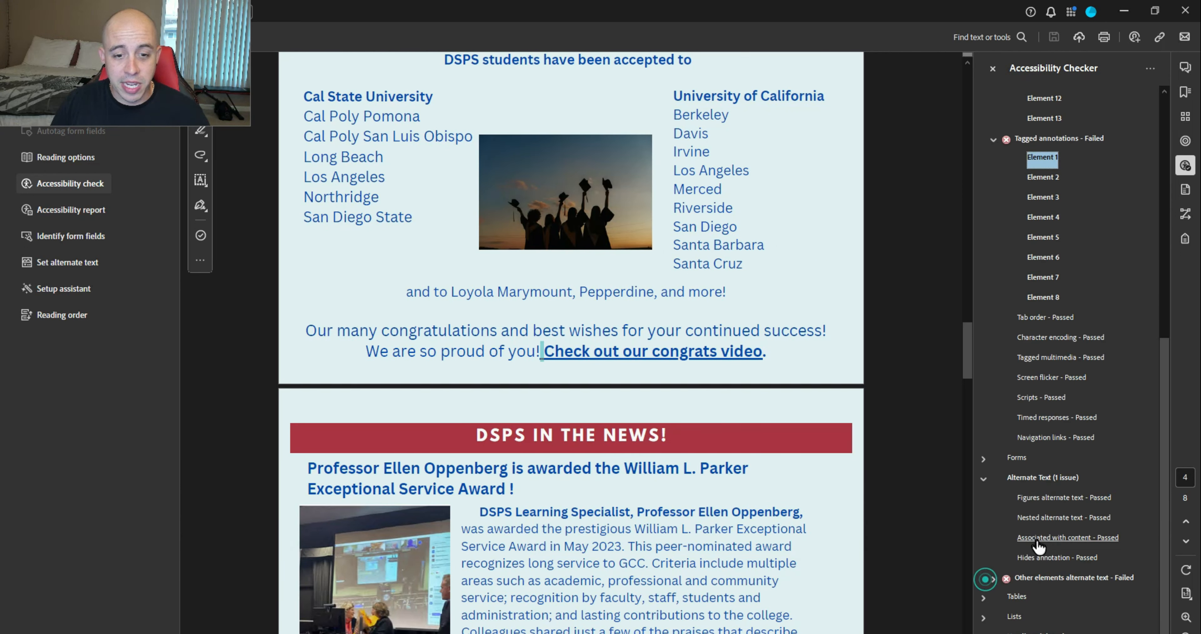
left_click(994, 580)
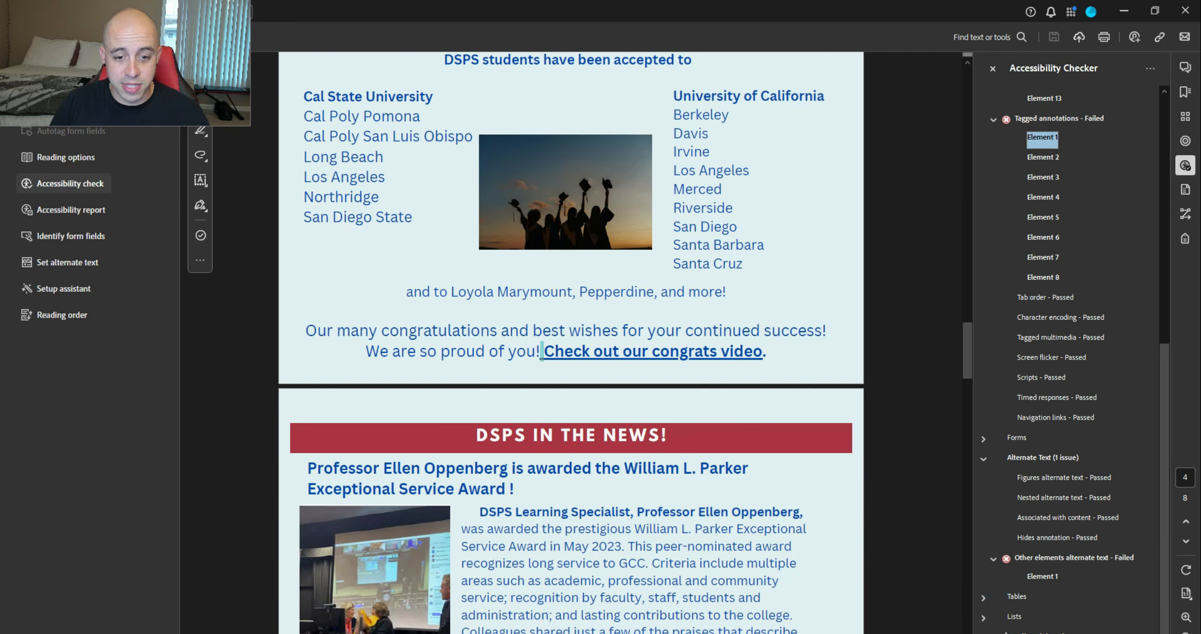
left_click(984, 631)
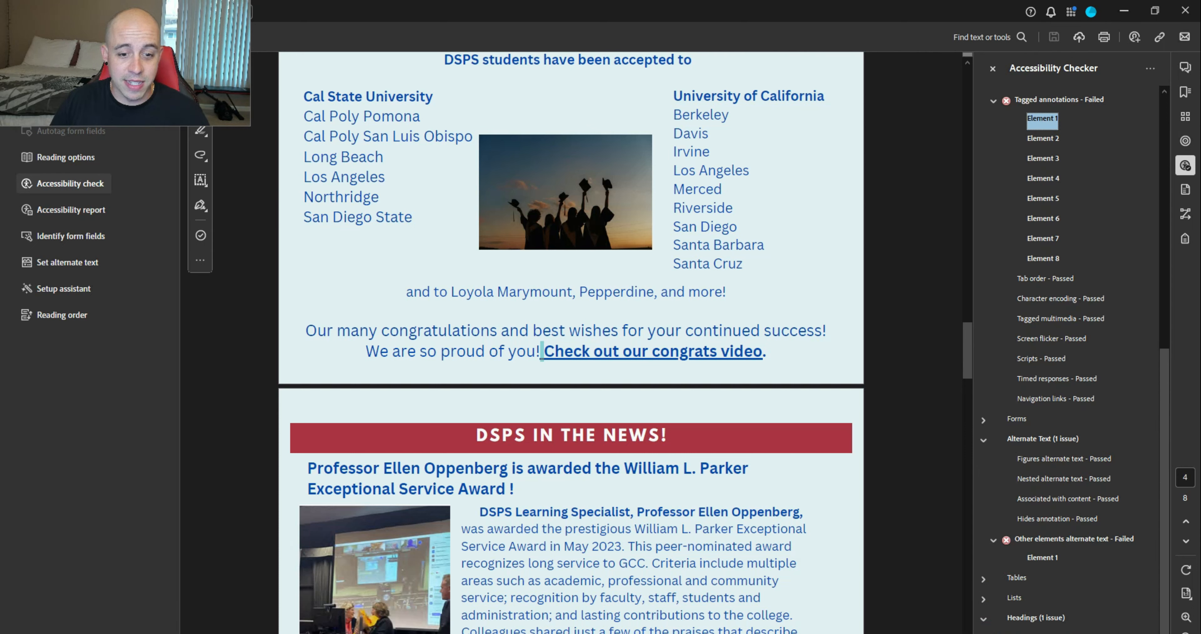
left_click(1042, 633)
scroll(1055, 572, "up", 10)
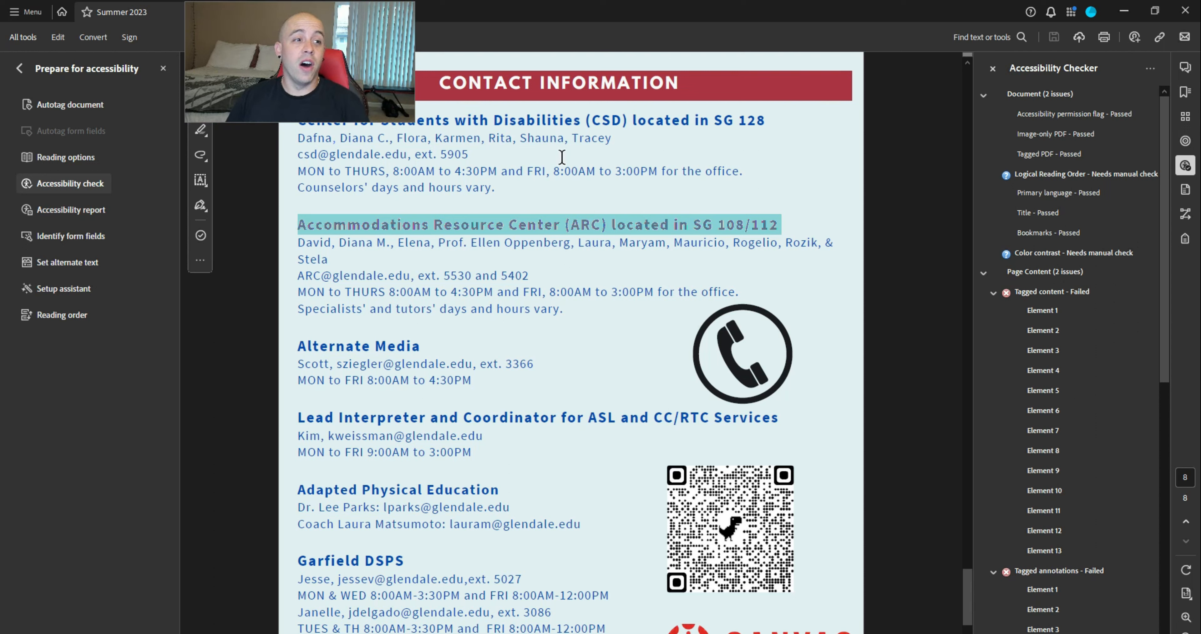
Autotag the newsletter, confirming that its existing tags should be replaced
left_click(91, 107)
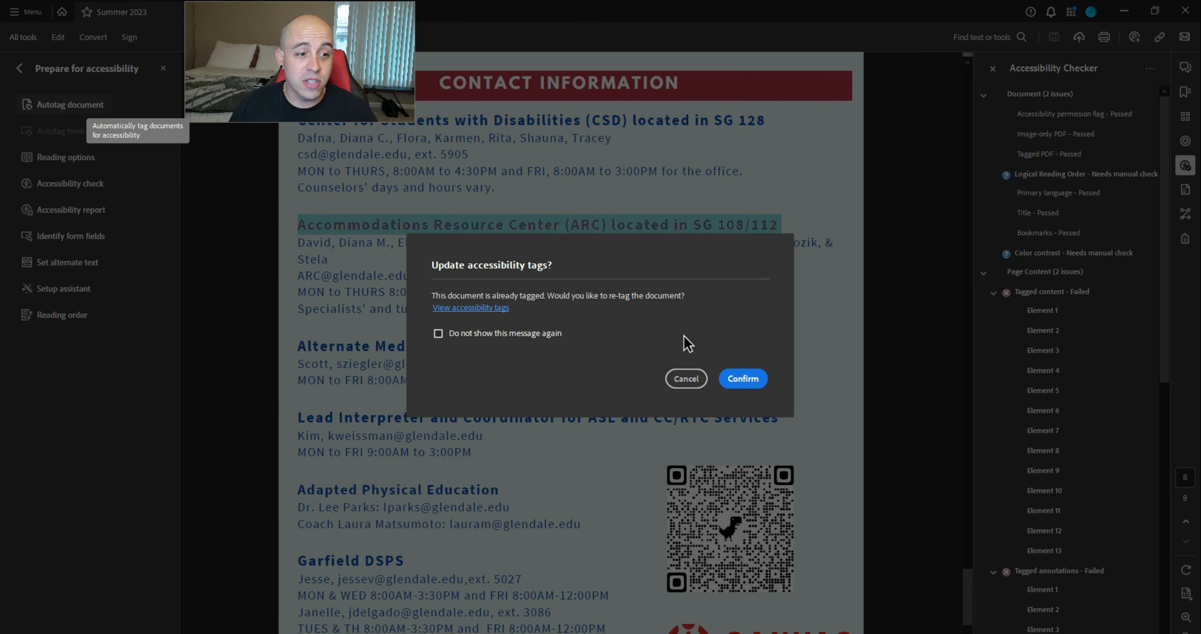
left_click(754, 379)
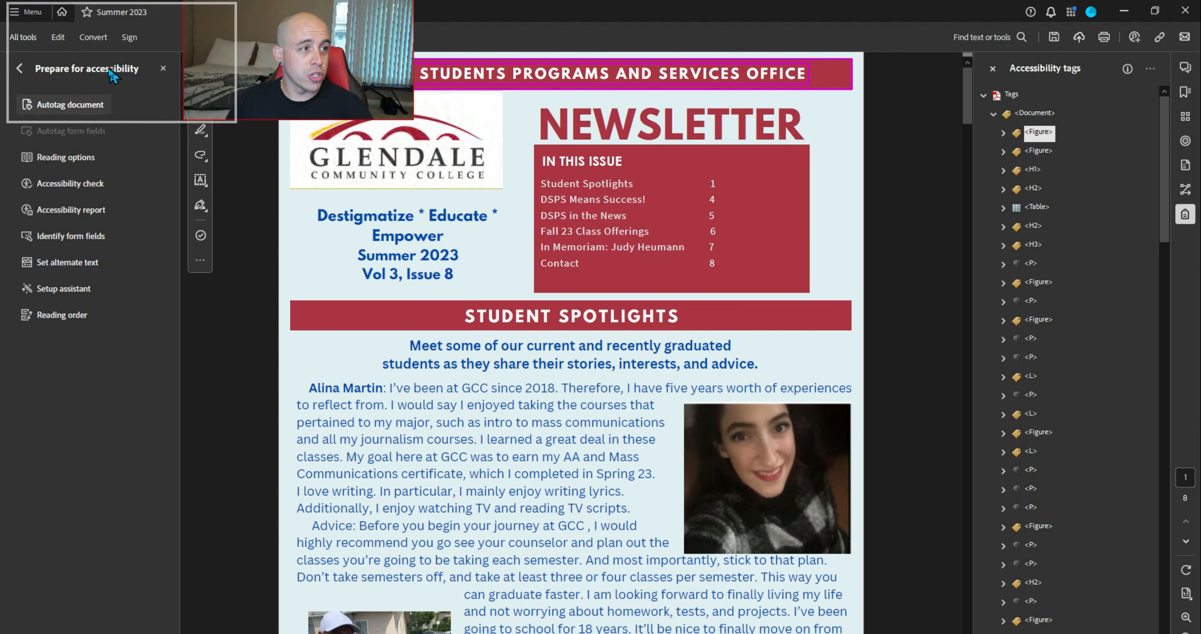
Walk the new tags: the banner and logo Figures, and the H1 Span holding 'Summer 2023 Vol 3, Issue 8'
key("Right")
key("Down")
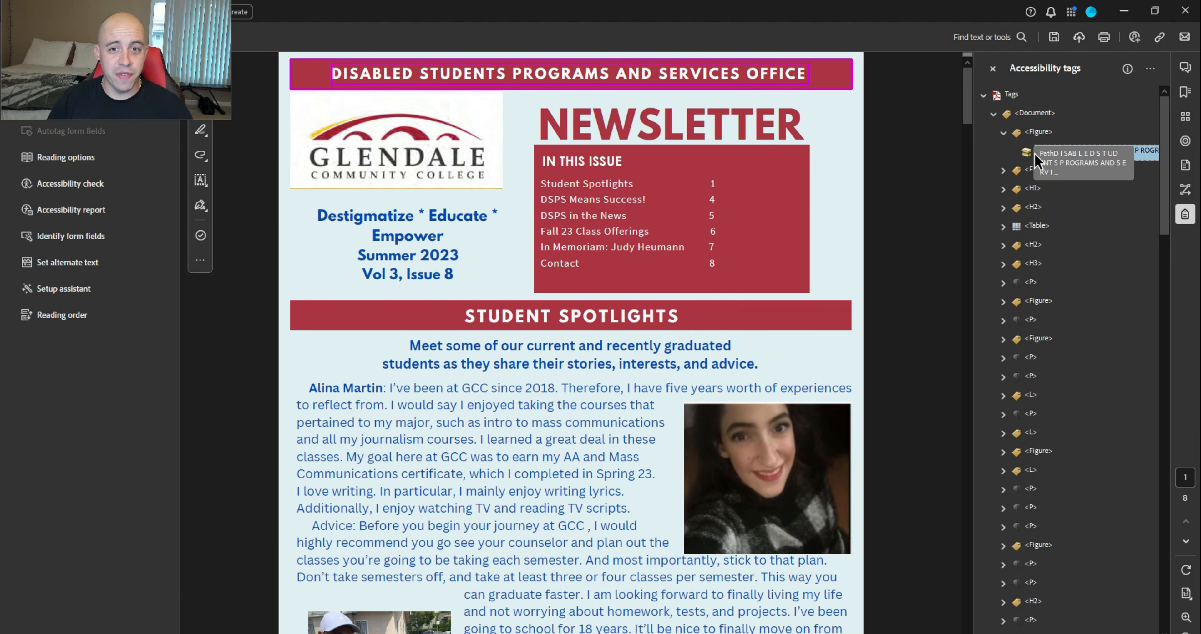
key("Down")
key("Up")
key("Down")
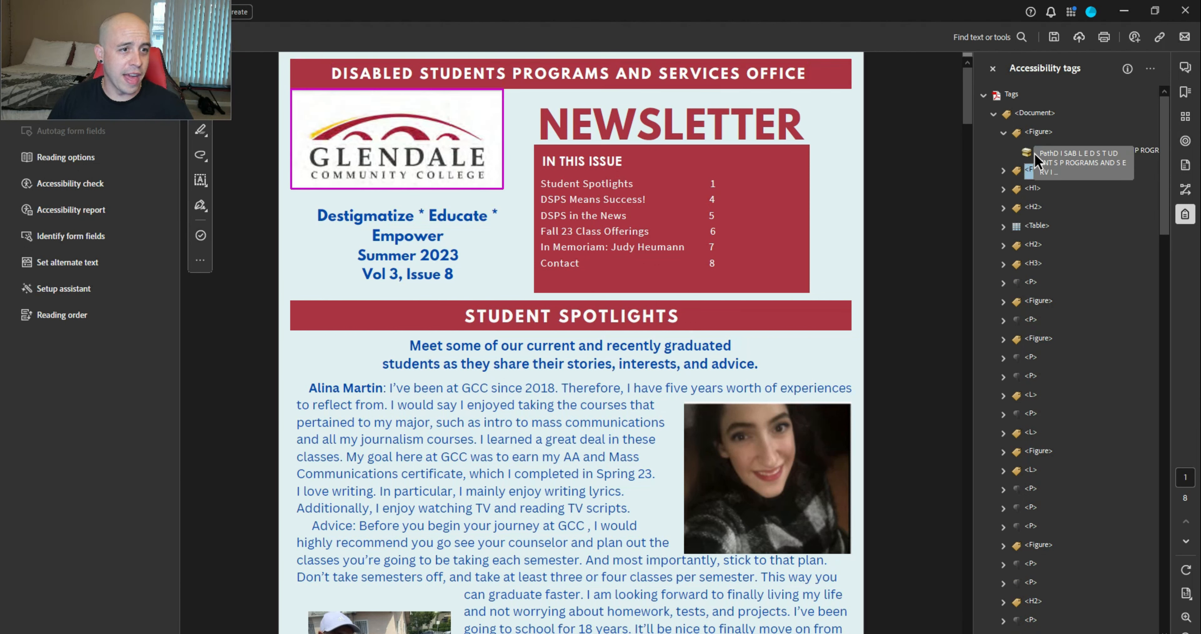
key("Down")
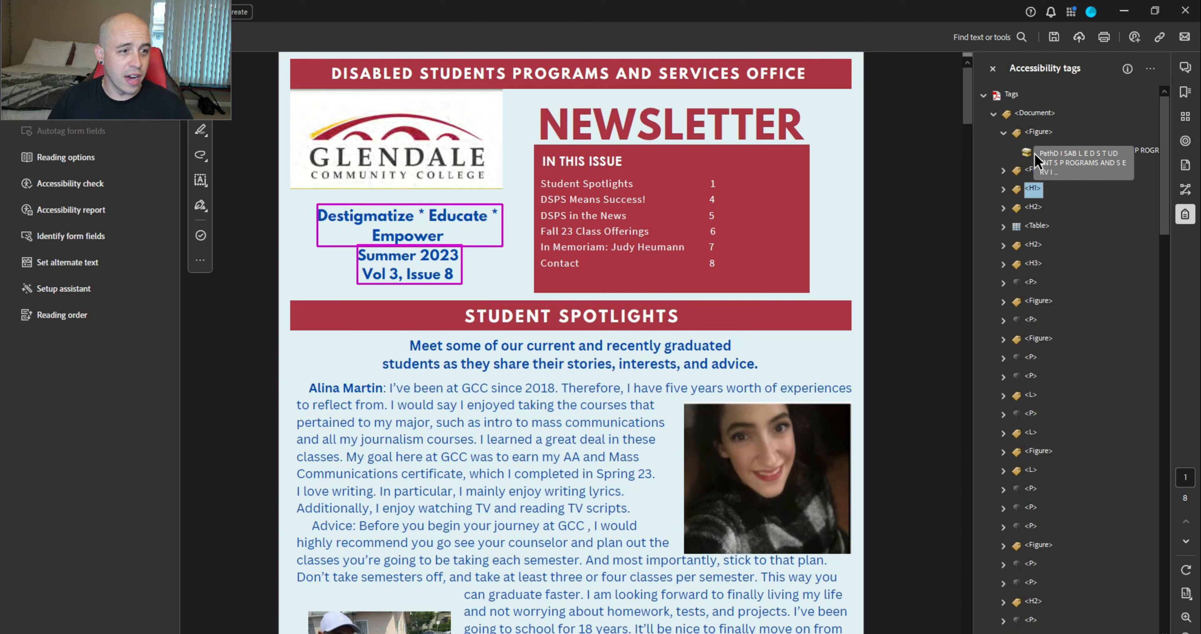
key("Right")
key("Down")
key("Down")
key("Right")
key("Down")
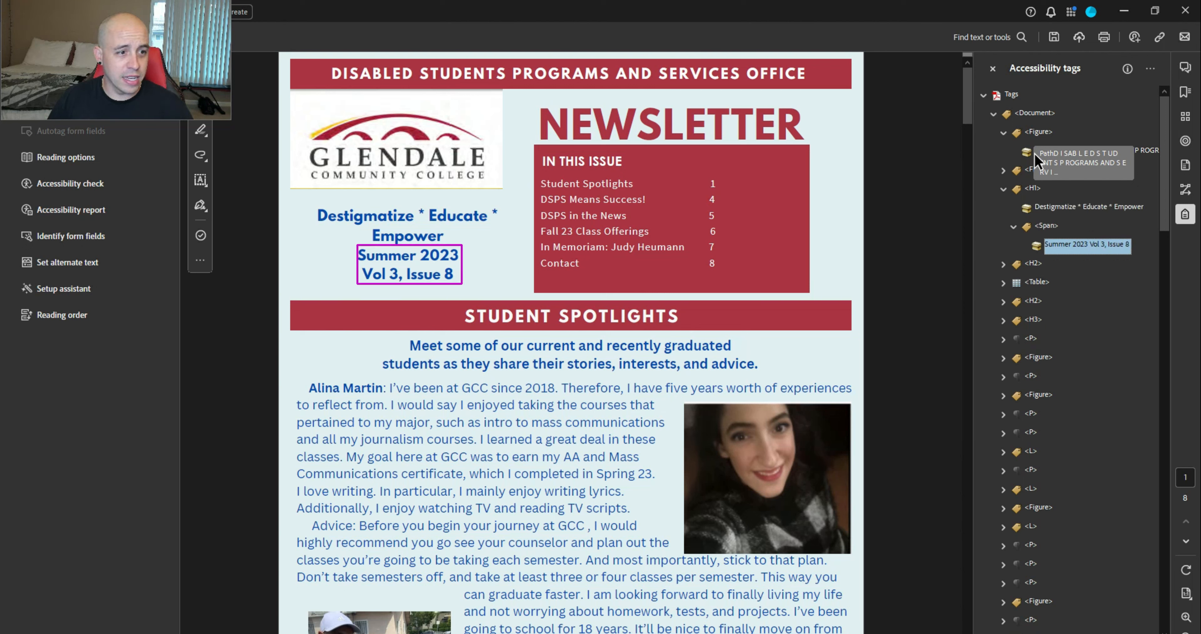
key("Down")
key("Down")
key("Down")
key("Down")
key("Down")
key("Down")
key("Down")
key("Down")
key("Down")
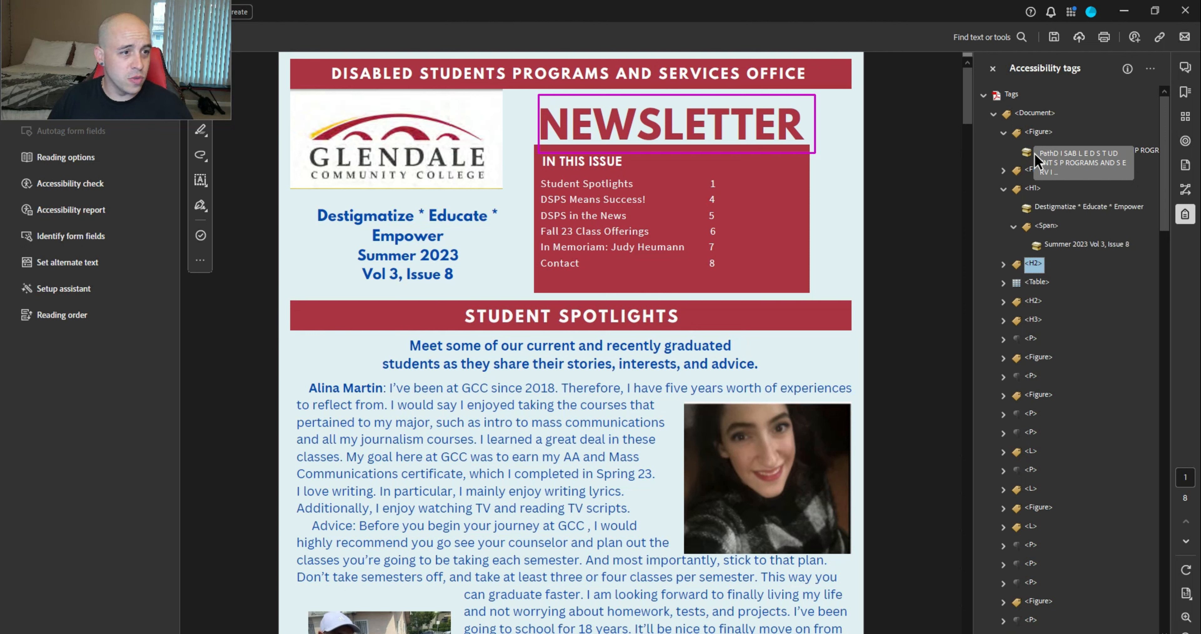
key("Down")
key("Down")
key("Down")
key("Down")
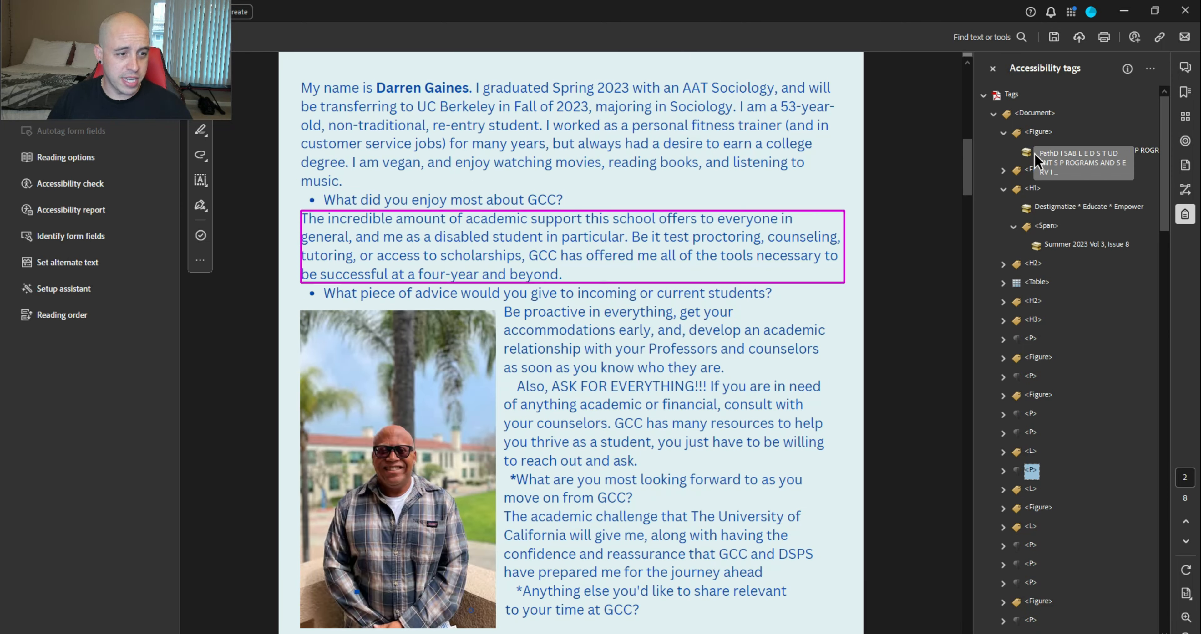
Collapse the Figure and H1 tags, then select the DISABLED STUDENTS PROGRAMS AND SERVICES OFFICE title text
key("Up")
key("Up")
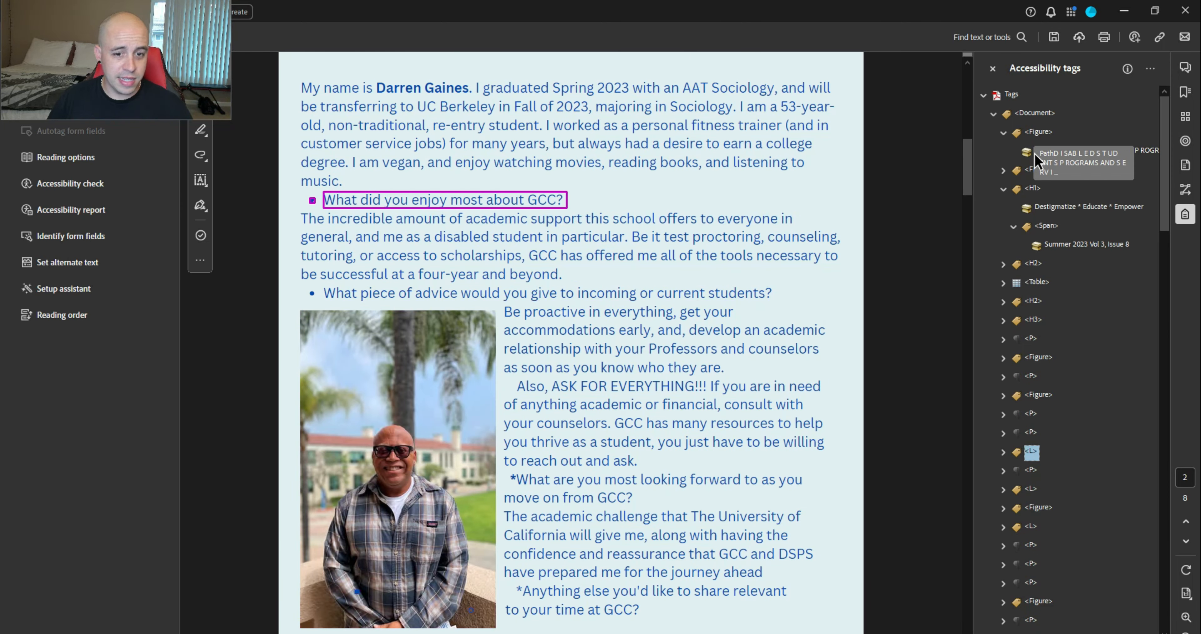
key("Down")
key("Down")
key("Down")
key("Down")
key("Down")
key("Down")
key("Down")
key("Down")
key("Up")
key("Up")
key("Up")
key("Up")
key("Up")
key("Up")
key("Up")
key("Up")
key("Up")
key("Up")
key("Up")
key("Up")
key("Up")
key("Up")
key("Up")
key("Up")
key("Up")
key("Up")
key("Up")
key("Up")
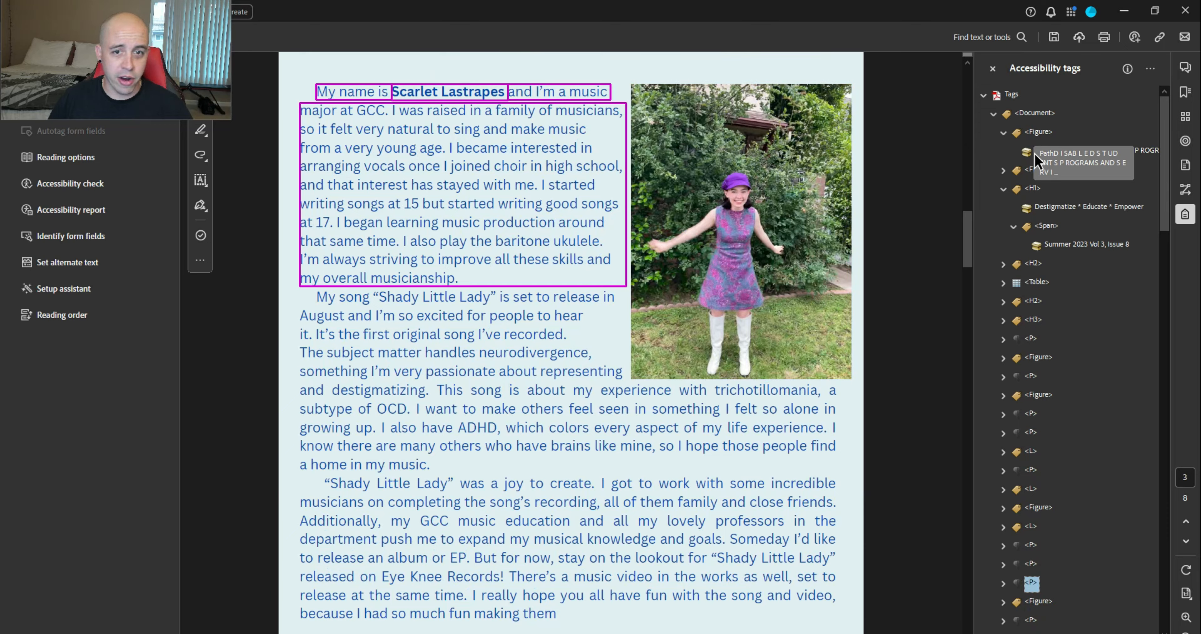
key("Down")
key("Down")
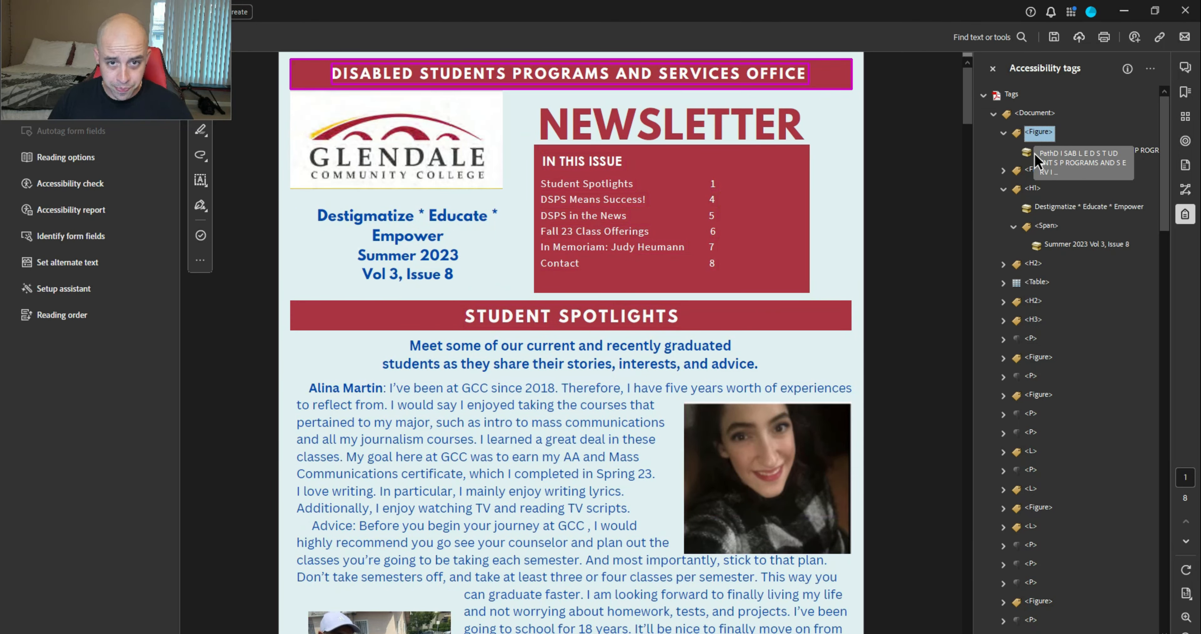
key("Left")
left_click(1003, 171)
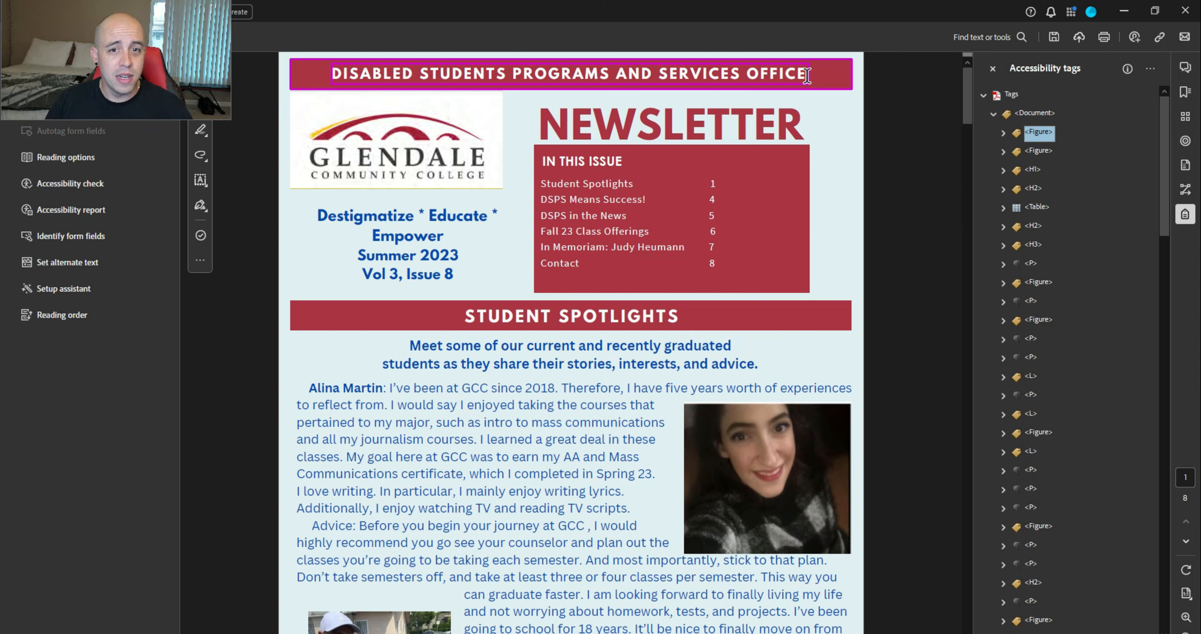
left_click_drag(805, 75, 314, 87)
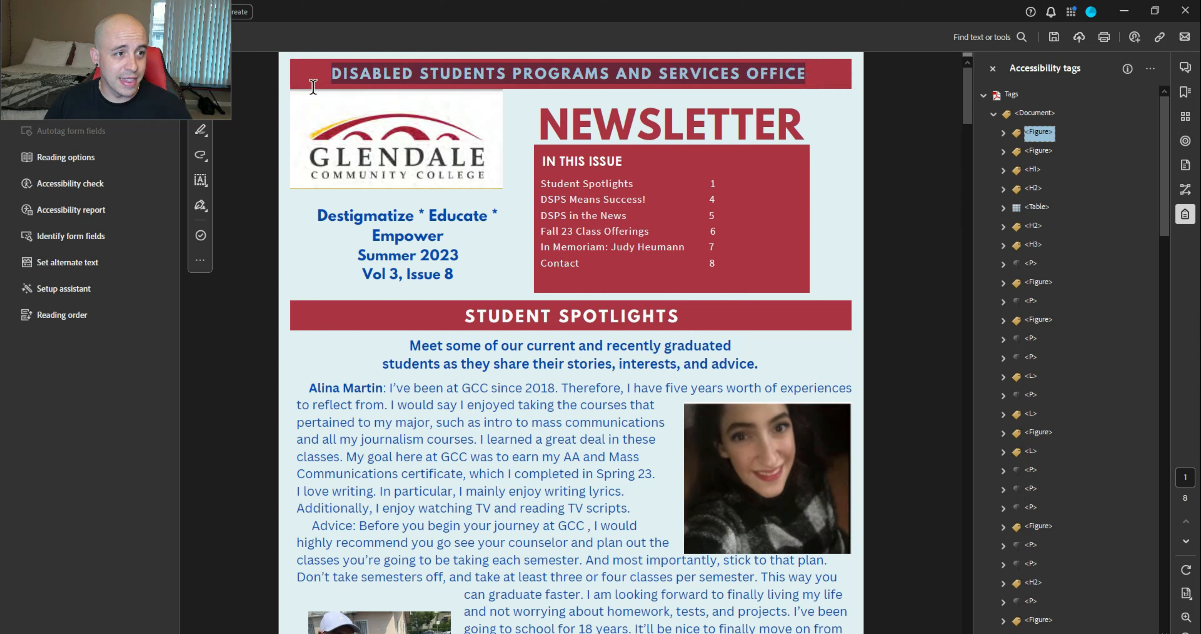
Create a tag from the selected banner title, then change the banner's Path to a Page artifact
left_click(1151, 68)
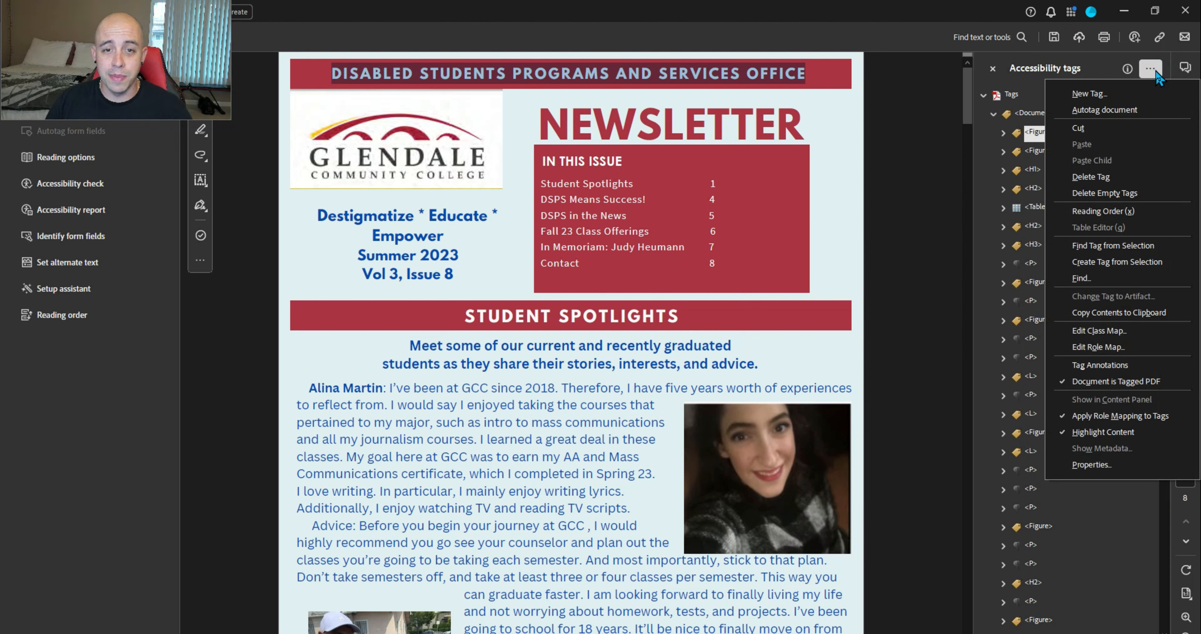
left_click(1153, 262)
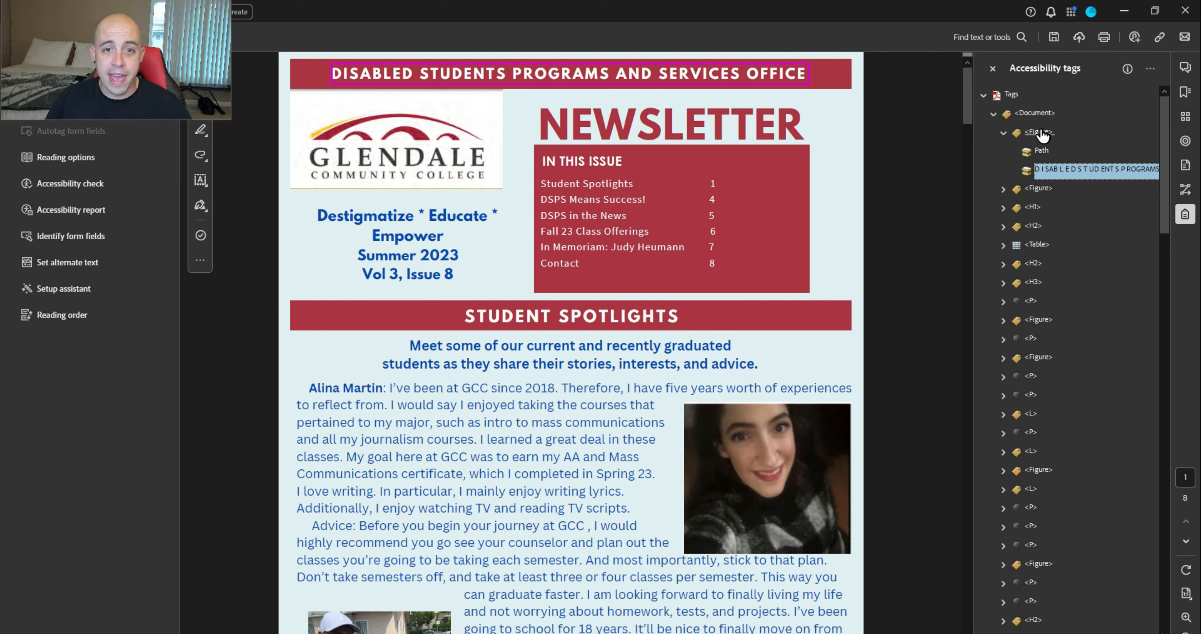
left_click(1041, 151)
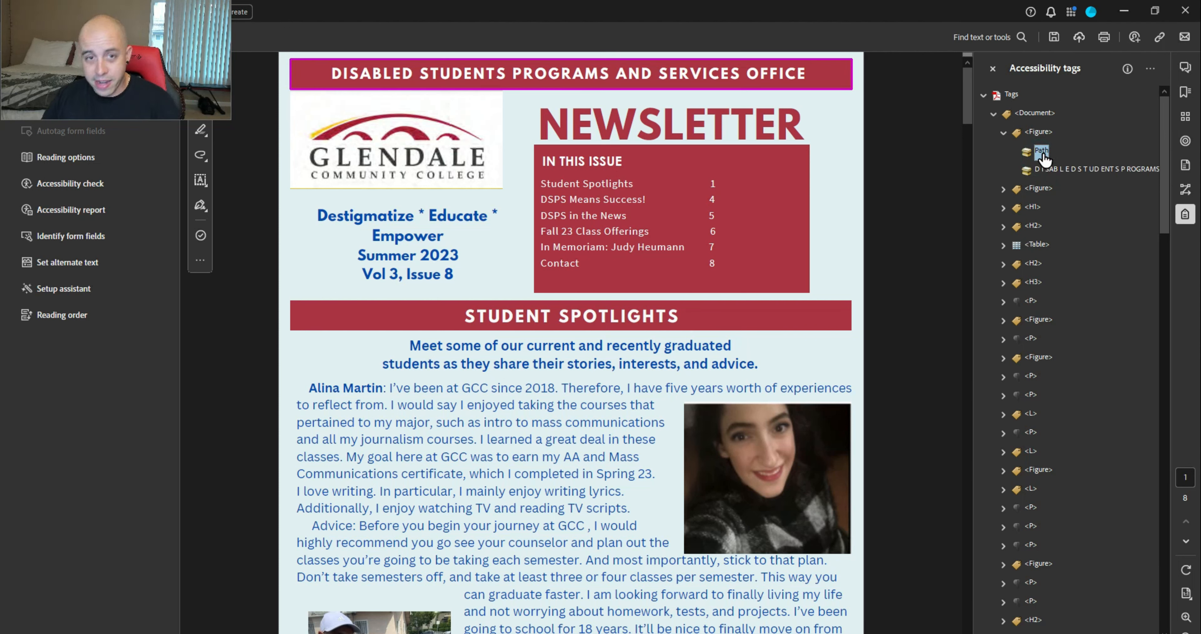
right_click(1044, 157)
left_click(1036, 175)
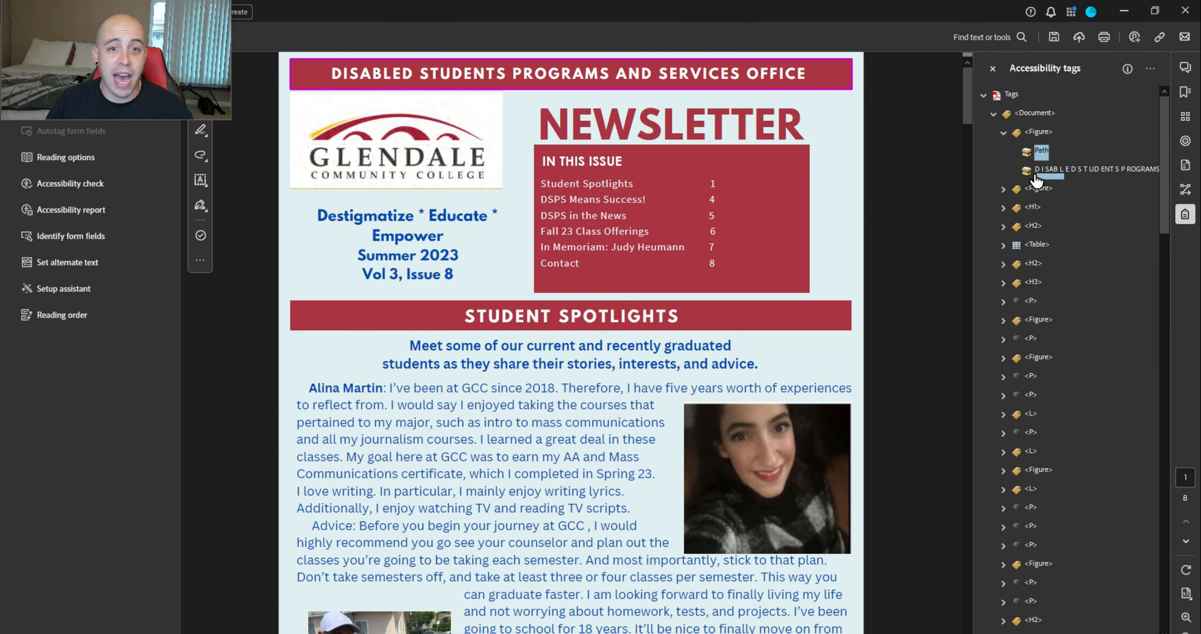
left_click(1039, 155)
right_click(1042, 160)
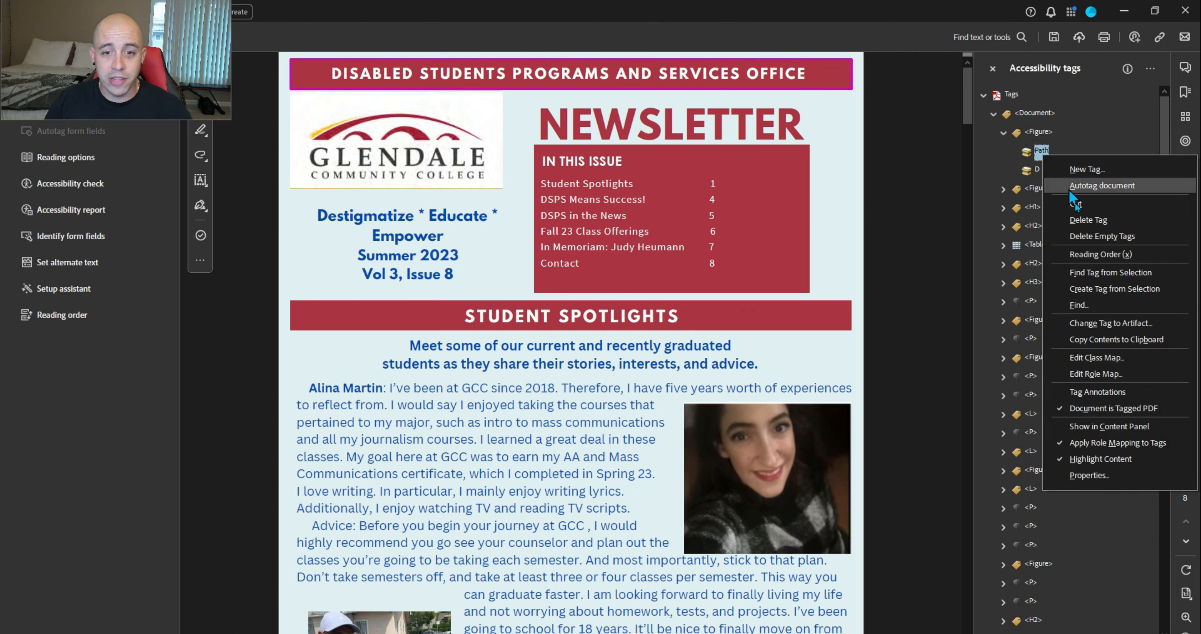
left_click(1132, 323)
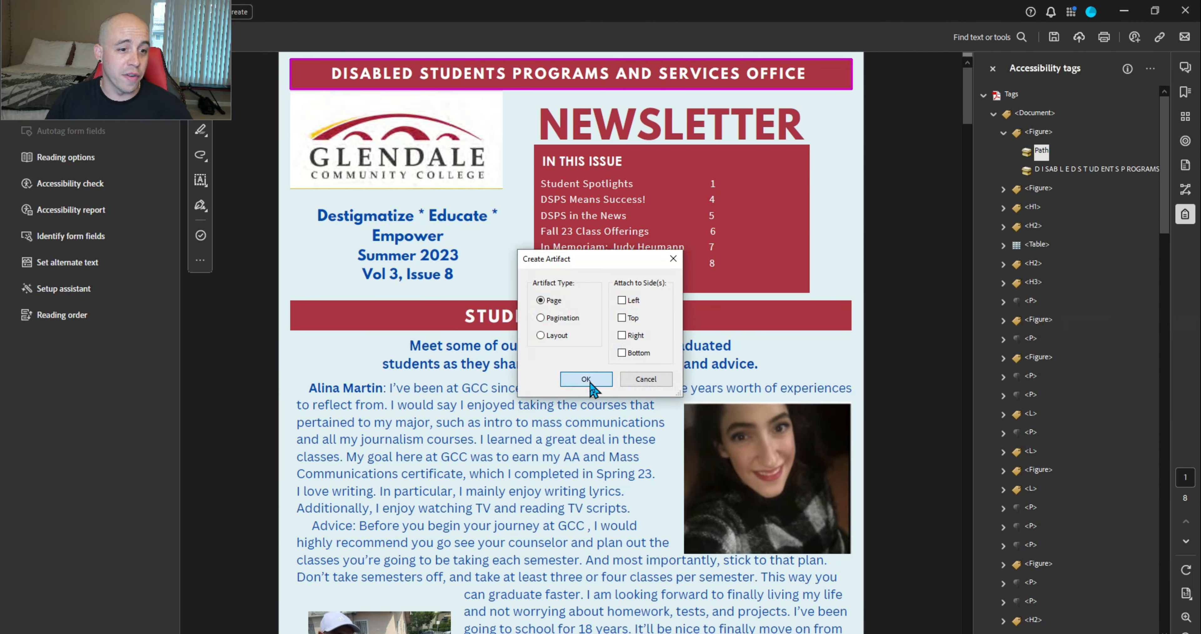
left_click(586, 377)
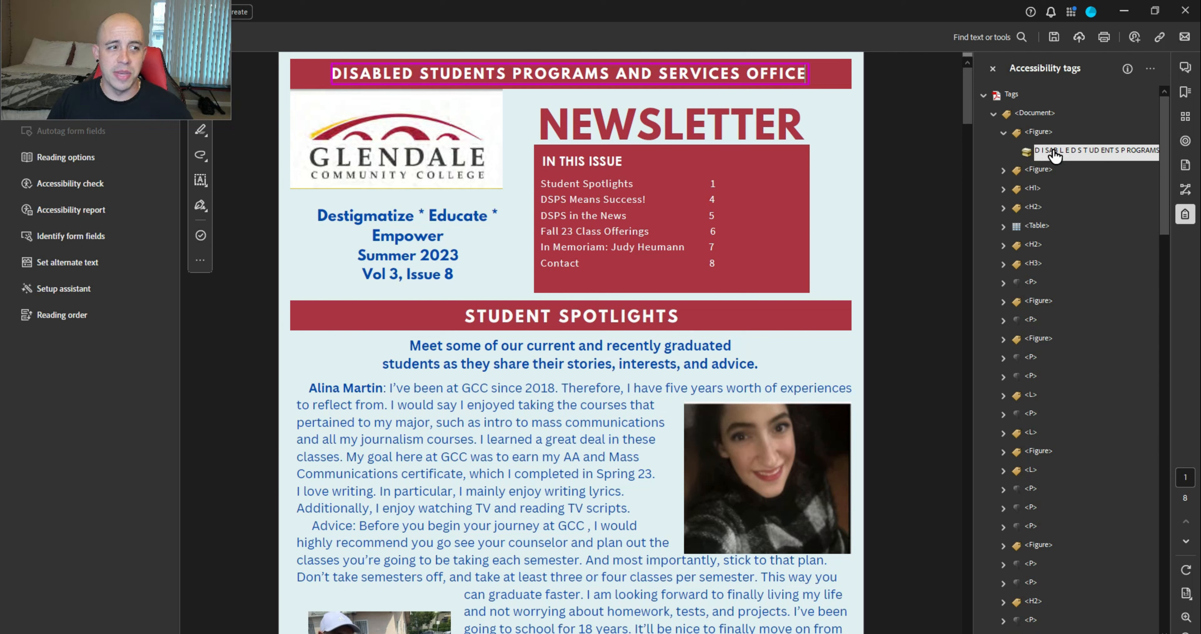
Retag the banner Figure as P and give it Actual Text for the banner title
left_click(1039, 133)
key("F2")
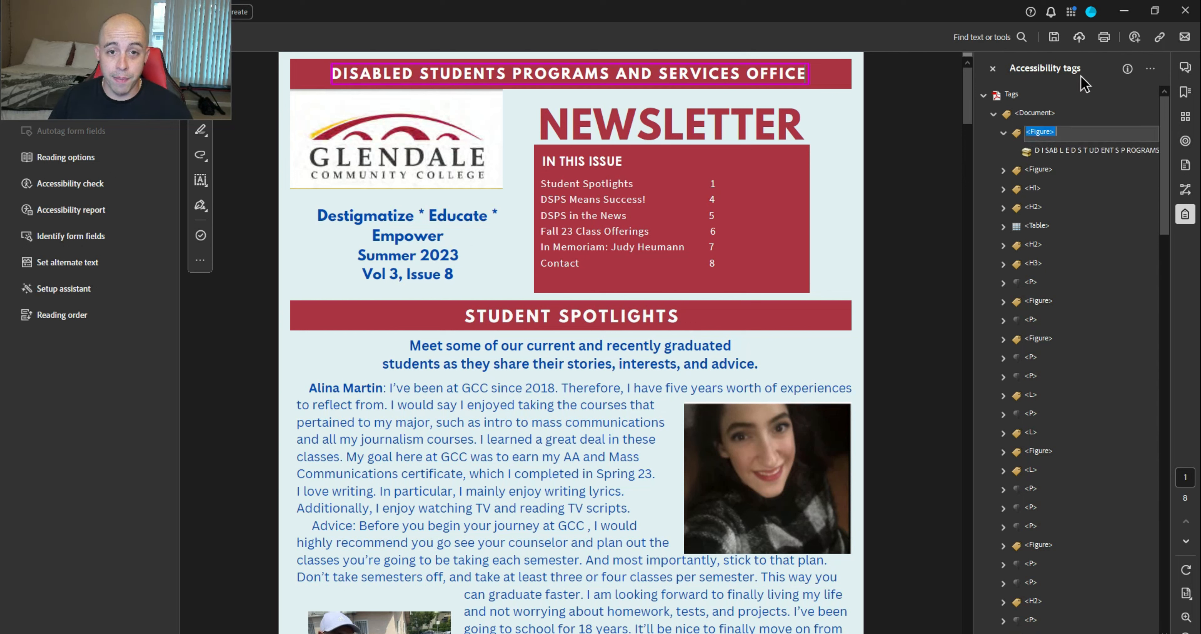
key("Right")
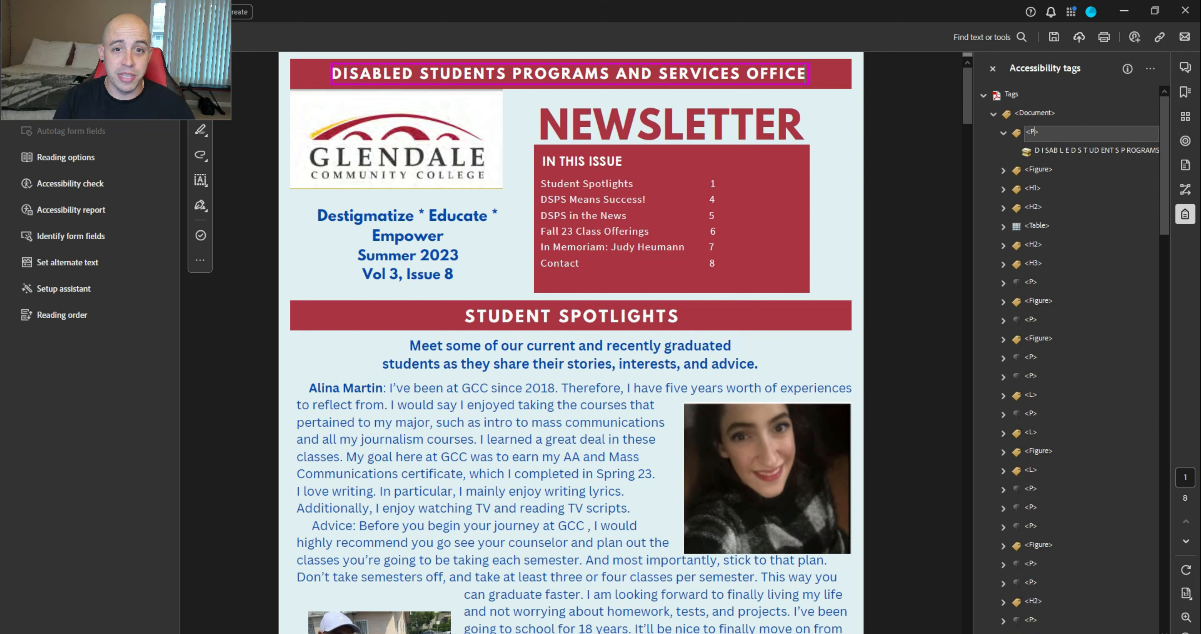
key("Return")
key("Down")
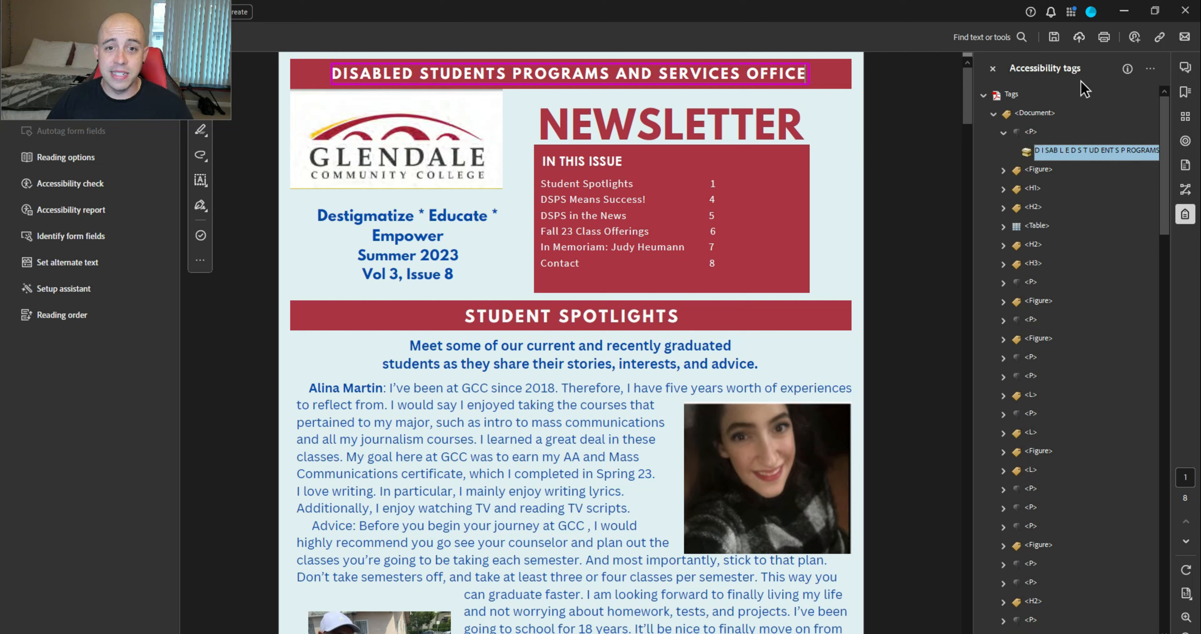
right_click(1032, 133)
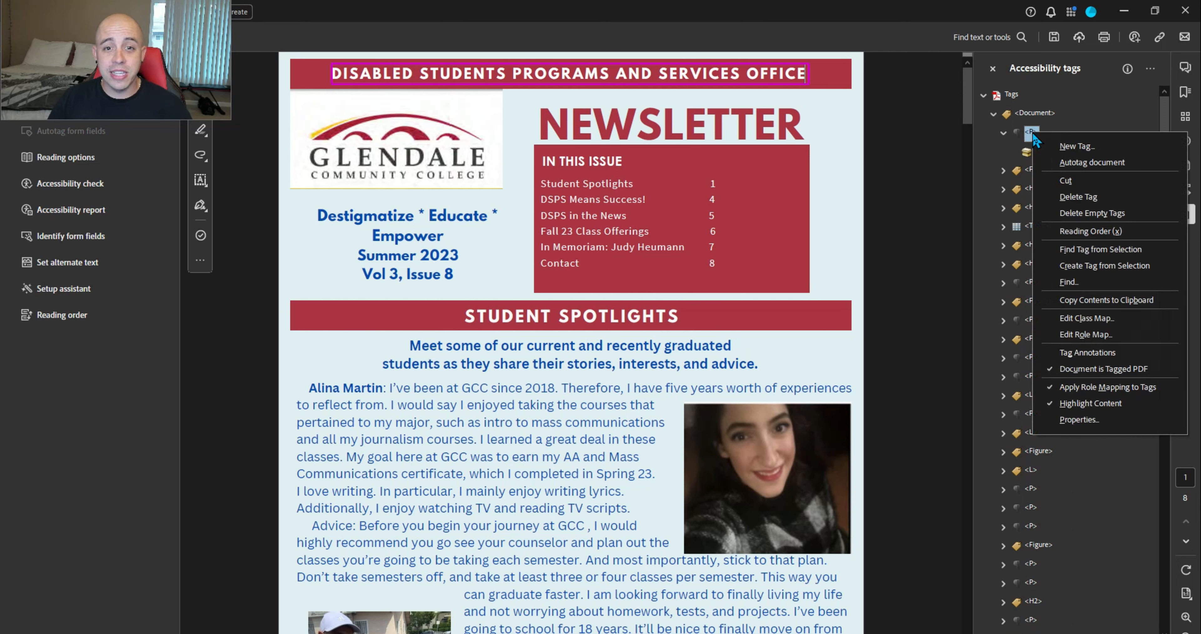
left_click(1077, 419)
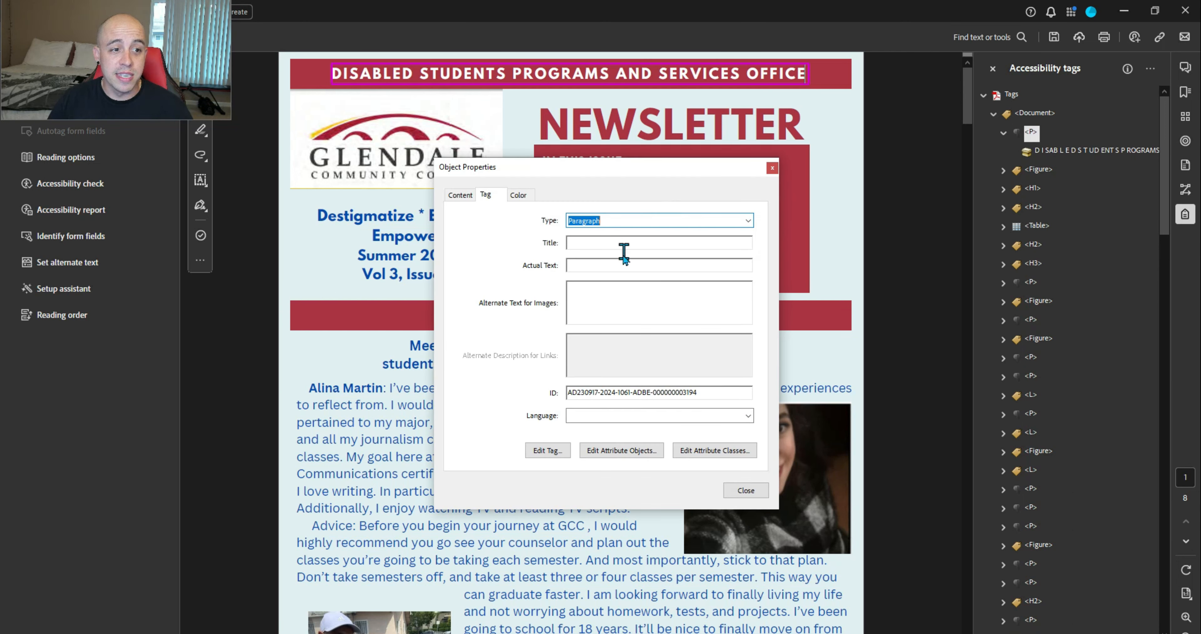
left_click(623, 266)
left_click_drag(649, 168, 765, 192)
type("D")
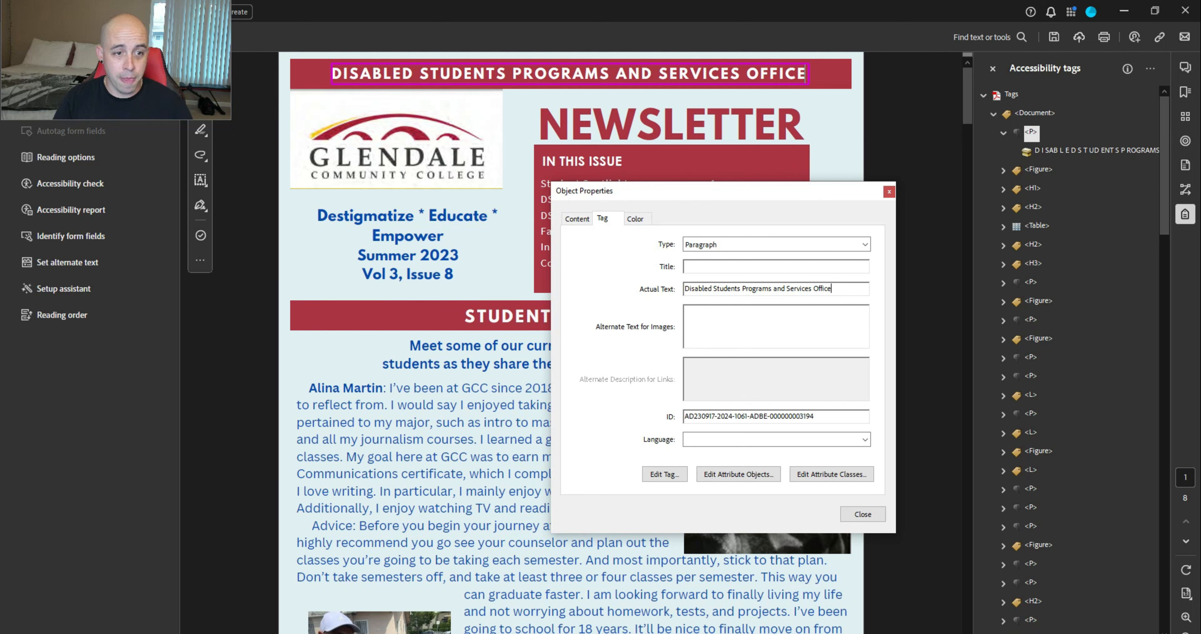
left_click(877, 512)
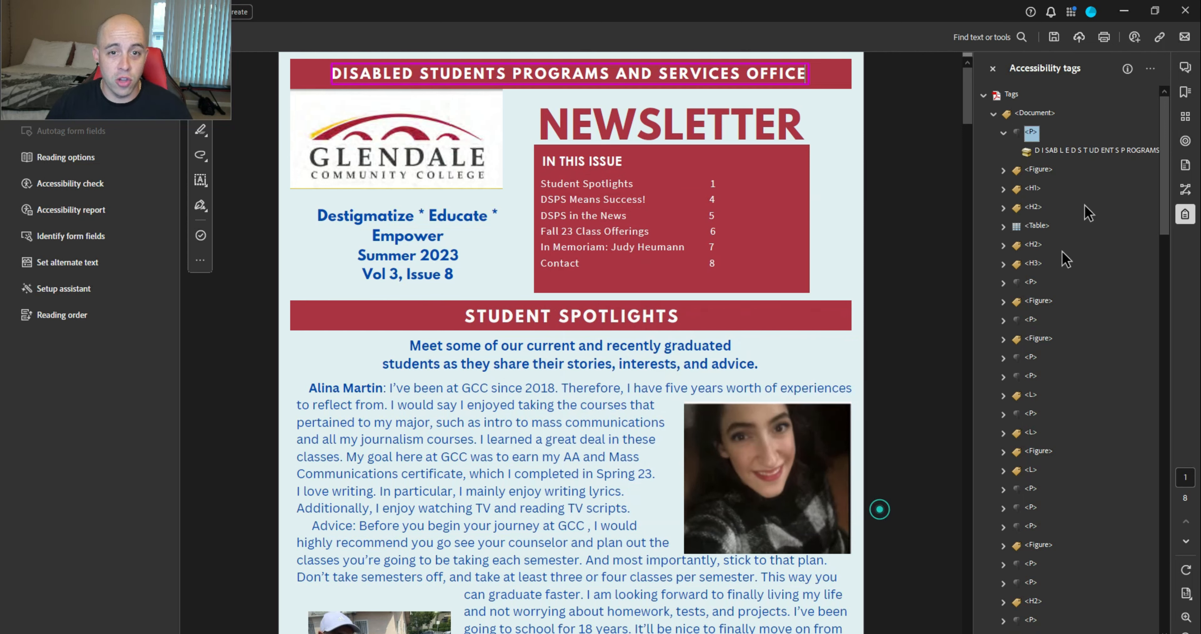
Give the logo Figure the alternate text 'Glendale Community COllege logo'
left_click(1033, 170)
left_click(1003, 133)
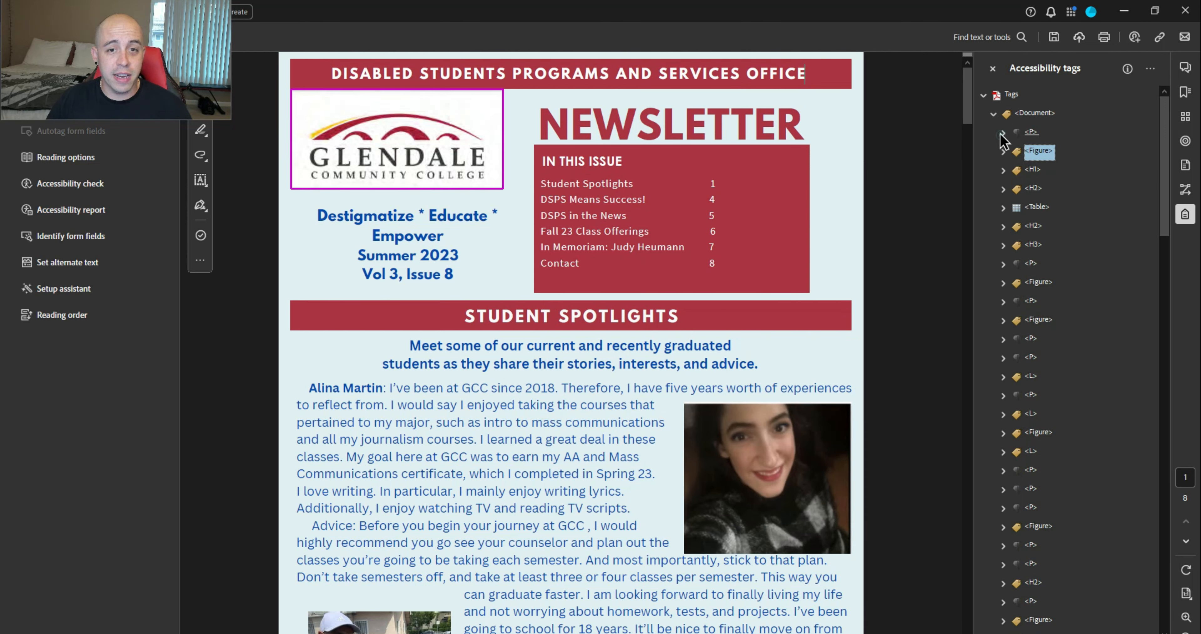
right_click(1039, 151)
left_click(1100, 443)
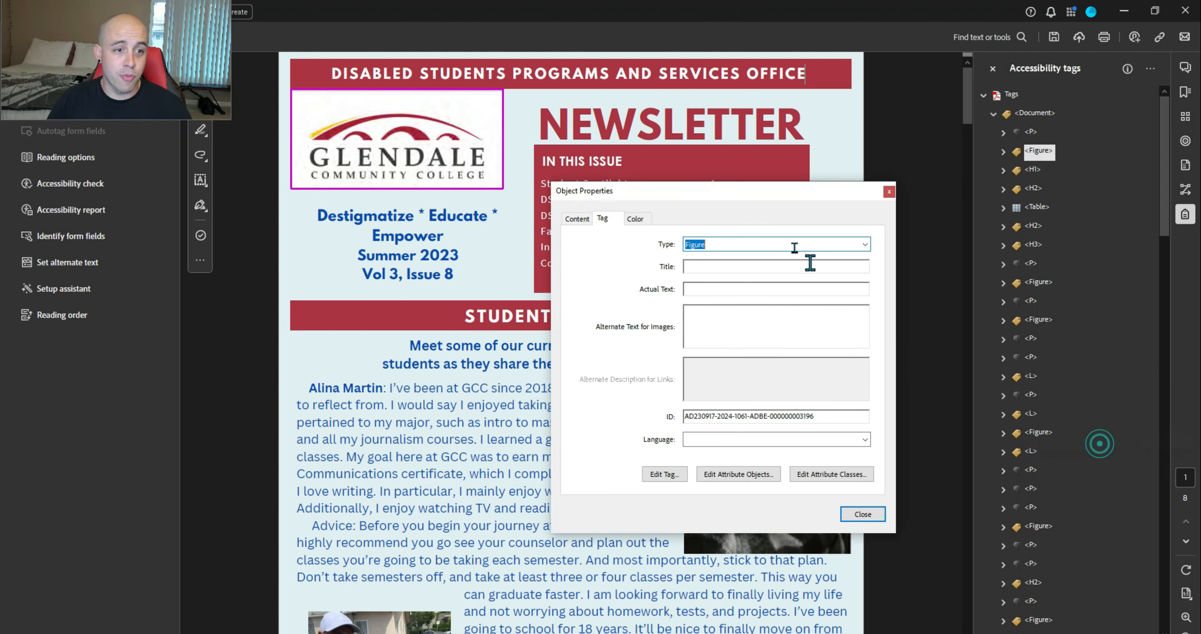
left_click(750, 335)
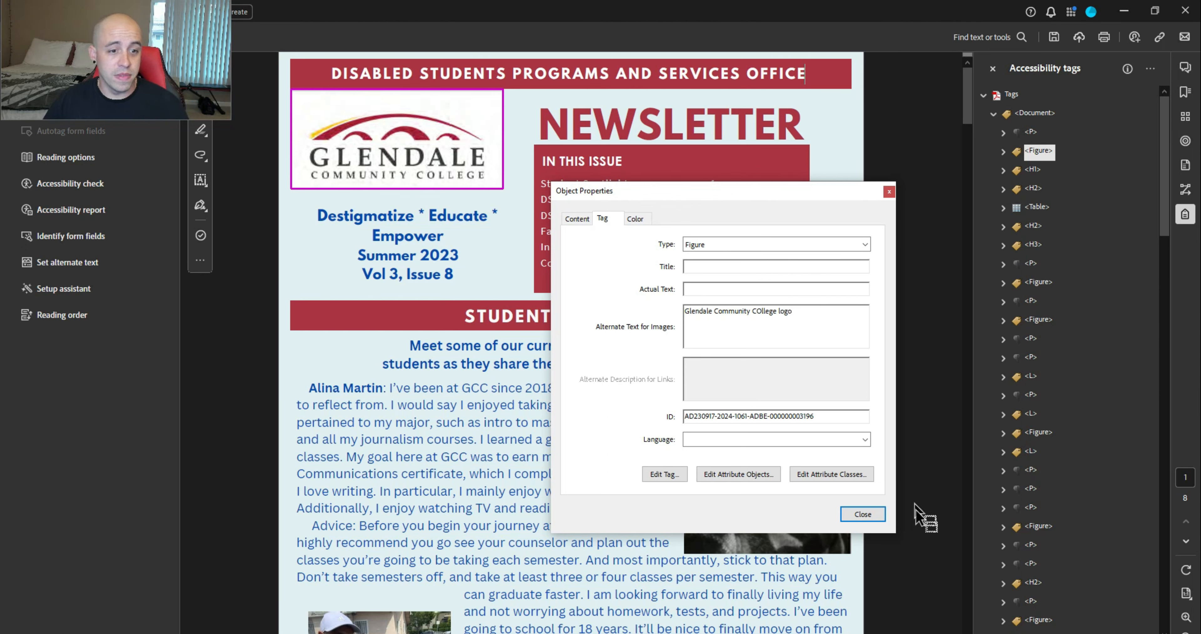
left_click(863, 514)
left_click(1032, 170)
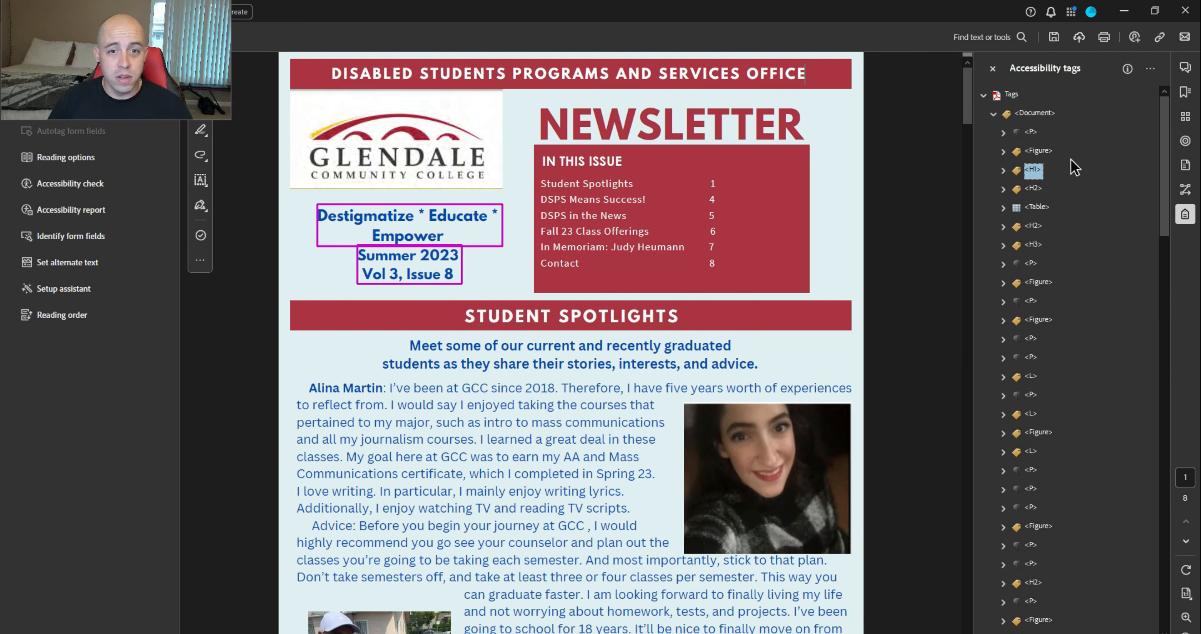
Inspect the H1 Destigmatize heading and NEWSLETTER H2 tags in the Accessibility Tags panel
key("Right")
key("Down")
key("Up")
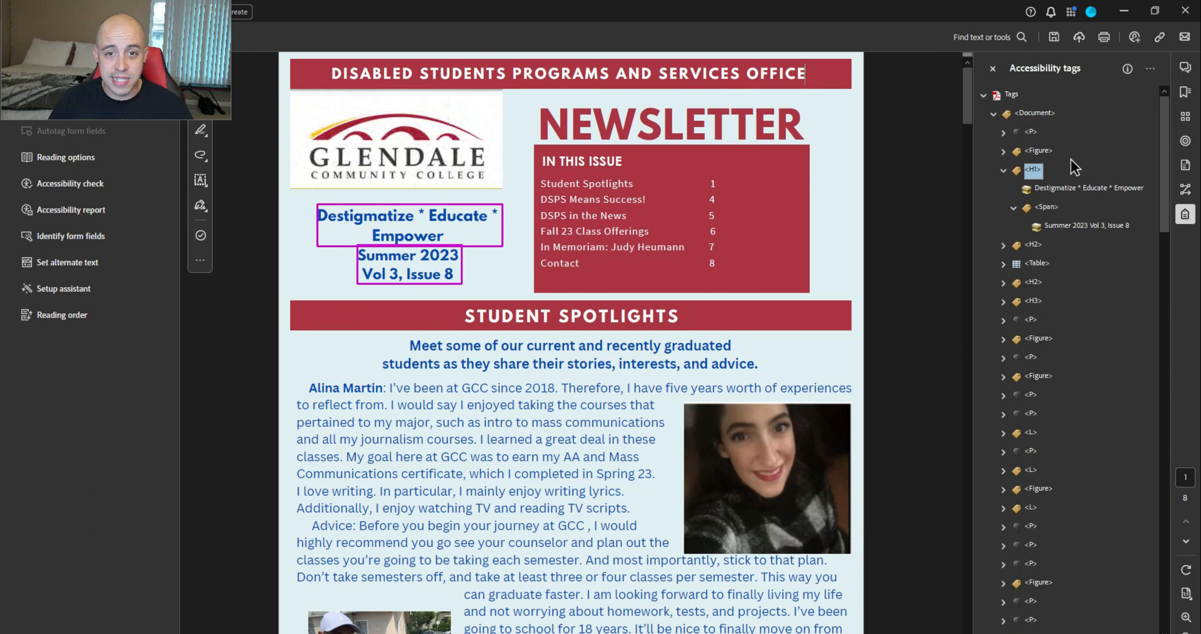
key("Left")
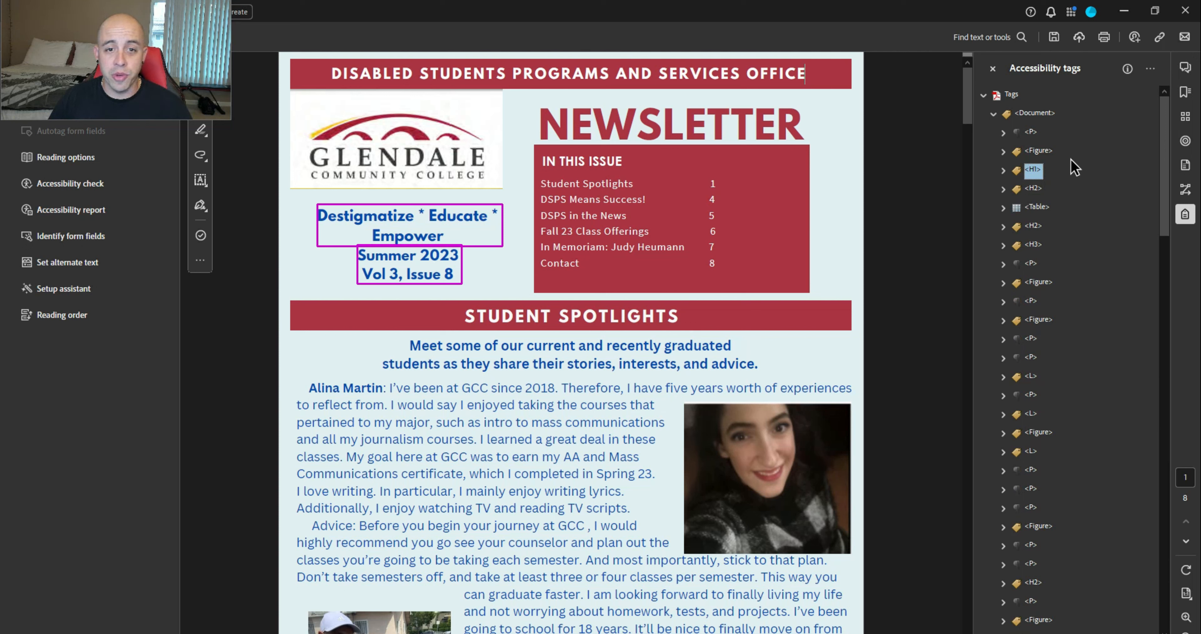
key("Down")
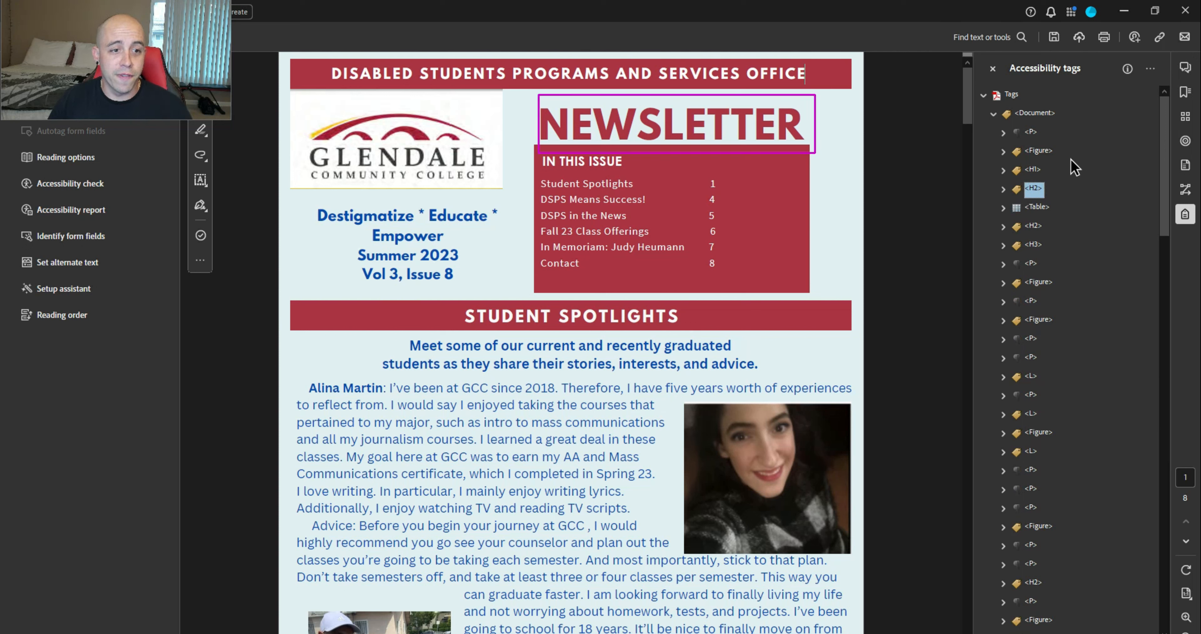
key("Right")
key("Right")
key("Left")
key("Left")
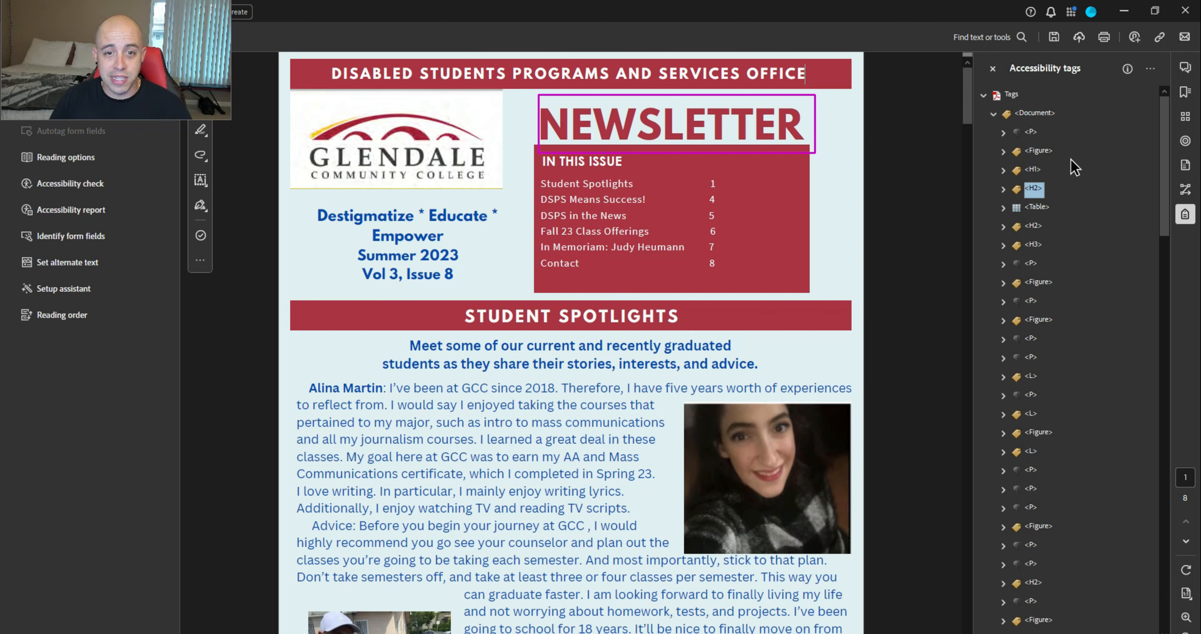
Expand the contents table rows, Student Spotlights through Contact, to review their cell paragraphs
key("Down")
key("Right")
key("Right")
key("Down")
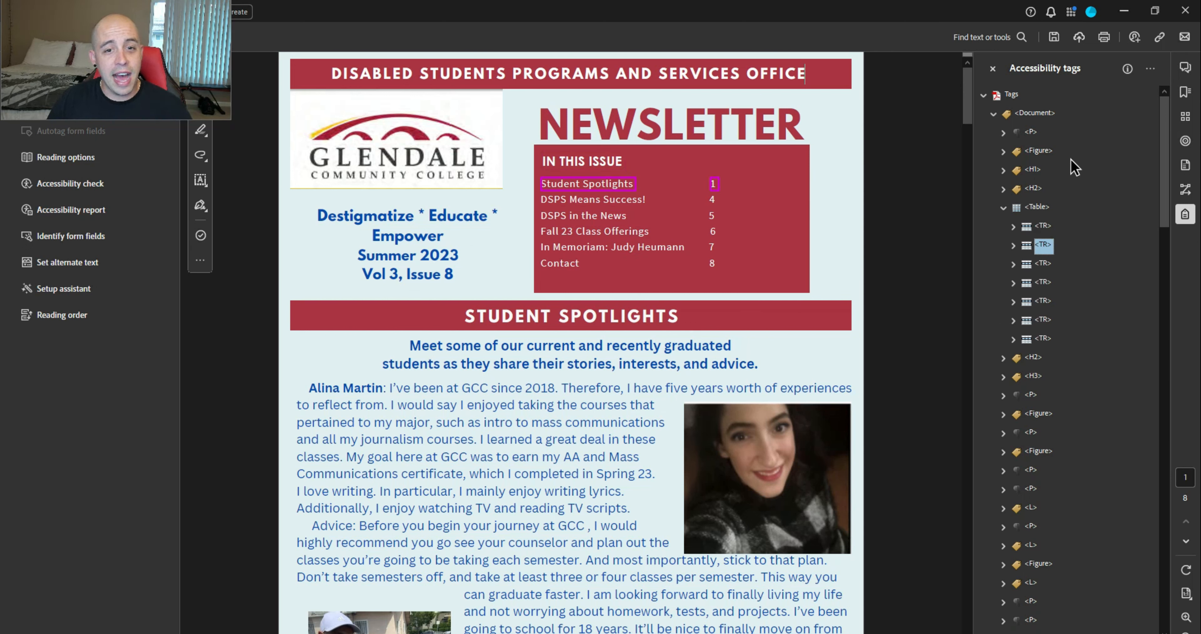
key("Right")
key("Right")
key("Right")
key("Right")
key("Down")
key("Right")
key("Right")
key("Right")
key("Right")
key("Up")
key("Up")
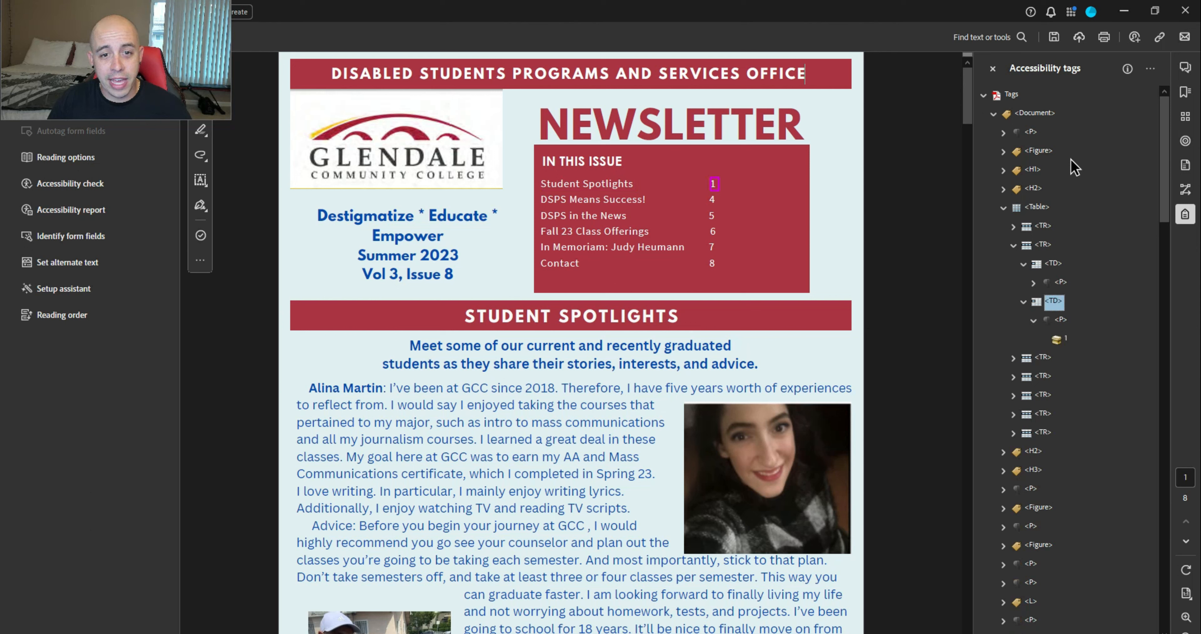
key("Up")
key("Right")
key("Left")
key("Down")
key("Down")
key("Left")
key("Down")
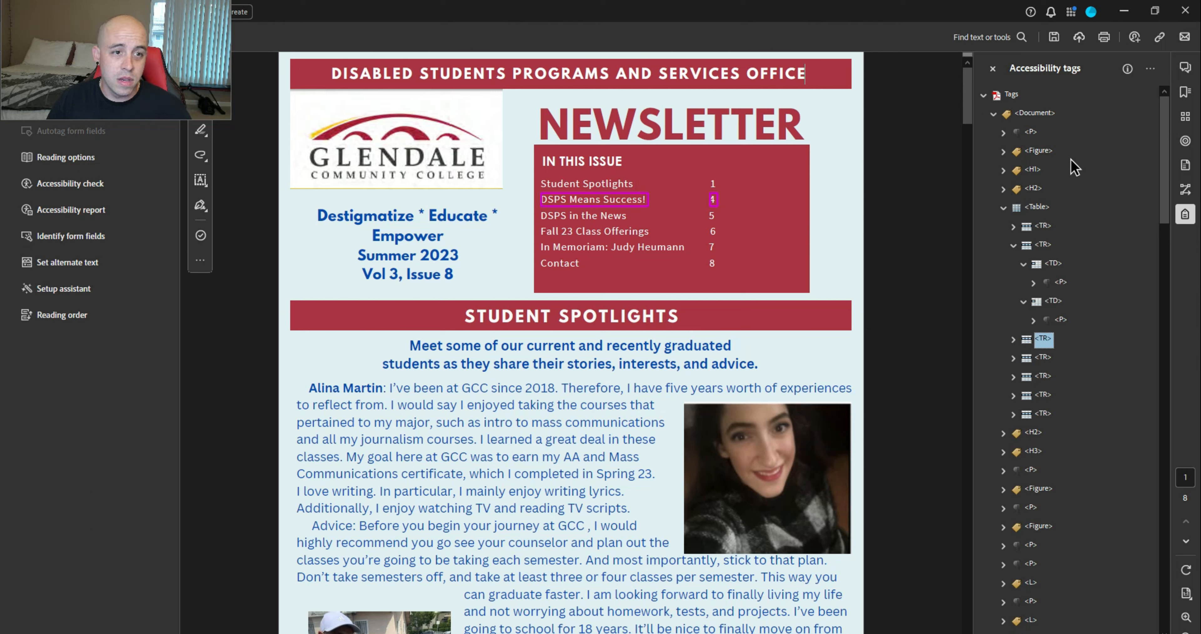
key("Right")
key("Right")
key("Right")
key("Down")
key("Down")
key("Right")
key("Down")
key("Down")
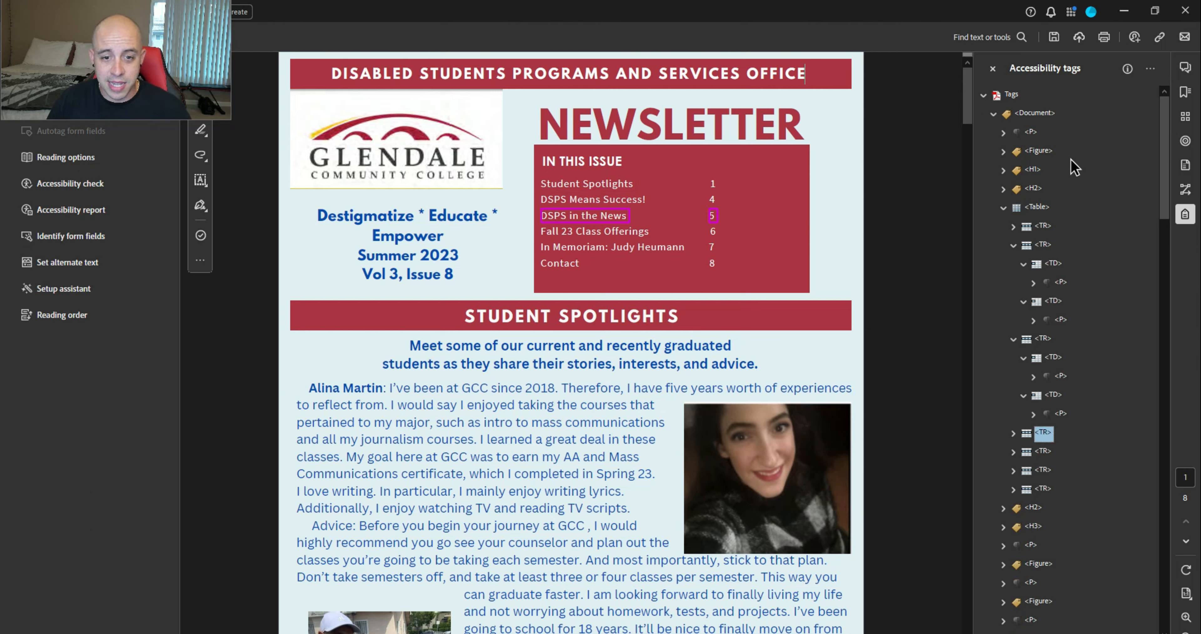
key("Right")
key("Right")
key("Right")
key("Down")
key("Down")
key("Right")
key("Down")
key("Down")
key("Right")
key("Right")
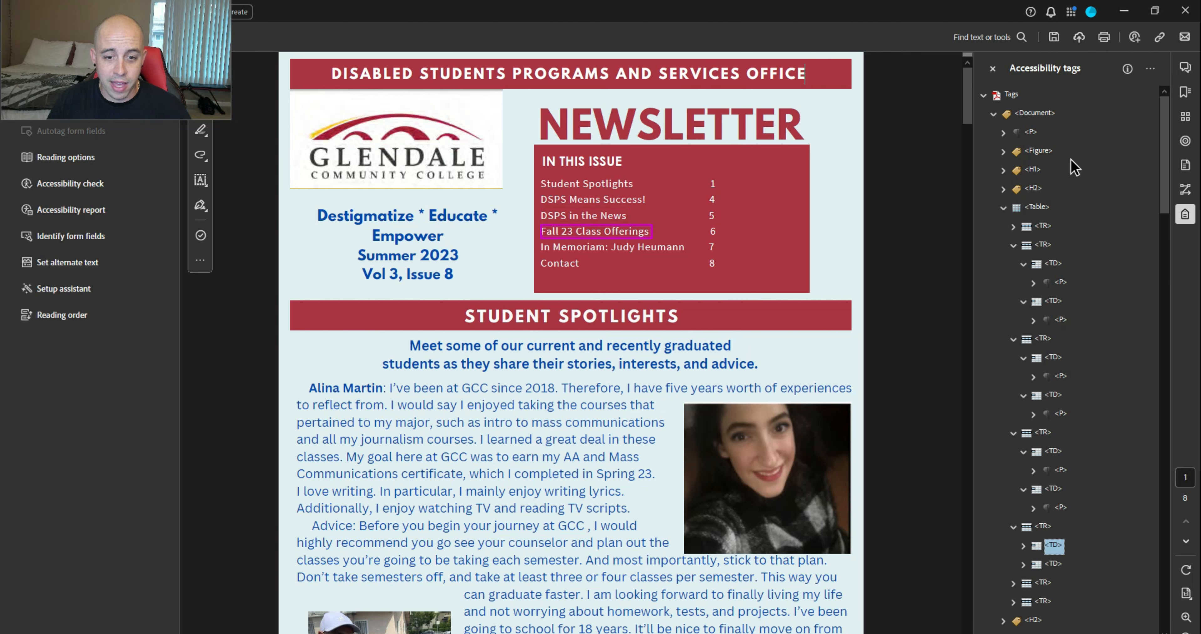
key("Right")
key("Down")
key("Down")
key("Right")
key("Down")
key("Down")
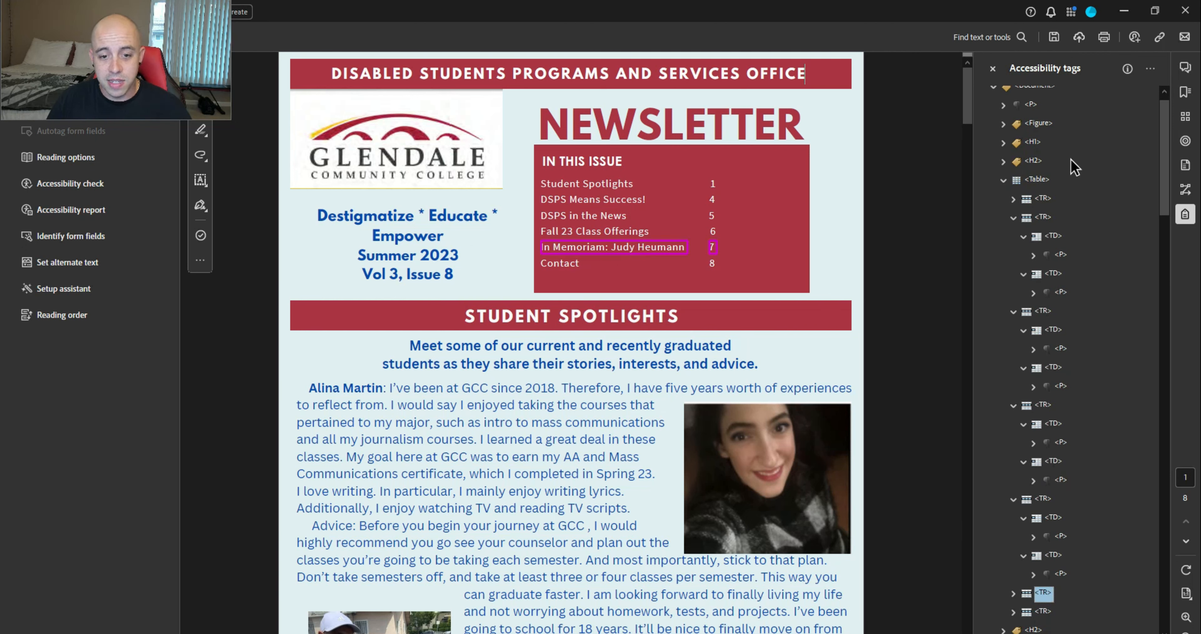
key("Right")
key("Down")
key("Right")
key("Down")
key("Down")
key("Right")
key("Down")
key("Down")
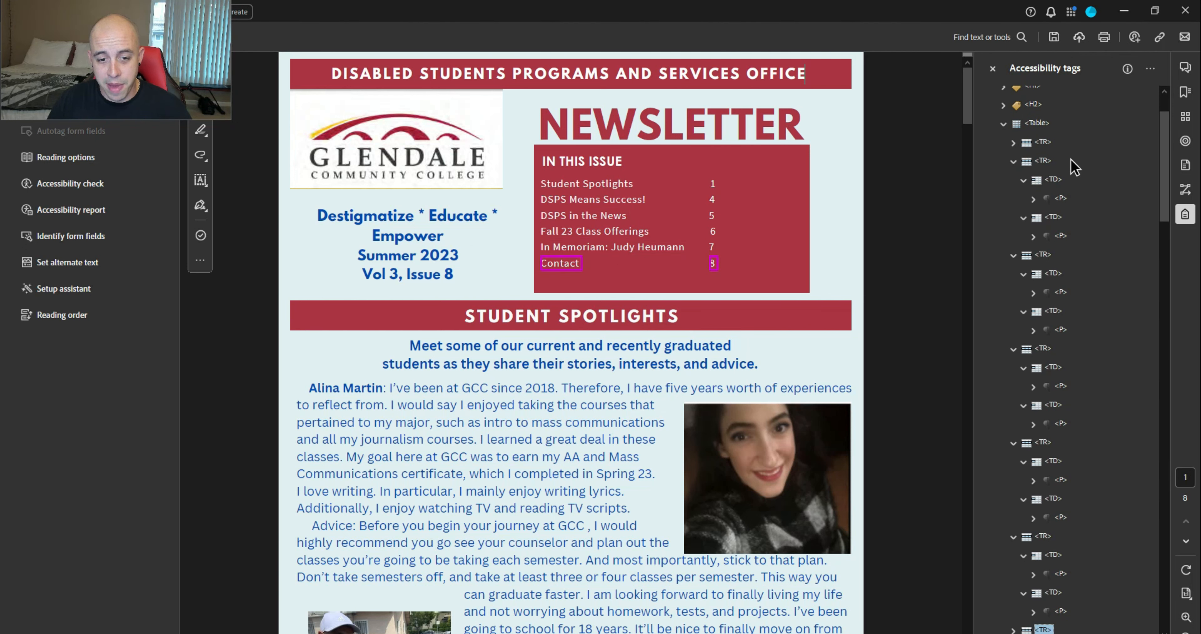
key("Right")
key("Down")
key("Right")
key("Down")
key("Down")
key("Right")
key("Down")
key("Down")
key("Down")
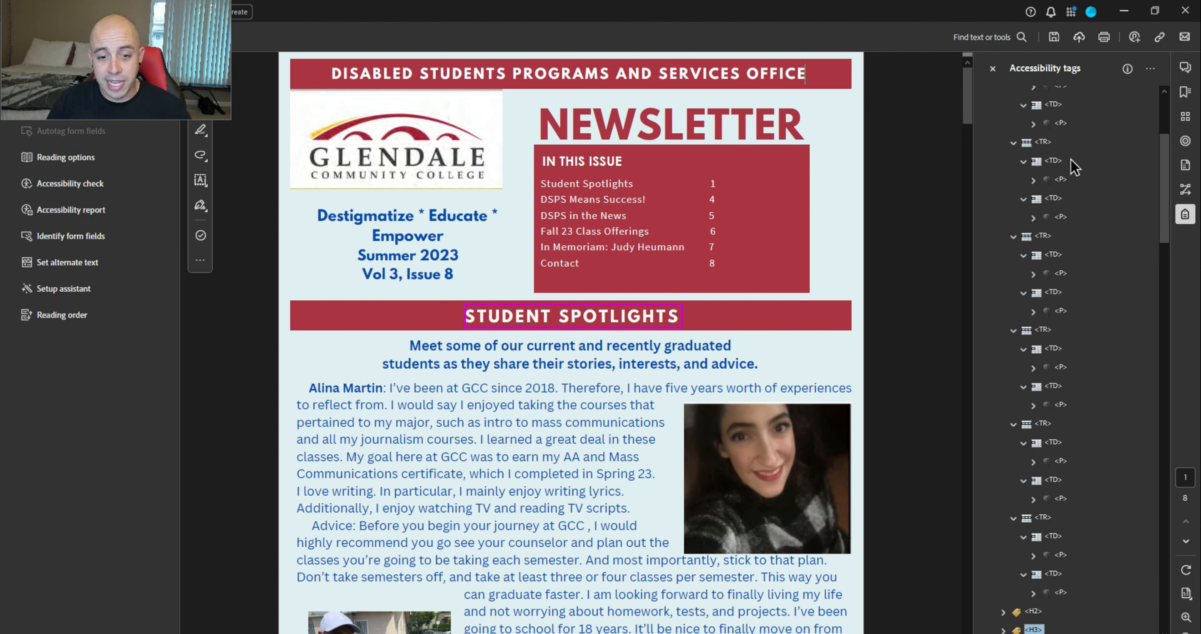
key("Up")
Move the table's cell paragraphs out of the Table tag to below the NEWSLETTER H2
left_click(1061, 554, "ctrl")
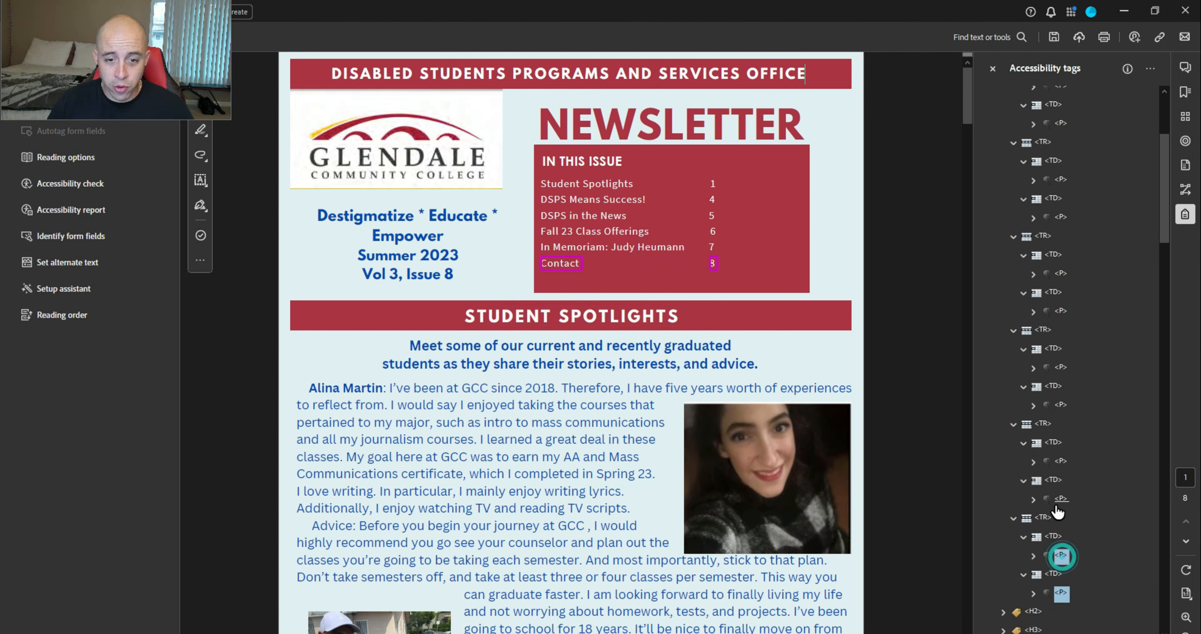
left_click(1061, 497, "ctrl")
left_click(1062, 462, "ctrl")
left_click(1061, 404, "ctrl")
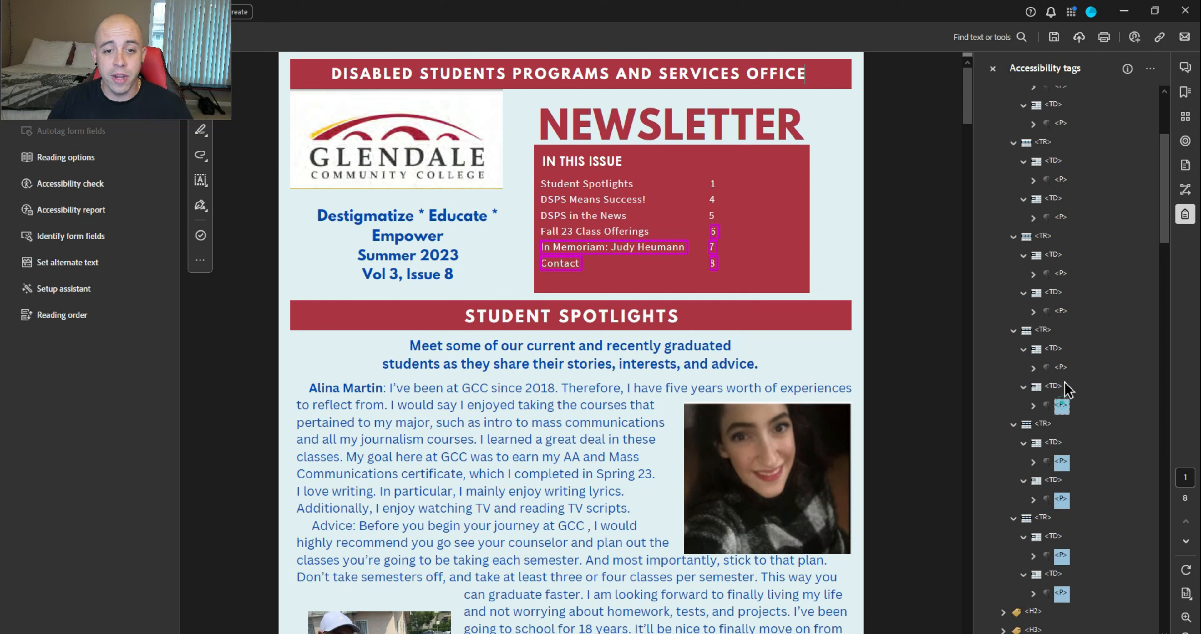
left_click(1061, 367, "ctrl")
left_click(1061, 311, "ctrl")
left_click(1061, 274, "ctrl")
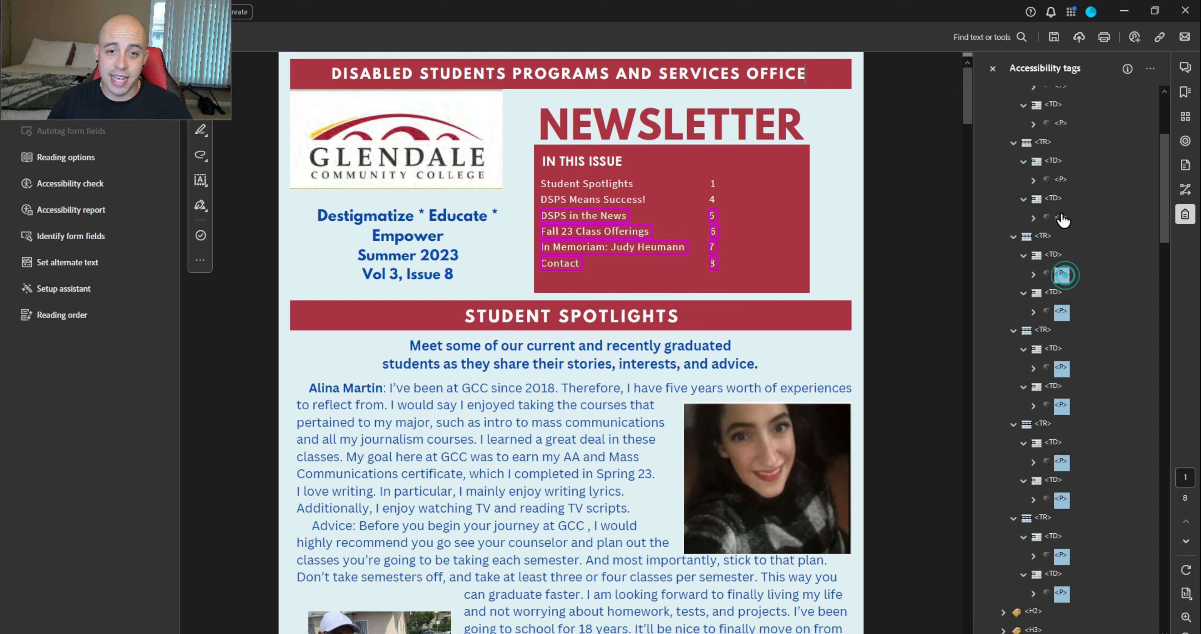
left_click(1061, 217, "ctrl")
left_click(1061, 179, "ctrl")
left_click(1061, 123, "ctrl")
scroll(1064, 136, "up", 4)
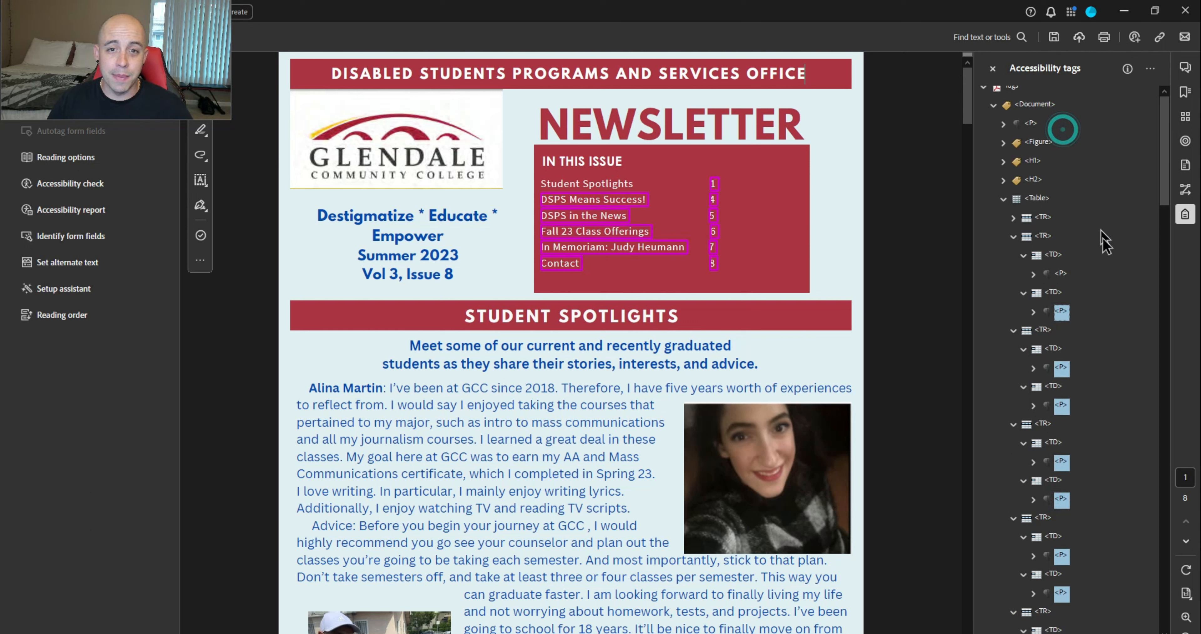
left_click(1063, 273, "ctrl")
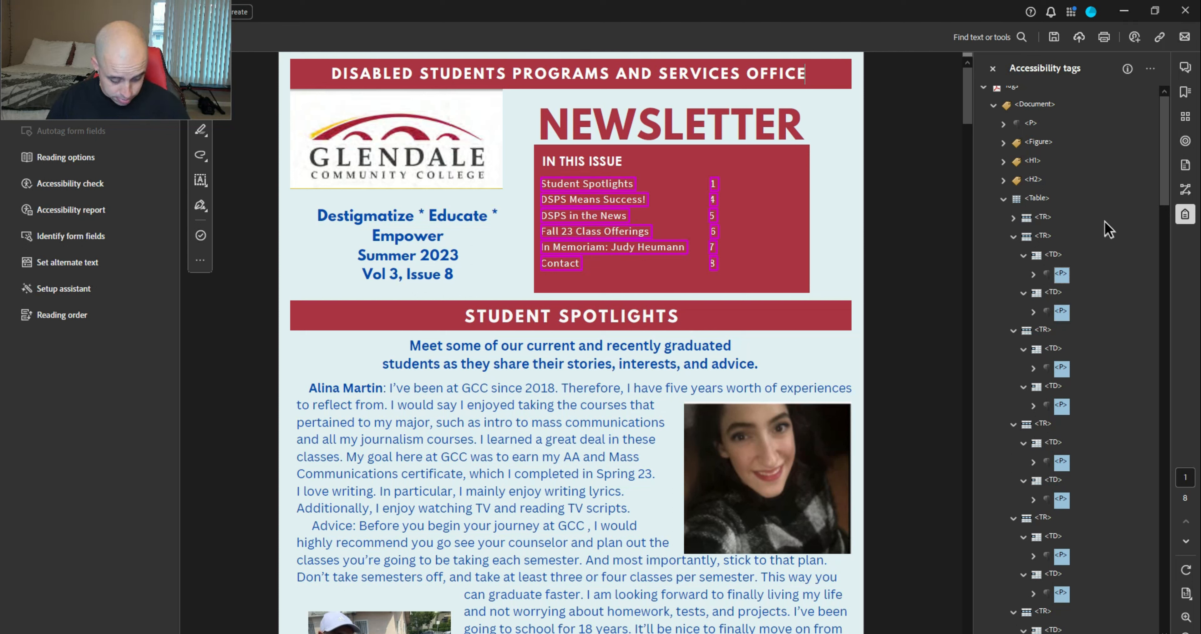
left_click(1034, 180)
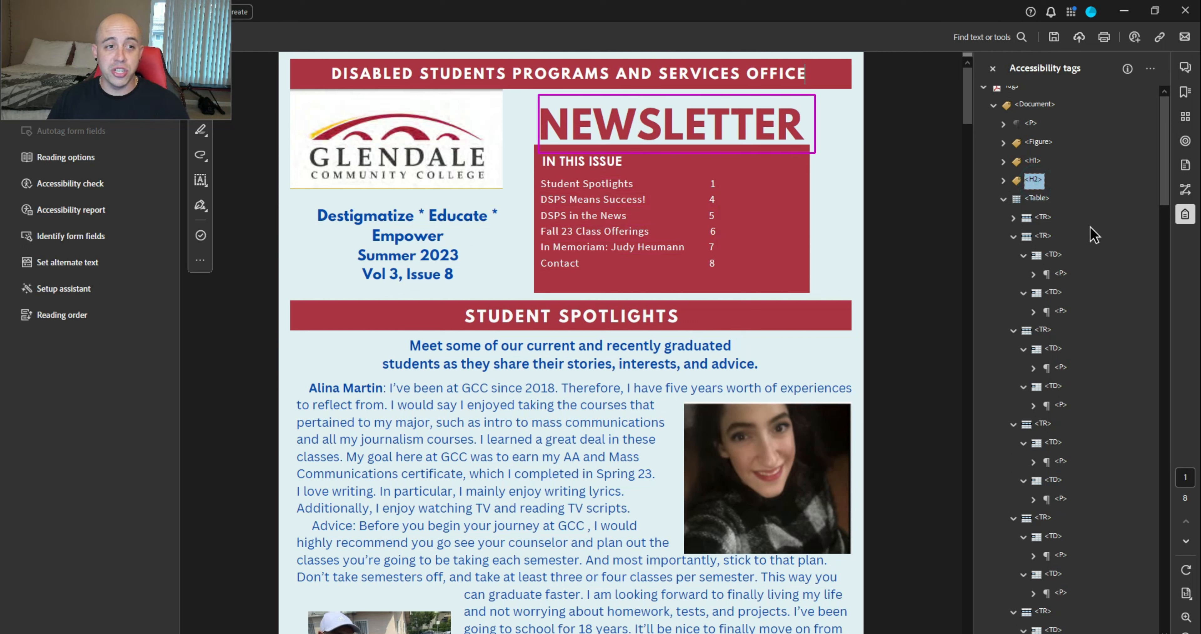
key("ctrl+v")
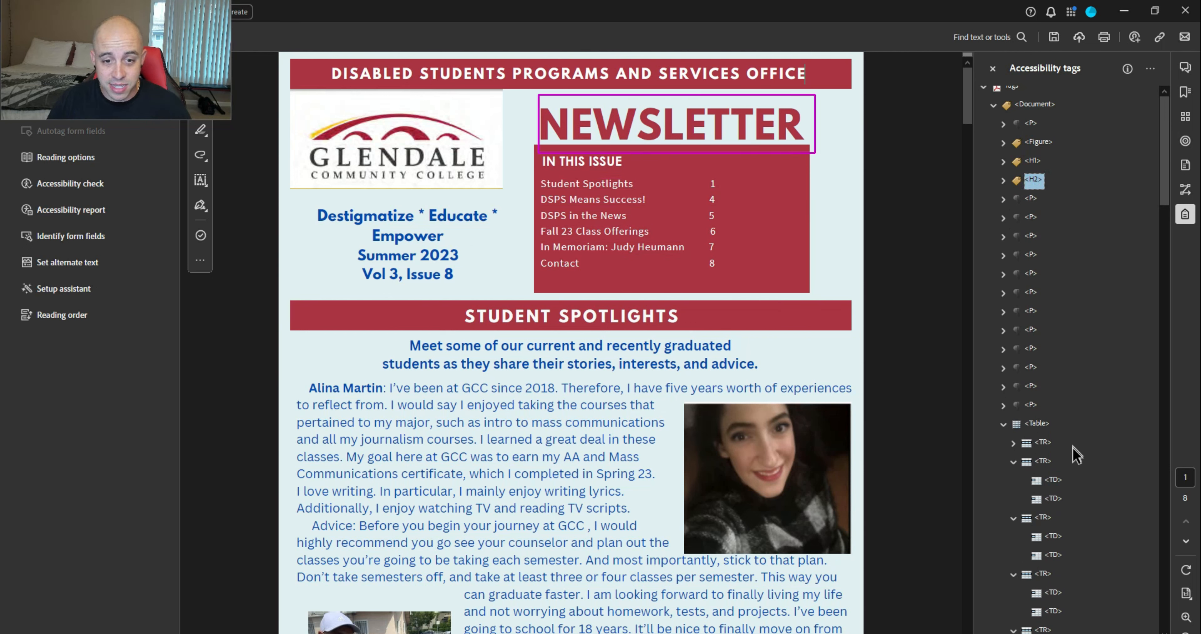
Move the last cell paragraph after the heading and delete the emptied Table tag
left_click(1043, 442)
key("Right")
key("Right")
key("Right")
key("Right")
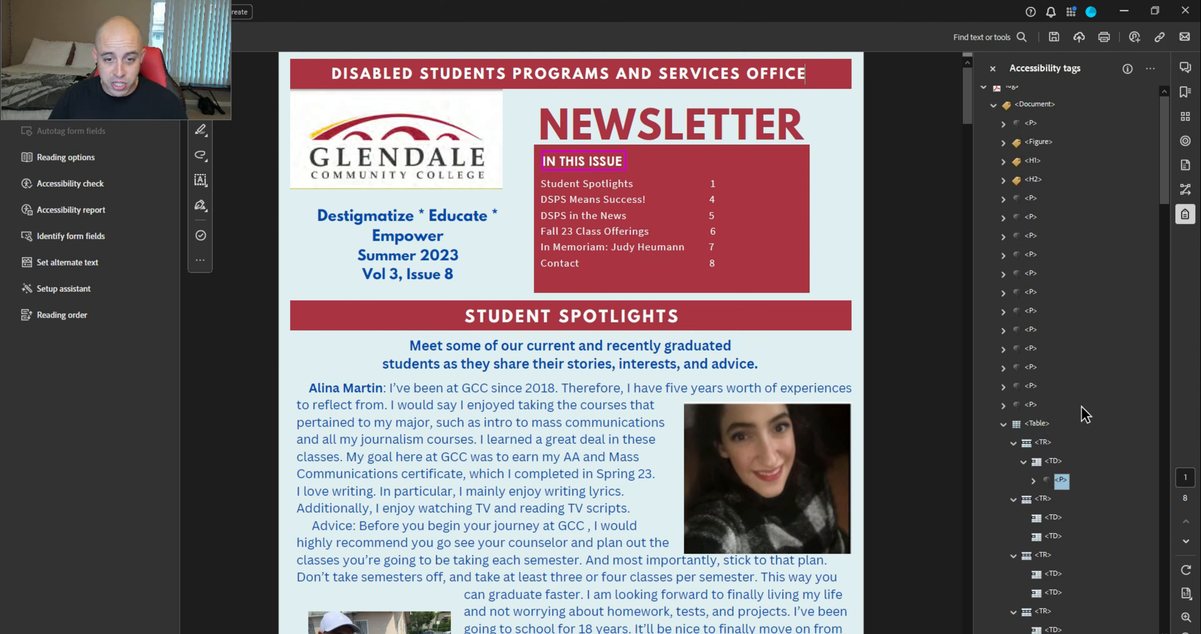
left_click(1033, 180)
key("ctrl+v")
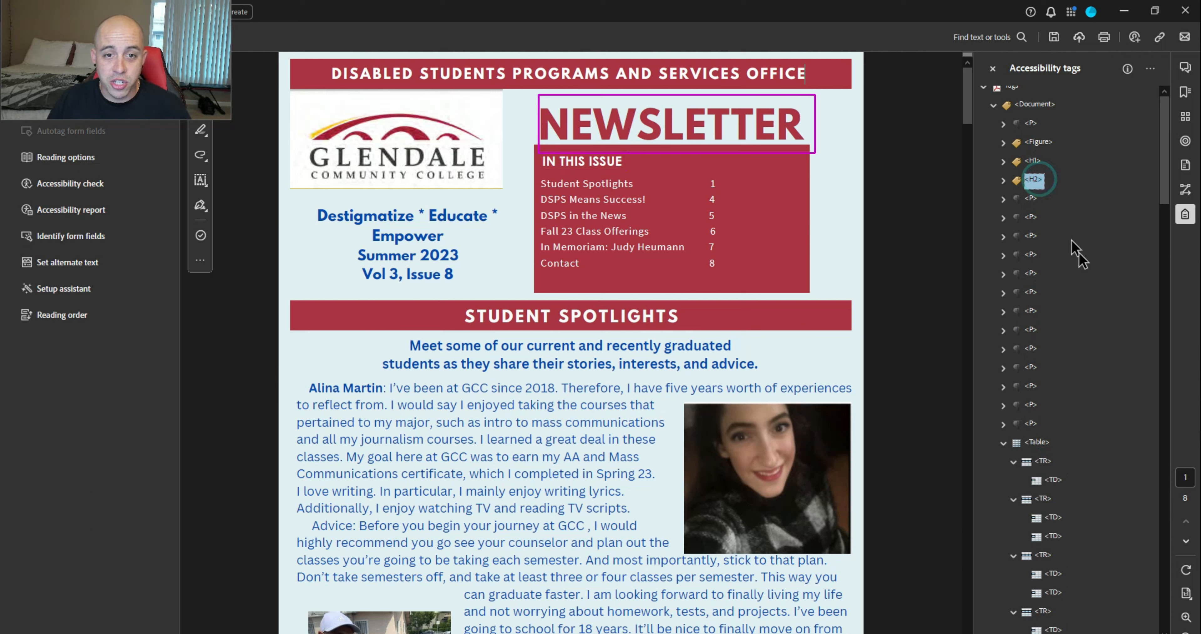
left_click(1034, 442)
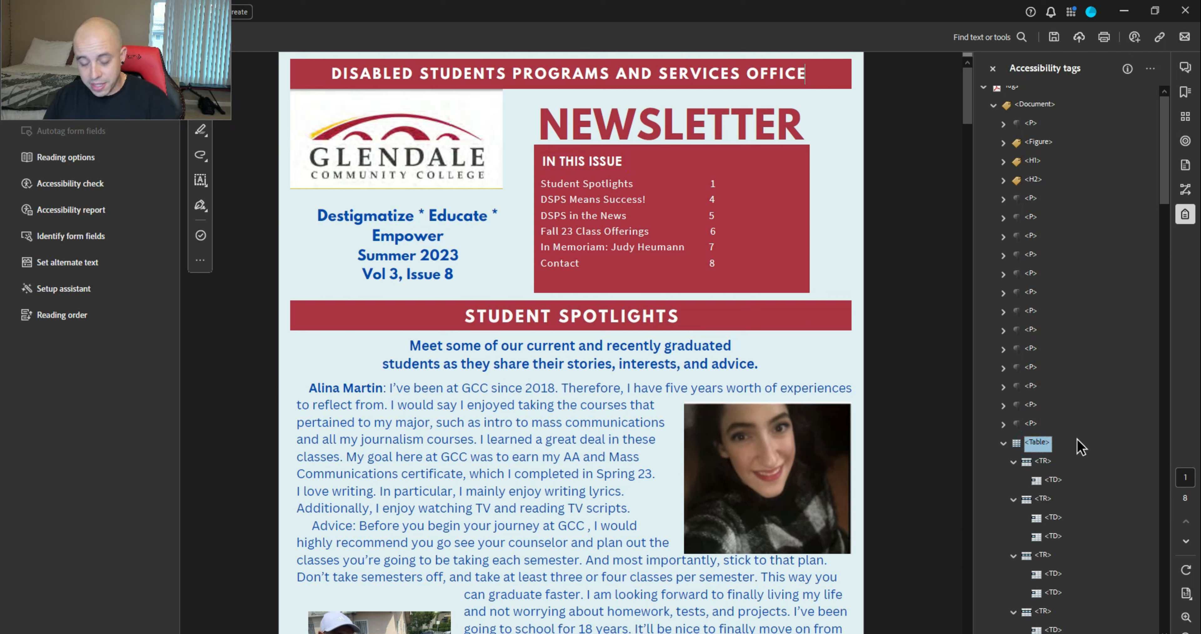
key("Delete")
Rename the IN THIS ISSUE paragraph tag to H3
left_click(1033, 180)
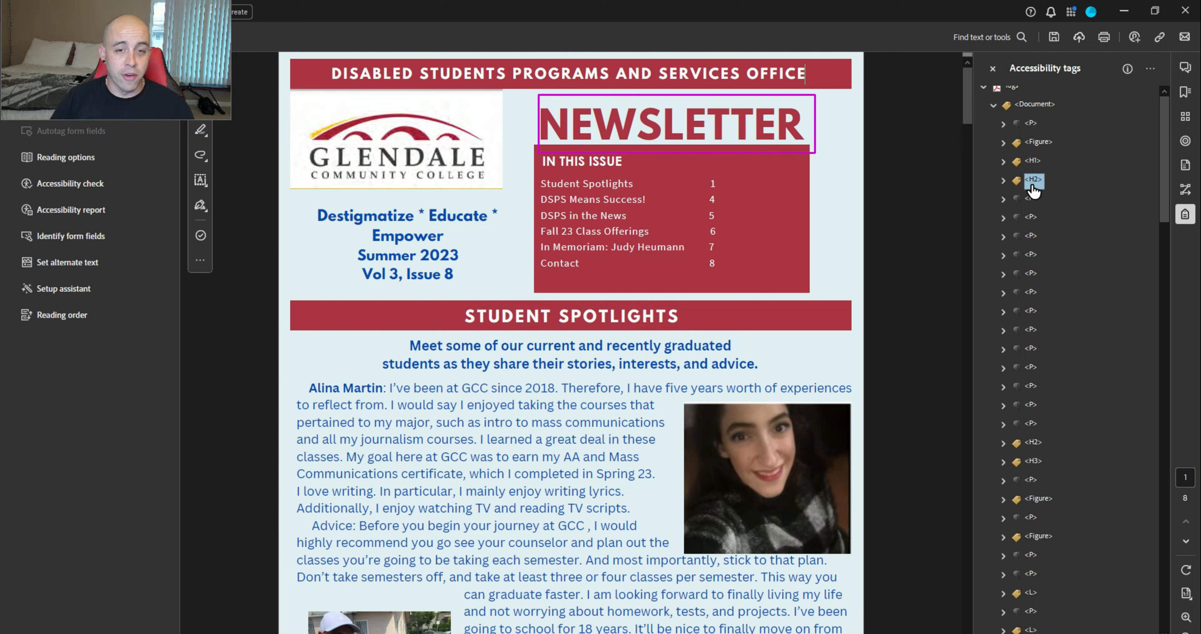
left_click(1031, 199)
key("F2")
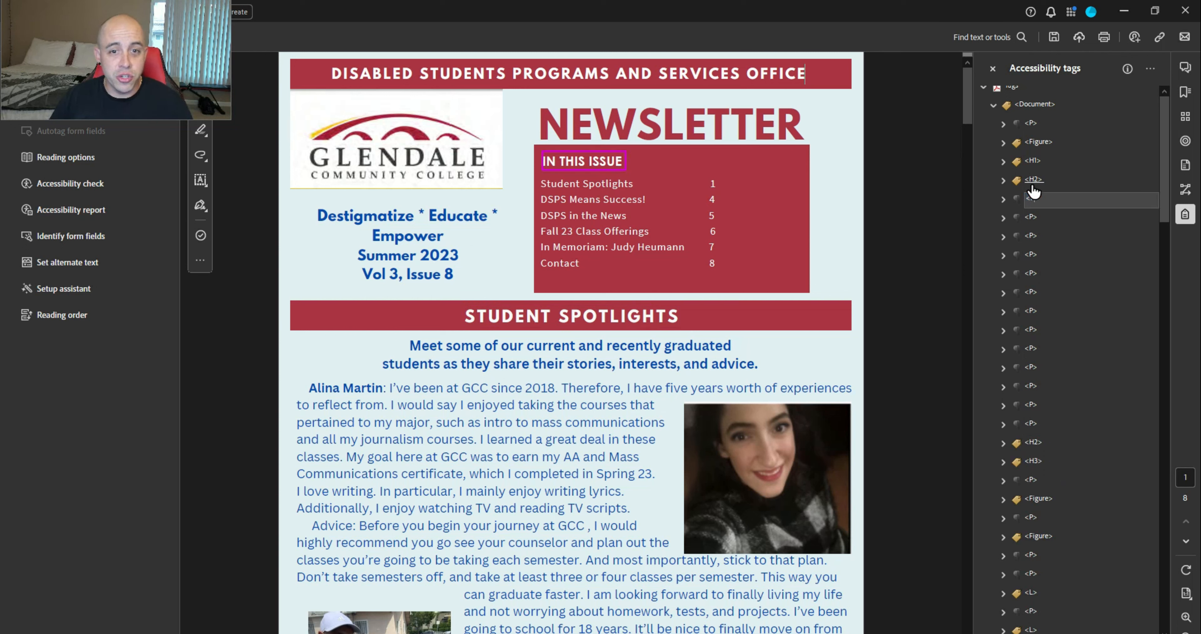
key("Return")
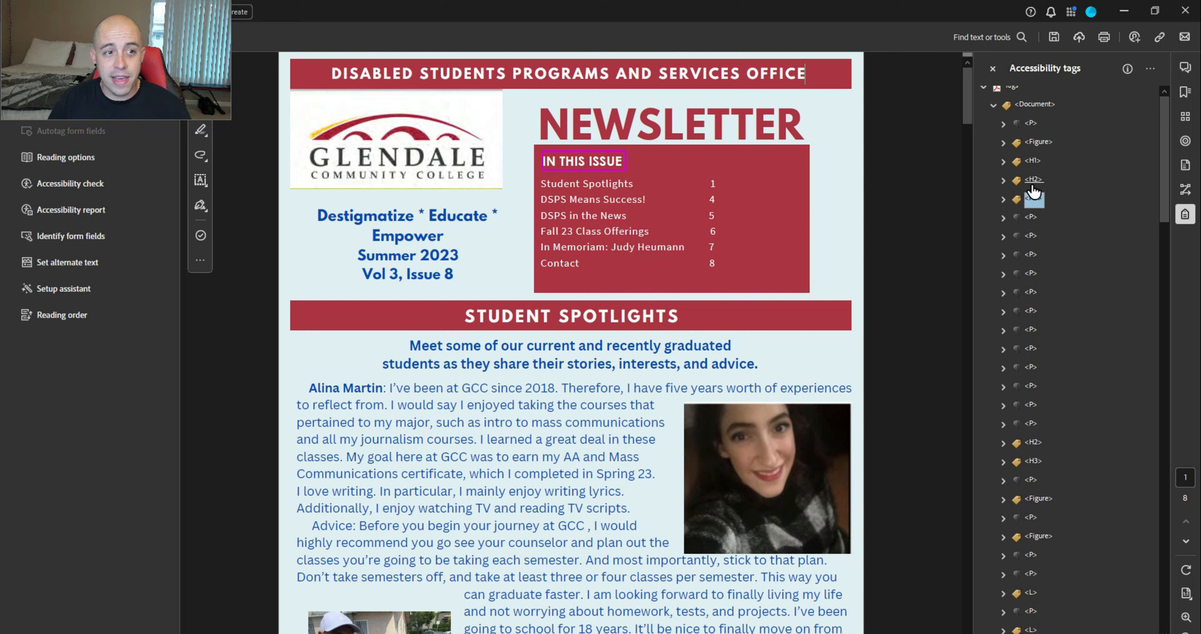
key("Down")
key("Down")
key("Up")
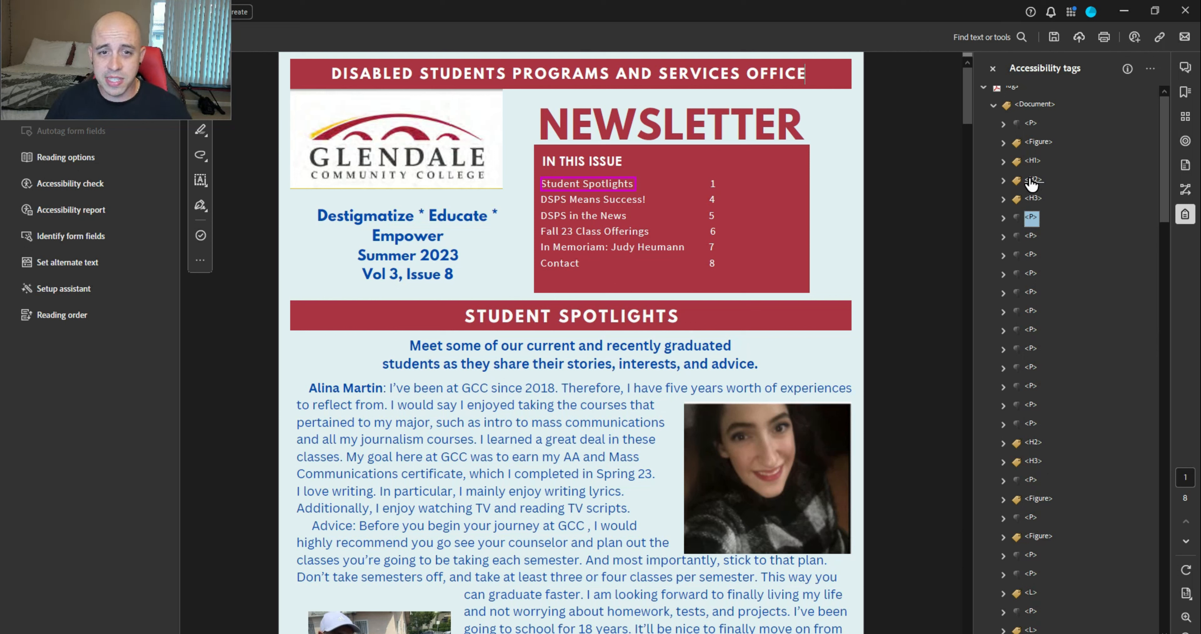
left_click(1034, 202)
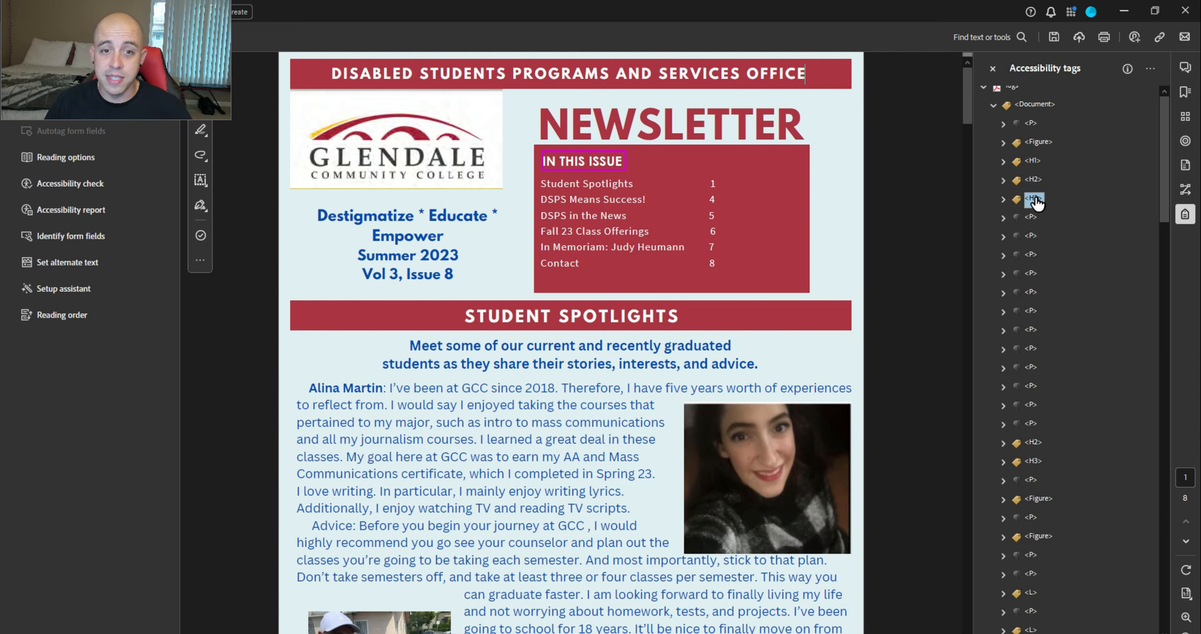
Create a new TOC tag after the IN THIS ISSUE H3 heading
right_click(1035, 203)
left_click(1151, 215)
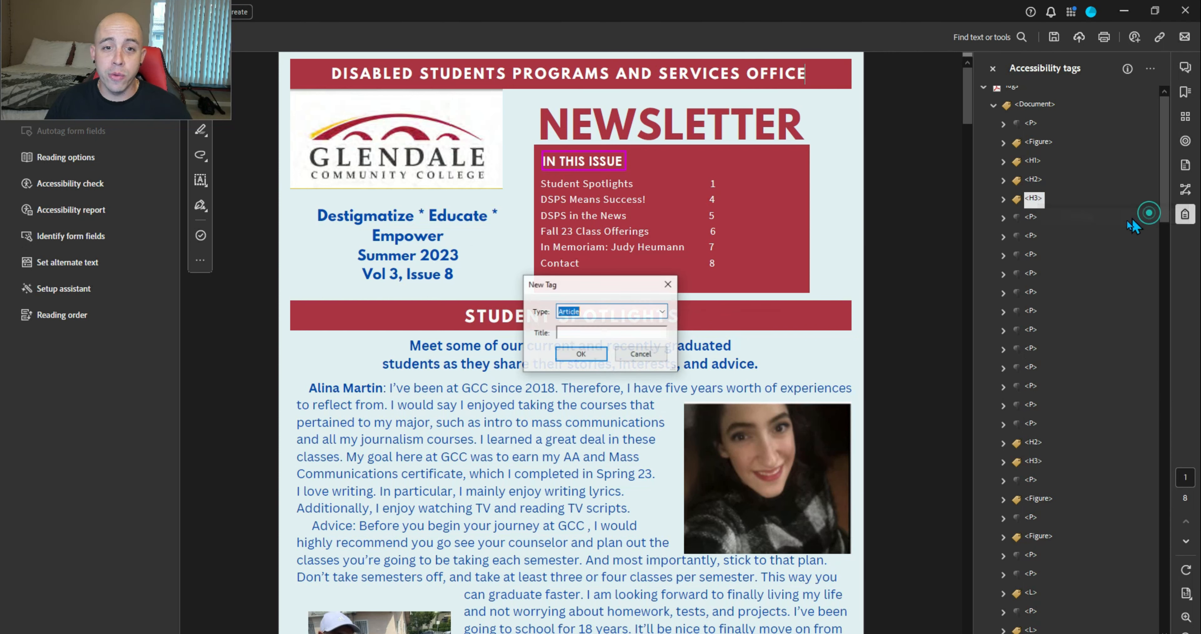
type("TOC")
key("Return")
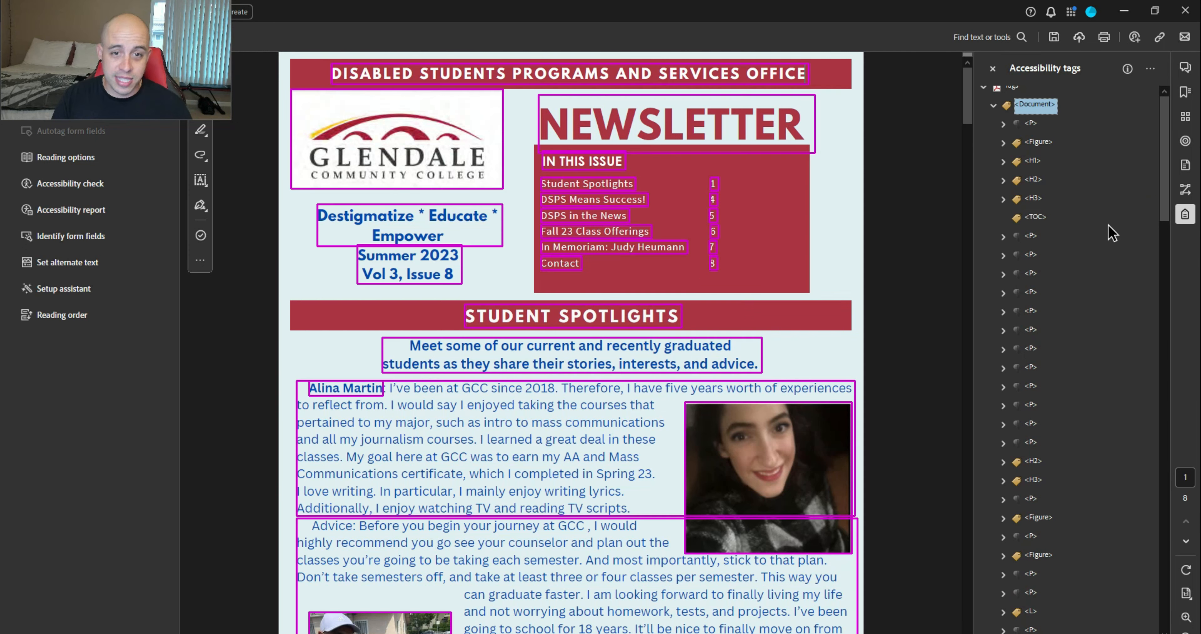
Find the Student Spotlights page number 1 content in the tag tree
left_click(1003, 254)
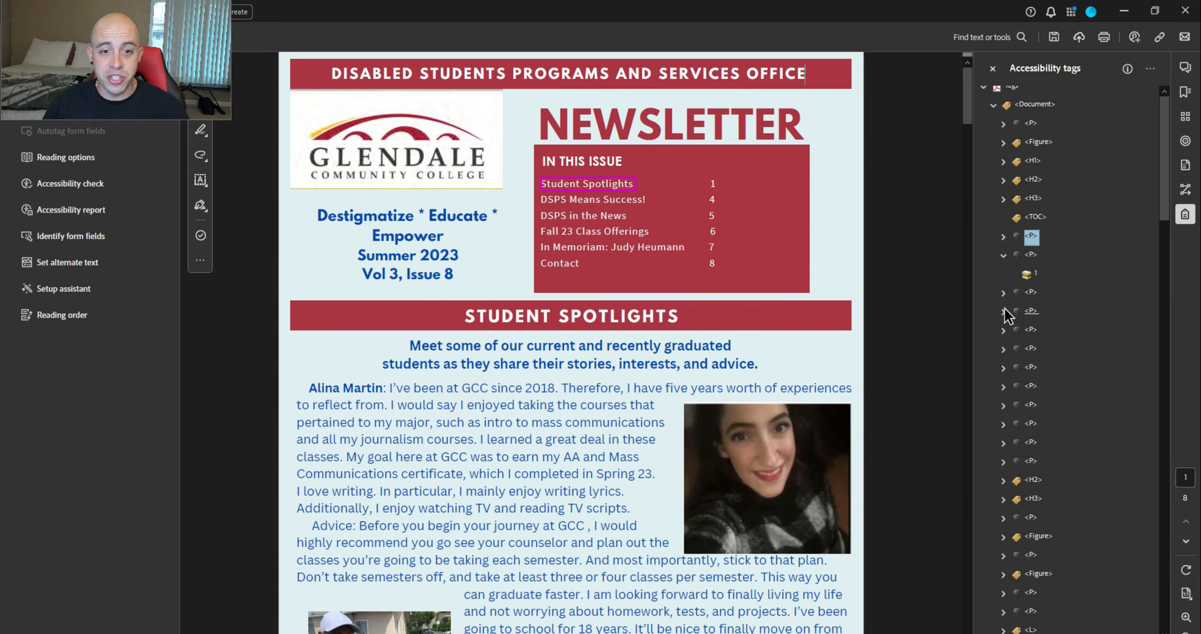
left_click_drag(545, 188, 638, 184)
left_click(715, 182)
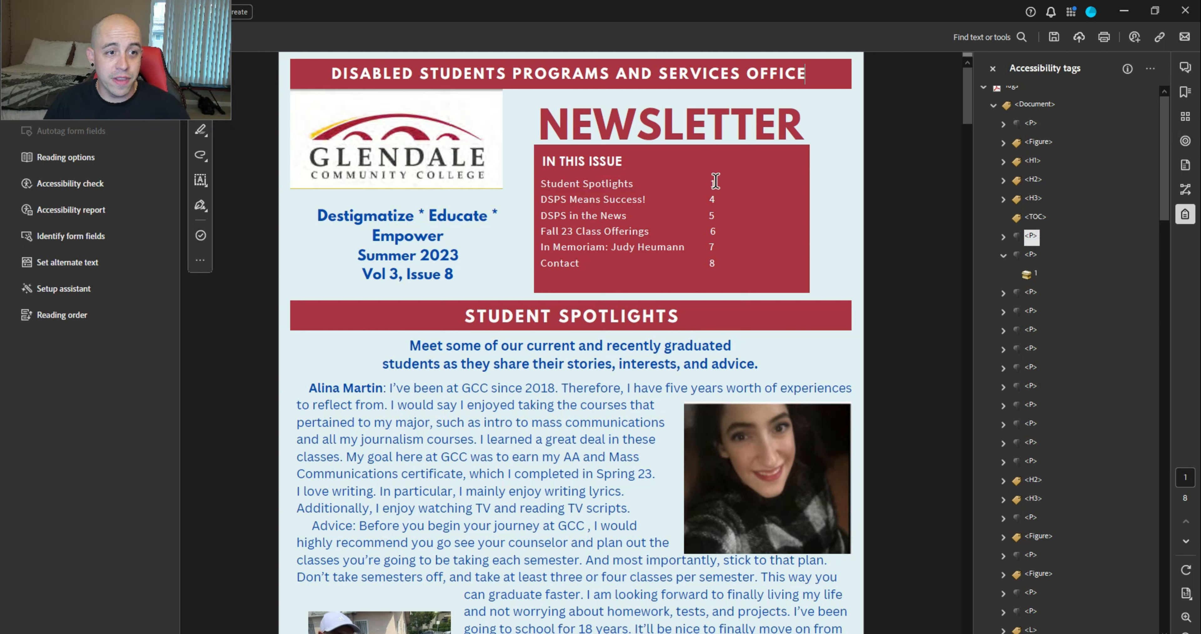
double_click(710, 182)
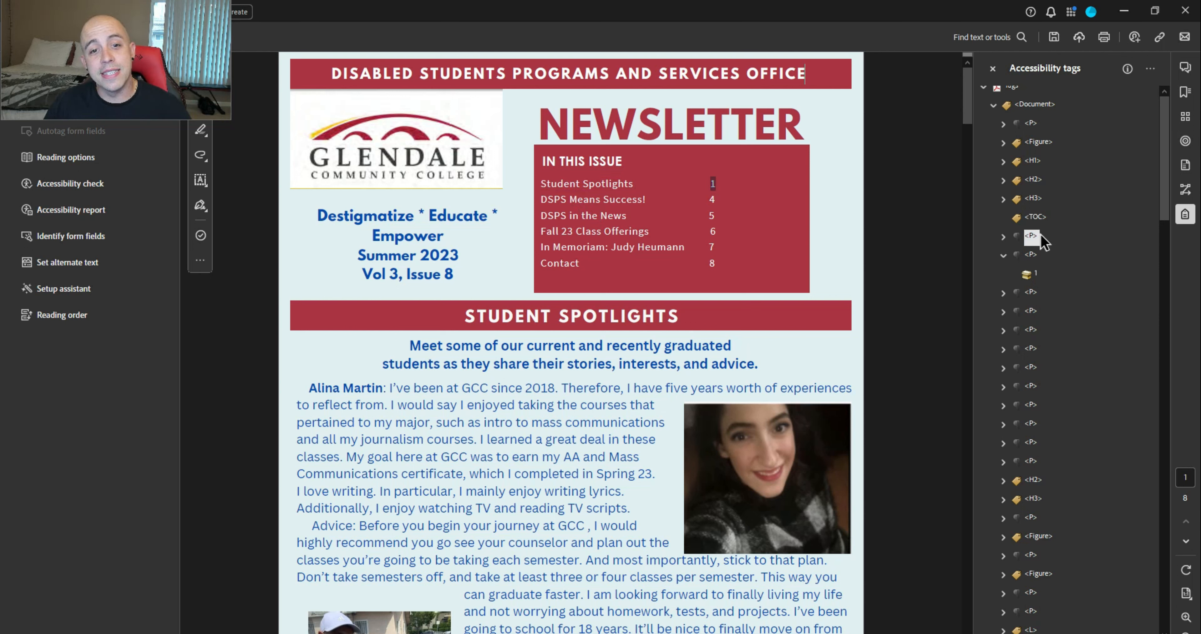
left_click(1003, 236)
left_click(1036, 293)
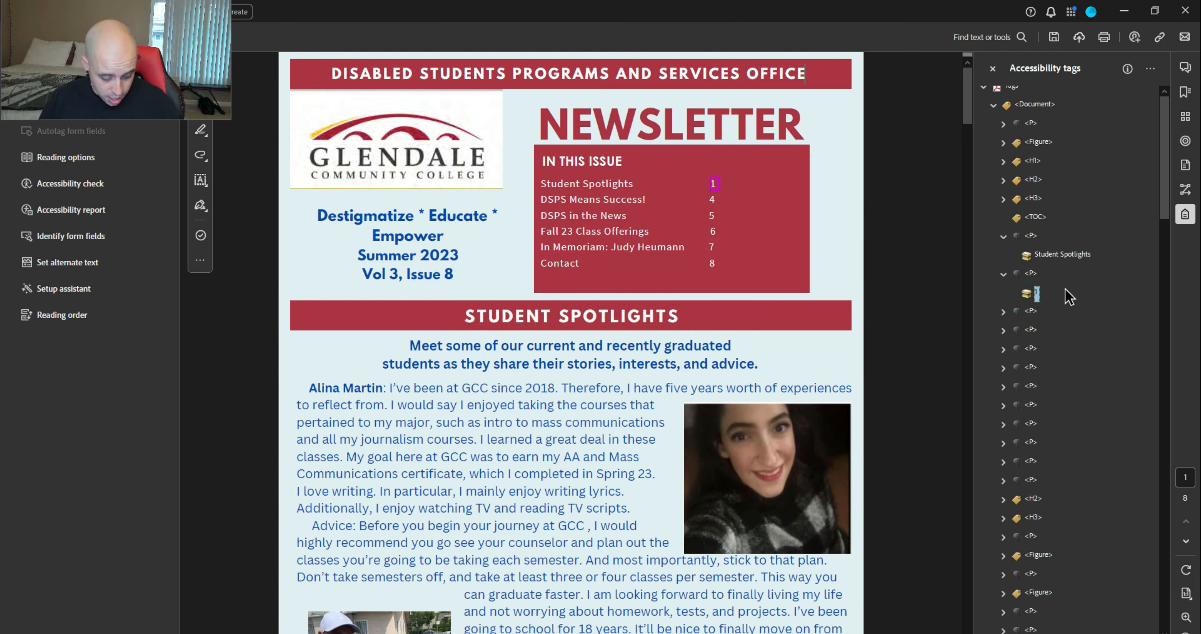
Move page number 1 into the Student Spotlights paragraph and delete its emptied P tag
key("Up")
key("Up")
key("ctrl+v")
key("Down")
key("Down")
key("Delete")
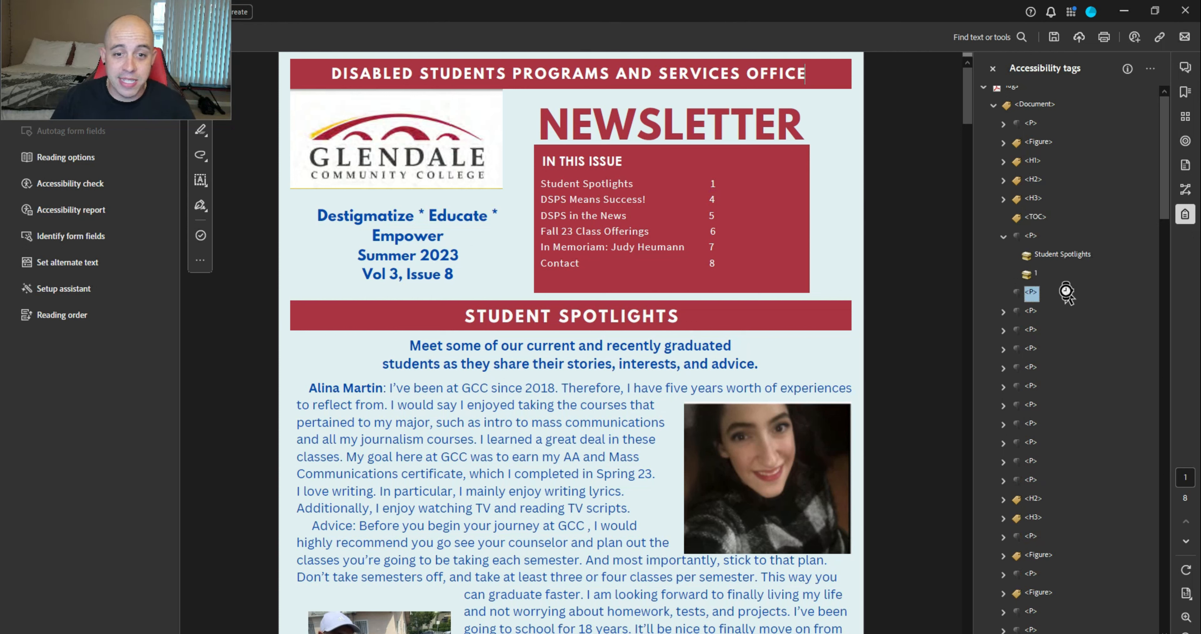
key("Down")
key("Right")
Move page number 4 under DSPS Means Success! and delete the emptied P tag
key("Down")
key("Up")
key("Up")
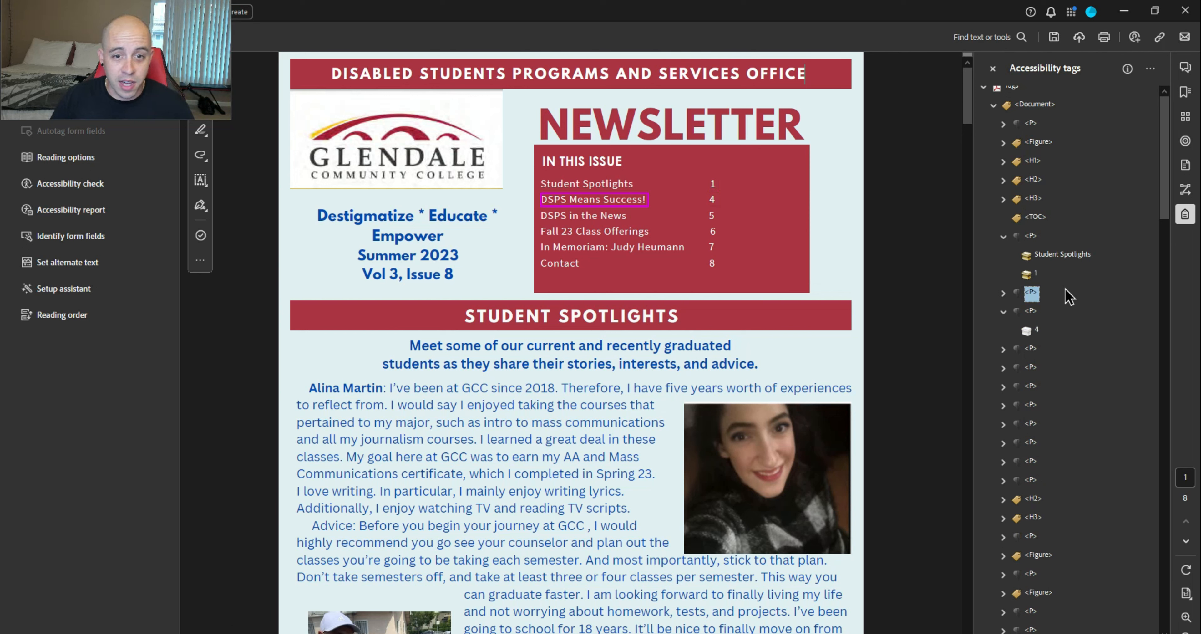
key("Right")
key("Down")
key("ctrl+v")
key("Down")
key("Down")
key("Delete")
key("Down")
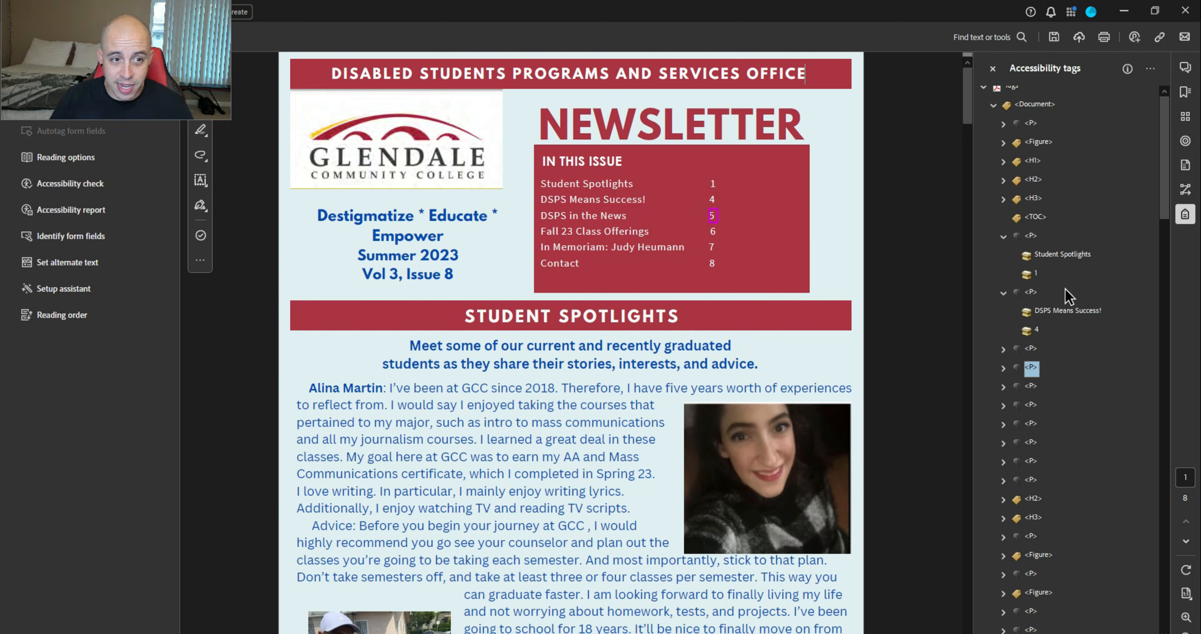
Move page number 5 under DSPS in the News and delete the emptied P tag
key("Right")
key("Down")
key("ctrl+x")
key("Up")
key("Up")
key("Right")
key("Down")
key("ctrl+v")
key("Down")
key("Down")
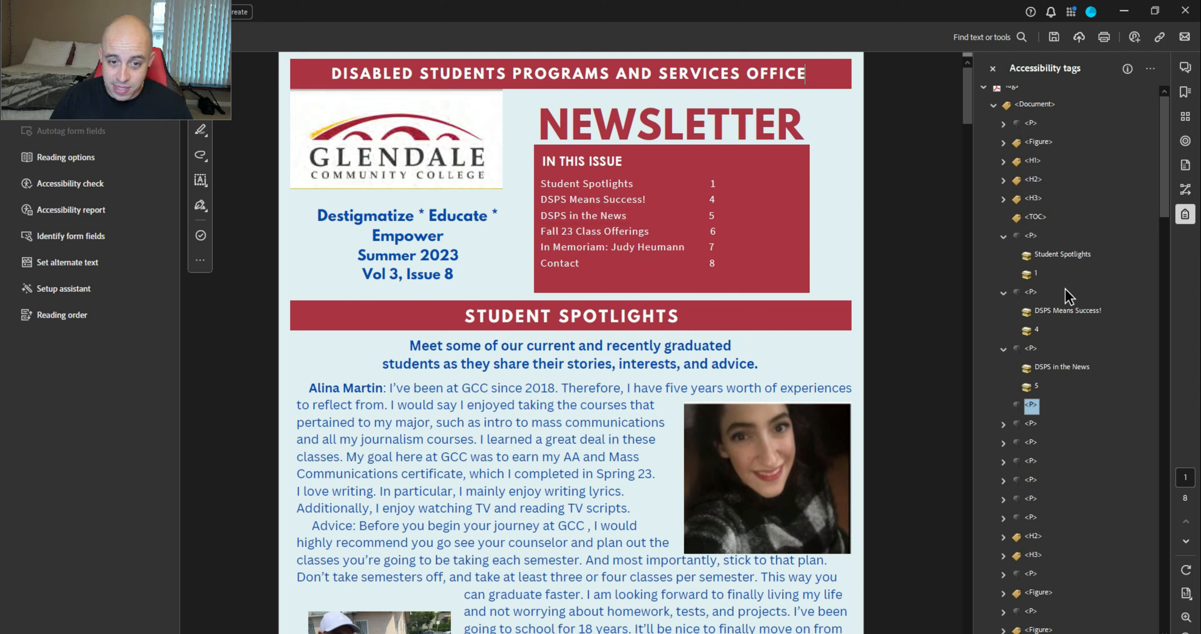
key("Delete")
Move page number 6 under Fall 23 Class Offerings and delete the emptied P tag
key("Down")
key("Right")
key("Down")
key("ctrl+x")
key("Up")
key("Up")
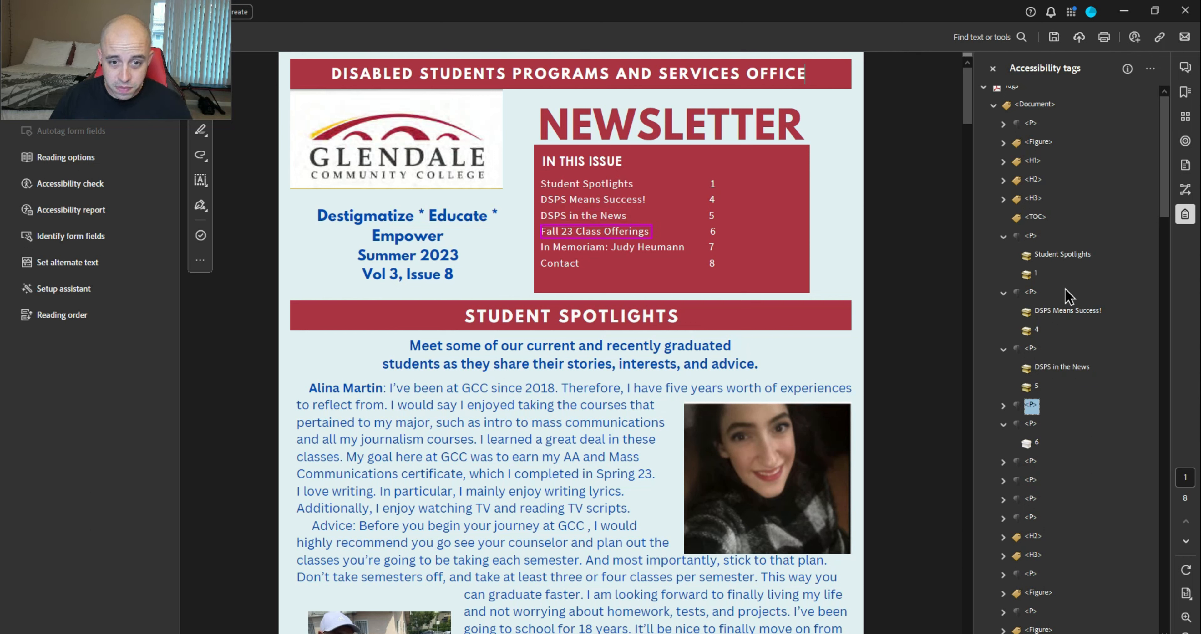
key("Right")
key("Down")
key("ctrl+v")
Move page number 7 under In Memoriam and delete the emptied P tag
key("Down")
key("Down")
key("Delete")
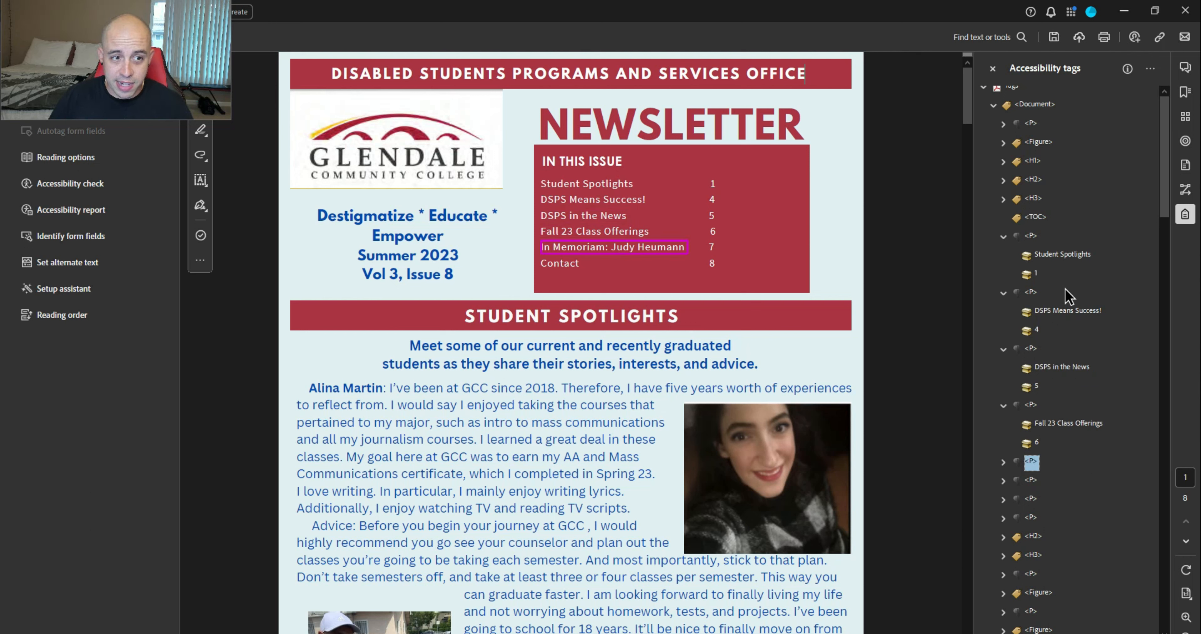
key("Right")
key("Down")
key("Down")
key("Right")
key("Down")
key("ctrl+x")
key("Up")
key("Up")
key("ctrl+v")
key("Down")
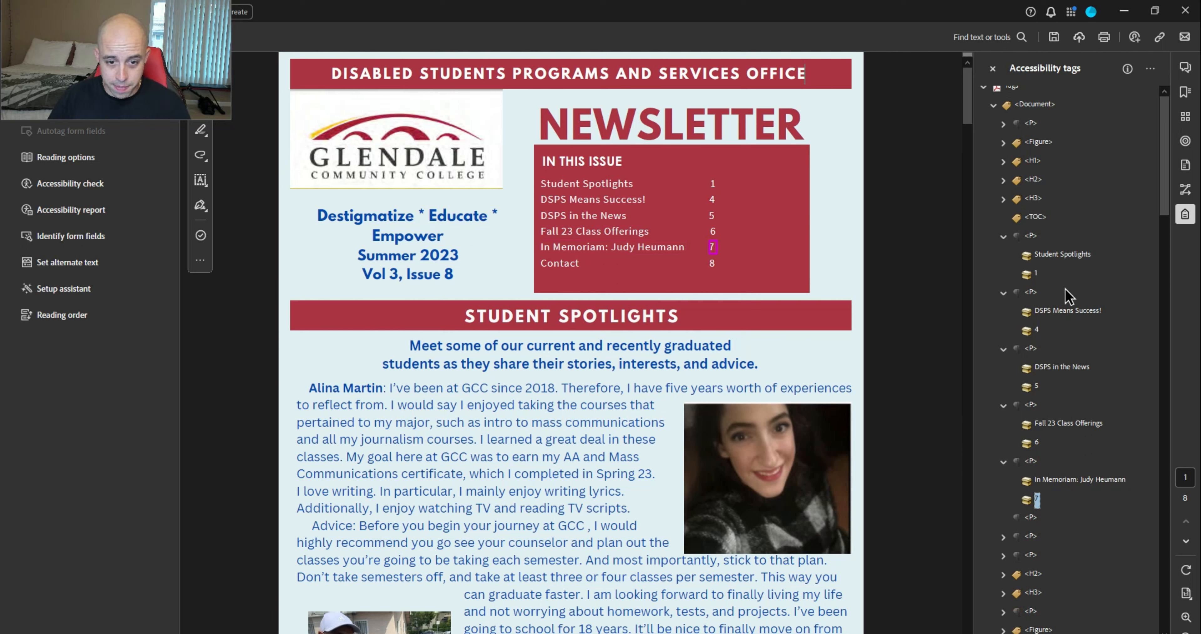
Move page number 8 under Contact and delete the emptied P tag
key("Down")
key("Delete")
key("Right")
key("Down")
key("Down")
key("Right")
key("Down")
key("ctrl+x")
key("Up")
key("Up")
key("ctrl+v")
key("Down")
key("Down")
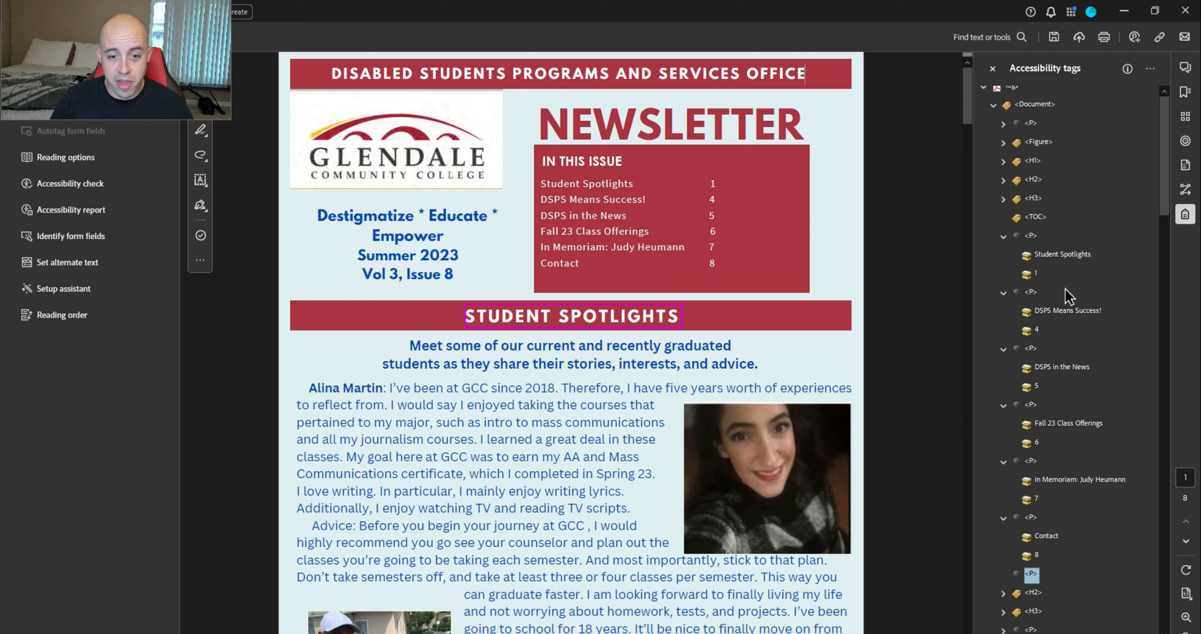
key("Delete")
Collapse all six entry paragraph tags, from Contact up to Student Spotlights
key("Up")
key("Up")
key("Up")
key("Left")
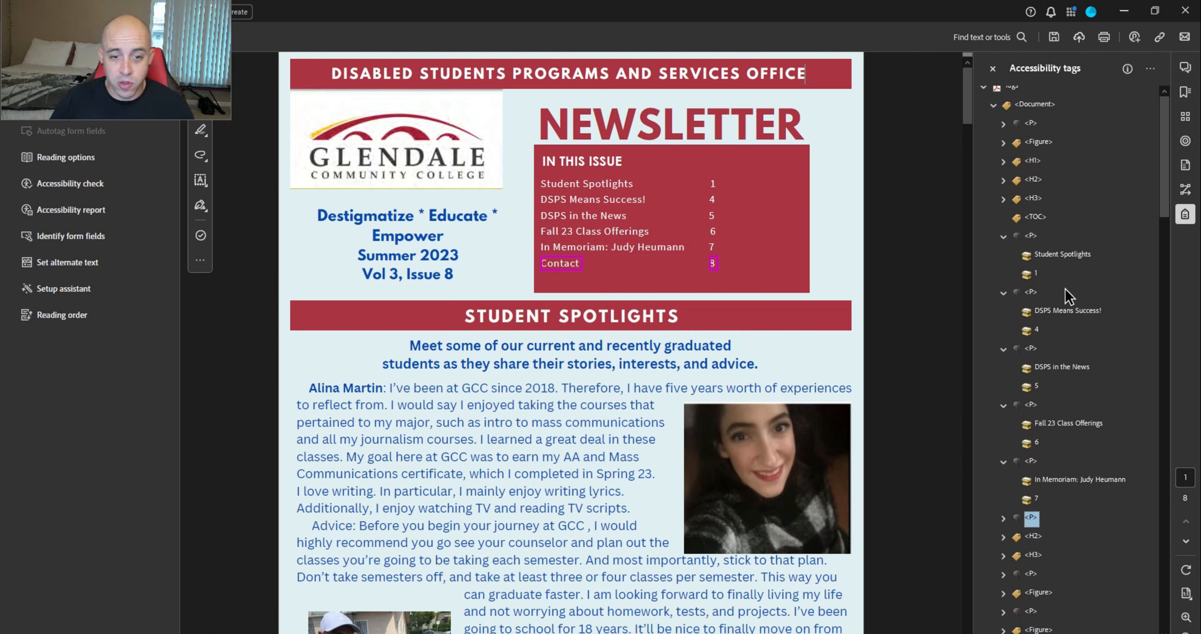
key("Up")
key("Up")
key("Up")
key("Left")
key("Up")
key("Up")
key("Up")
key("Left")
key("Up")
key("Up")
key("Up")
key("Left")
key("Up")
key("Up")
key("Up")
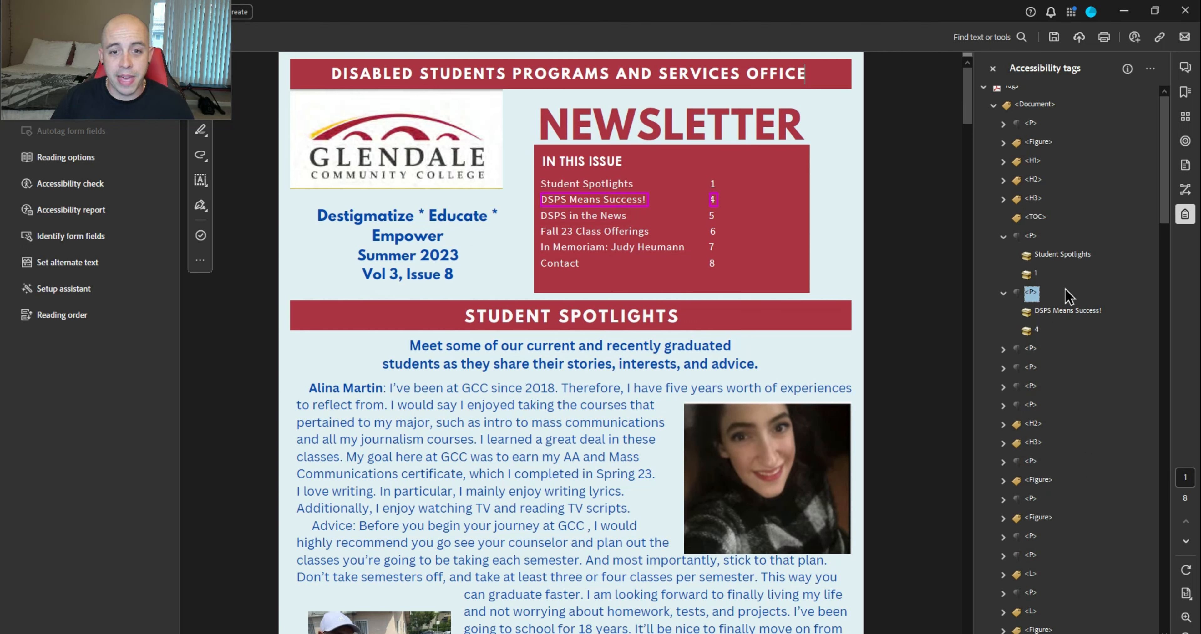
key("Left")
key("Up")
key("Up")
key("Up")
key("Left")
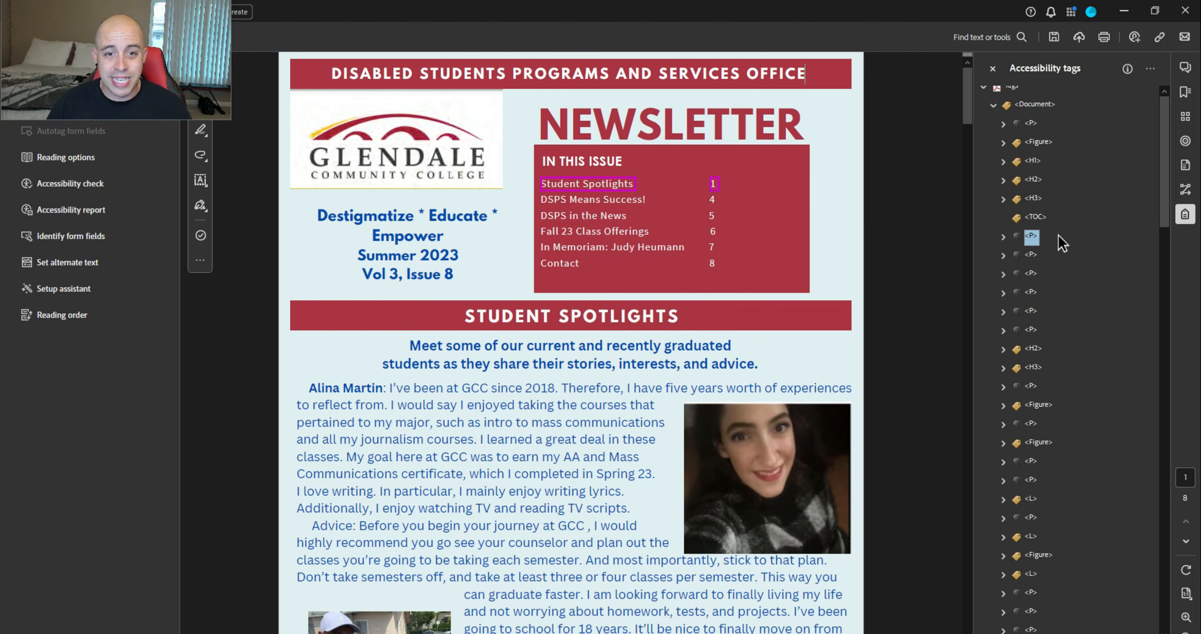
Change the six selected entry P tags to type Table Of Contents Item in Tag Properties
left_click(1031, 330, "shift")
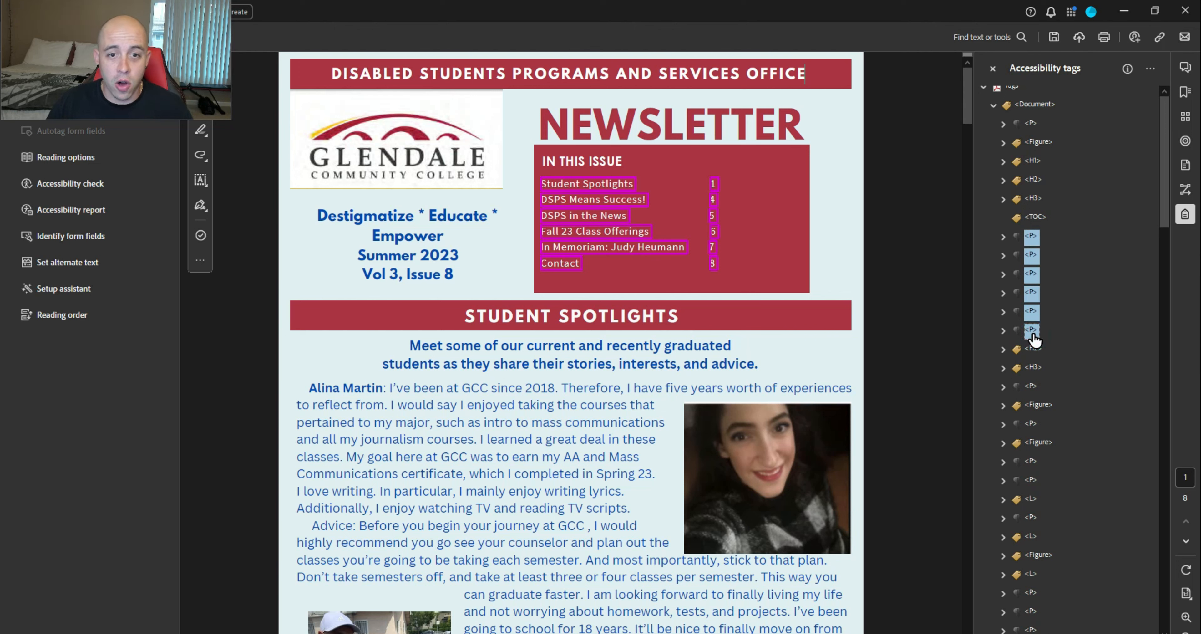
right_click(1034, 334)
left_click(1079, 604)
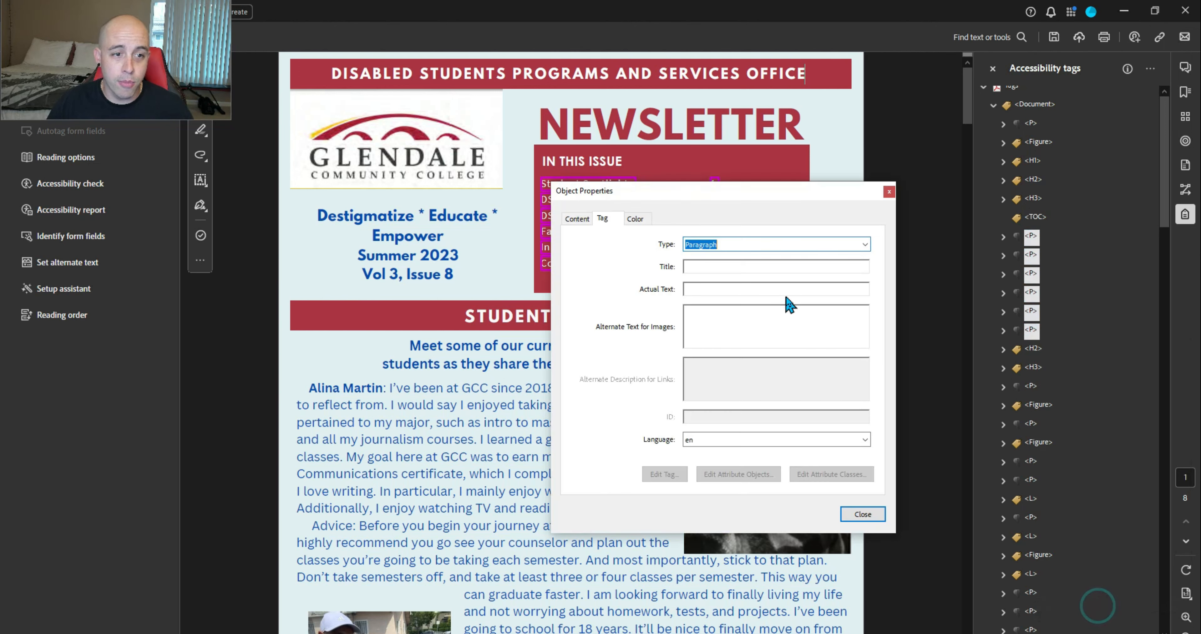
left_click(865, 244)
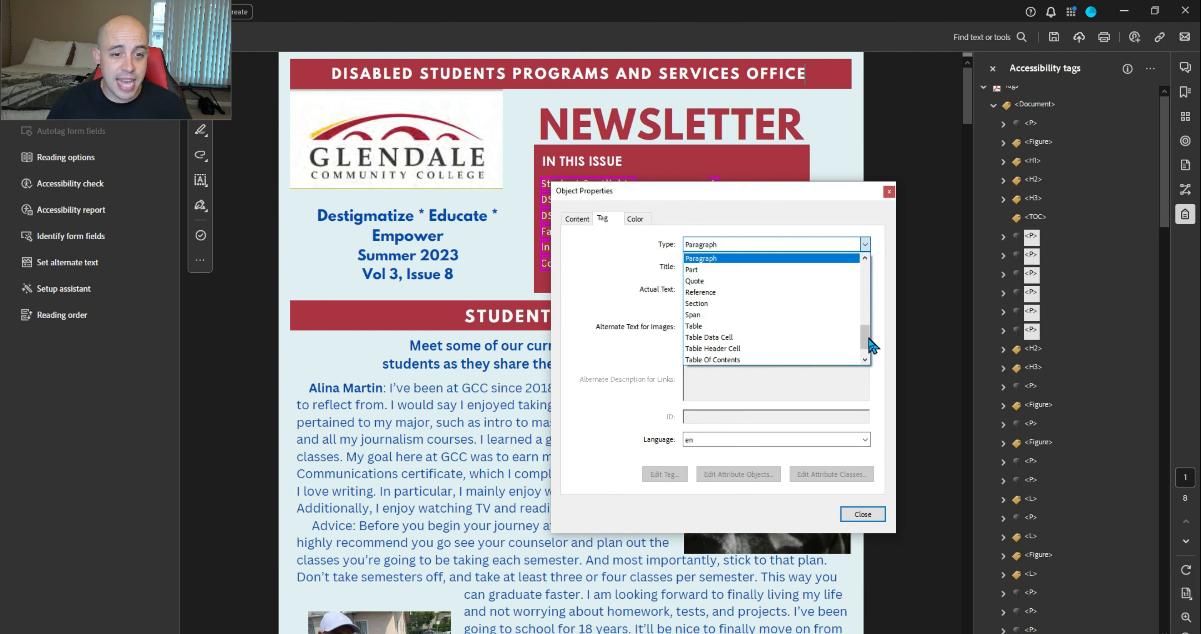
scroll(867, 345, "down", 1)
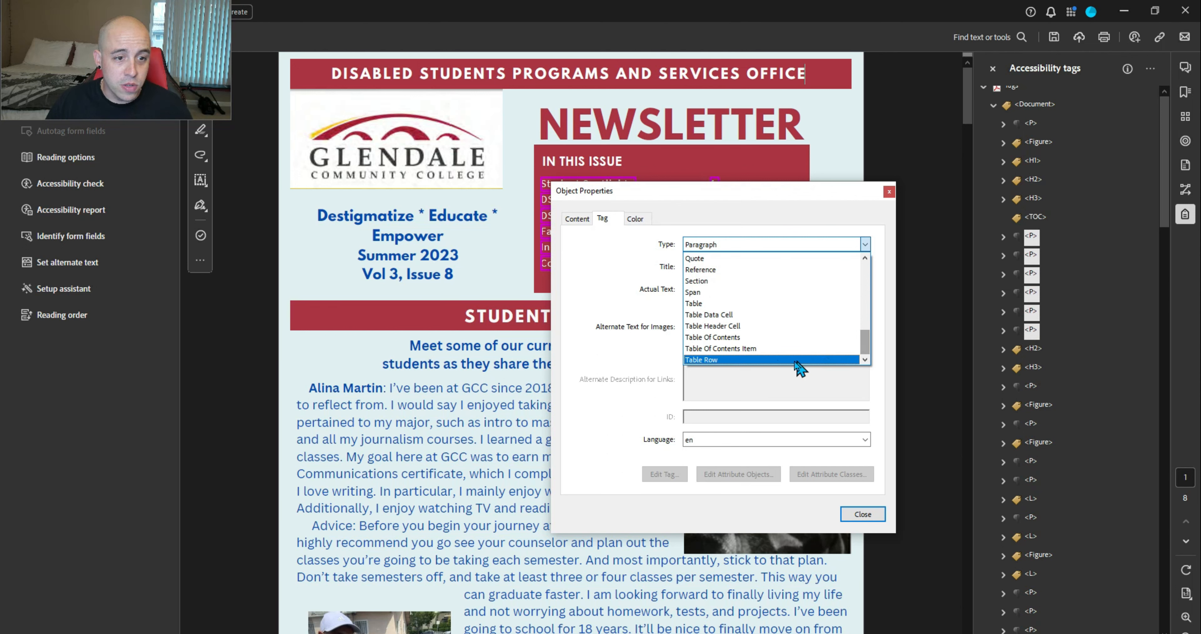
left_click(751, 348)
left_click(863, 513)
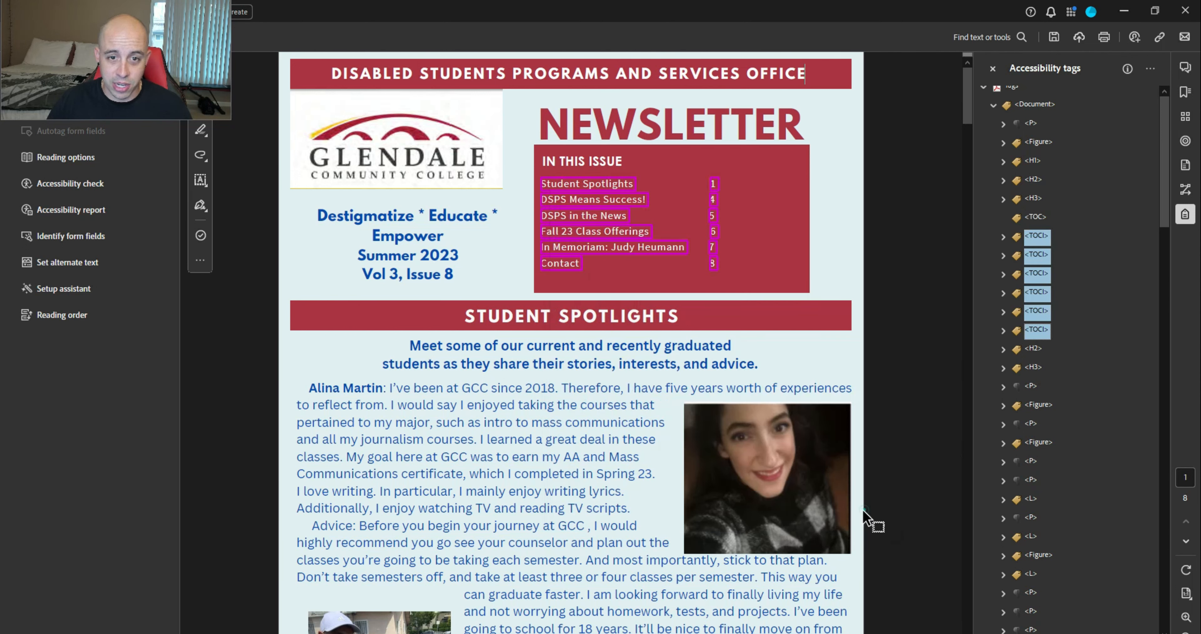
Nest the six TOCI entries inside the TOC tag and expand the first entry
left_click_drag(1033, 242, 1028, 219)
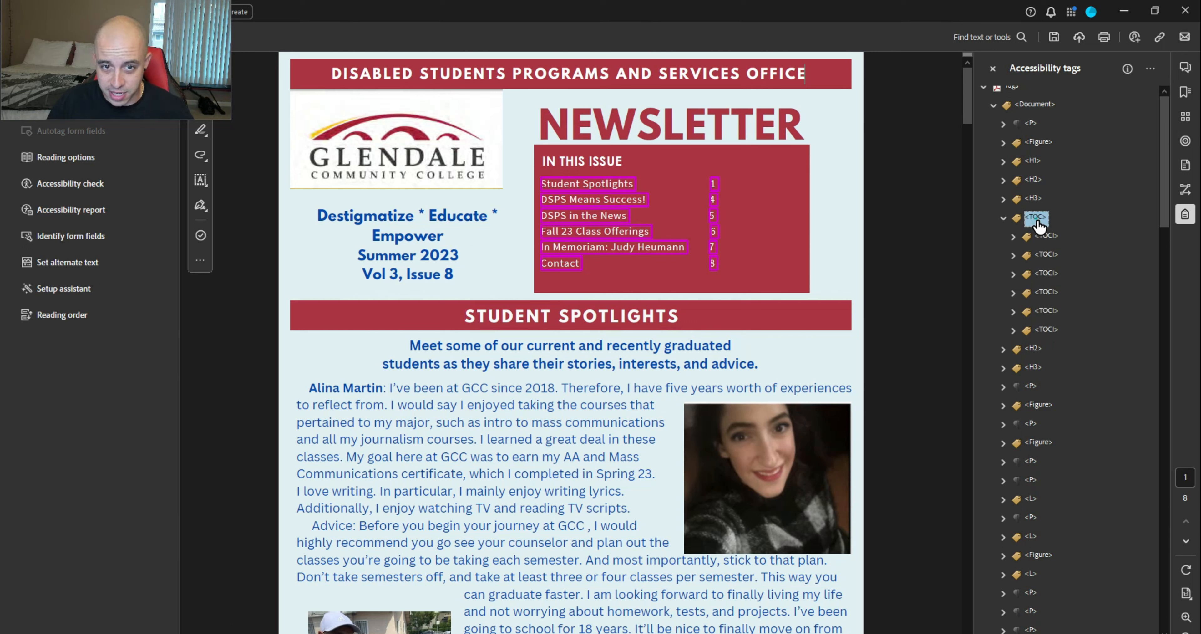
left_click(1013, 236)
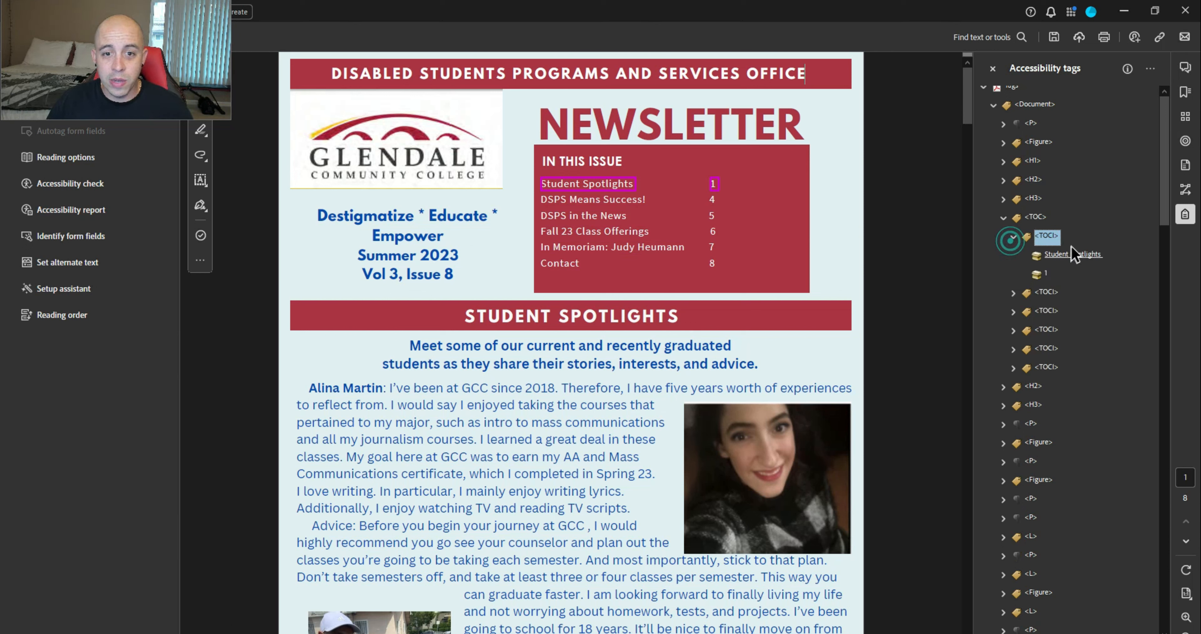
left_click(619, 185)
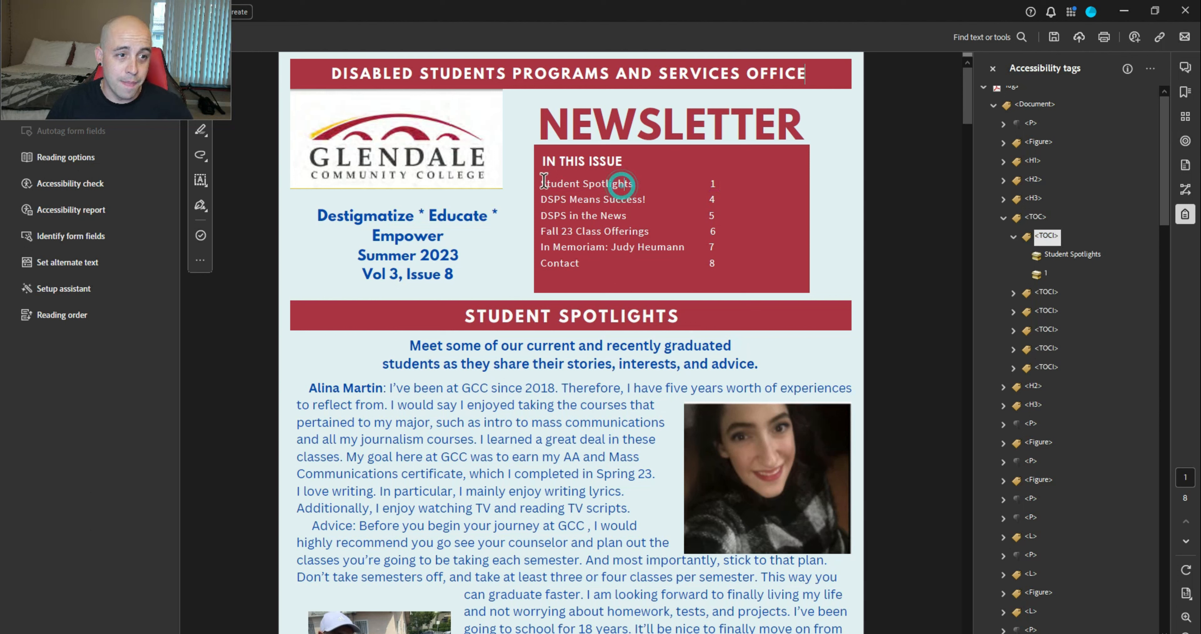
Locate the Student Spotlights text and page number 1 tags on the contents page
mouse_move(541, 182)
left_mouse_down()
mouse_move(725, 180)
mouse_move(554, 185)
left_mouse_up()
left_click(702, 186)
left_click(619, 185)
left_click(1054, 263)
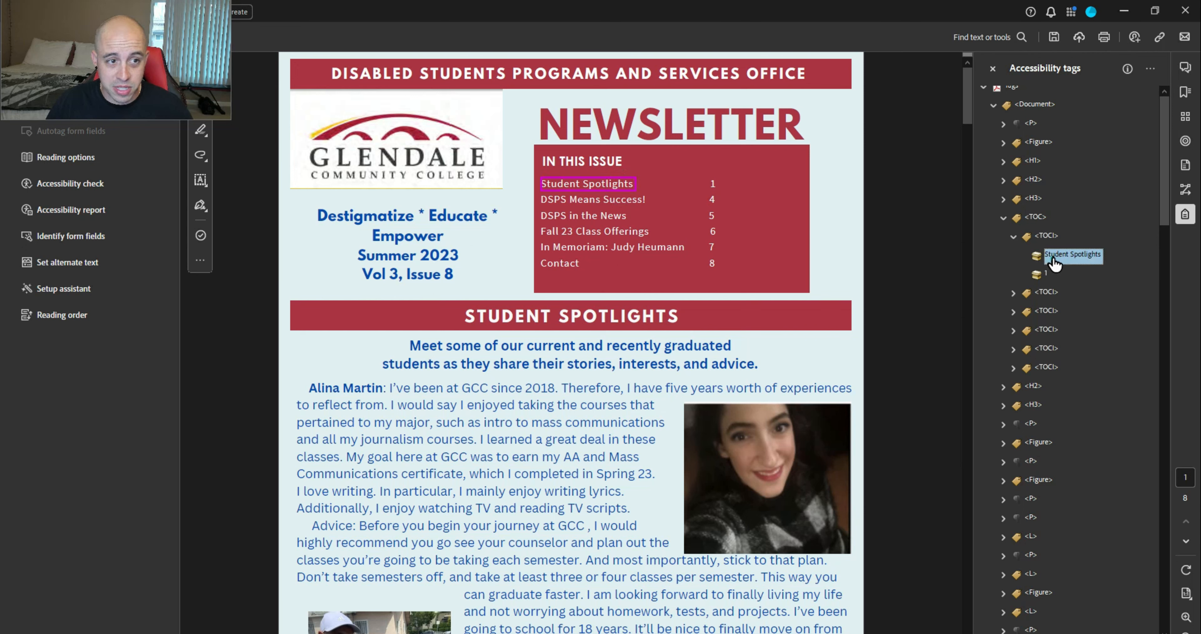
left_click(1046, 276, "shift")
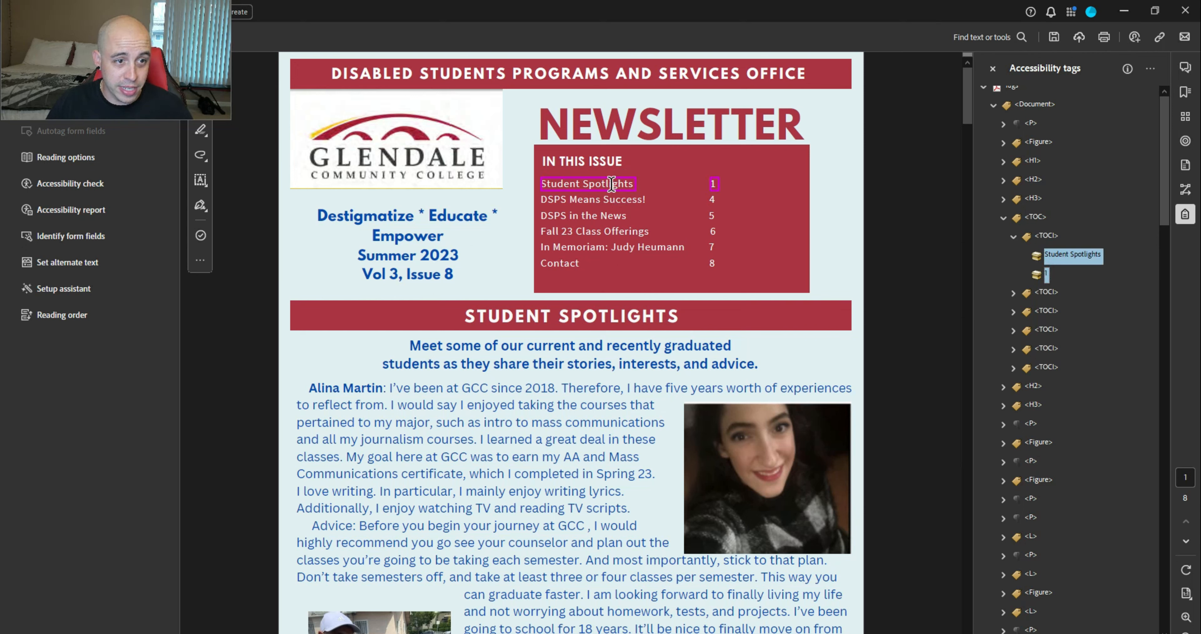
left_click_drag(611, 184, 718, 185)
left_click(558, 403)
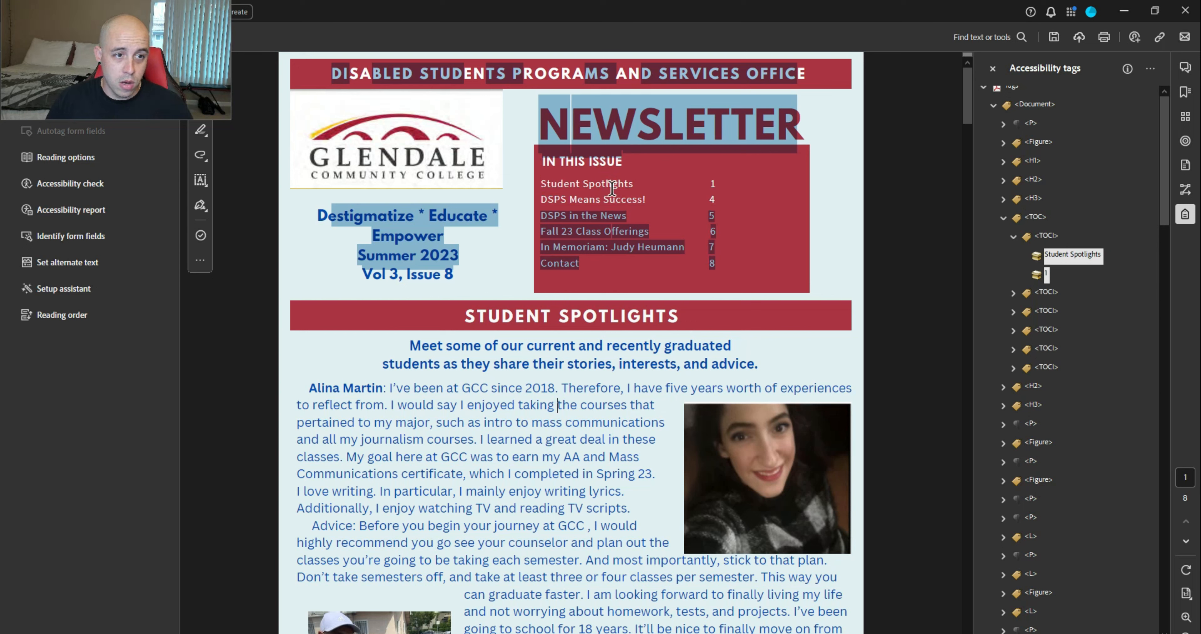
Create a link from the Student Spotlights text to the Student Spotlights section
left_click_drag(636, 185, 541, 184)
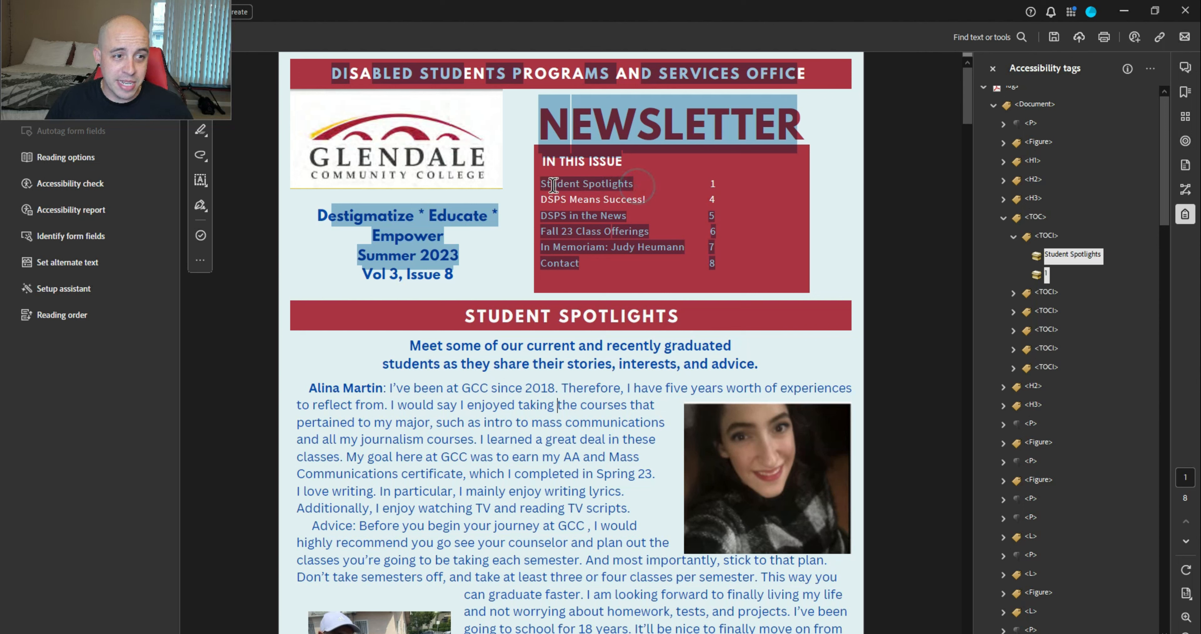
right_click(577, 186)
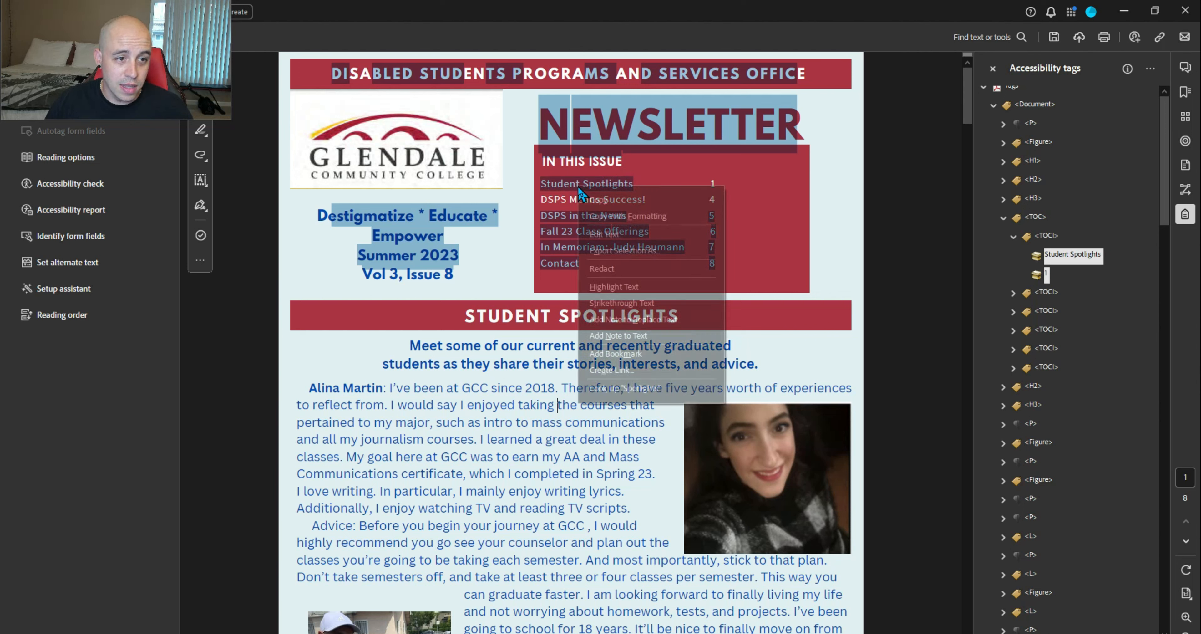
left_click(650, 369)
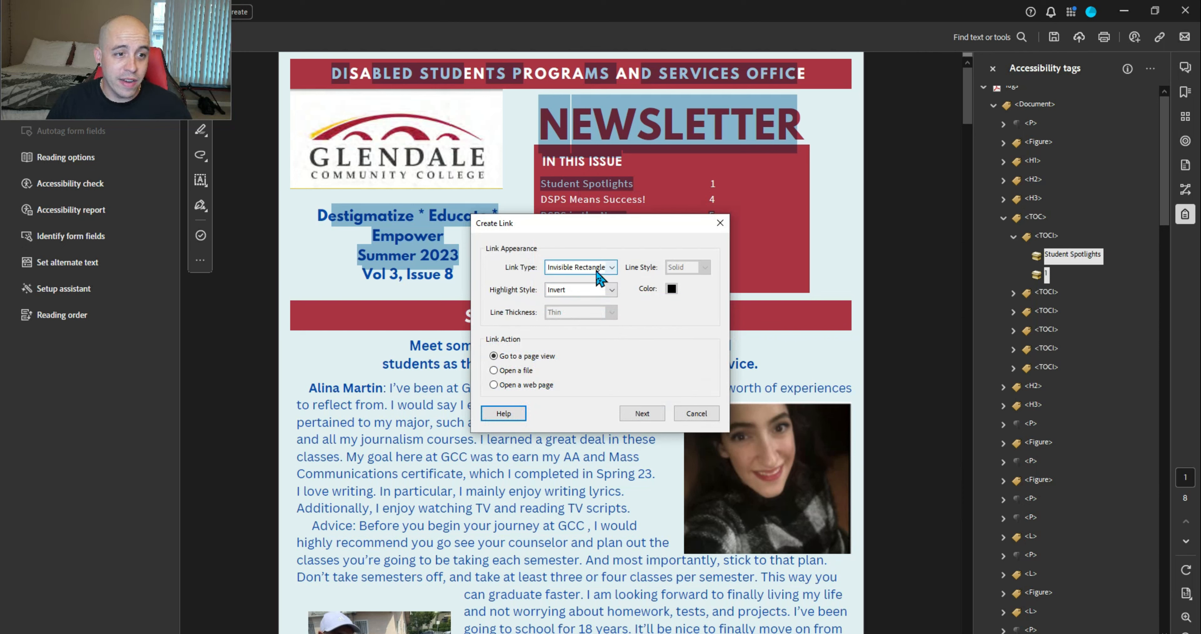
left_click(642, 413)
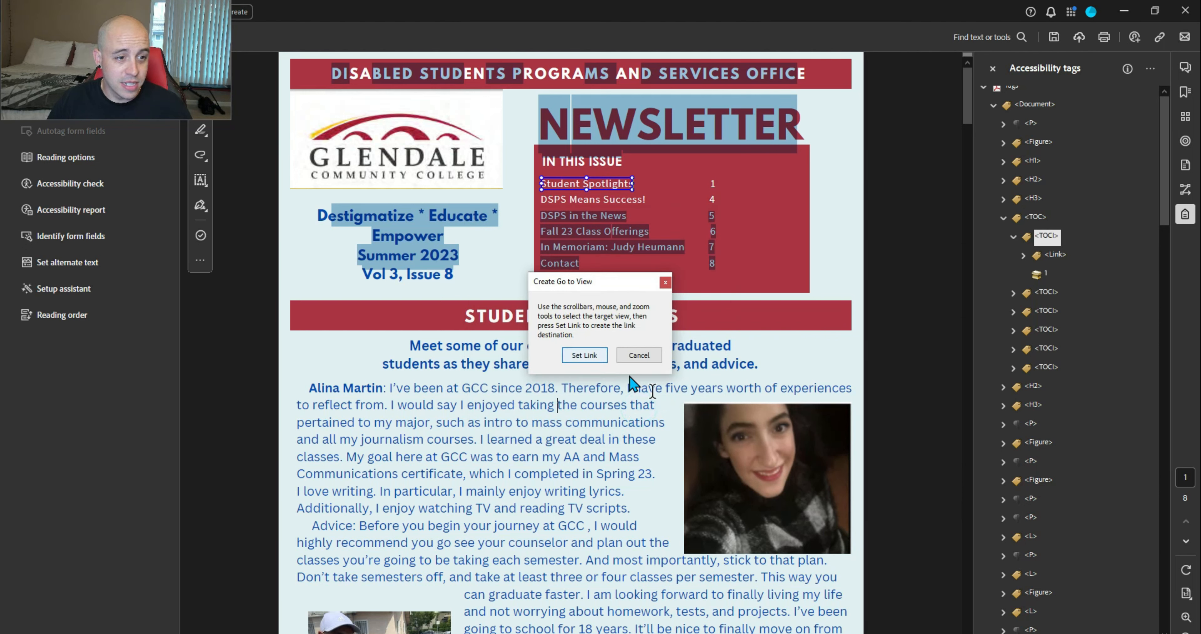
scroll(732, 339, "down", 2)
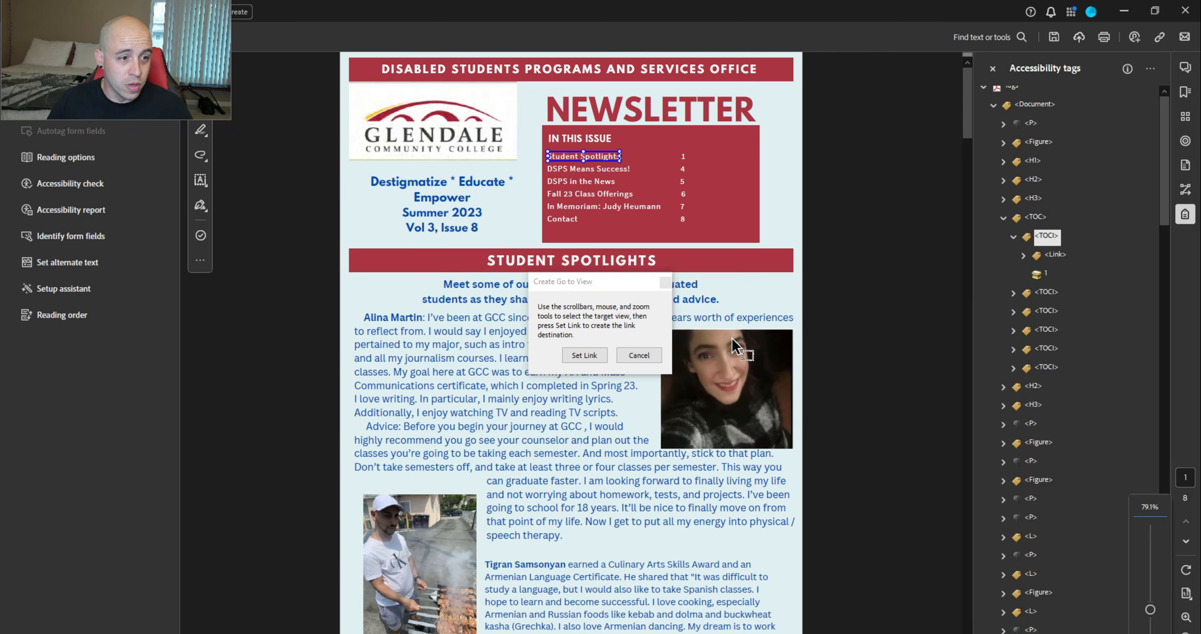
scroll(734, 342, "down", 4)
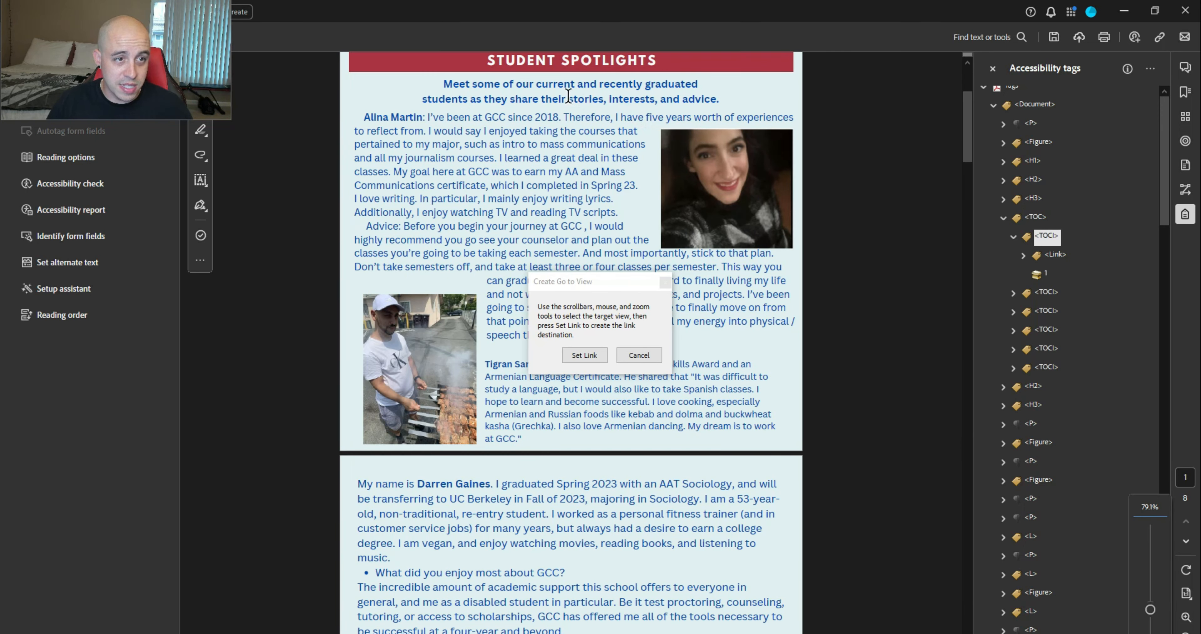
left_click(584, 355)
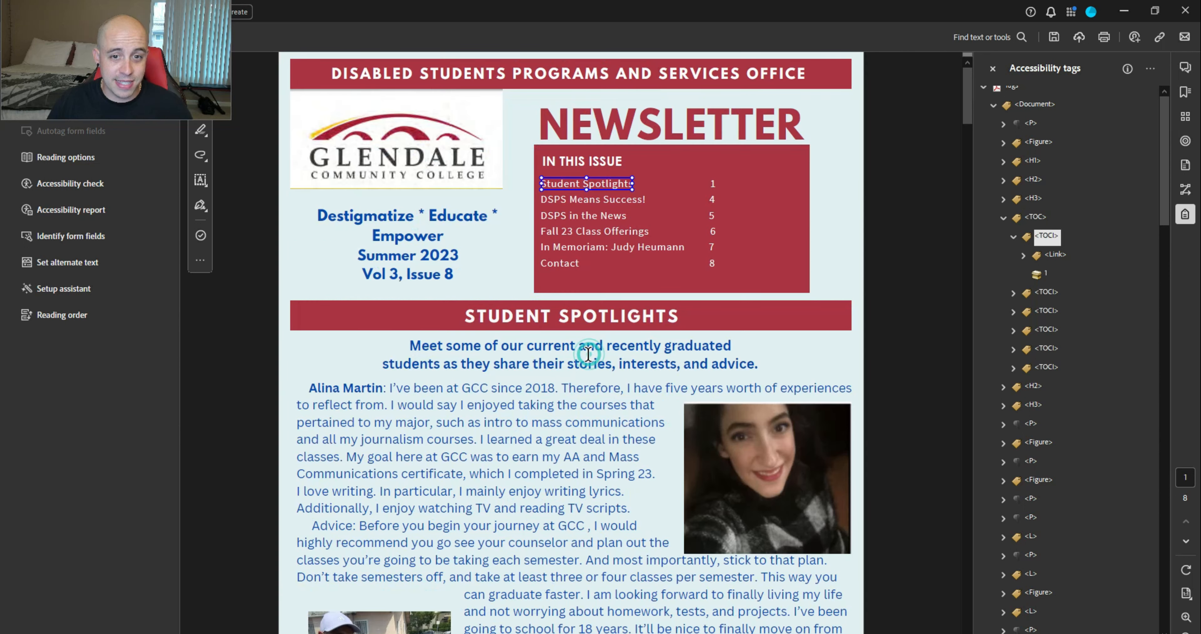
Drag the page number 1 tag into the new Link tag
left_click(1056, 256)
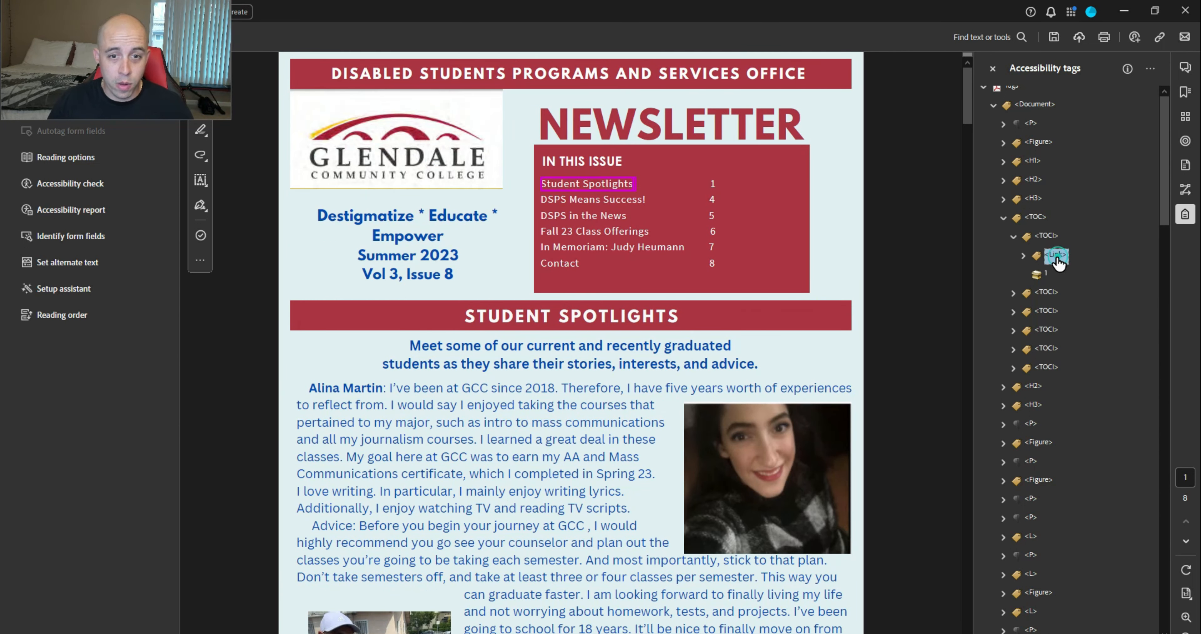
key("Right")
key("Down")
key("Down")
key("Down")
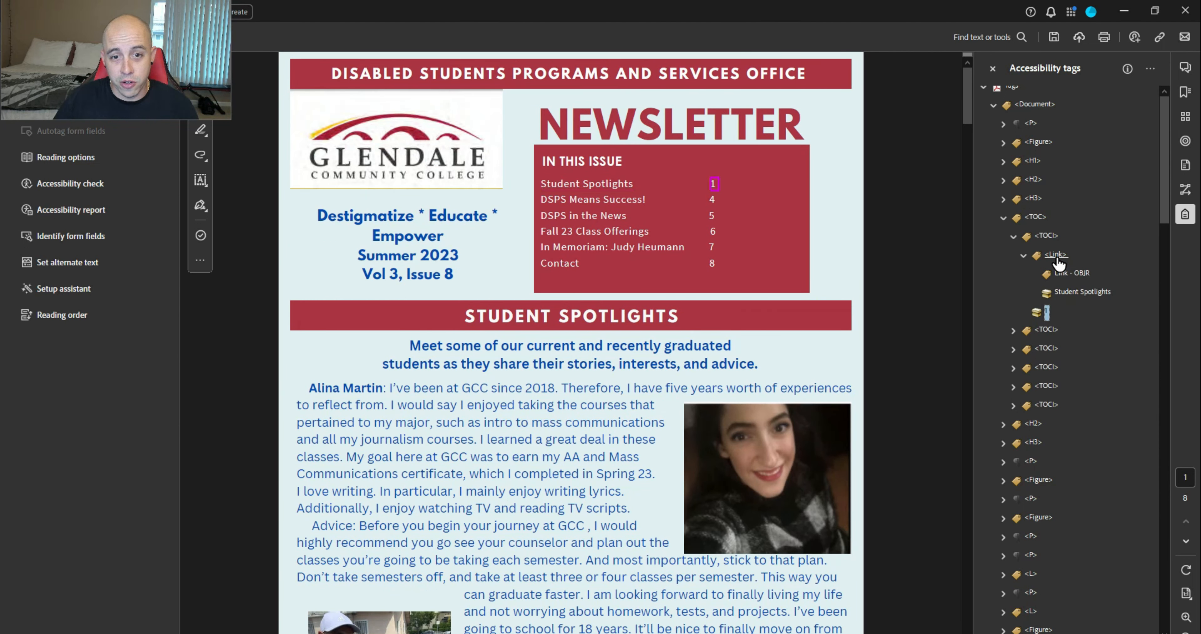
key("Up")
key("Up")
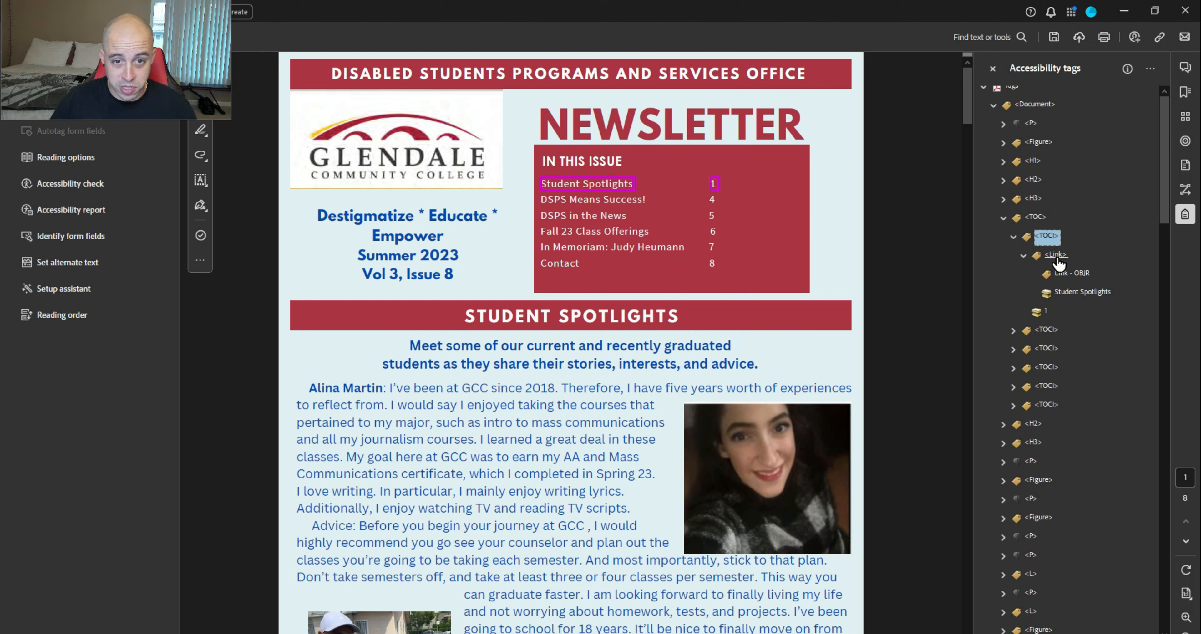
key("Left")
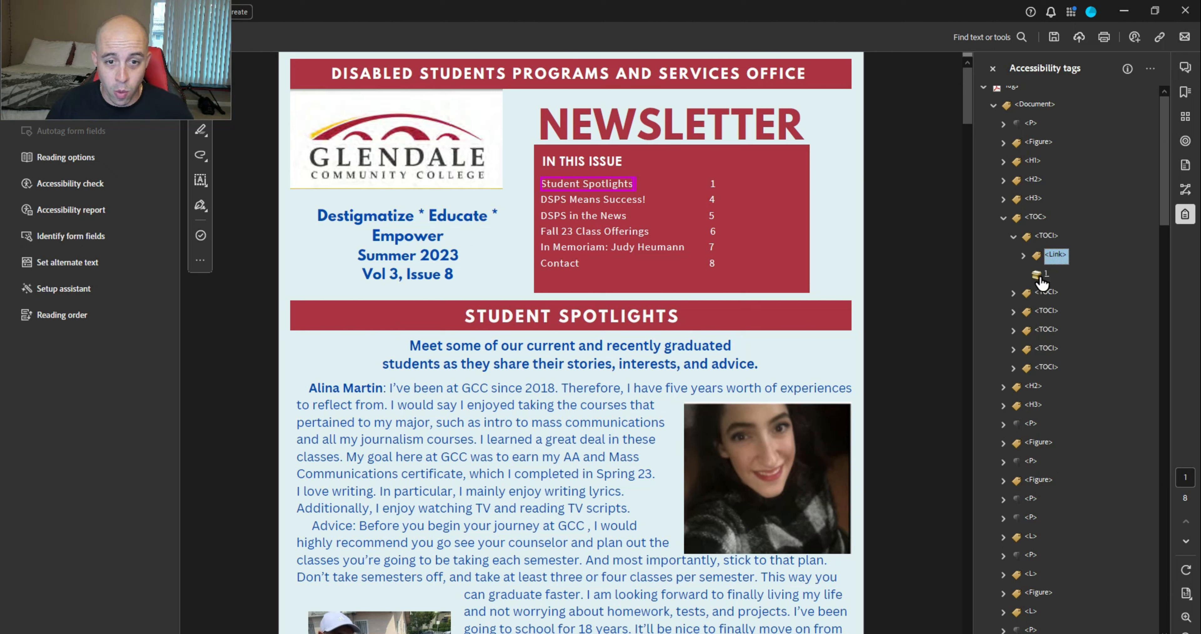
key("Right")
left_click_drag(1037, 313, 1049, 301)
left_click(1054, 257)
left_click(714, 185)
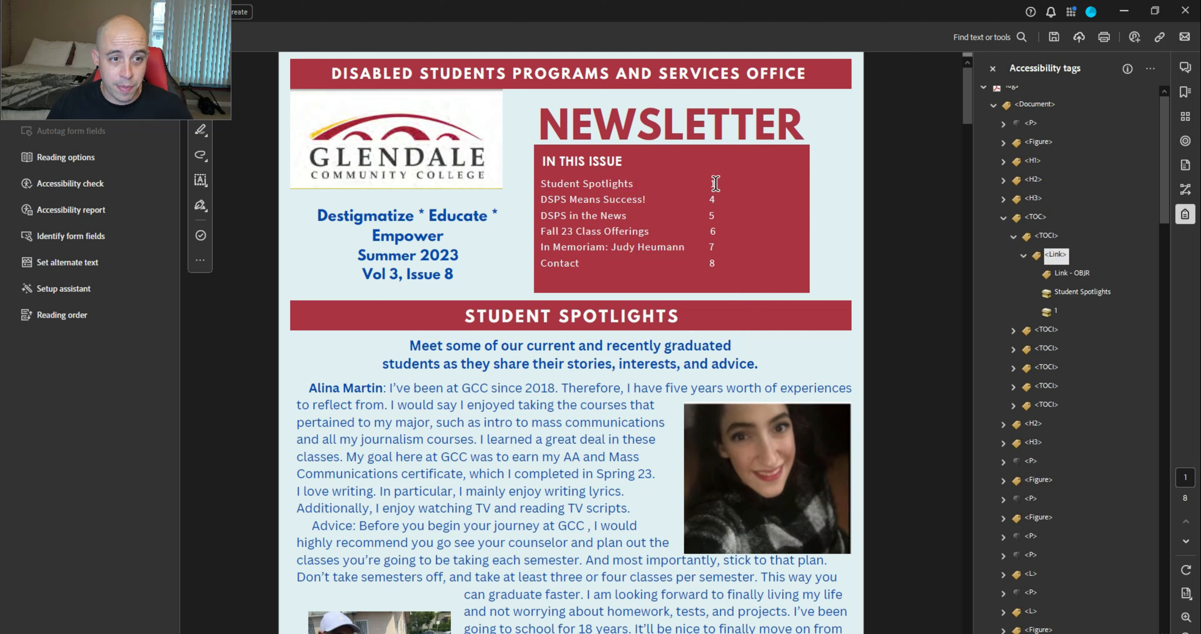
Link the DSPS Means Success! contents entry to its section on page 4
left_click(1008, 236)
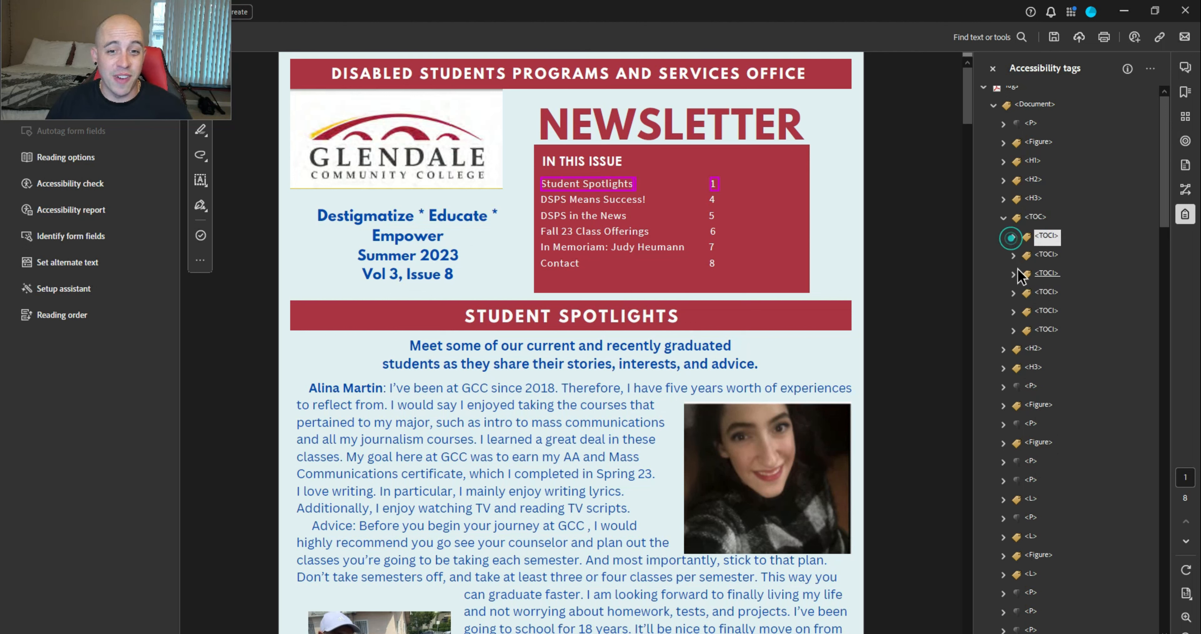
left_click(1012, 255)
left_click(1055, 273)
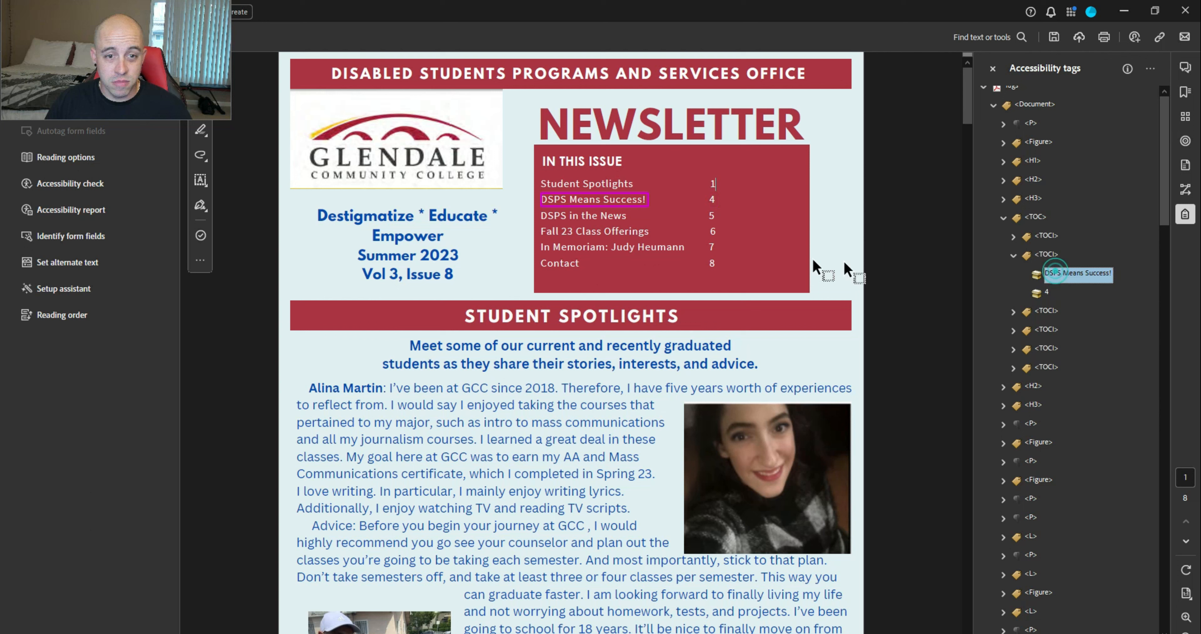
left_click(626, 218)
left_click_drag(541, 199, 646, 201)
right_click(624, 202)
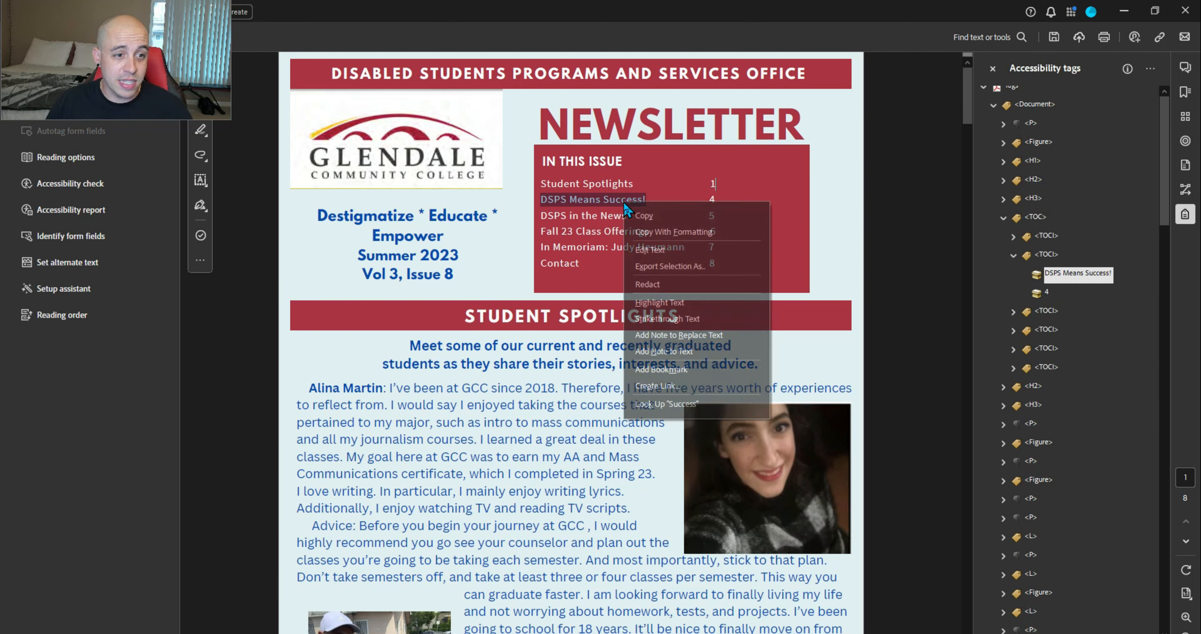
left_click(698, 382)
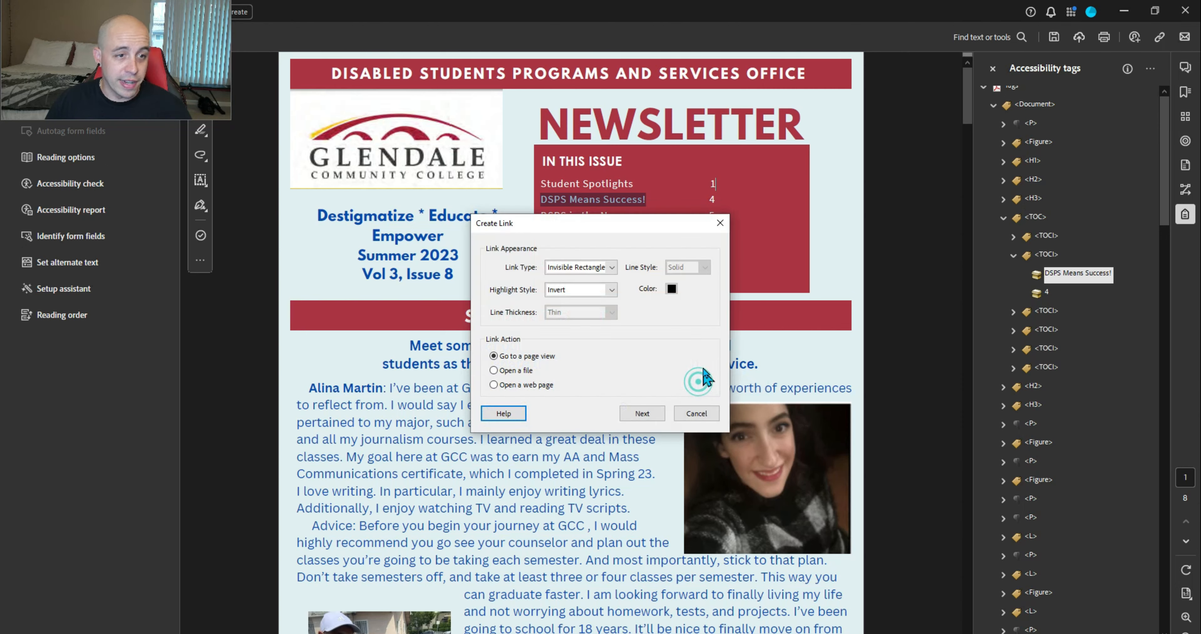
left_click(658, 412)
scroll(718, 394, "down", 15)
scroll(723, 387, "down", 20)
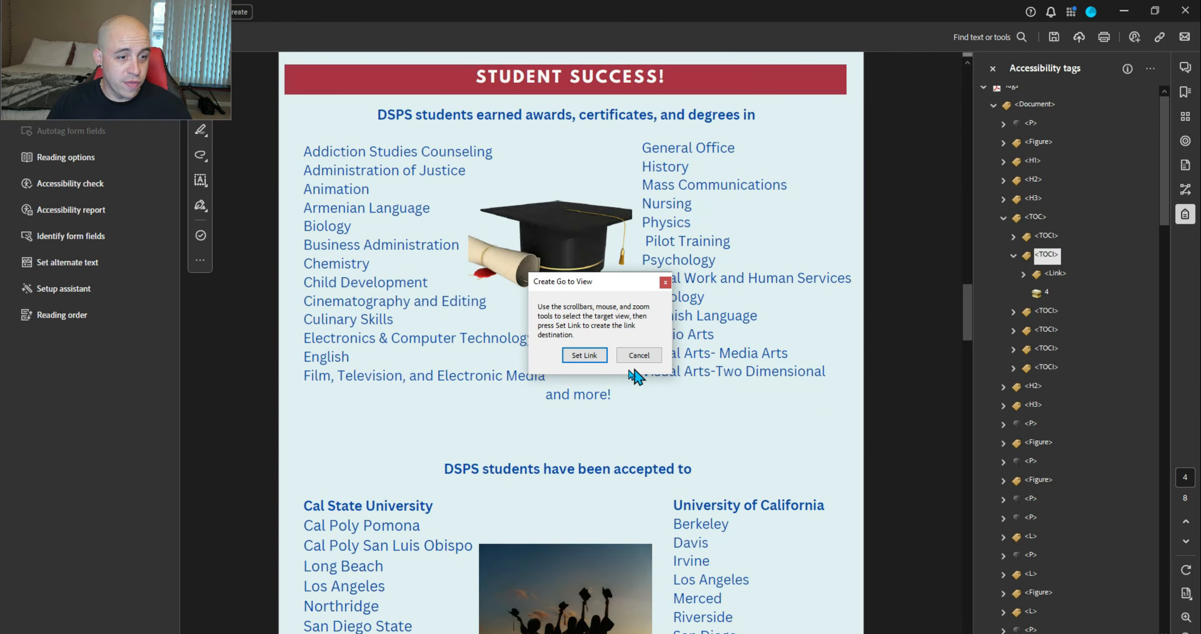
left_click(586, 355)
Link the DSPS in the News contents entry to its section on page 5
left_click_drag(541, 215, 627, 216)
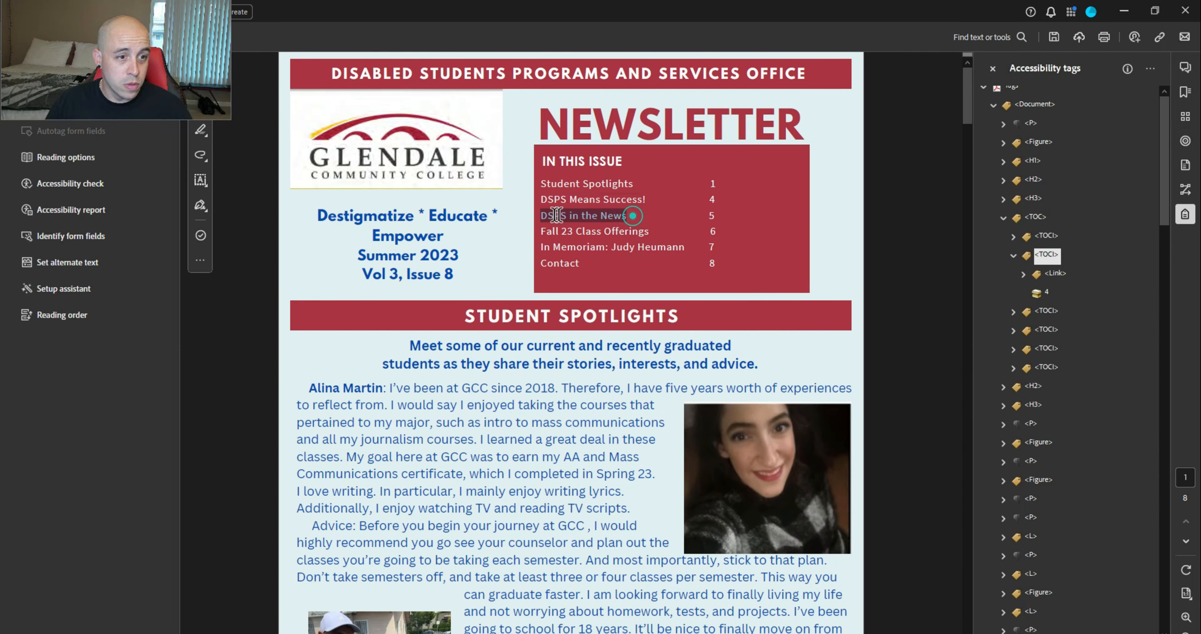
right_click(565, 219)
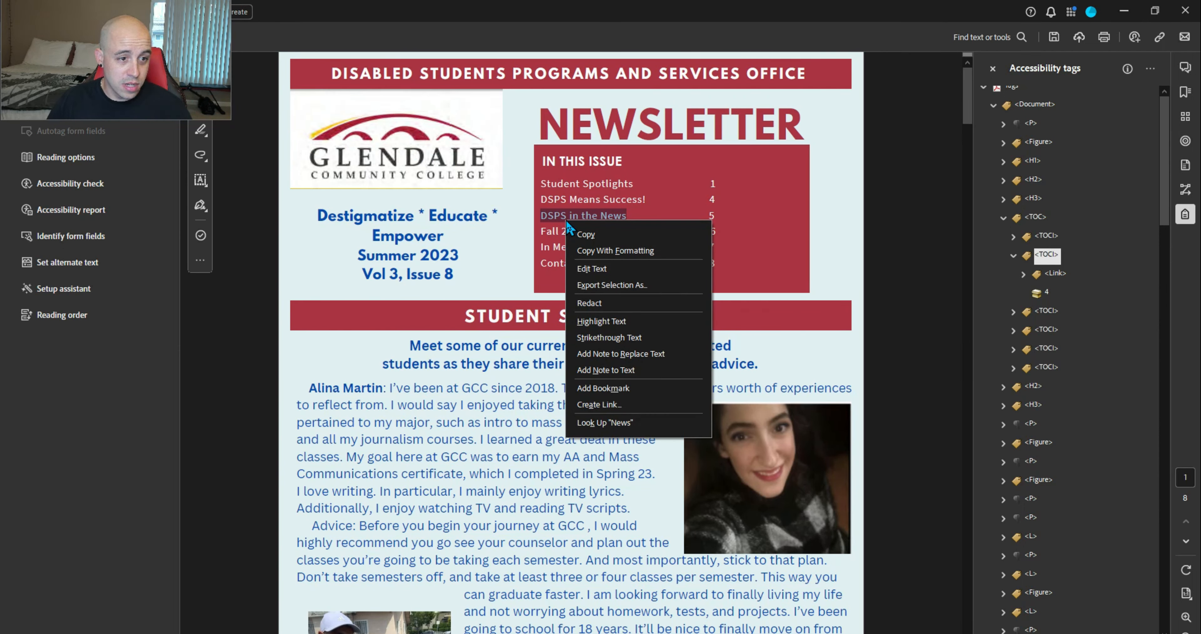
left_click(629, 399)
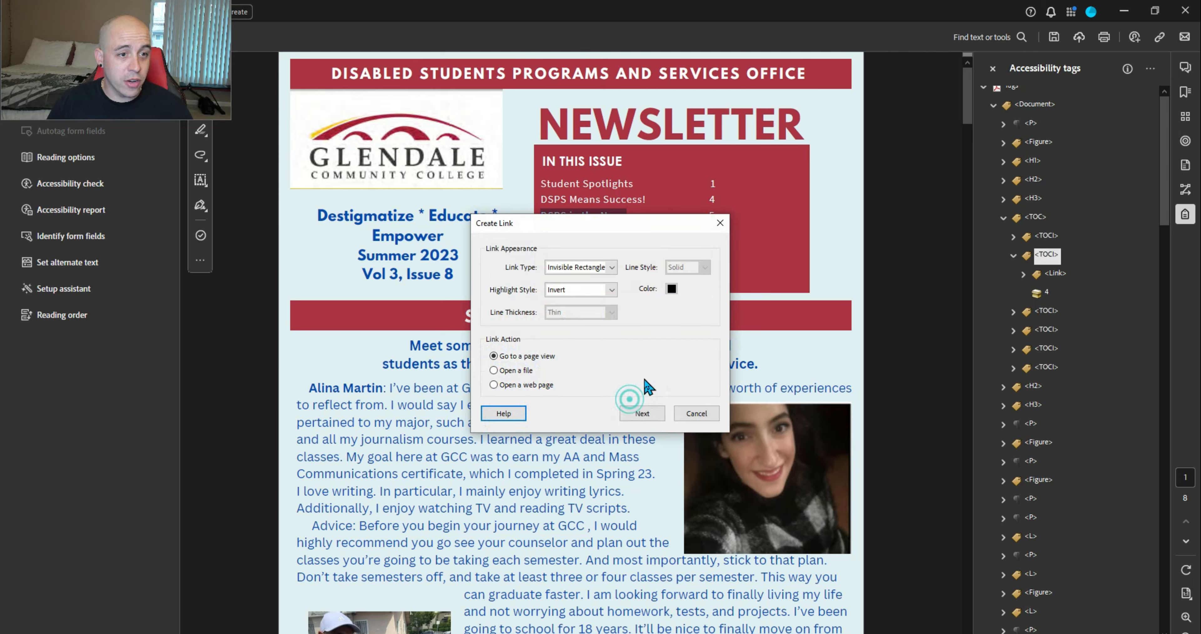
left_click(649, 412)
scroll(736, 426, "down", 6)
scroll(737, 426, "down", 20)
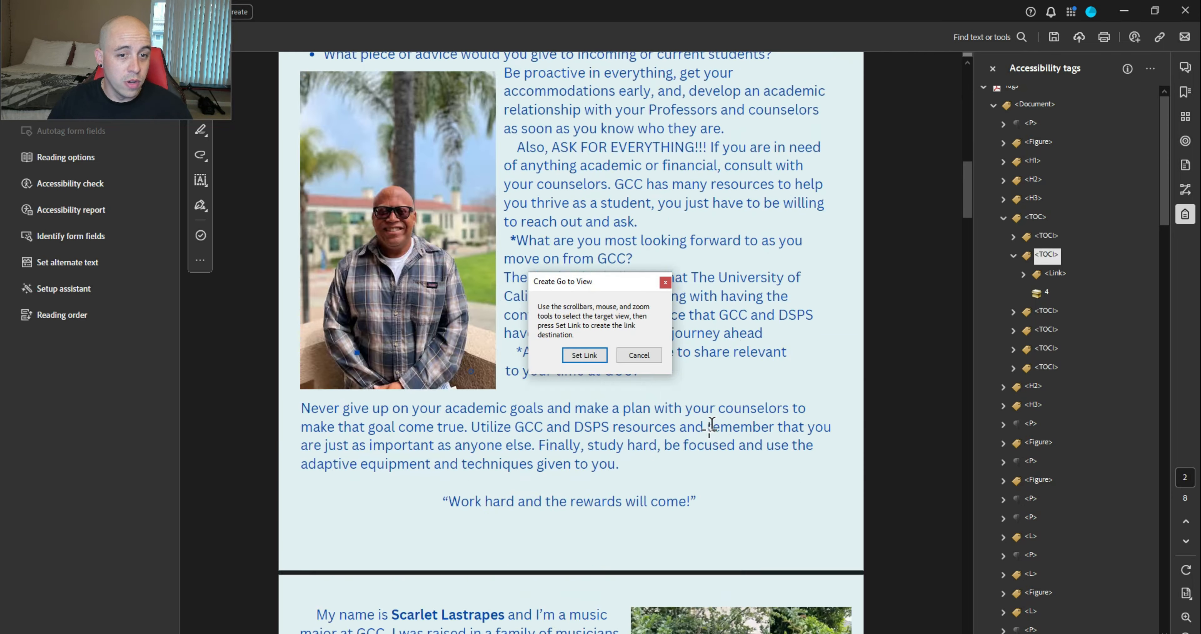
scroll(703, 438, "up", 5)
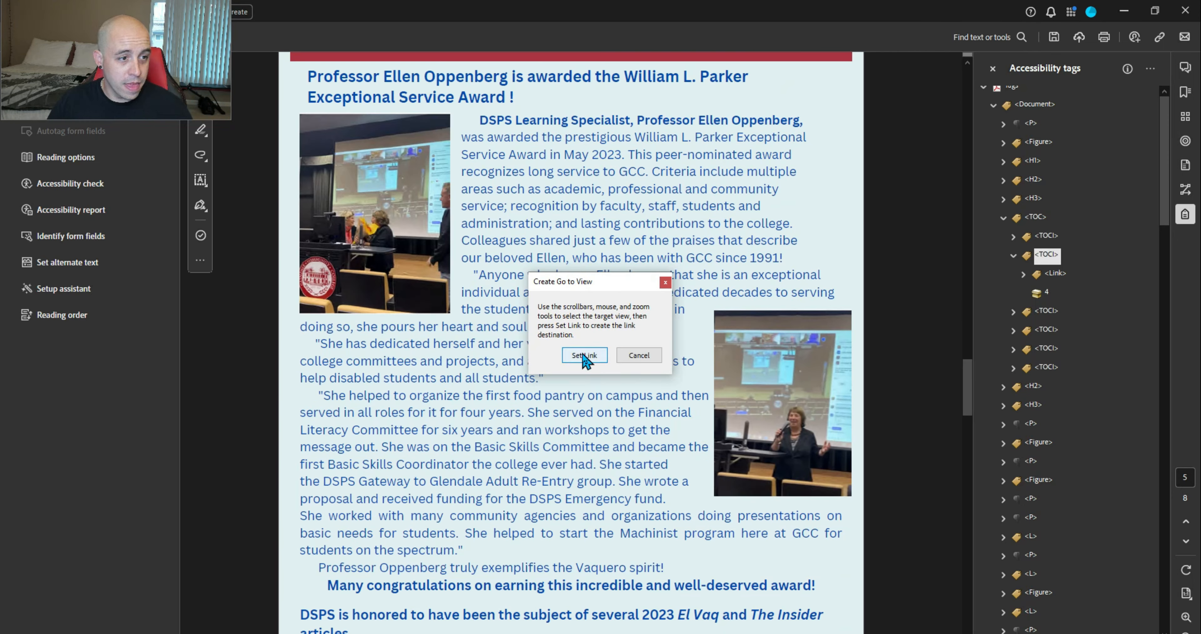
left_click(584, 354)
left_click_drag(653, 232, 550, 230)
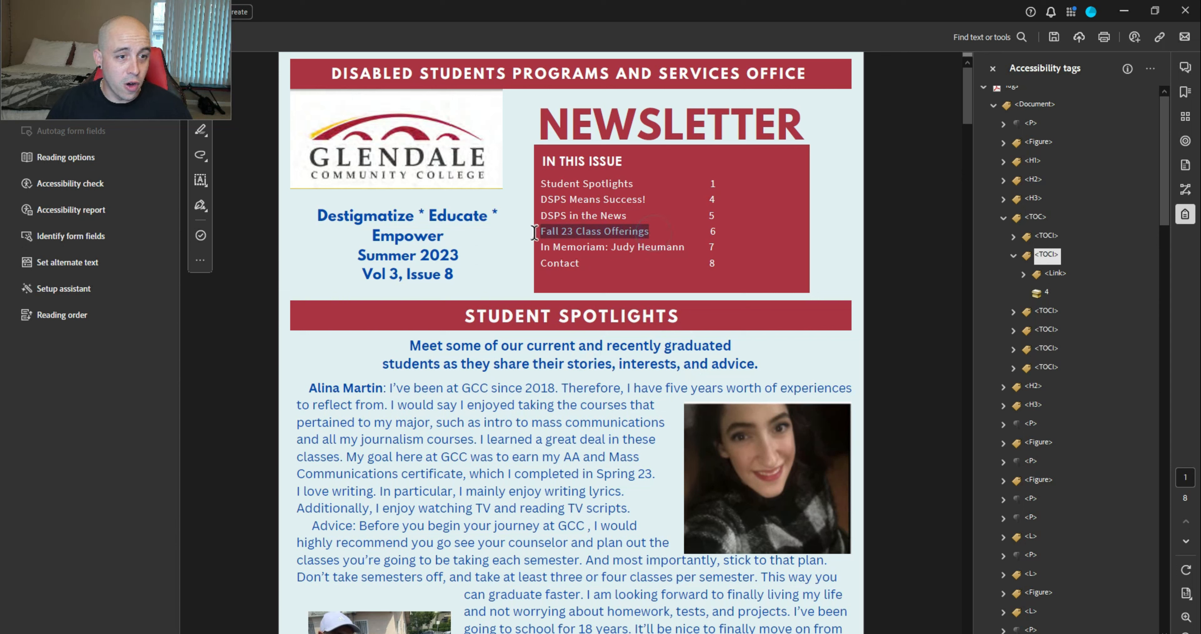
Link the Fall 23 Class Offerings entry to the Fall 2023 classes page
right_click(631, 228)
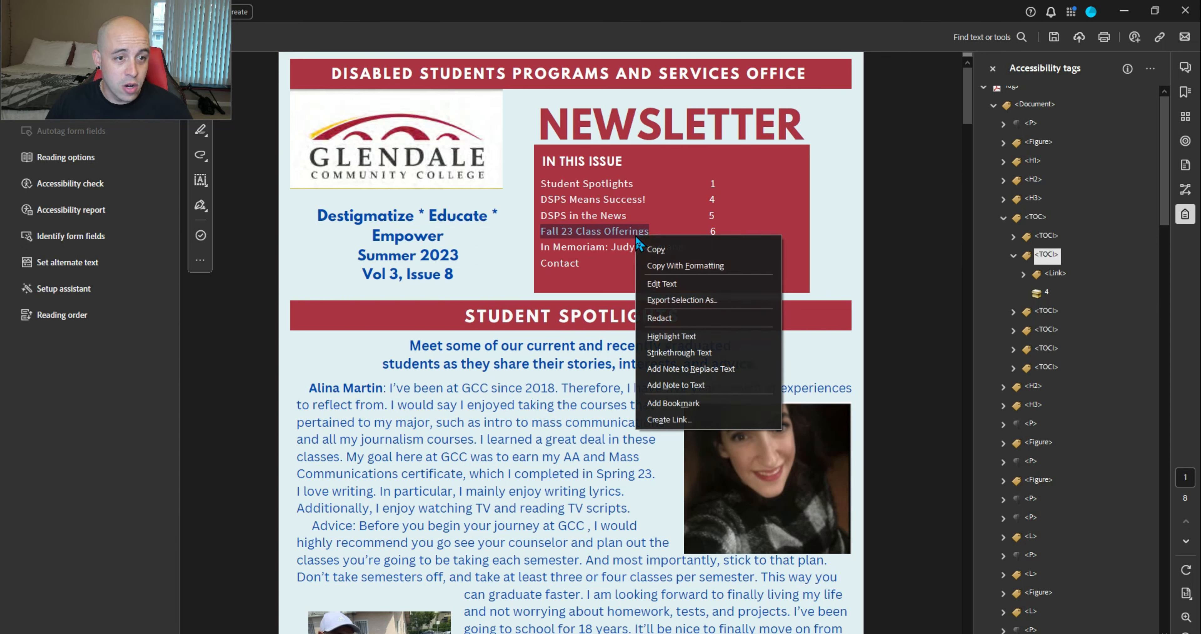
left_click(686, 417)
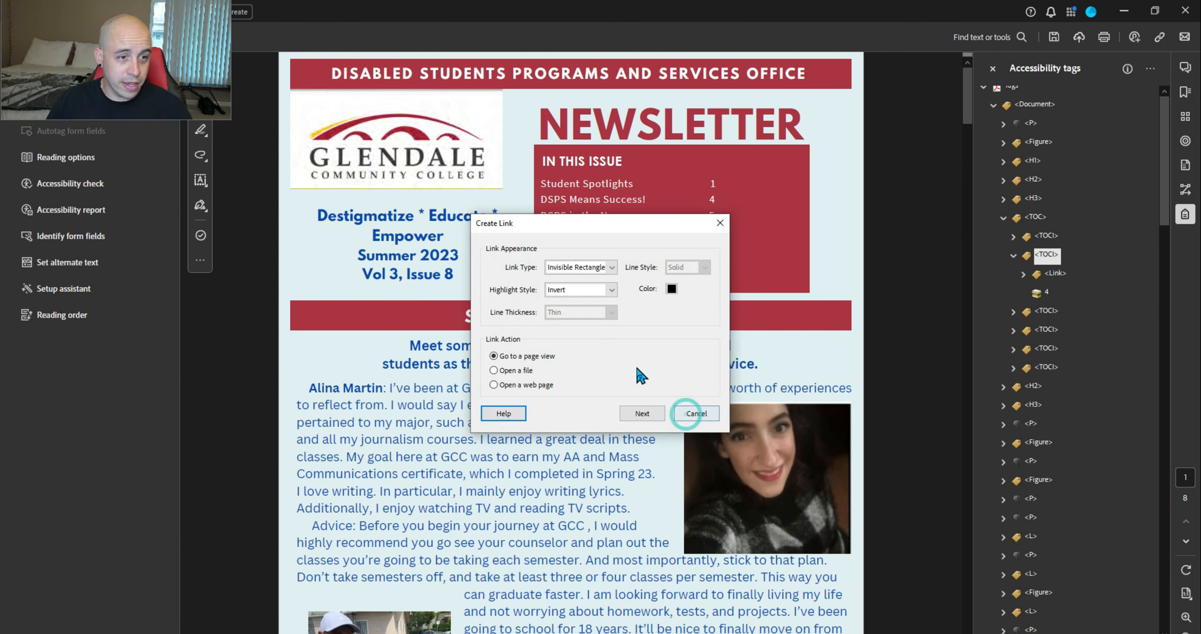
left_click(639, 411)
scroll(662, 394, "down", 20)
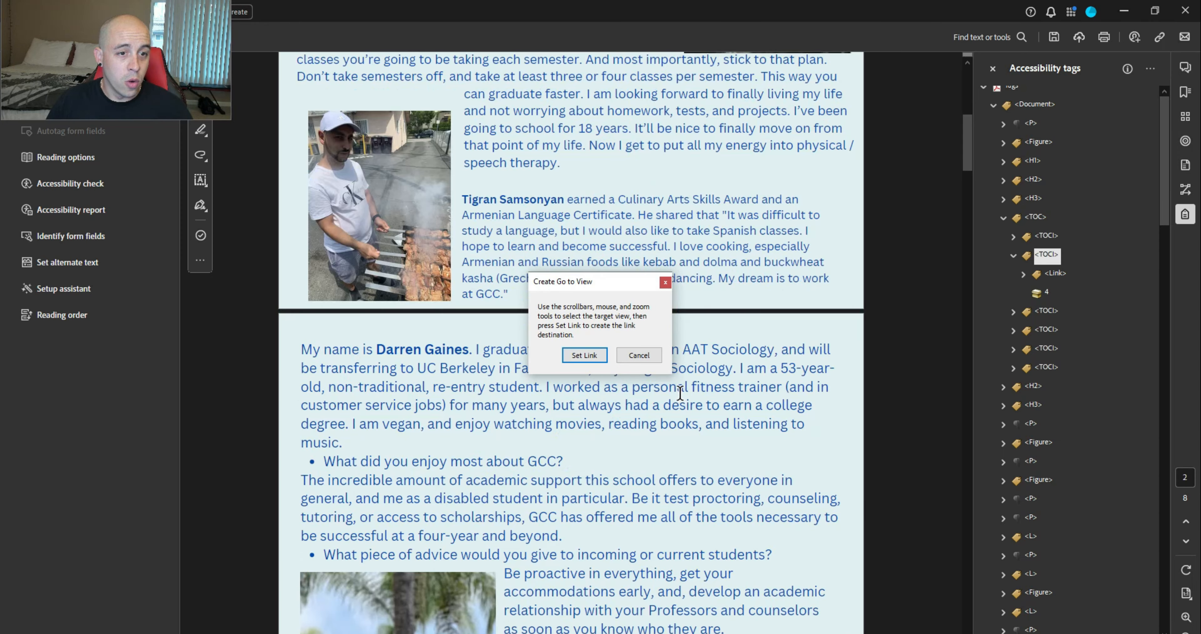
scroll(662, 394, "down", 10)
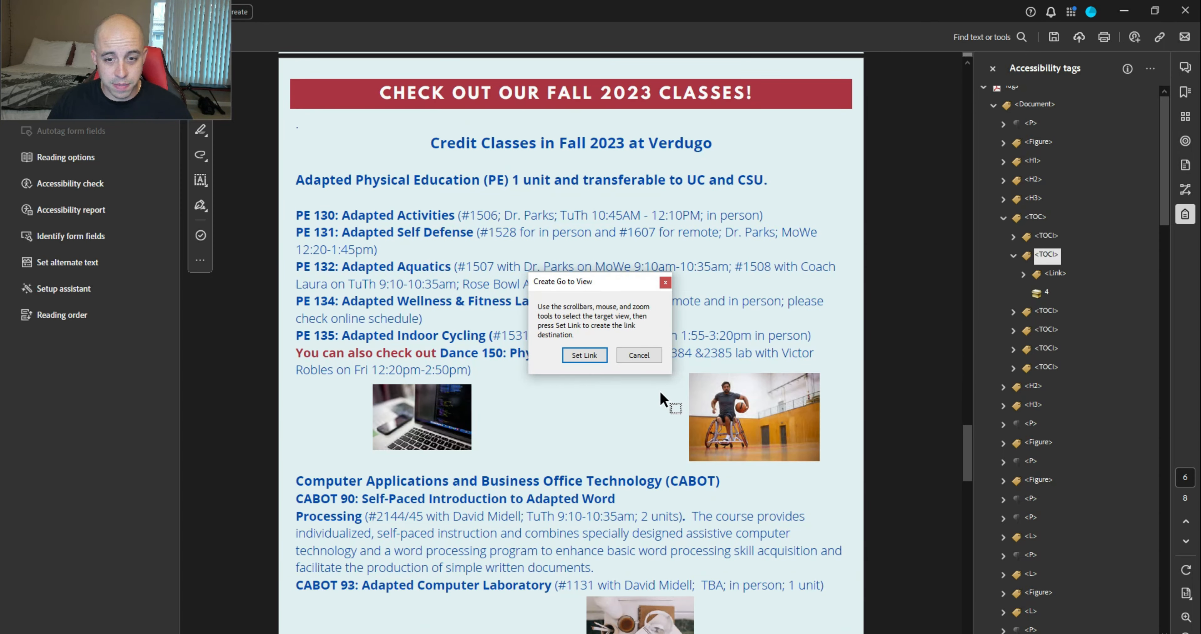
left_click(584, 355)
Link the In Memoriam entry to the In Memoriam page 7 view
triple_click(603, 247)
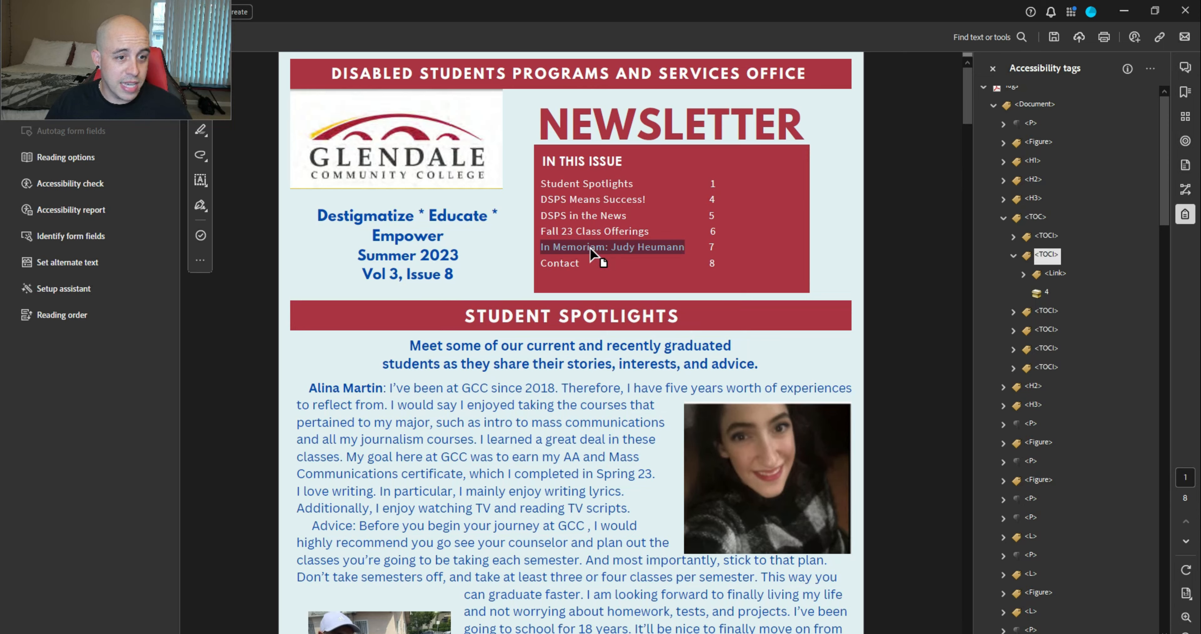
right_click(590, 247)
left_click(652, 413)
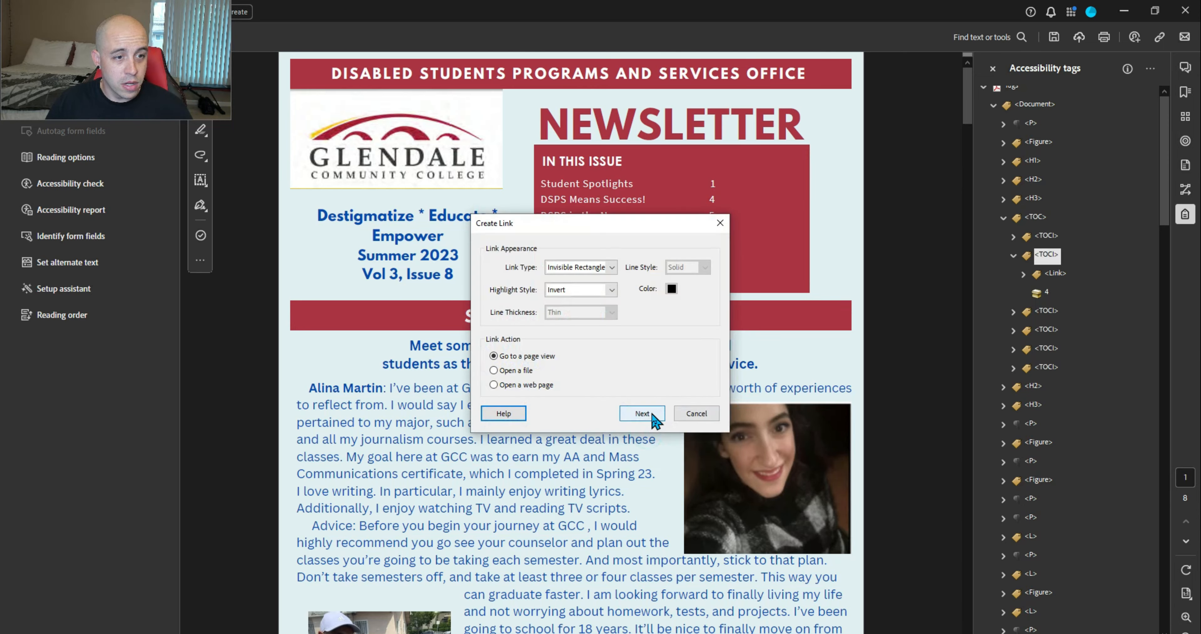
left_click(649, 412)
scroll(667, 429, "down", 20)
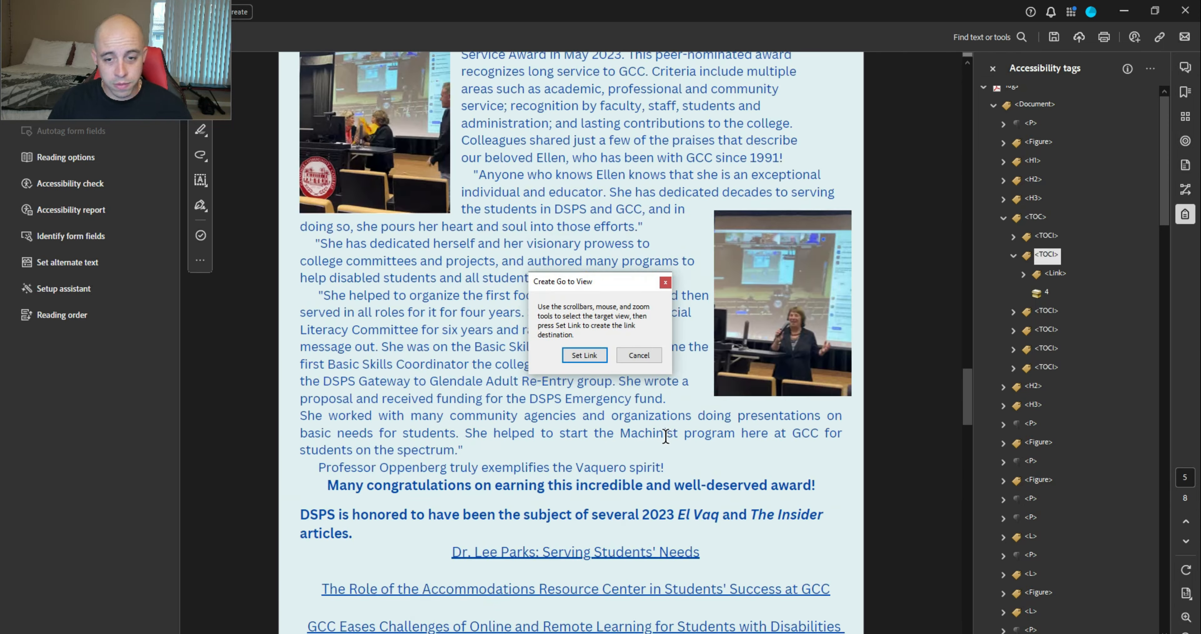
scroll(662, 435, "down", 10)
scroll(660, 433, "down", 2)
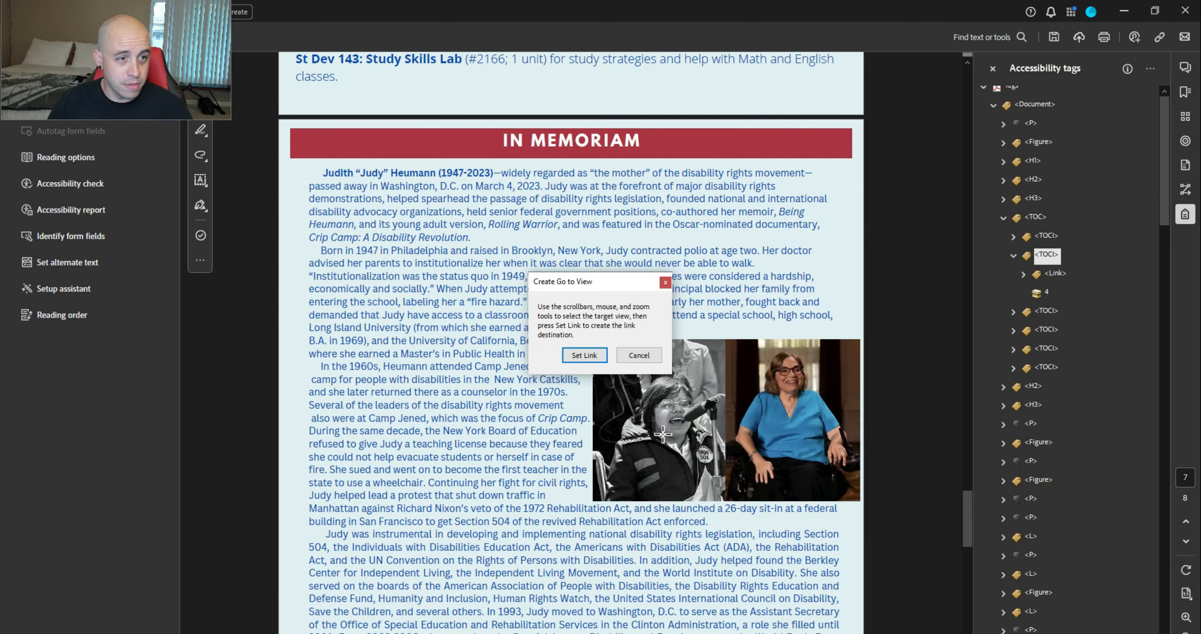
left_click(584, 355)
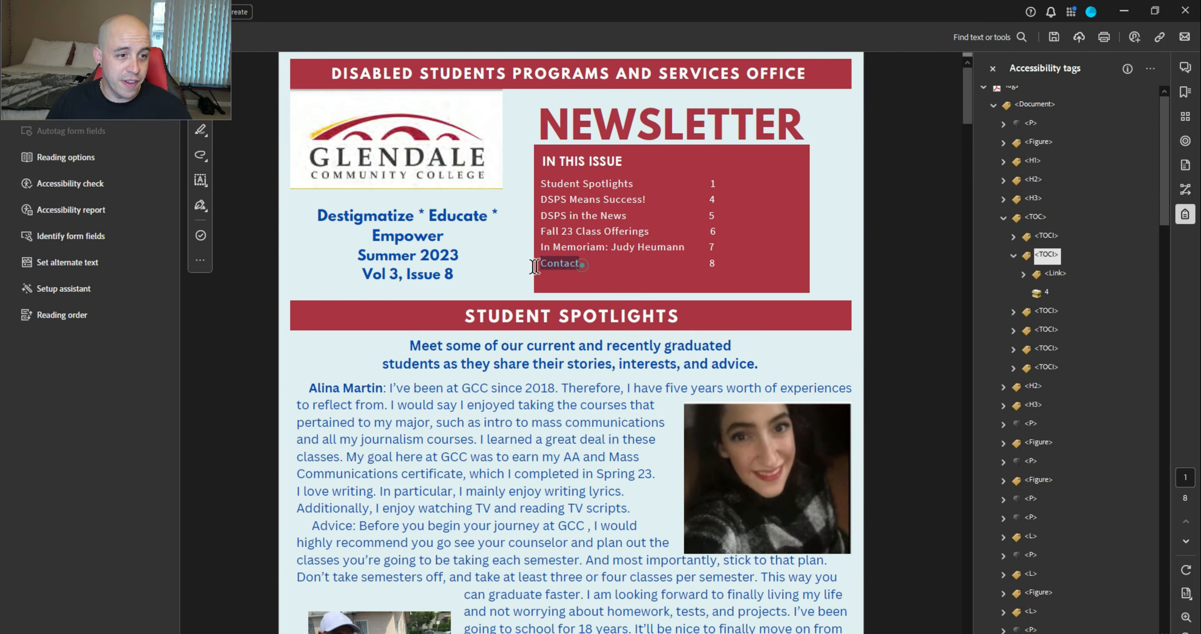
Link the Contact entry to the Contact Information page 8 view
right_click(556, 269)
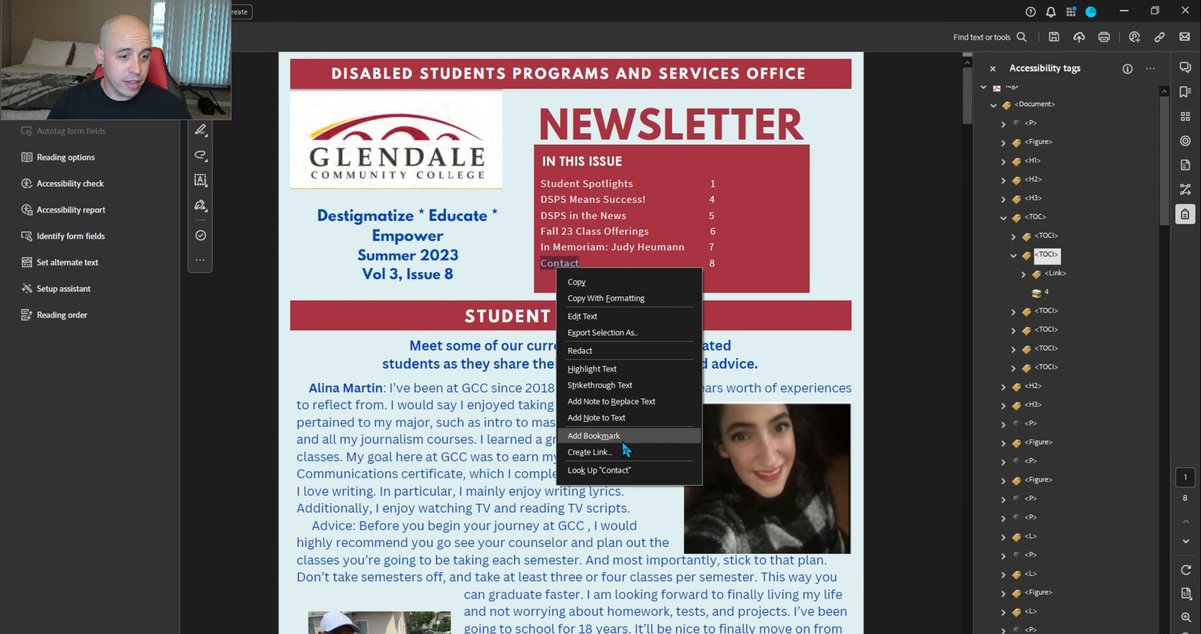
left_click(620, 449)
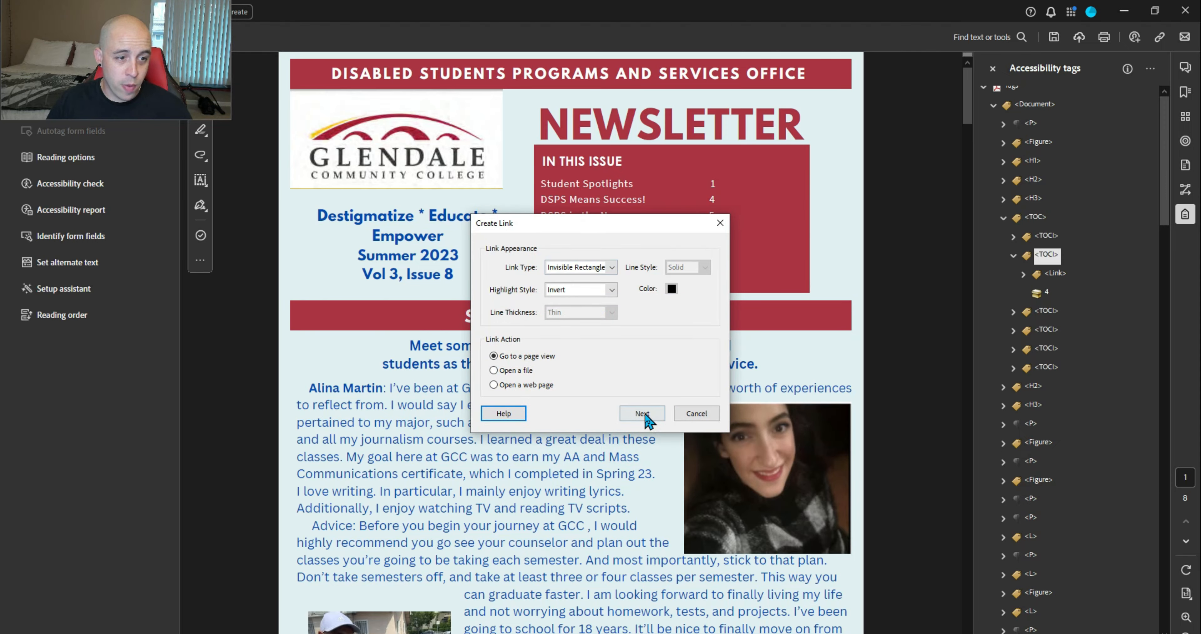
left_click(642, 413)
scroll(777, 429, "down", 10)
scroll(975, 258, "down", 5)
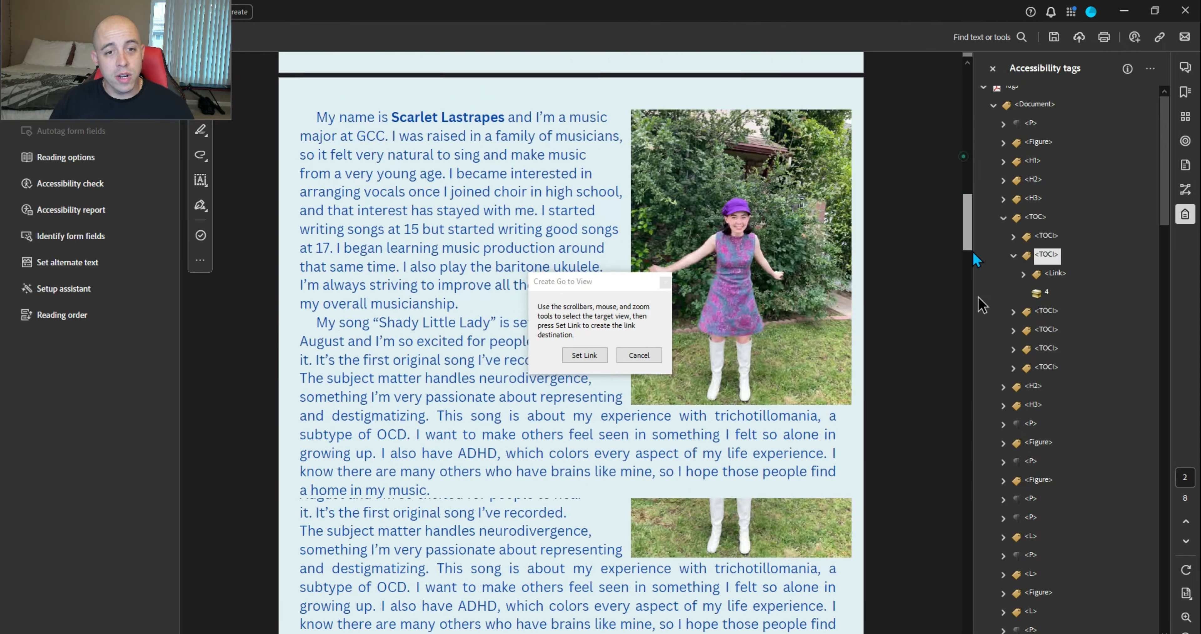
left_click_drag(974, 254, 1000, 621)
scroll(938, 505, "up", 2)
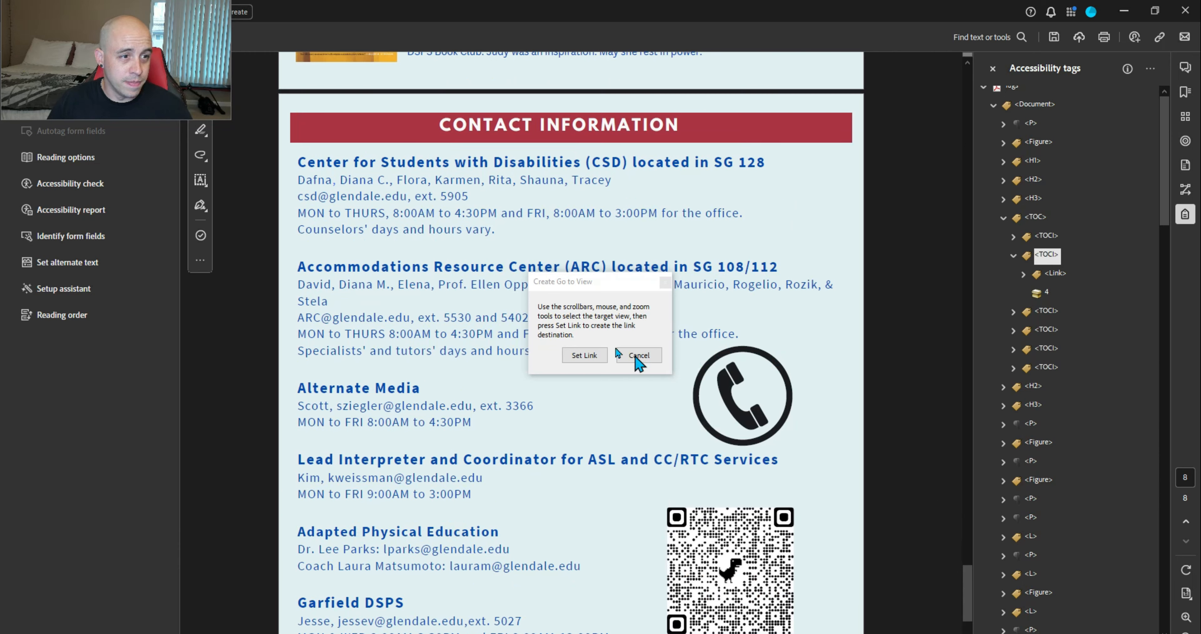
left_click(584, 355)
Collapse the TOC tag and verify the Student Spotlights H2, H3, P and first photo Figure order
left_click(1041, 217)
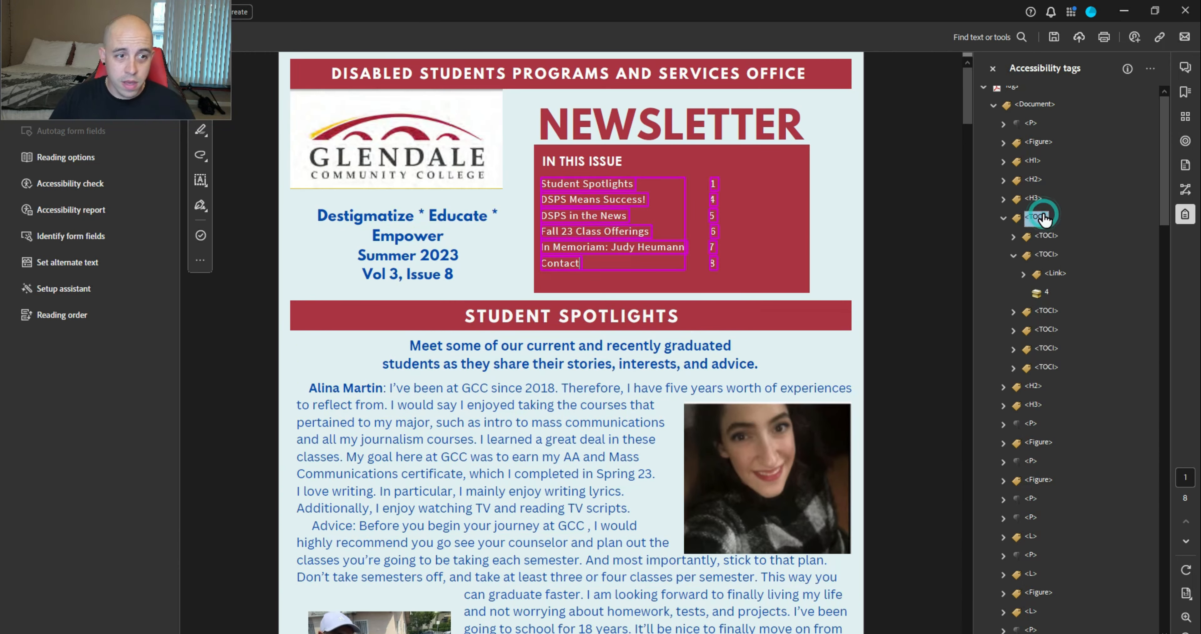
key("Left")
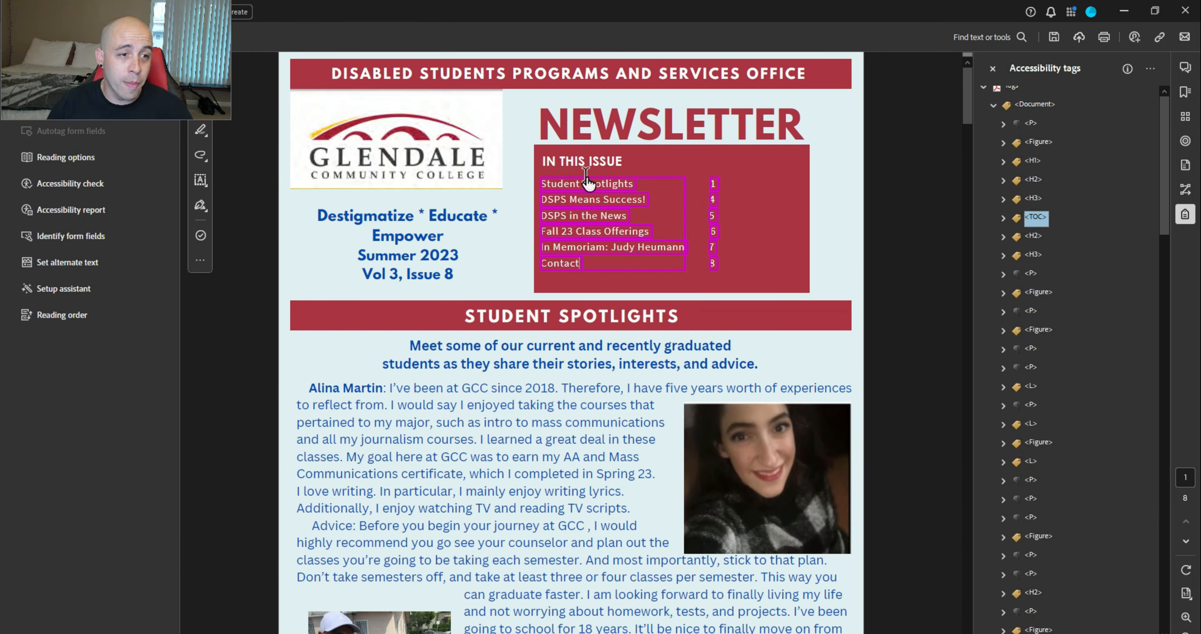
left_click(1033, 236)
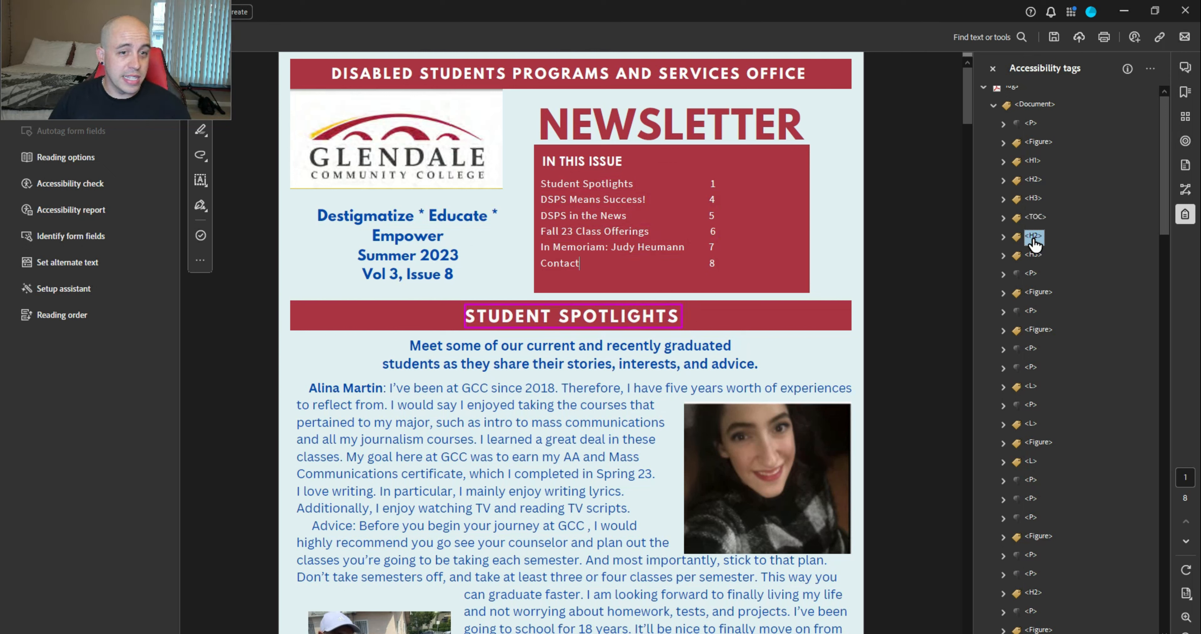
key("Down")
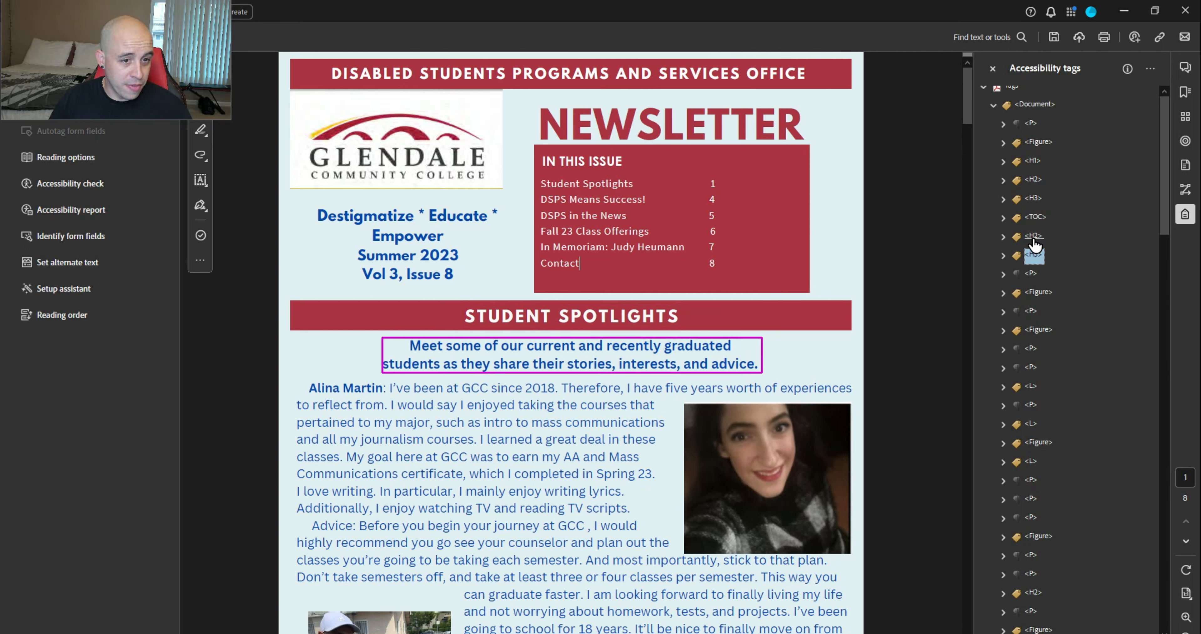
key("Down")
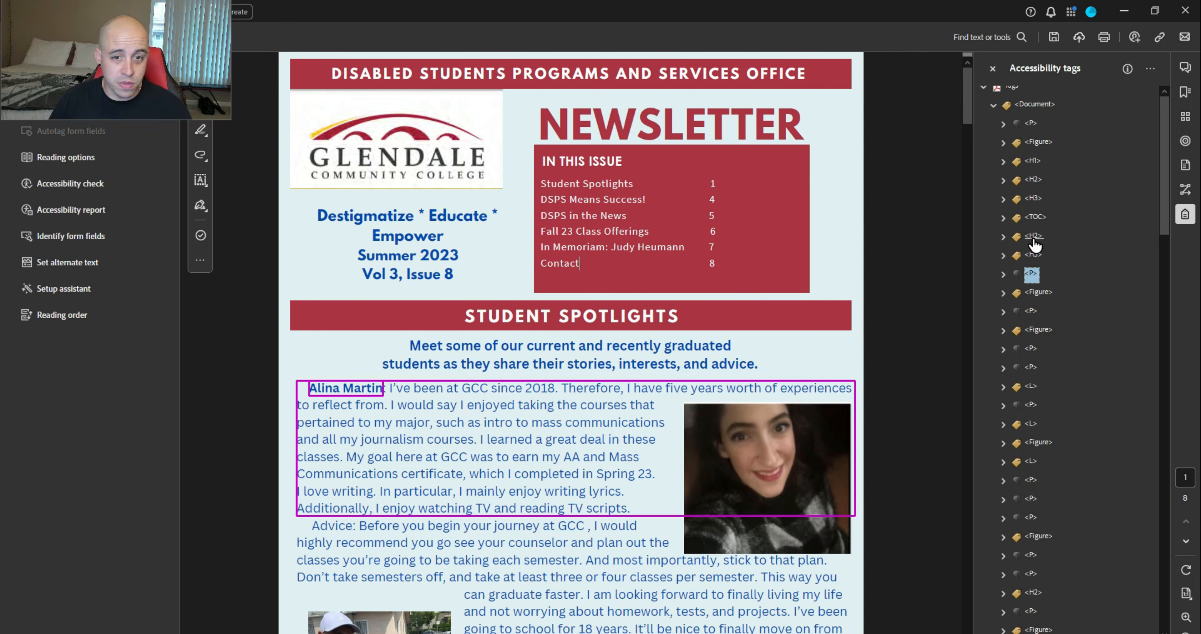
key("Down")
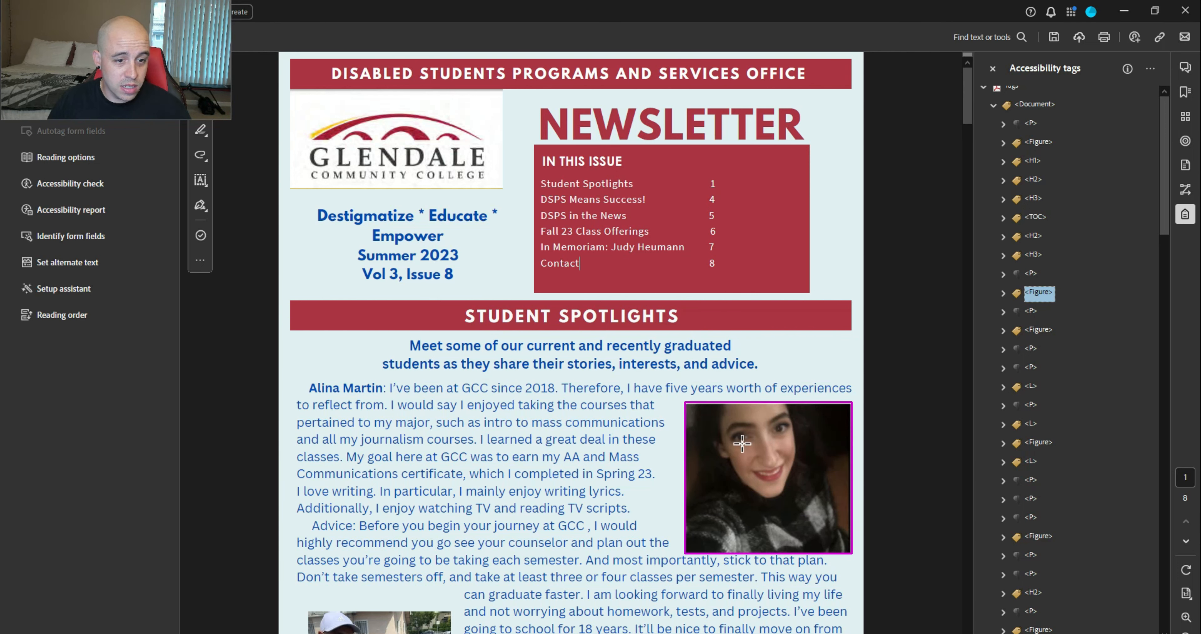
scroll(913, 335, "down", 2)
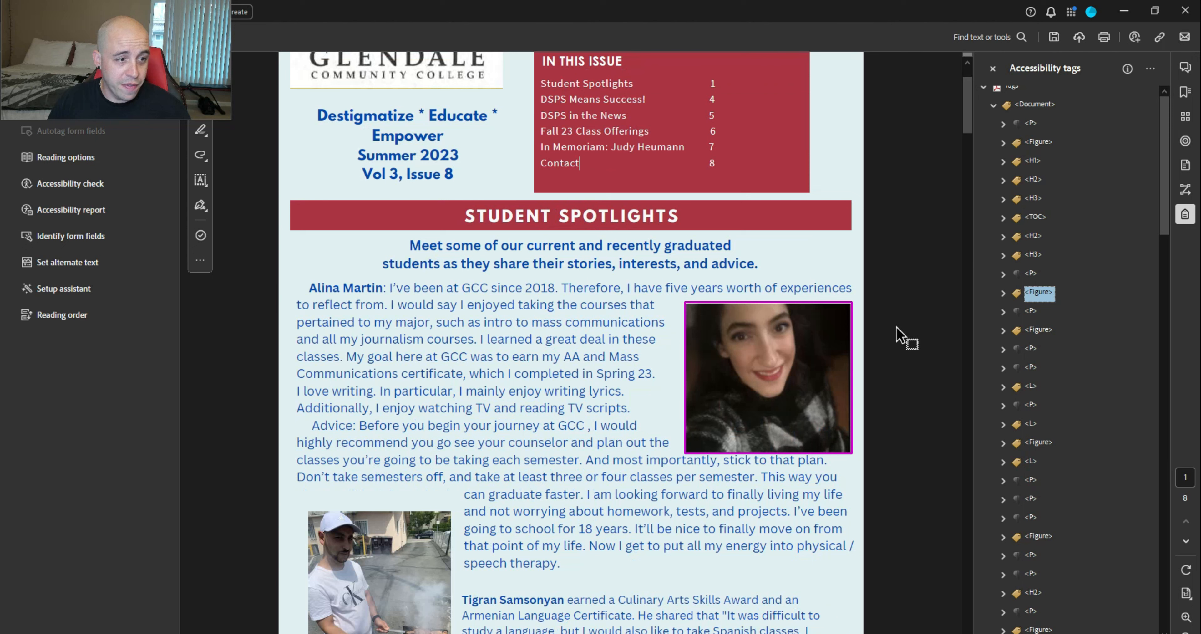
Give the first student photo's Figure tag alternate text naming the student
right_click(1039, 302)
left_click(1067, 590)
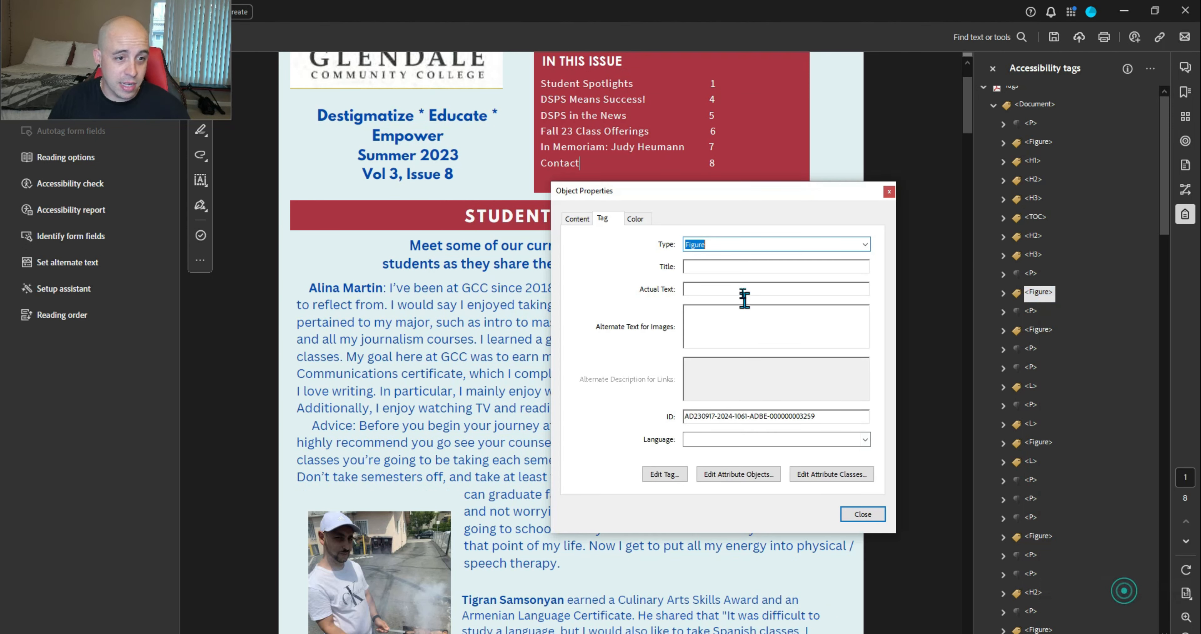
left_click(773, 342)
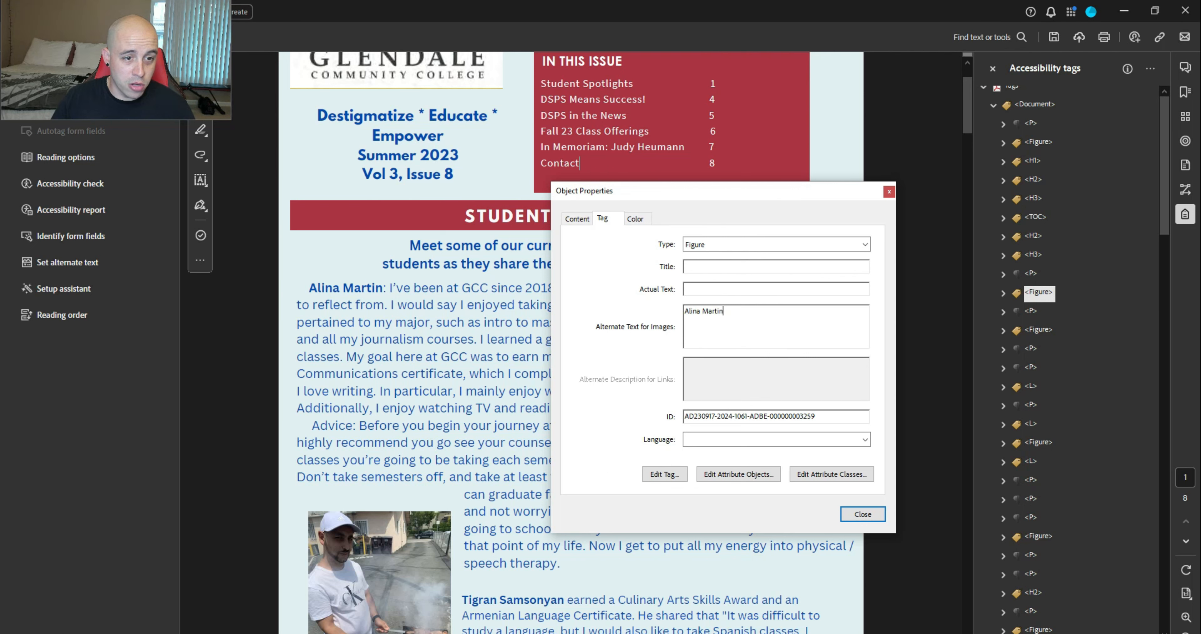
left_click(866, 516)
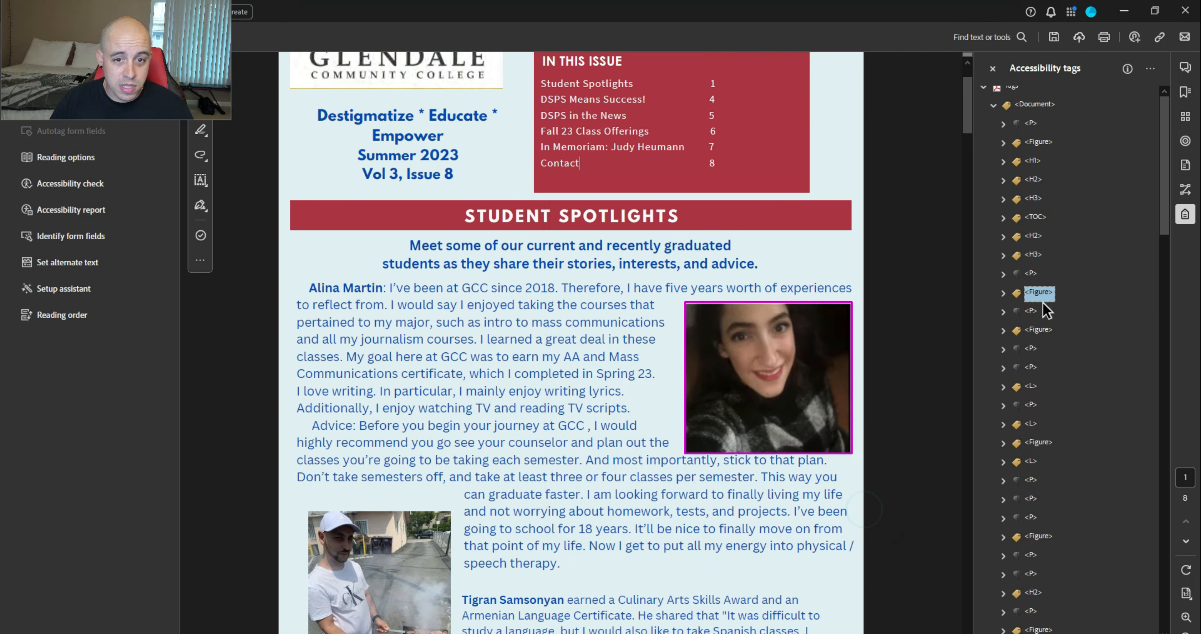
Move the Advice paragraph tag above the first student photo's Figure tag
left_click(1031, 311)
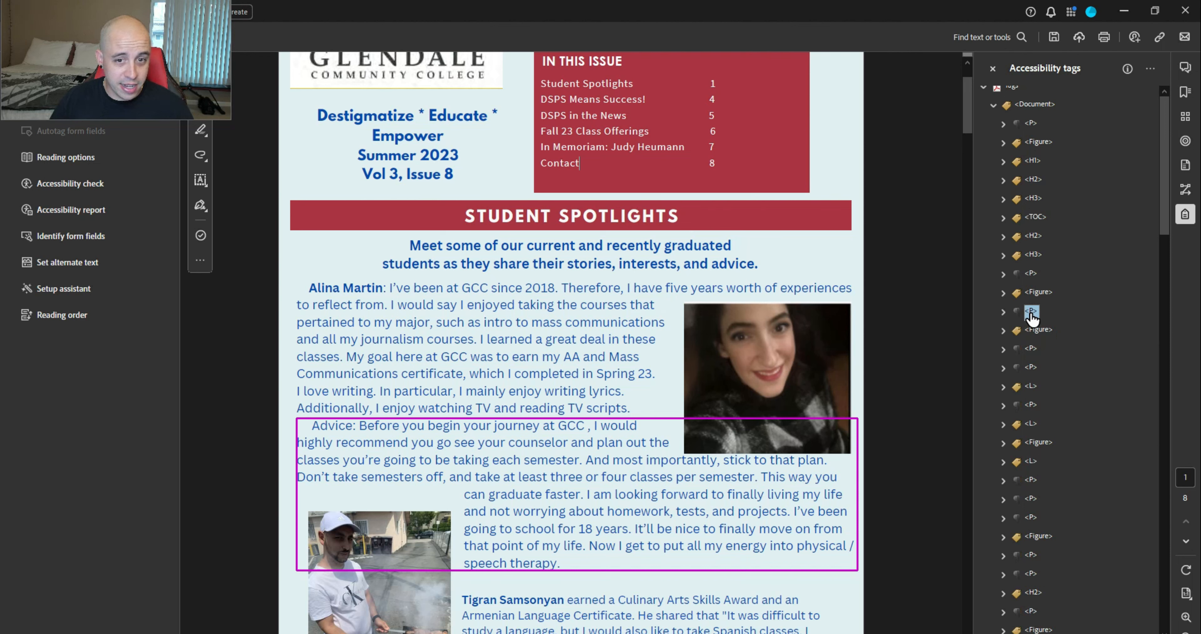
key("ctrl+x")
key("Up")
key("Up")
key("ctrl+v")
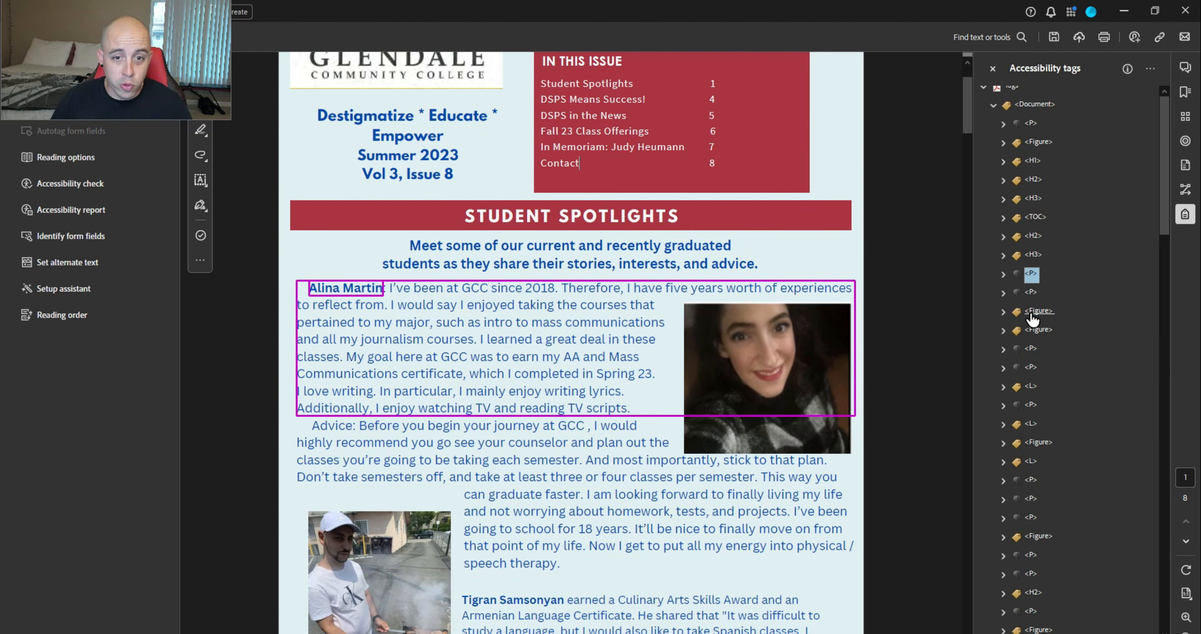
key("Down")
key("Down")
Move the second student's paragraph tag ahead of their photo and review the tag order
key("Down")
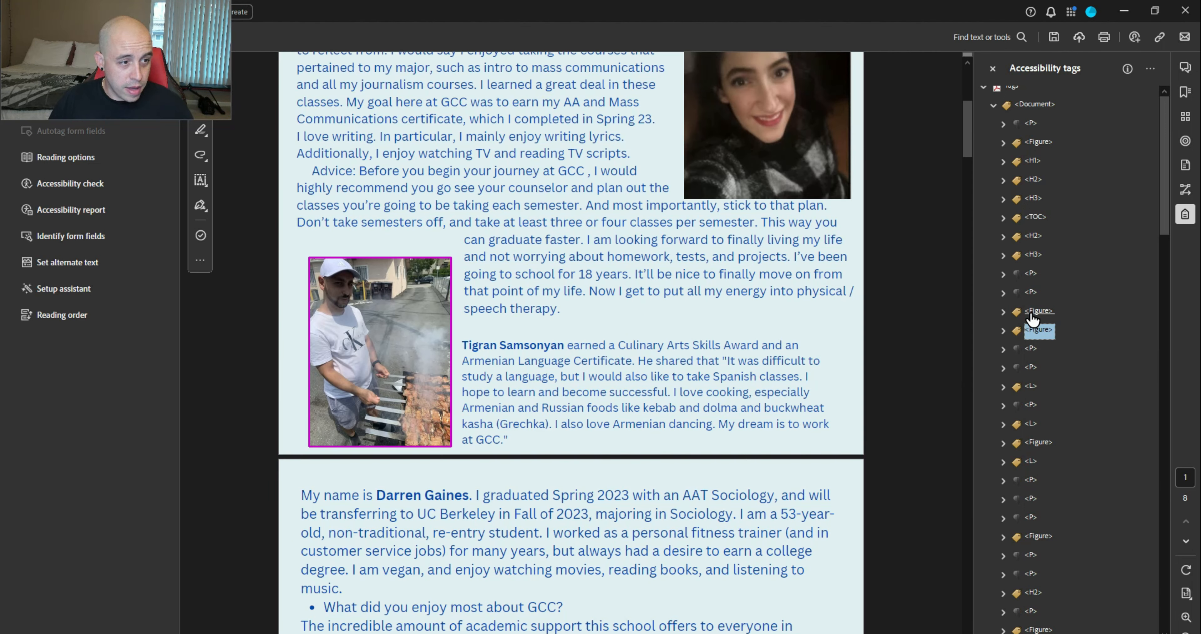
key("Down")
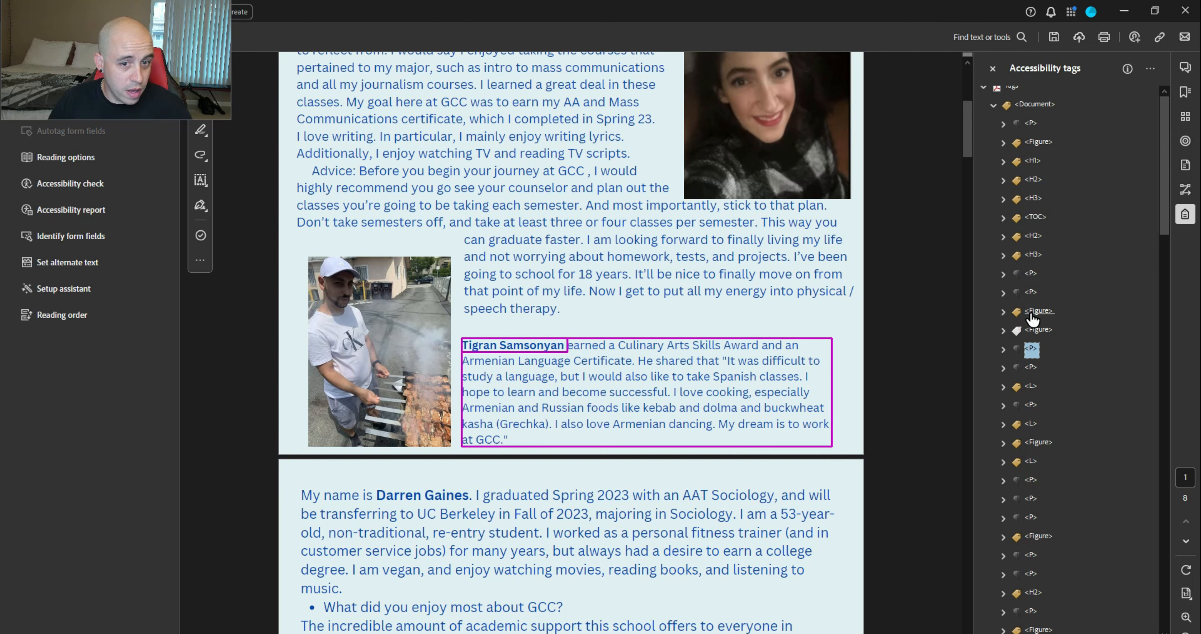
key("ctrl+x")
key("Up")
key("Up")
key("ctrl+v")
key("Down")
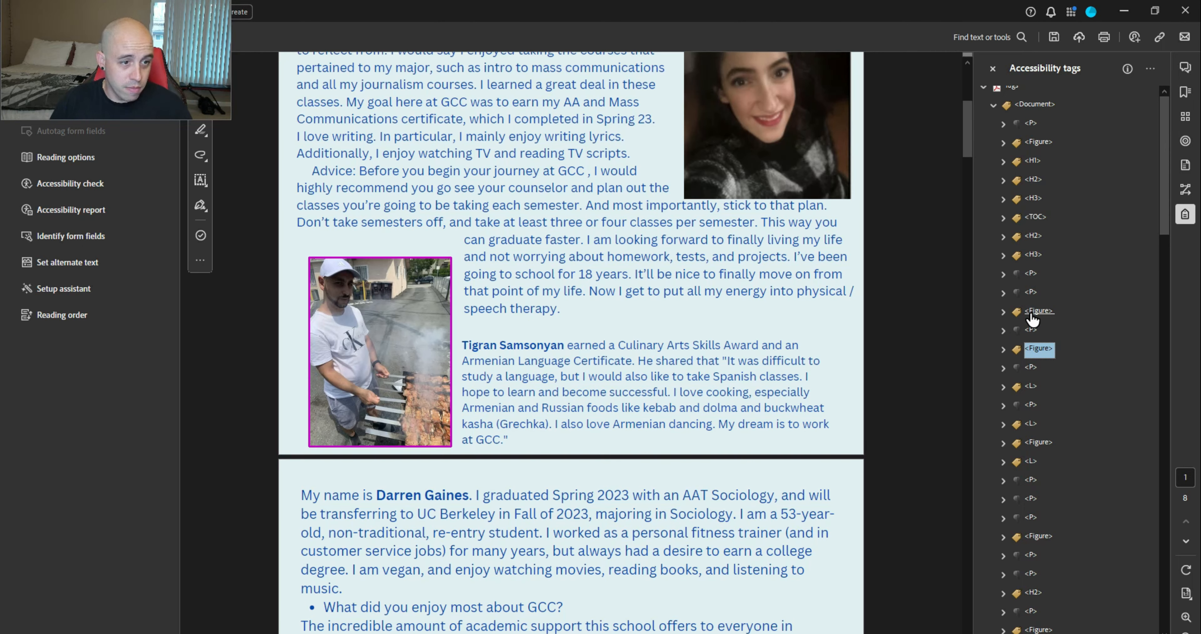
key("Up")
key("Up")
key("Up")
key("Up")
key("Up")
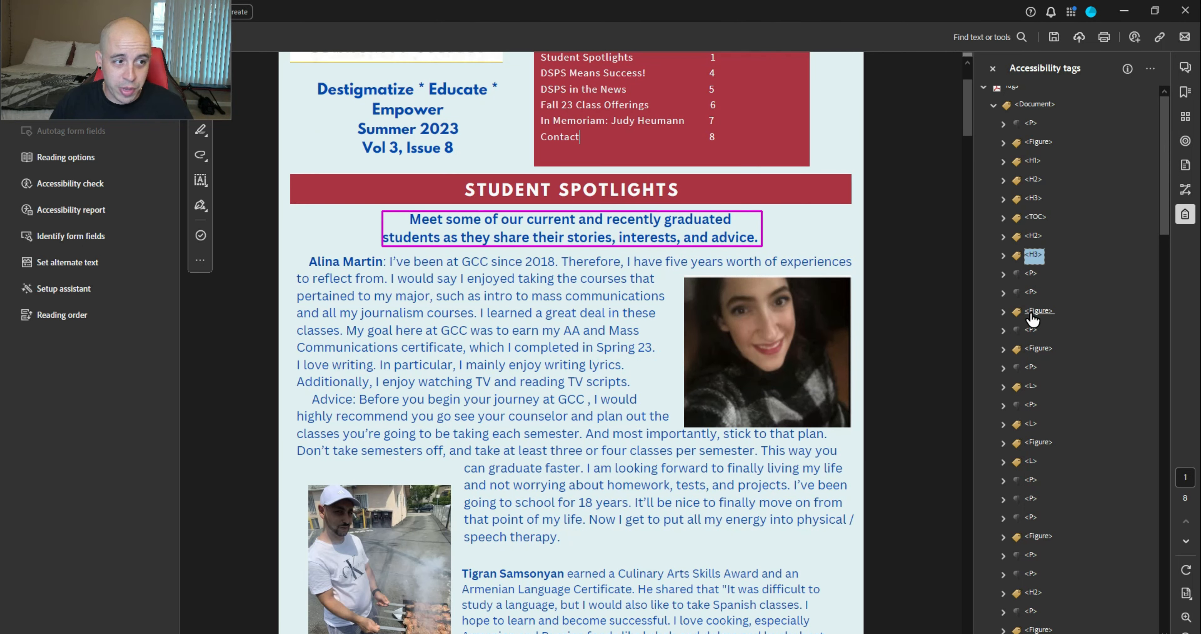
key("Down")
key("Down")
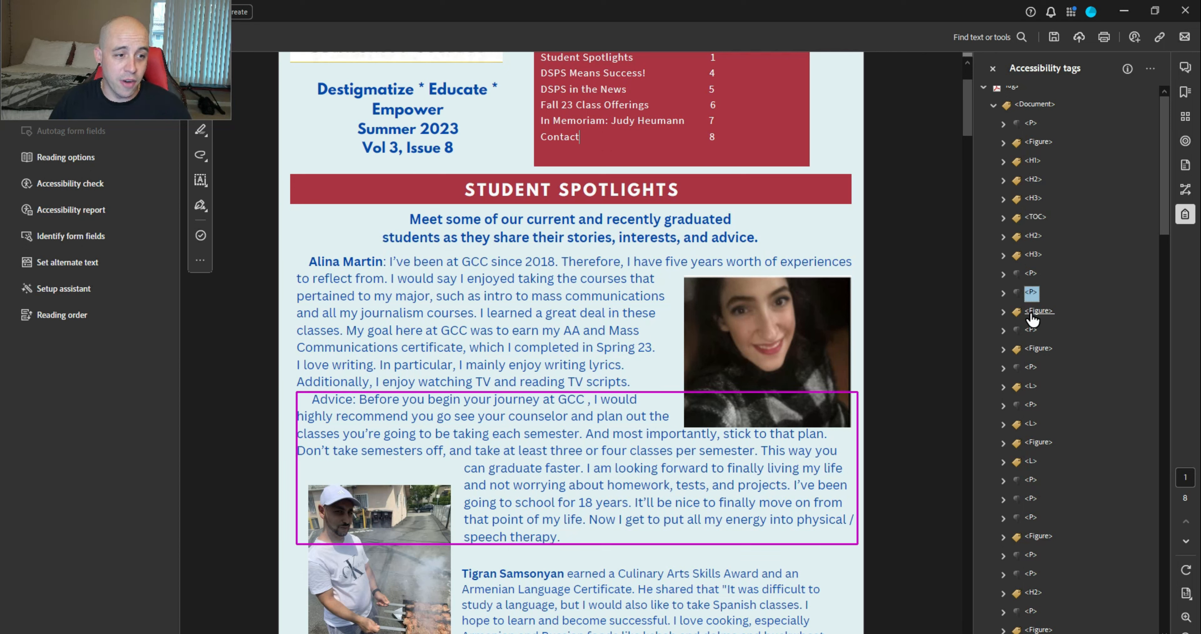
left_click(1038, 310)
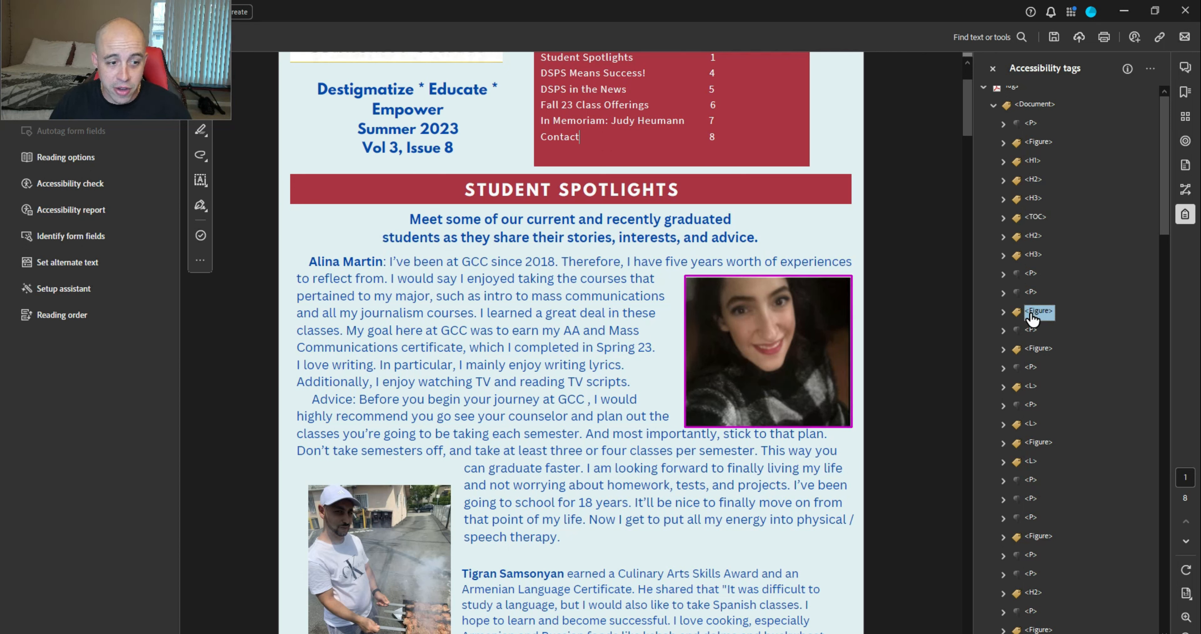
key("Down")
key("Down")
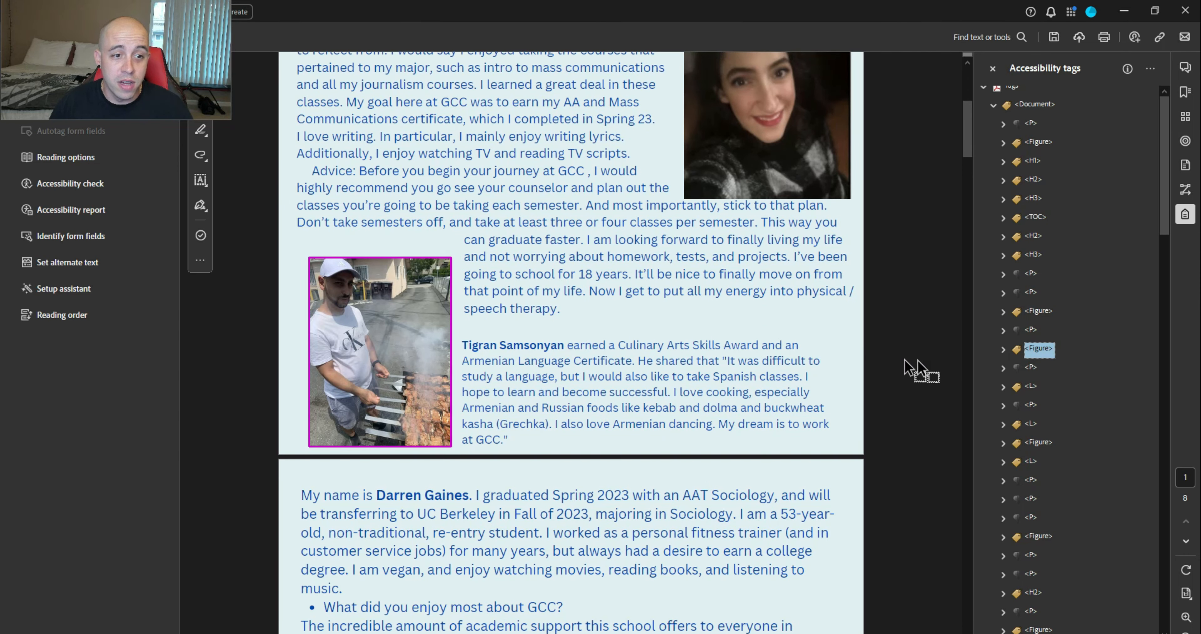
Give the second student photo's Figure tag the student's first name as alternate text
right_click(1041, 355)
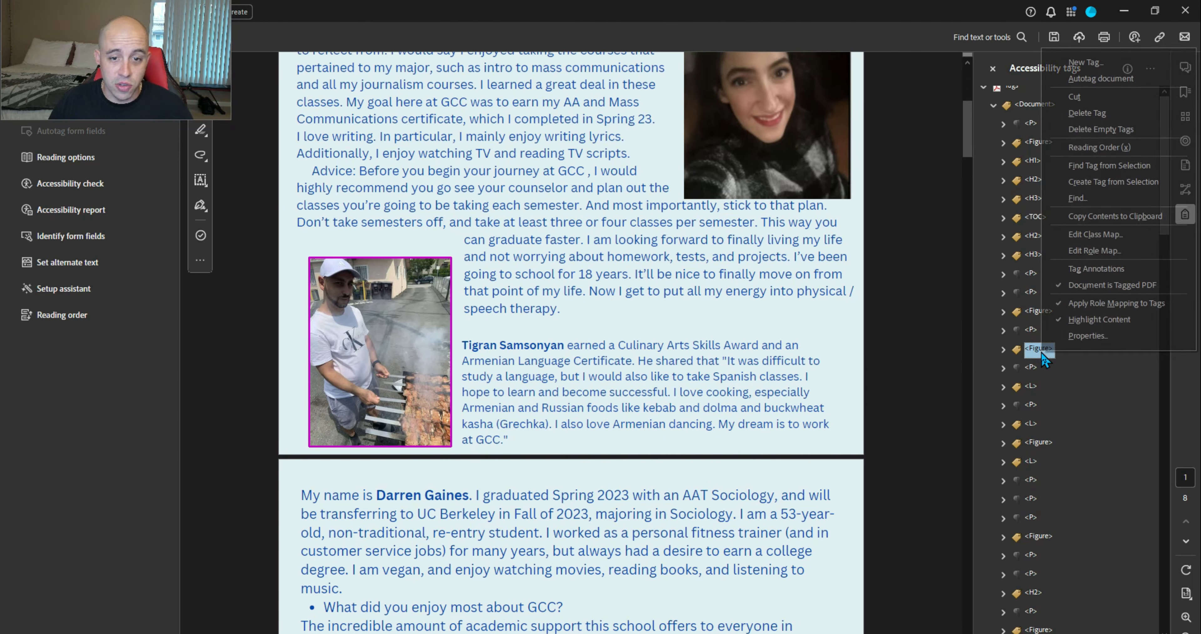
left_click(1080, 339)
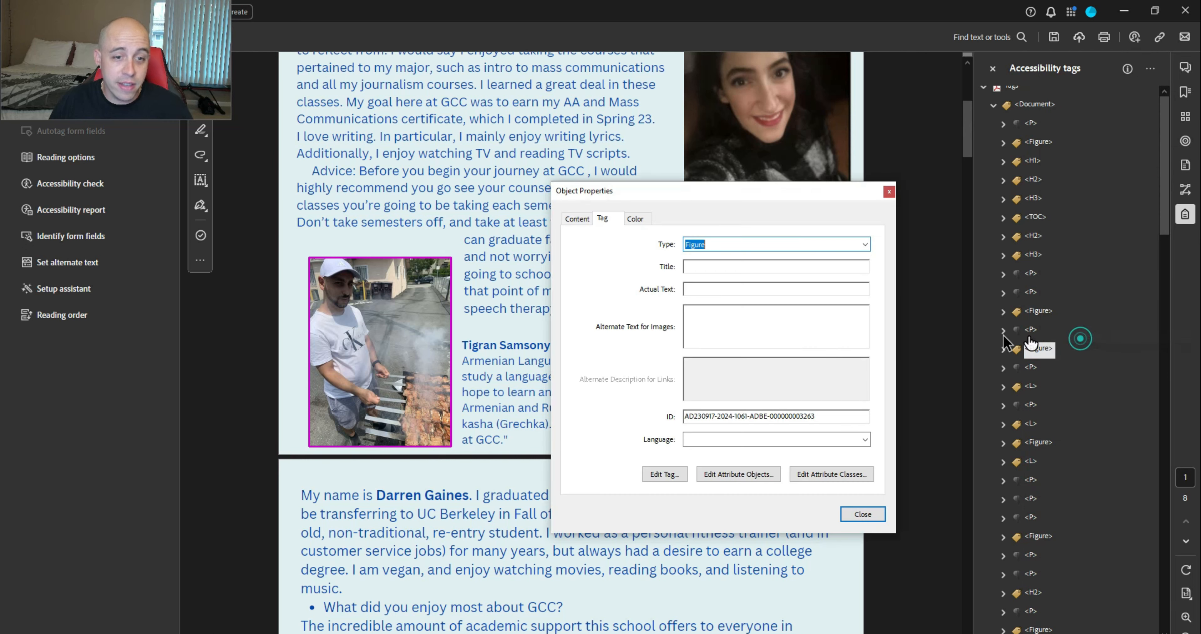
left_click(747, 329)
left_click_drag(648, 192, 736, 181)
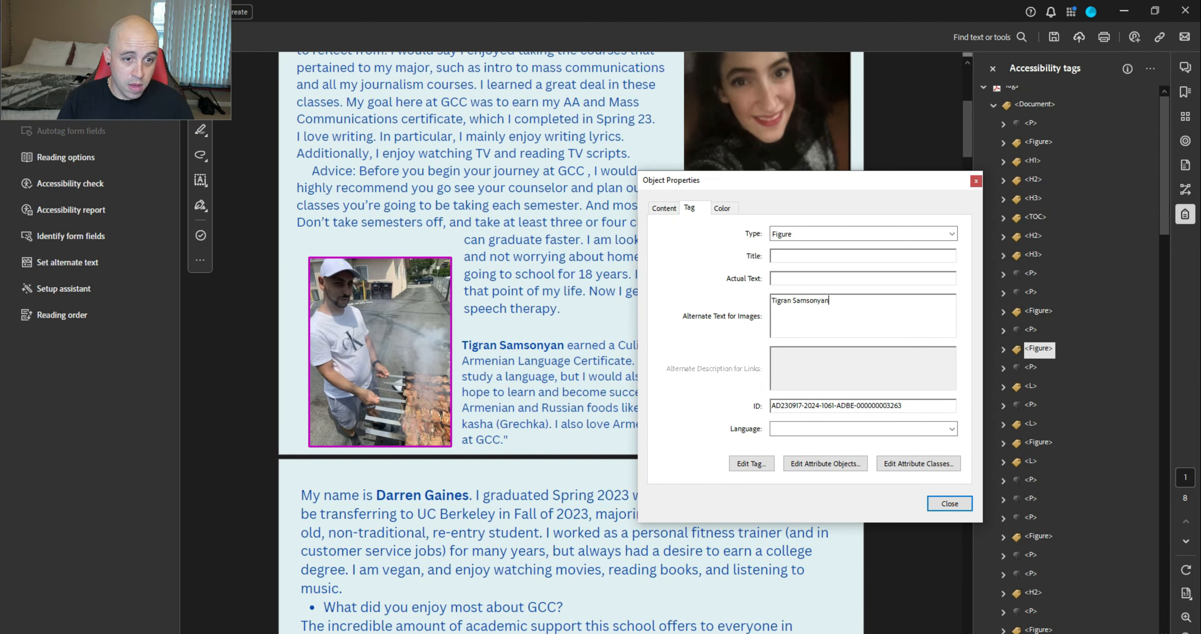
left_click(949, 503)
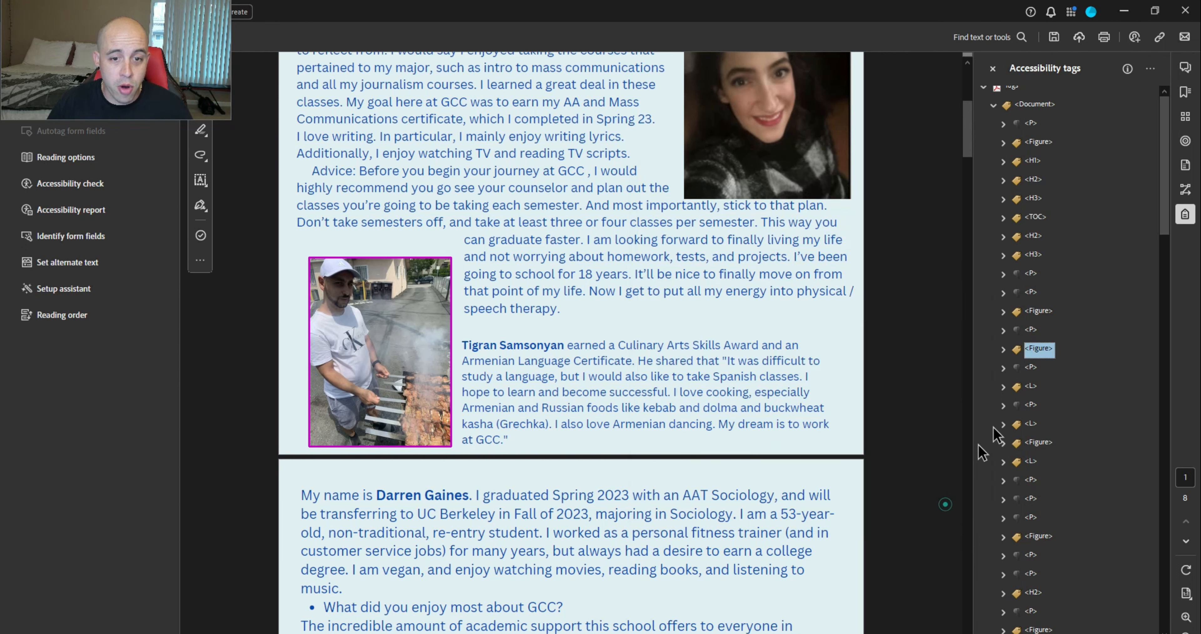
Step through the graduate story's paragraph, list and Figure tags around the closing quote
left_click(1034, 366)
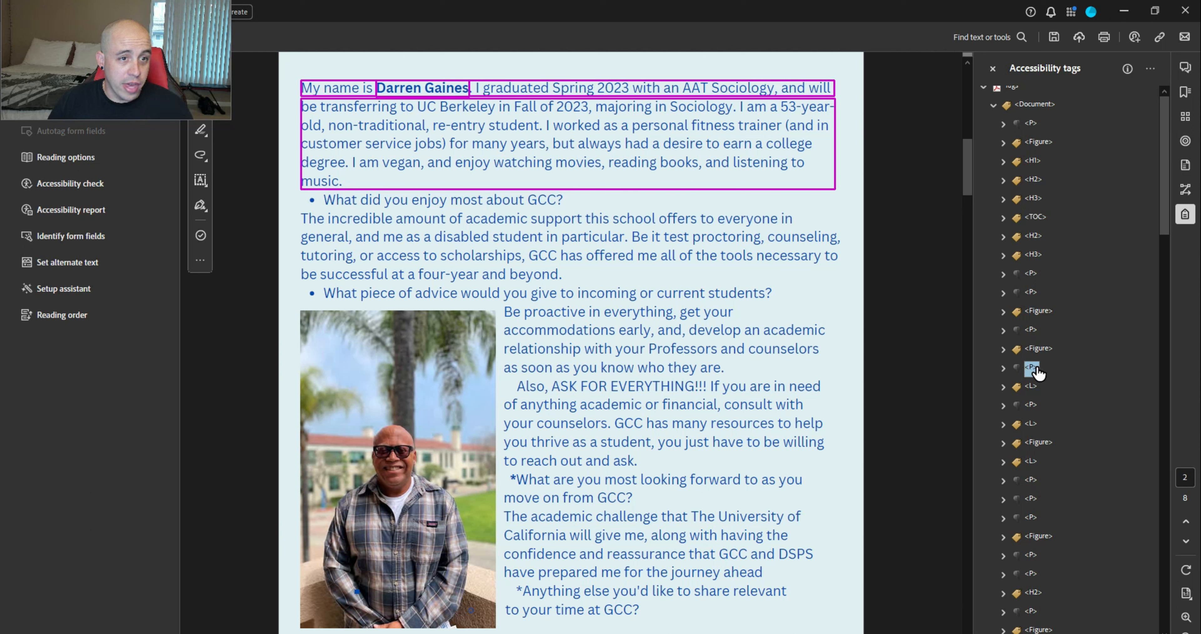
key("Down")
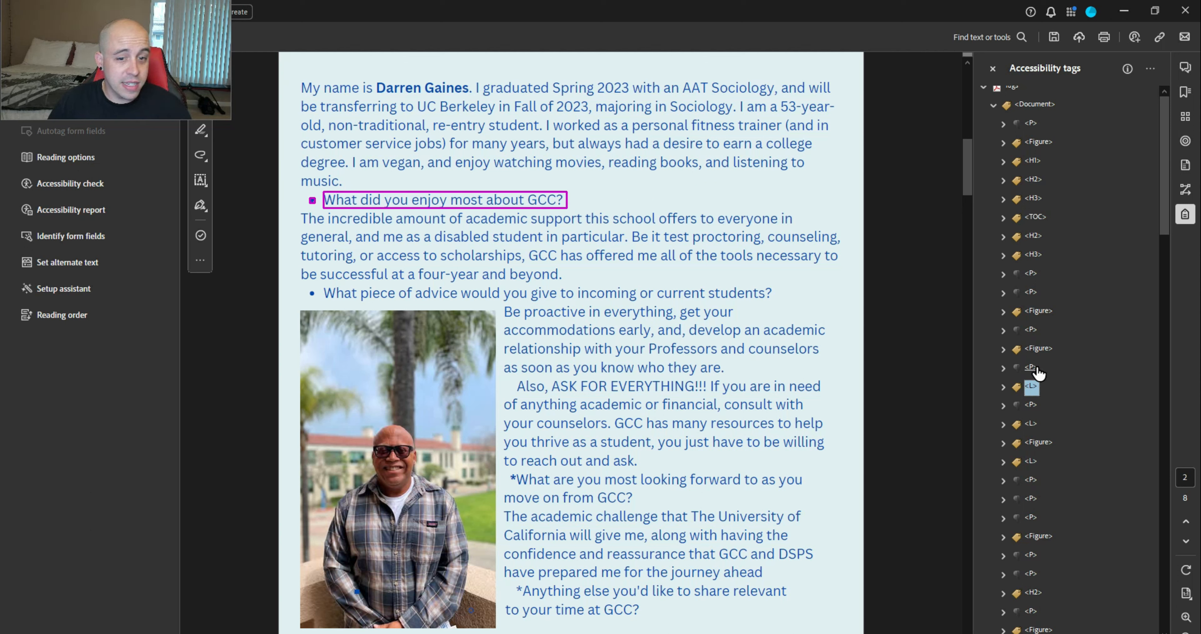
key("Down")
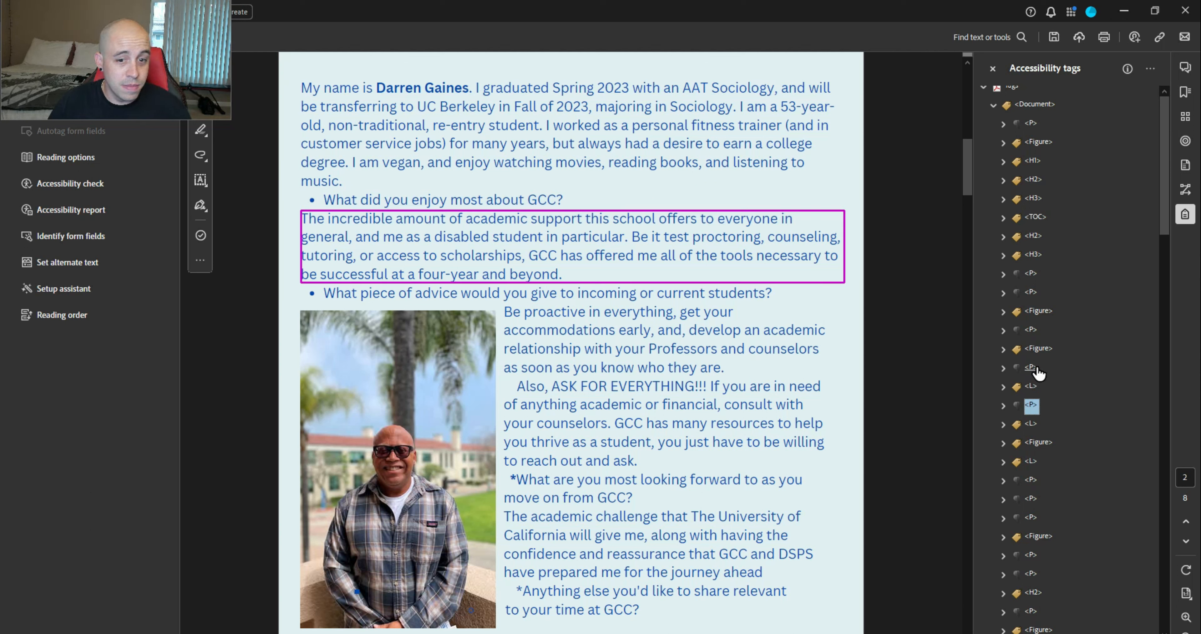
key("Down")
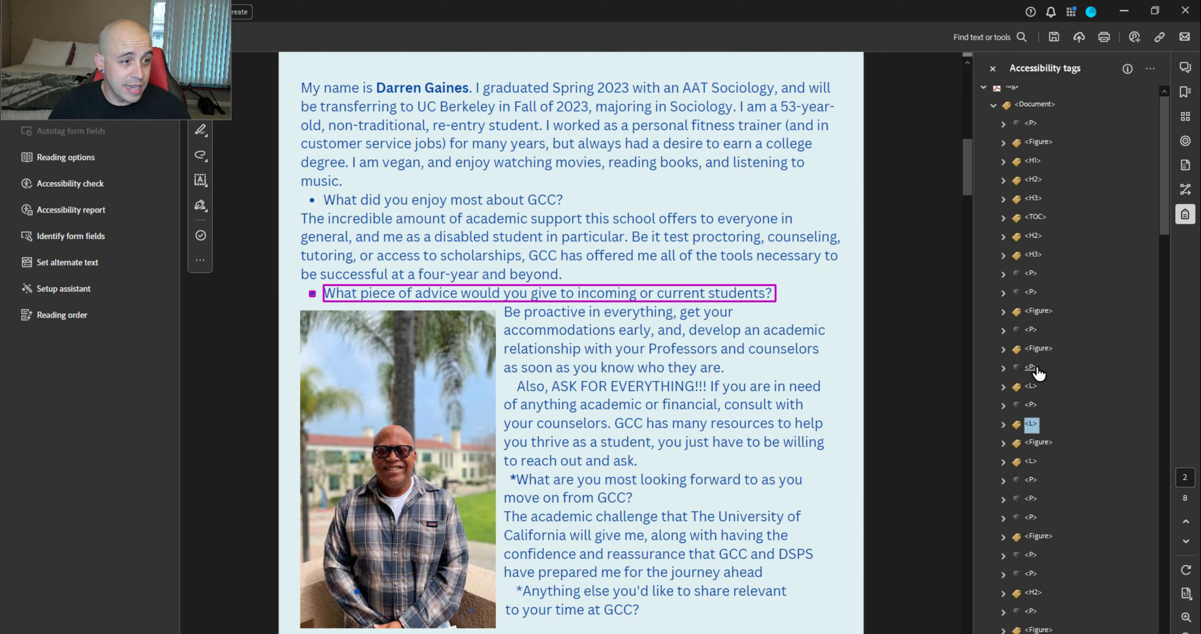
key("Down")
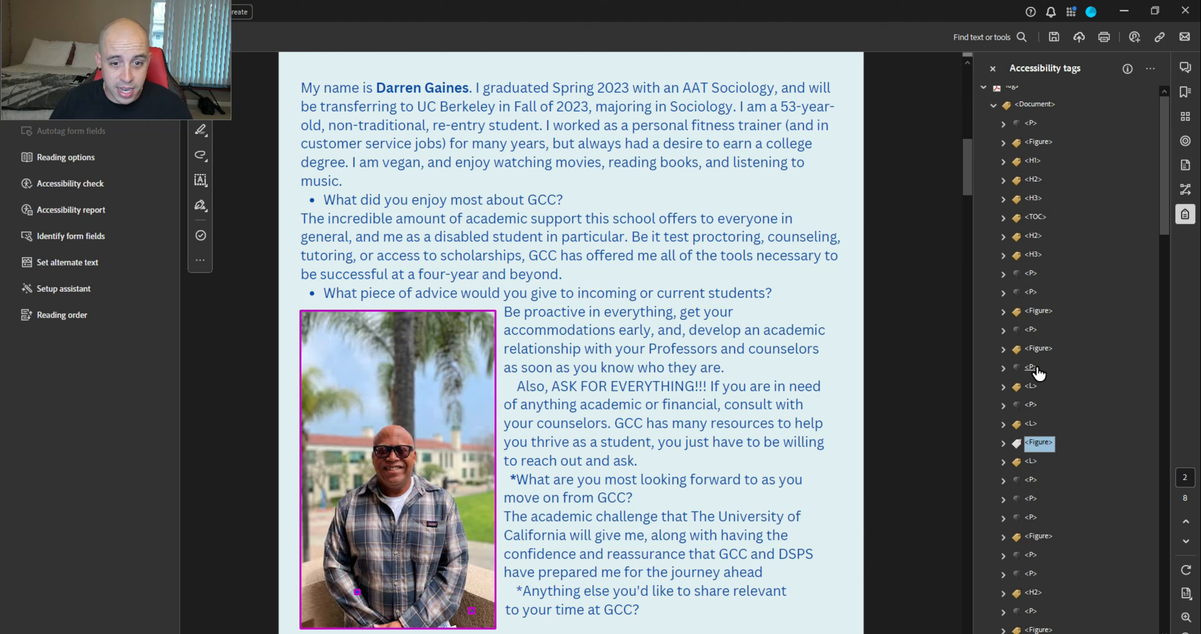
key("Down")
key("Down")
key("Down")
key("ctrl+v")
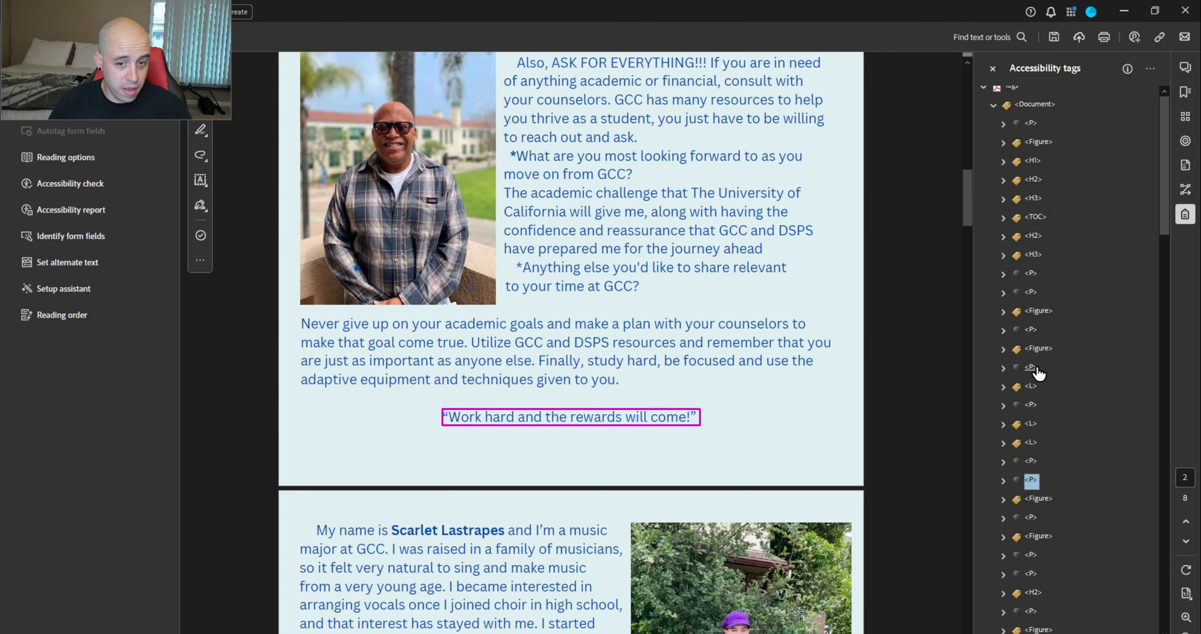
key("Up")
key("Up")
key("Up")
Expand the answers L tag and inspect its LI items and their bodies
key("Down")
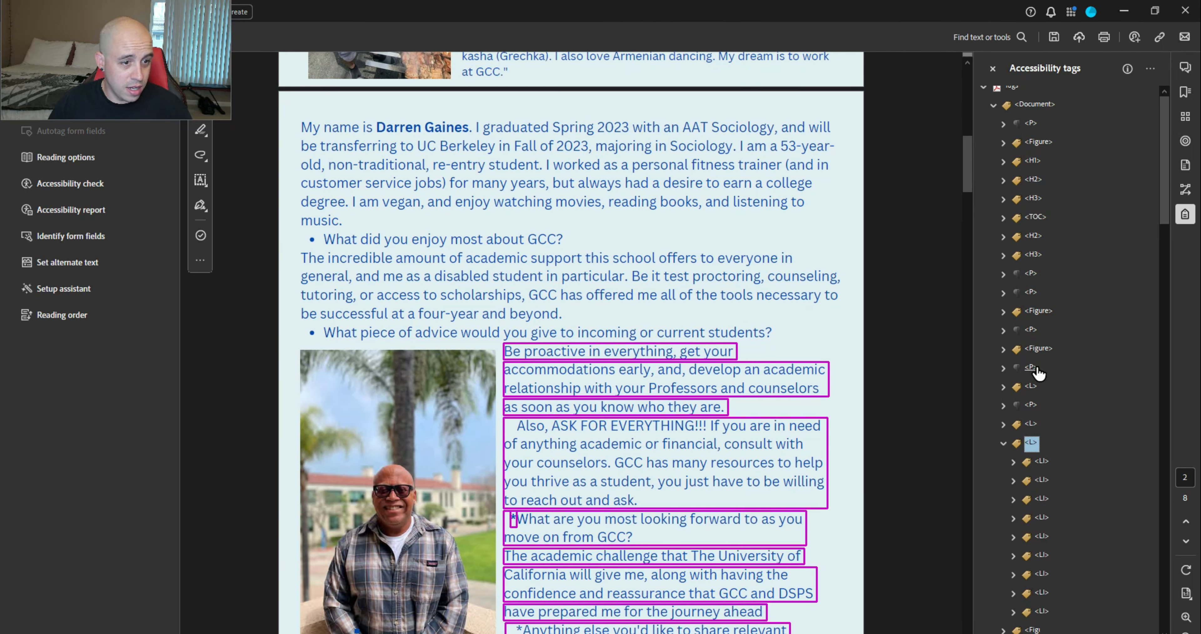
key("Right")
key("Down")
key("Down")
key("Down")
key("Down")
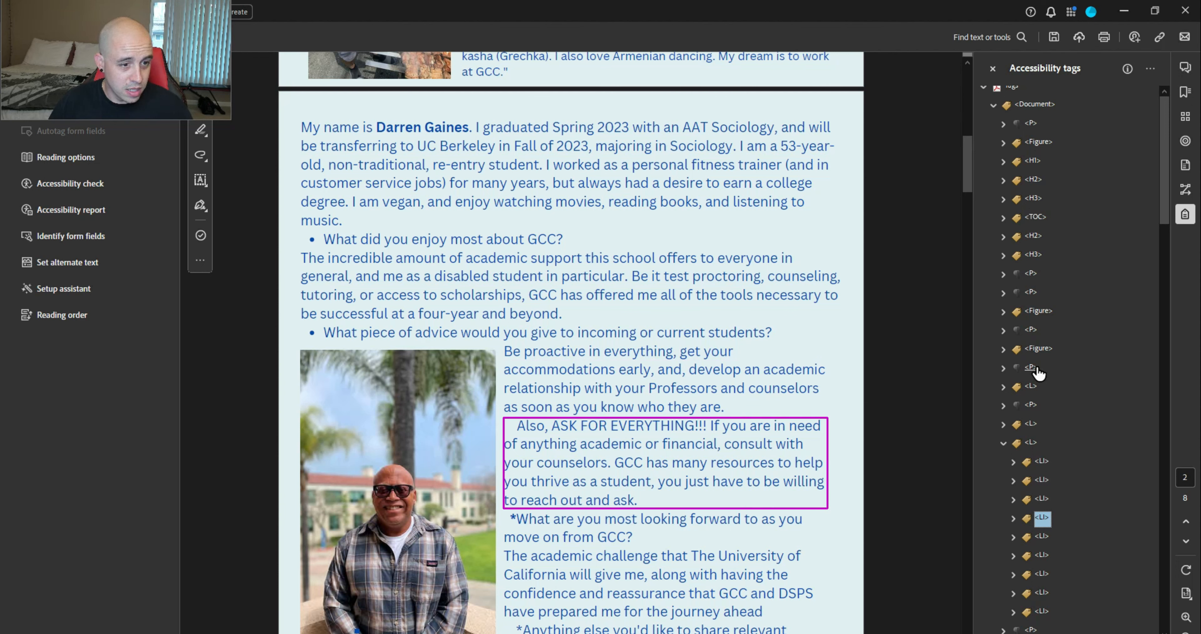
key("Down")
key("Down")
key("Down")
key("Down")
key("Down")
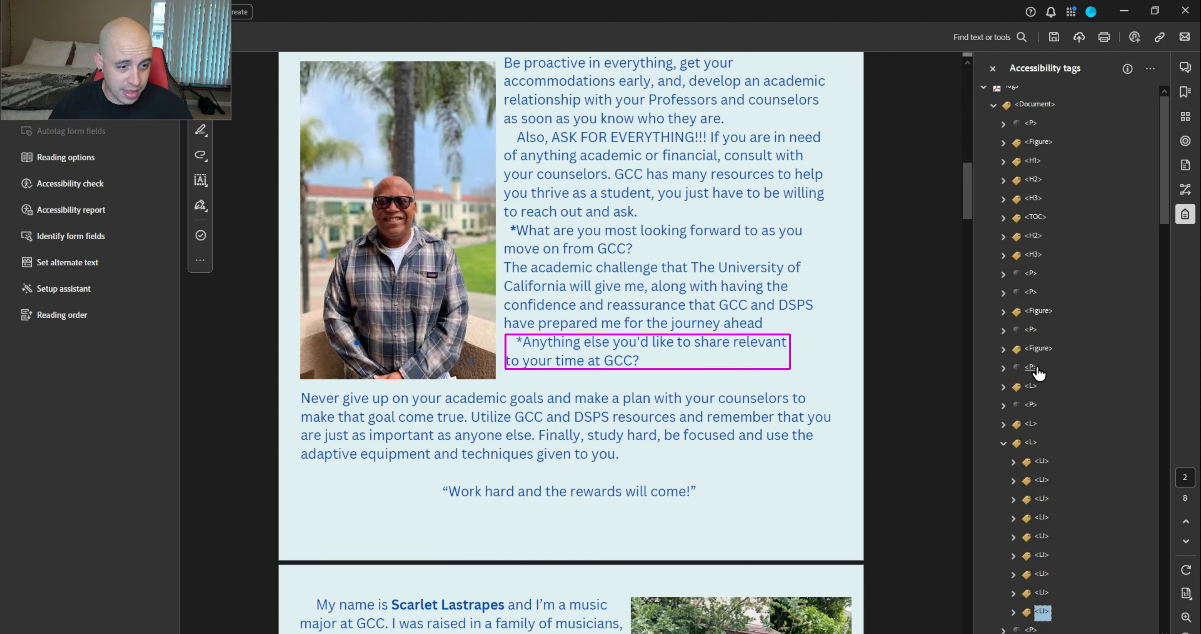
left_click(1011, 612)
scroll(1042, 468, "down", 3)
key("Up")
key("Up")
key("Up")
key("Up")
key("Up")
key("Up")
key("Up")
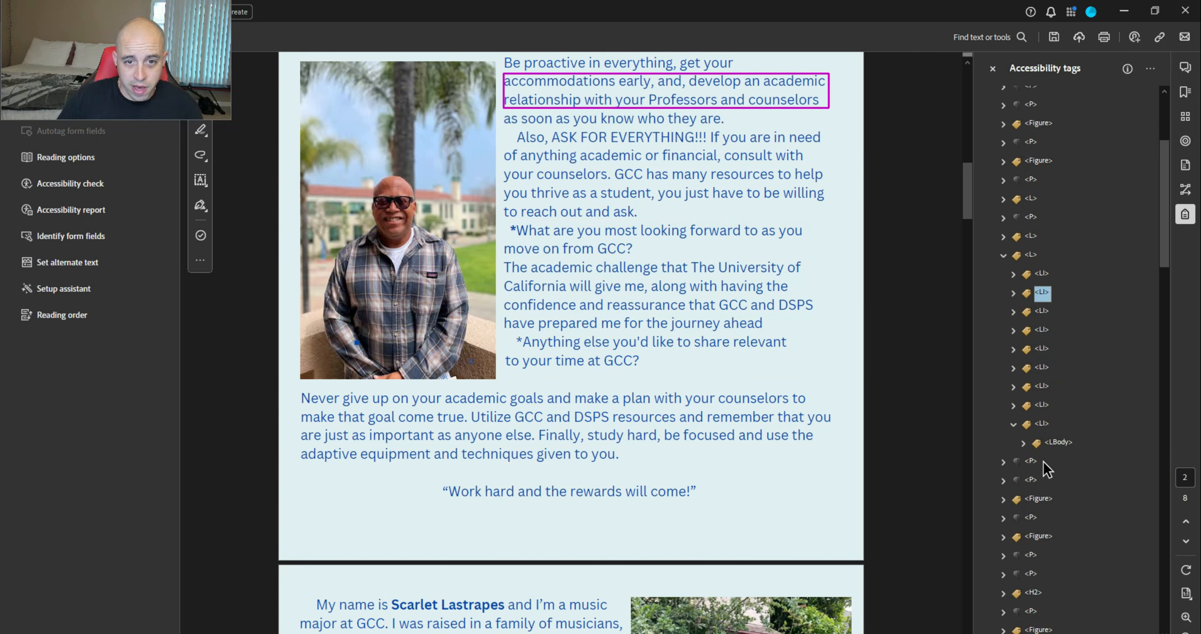
key("Left")
key("Left")
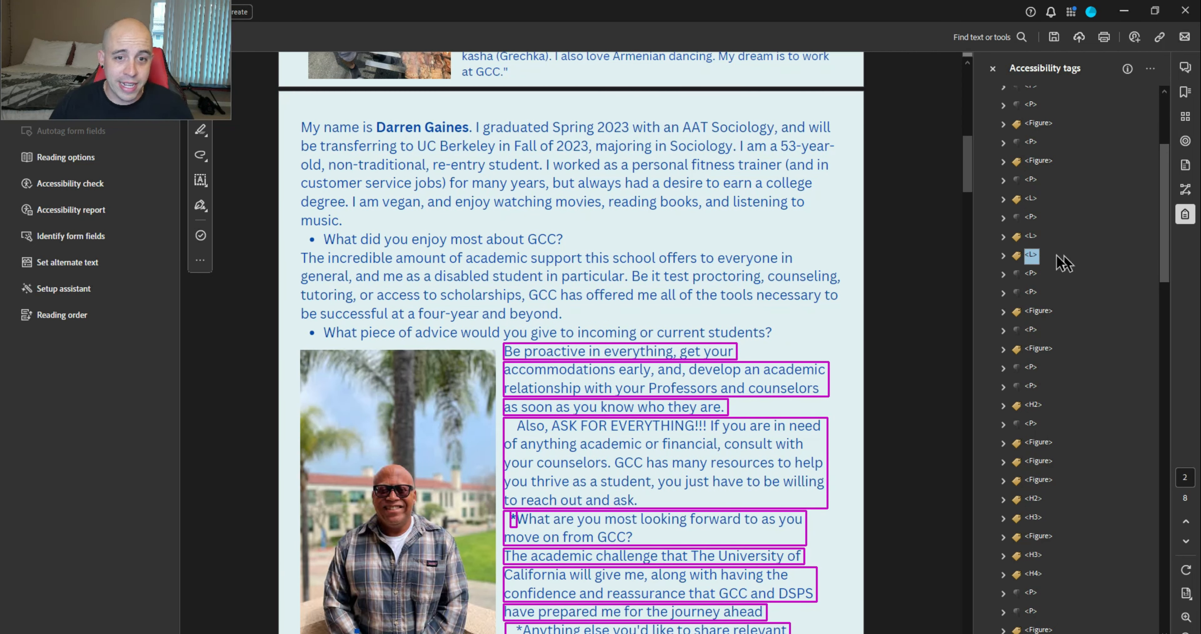
Expand the answers list and multi-select its LBody items through the 'have prepared me' body
left_click(1003, 256)
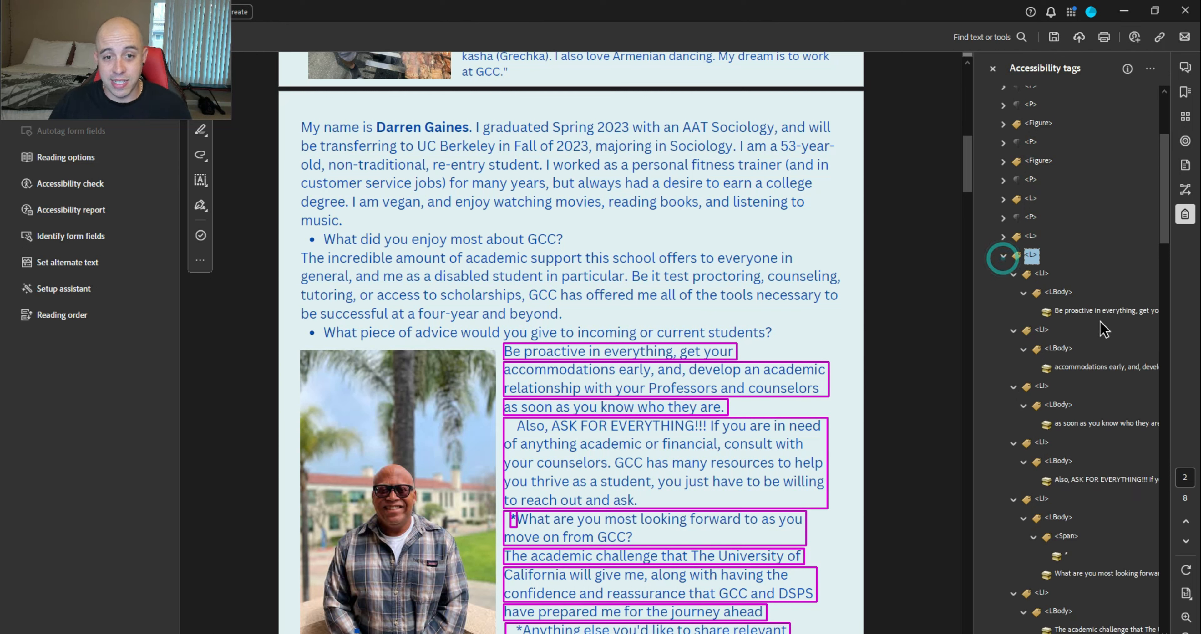
left_click(1058, 292)
left_click(1058, 348, "ctrl")
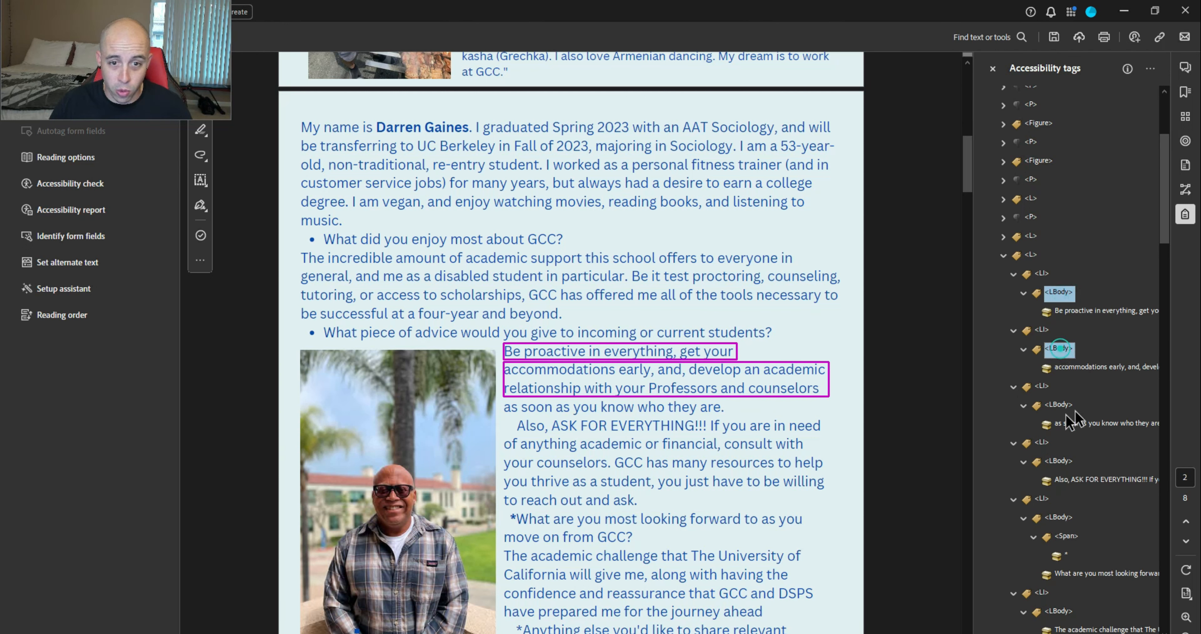
left_click(1057, 404, "ctrl")
left_click(1058, 461, "ctrl")
left_click(1059, 516, "ctrl")
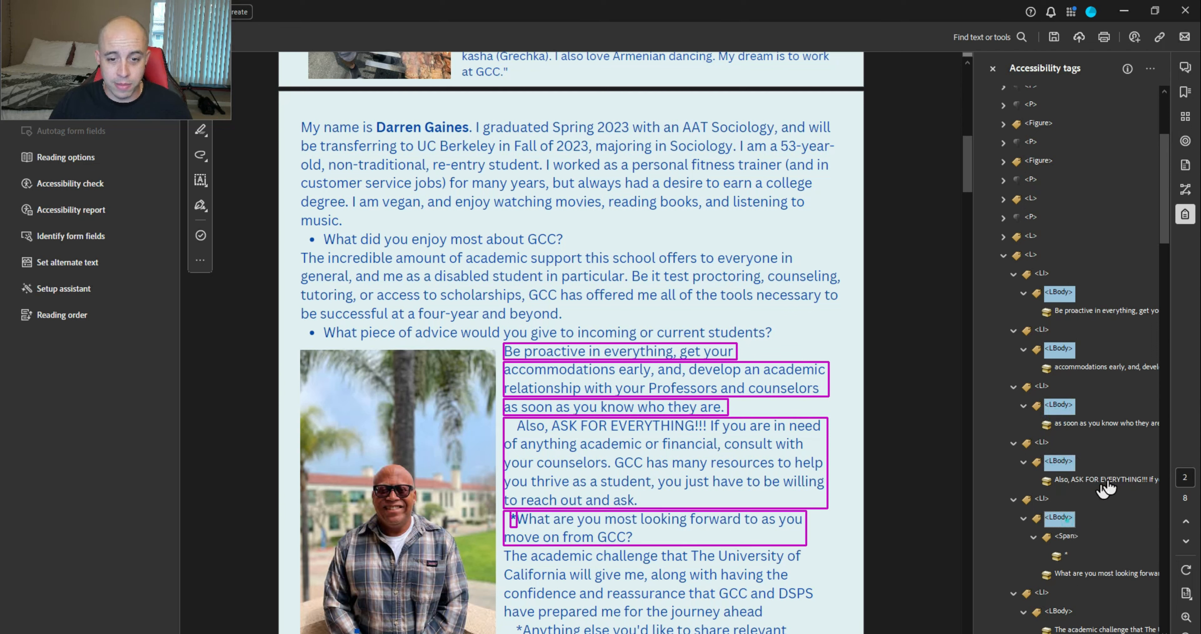
scroll(1067, 517, "down", 3)
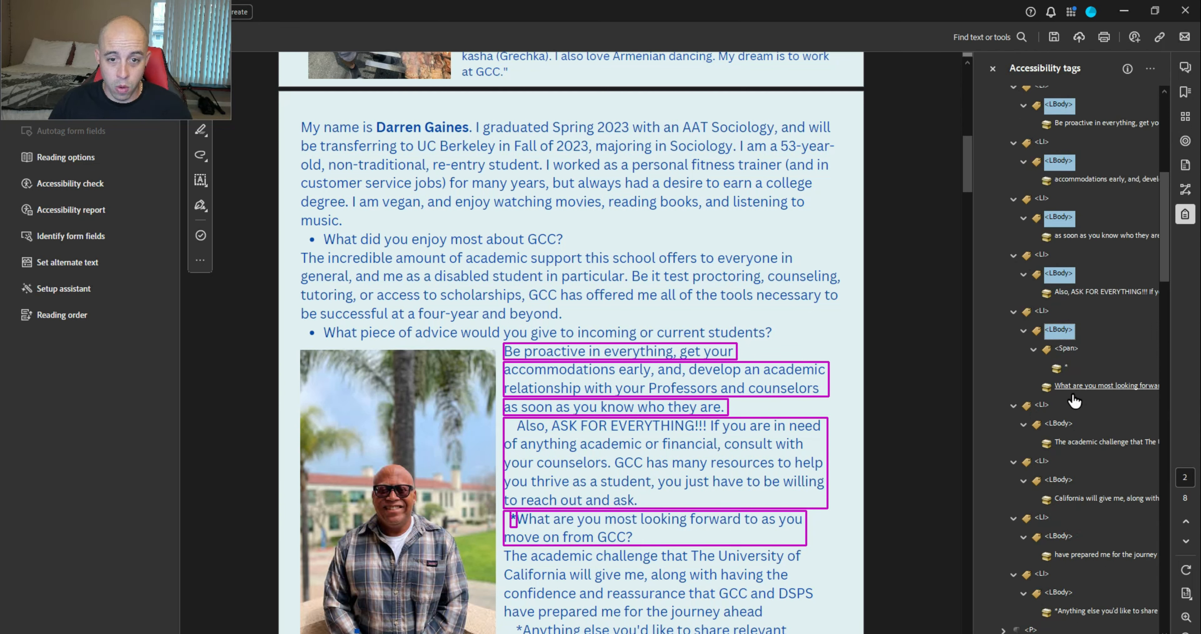
left_click(1058, 423, "ctrl")
left_click(1058, 479, "ctrl")
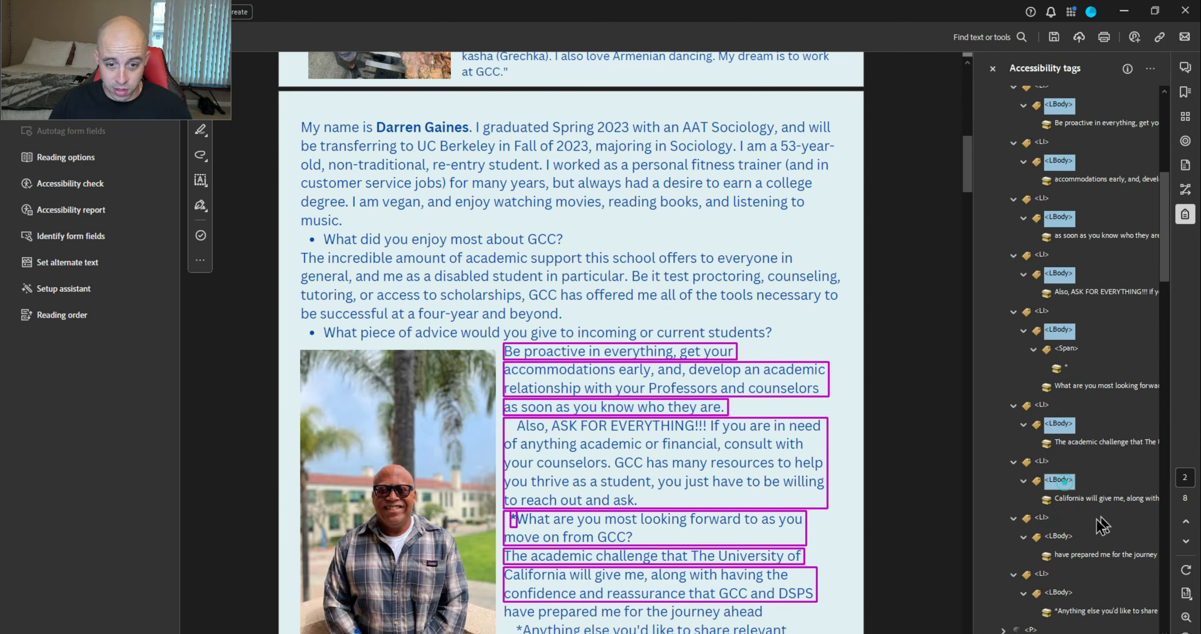
left_click(1059, 535, "ctrl")
scroll(1084, 526, "up", 5)
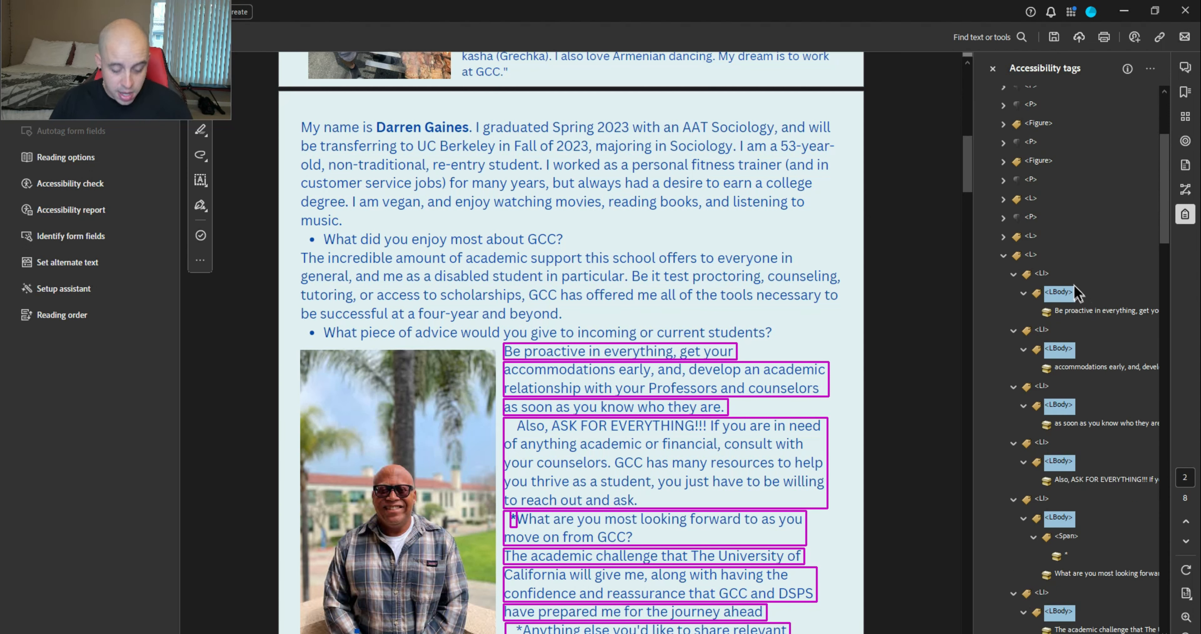
Select the full LBody range from the 'Anything else' body onward
left_click(1036, 239)
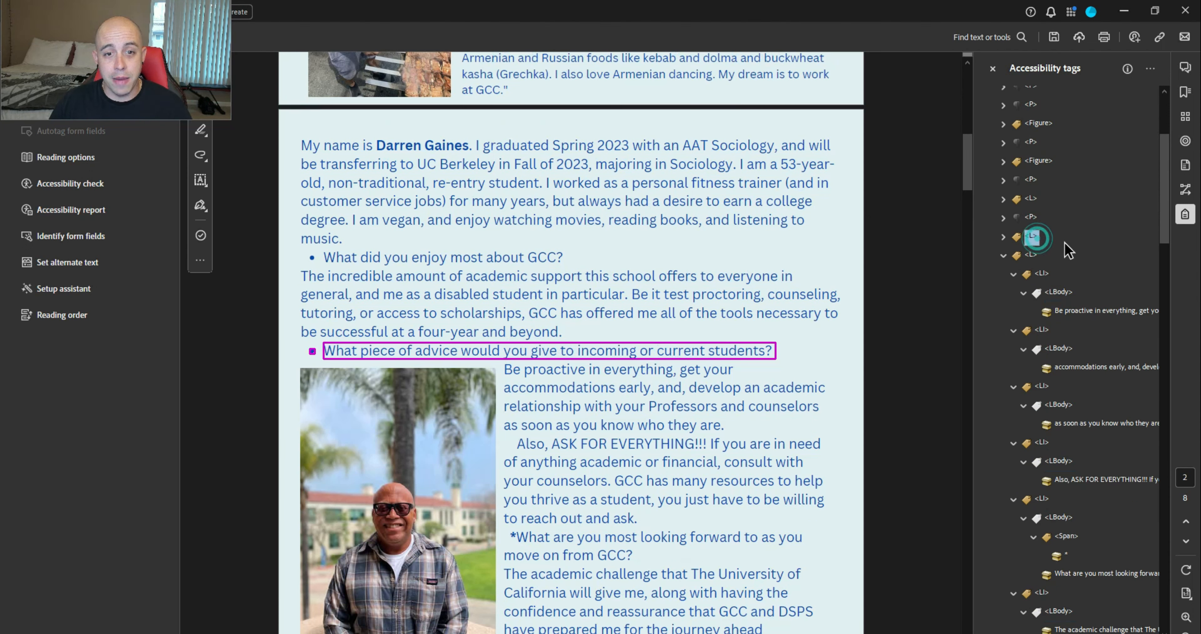
scroll(1026, 326, "down", 4)
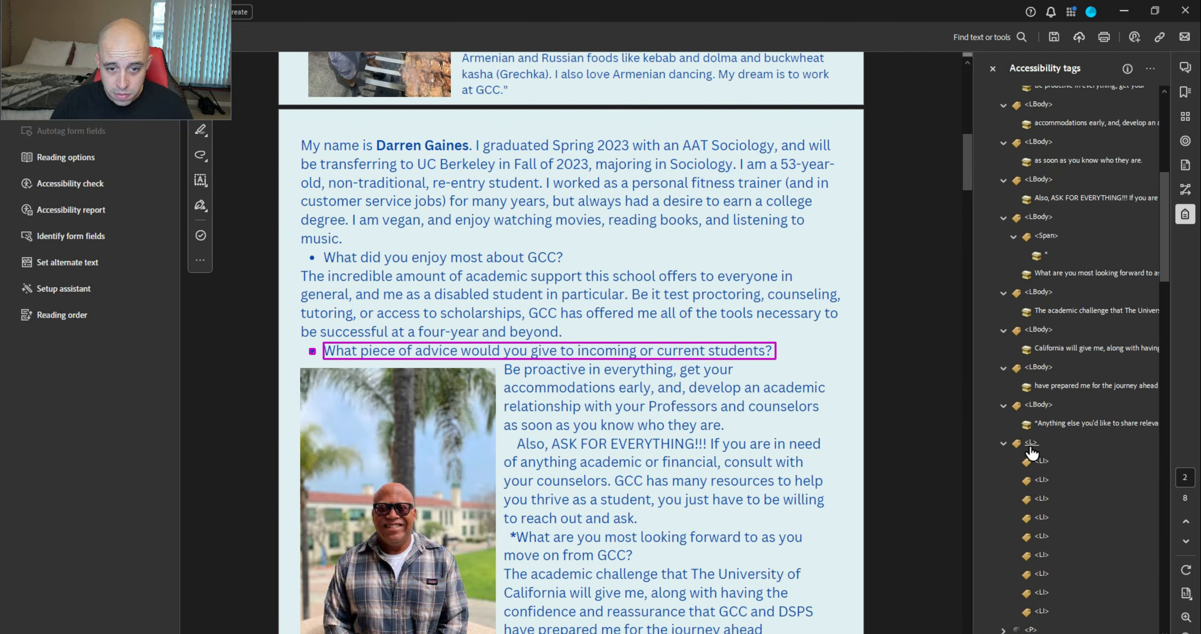
left_click(1034, 443)
left_click(1039, 405)
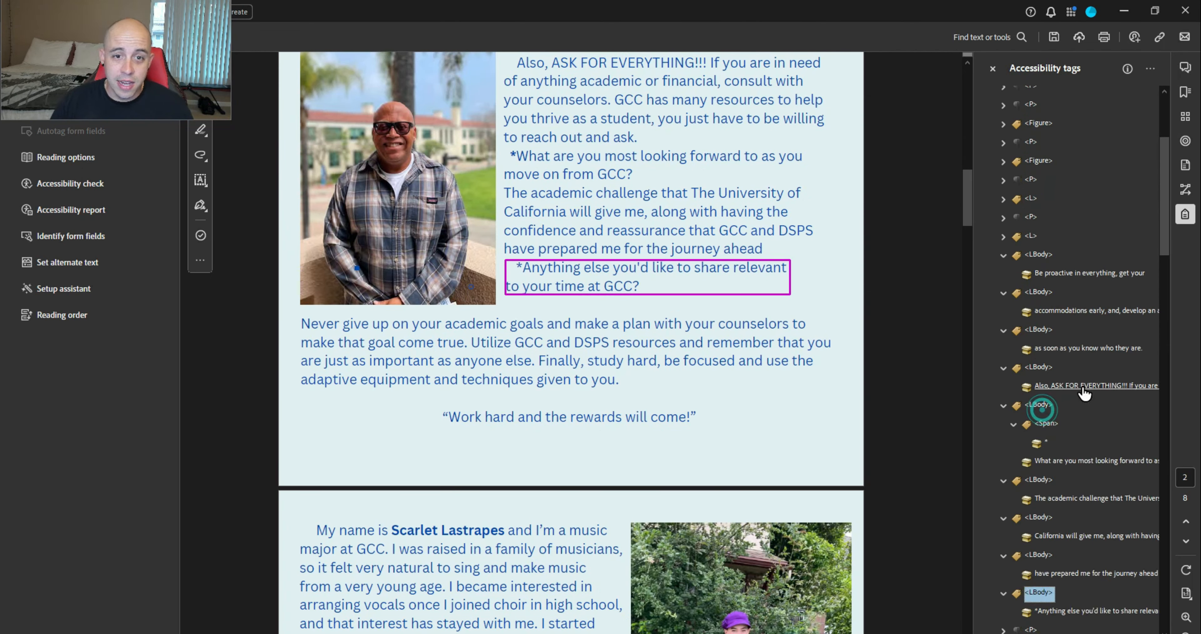
left_click(1039, 451, "shift")
scroll(1040, 459, "down", 4)
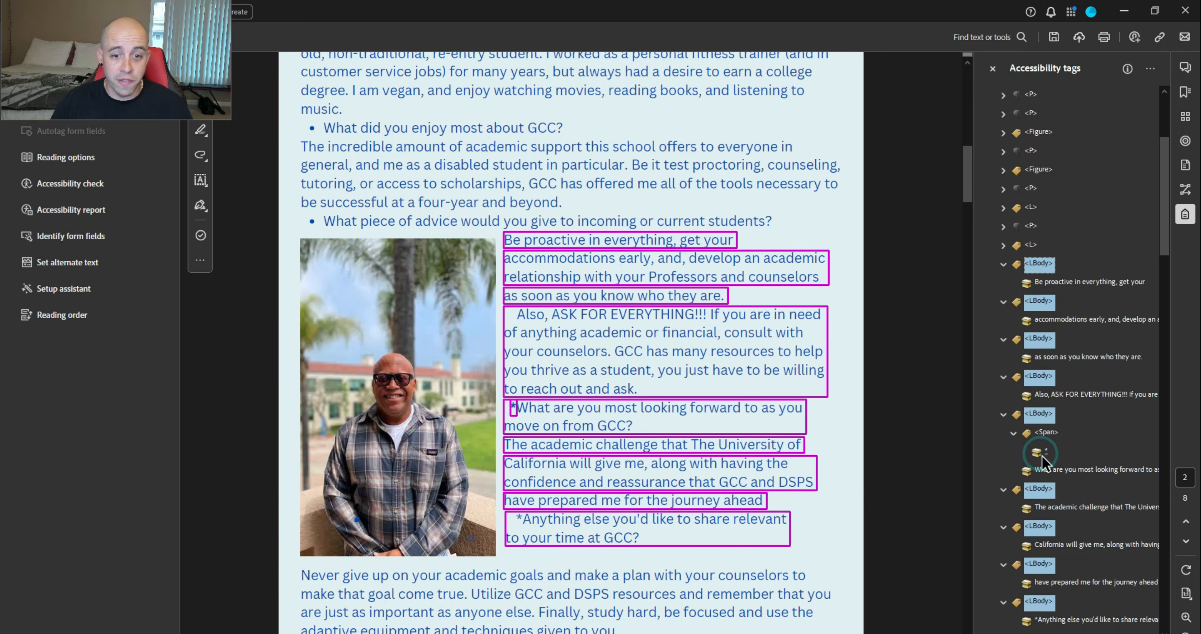
Change the selected list-item bodies' tag type to P
right_click(1046, 263)
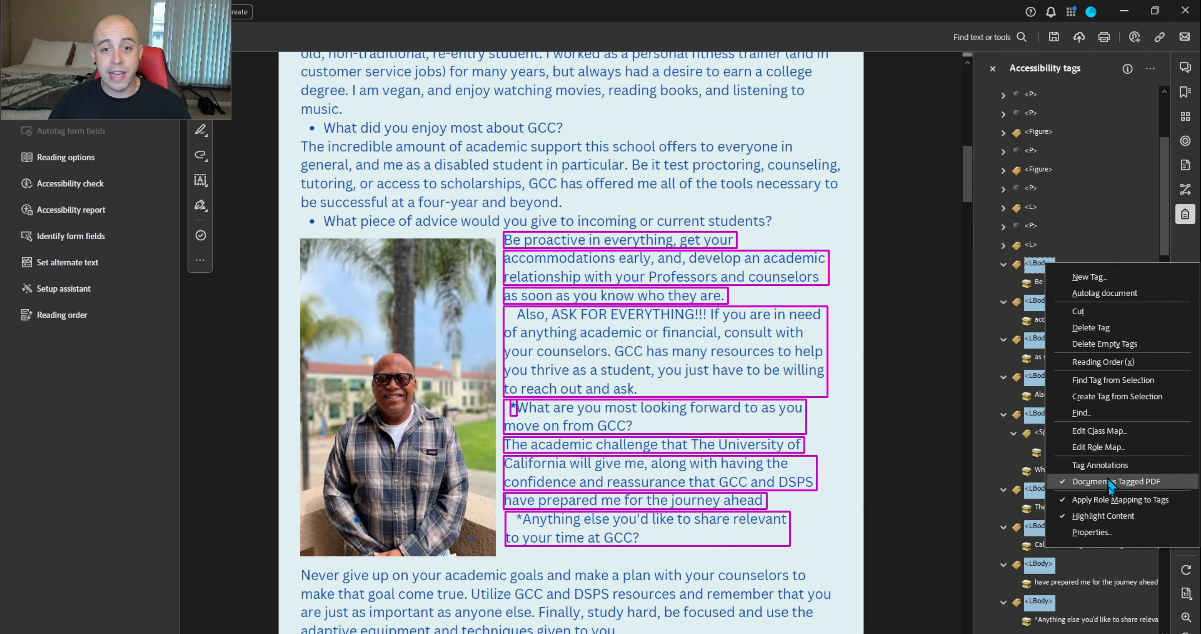
left_click(1126, 532)
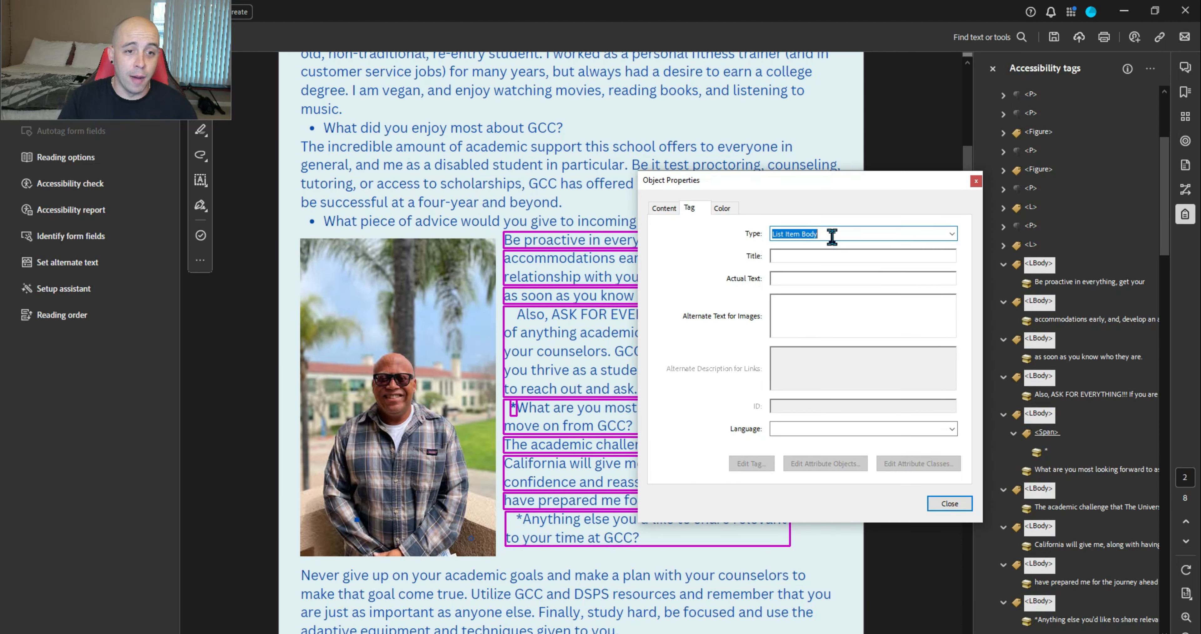
type("P")
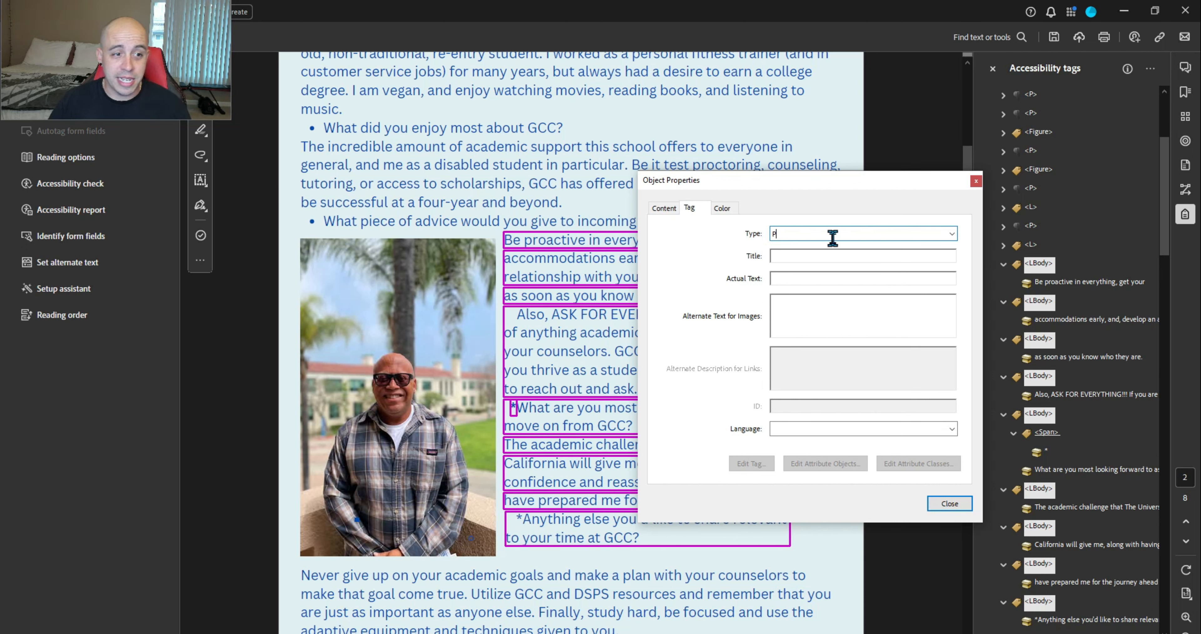
left_click(950, 503)
Merge the 'as soon as', California and 'have prepared me' lines into preceding paragraphs, deleting emptied tags
key("Down")
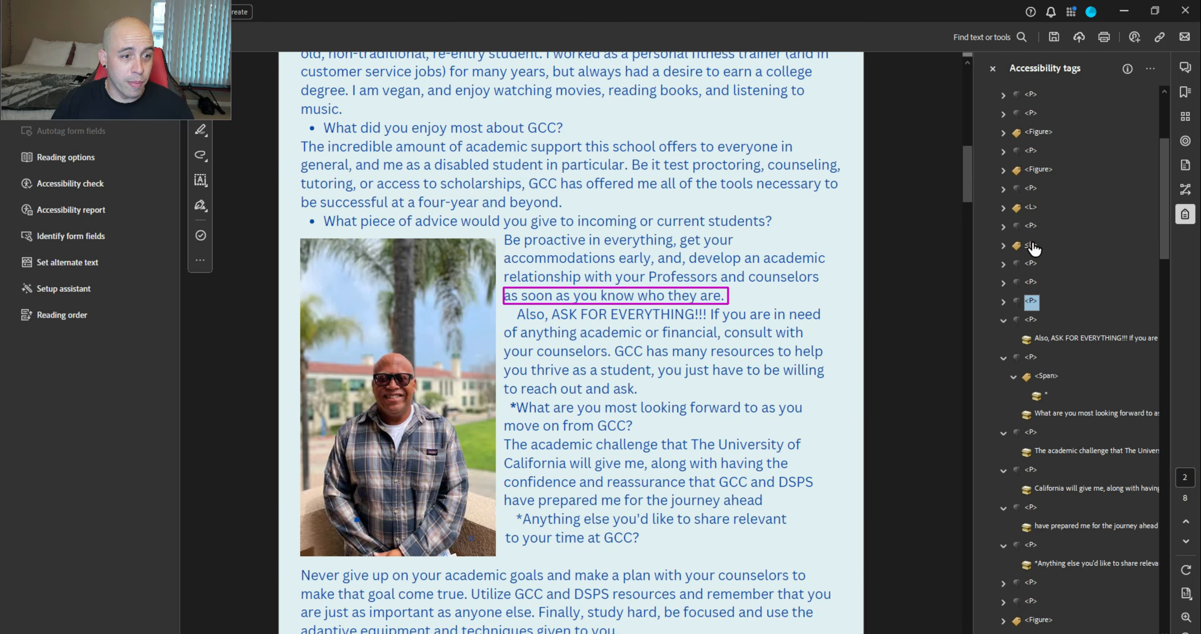
key("Right")
key("Right")
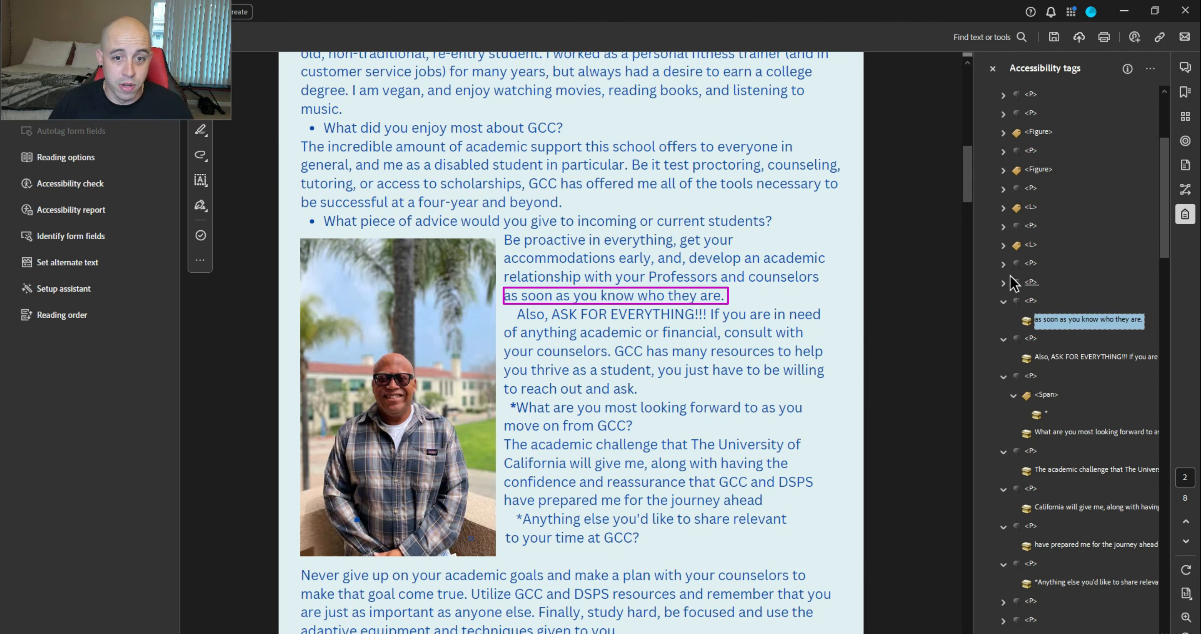
left_click(1003, 281)
mouse_move(1050, 341)
left_mouse_down()
mouse_move(1043, 311)
mouse_move(1061, 336)
left_mouse_up()
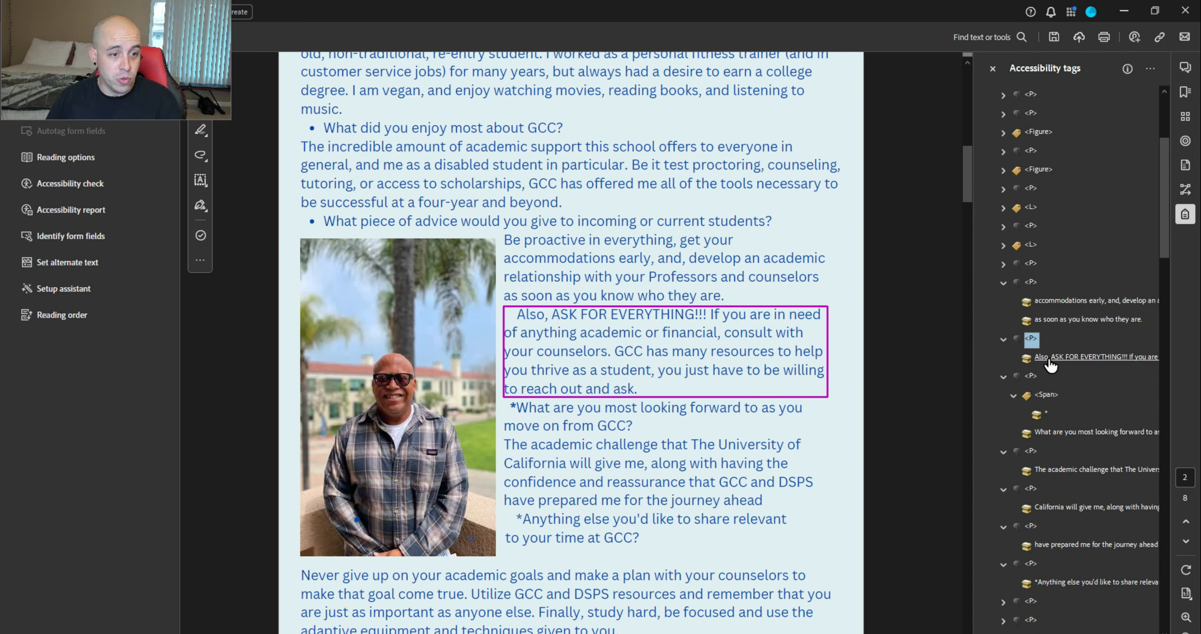
left_click_drag(1046, 506, 1043, 486)
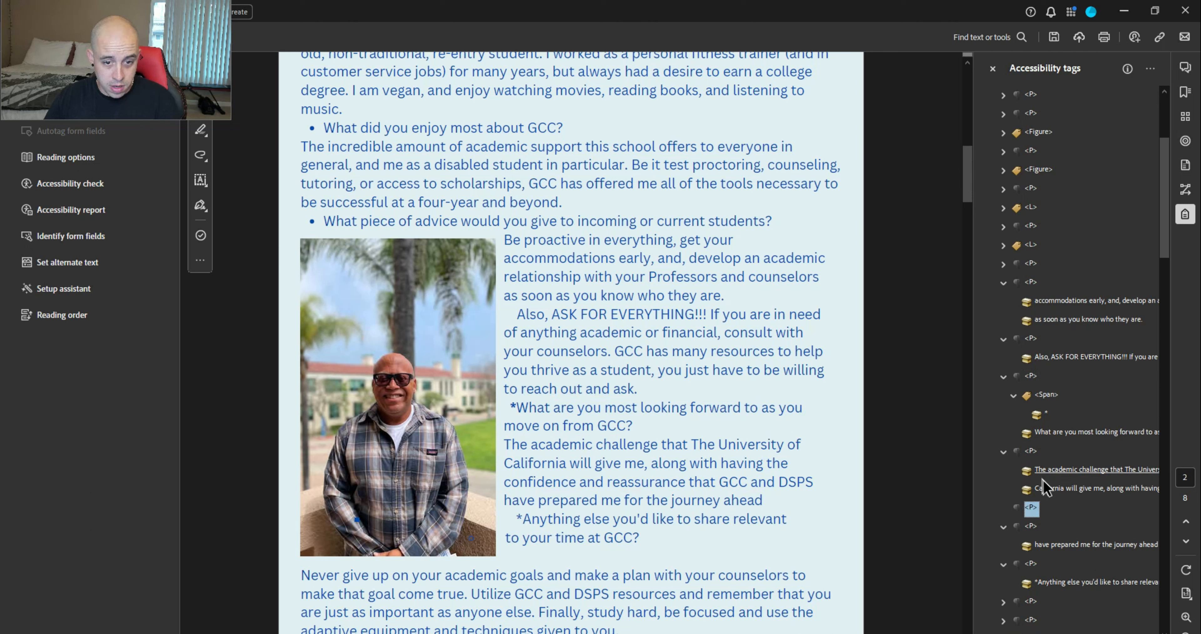
left_click(1046, 544)
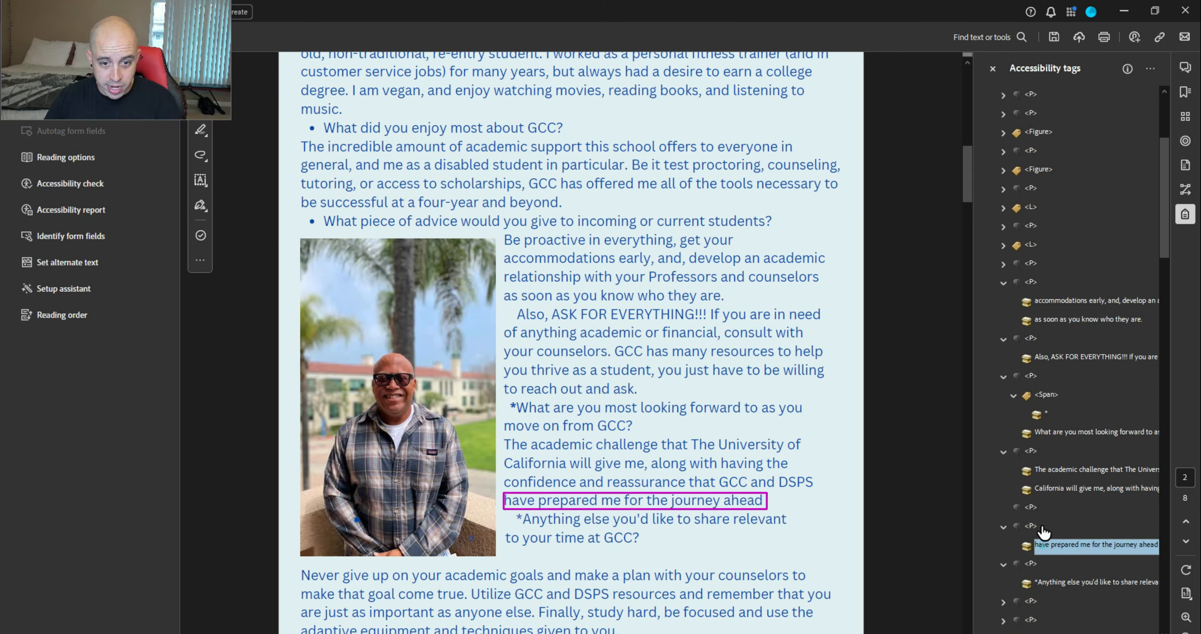
left_click_drag(1042, 526, 1036, 500)
left_click(1033, 525)
key("Delete")
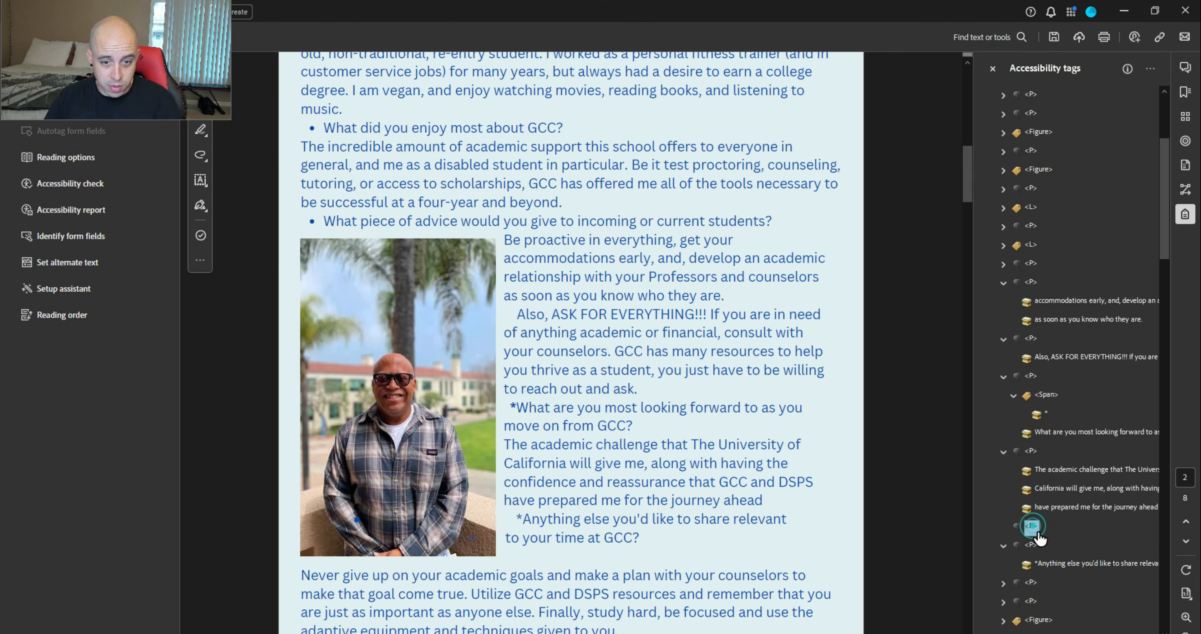
key("Delete")
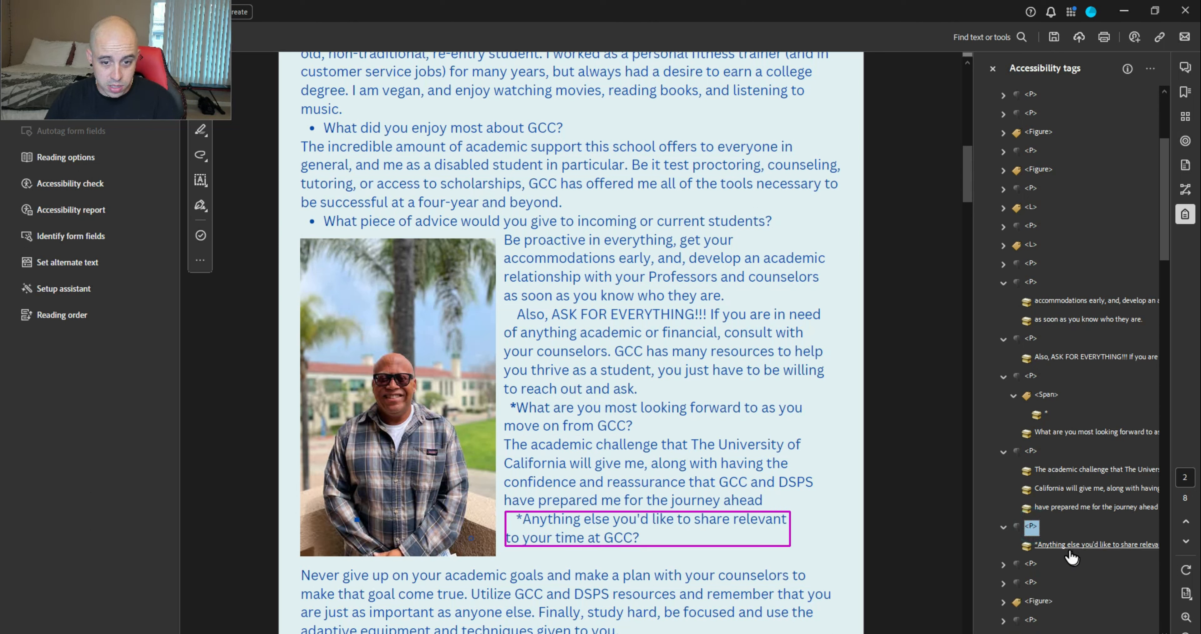
left_click(1103, 489)
Move the 'Be proactive in everything' text into the preceding P tag and delete the emptied tag
key("Left")
key("Up")
key("Left")
key("Up")
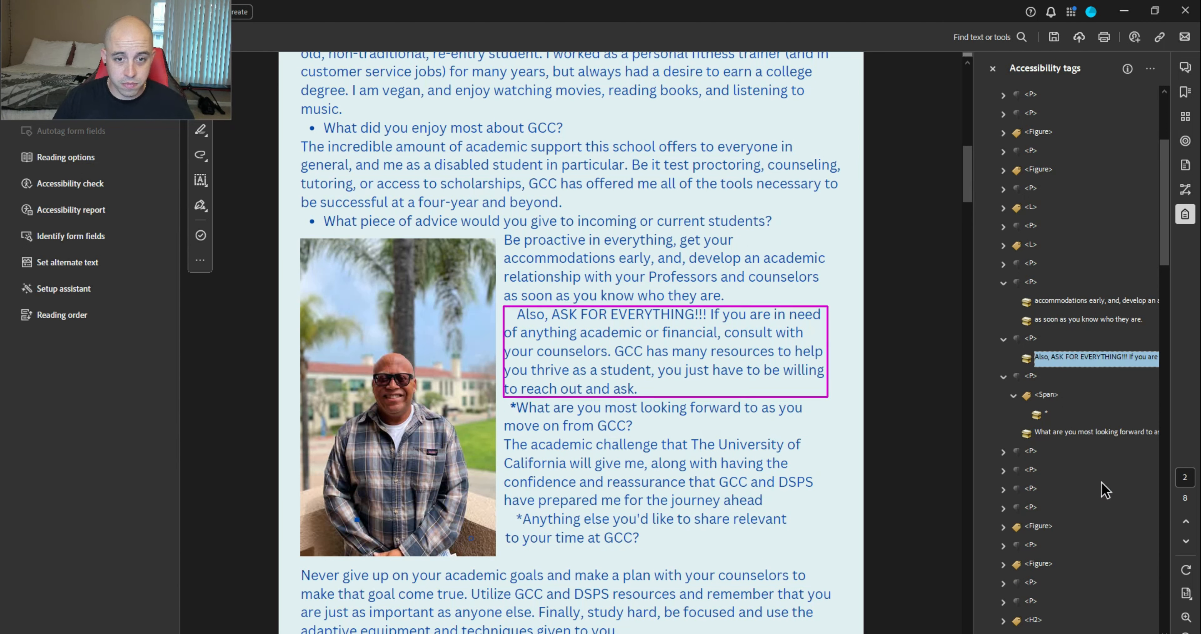
key("Down")
key("Left")
key("Up")
key("Left")
key("Left")
key("Up")
key("Left")
key("Left")
key("Right")
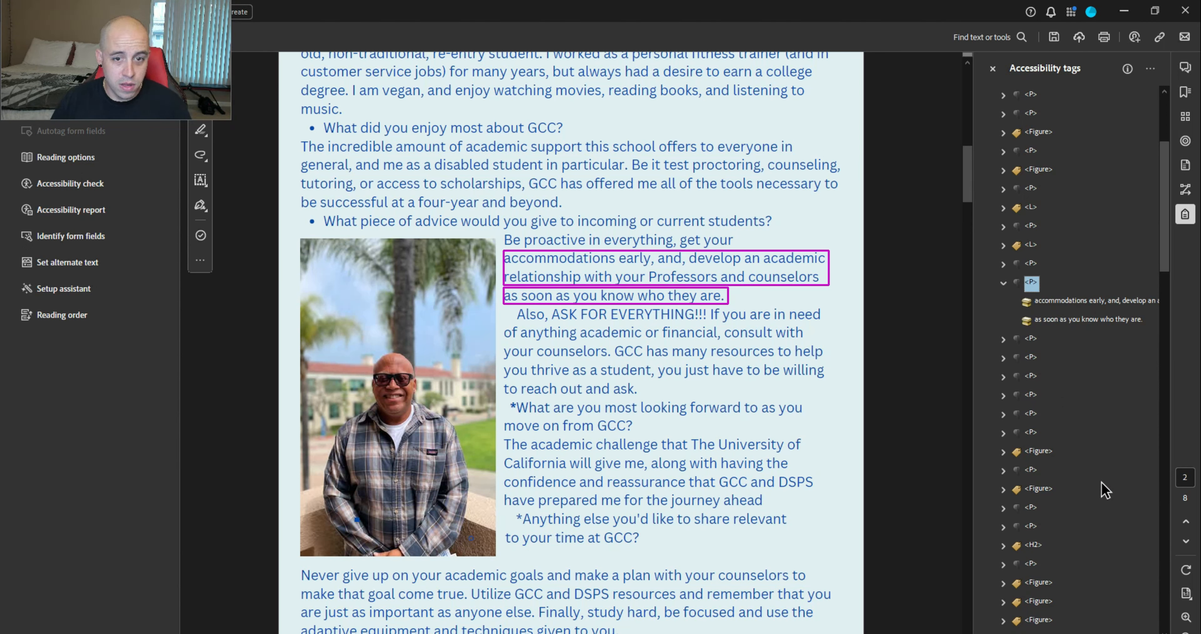
left_click_drag(1039, 309, 1036, 292)
key("Delete")
left_click(1034, 267)
key("Left")
key("Down")
key("Down")
key("Down")
key("Down")
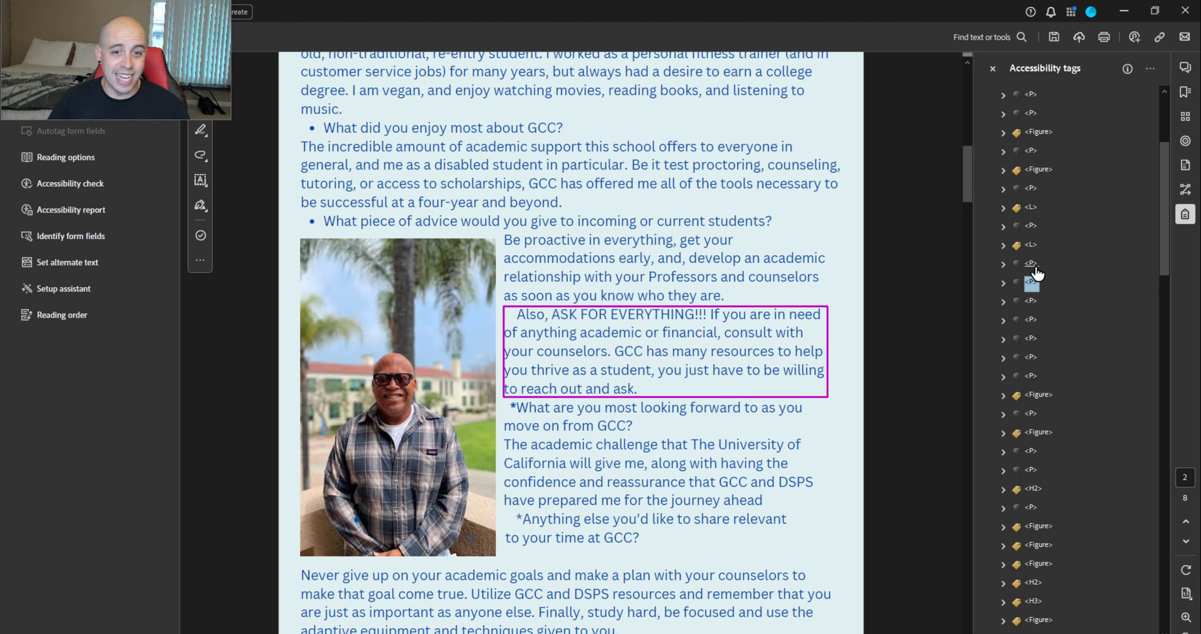
key("Down")
key("Down")
key("Down")
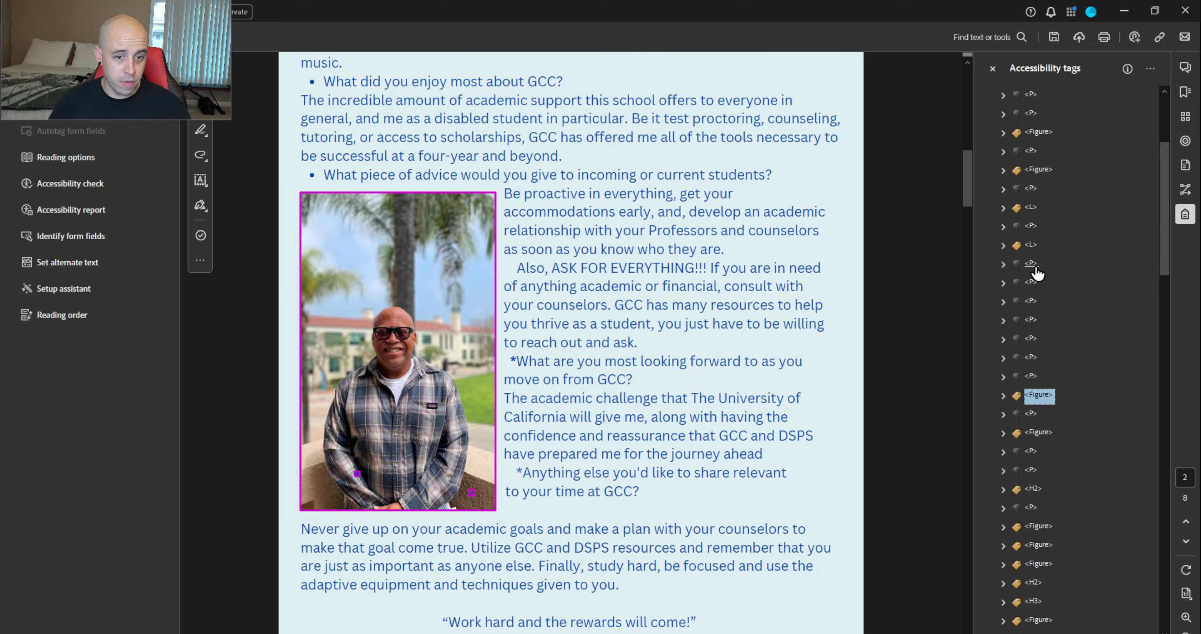
Make the page 2 photo's image an artifact and delete its empty Figure tag
key("Right")
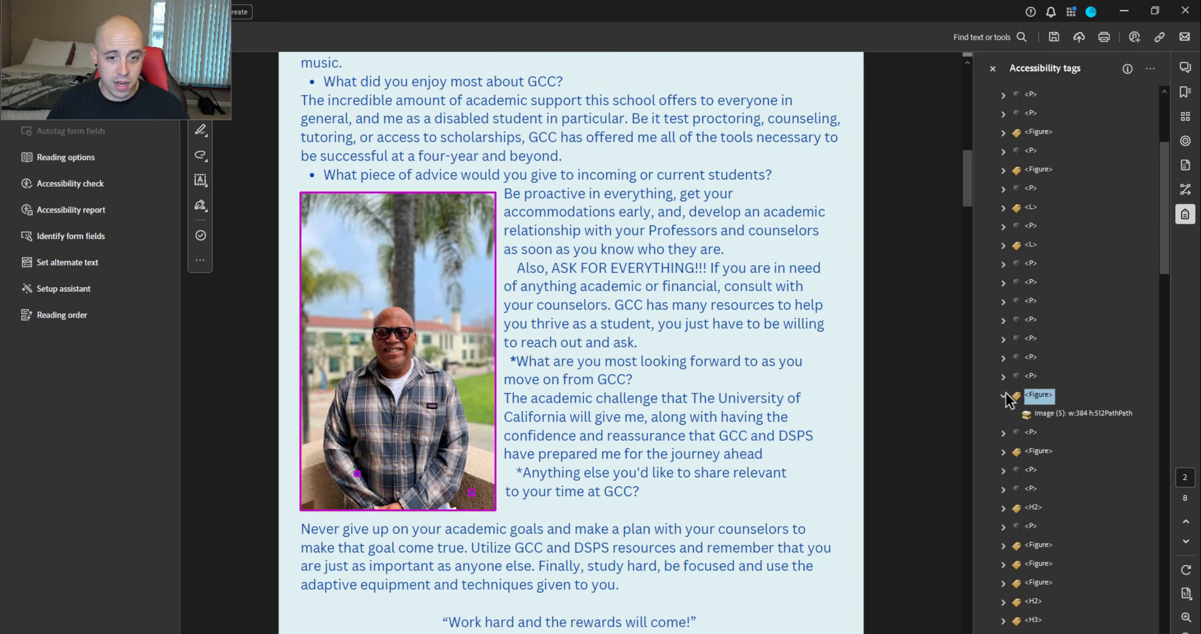
right_click(1071, 416)
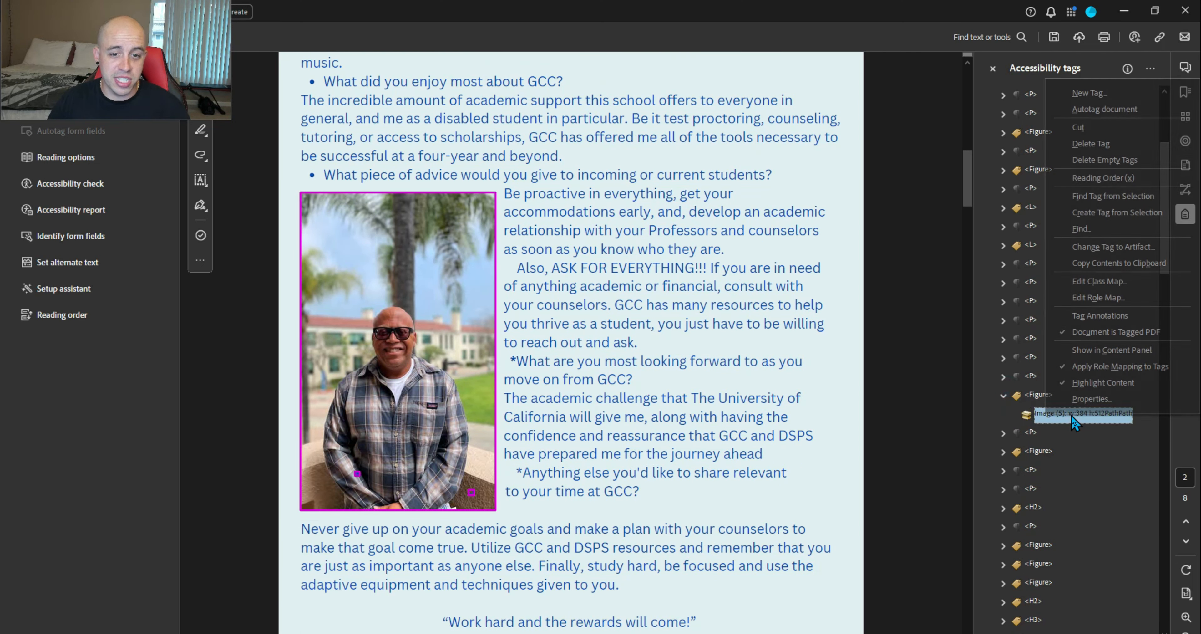
left_click(1092, 247)
left_click(586, 374)
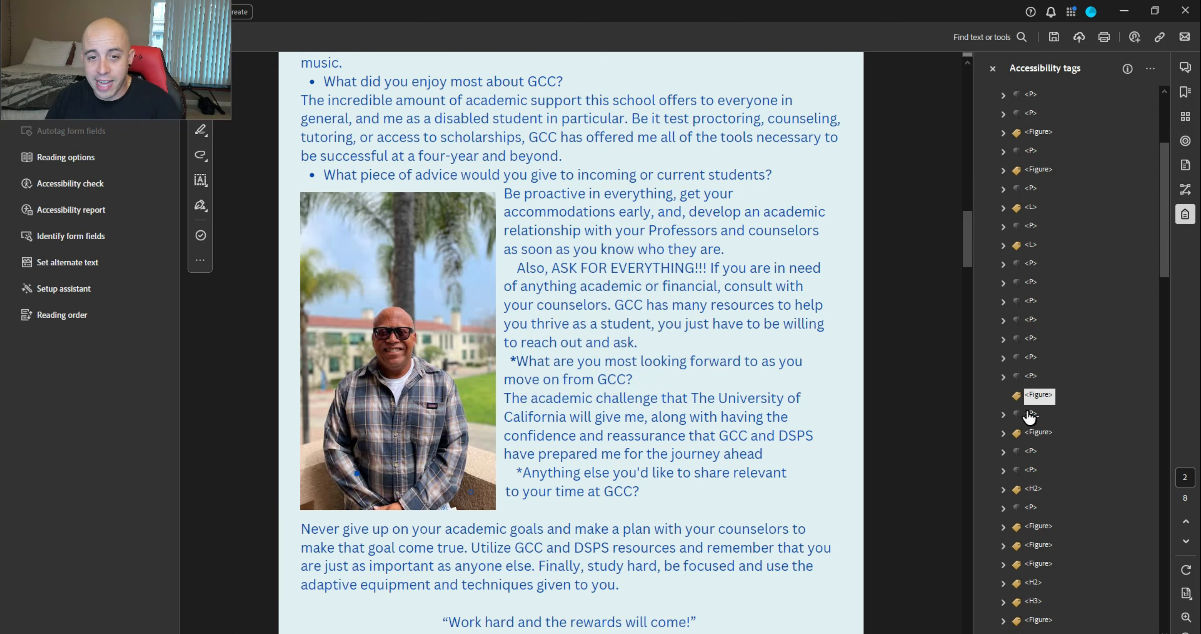
key("Delete")
Move the woman's photo Figure tag after the following paragraph on page 3
left_click(1031, 396)
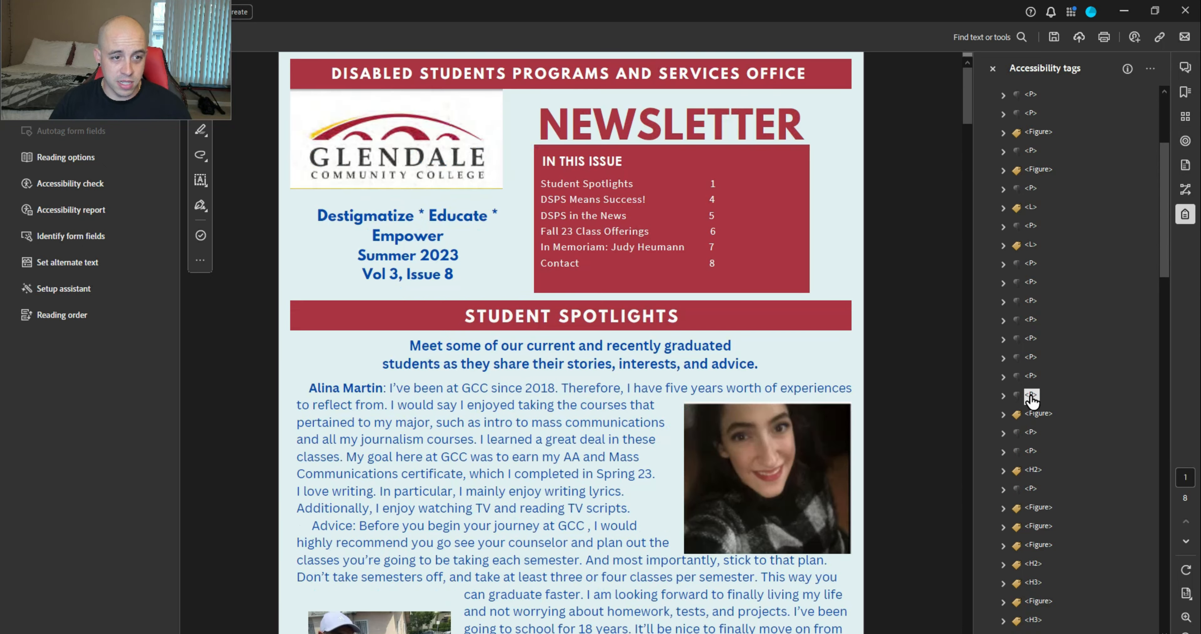
left_click(1031, 395)
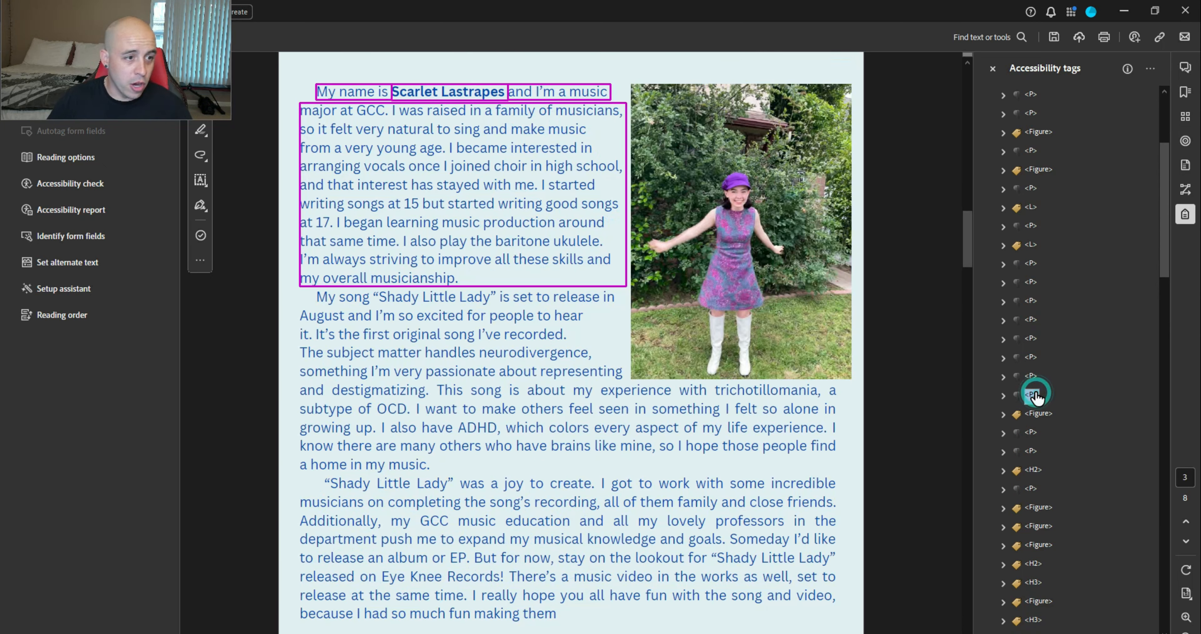
key("Down")
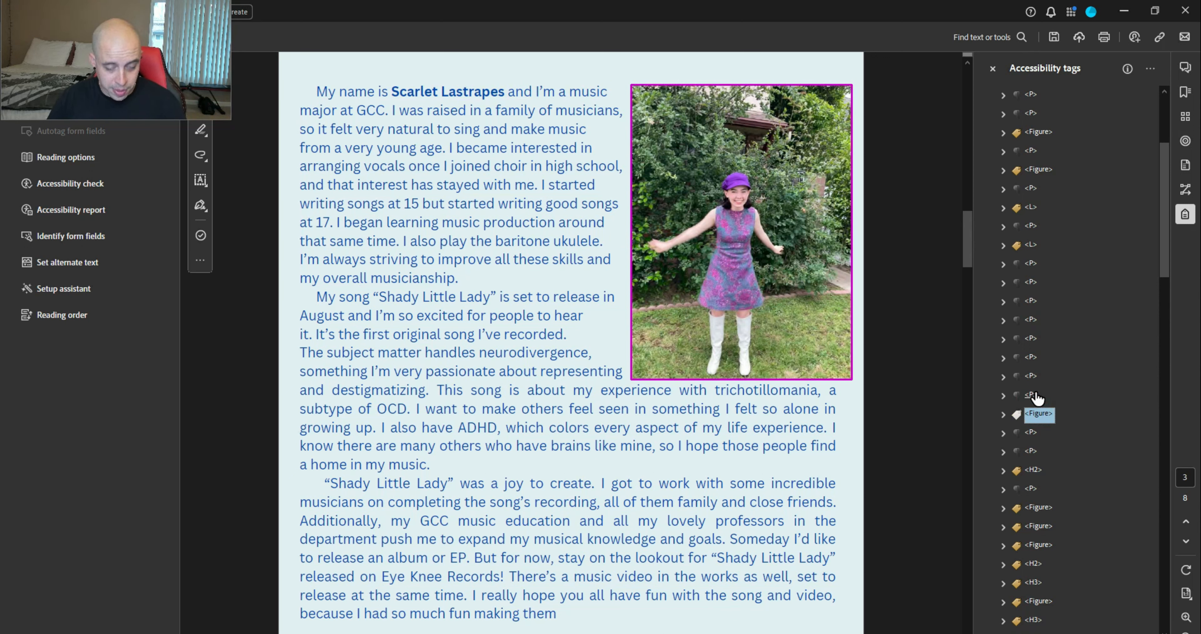
key("Down")
key("Down")
key("ctrl+v")
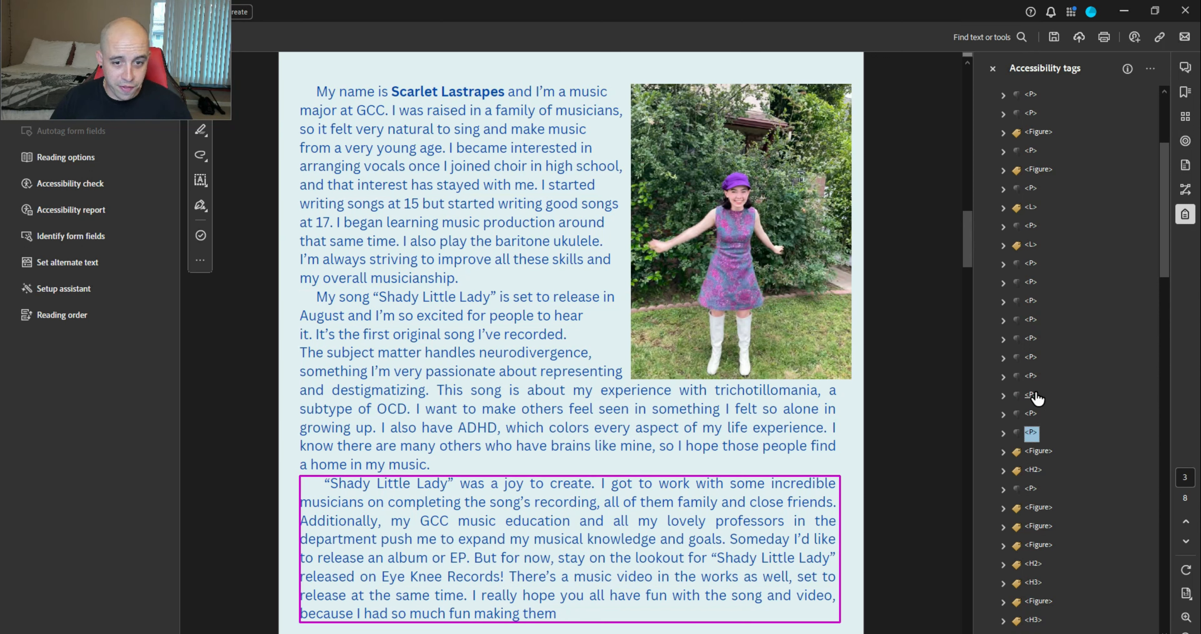
key("Down")
Convert the woman's photo Image (12) tag to an artifact
left_click(1002, 451)
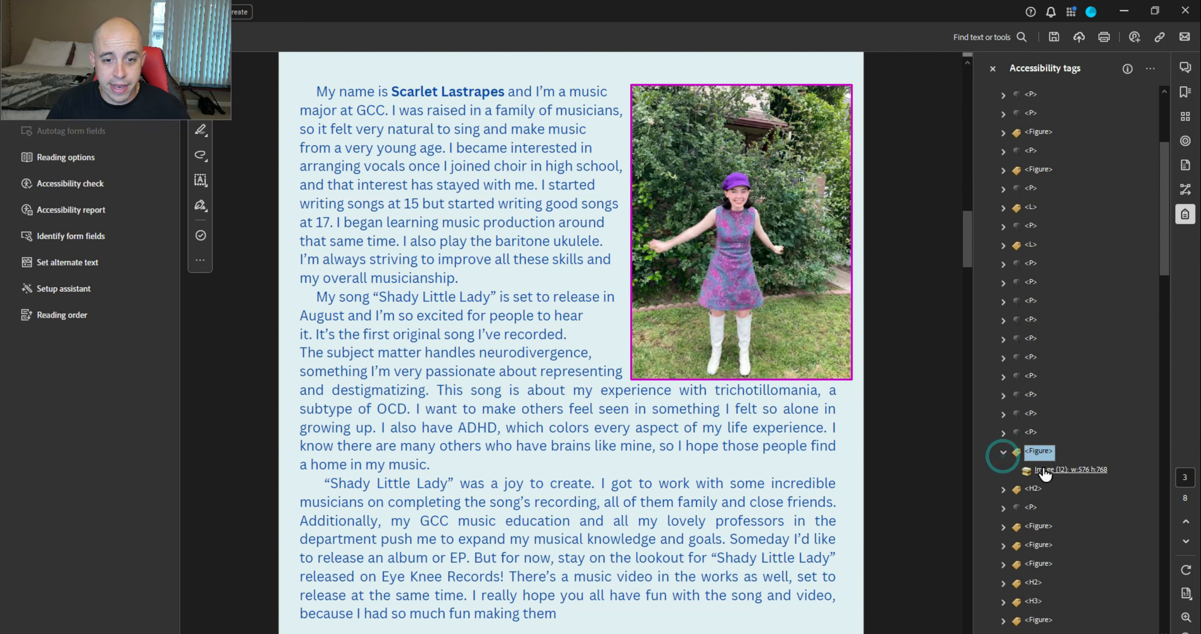
right_click(1055, 453)
left_click(1085, 439)
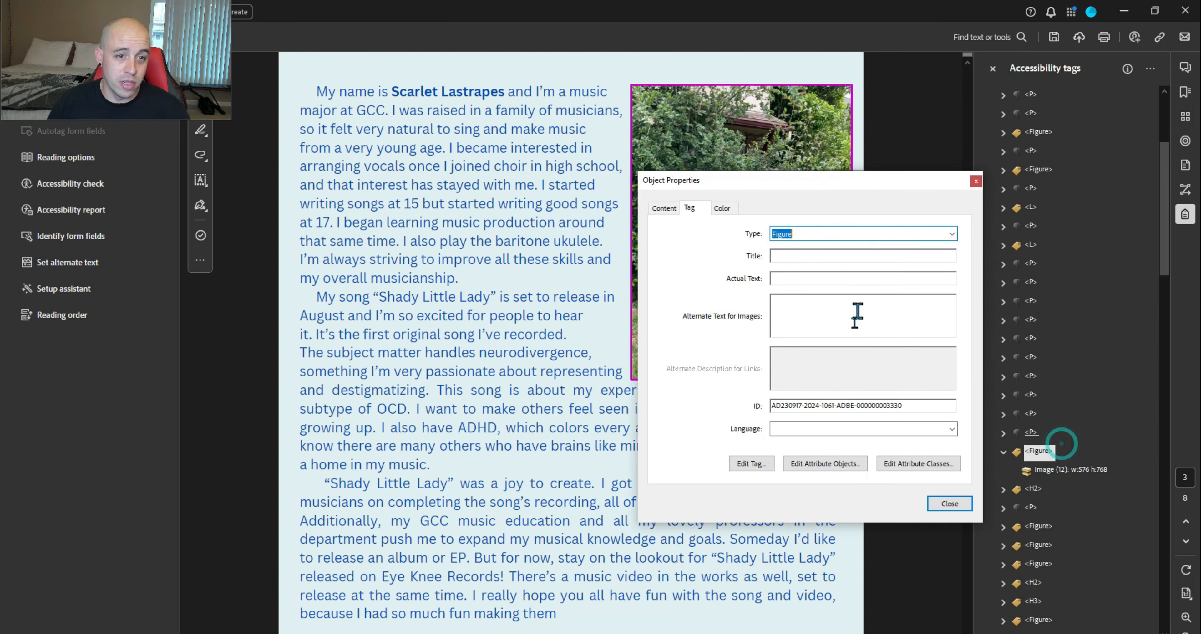
left_click(977, 178)
right_click(1055, 473)
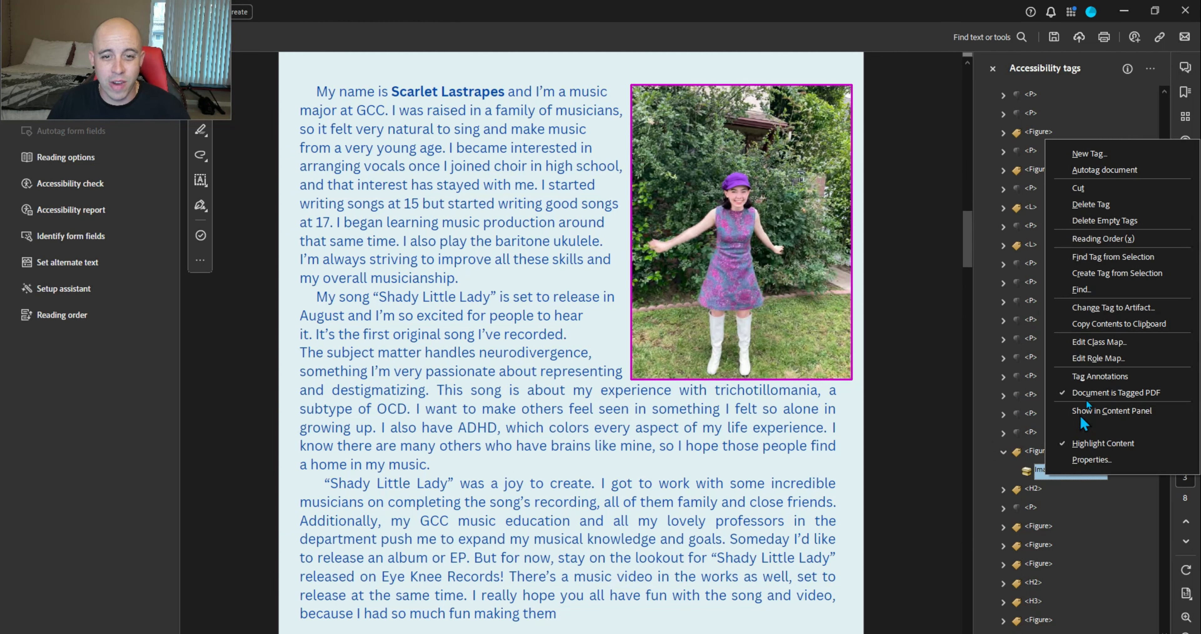
left_click(1105, 306)
left_click(586, 378)
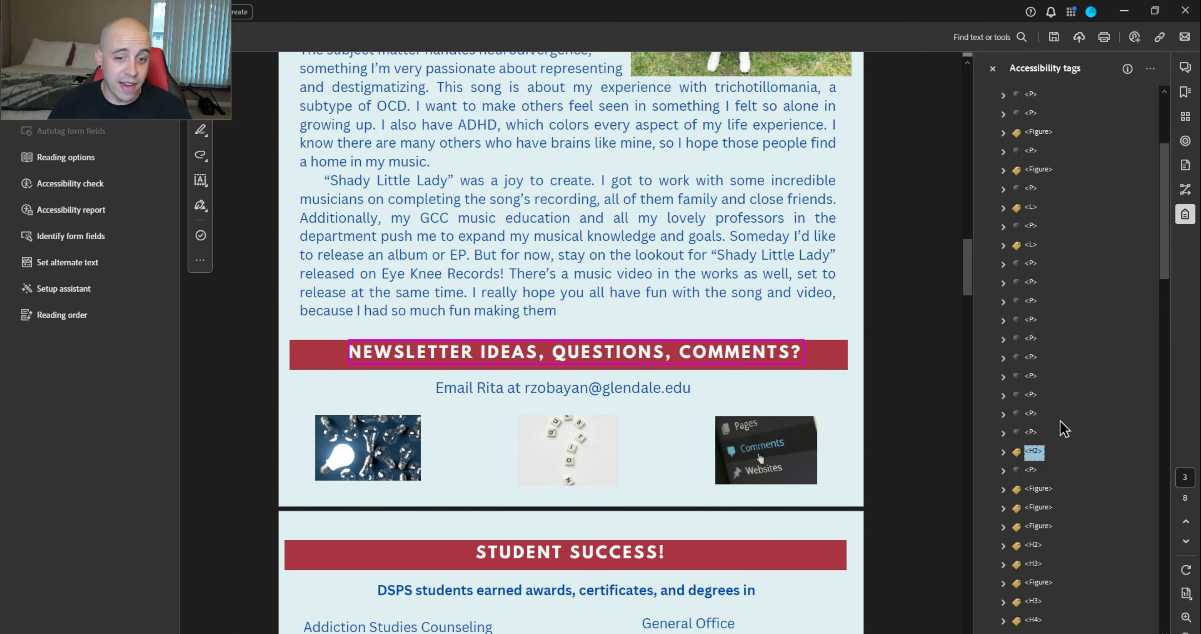
Step through the email paragraph's tags, expanding its link to reach the address text
key("Down")
key("Right")
key("Down")
key("Down")
key("Right")
key("Down")
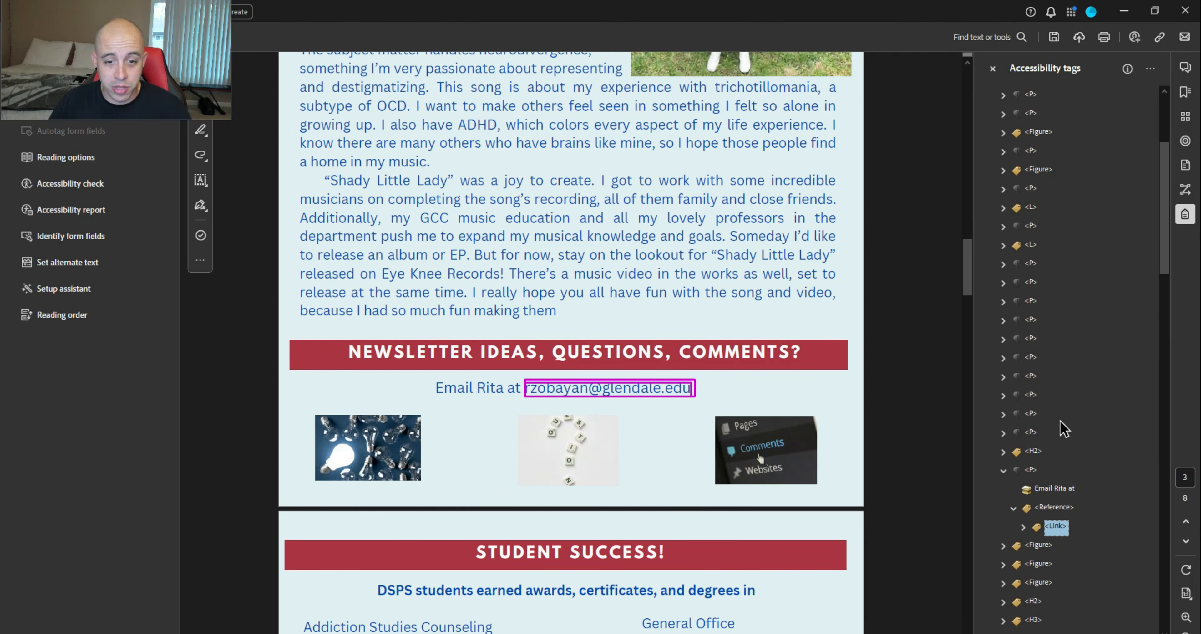
key("Right")
key("Down")
key("Down")
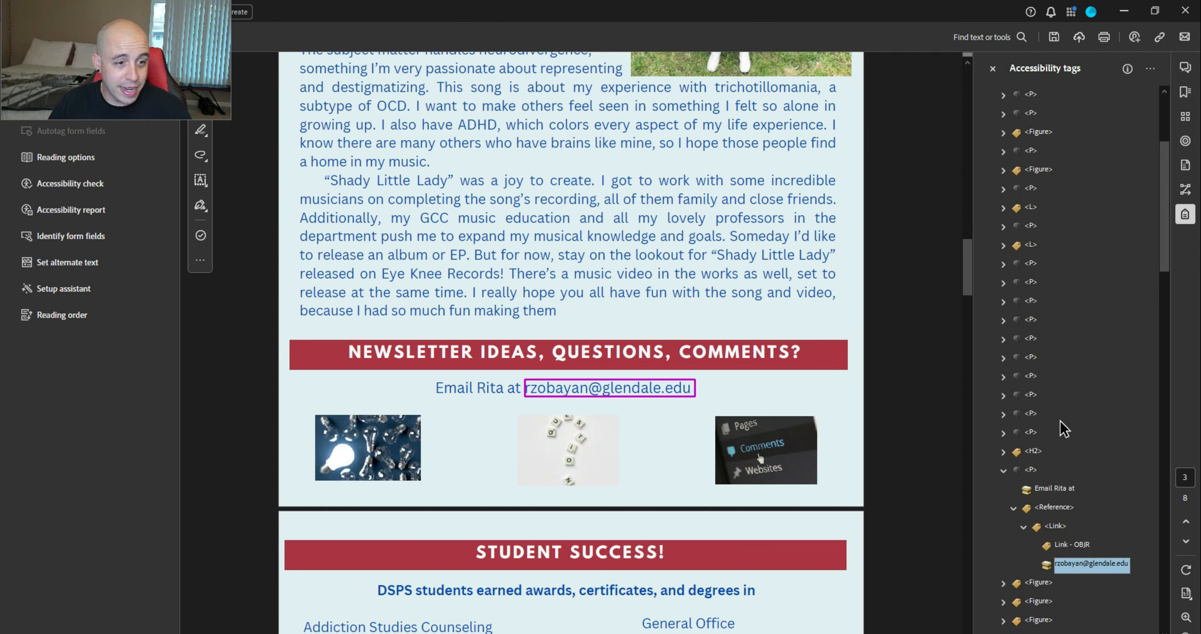
key("Down")
scroll(1064, 427, "down", 7)
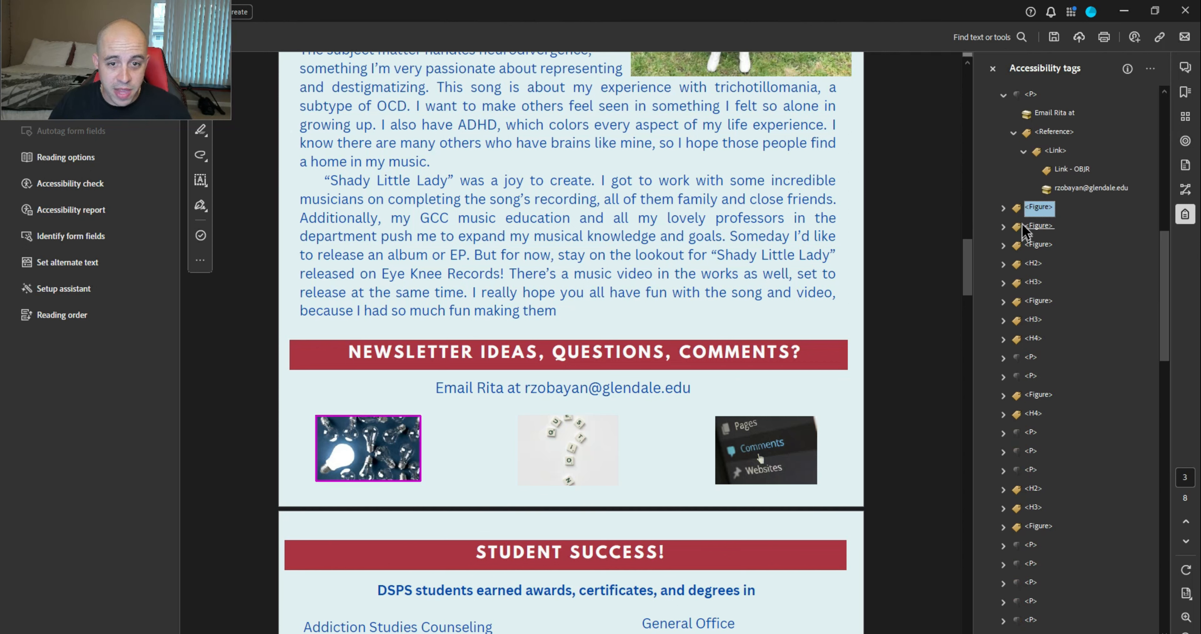
Convert the three small images, Image (13), (14) and (15), to artifacts together
left_click(1003, 205)
left_click(1004, 245)
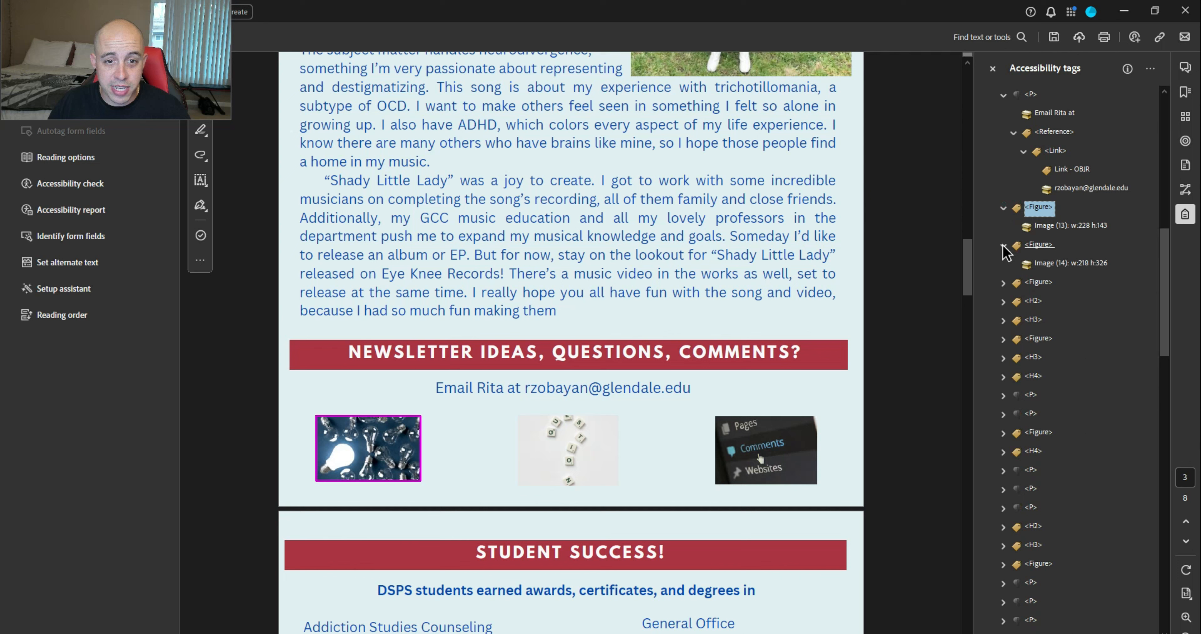
left_click(1004, 282)
left_click(1057, 300)
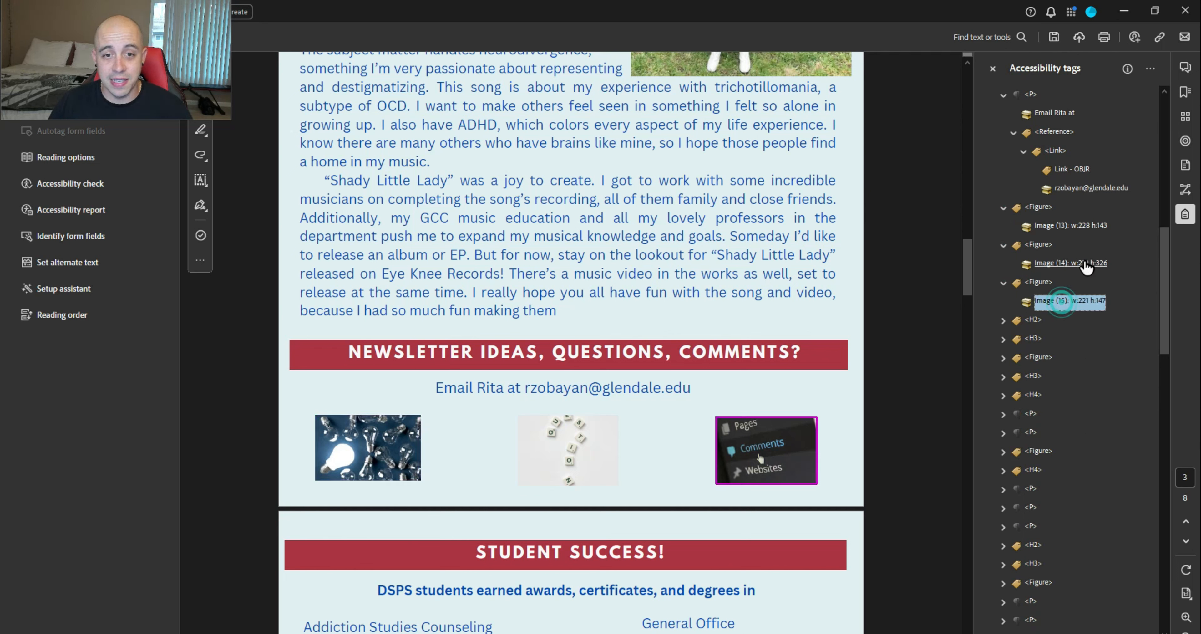
left_click(1068, 262, "ctrl")
left_click(1058, 226, "ctrl")
right_click(1057, 229)
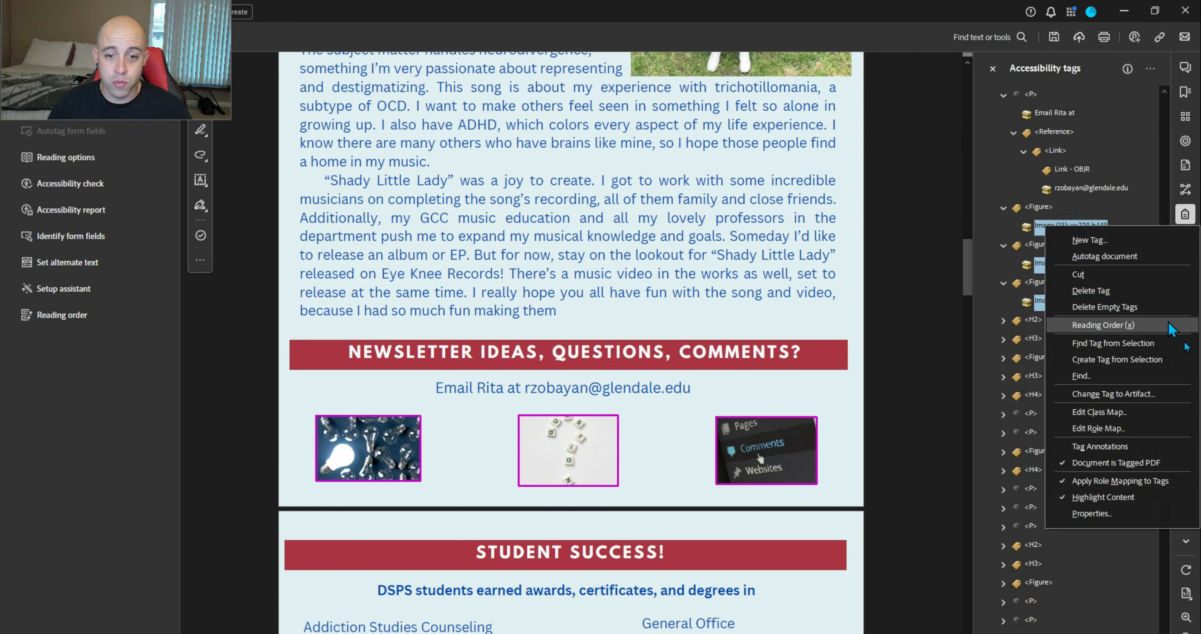
left_click(1153, 392)
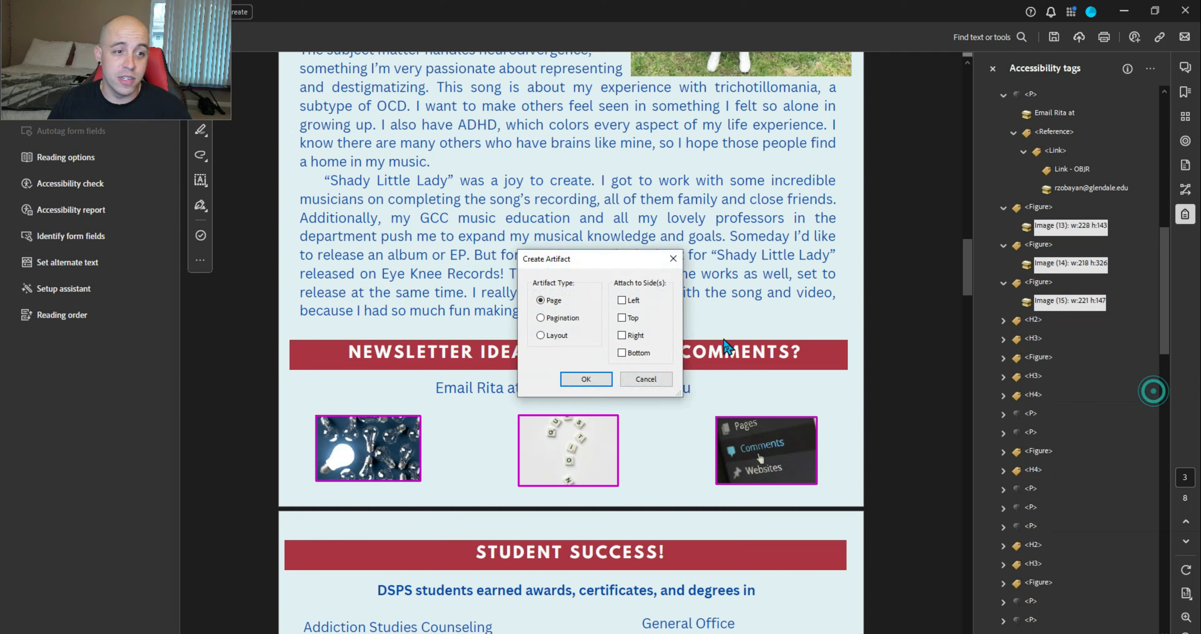
left_click(585, 378)
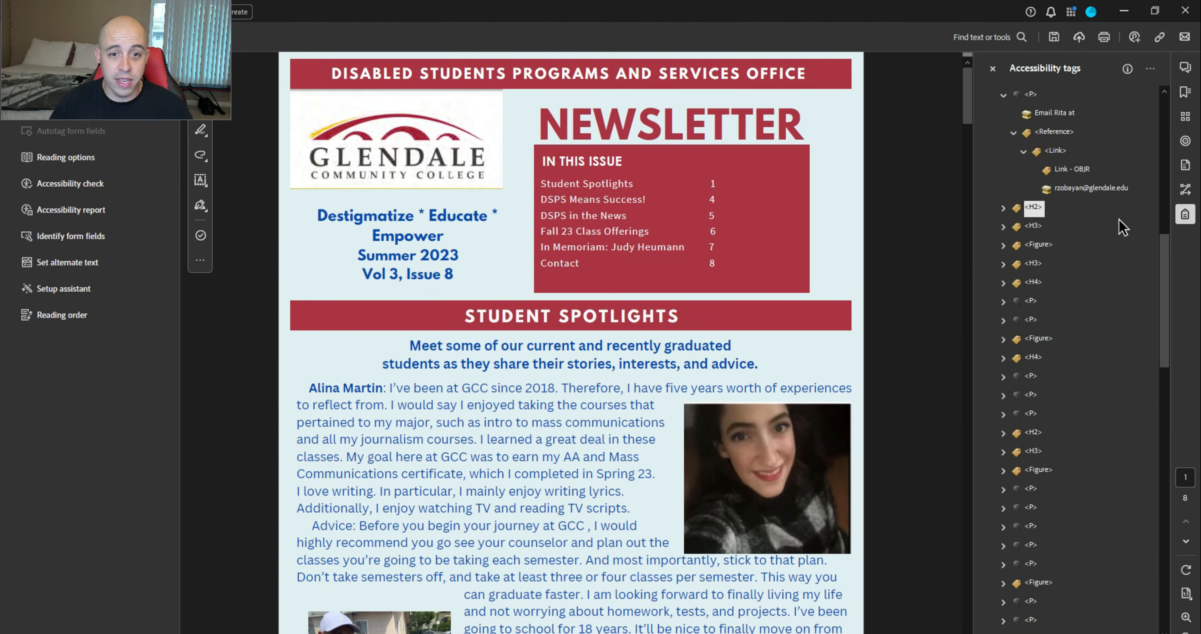
Inspect the STUDENT SUCCESS heading tags and what the figure tag contains
left_click(1033, 208)
key("Right")
key("Down")
key("Down")
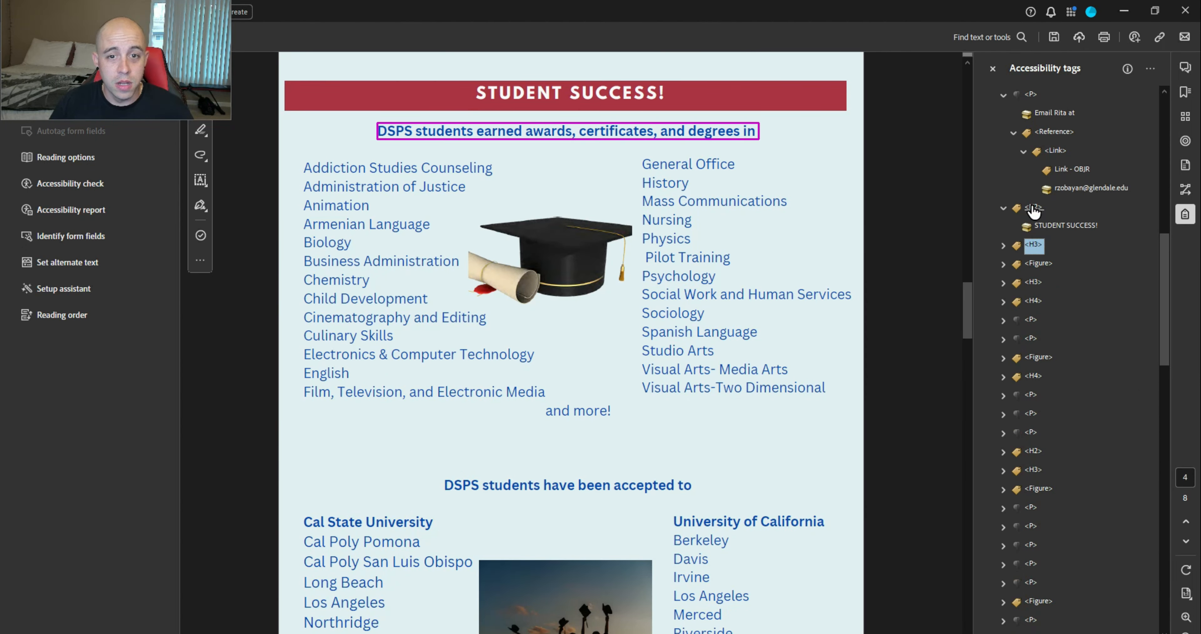
key("Right")
key("Down")
key("Down")
key("Right")
key("Down")
key("Down")
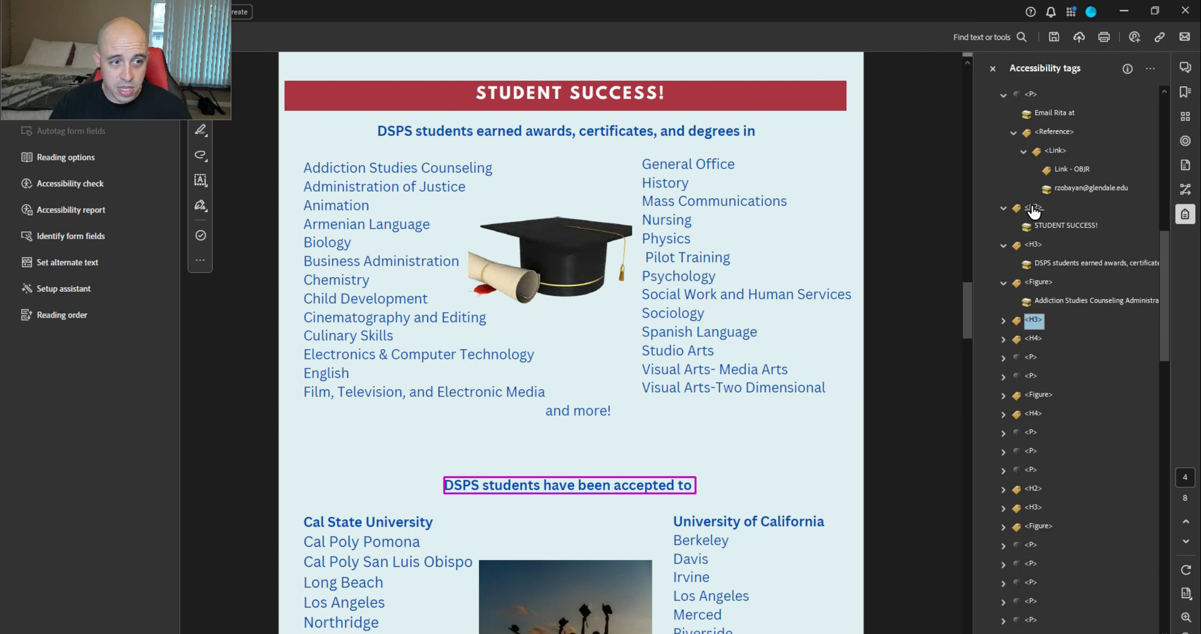
key("Up")
key("Up")
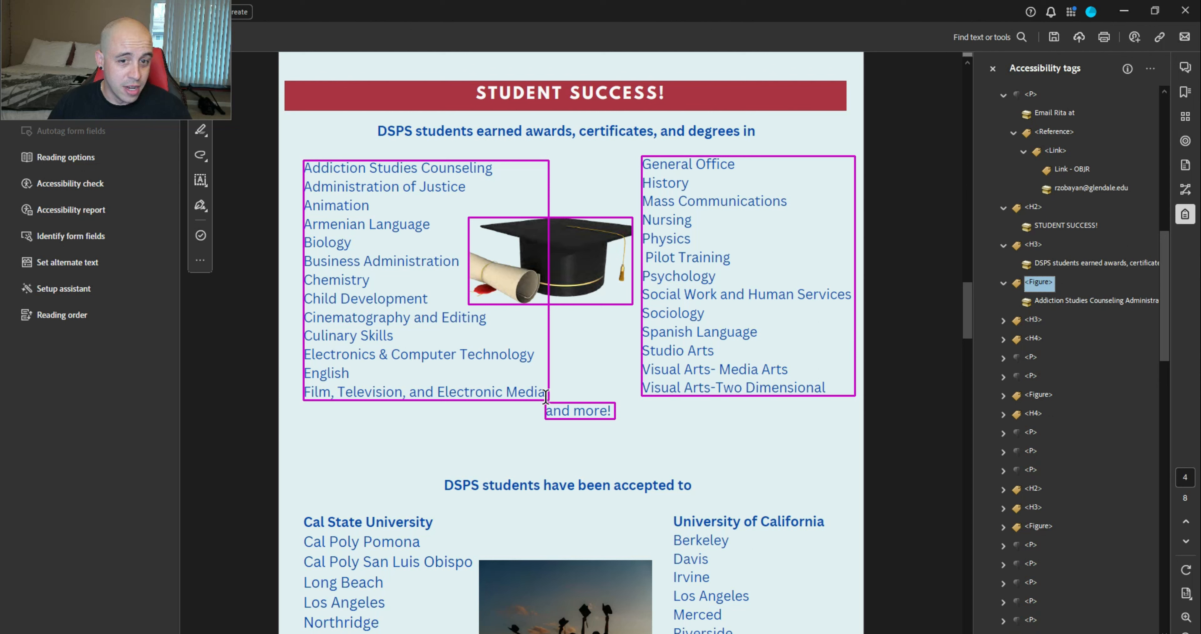
Create tags from the selected left and right columns of program names
left_click_drag(545, 395, 308, 164)
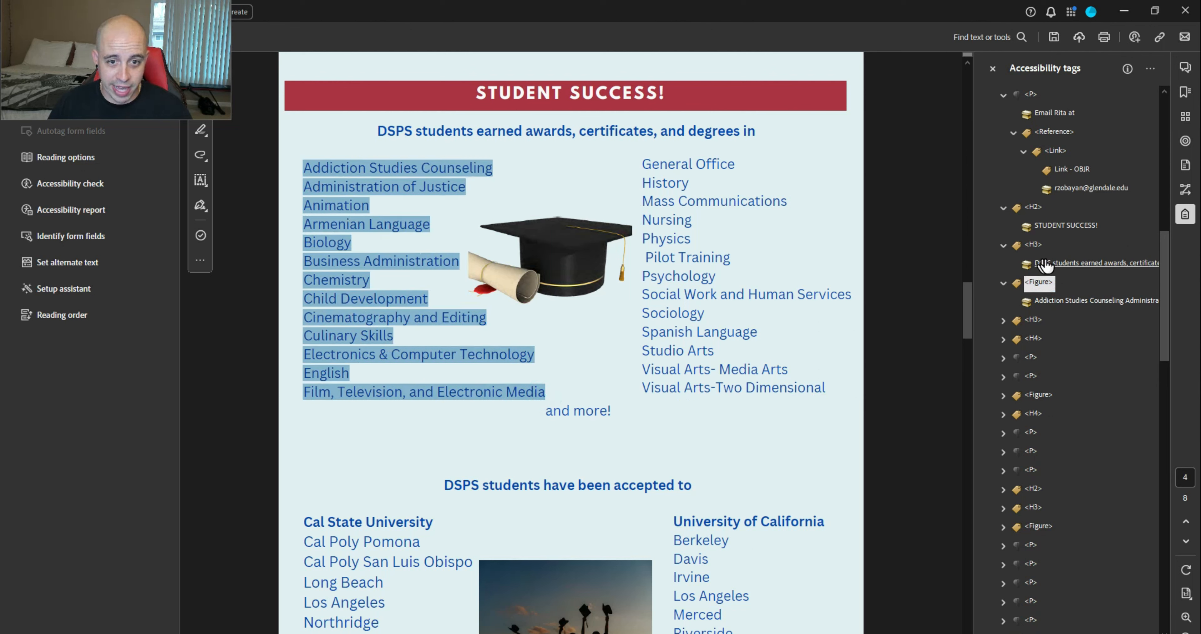
left_click(1150, 71)
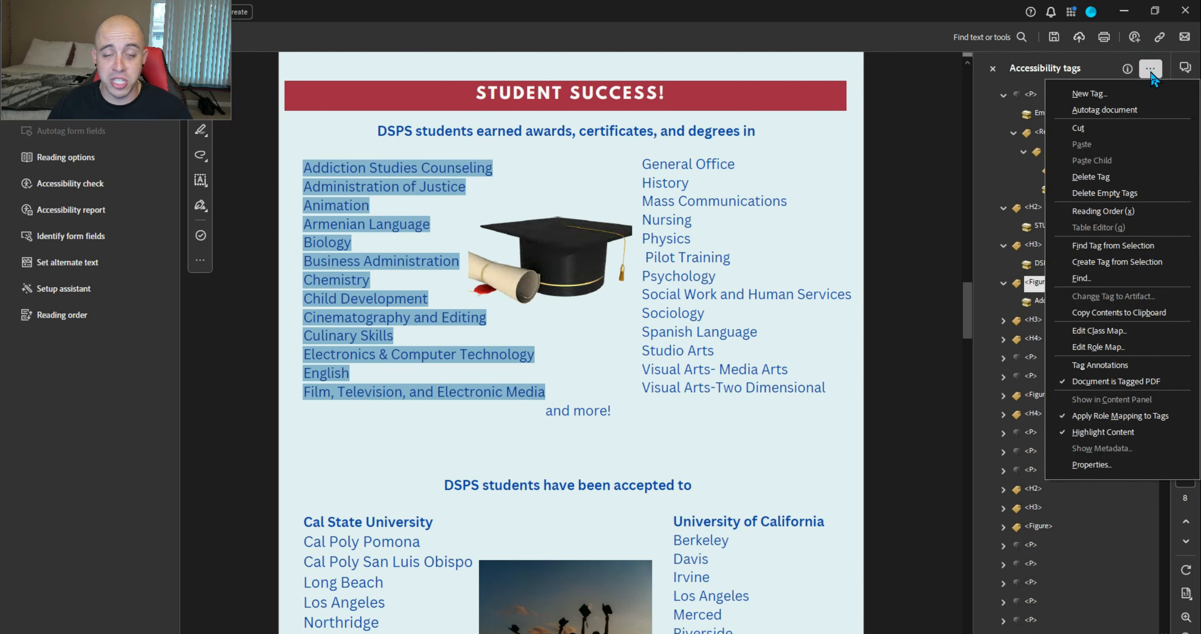
left_click(1136, 262)
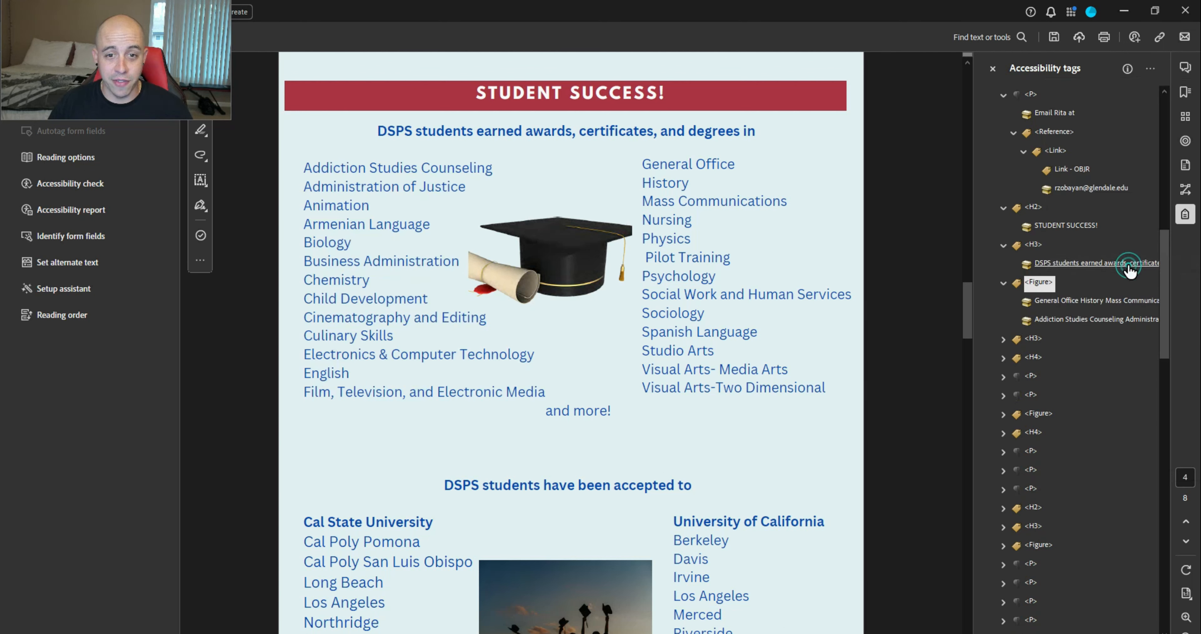
left_click(1065, 322)
left_click(1057, 300)
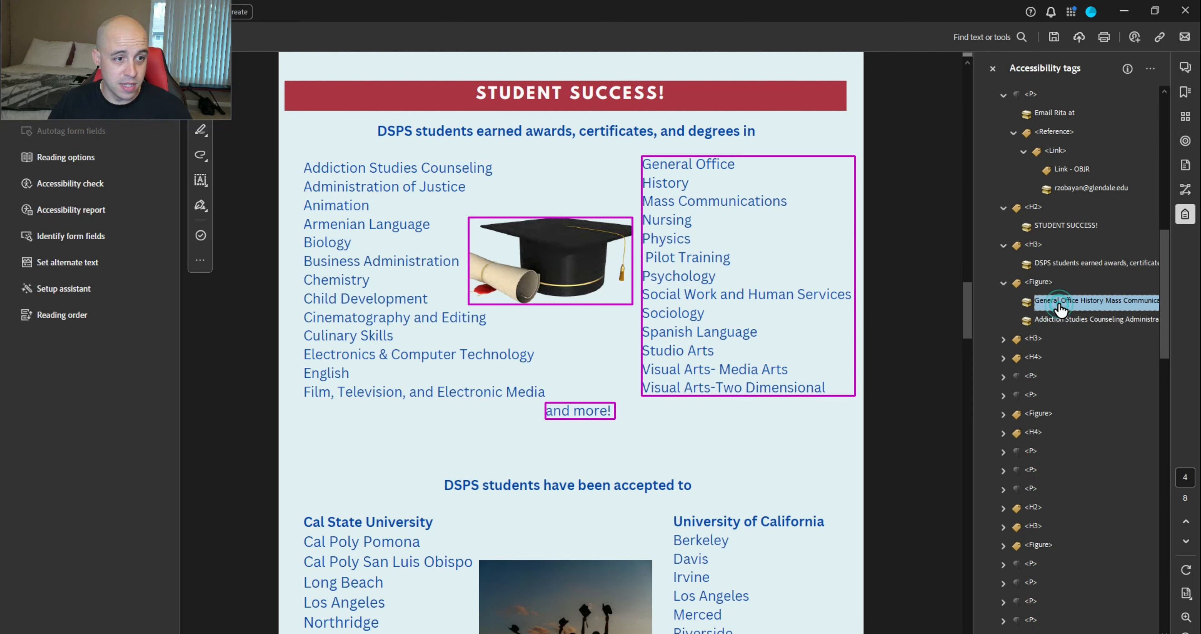
left_click(1039, 284)
left_click(1053, 302)
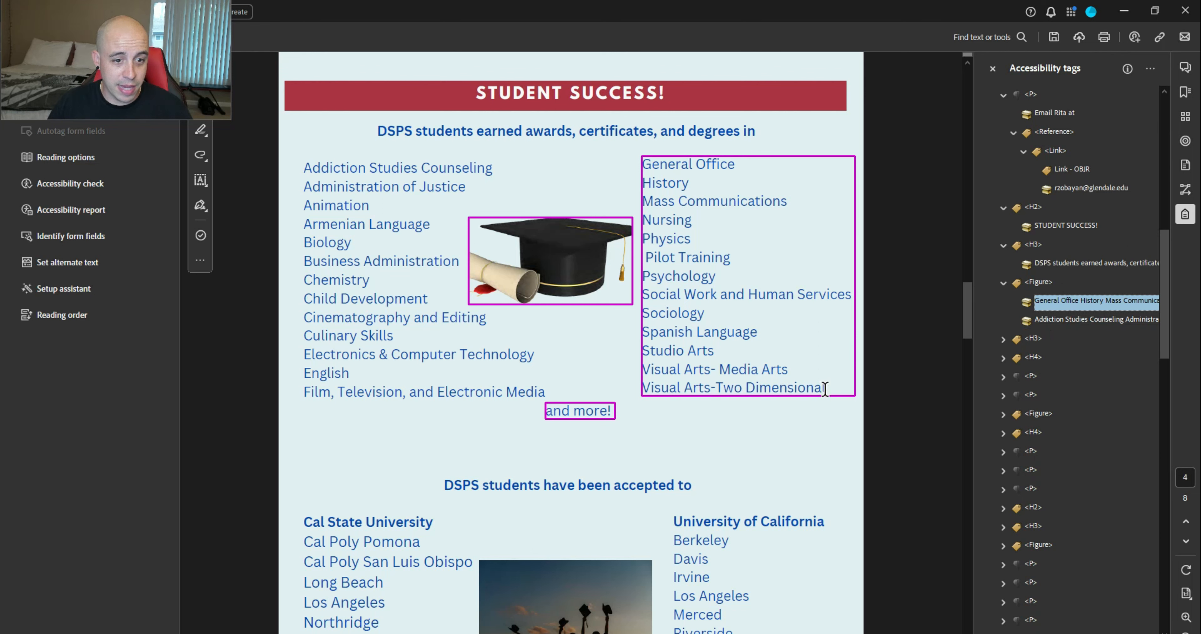
left_click_drag(825, 389, 643, 164)
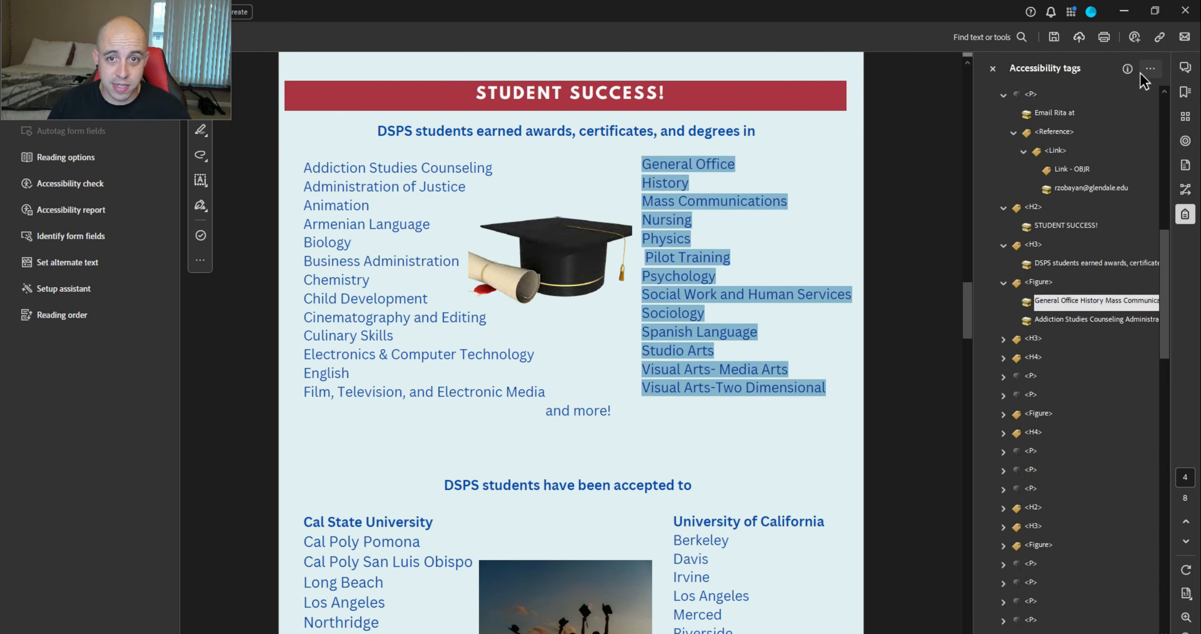
left_click(1148, 70)
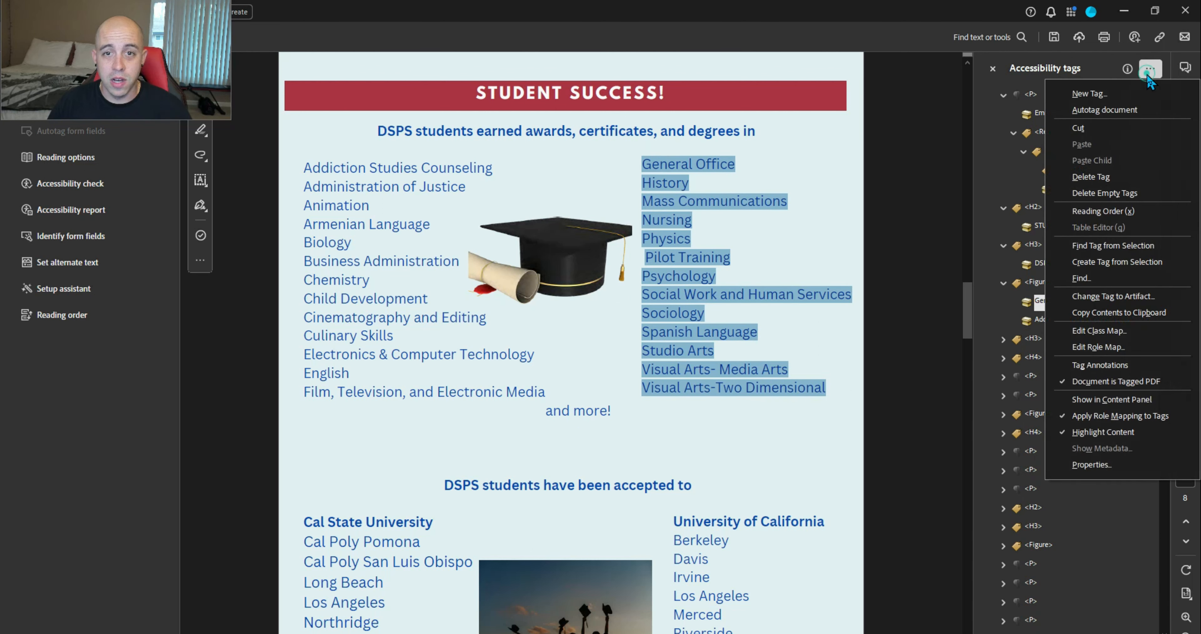
left_click(1122, 261)
Locate the 'and more!' tag and check the Addiction Studies and General Office list tags
left_click_drag(611, 414, 556, 413)
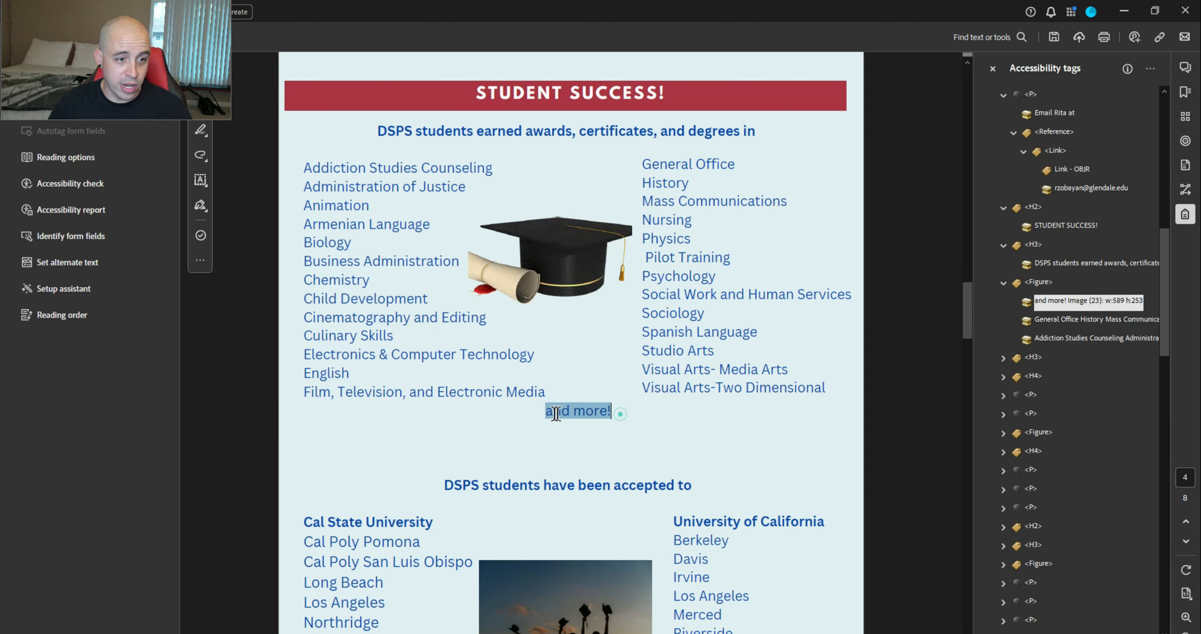
left_click(1150, 69)
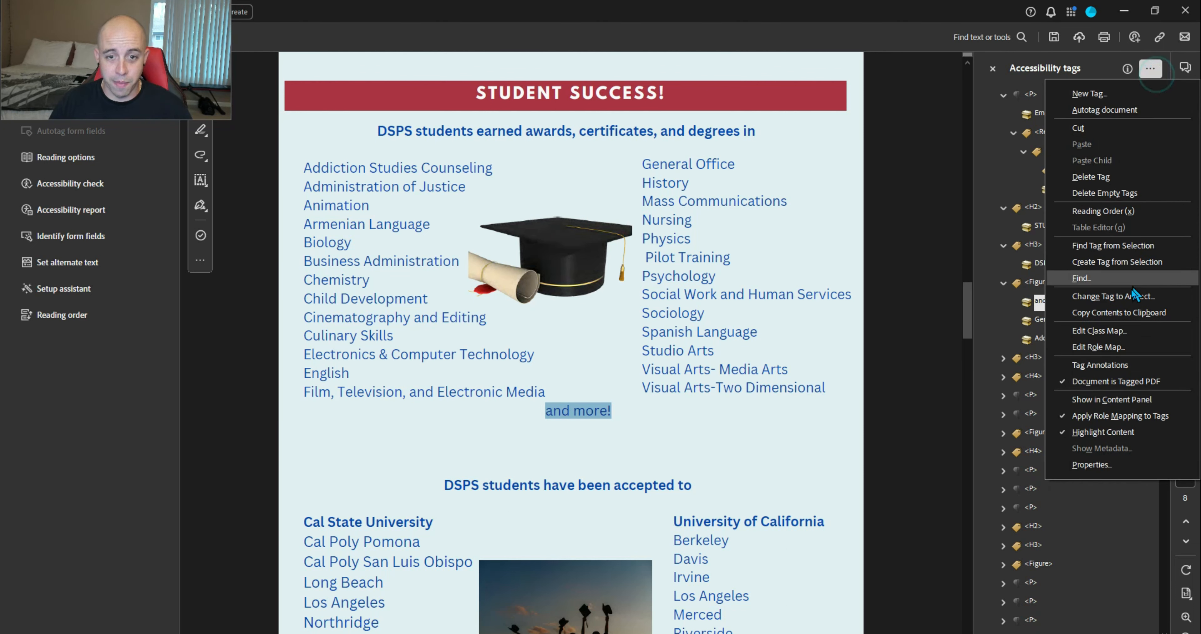
left_click(1124, 263)
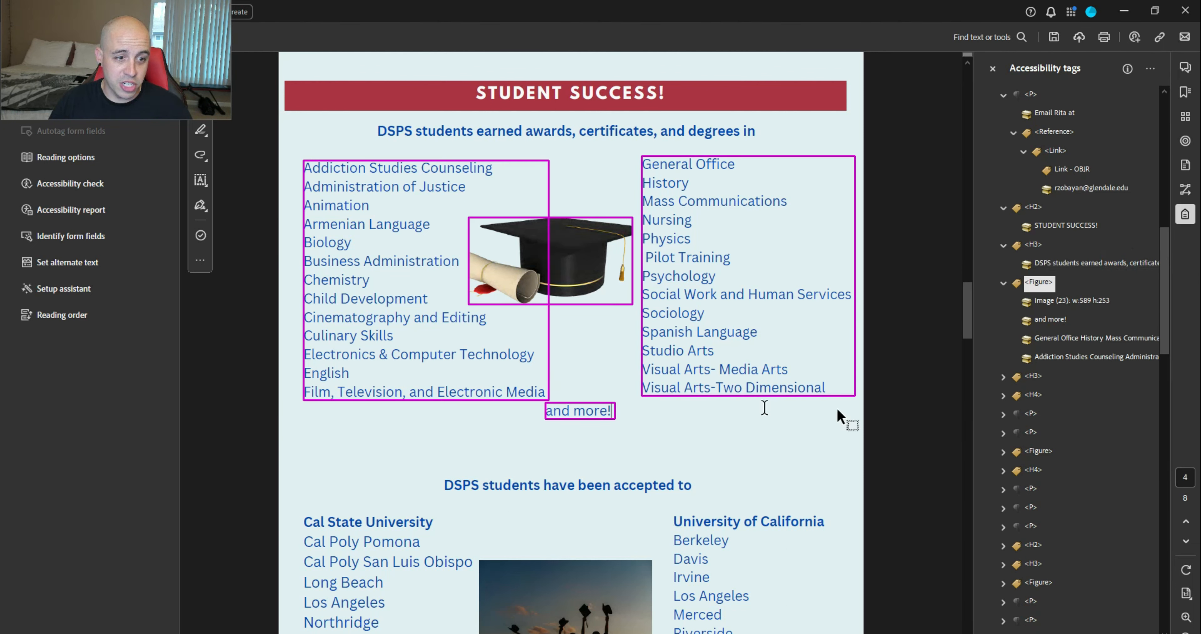
left_click(1065, 301)
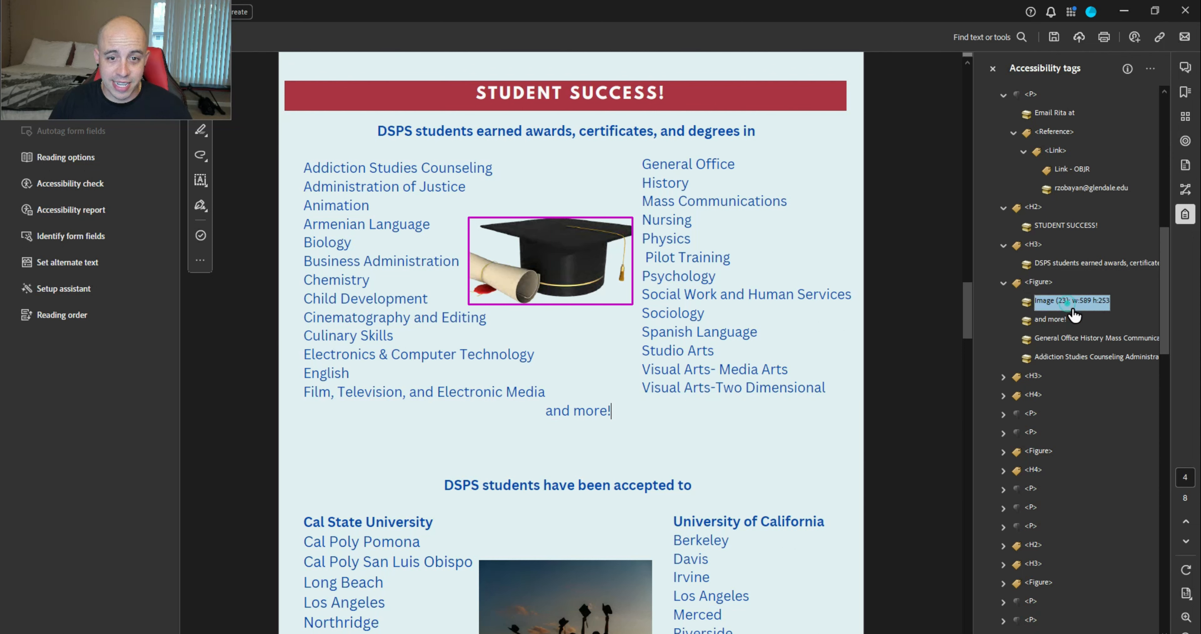
left_click(1051, 321)
left_click(1067, 338)
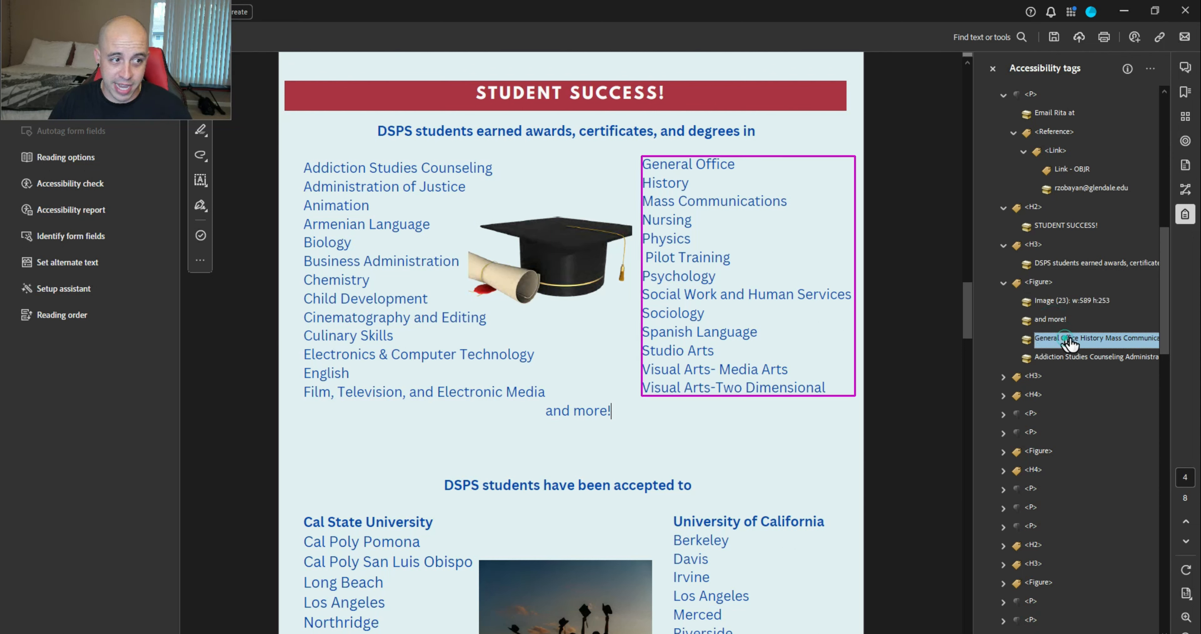
left_click(1065, 360)
Create a new P tag and move Addiction Studies, General Office and 'and more!' into it
right_click(1040, 283)
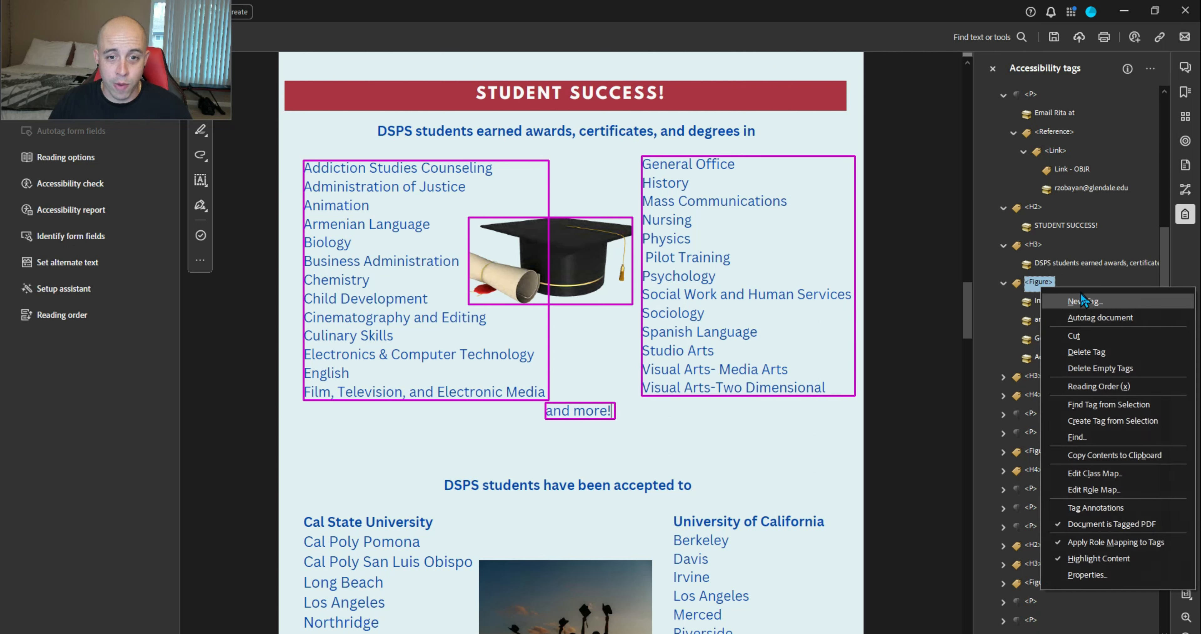
left_click(1081, 301)
type("P")
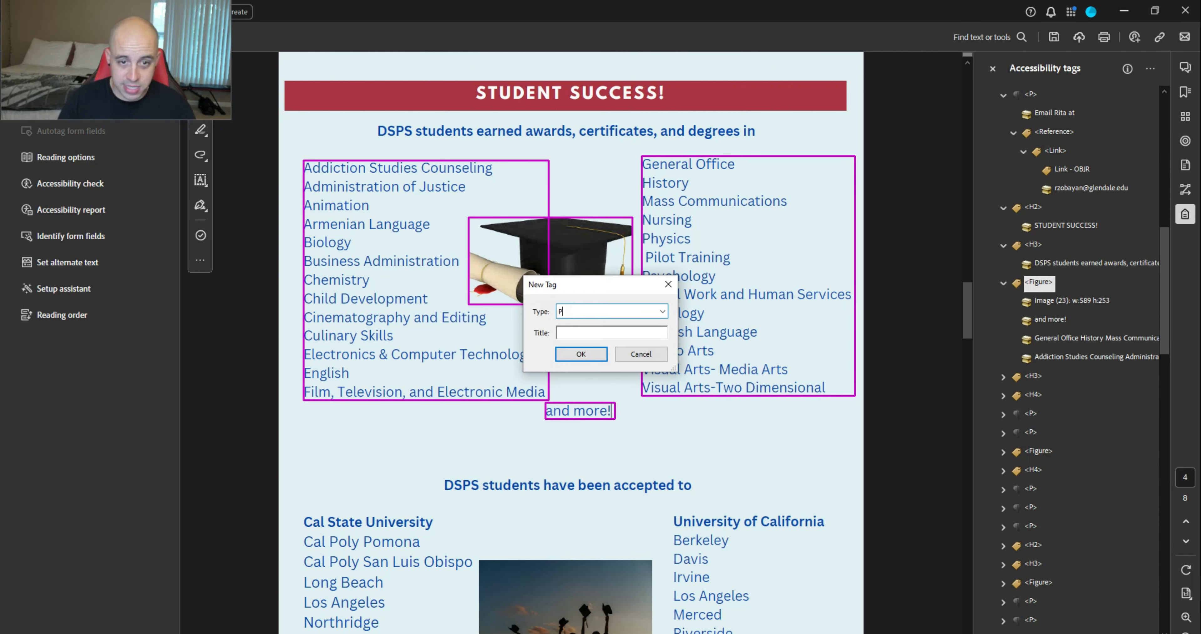
key("Return")
left_click(1003, 150)
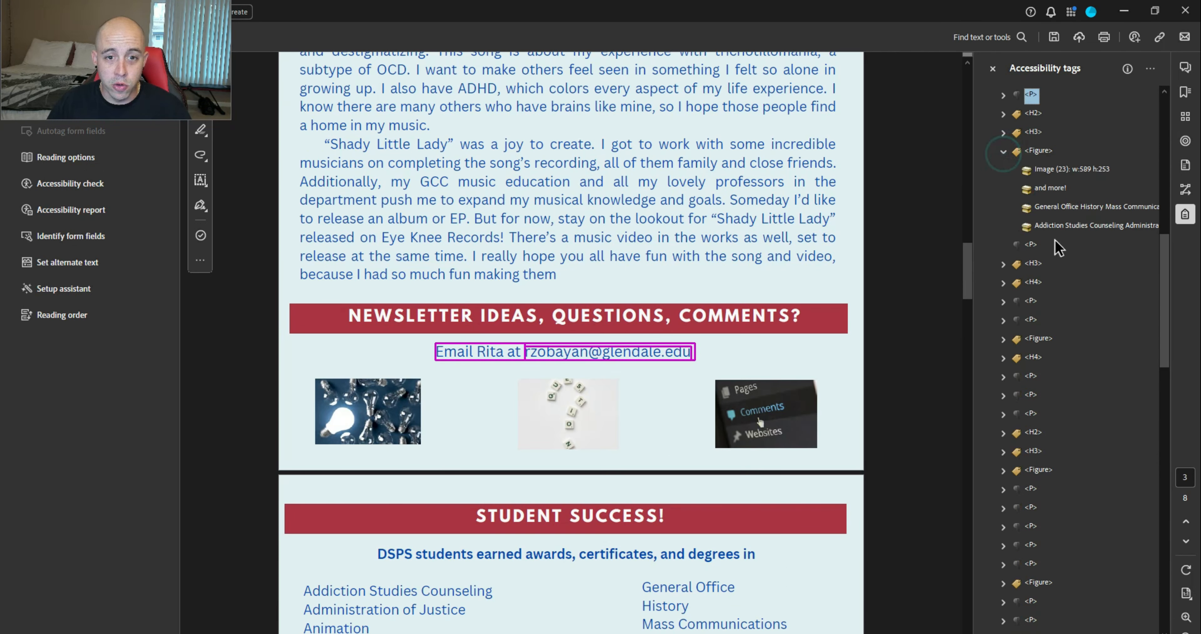
left_click_drag(1064, 226, 1043, 245)
left_click_drag(1064, 208, 1048, 251)
left_click_drag(1050, 187, 1047, 256)
Change the graduation cap image tag to an artifact
left_click(1049, 169)
right_click(1054, 169)
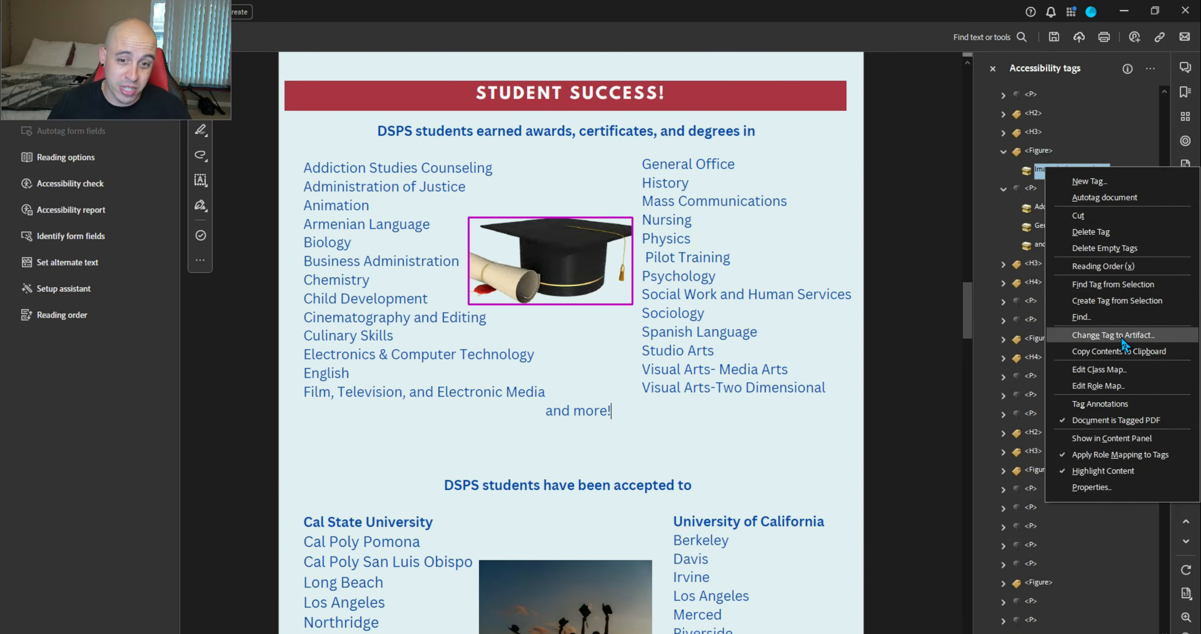
left_click(1129, 331)
Confirm the cap artifact change and move down to the Cal State University heading
key("Return")
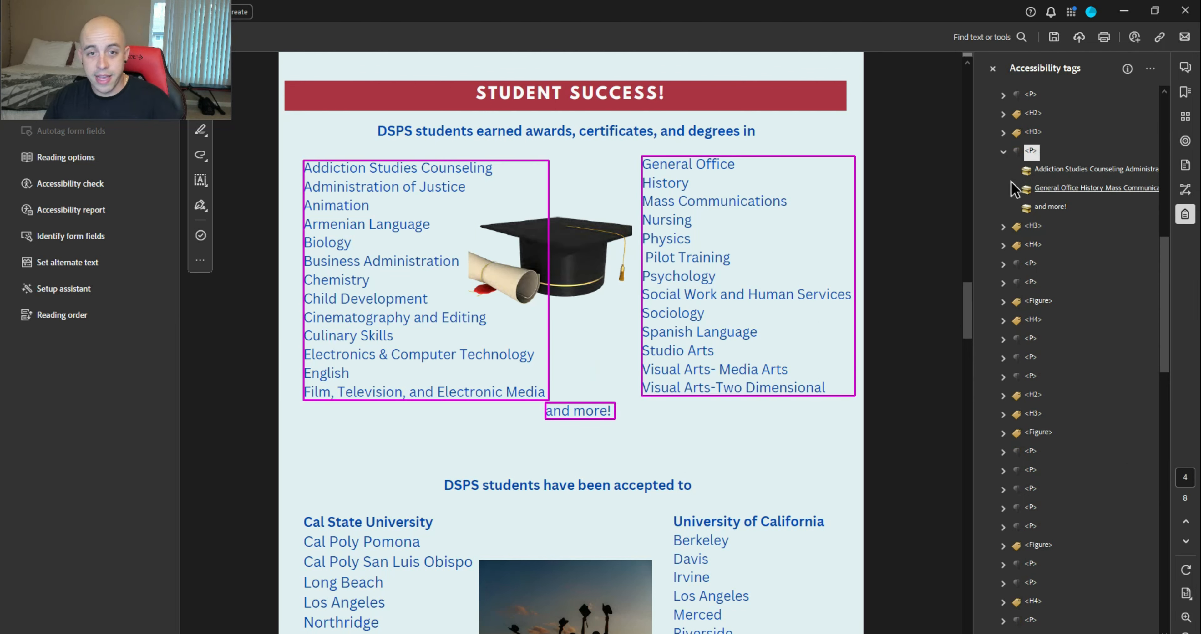
left_click(1032, 151)
key("Left")
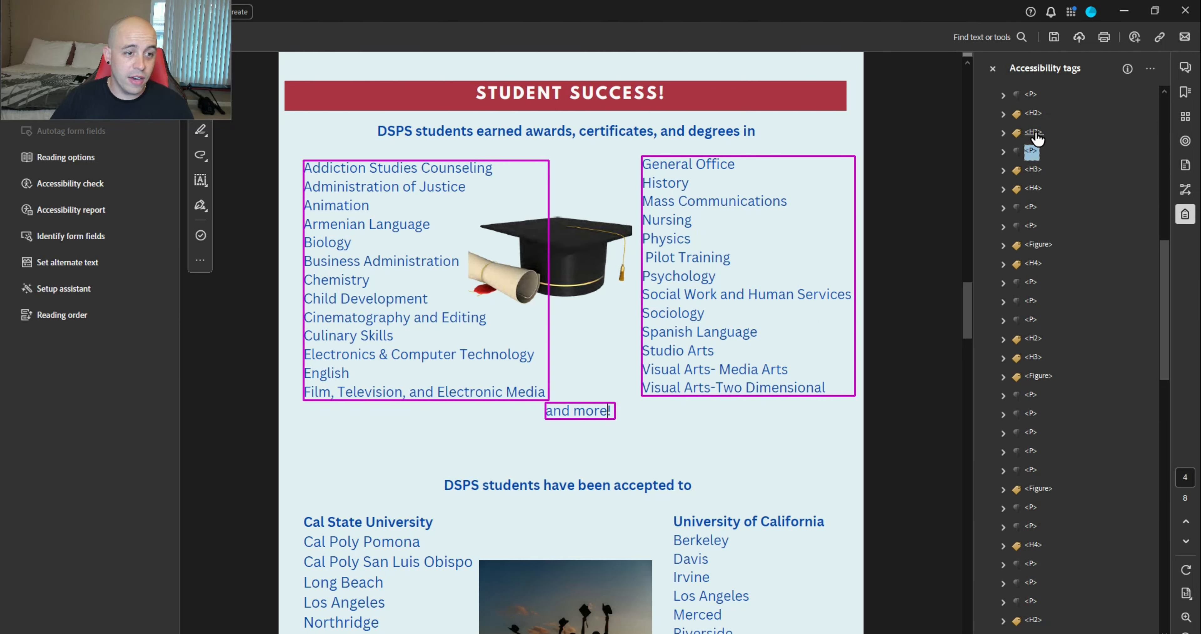
key("Down")
key("Down")
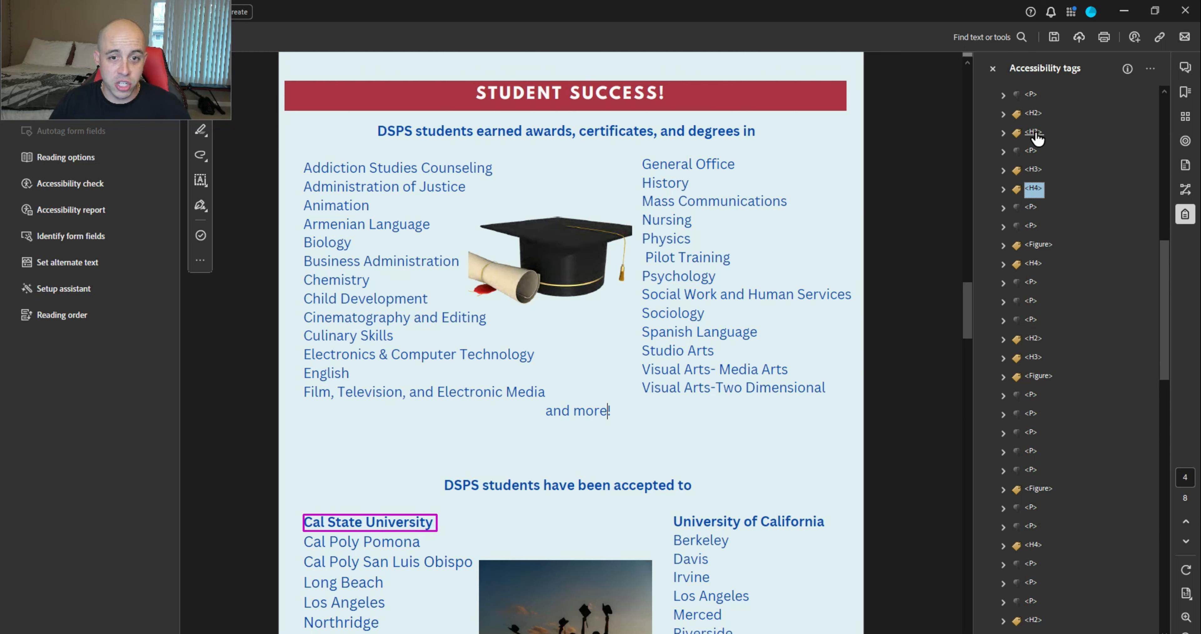
key("Down")
key("Down")
key("Down")
key("Down")
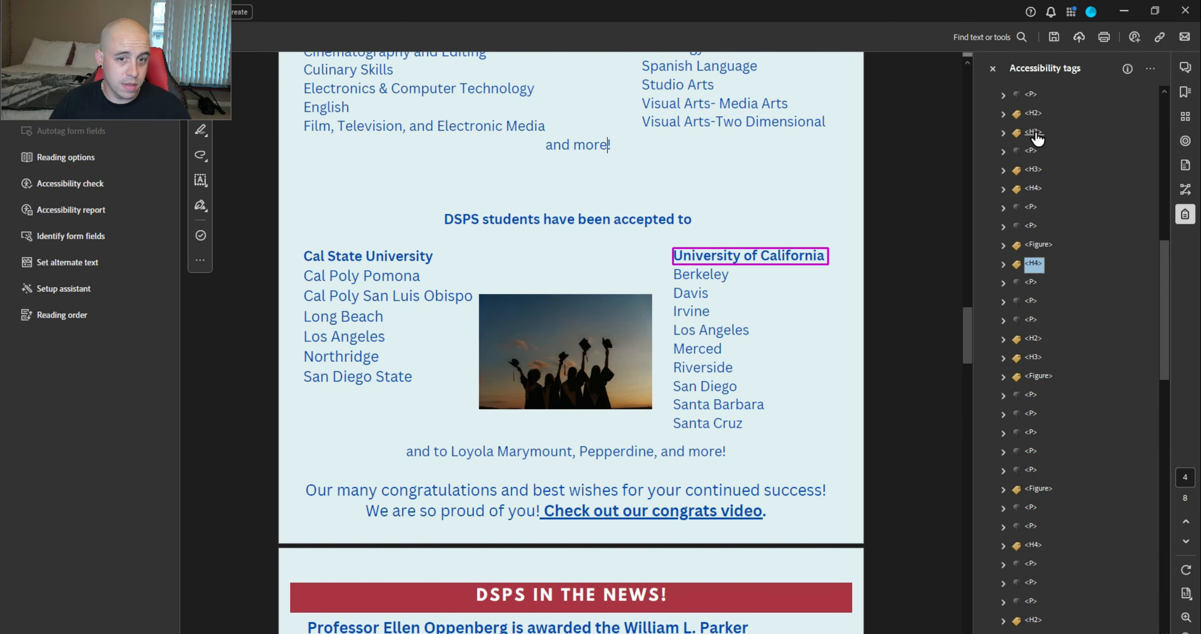
Place the Los Angeles, Northridge and San Diego State items after Long Beach in the campus paragraph
key("shift+Down")
key("shift+Down")
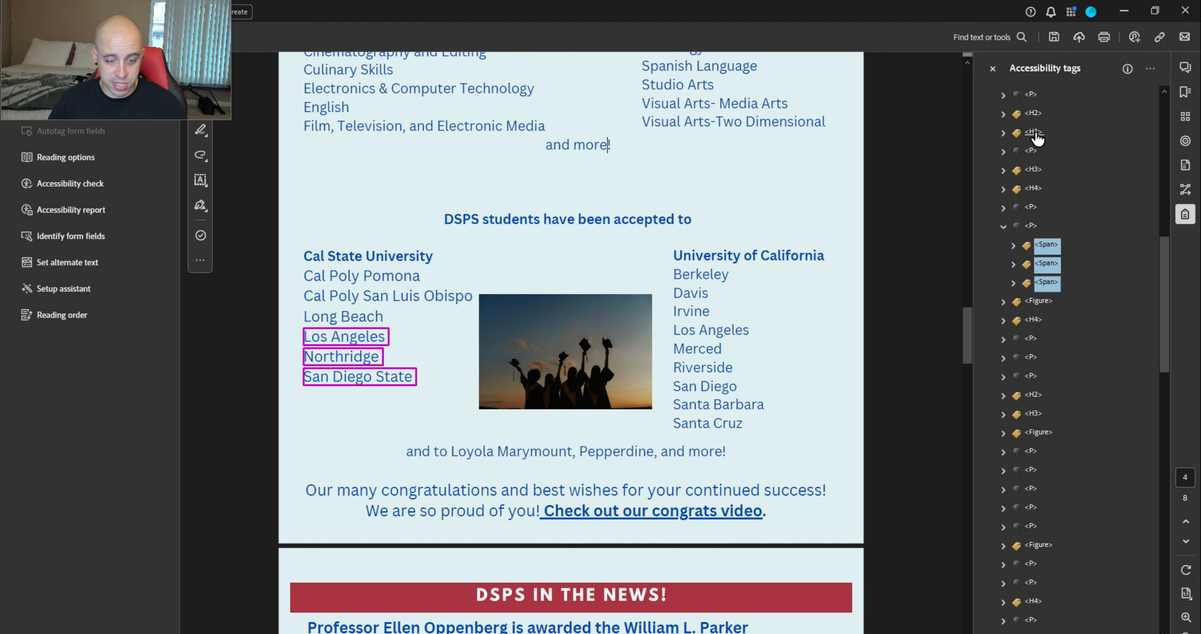
key("Up")
key("Up")
key("Up")
key("Up")
key("Right")
key("Down")
key("Down")
key("Down")
key("Down")
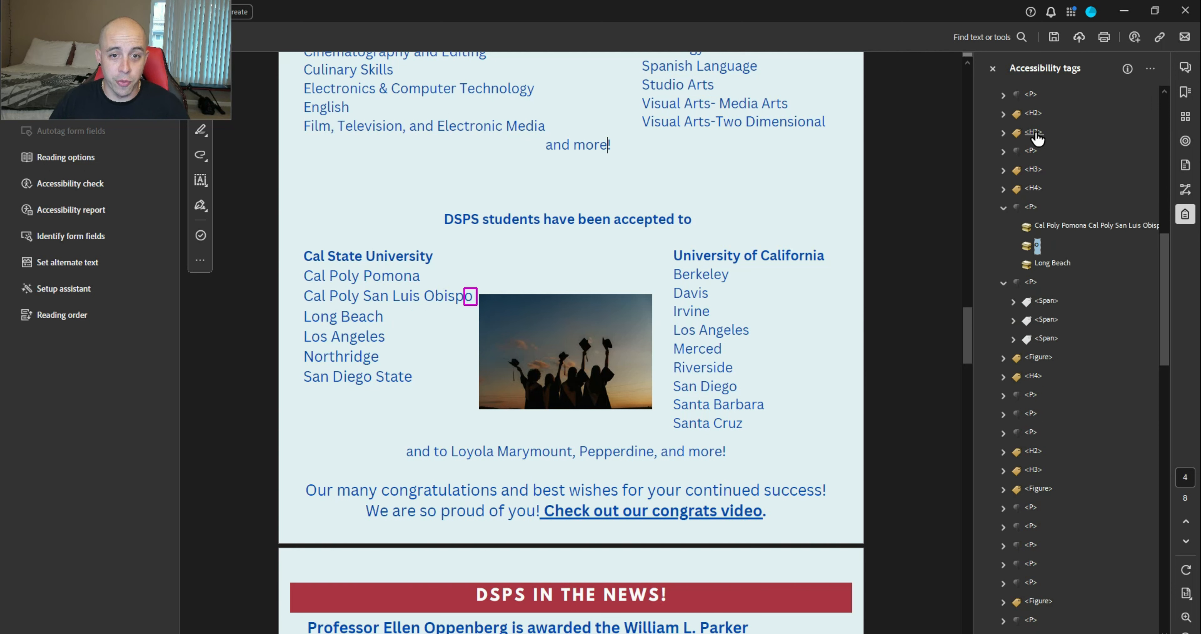
key("Up")
key("ctrl+v")
key("Up")
key("Up")
key("Up")
key("Left")
key("Down")
key("Down")
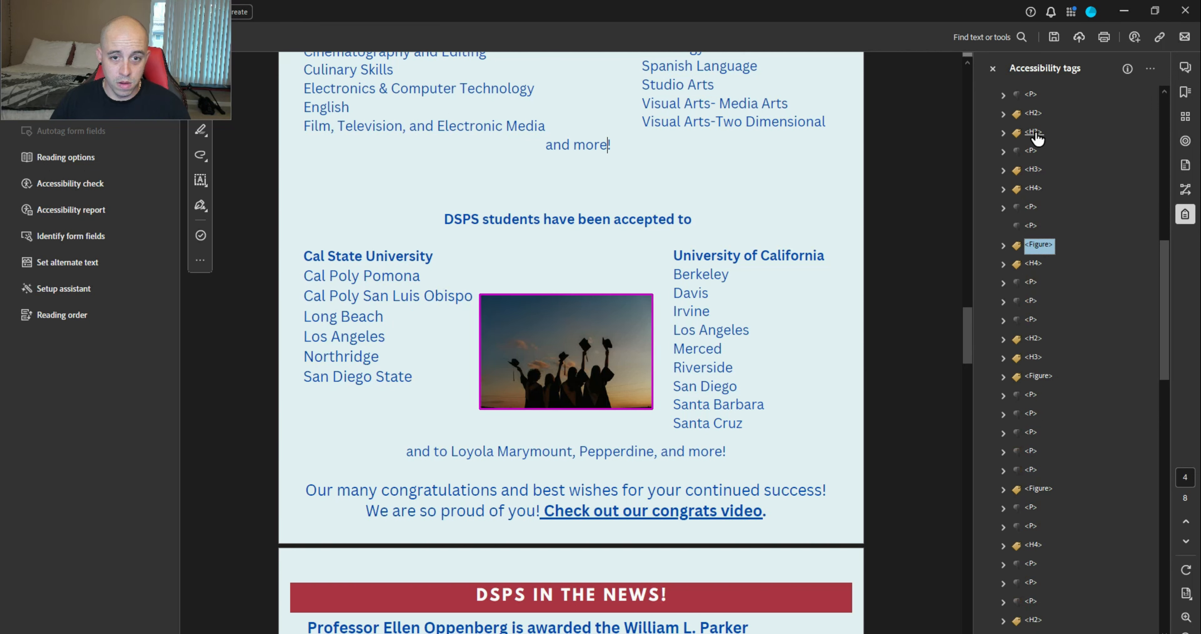
Change the graduates-silhouette photo tag to a decorative artifact
left_click(1002, 245)
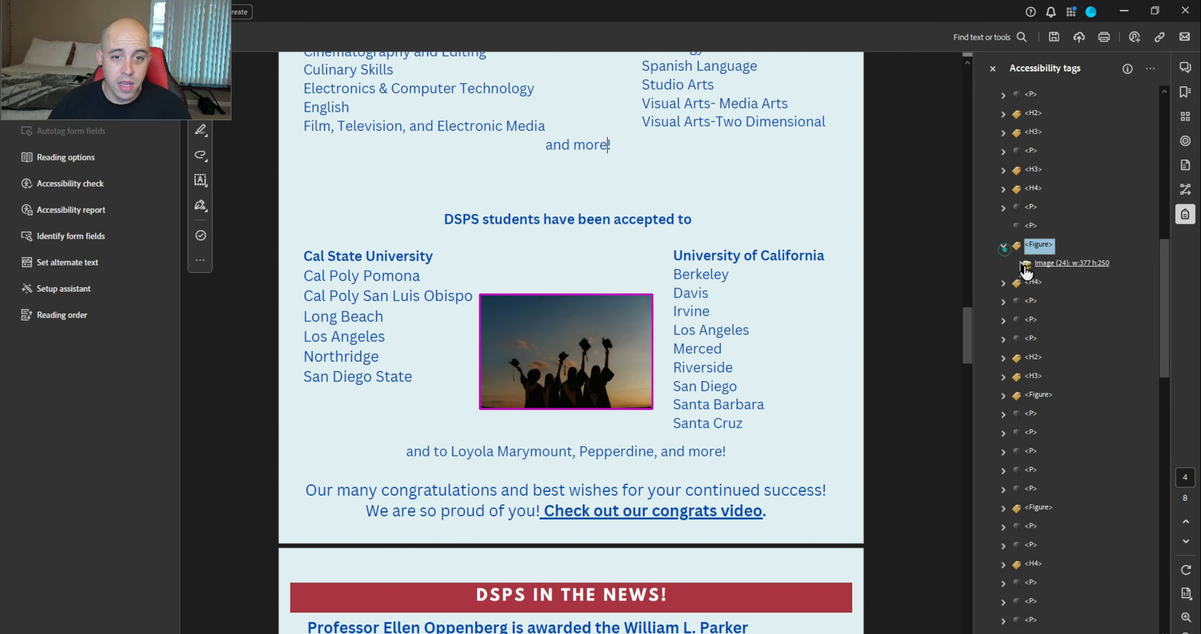
right_click(1042, 267)
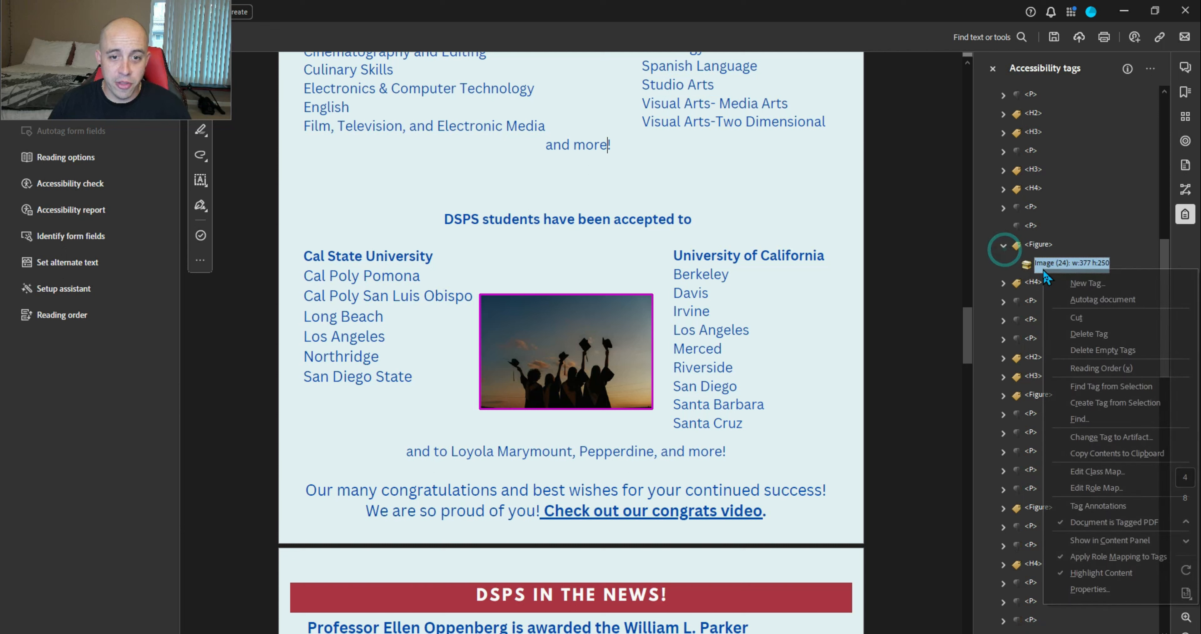
left_click(1119, 437)
left_click(598, 378)
Delete the leftover empty P and Figure tags
left_click(1034, 226)
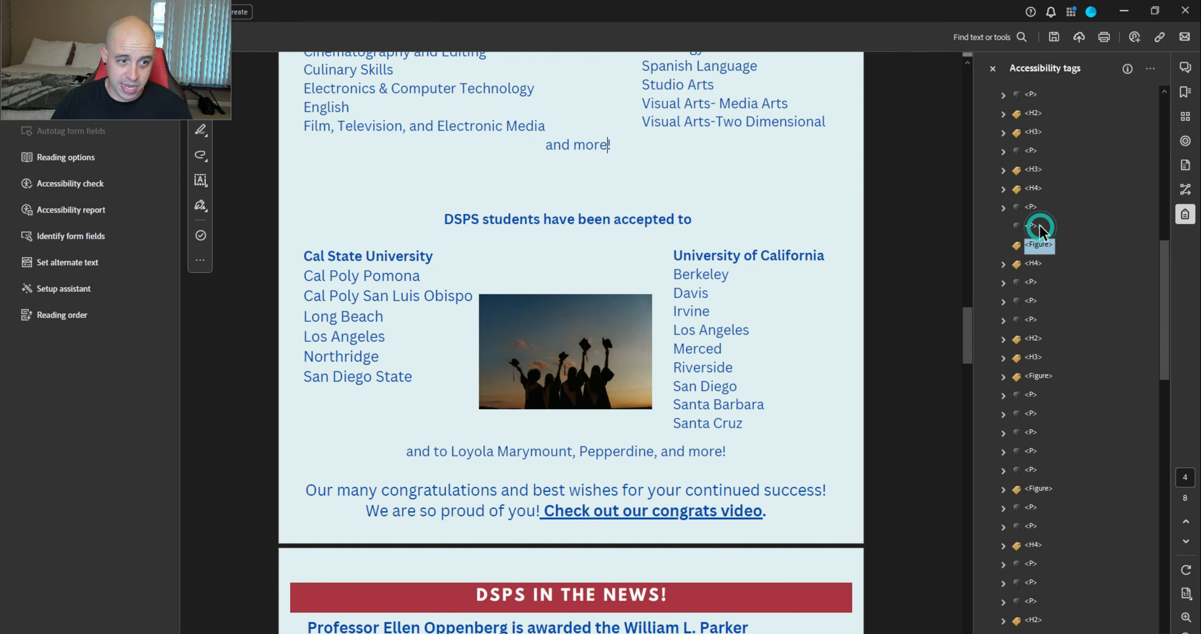
key("Delete")
key("Delete")
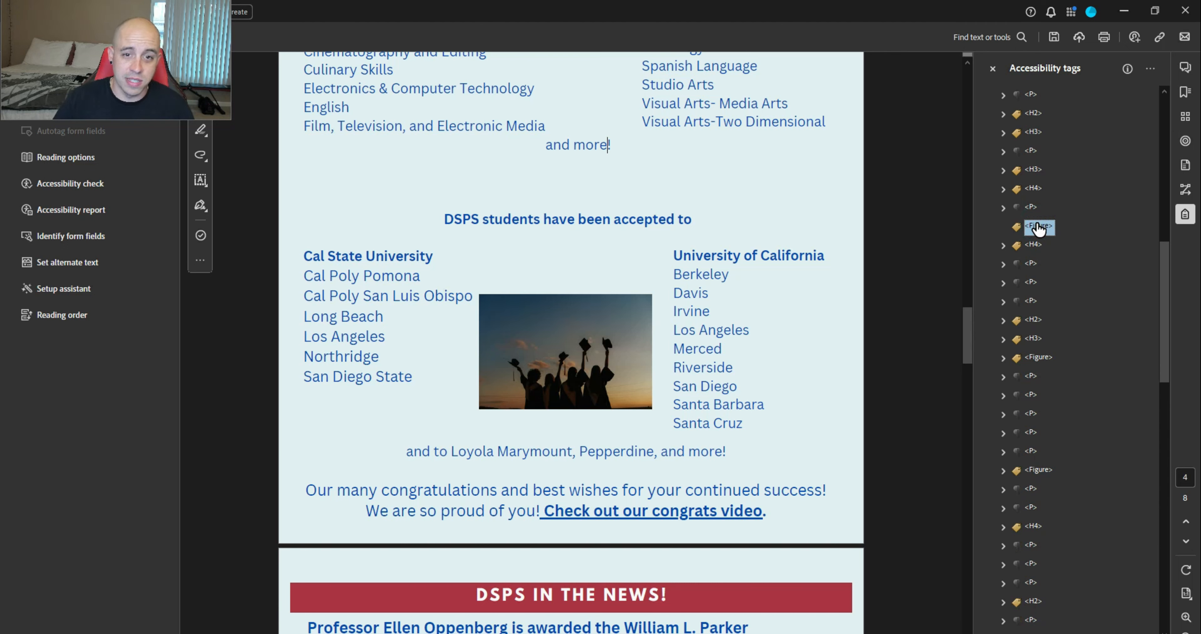
key("Down")
key("Down")
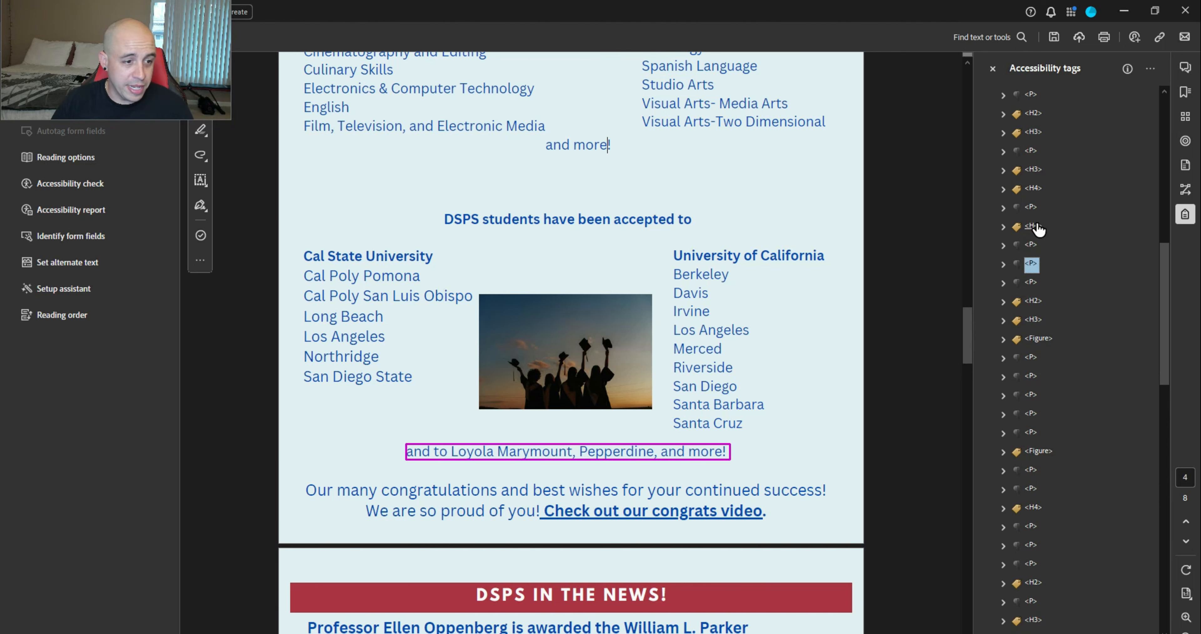
key("Down")
key("Down")
key("Down")
key("Down")
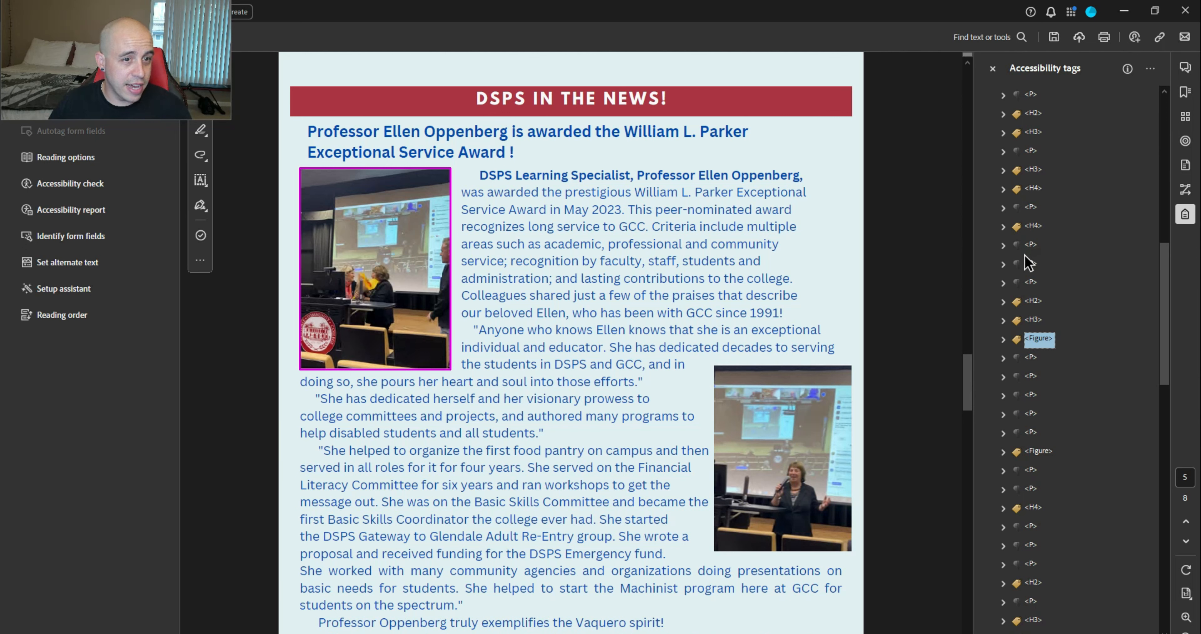
Open the professor photo's Figure tag properties and begin entering the professor's name as alternate text
right_click(1038, 339)
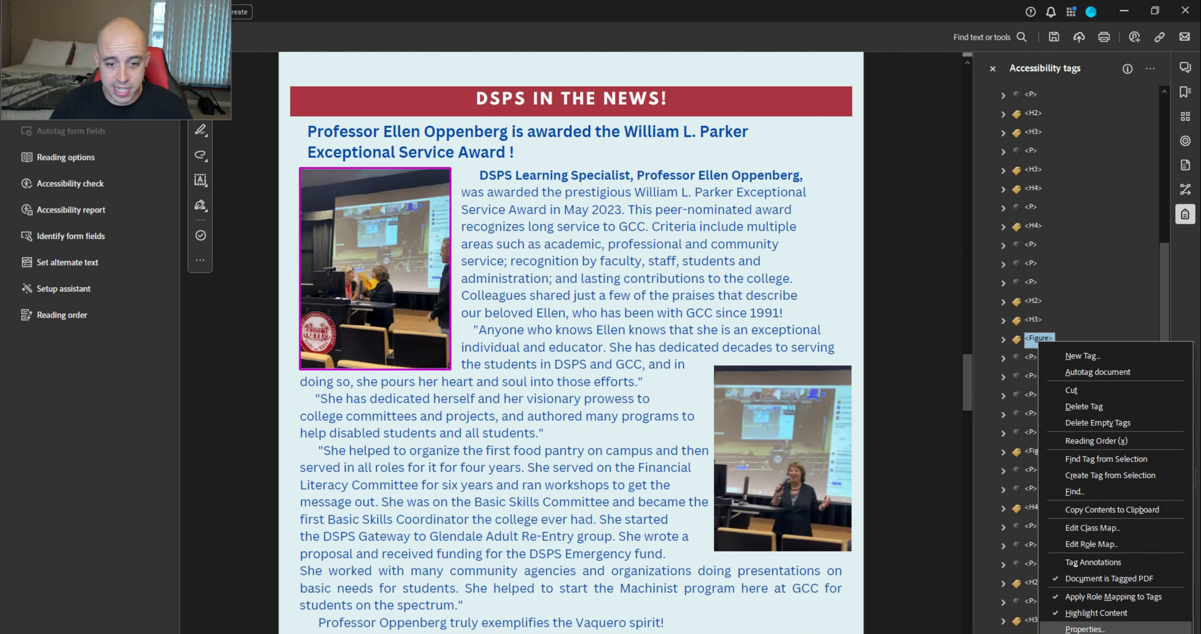
left_click(1081, 629)
left_click(831, 311)
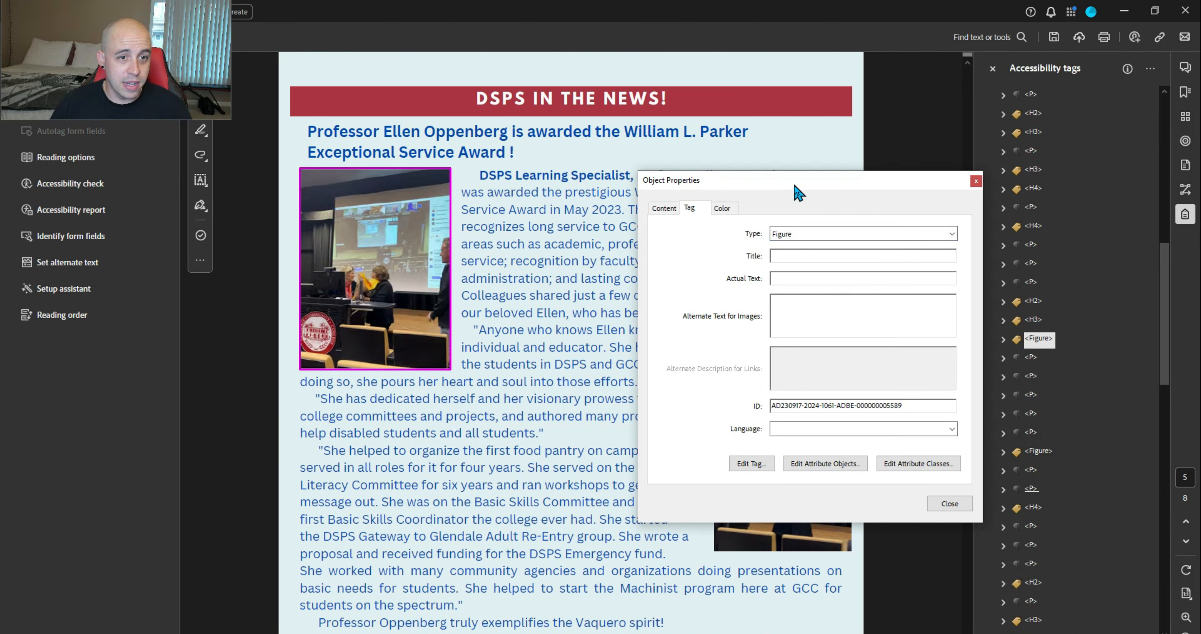
left_click_drag(792, 181, 932, 239)
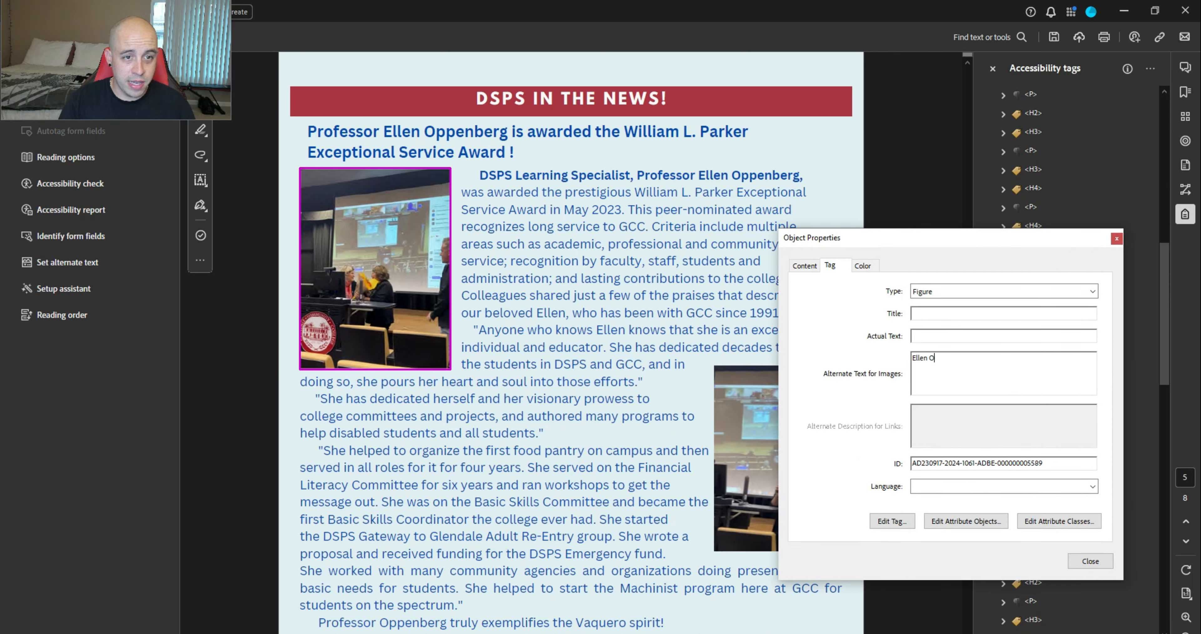
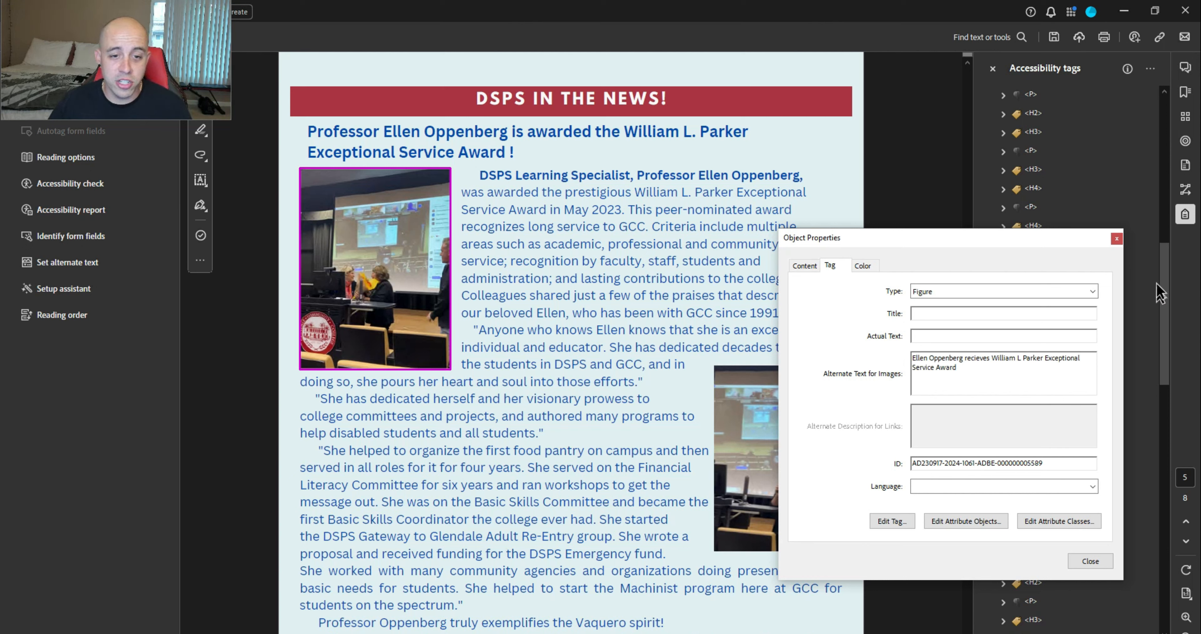
Close the professor photo's Object Properties and select the P tag below the Figure
left_click(1090, 560)
left_click(1034, 364)
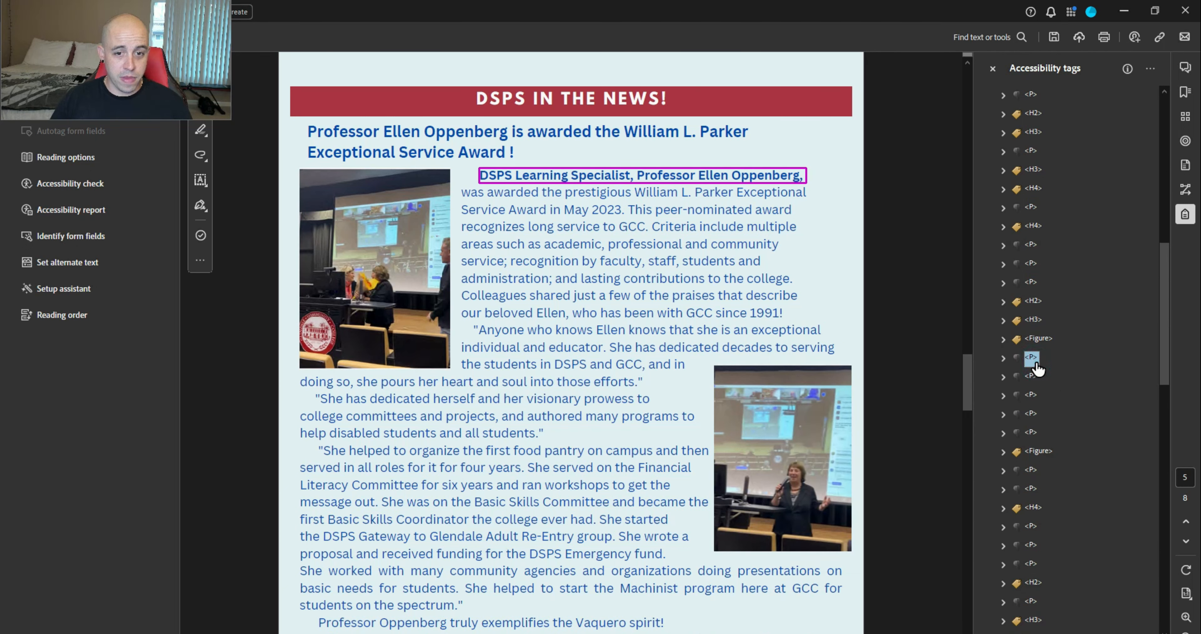
Retag the DSPS Learning Specialist opening line's P tag as H4
key("Up")
key("Up")
key("Down")
key("Down")
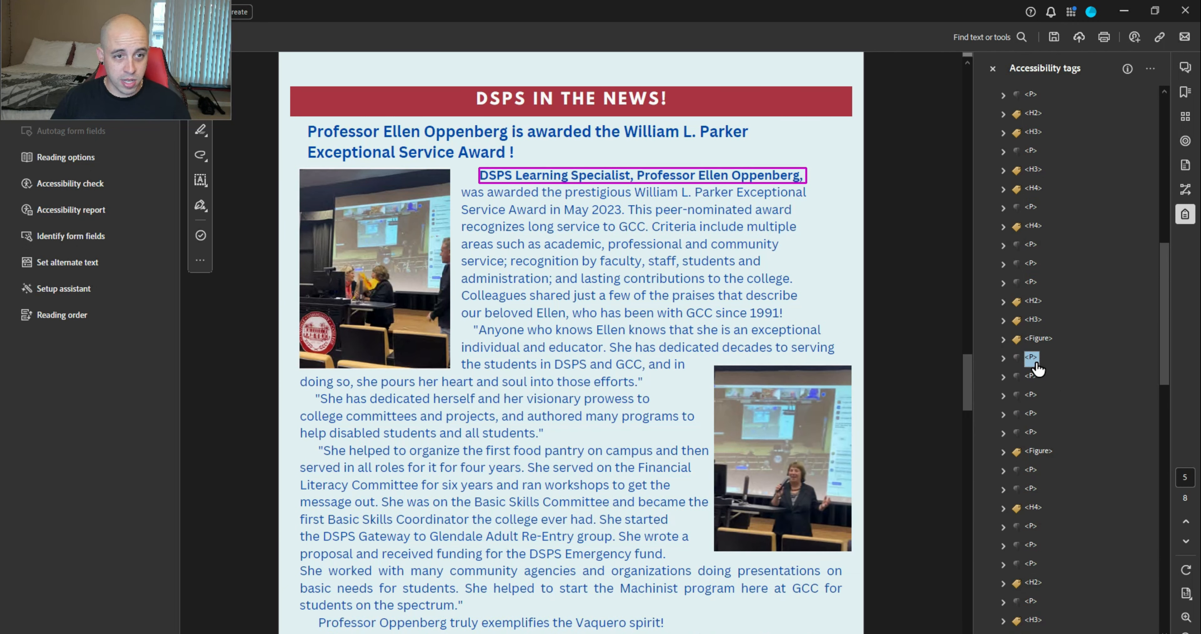
left_click(1036, 363)
type("H")
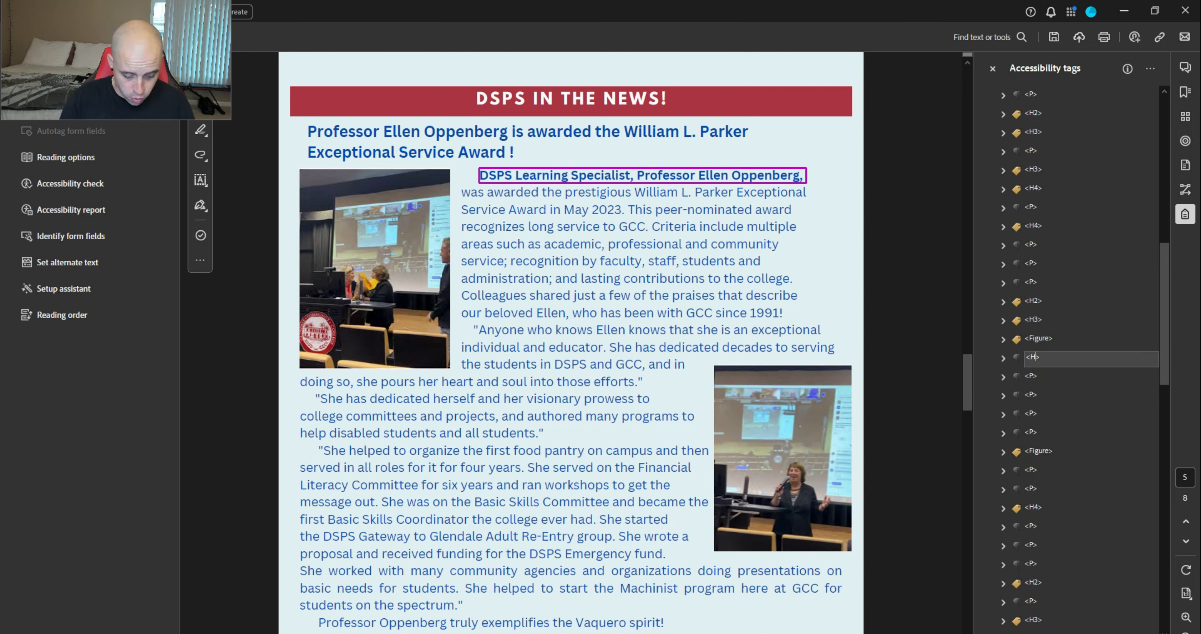
type("4")
key("Return")
Move the second photo's Figure tag to after the 'Many congratulations' paragraph
key("Down")
key("Down")
key("Down")
key("Down")
key("Down")
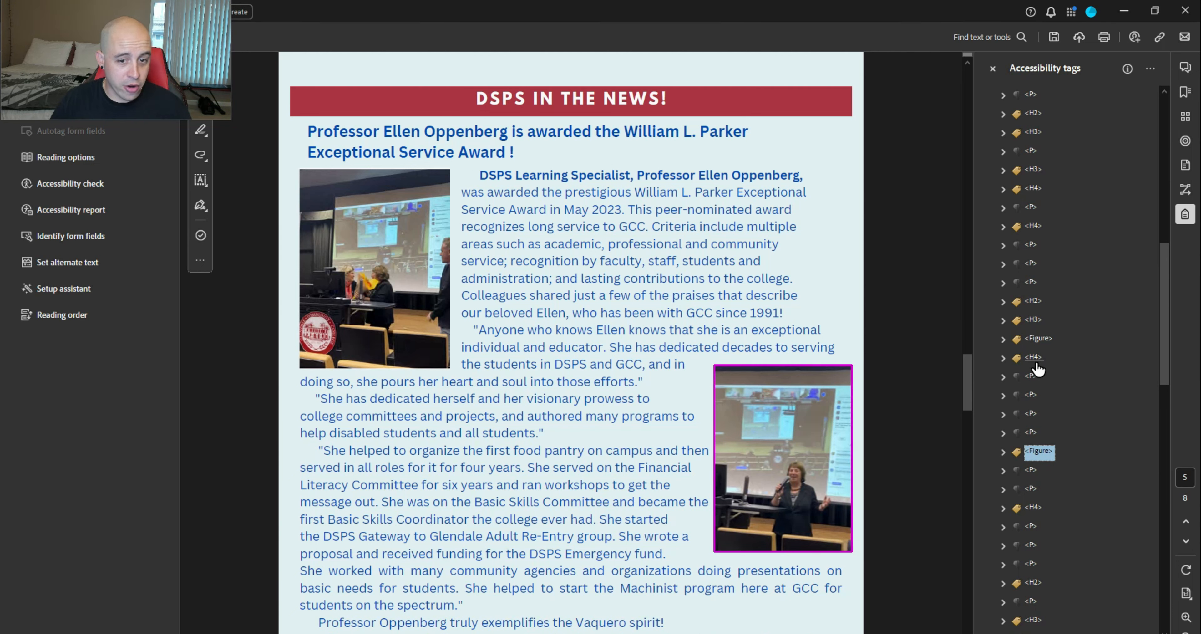
key("Down")
key("Up")
key("Down")
key("Down")
key("Down")
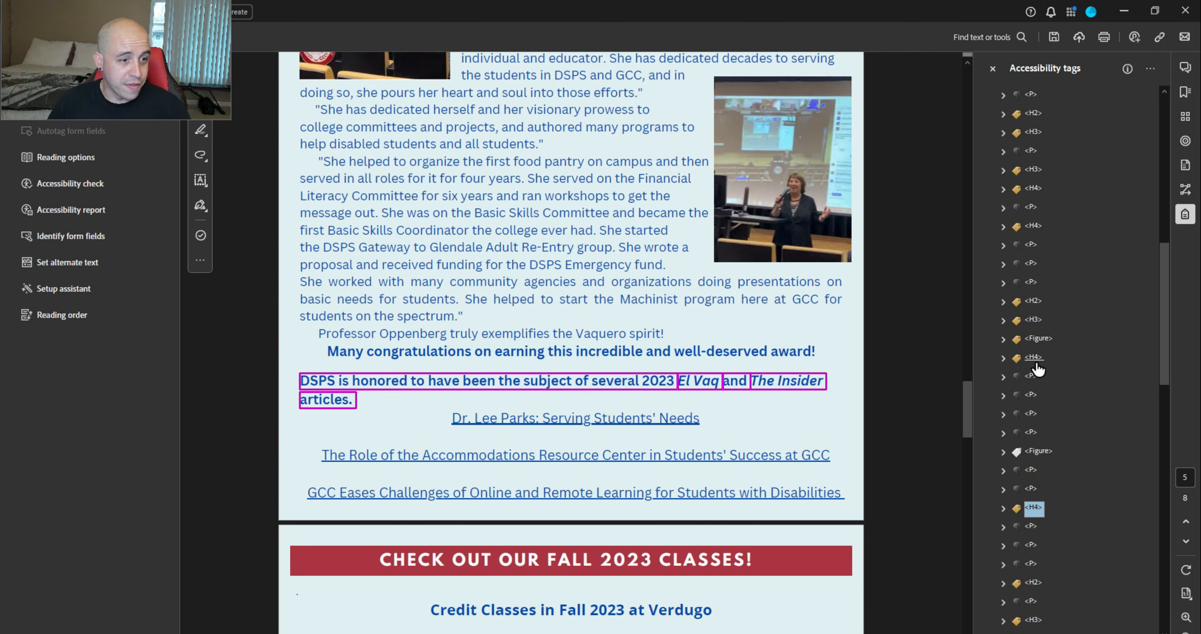
key("Up")
key("ctrl+v")
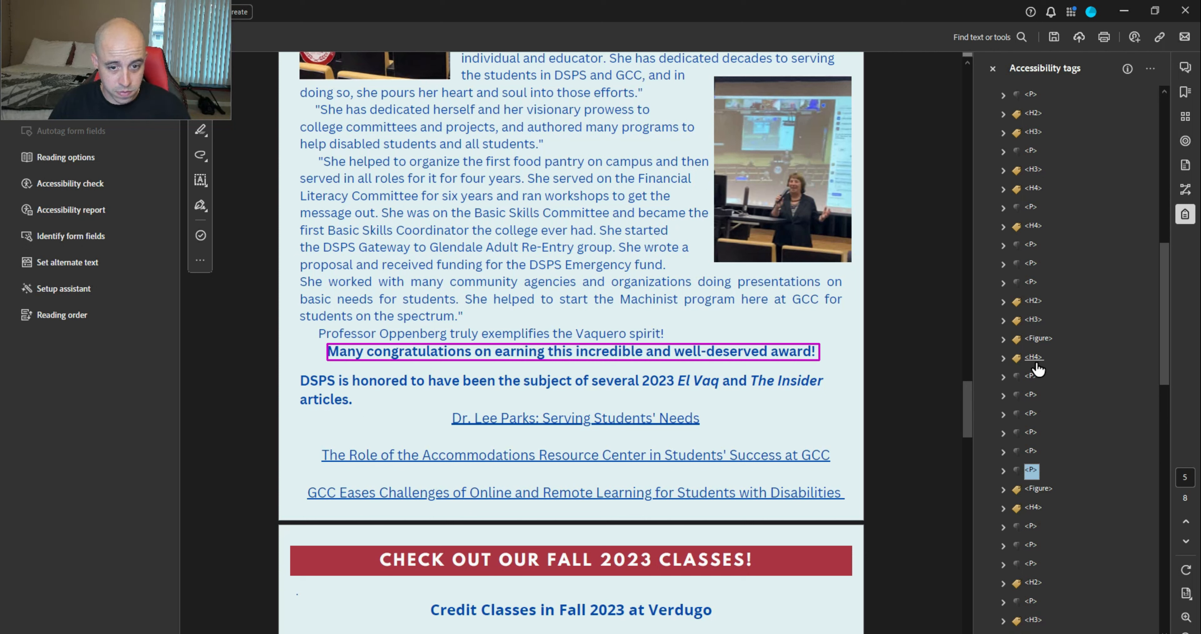
key("Down")
key("Down")
key("Down")
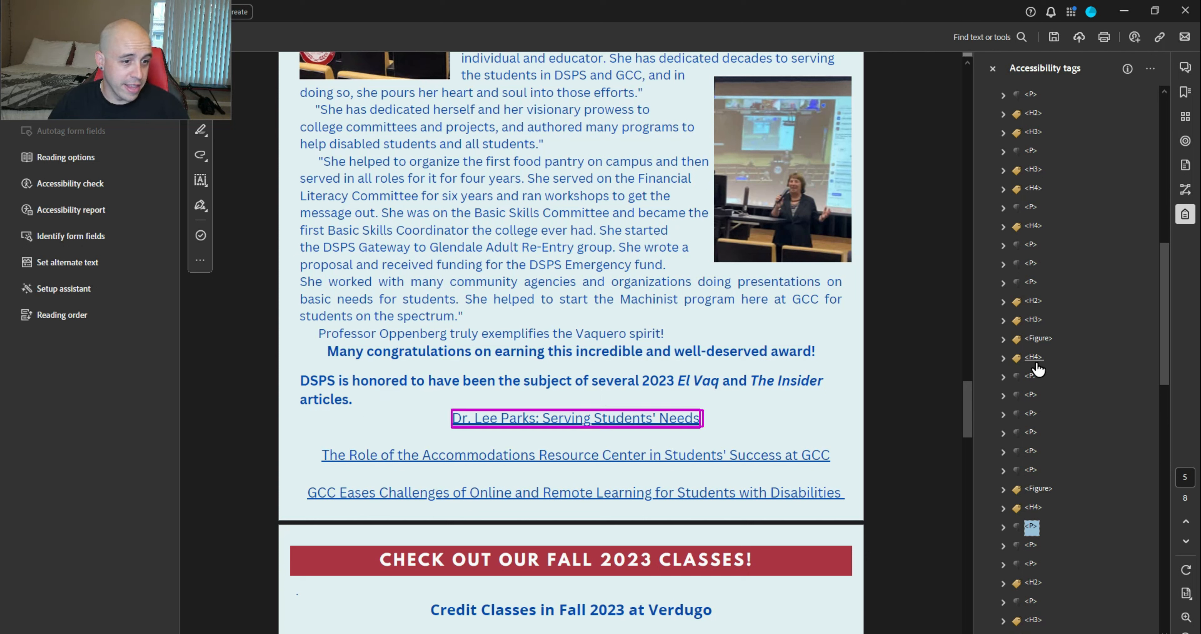
key("Down")
key("Down")
key("Down")
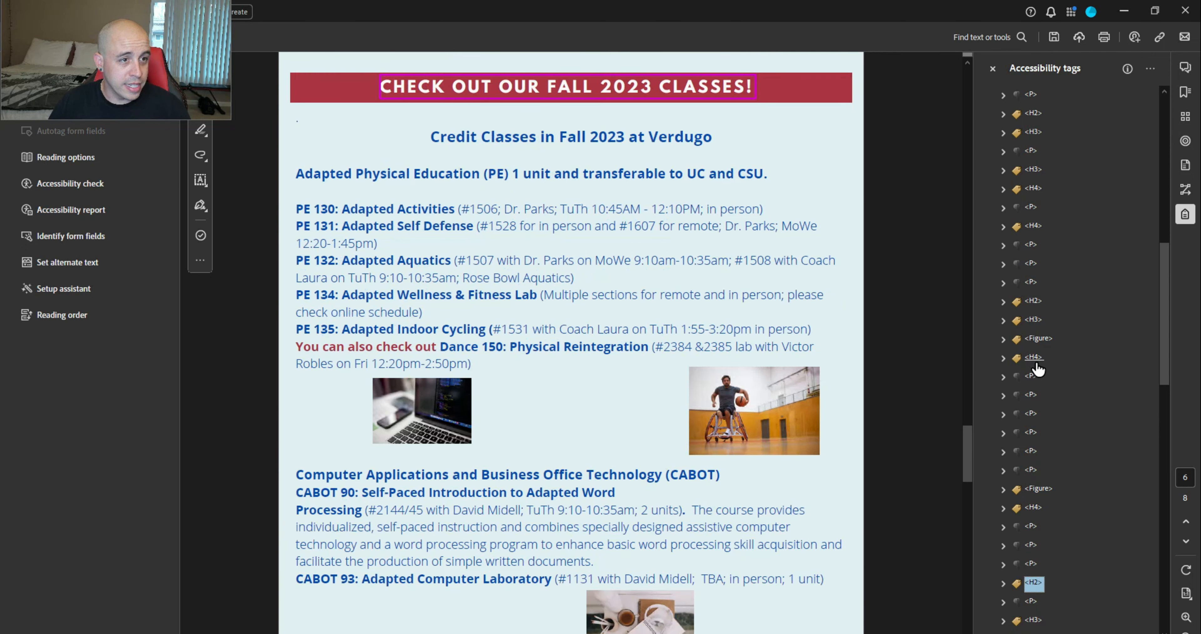
key("Down")
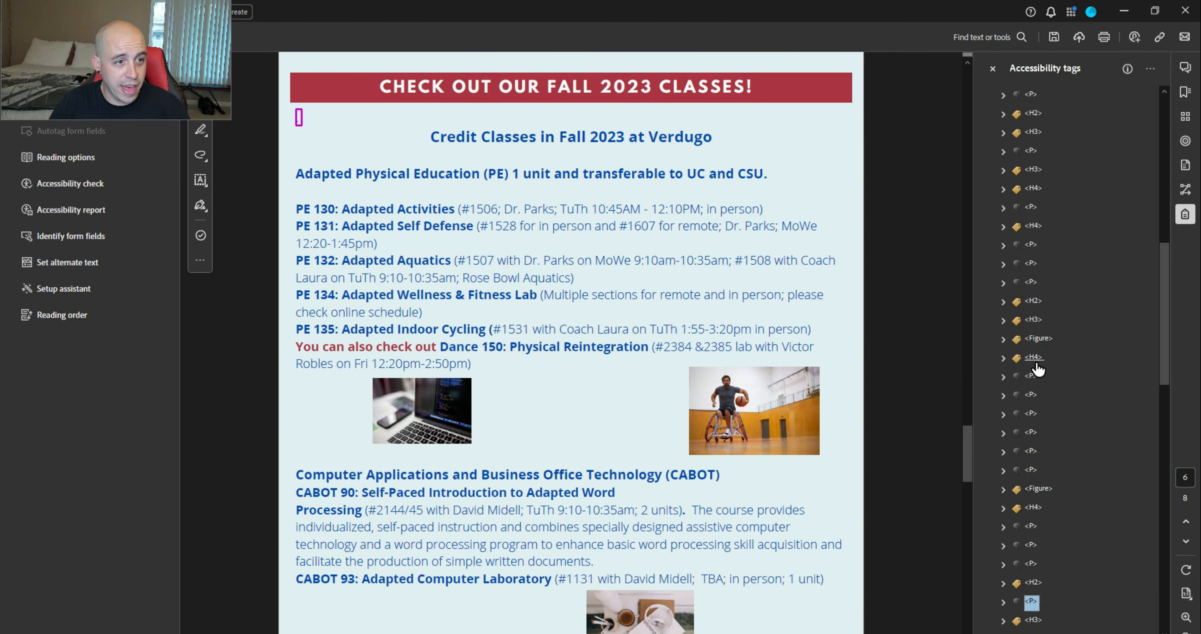
scroll(1044, 370, "down", 5)
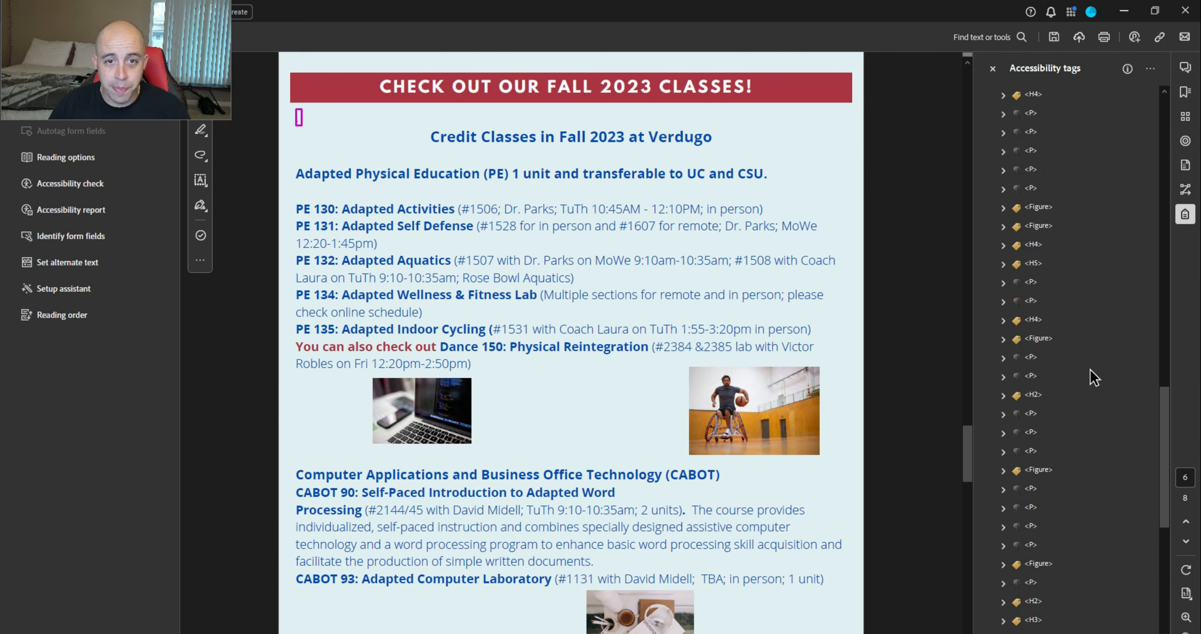
Change the stray dot's tag to an artifact
scroll(1086, 419, "up", 5)
right_click(1033, 245)
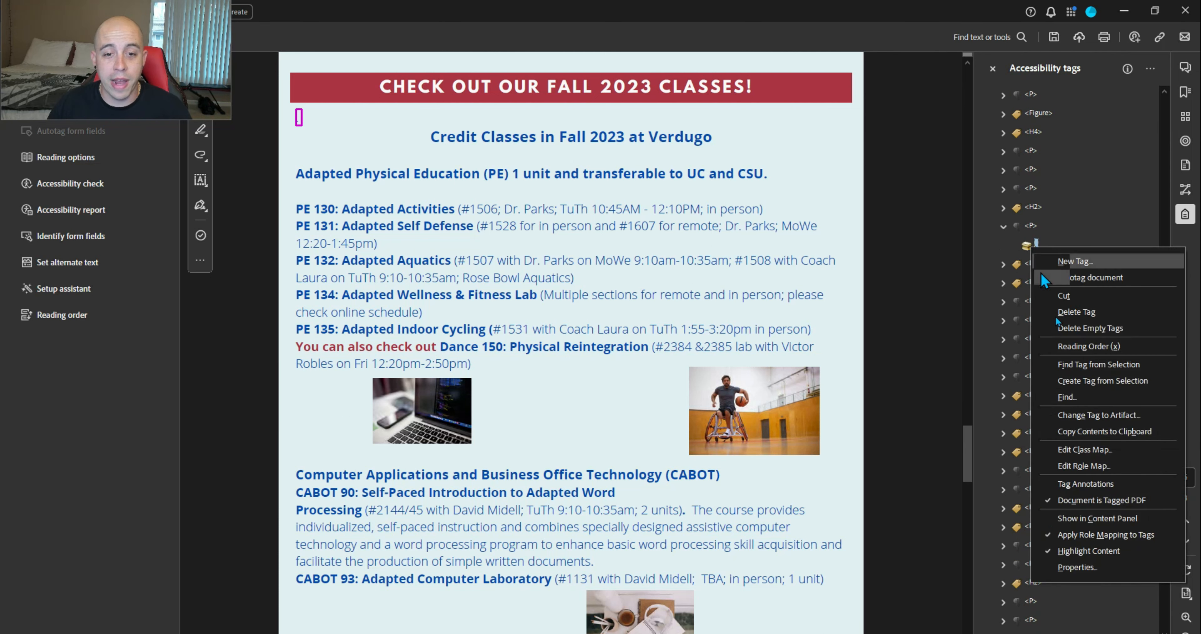
left_click(1104, 415)
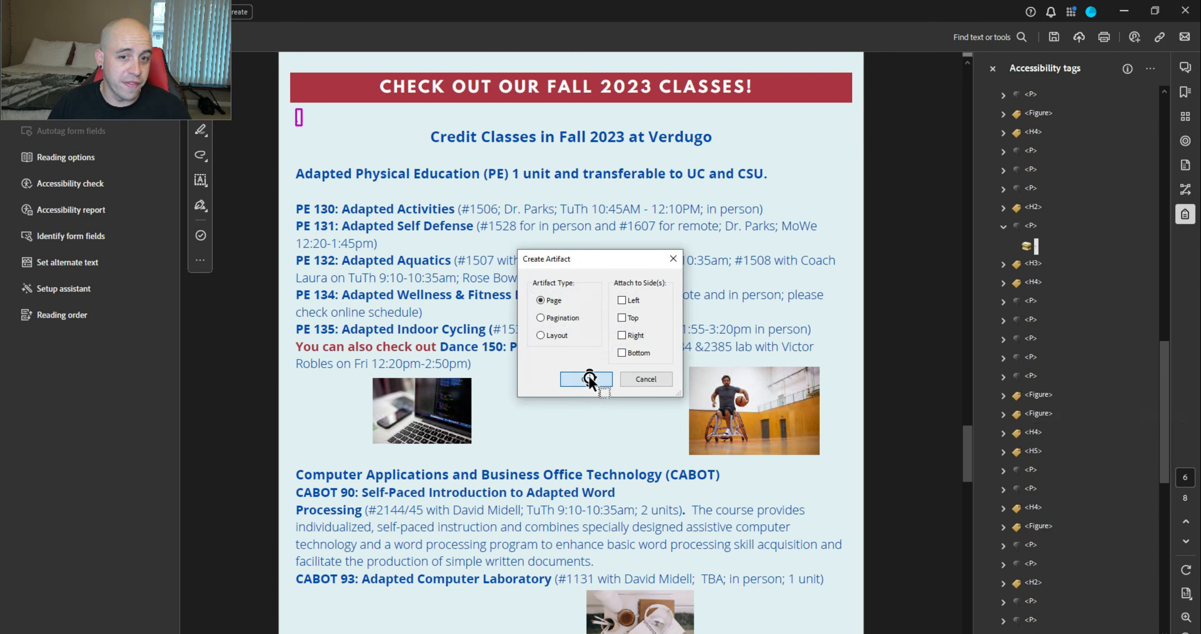
left_click(586, 379)
Make the wheelchair and laptop class-page photos artifacts
scroll(890, 334, "up", 10)
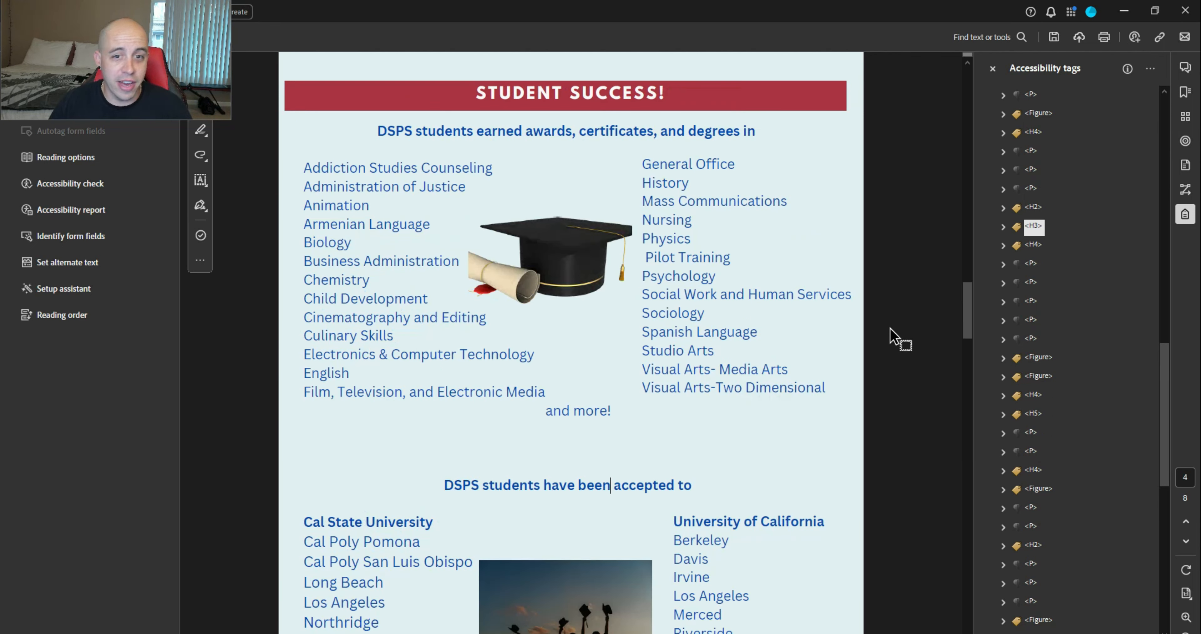
left_click(1032, 244)
left_click(1032, 264)
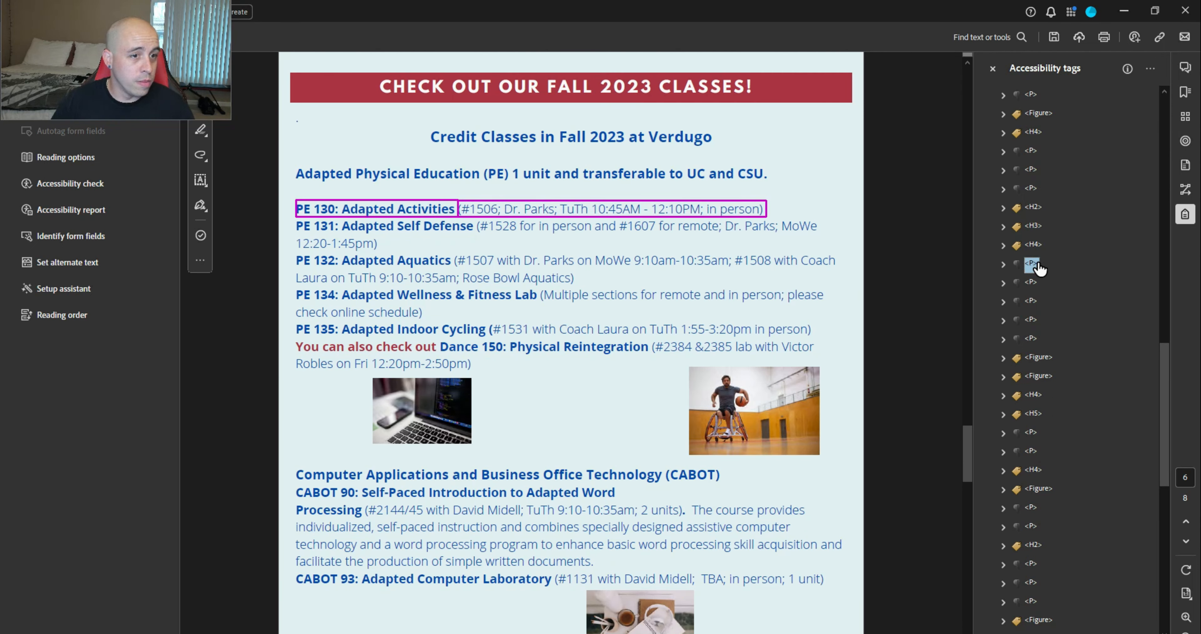
key("Down")
key("Down")
key("Down")
key("Down")
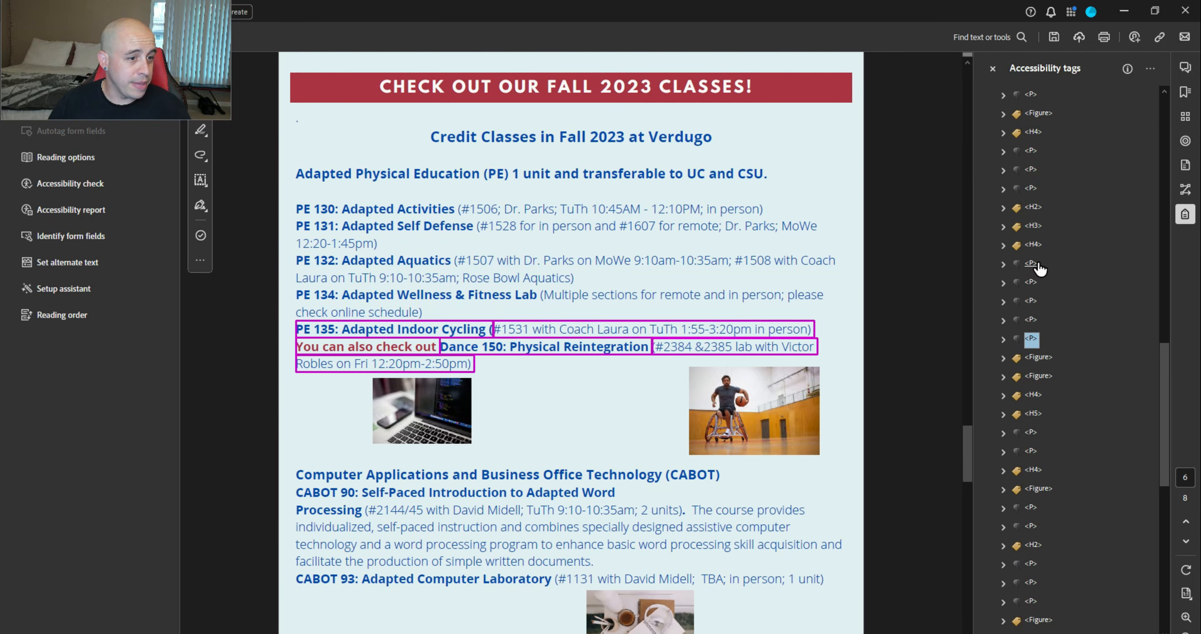
key("Down")
key("Right")
key("Down")
key("Down")
key("Right")
key("Down")
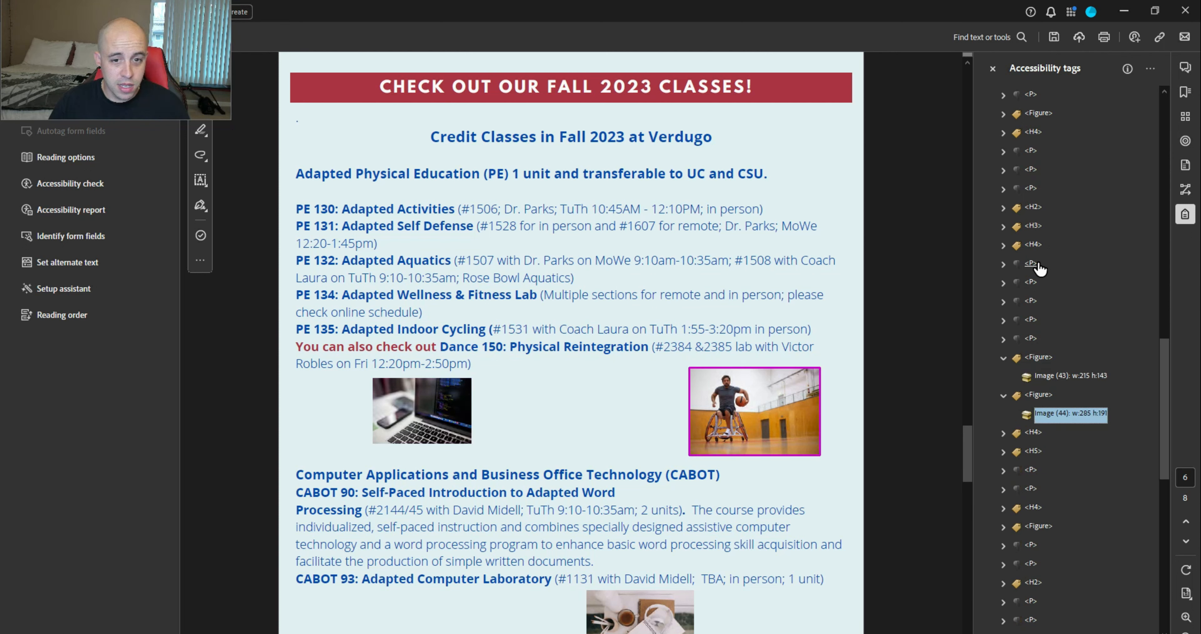
left_click(1075, 376, "ctrl")
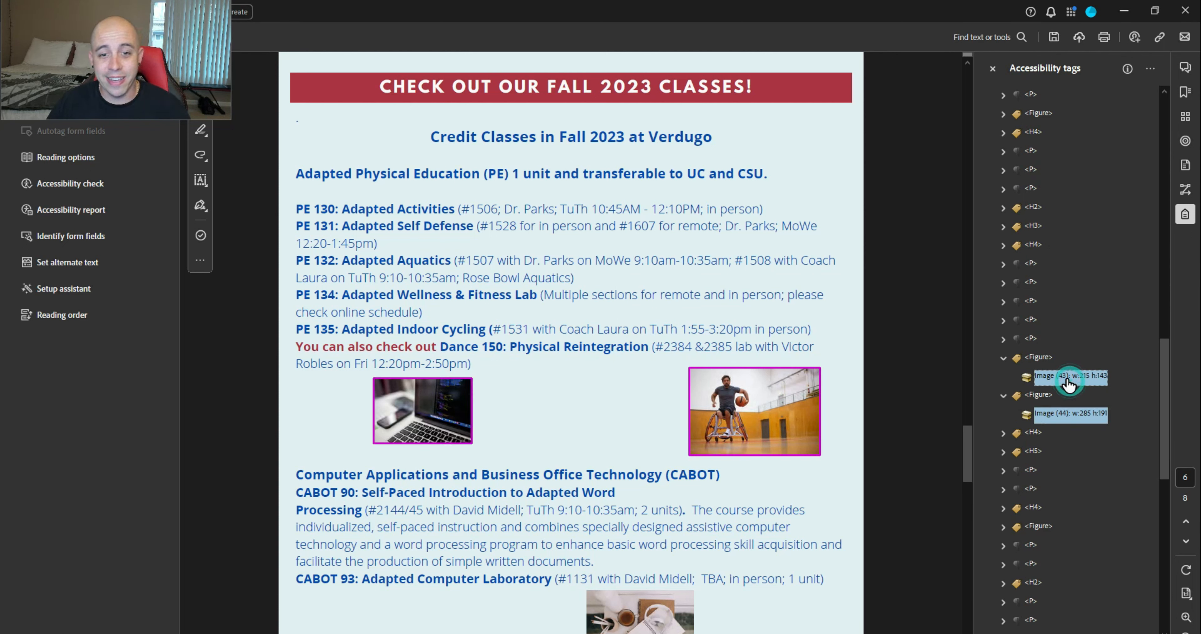
right_click(1092, 377)
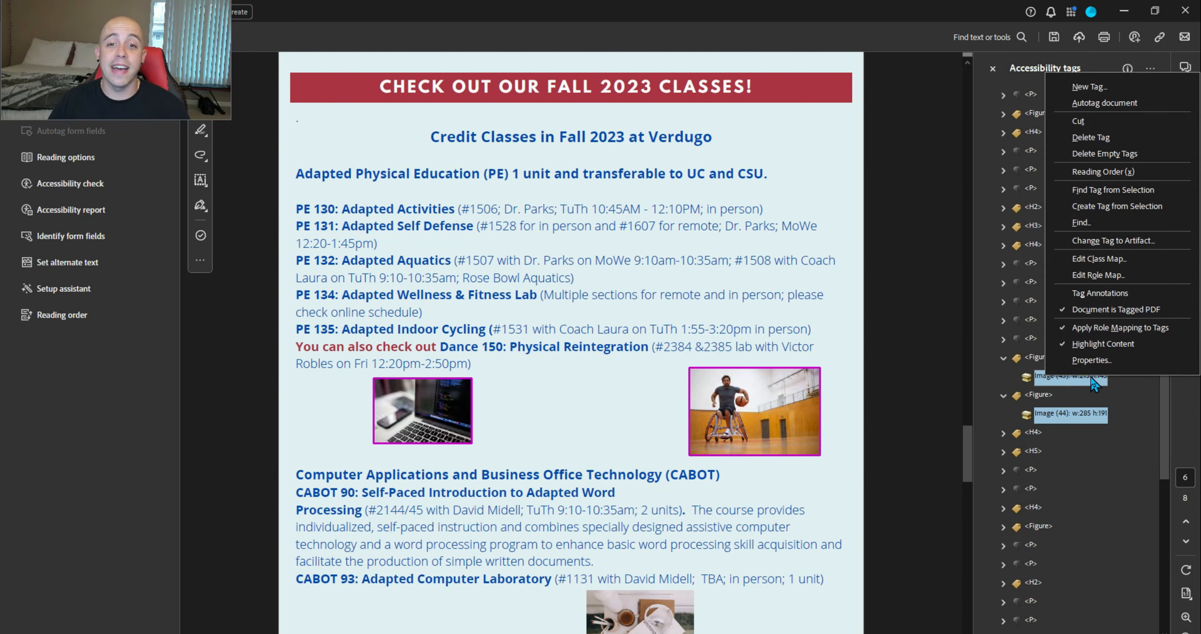
left_click(1095, 242)
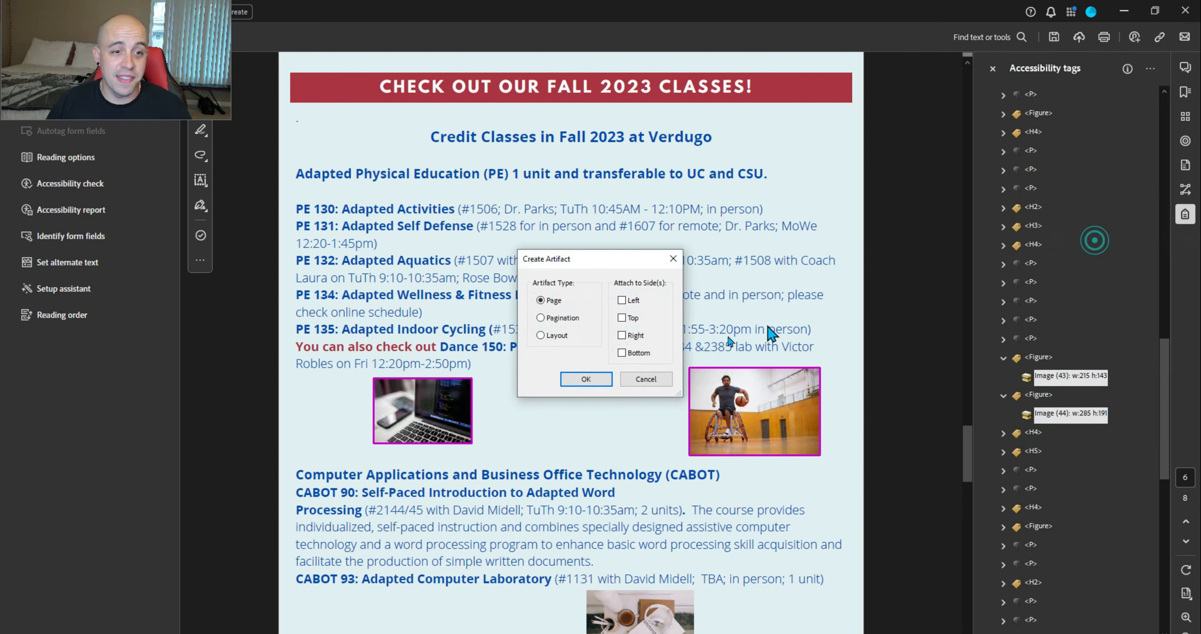
left_click(598, 373)
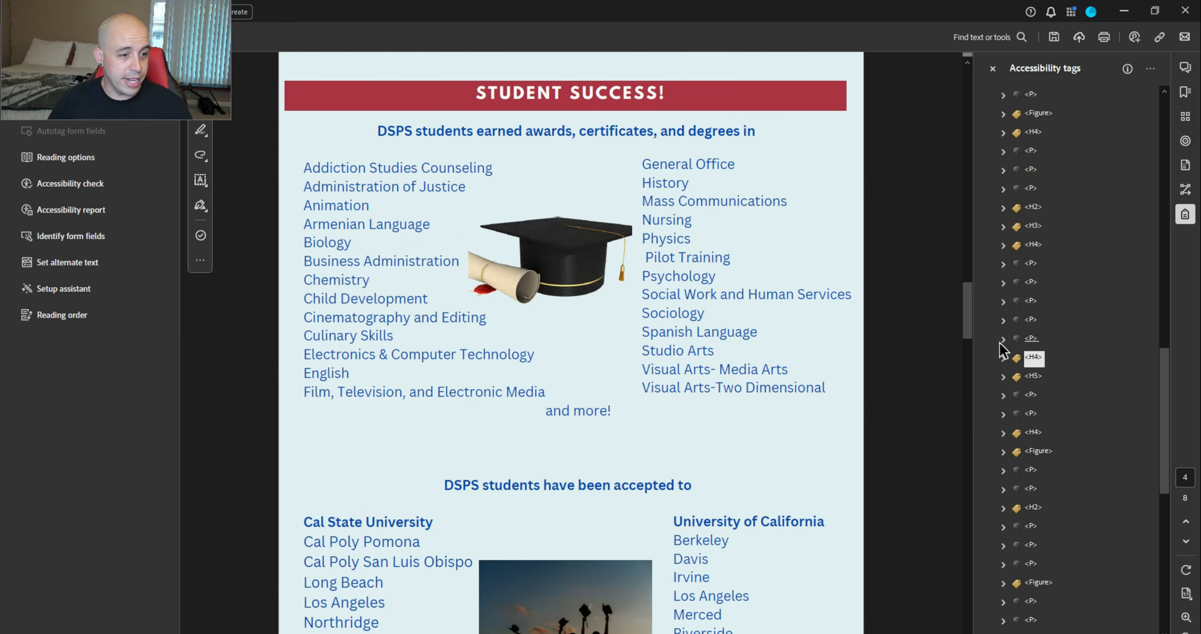
Rename the CABOT 90 line's H5 tag to P
left_click(1033, 357)
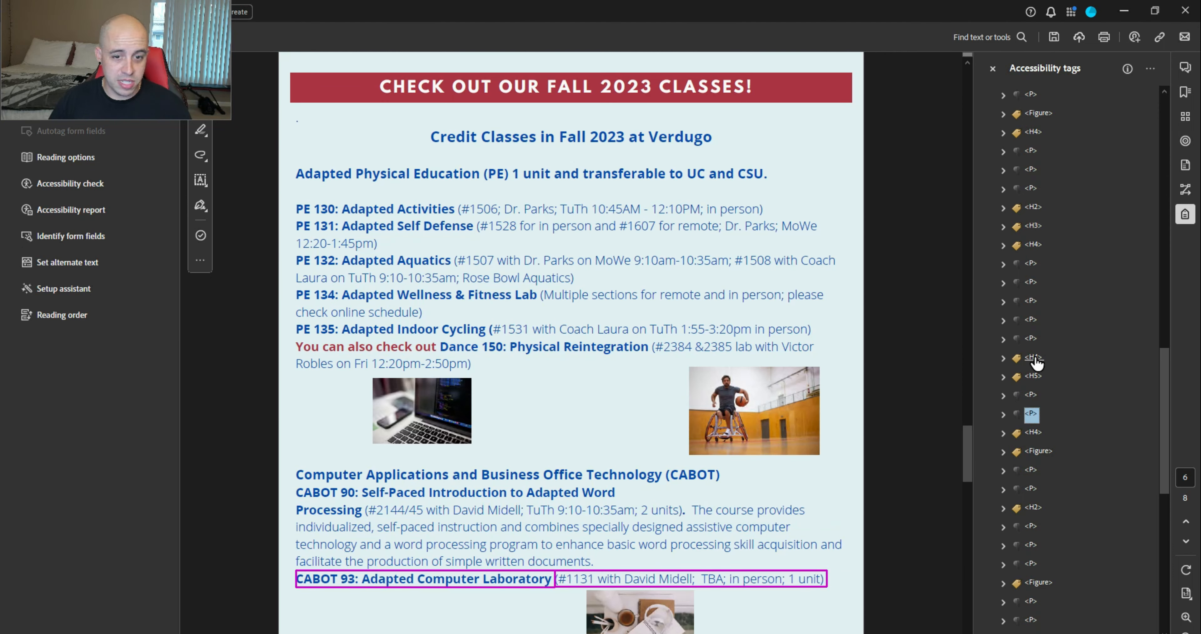
key("Up")
key("Up")
key("F2")
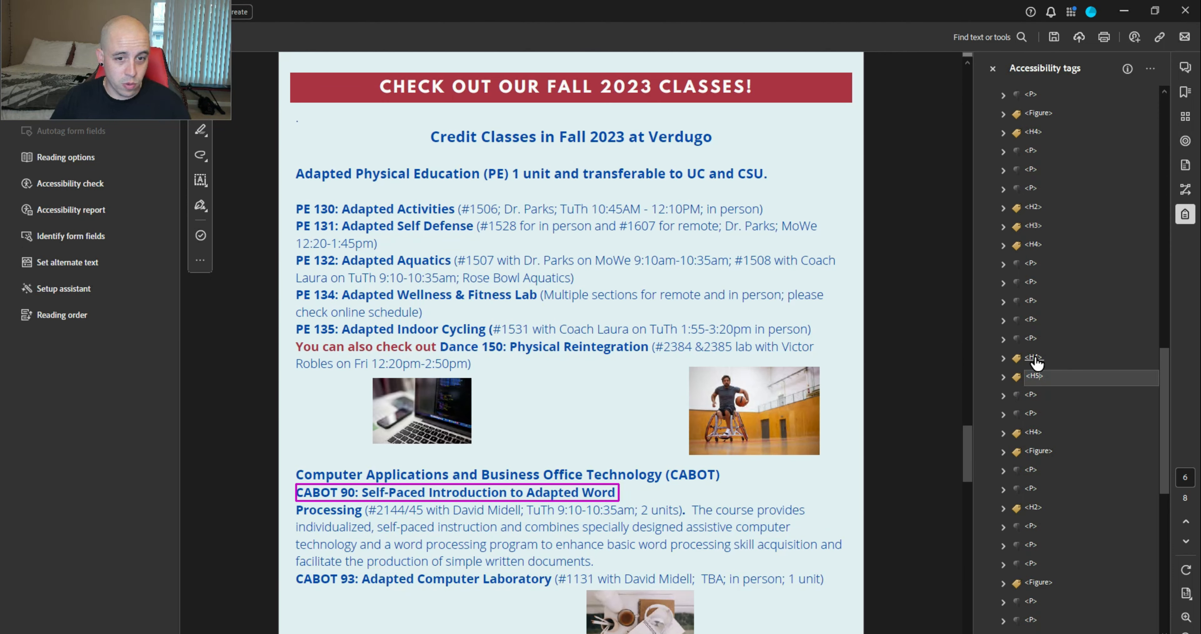
key("Return")
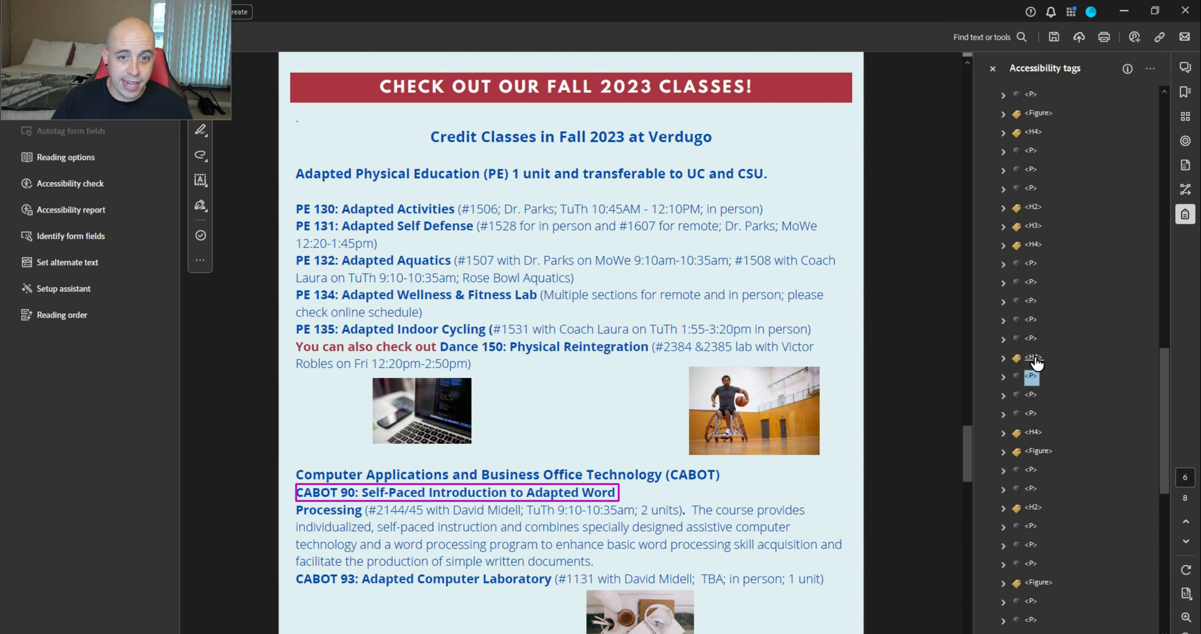
Change the desk photo's image tag to an artifact
key("Down")
key("Down")
key("Down")
key("Down")
key("Right")
key("Down")
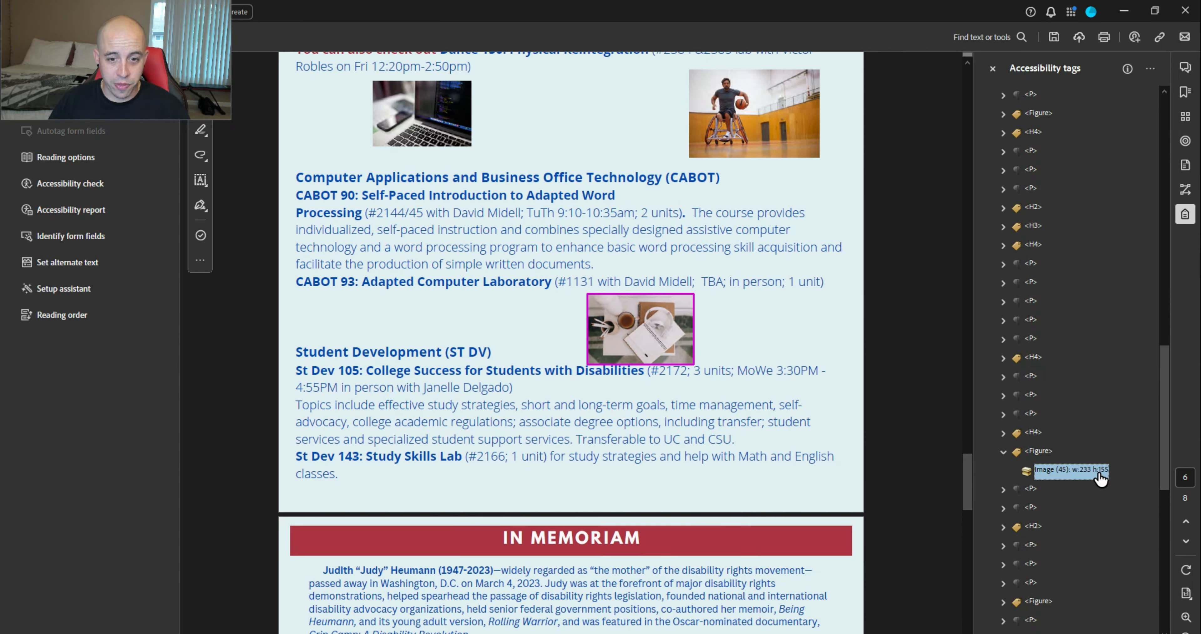
right_click(1086, 471)
left_click(1112, 308)
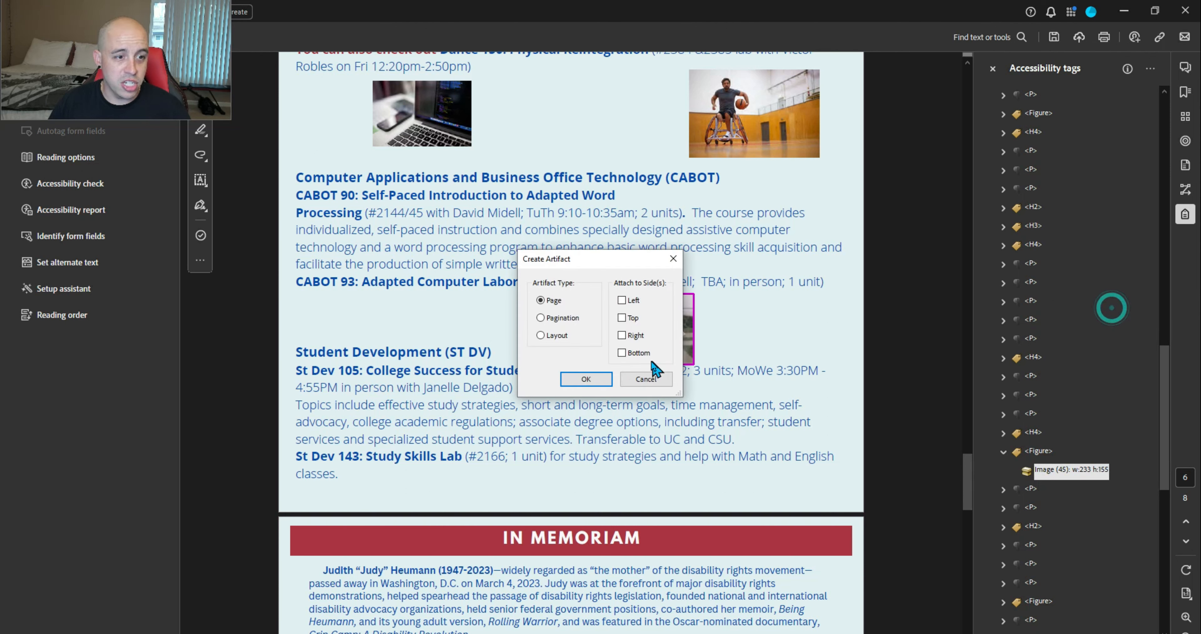
left_click(581, 378)
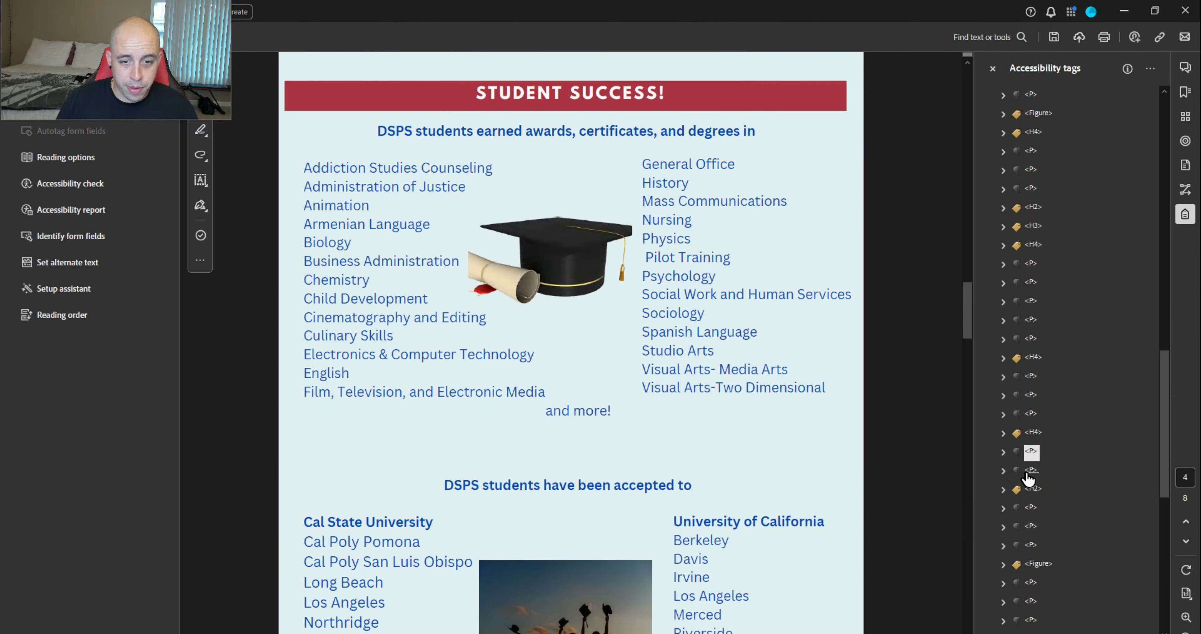
Cut the 'Crip Camp: A Disability Revolution.' content out of its own P tag
left_click(1033, 488)
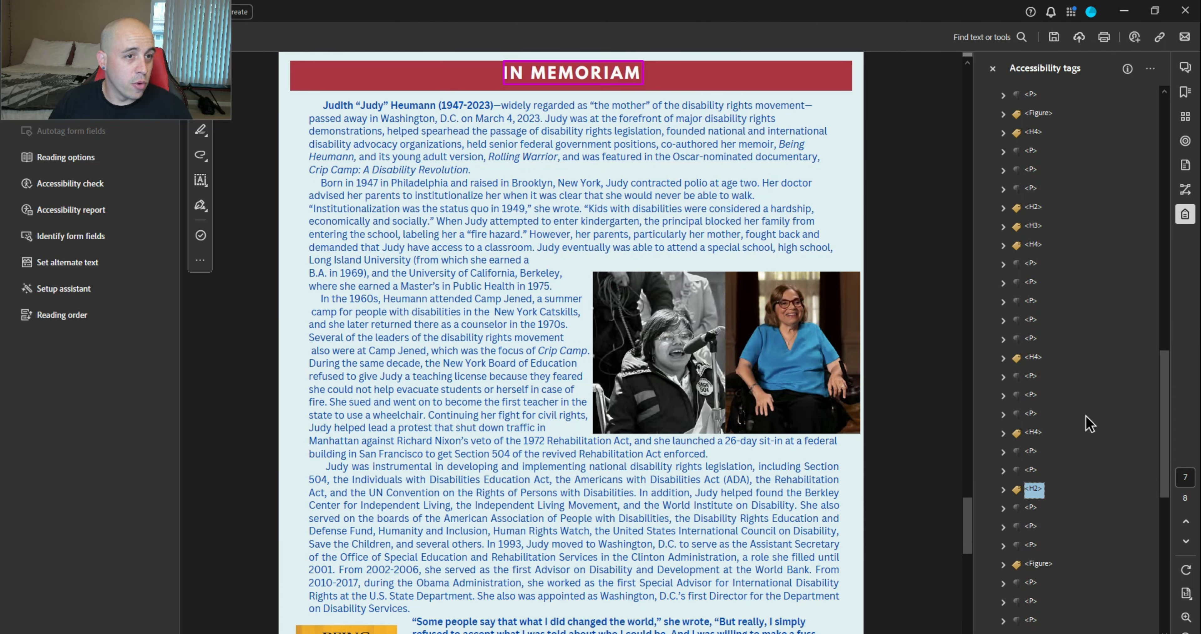
key("Down")
key("Down")
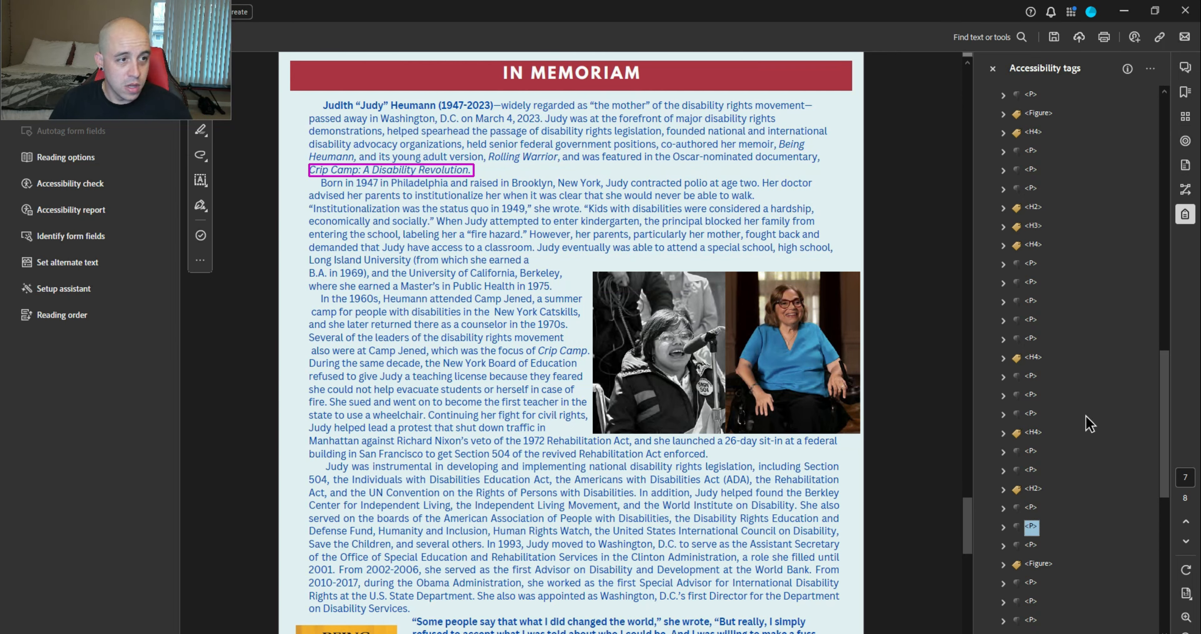
key("Right")
Paste it into the In Memoriam opening paragraph's P tag and delete the emptied P
key("Down")
key("ctrl+x")
key("Up")
key("Up")
key("Right")
key("Down")
key("Down")
key("Down")
key("Down")
key("Down")
key("Down")
key("Down")
key("Down")
key("Down")
key("Down")
key("Down")
key("Down")
key("Down")
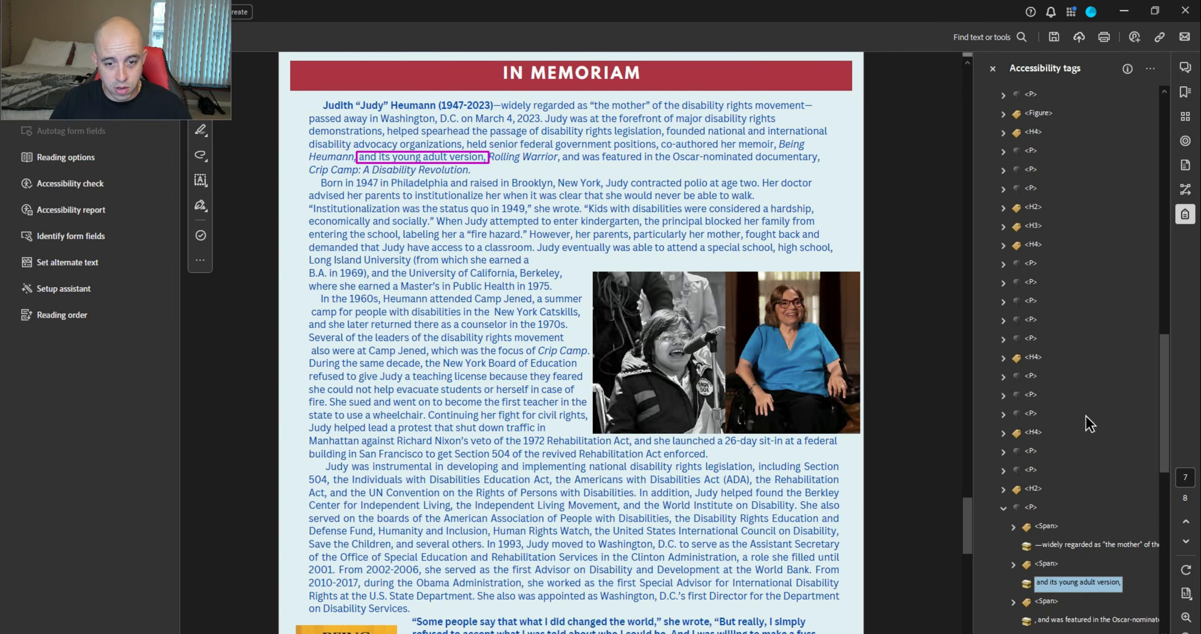
key("Up")
key("Up")
key("Up")
key("Up")
key("Up")
key("Up")
key("Up")
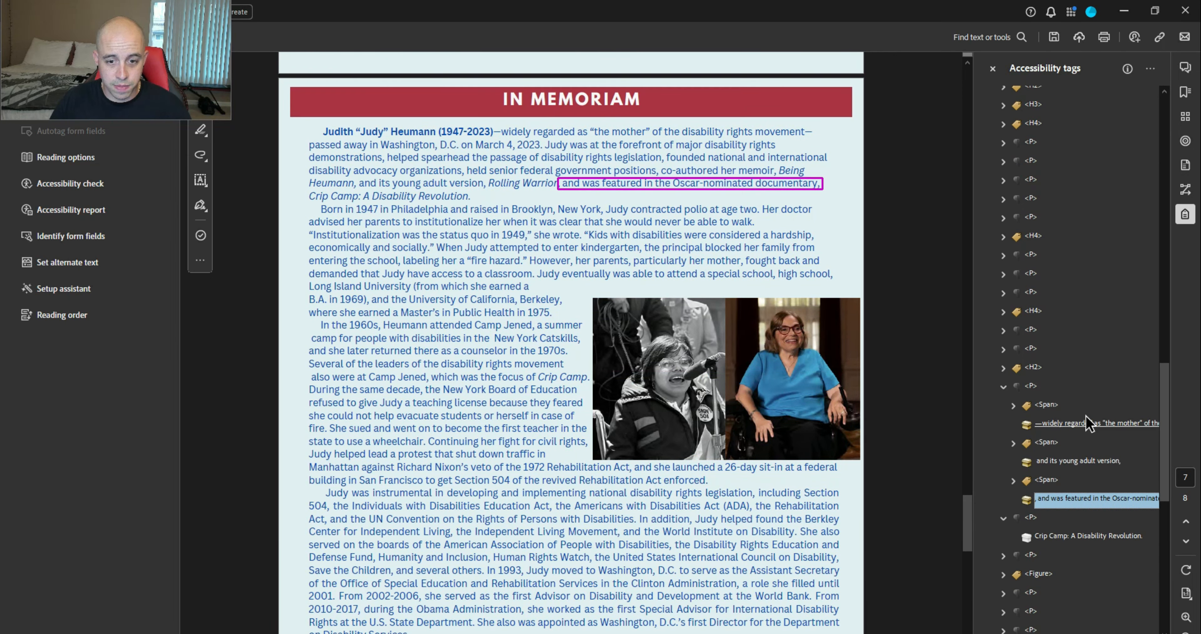
key("ctrl+v")
key("Down")
key("Down")
key("Delete")
key("Down")
key("Down")
key("Down")
key("Down")
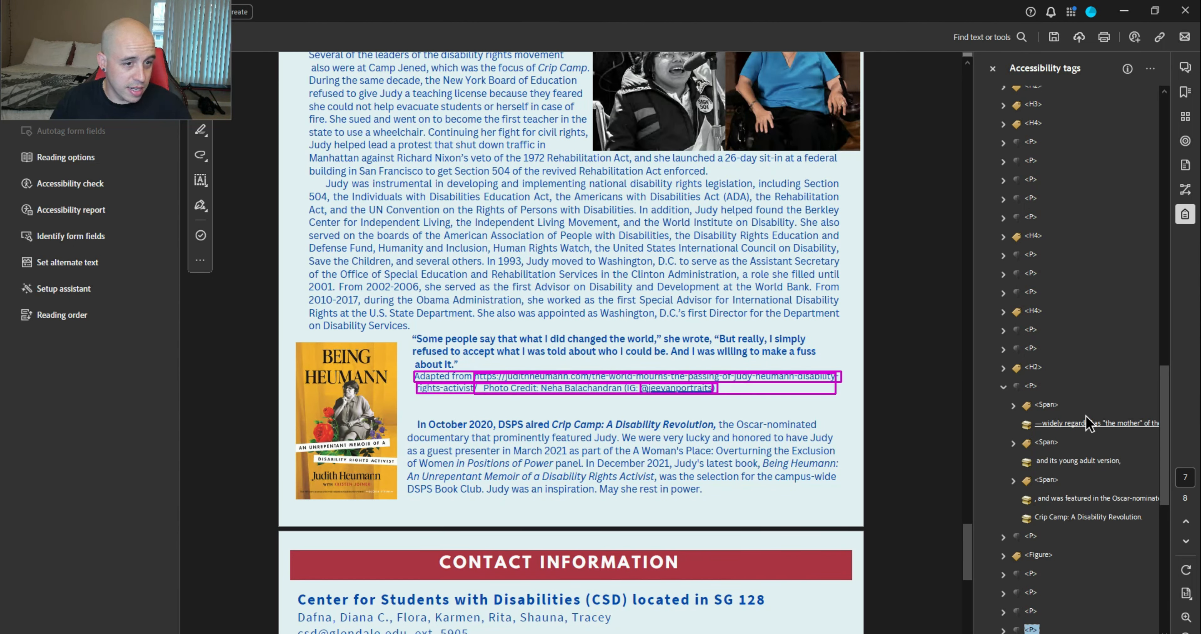
key("Up")
key("Up")
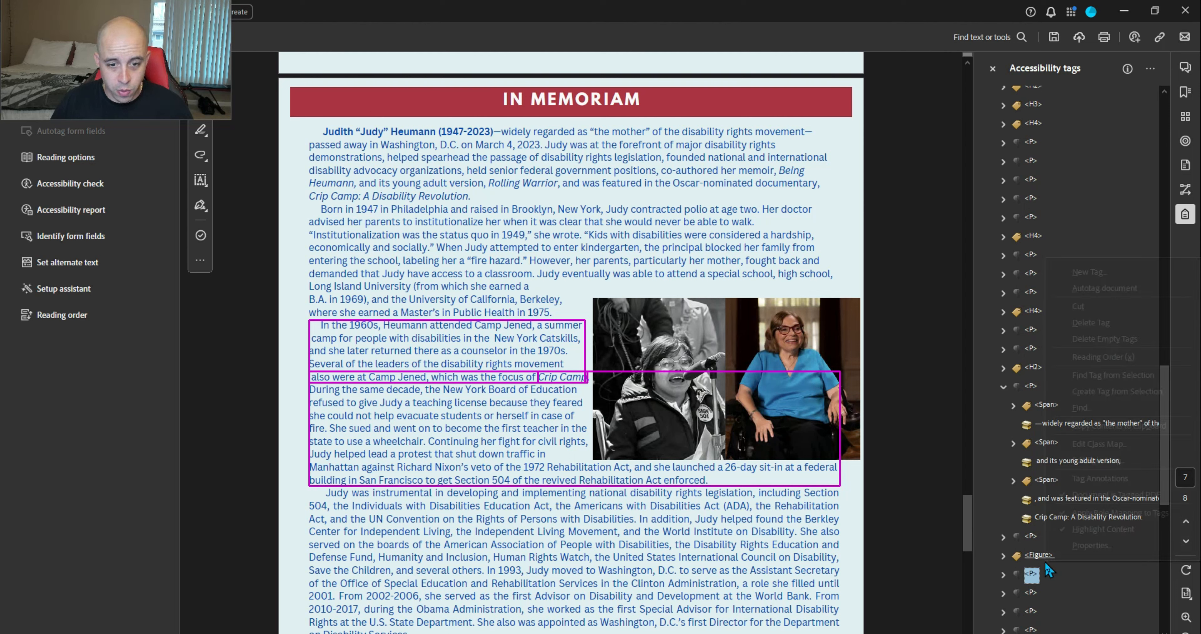
Give the memorial photo's Figure tag alternate text
right_click(1045, 560)
left_click(1082, 538)
type("Judy Hu")
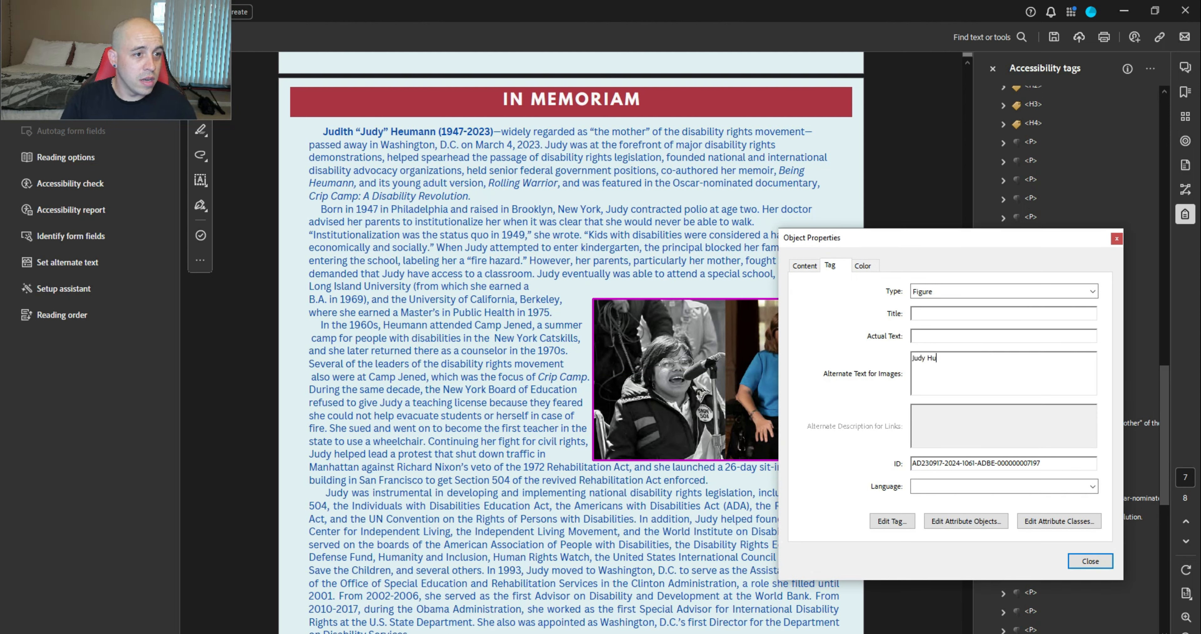
left_click(1026, 576)
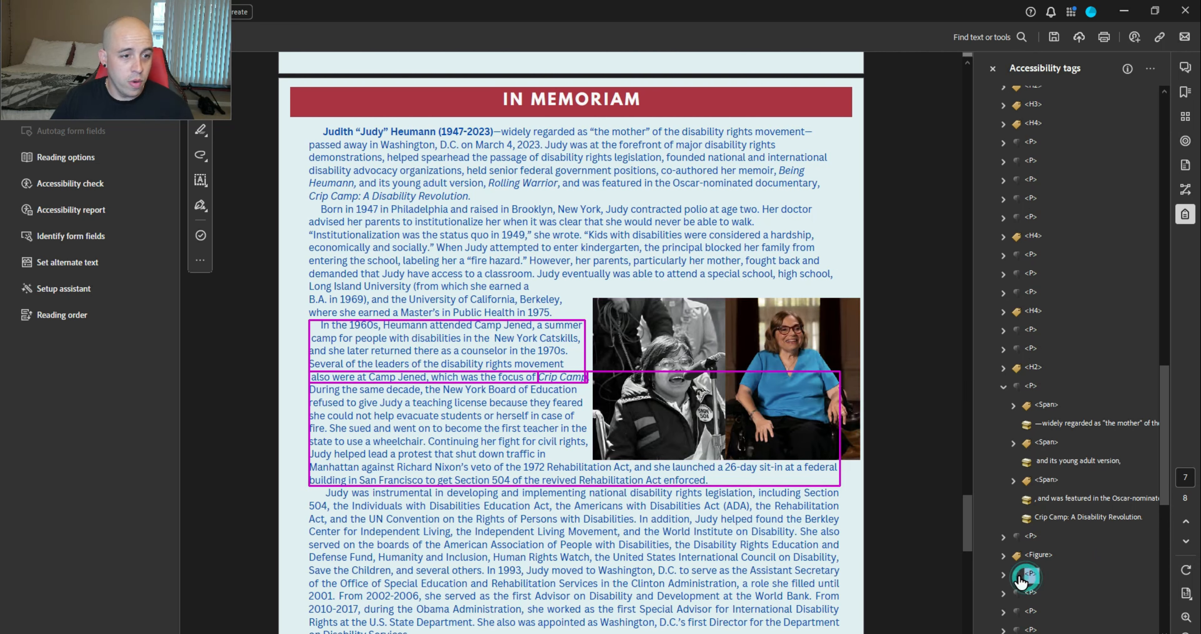
Open the Being Heumann book cover's Figure properties and start its alternate text
key("Down")
key("Down")
key("Down")
key("Down")
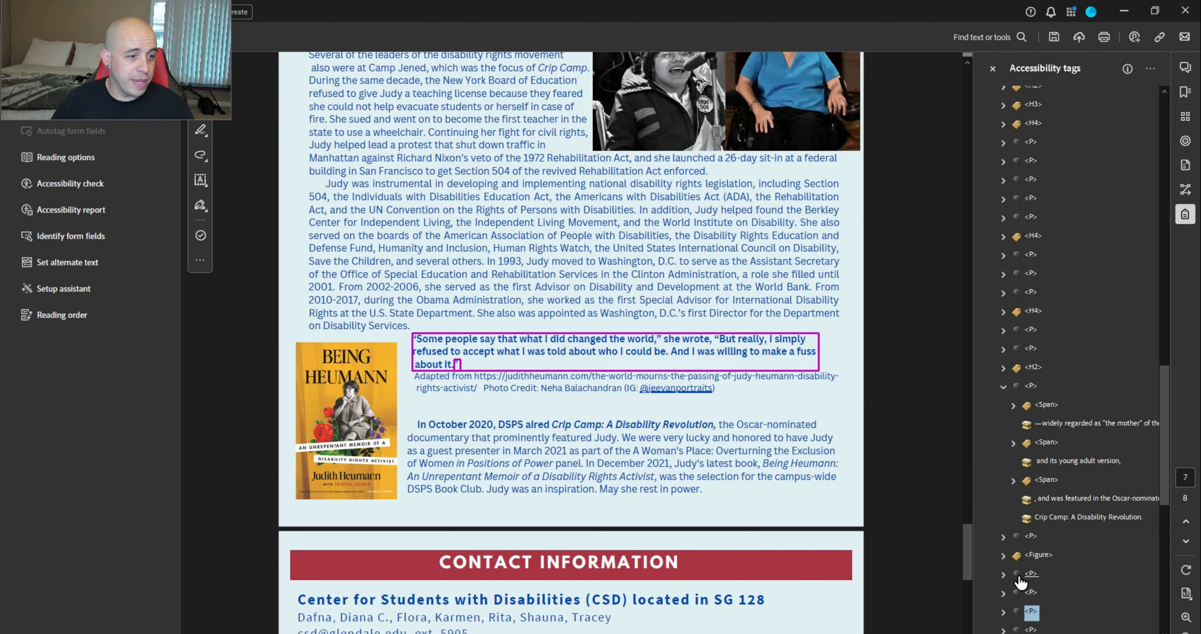
key("Down")
right_click(1043, 612)
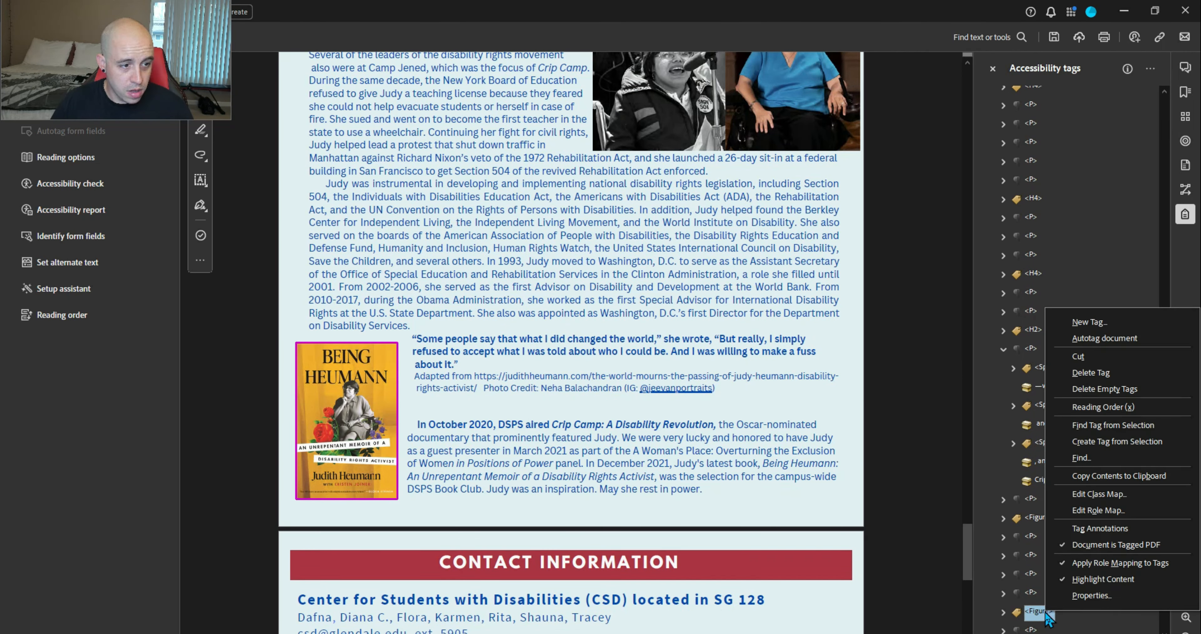
left_click(1072, 600)
left_click(954, 362)
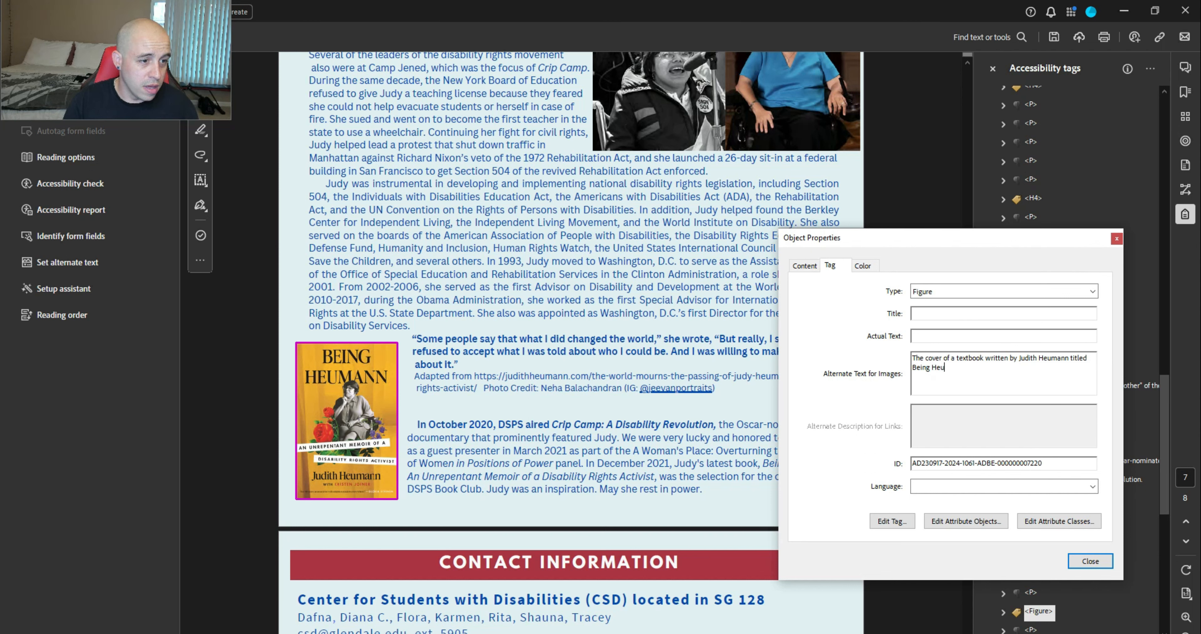
Keep the book cover alt text, then make the phone icon an artifact and delete its empty Figure
left_click(1099, 565)
scroll(1098, 566, "down", 4)
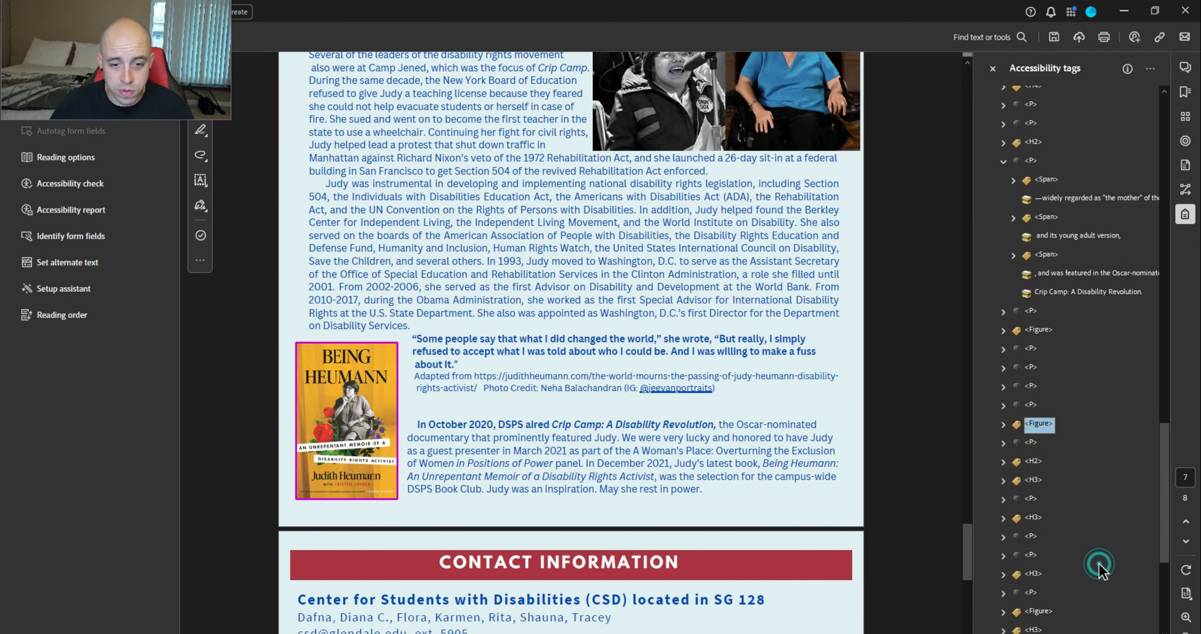
left_click(1029, 443)
key("Down")
key("Down")
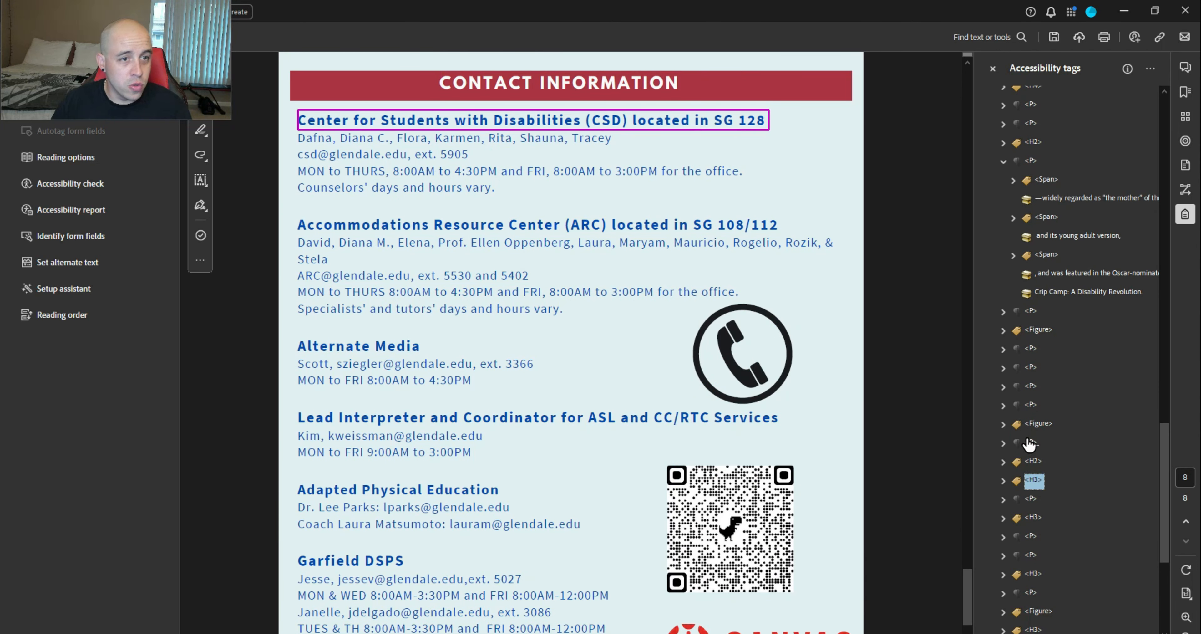
key("Down")
key("Down")
key("Down")
key("Down")
key("Down")
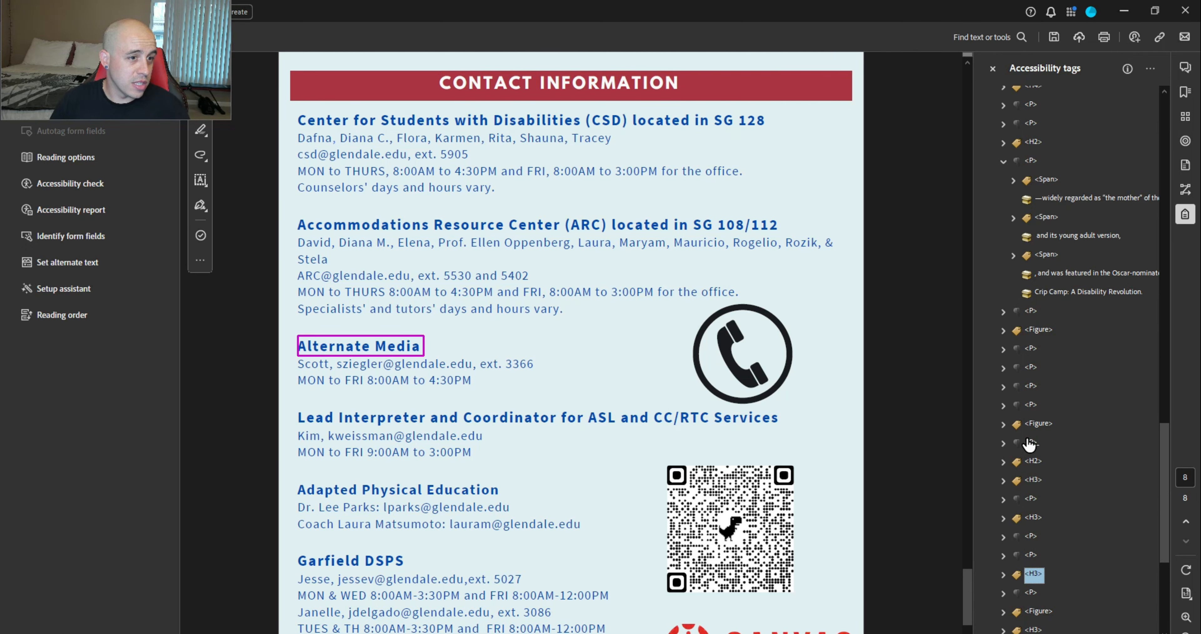
key("Down")
key("Down")
key("Down")
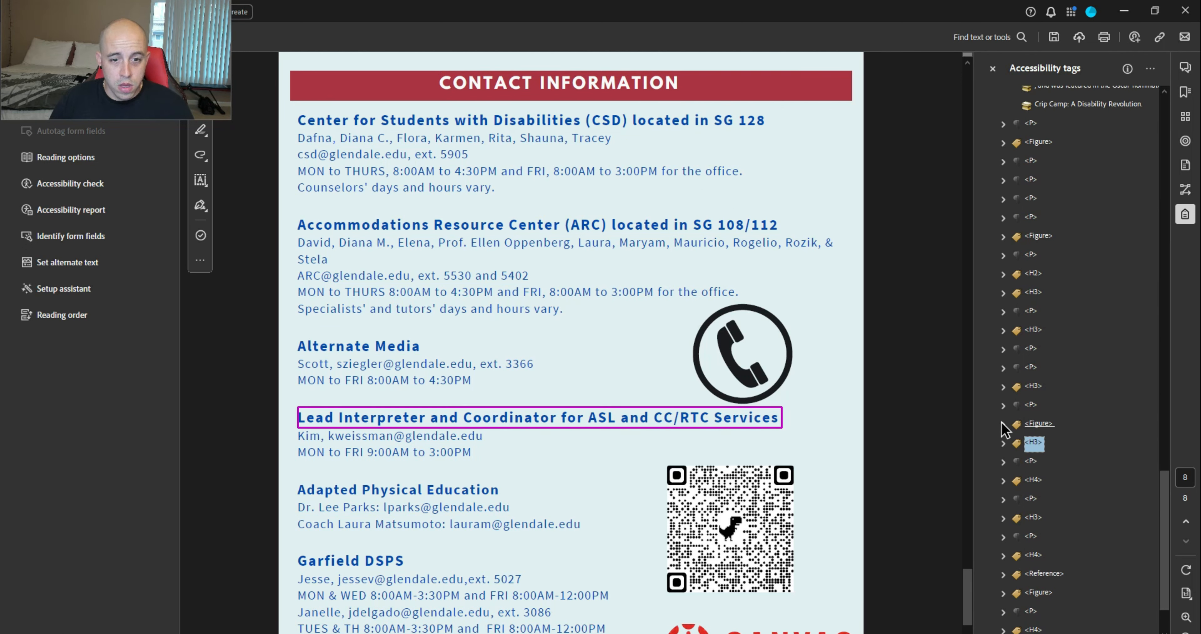
left_click(1003, 424)
right_click(1041, 443)
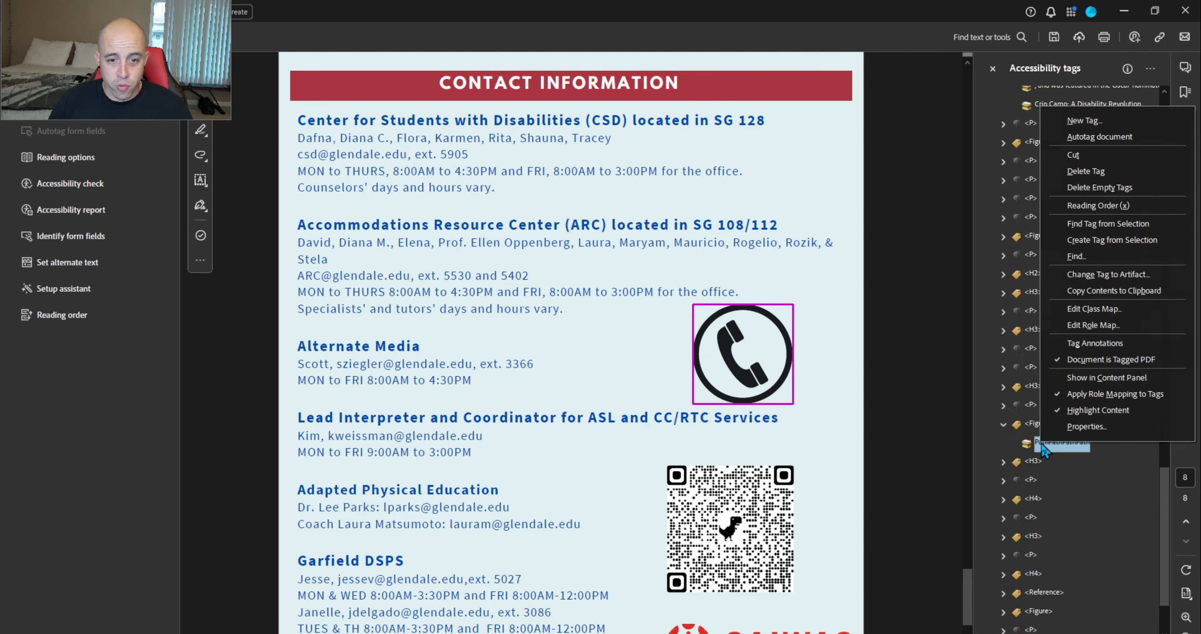
left_click(1095, 277)
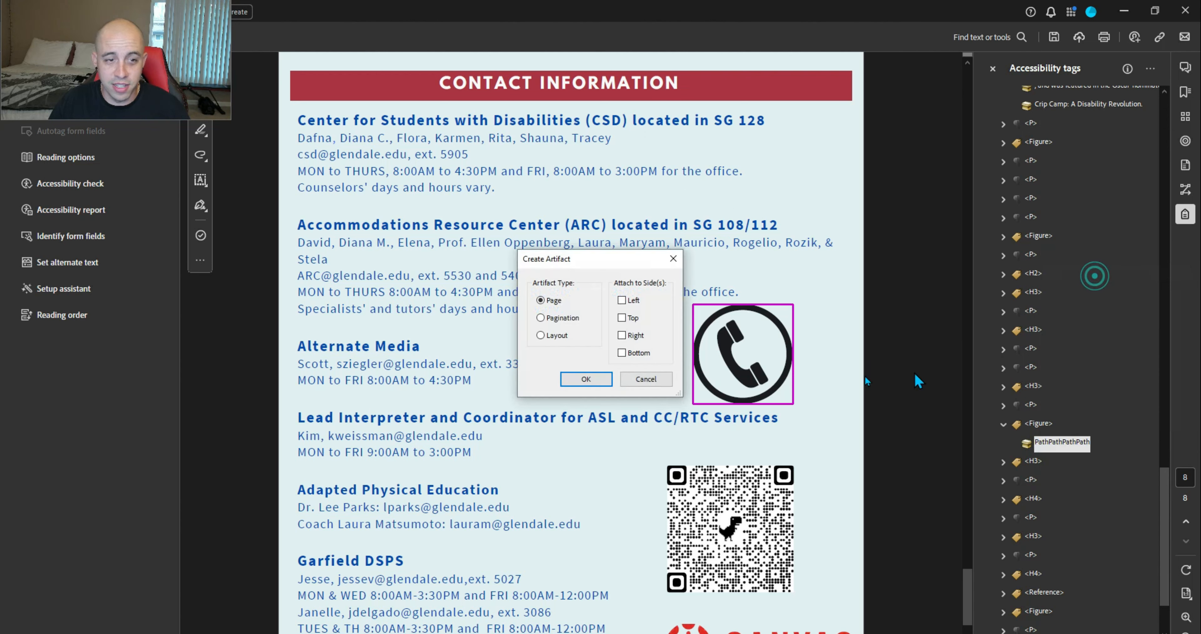
left_click(598, 380)
key("Delete")
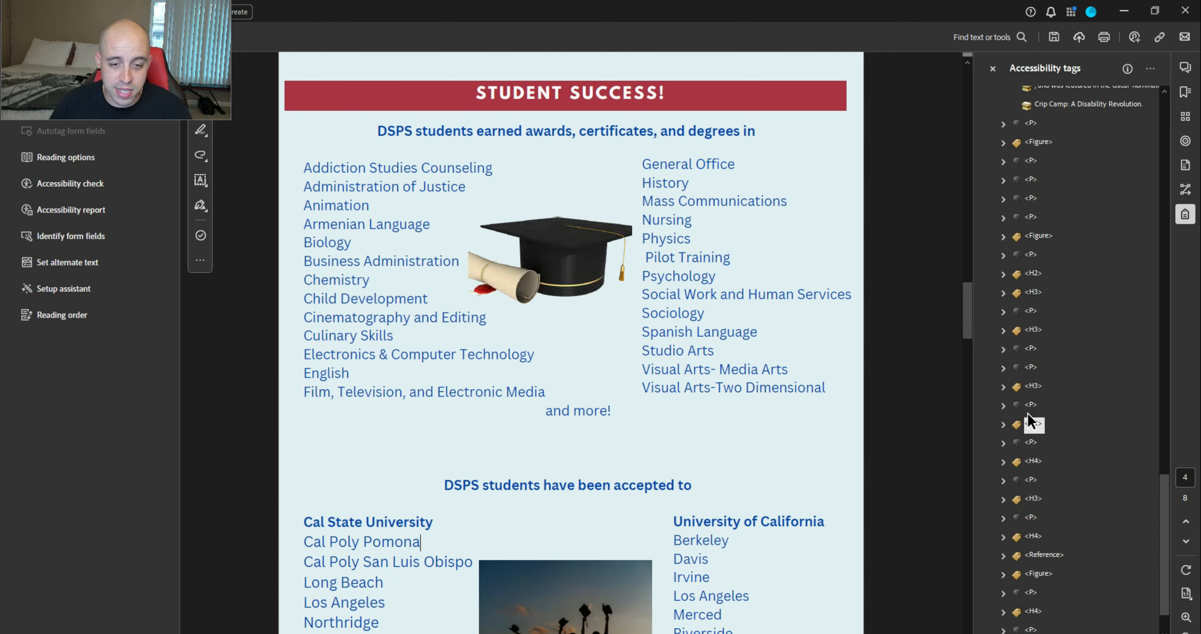
Select the QR code's Figure tag below the Lead Interpreter heading
left_click(1030, 405)
key("Down")
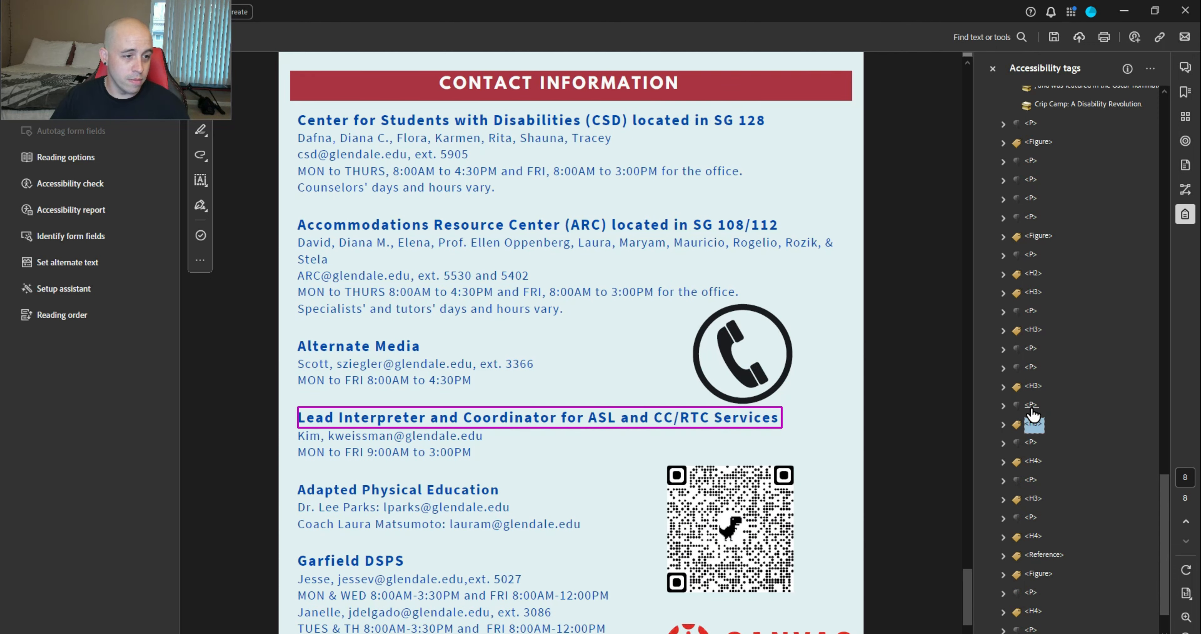
key("Down")
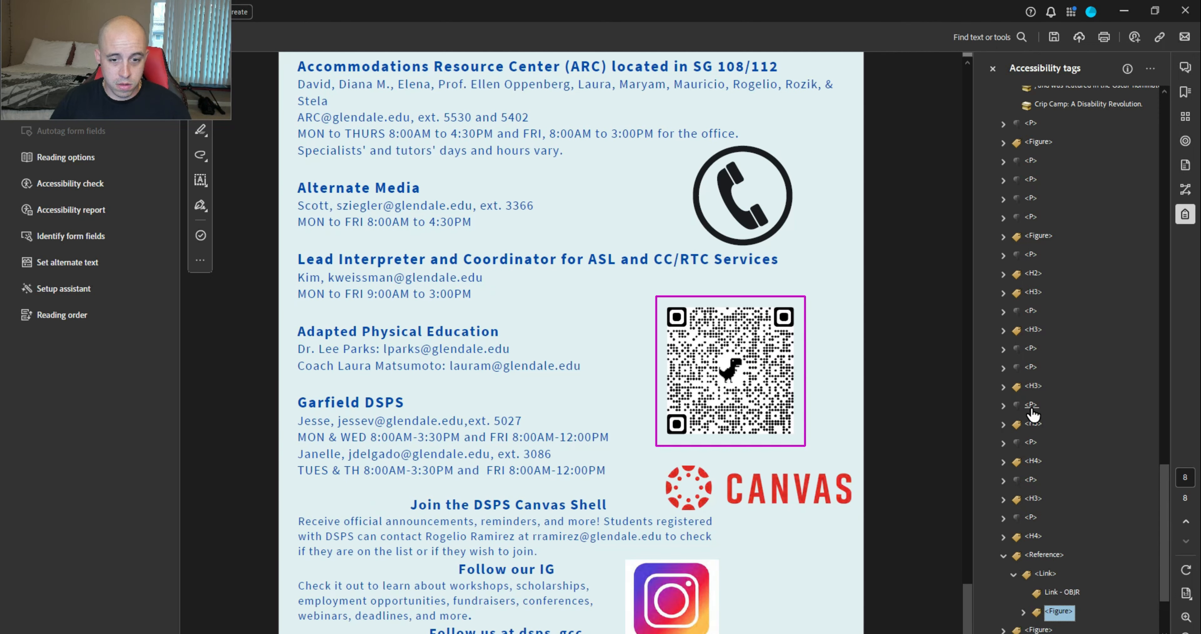
key("Right")
key("Down")
key("Down")
key("Down")
key("Up")
key("Up")
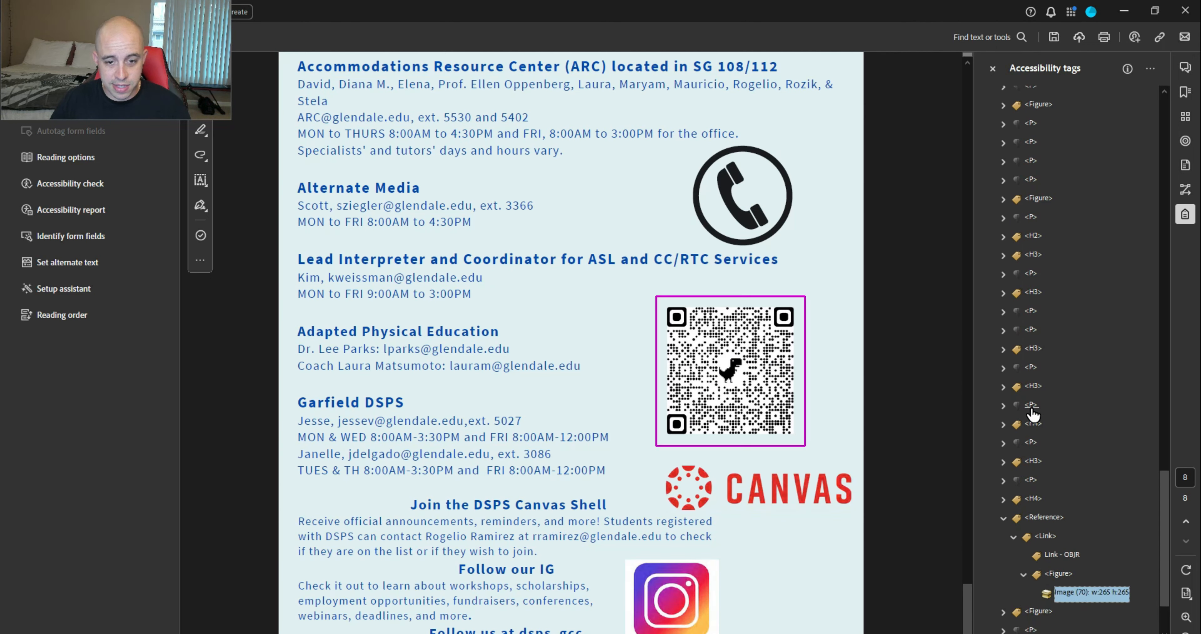
key("Up")
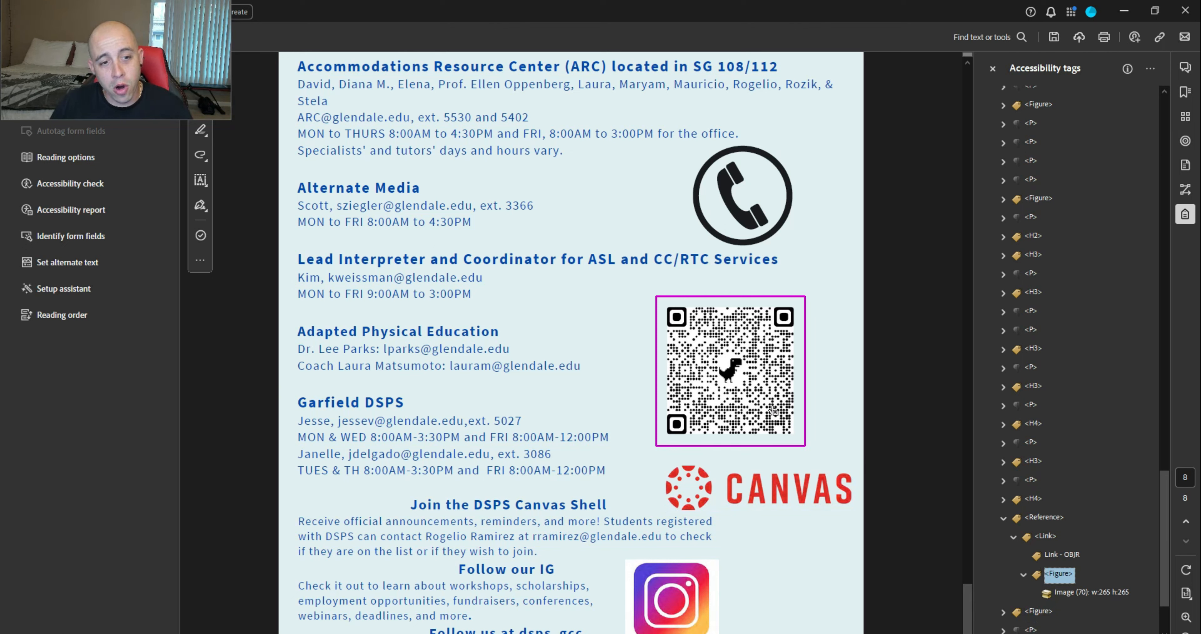
Give the QR code's Figure tag the alternate text 'QR COde'
right_click(1058, 577)
left_click(1075, 565)
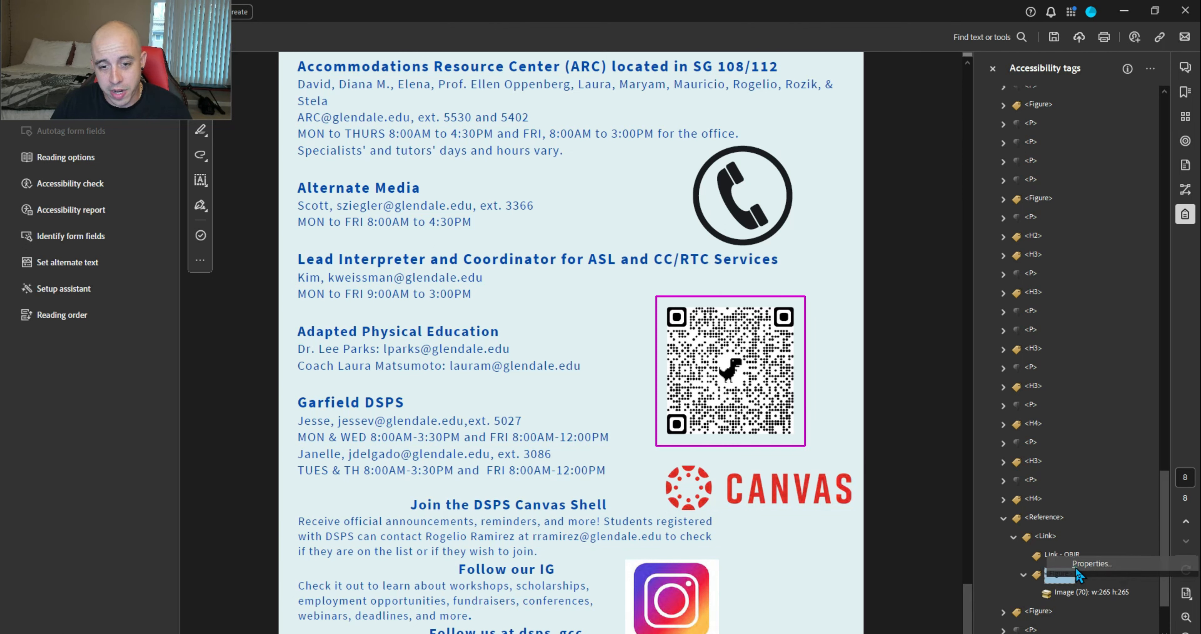
left_click(955, 368)
type("Q")
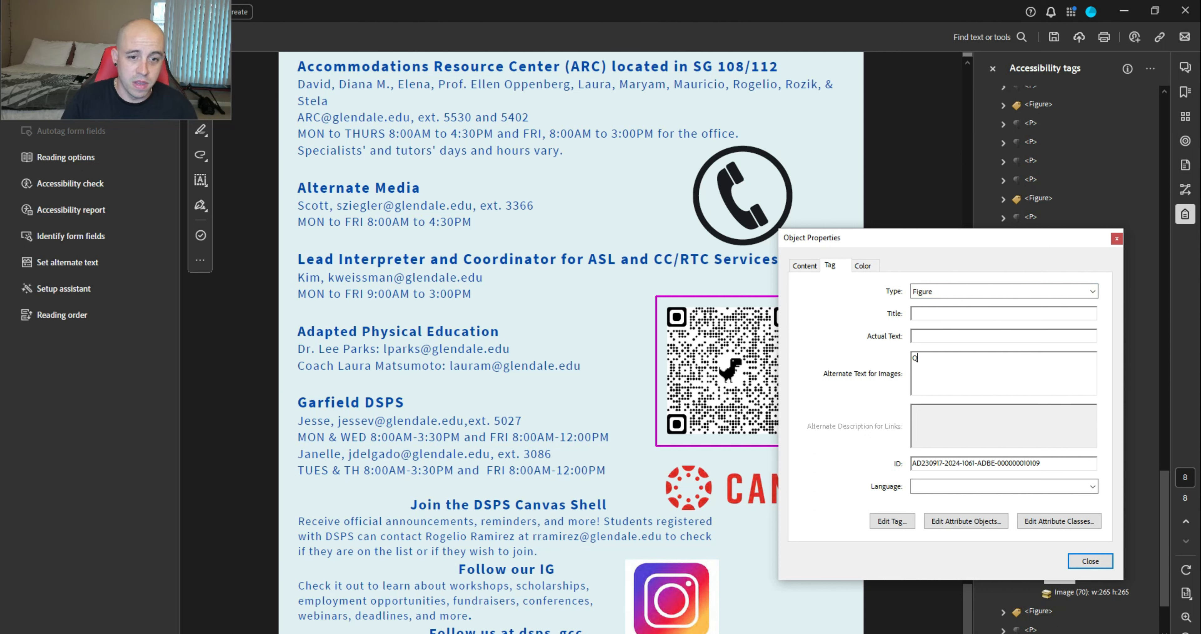
left_click(1109, 559)
Select the CANVAS logo's image content below the follow-us paragraph
key("Down")
key("Down")
key("Down")
key("Down")
key("Down")
key("Down")
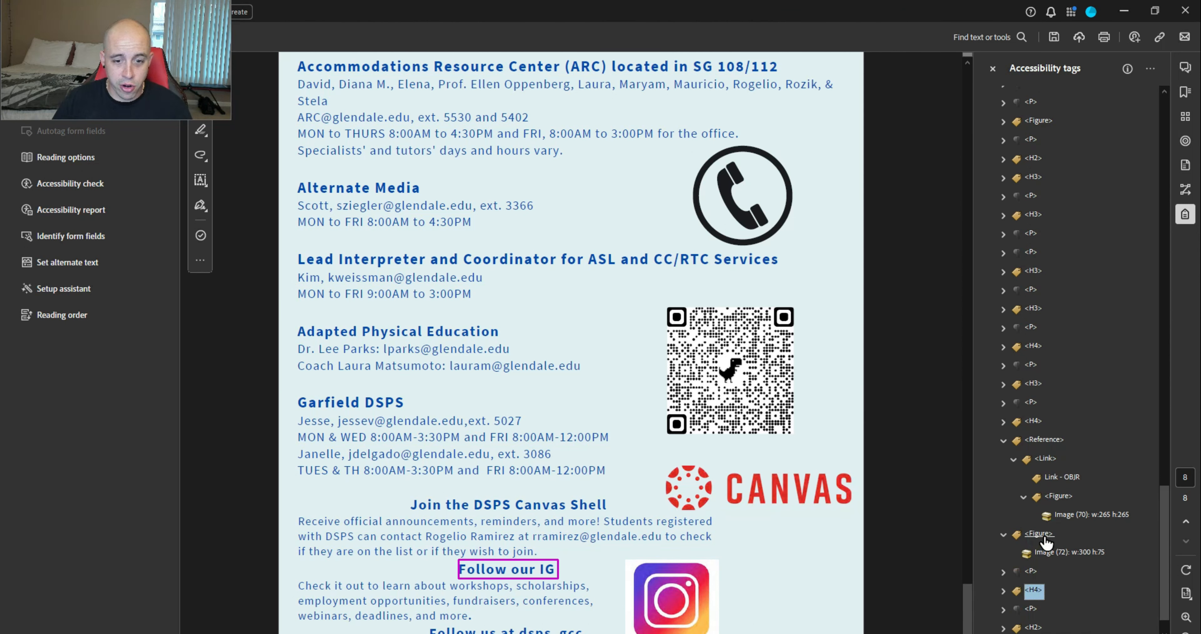
key("Up")
key("Up")
key("Up")
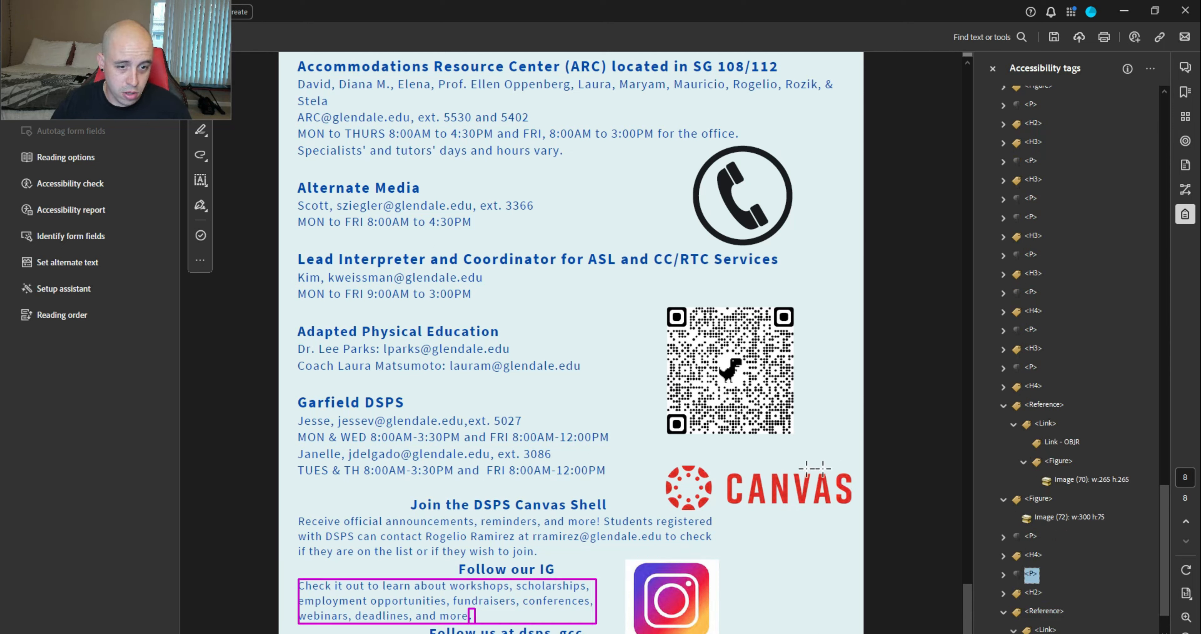
left_click(1069, 518)
Change the CANVAS logo image to an artifact
right_click(1069, 519)
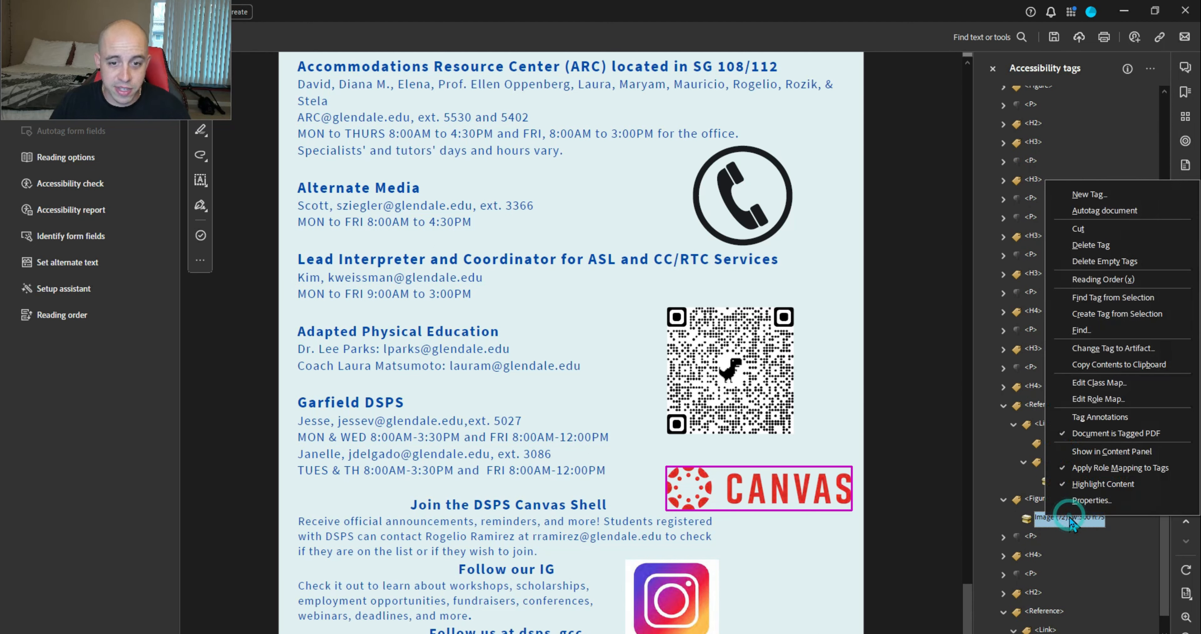
left_click(1115, 347)
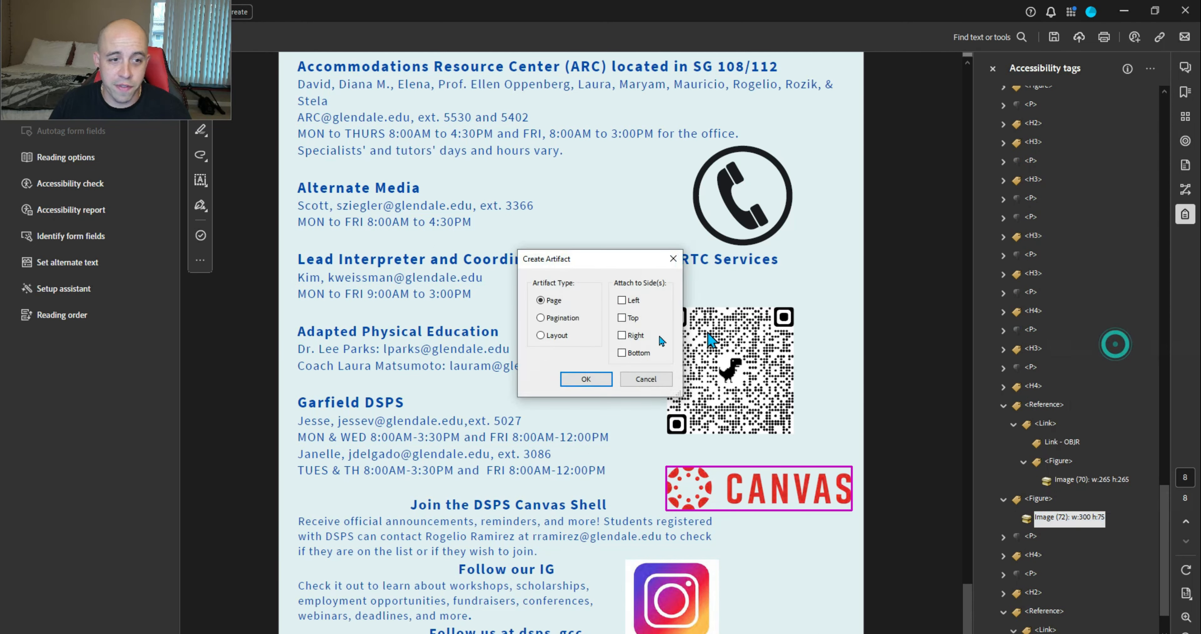
left_click(605, 372)
Rename the follow-us heading's H2 tag to H4
left_click(1030, 518)
key("Down")
key("Down")
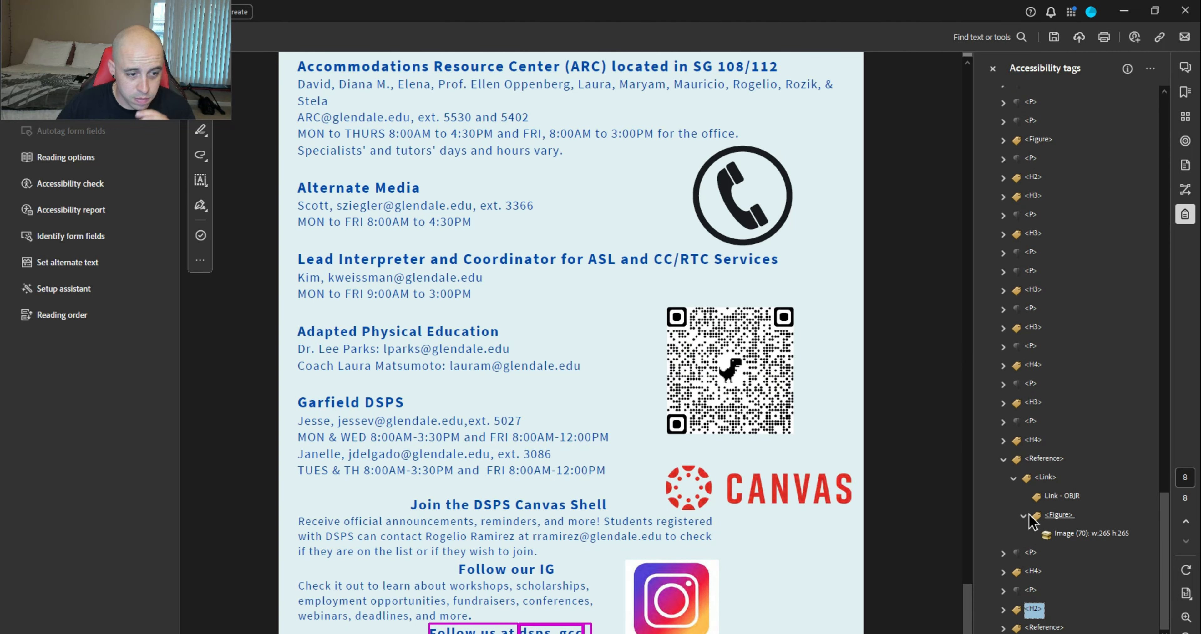
key("F2")
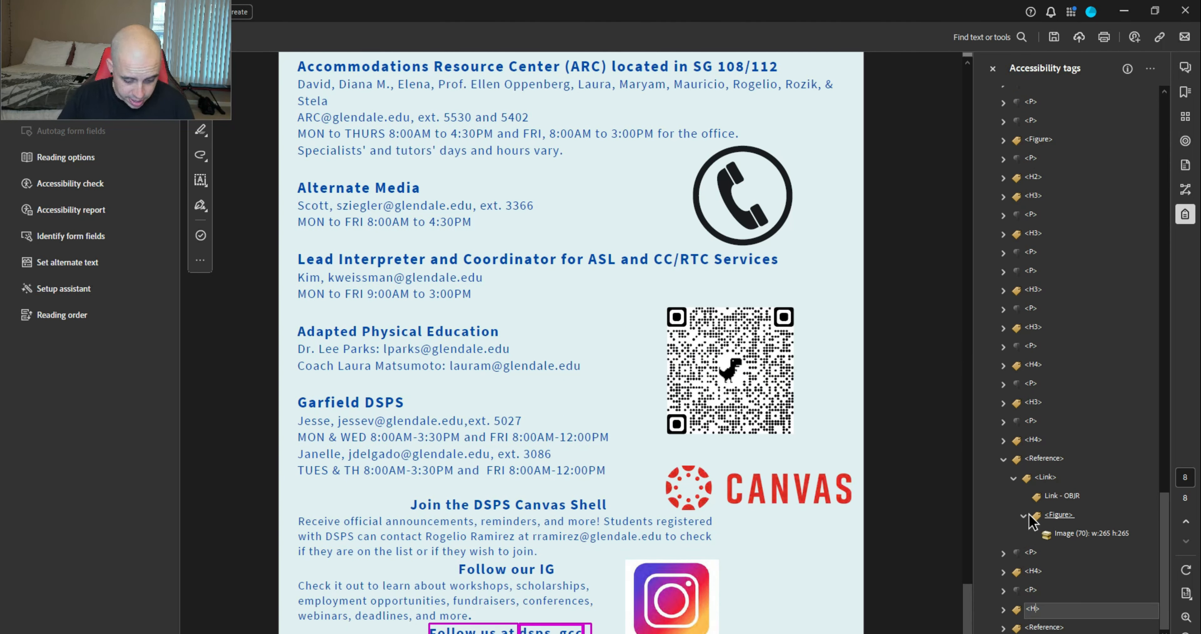
type("4")
key("Return")
key("Down")
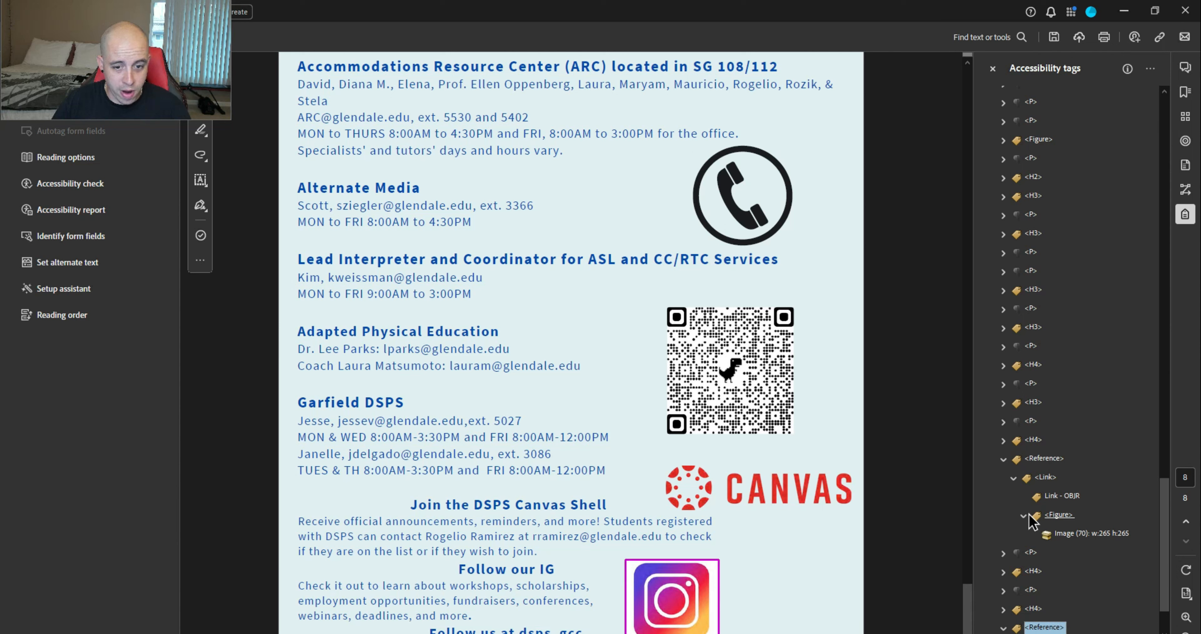
Add a new P tag to the tag tree
scroll(1029, 519, "down", 3)
right_click(1033, 553)
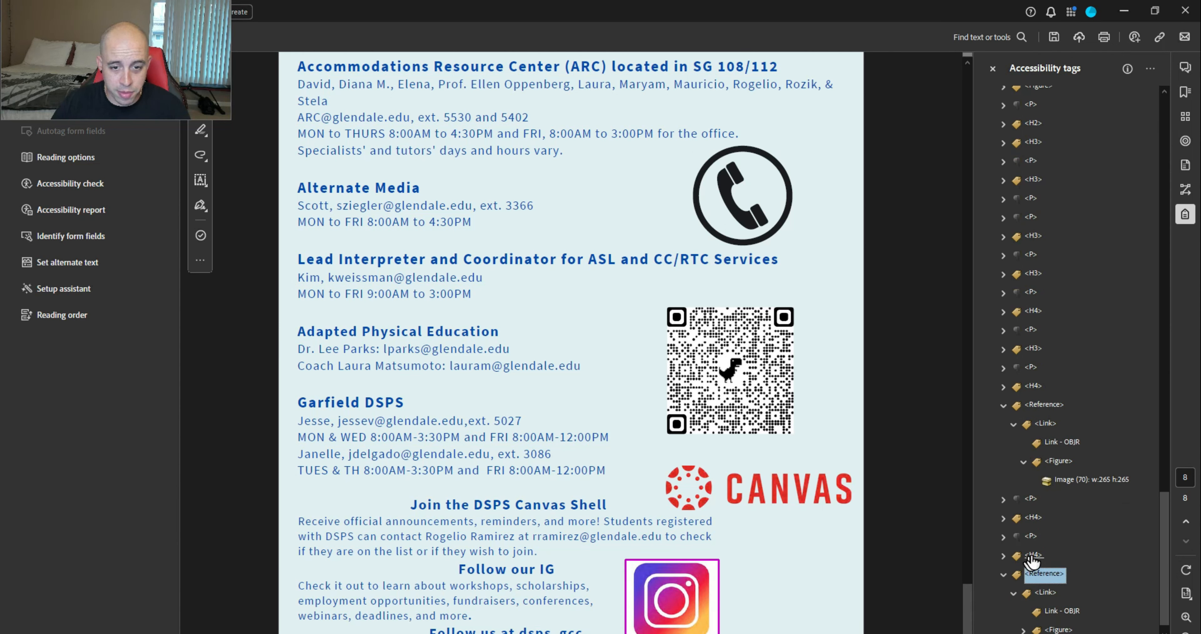
left_click(1134, 259)
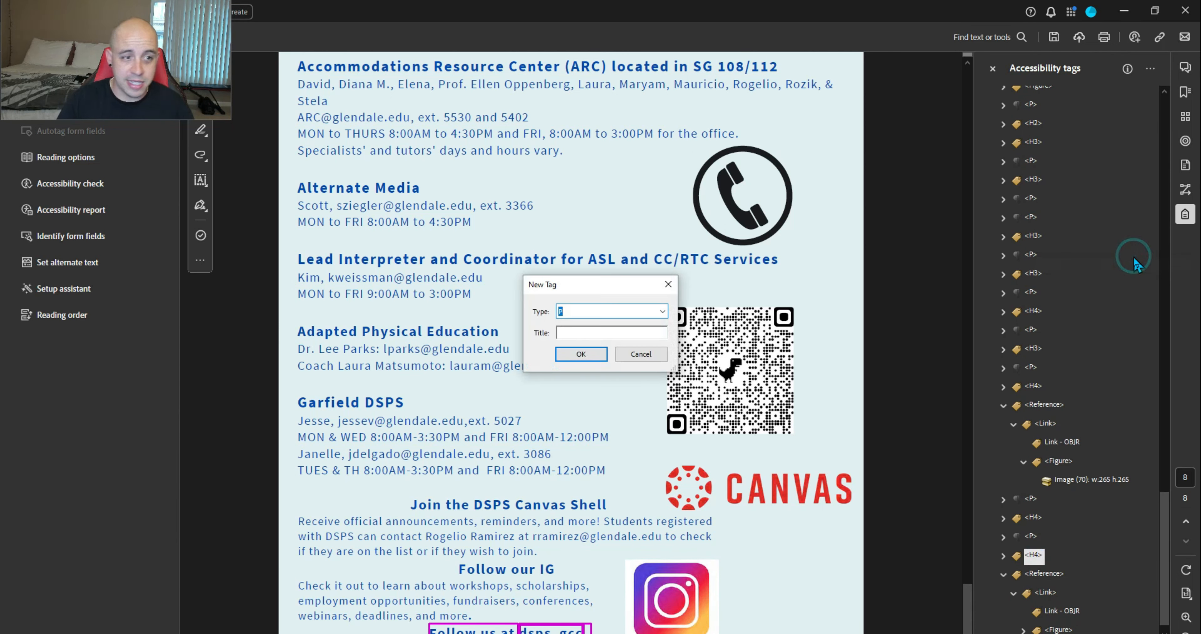
key("Return")
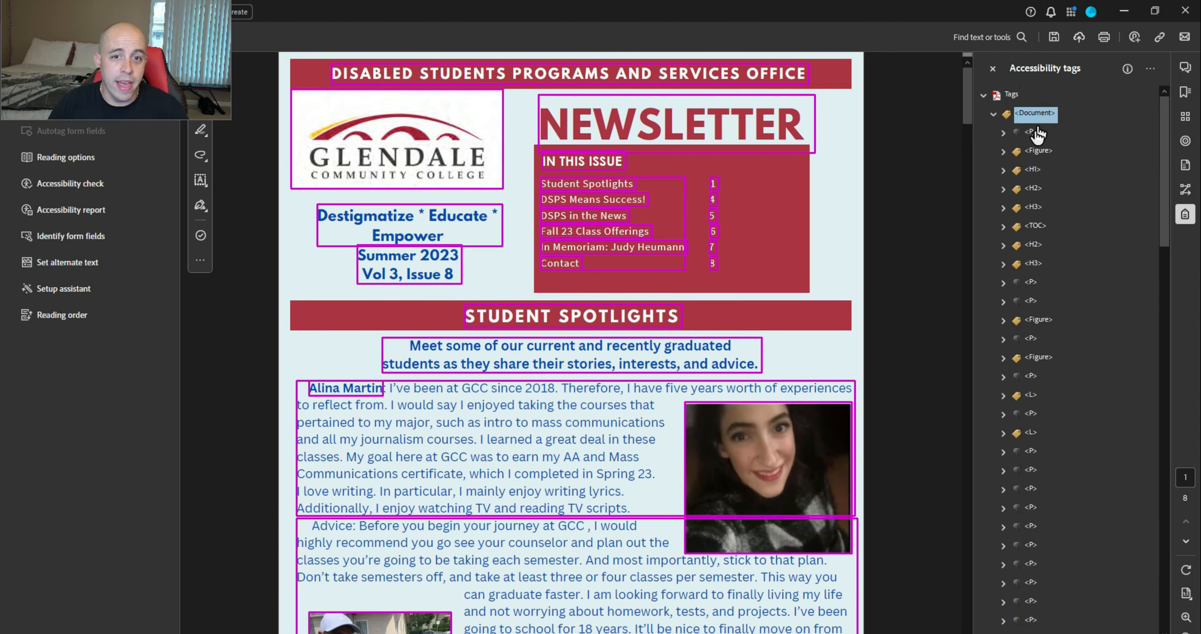
left_click_drag(196, 67, 362, 72)
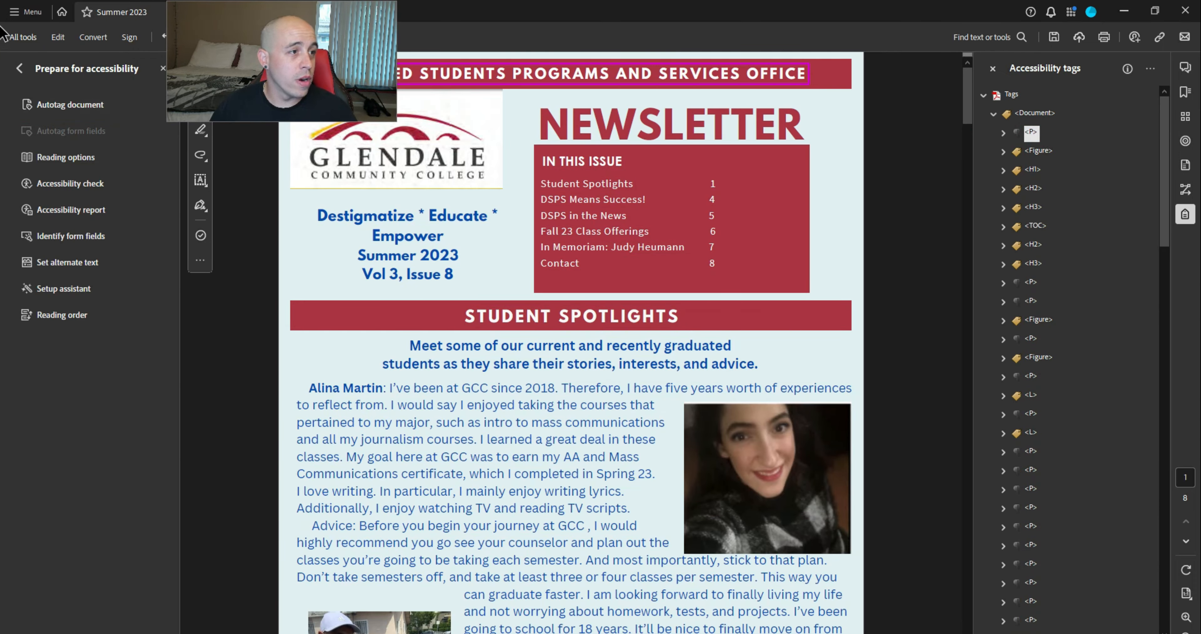
Set the document title to 'Summer 2023 DSPS Newsletter' in Document Properties
left_click(26, 15)
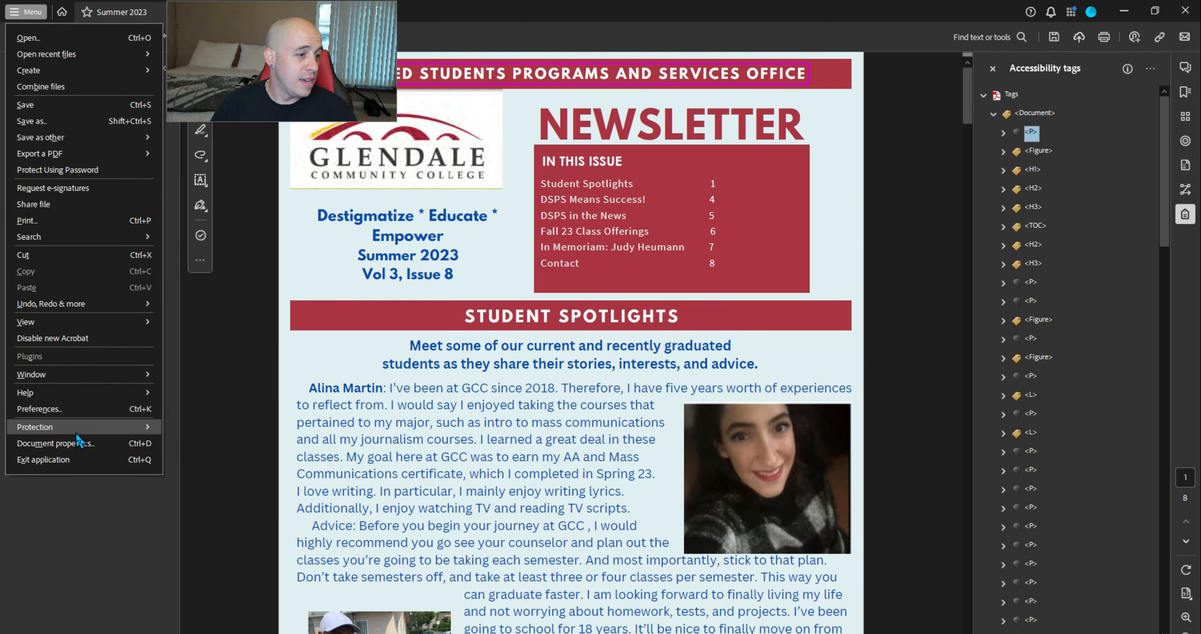
left_click(56, 442)
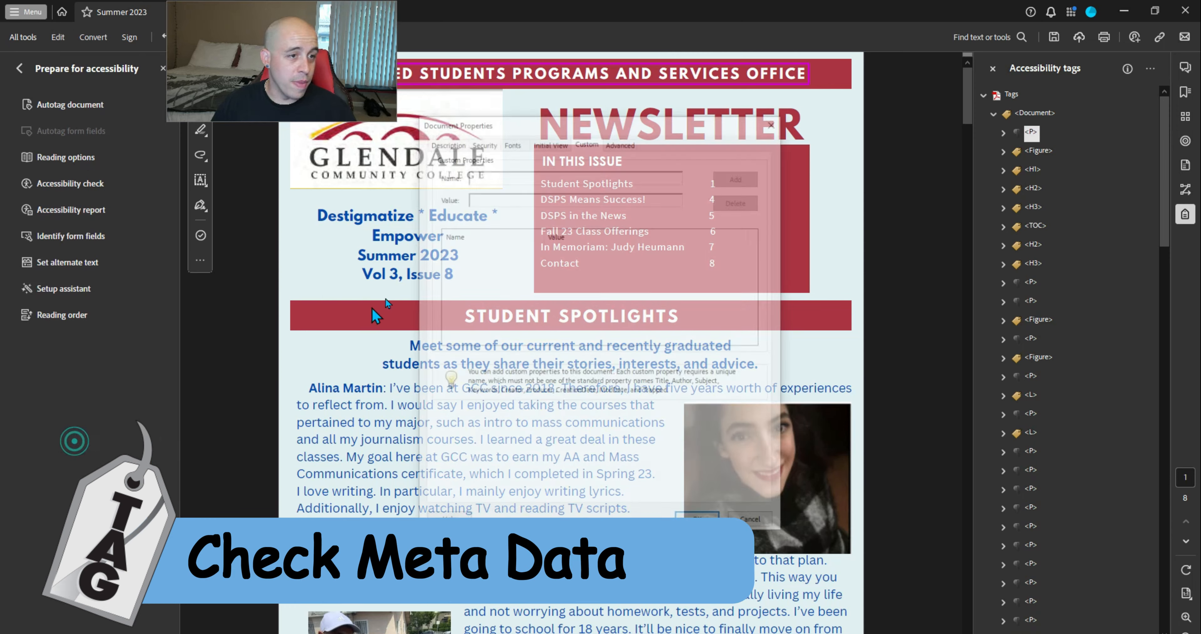
left_click(445, 141)
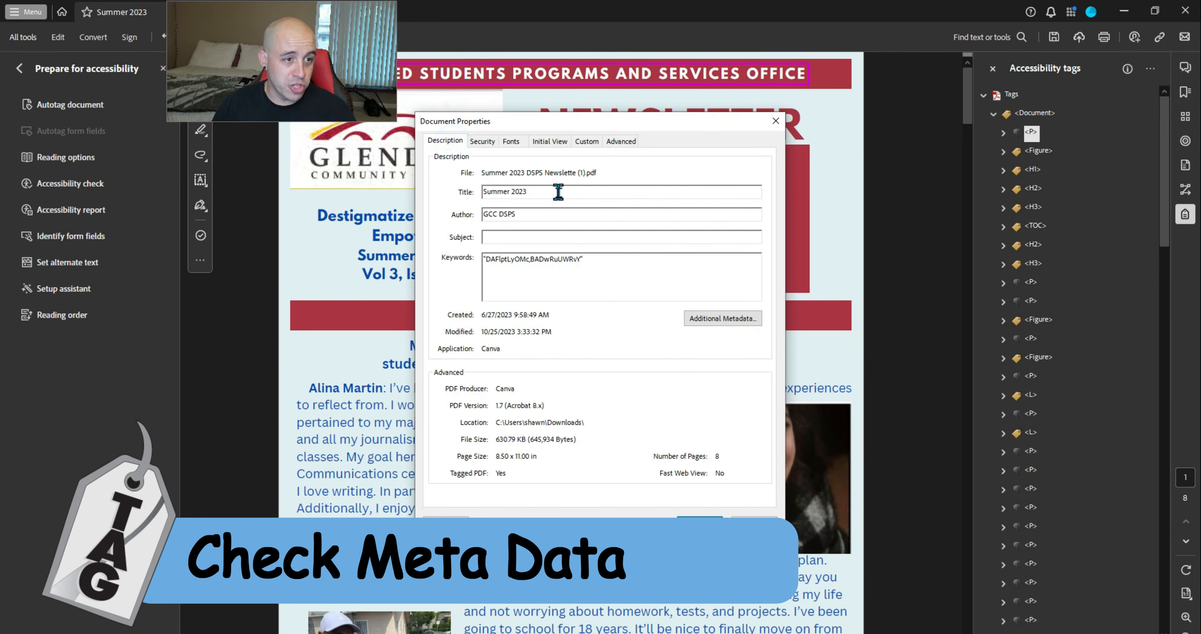
left_click_drag(561, 121, 699, 233)
triple_click(690, 306)
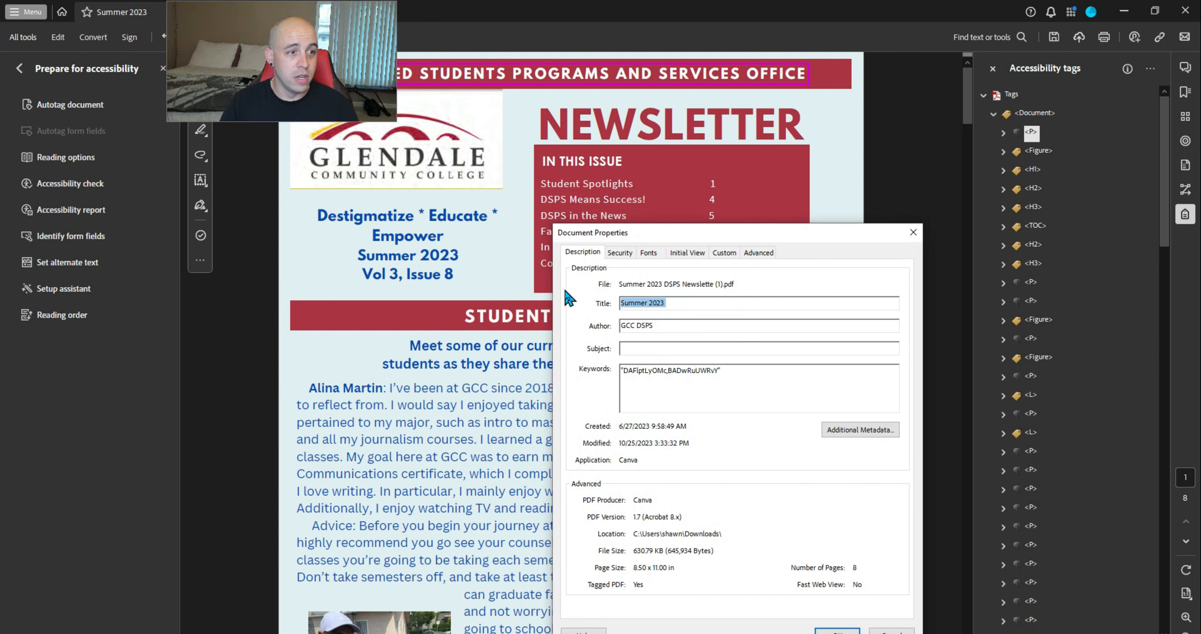
type("Summer 2023 DSPS New")
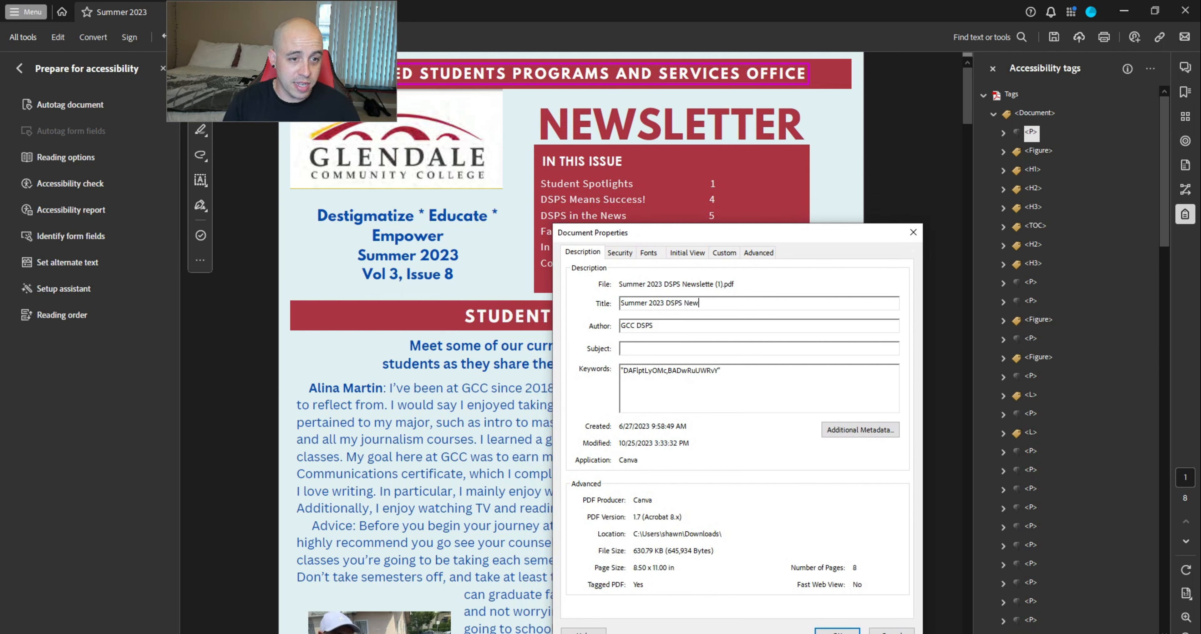
type("sletter")
key("Tab")
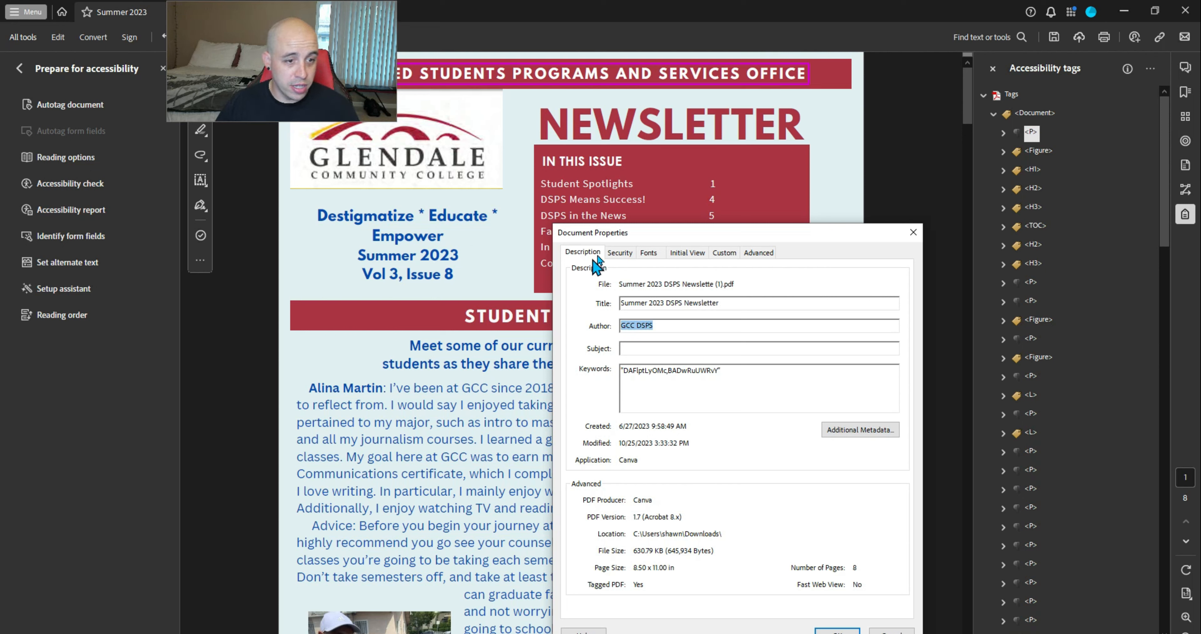
Copy the title into the Subject and Keywords fields and apply the changes
key("shift+Tab")
key("ctrl+c")
left_click(667, 348)
key("ctrl+v")
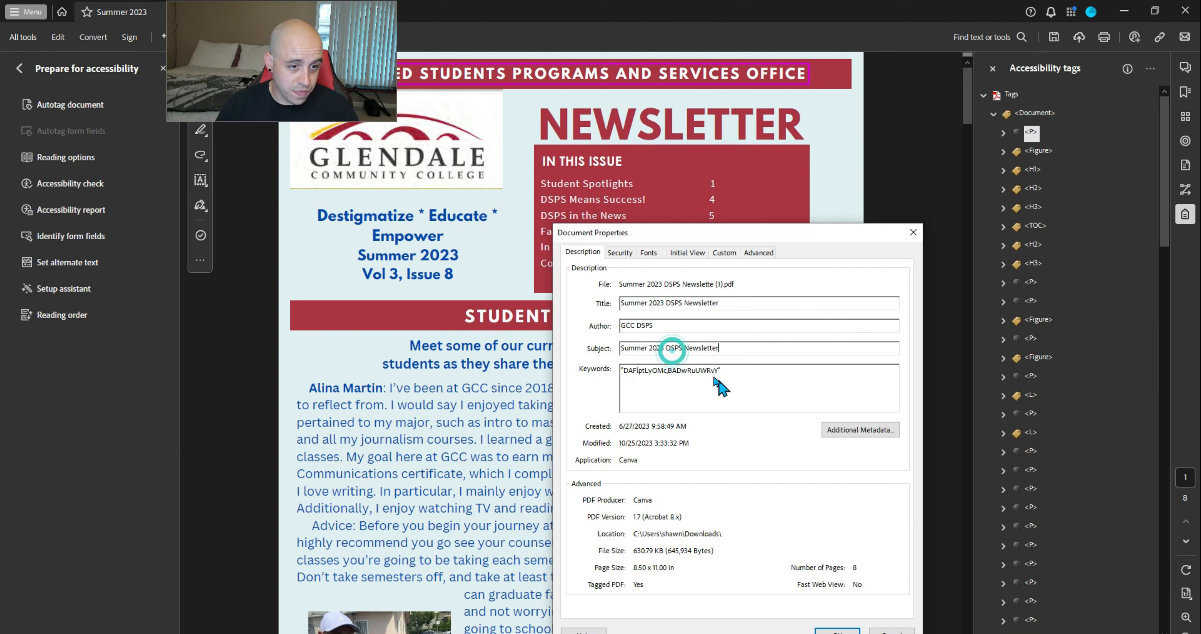
left_click(698, 373)
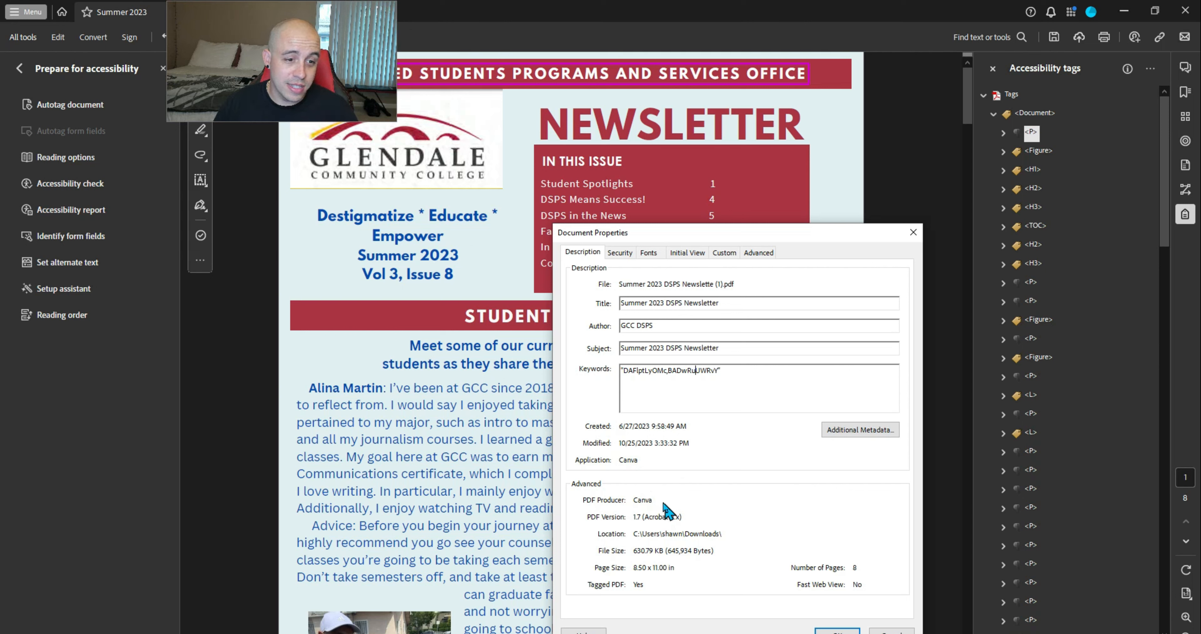
key("ctrl+a")
key("ctrl+v")
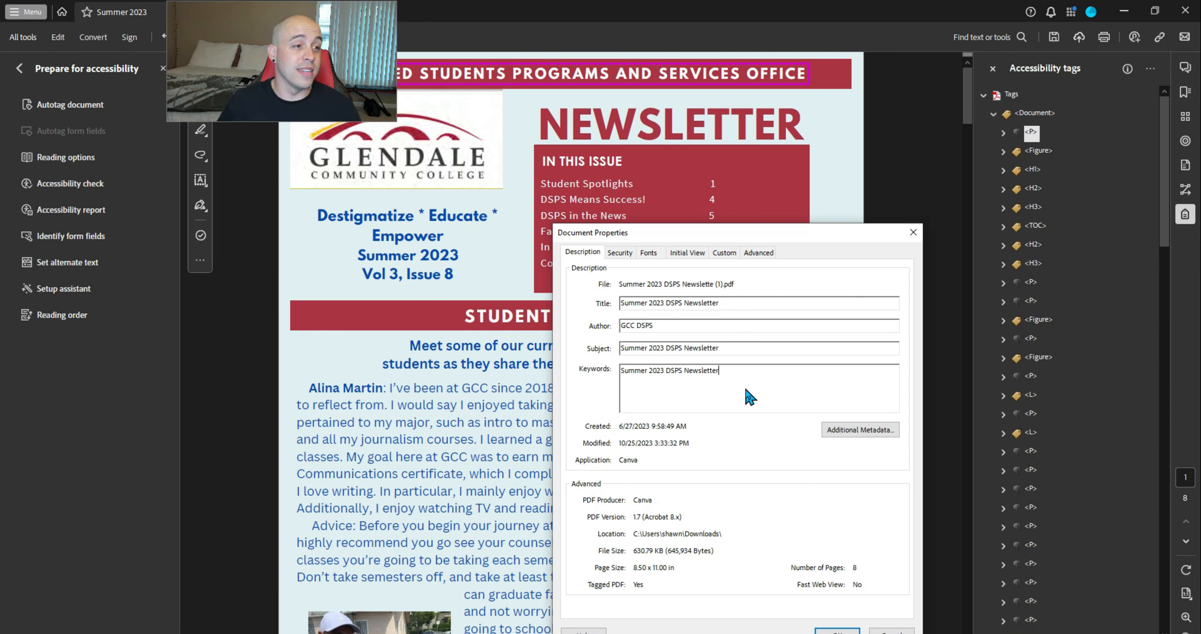
left_click(837, 630)
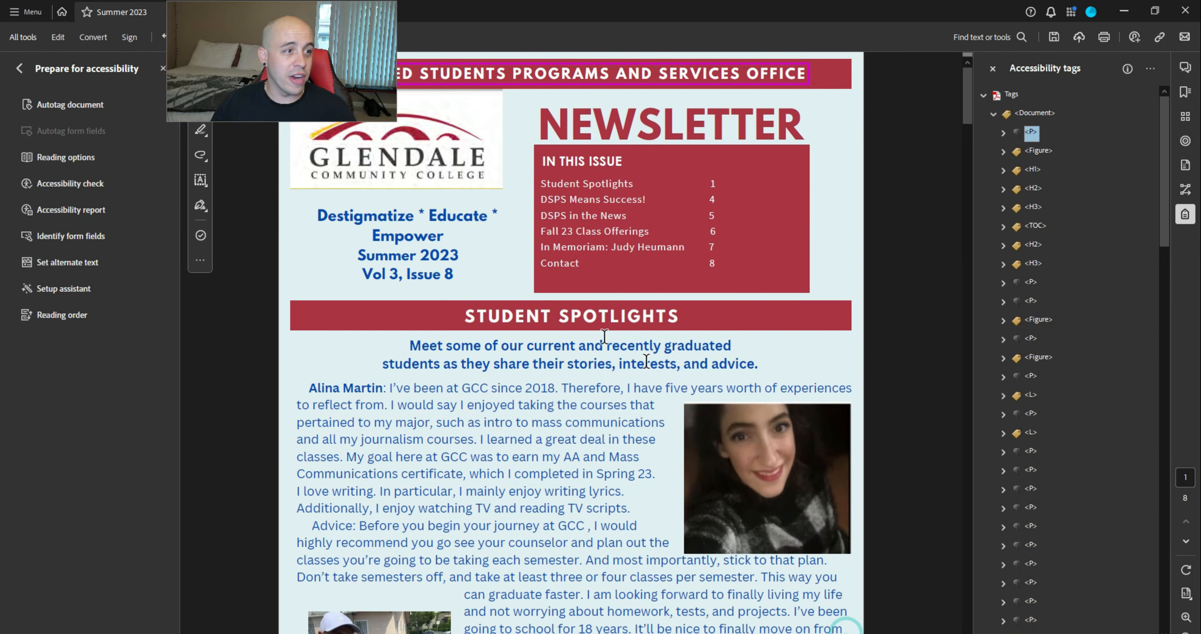
Save the newsletter and run the Accessibility Checker
left_click(1053, 38)
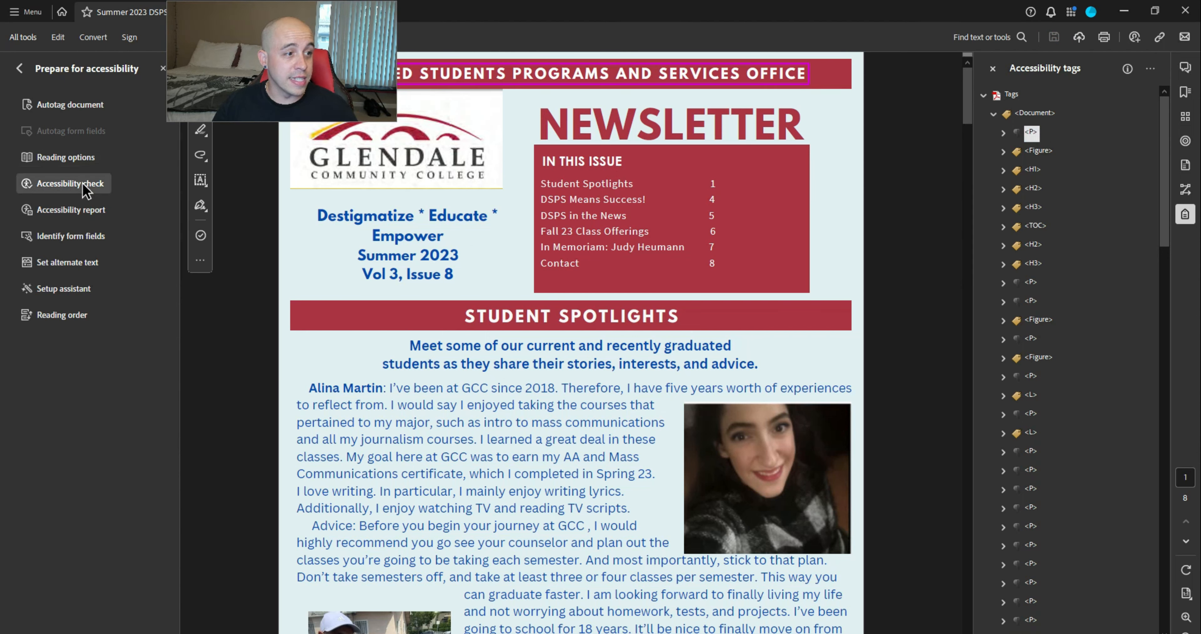
left_click(70, 183)
left_click(686, 519)
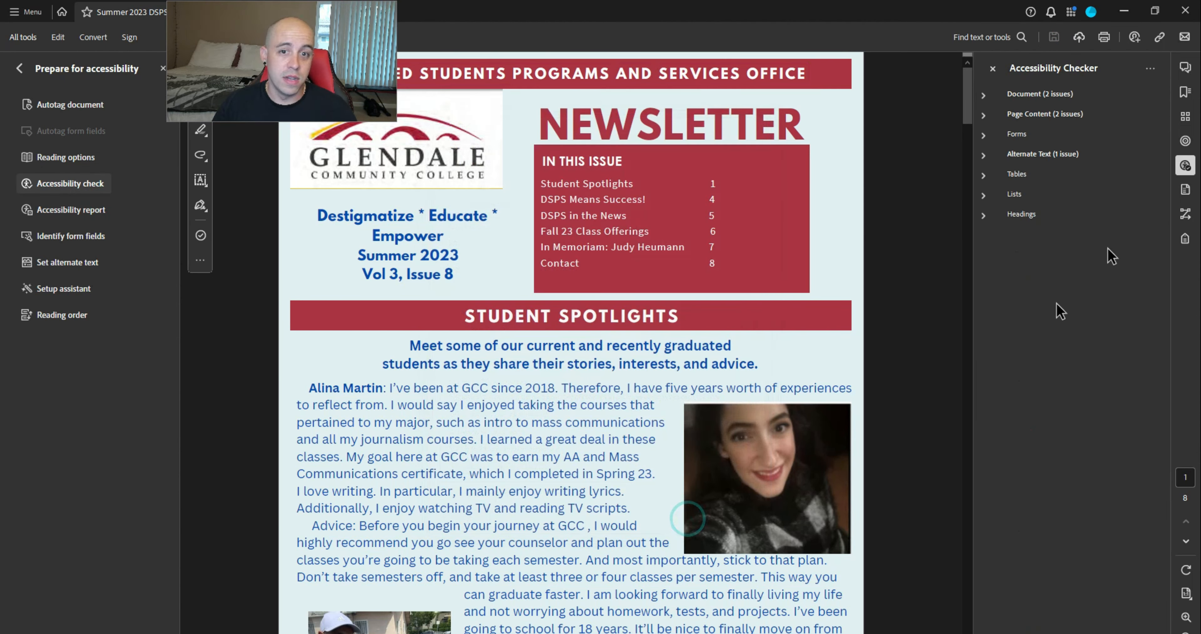
Locate the two failing Tagged annotations elements under Page Content, then return to the tags tree
left_click(982, 97)
left_click(983, 273)
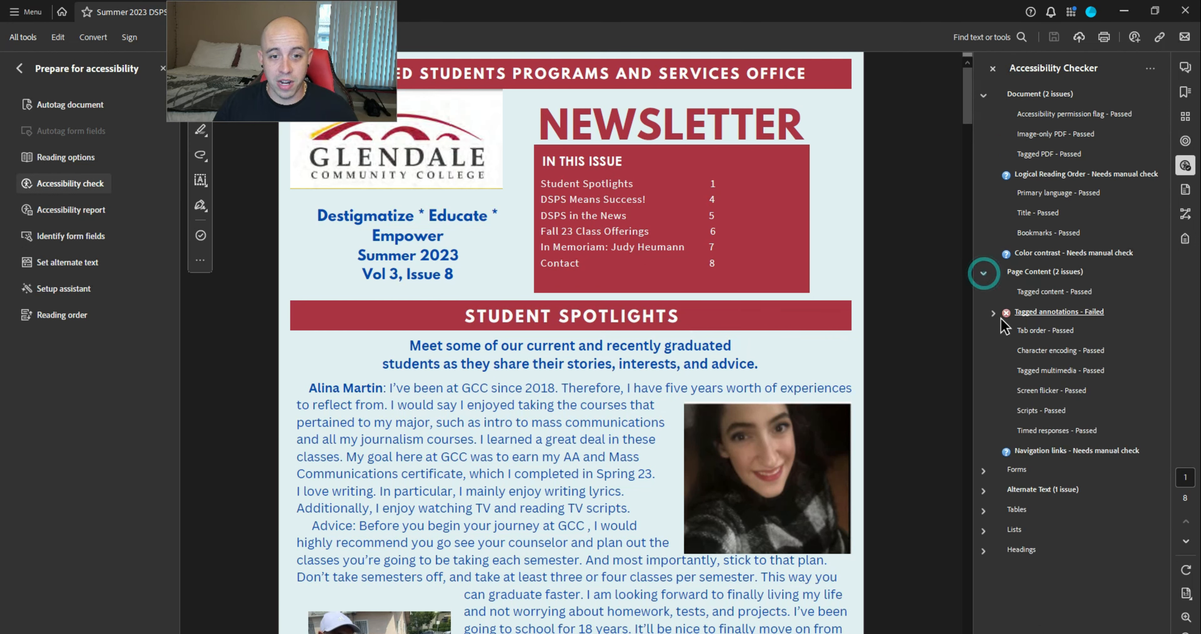
left_click(991, 313)
left_click(1042, 330)
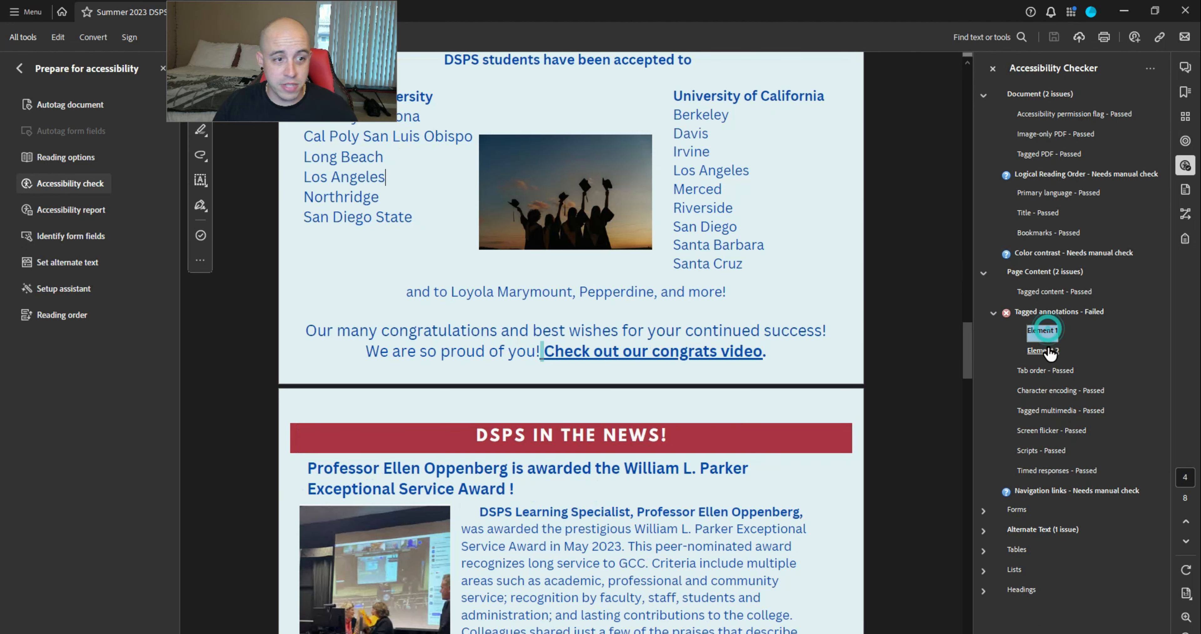
left_click(1042, 350)
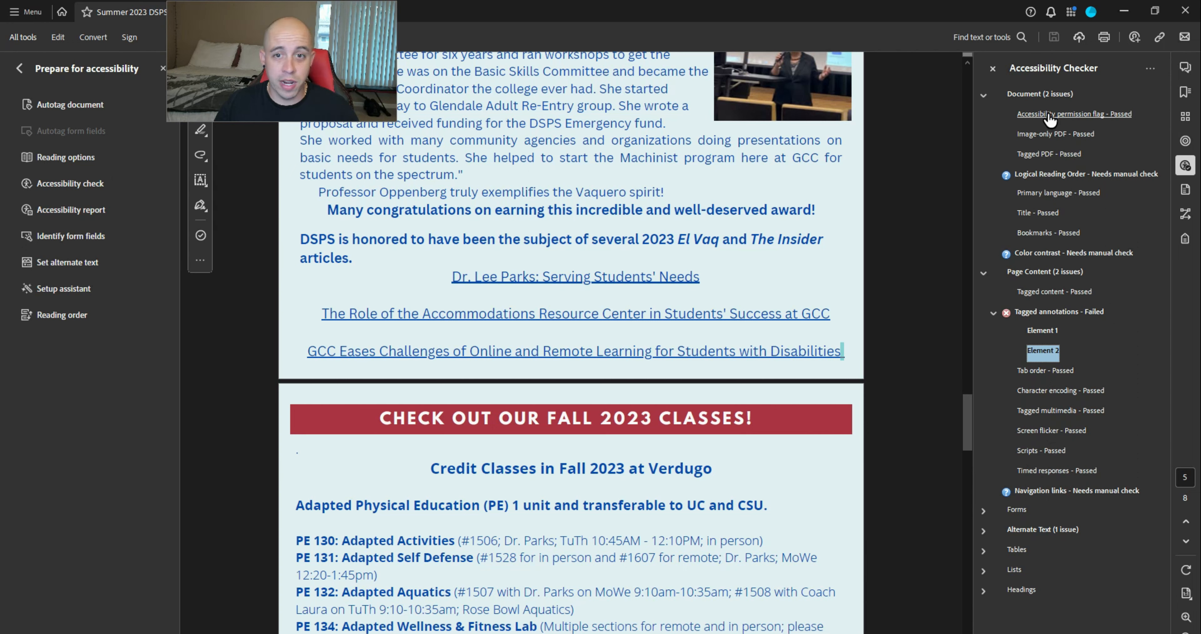
left_click(1184, 240)
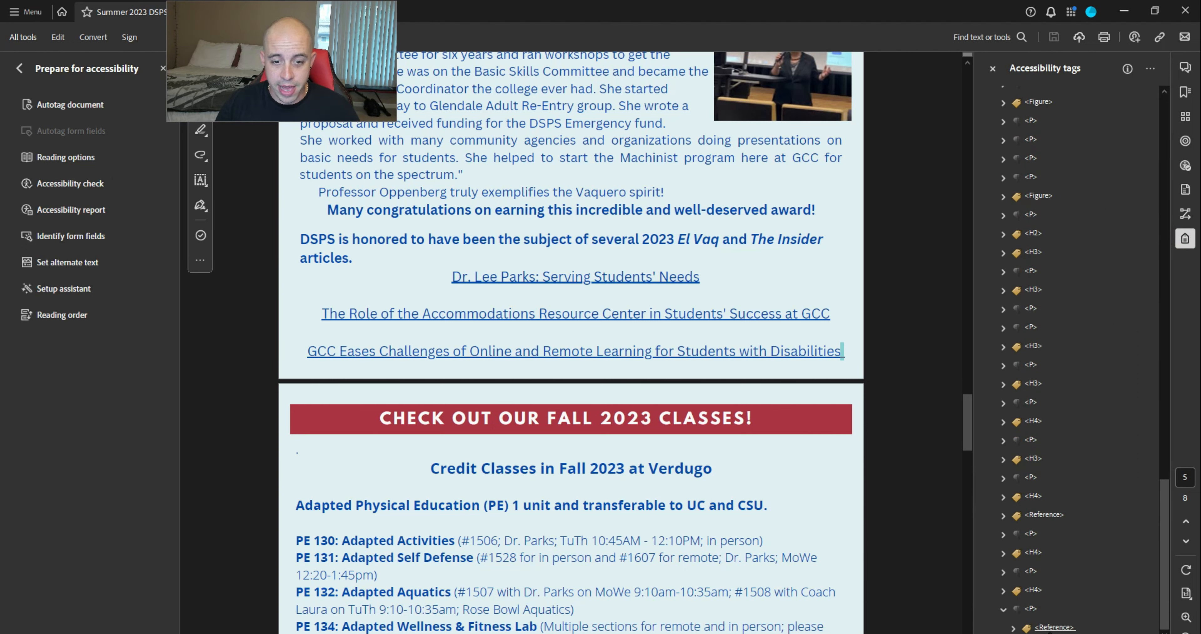
Use the tag tree's Find tool to search the whole document for Unmarked Annotations
left_click(1031, 609)
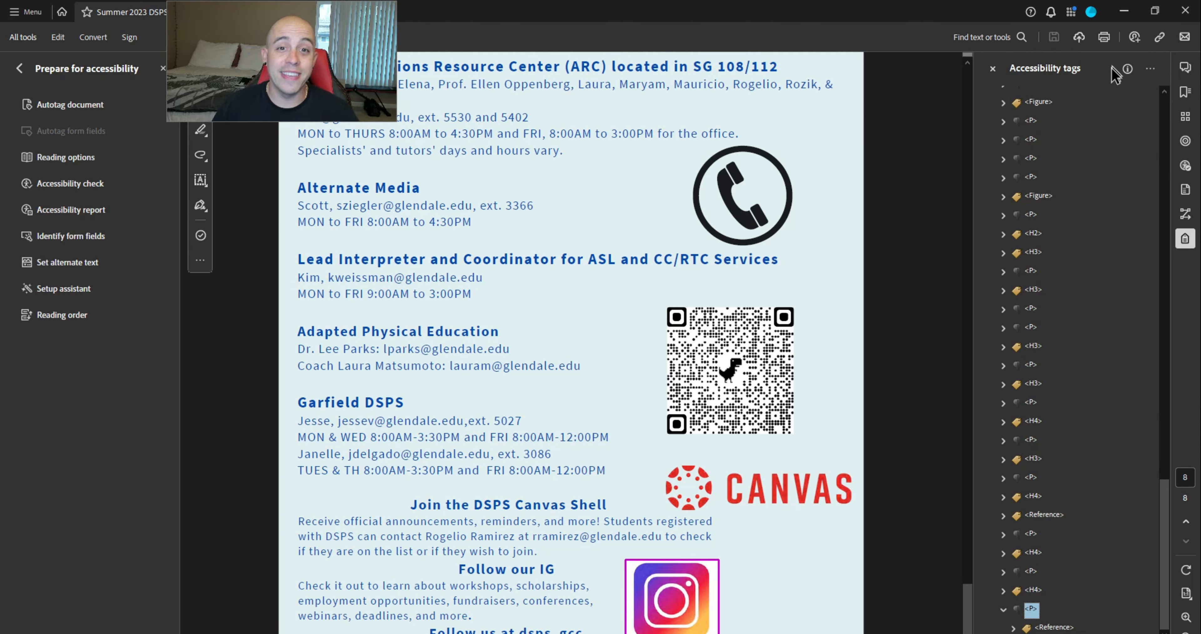
left_click(1151, 70)
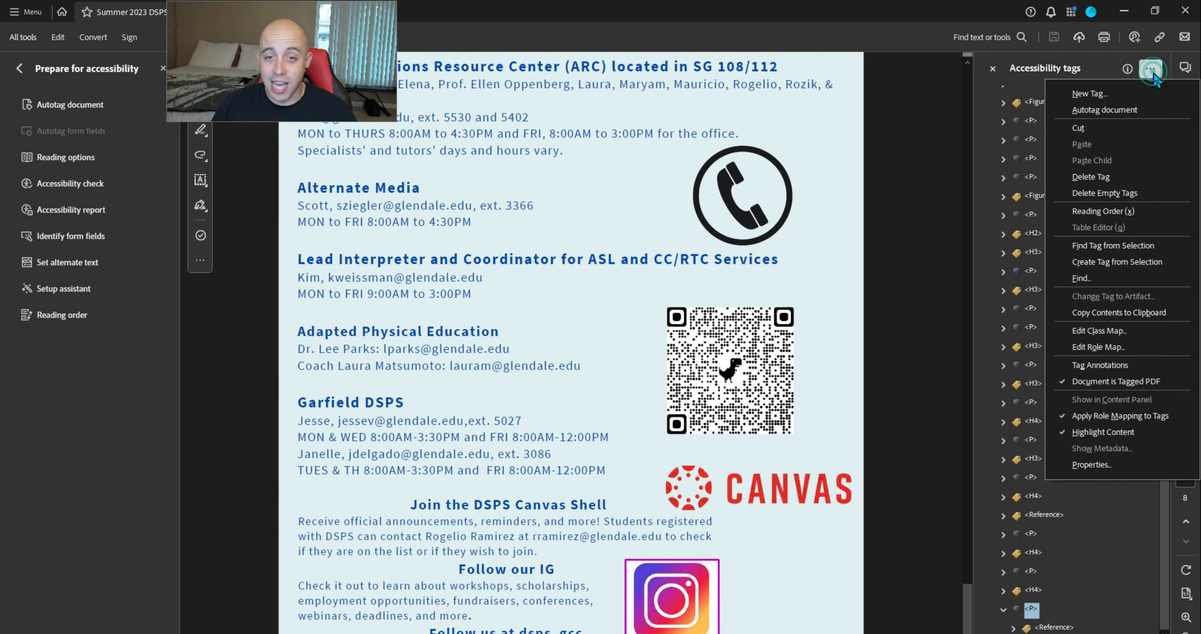
left_click(1106, 275)
left_click(694, 291)
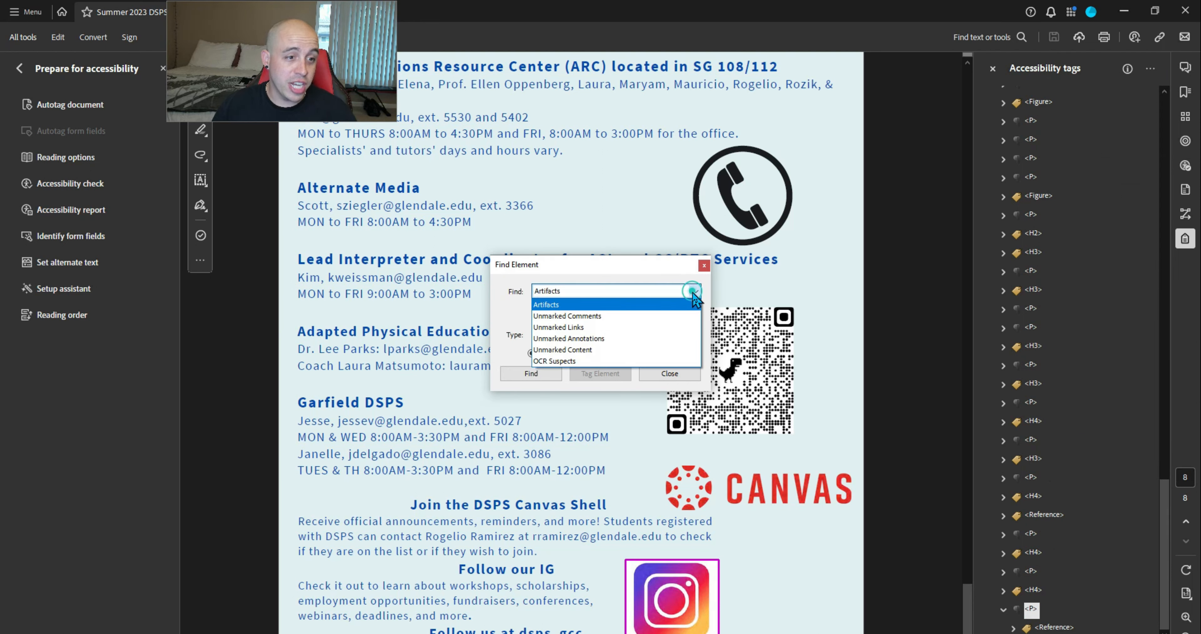
left_click(674, 338)
left_click(615, 353)
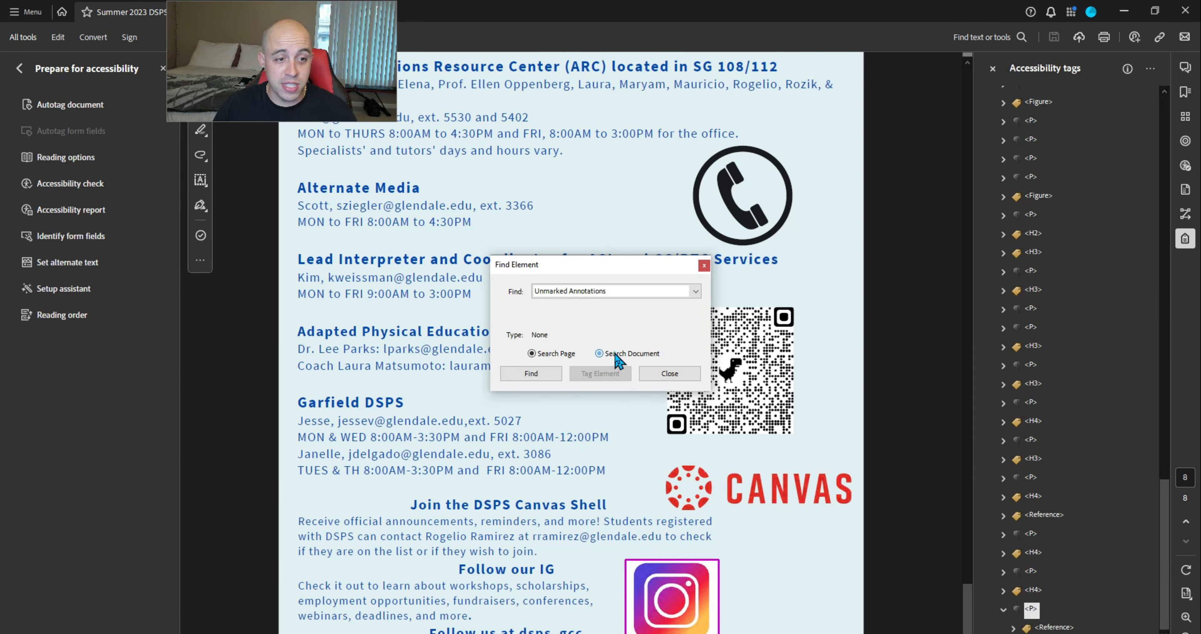
left_click(554, 373)
left_click_drag(637, 266, 898, 141)
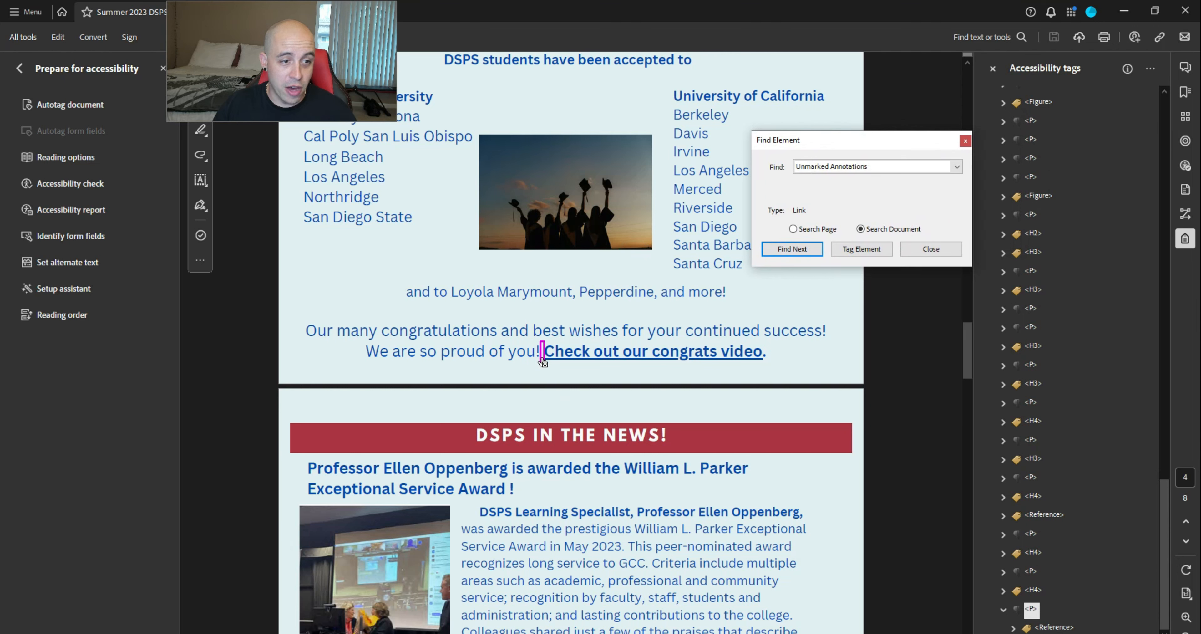
Tag both unmarked link annotations, close the finder, and select the GCC Eases Challenges link text
left_click(866, 251)
left_click(862, 249)
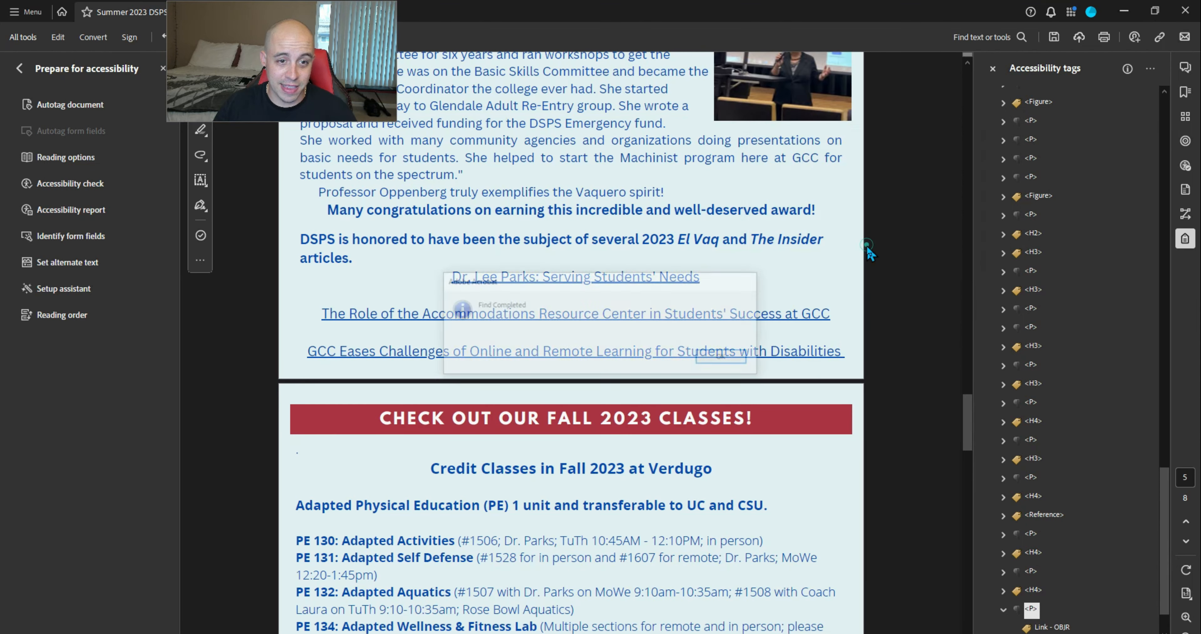
left_click(731, 355)
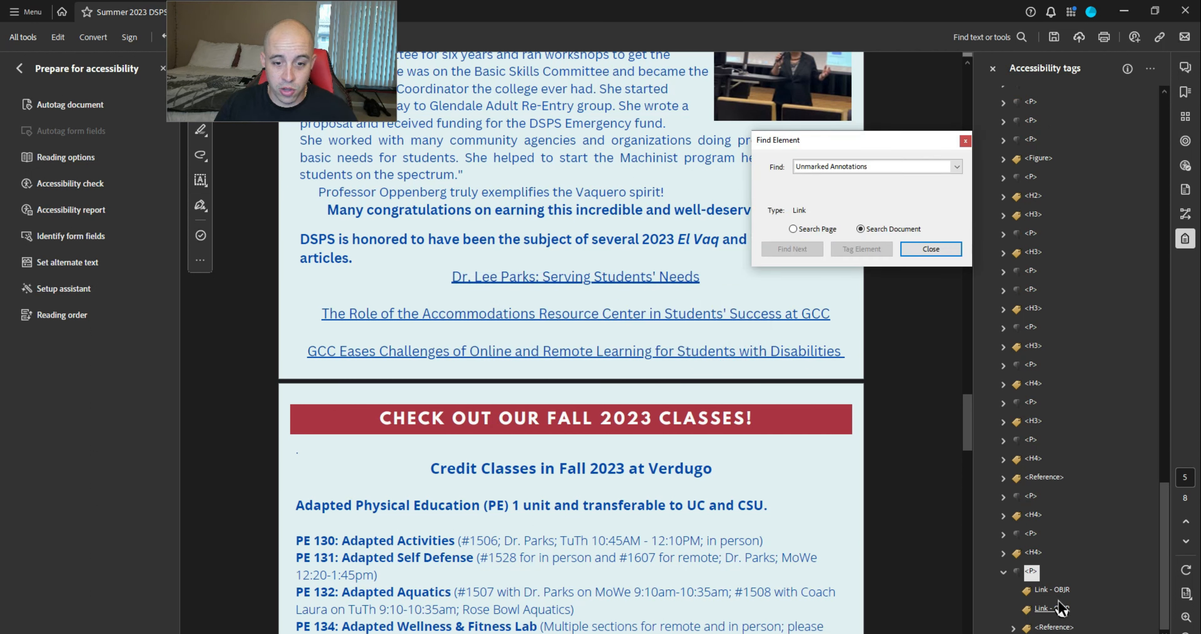
left_click(932, 249)
left_click(1053, 590)
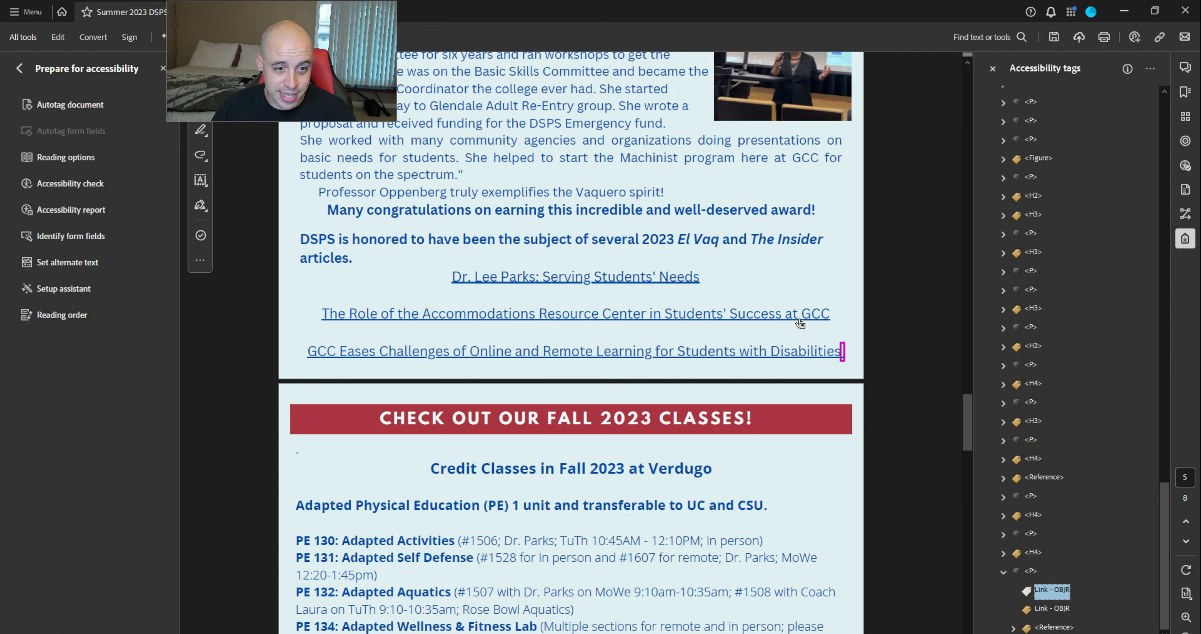
left_click_drag(303, 346, 467, 352)
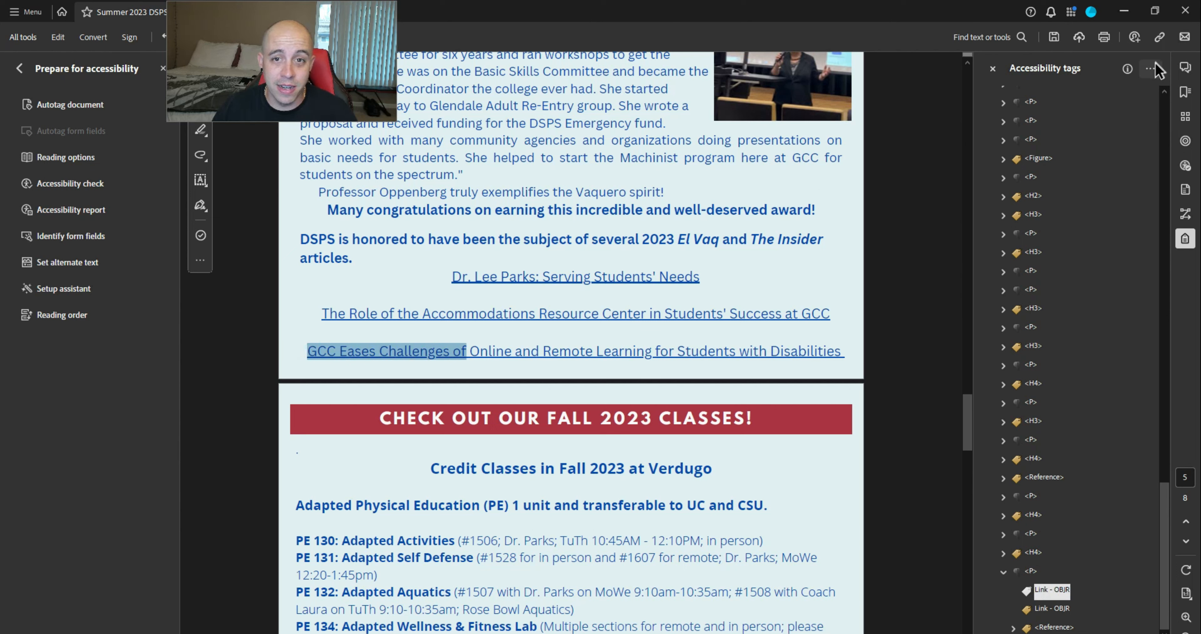
Find the GCC Eases Challenges link's tag and nest a Link - OBJR inside its Link tag
left_click(1150, 68)
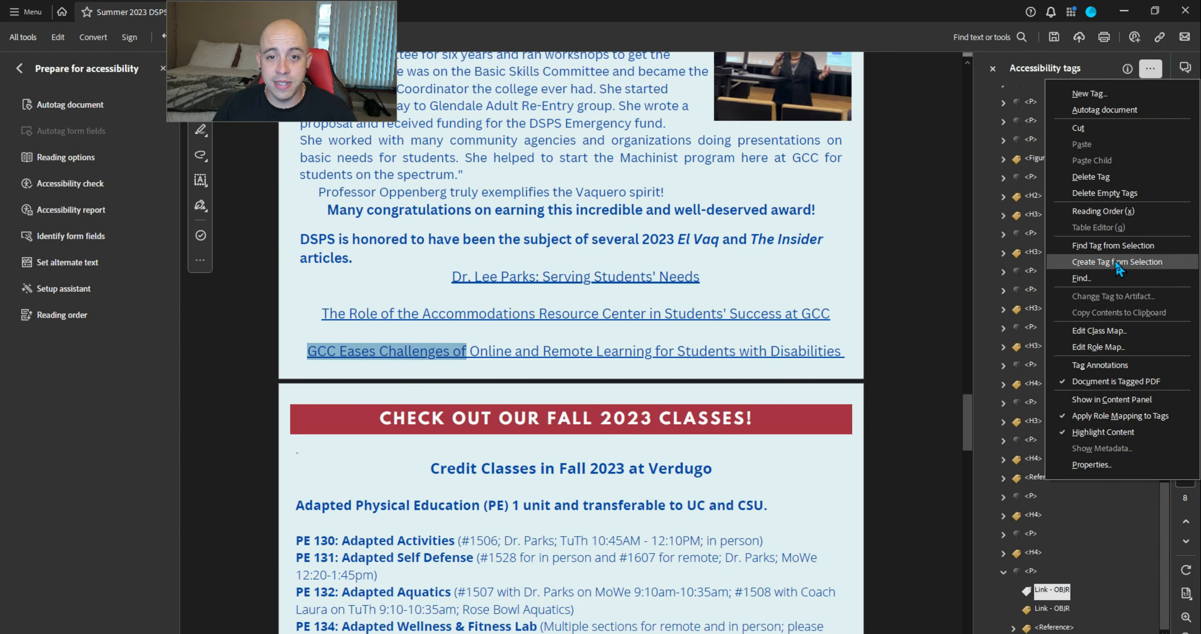
left_click(1112, 246)
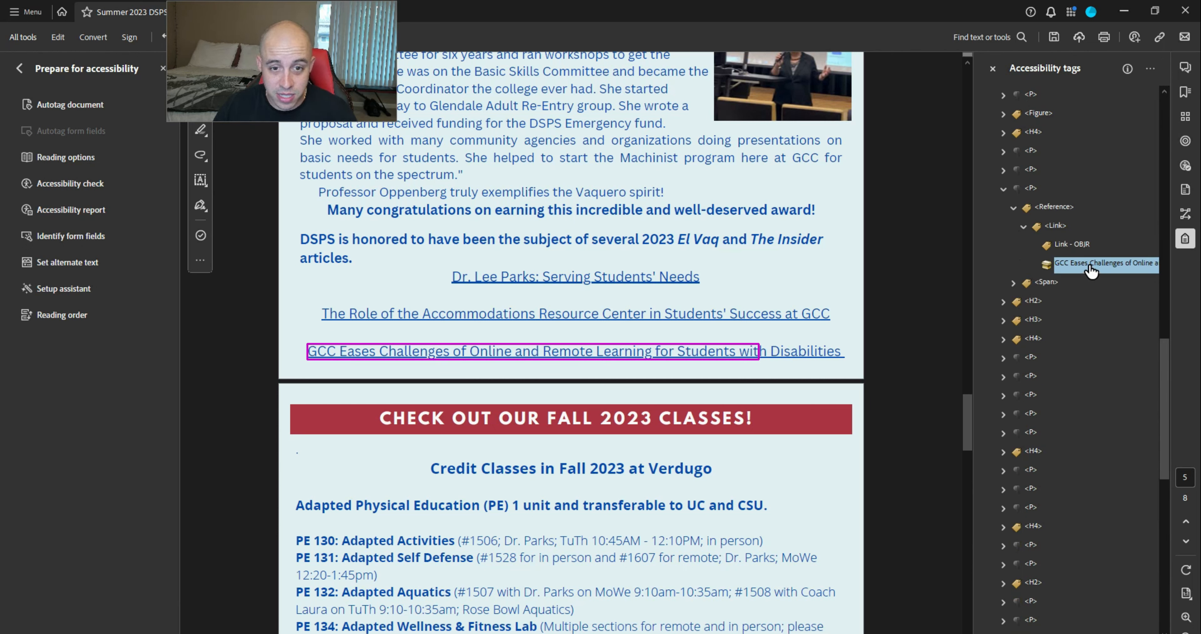
left_click(1062, 226)
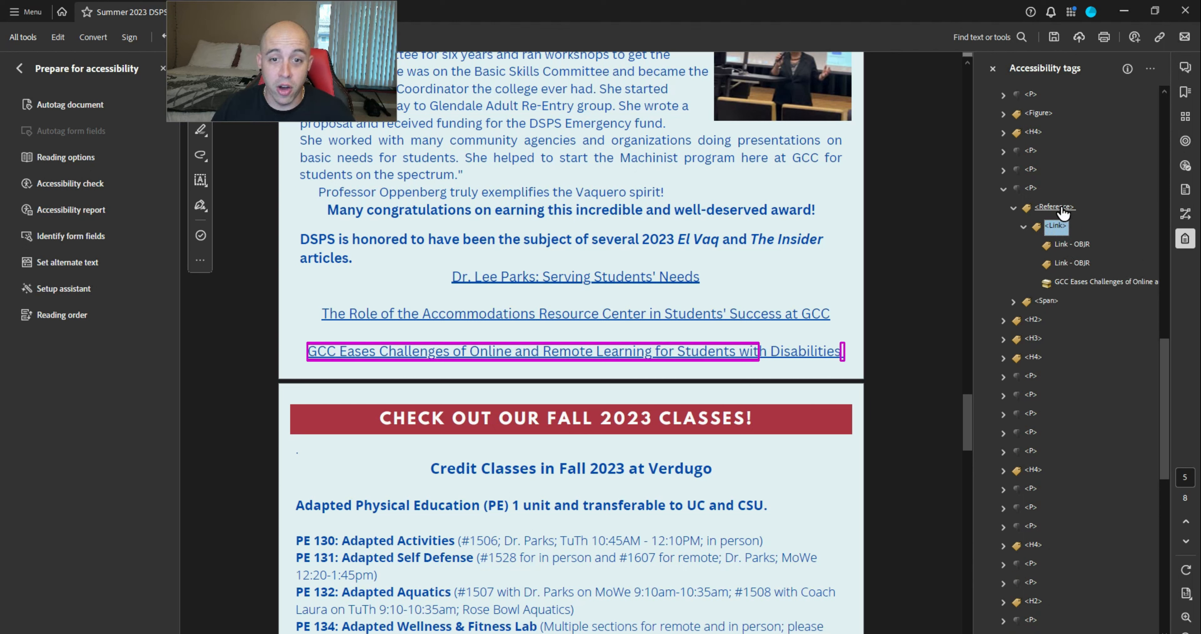
key("Up")
key("Down")
key("Up")
key("Left")
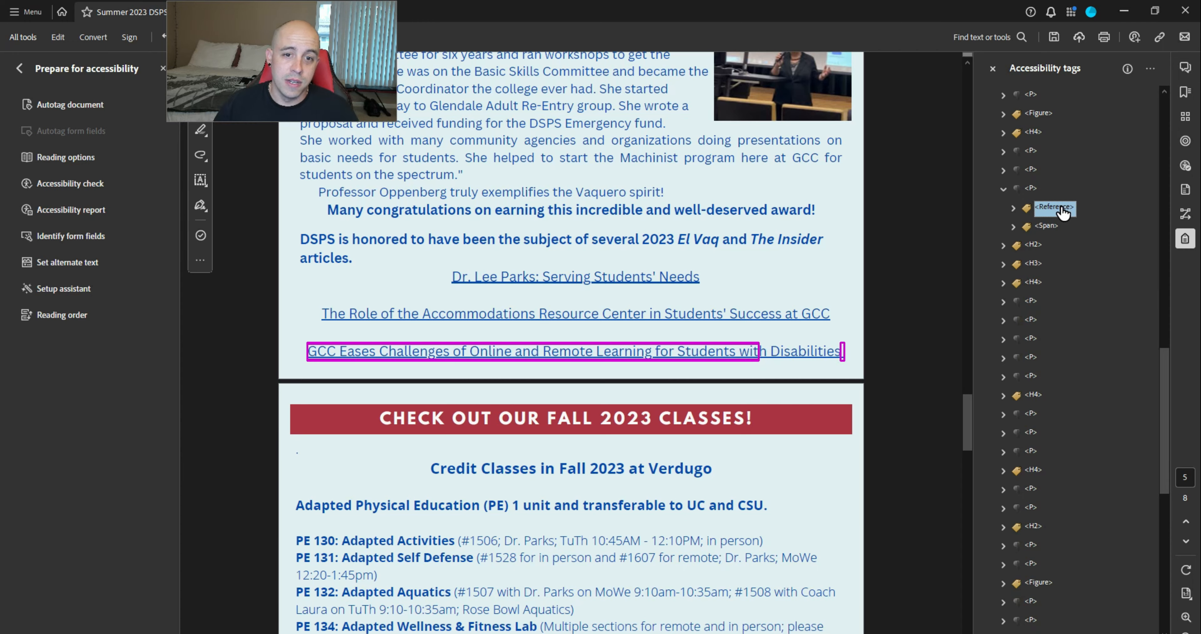
key("Left")
key("Left")
key("Down")
key("Down")
key("Down")
key("Down")
key("Down")
key("Down")
key("Down")
key("Down")
key("Down")
key("Down")
key("Down")
key("Down")
key("Down")
key("Down")
key("Down")
key("Down")
key("Down")
key("Down")
key("Down")
key("Down")
key("Down")
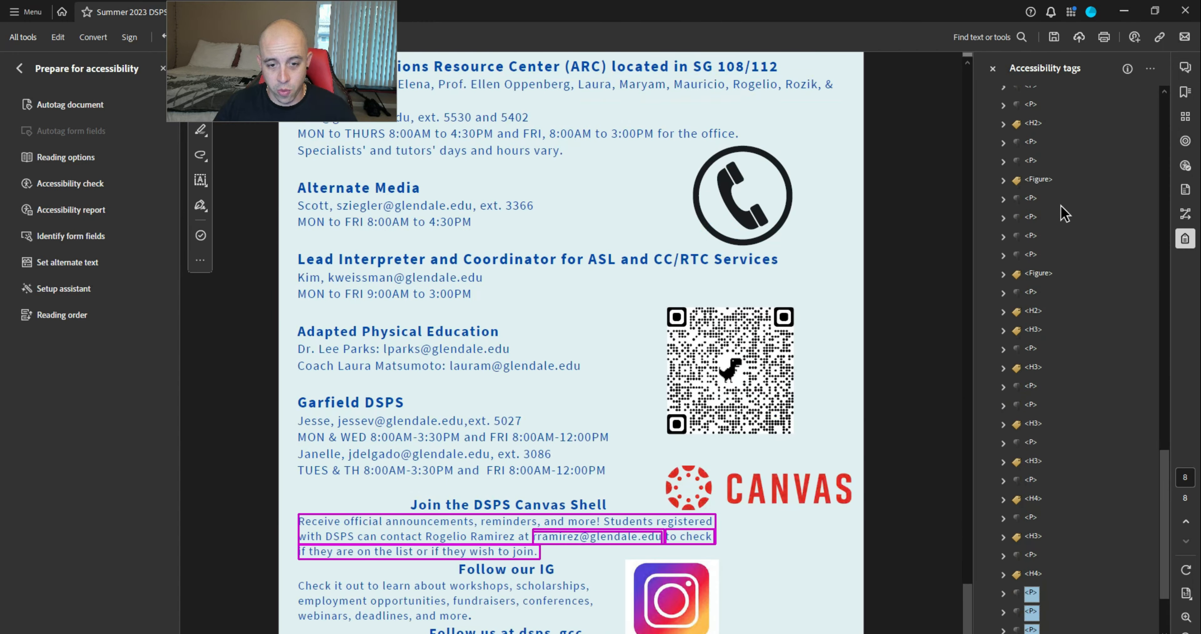
key("Up")
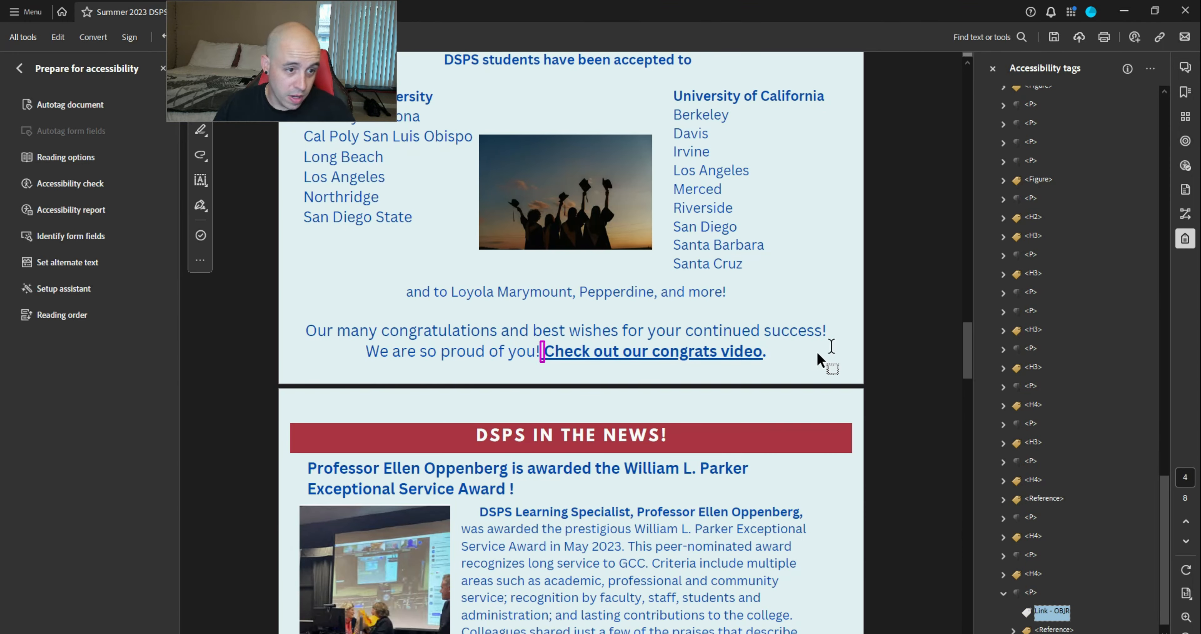
Move the remaining Link - OBJR into the congratulations paragraph's P tag
left_click_drag(543, 361, 517, 354)
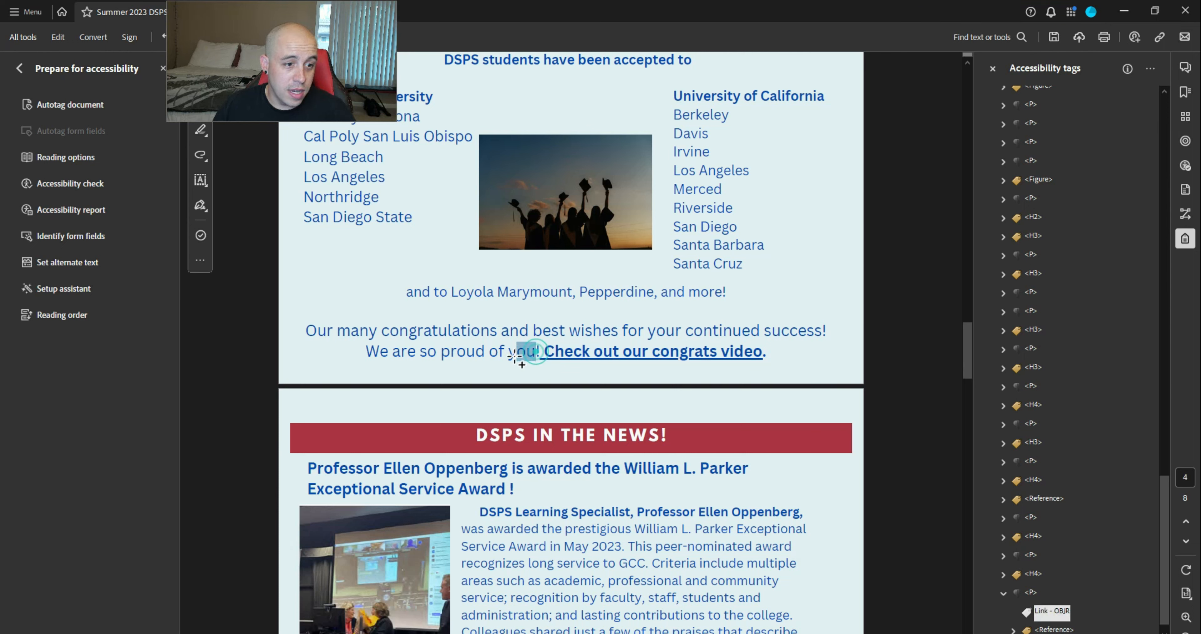
left_click(1152, 70)
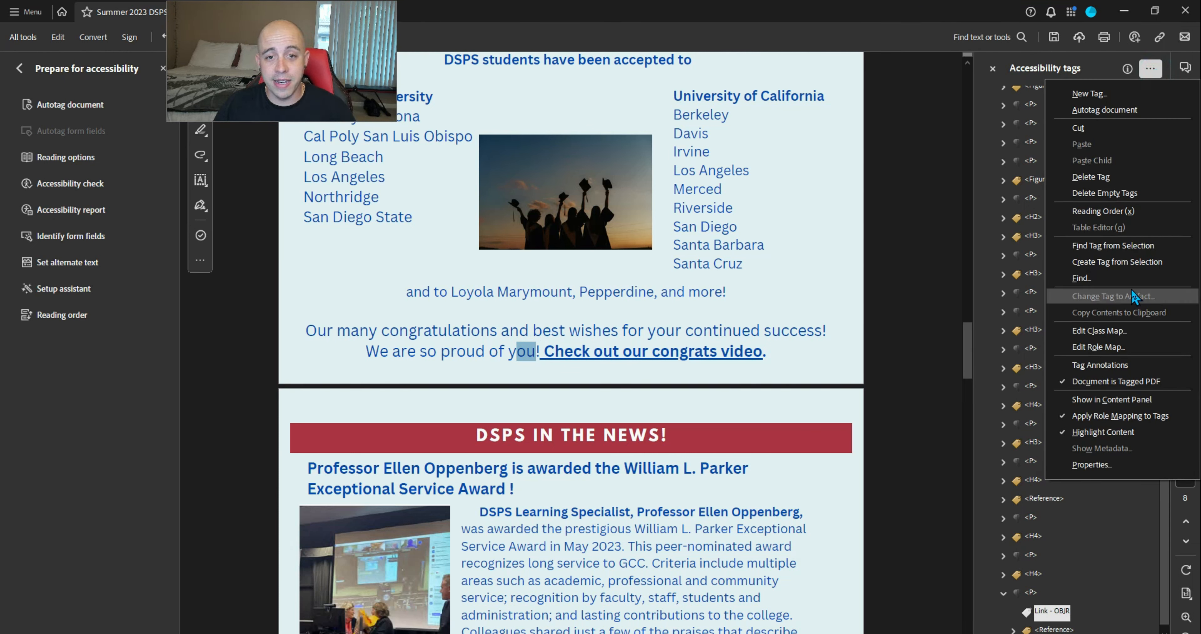
left_click(1113, 246)
left_click(1064, 535)
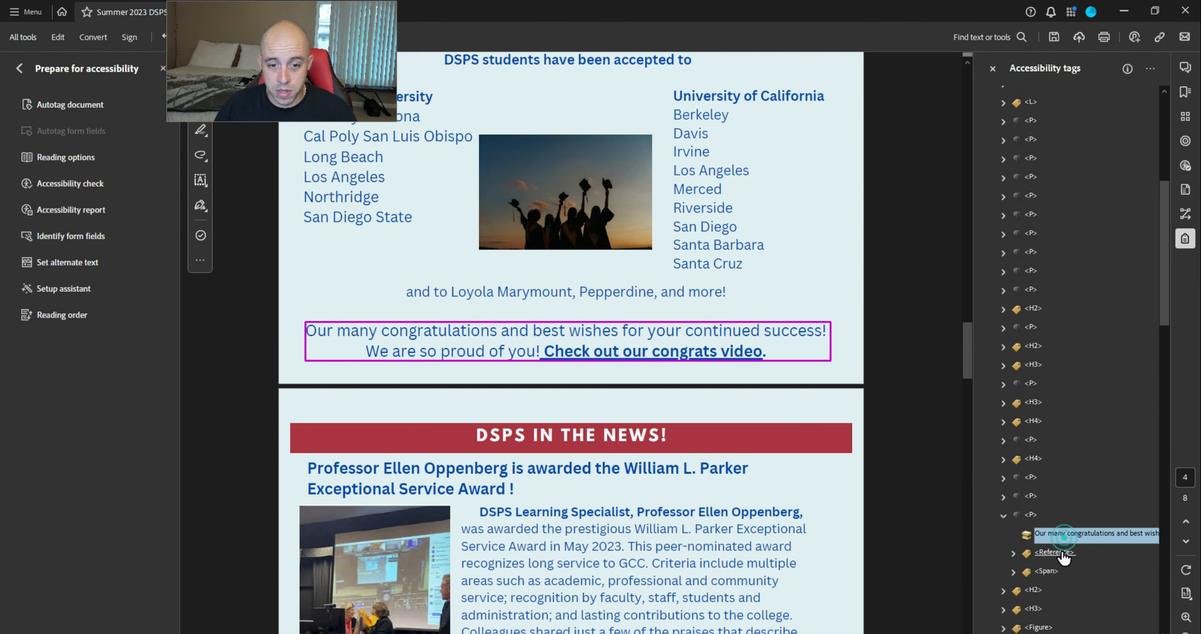
left_click(1029, 516)
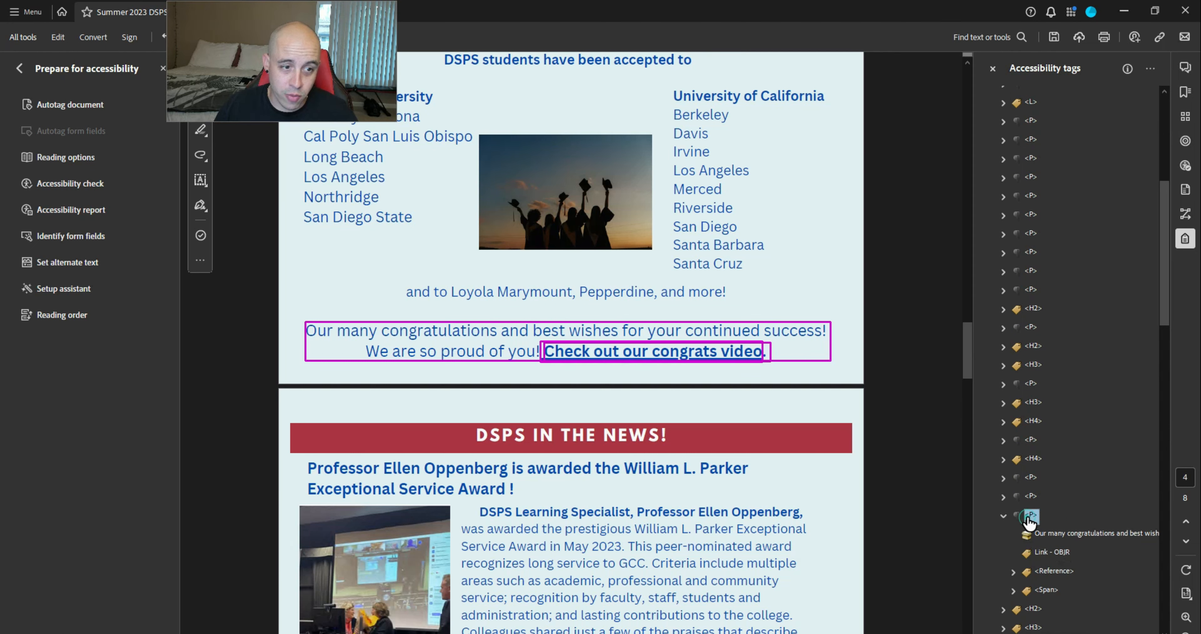
key("Left")
key("Down")
key("Down")
key("Down")
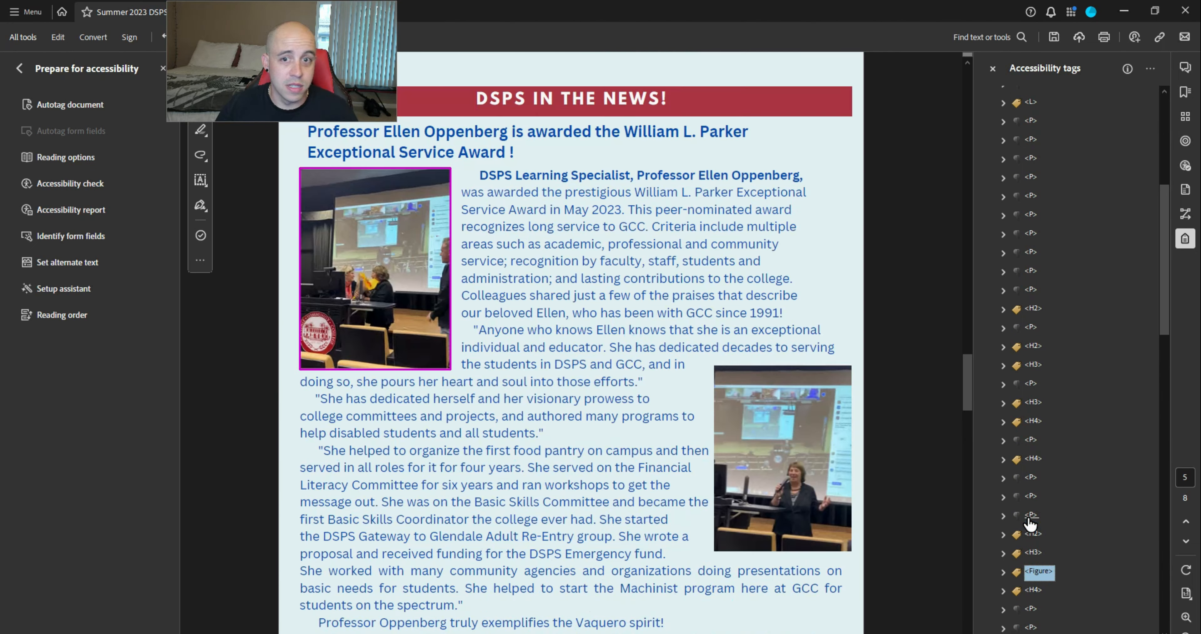
Run the accessibility check and expand the failed Figures alternate text results
left_click(79, 189)
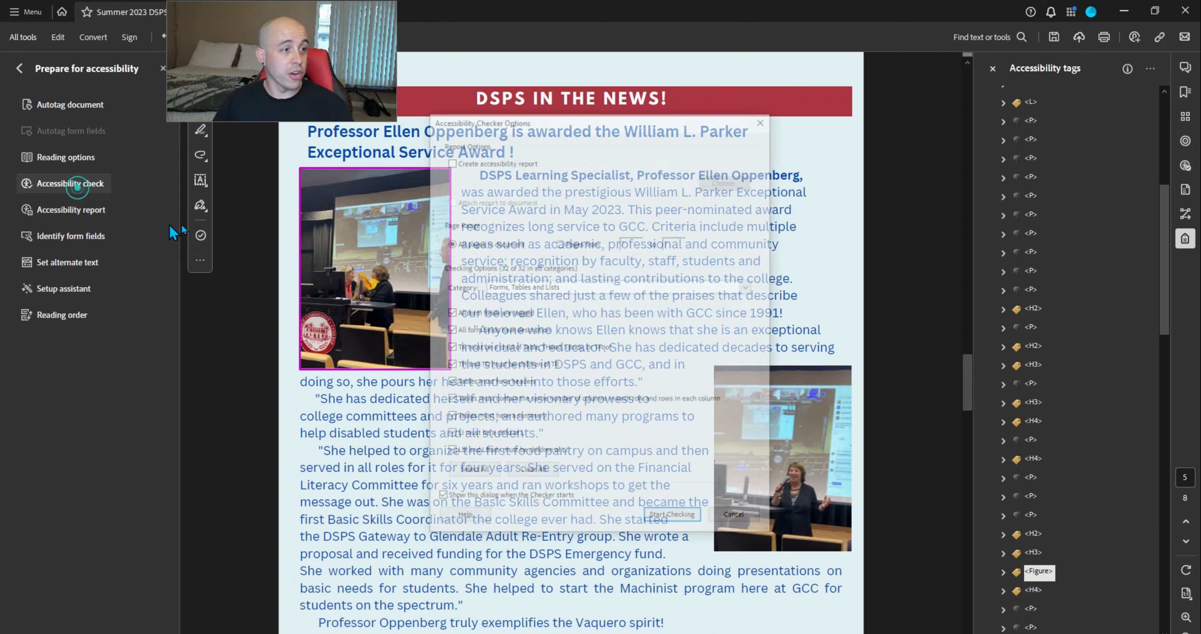
left_click(675, 518)
left_click(993, 511)
Open the alternate text fix for Figure 1, then cancel it without saving
left_click(1040, 530)
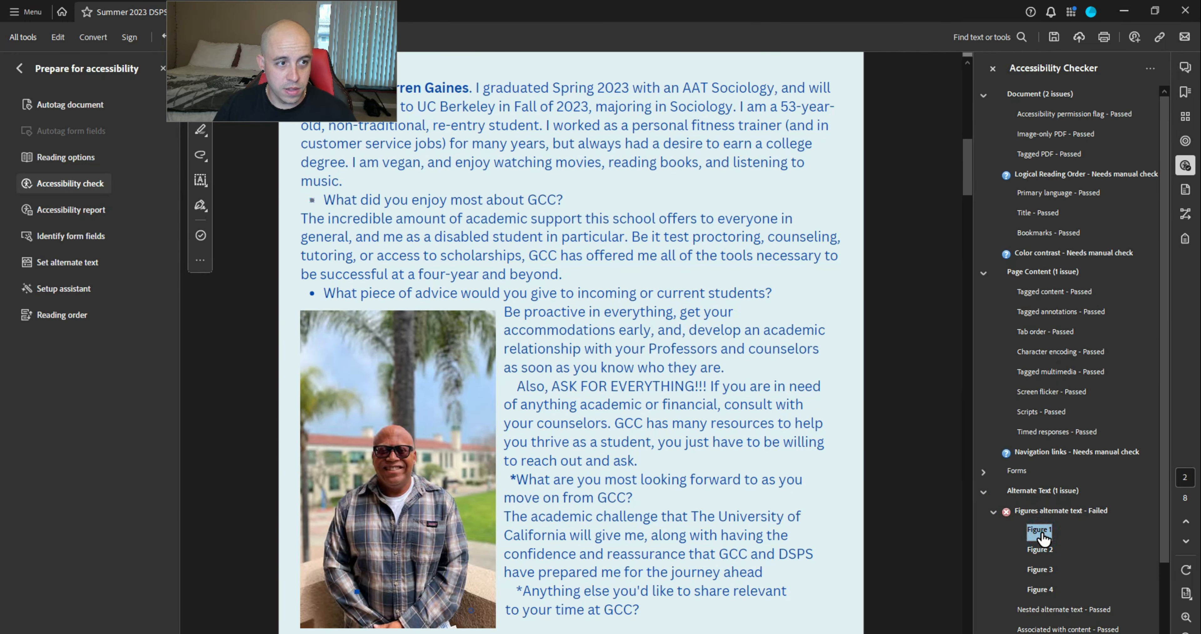
right_click(1038, 531)
left_click(1120, 400)
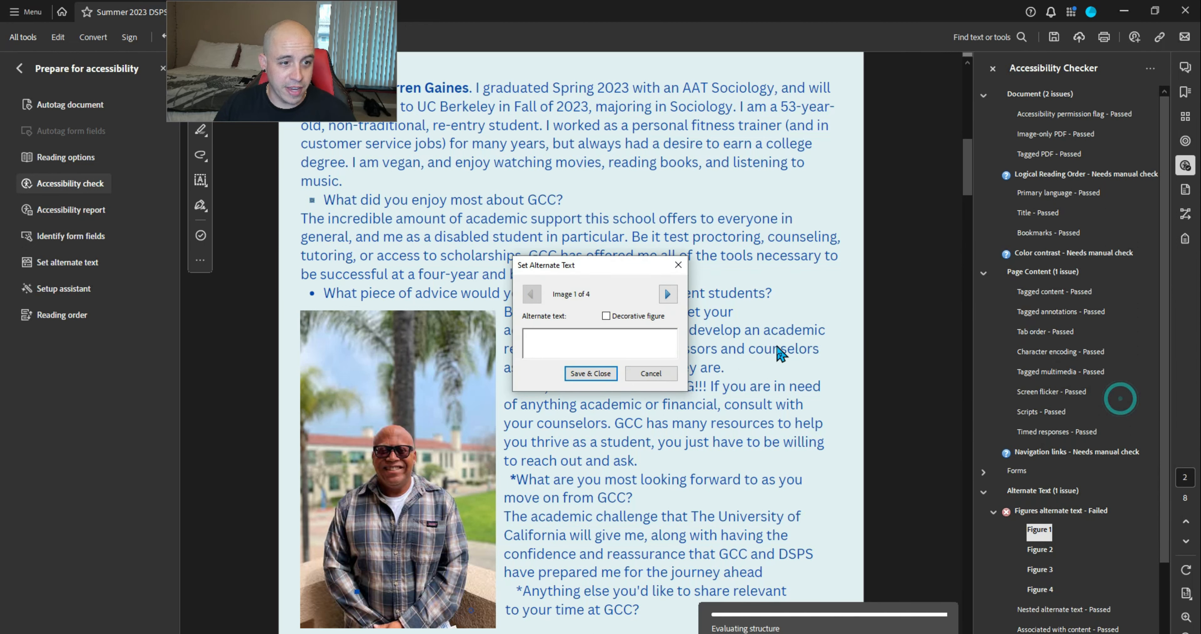
left_click_drag(601, 272, 753, 252)
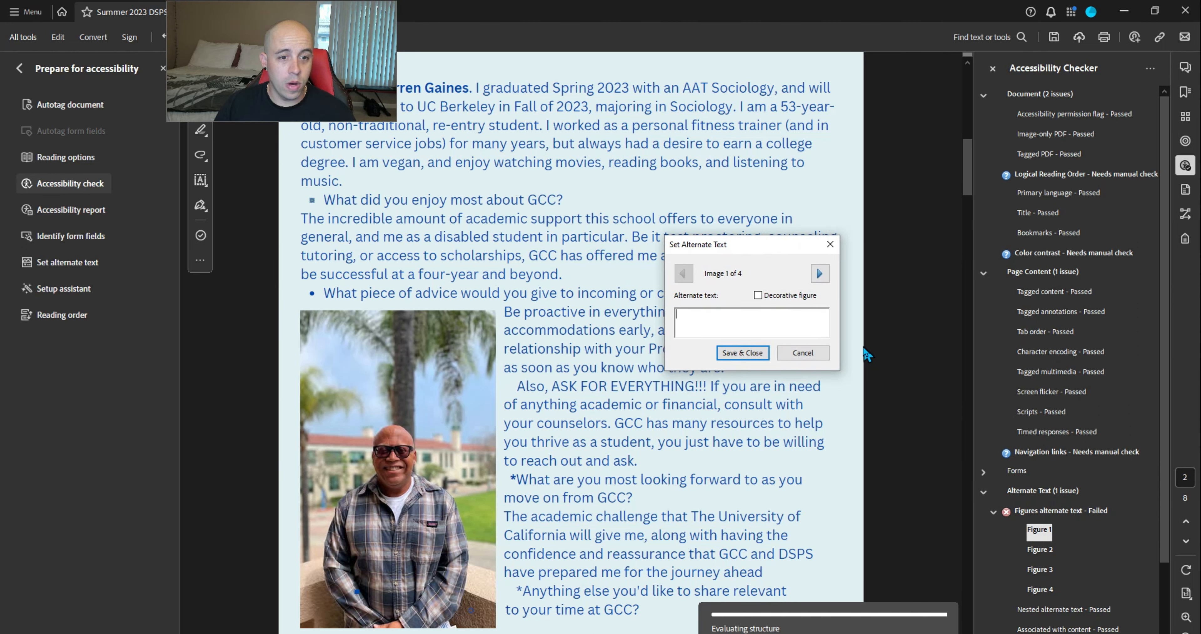
left_click(801, 353)
scroll(796, 347, "down", 3)
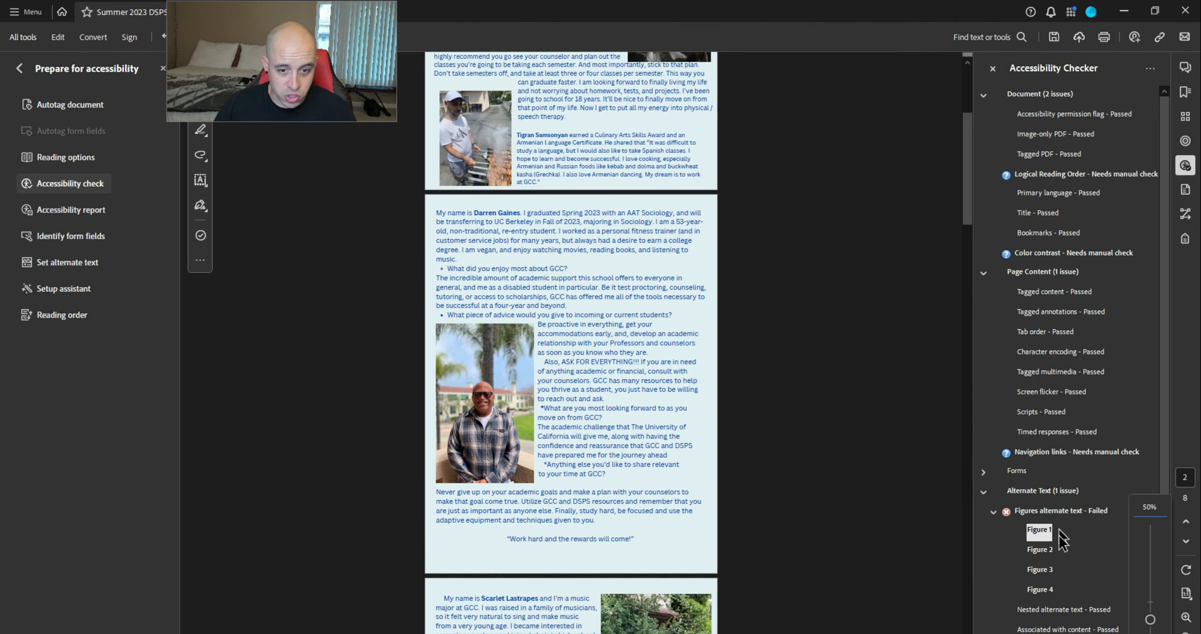
Change Figure 2's Path tag in the list item to a page artifact
right_click(1044, 551)
left_click(1109, 475)
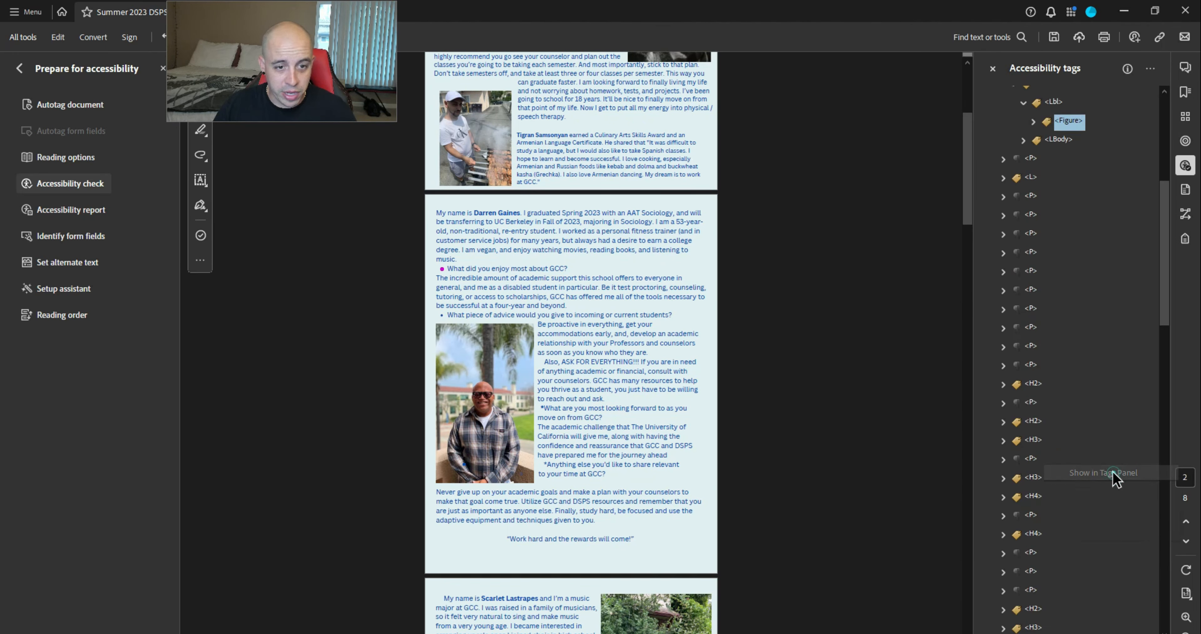
scroll(1091, 466, "up", 3)
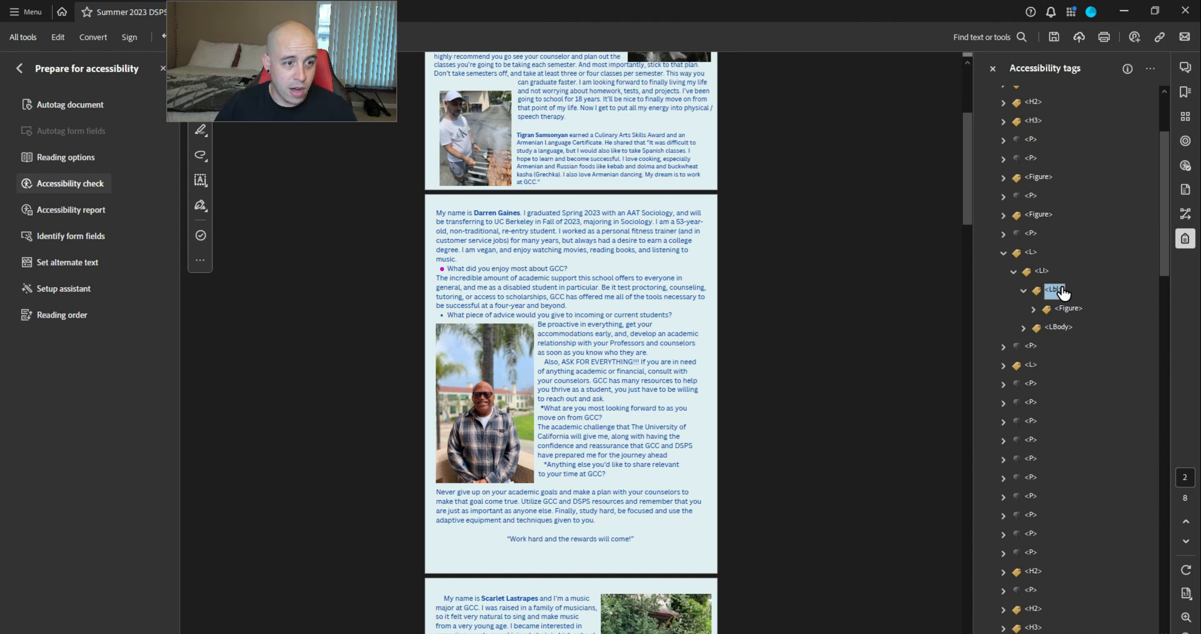
key("Right")
key("Right")
right_click(1071, 322)
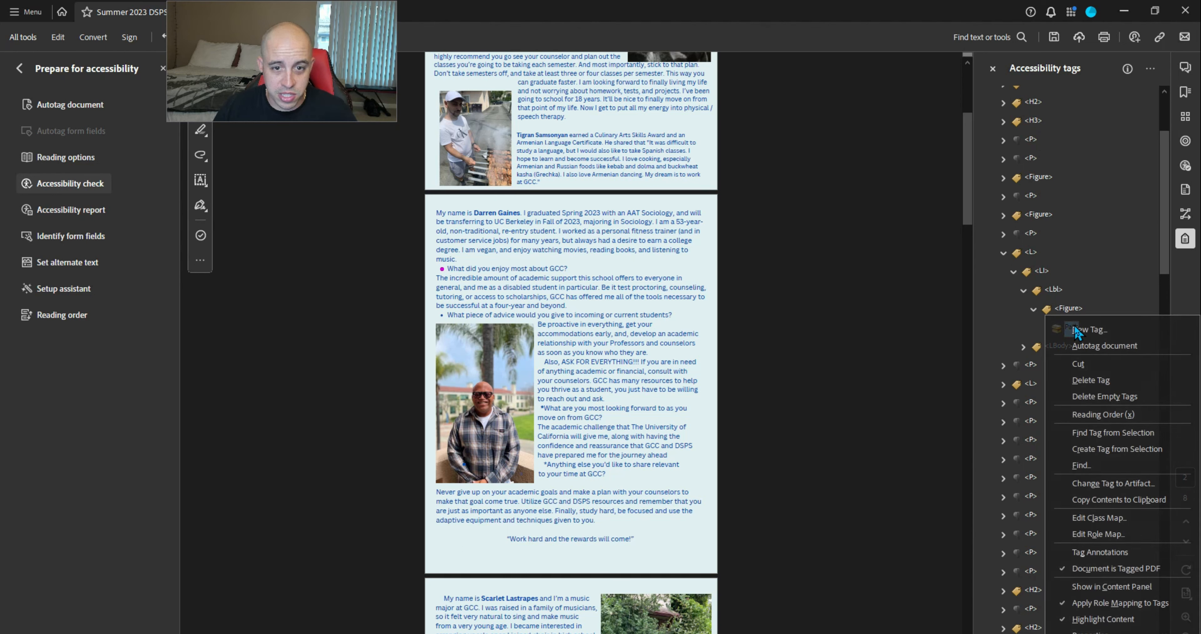
left_click(1108, 483)
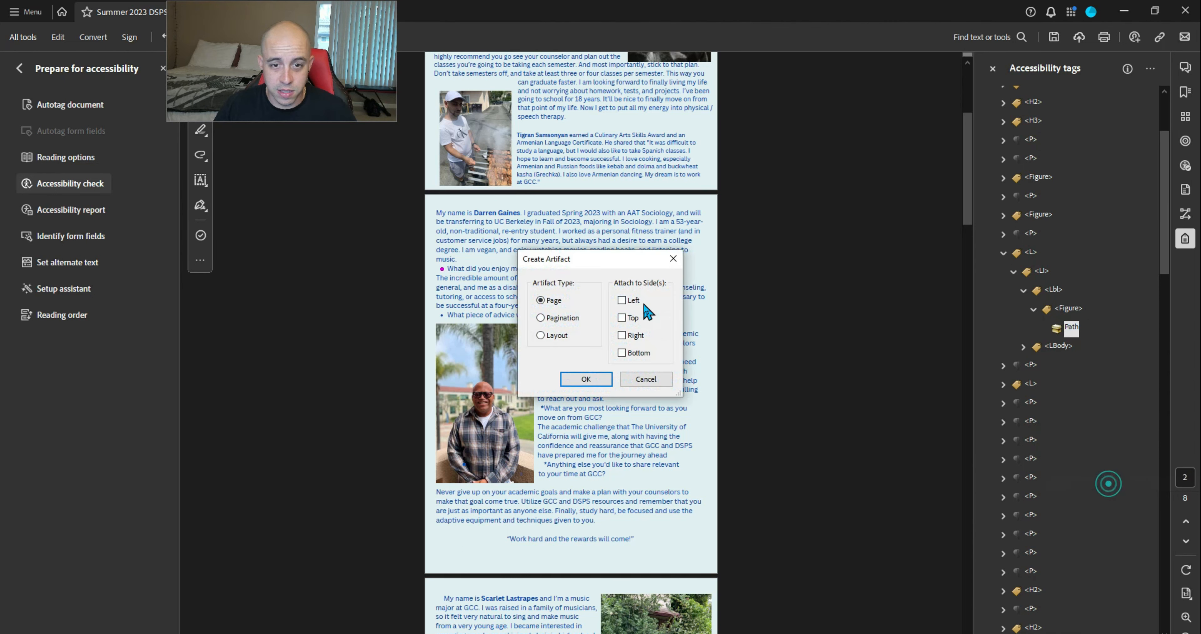
left_click(585, 379)
key("Up")
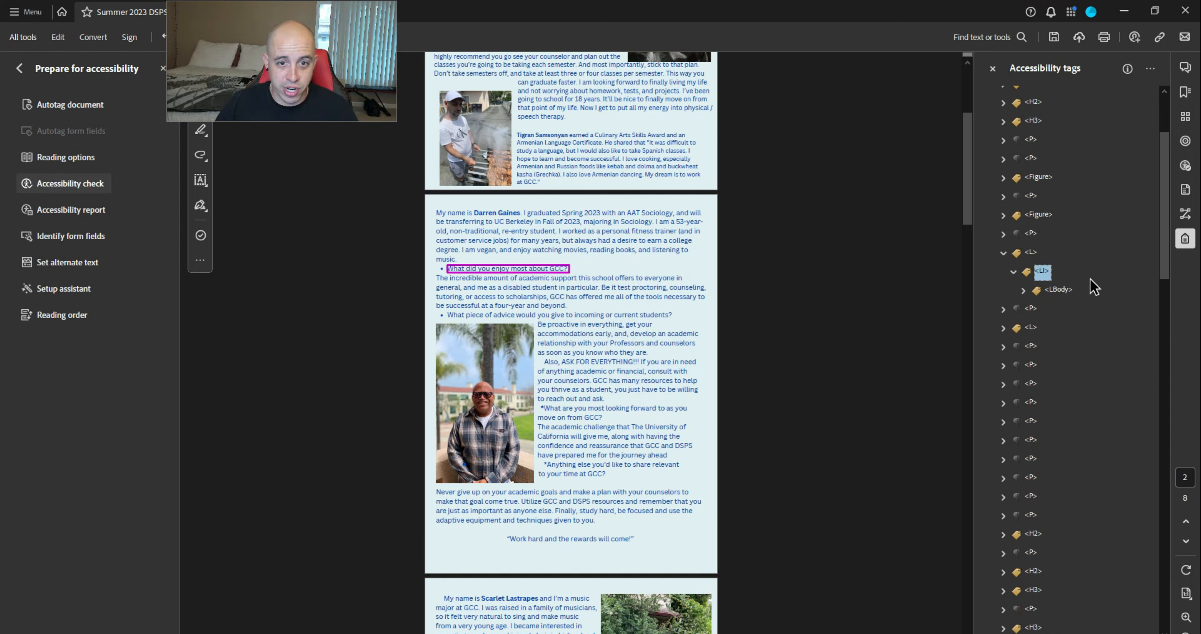
key("Left")
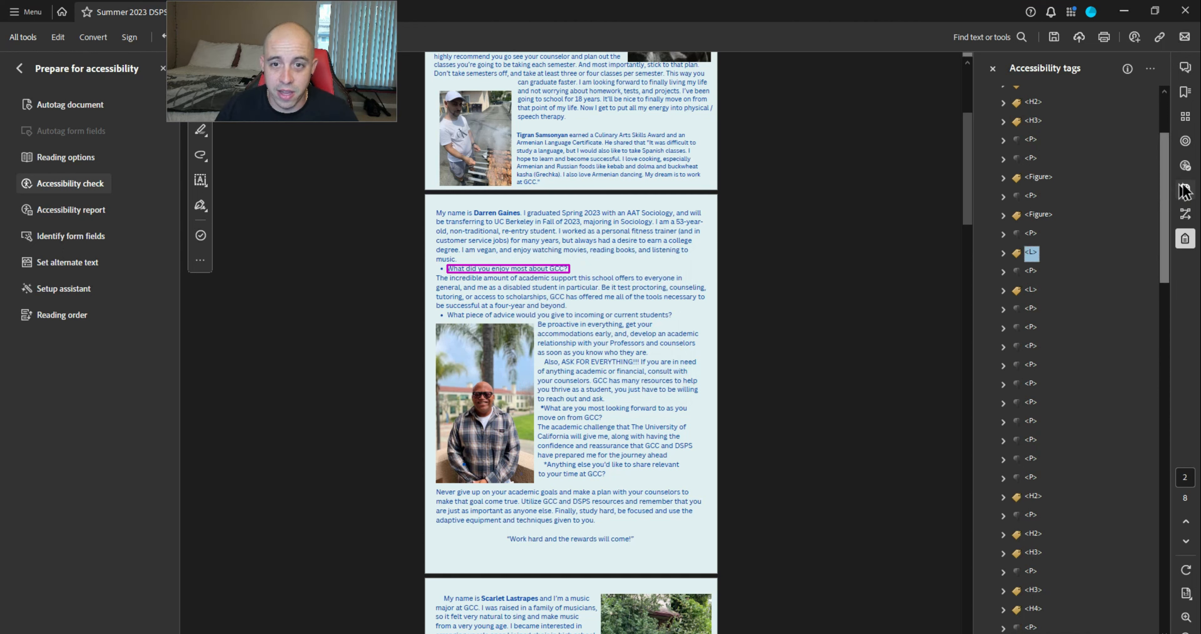
Turn the next flagged Figure 2 bullet graphic into an artifact, then select Figure 3
left_click(1185, 165)
left_click(1040, 549)
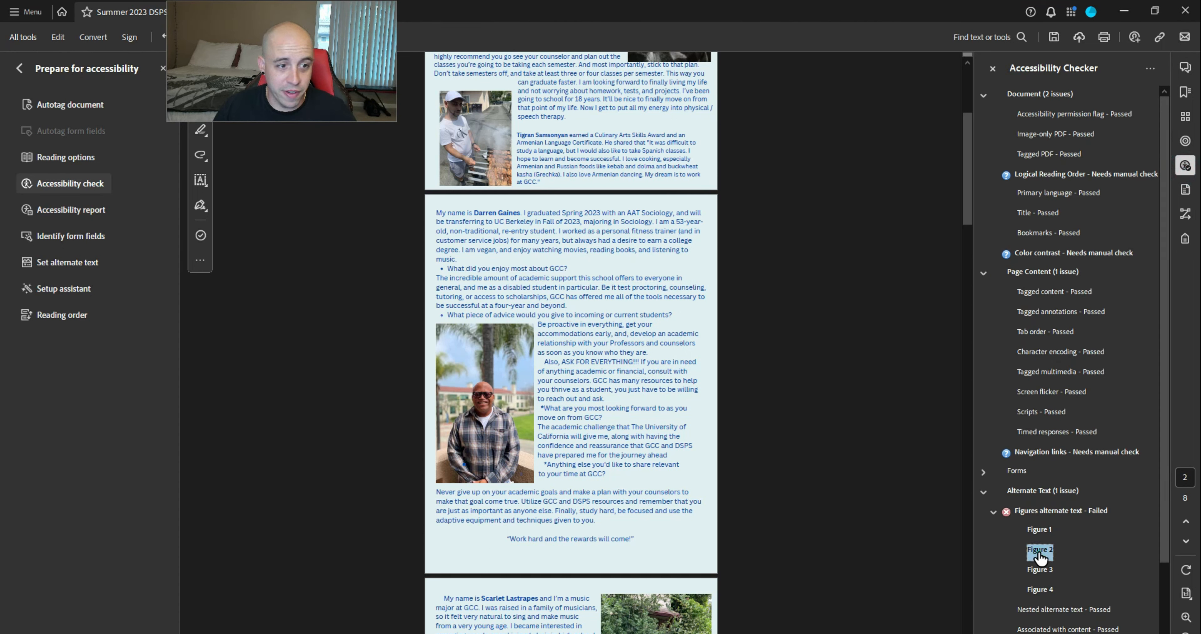
right_click(1038, 552)
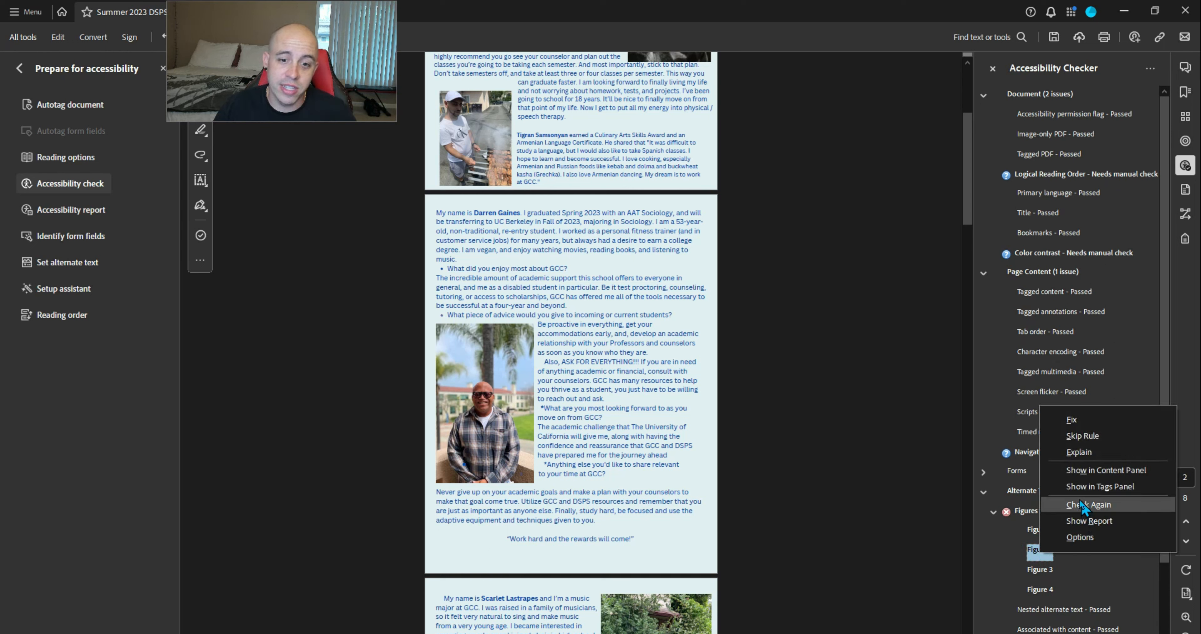
left_click(1079, 487)
right_click(1076, 368)
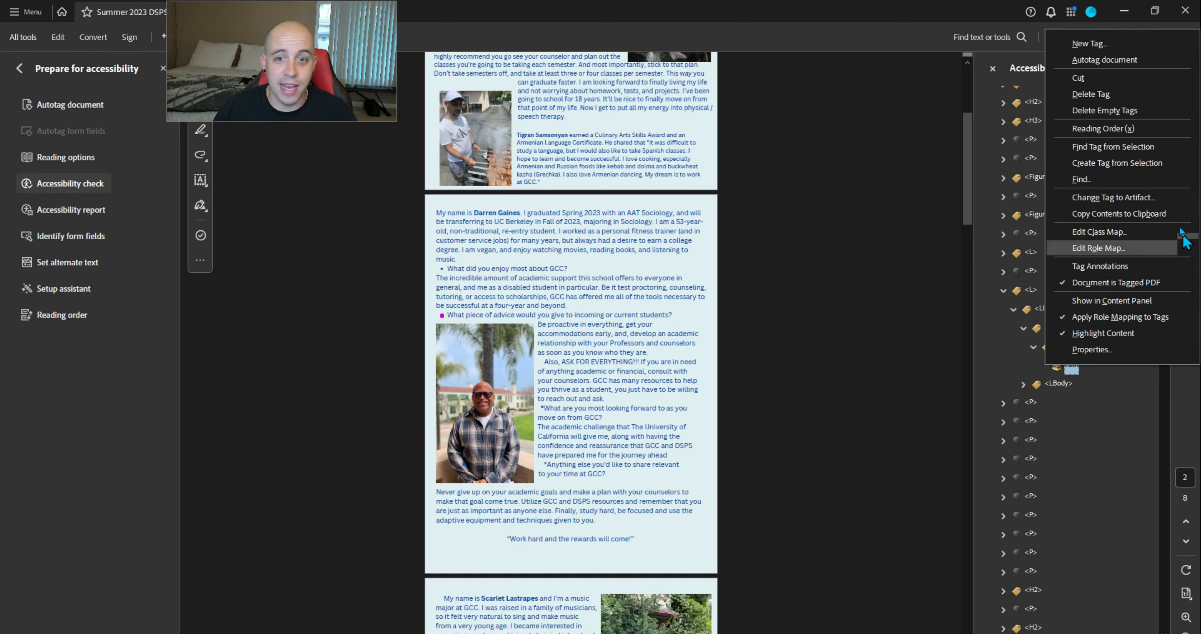
left_click(1135, 197)
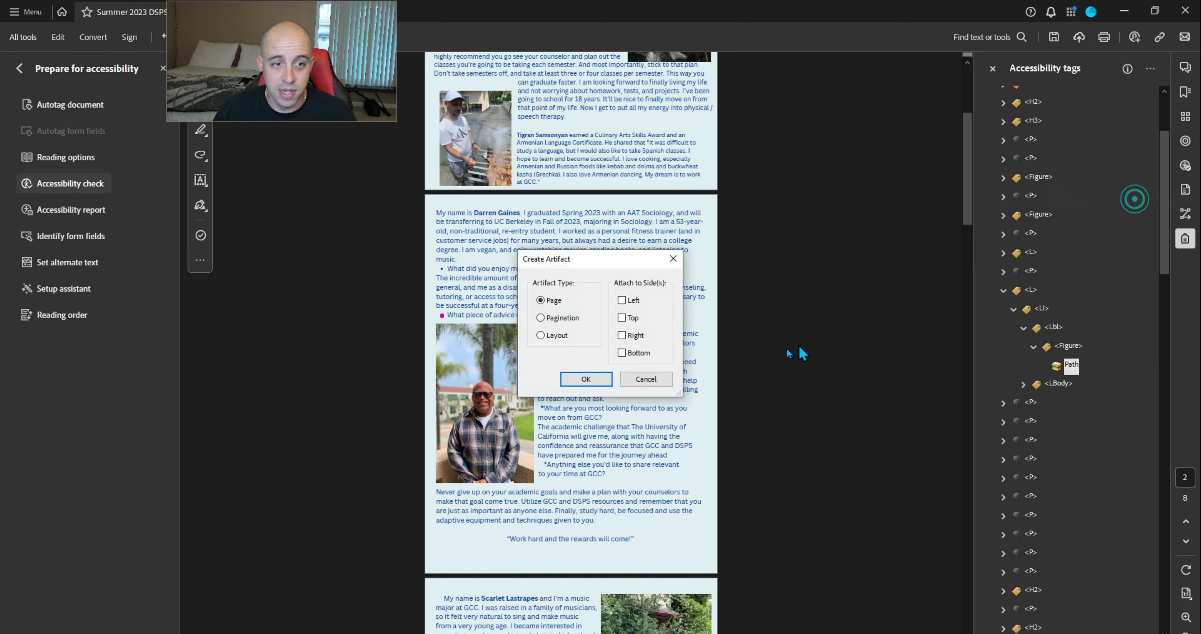
left_click(605, 380)
left_click(1055, 330)
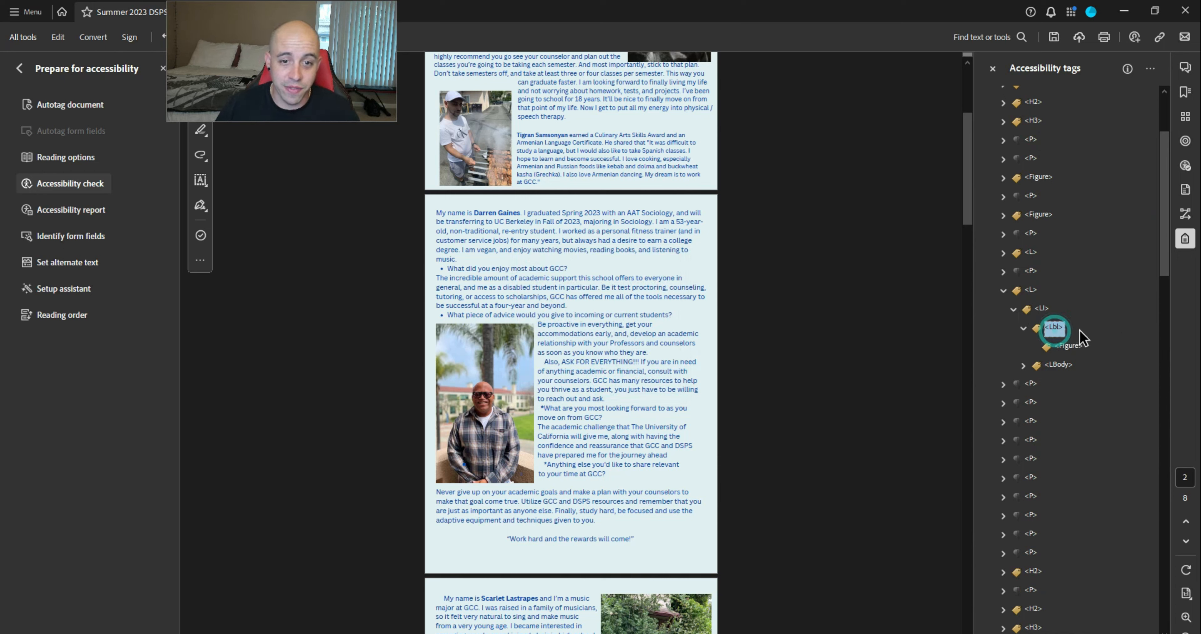
left_click(1043, 478)
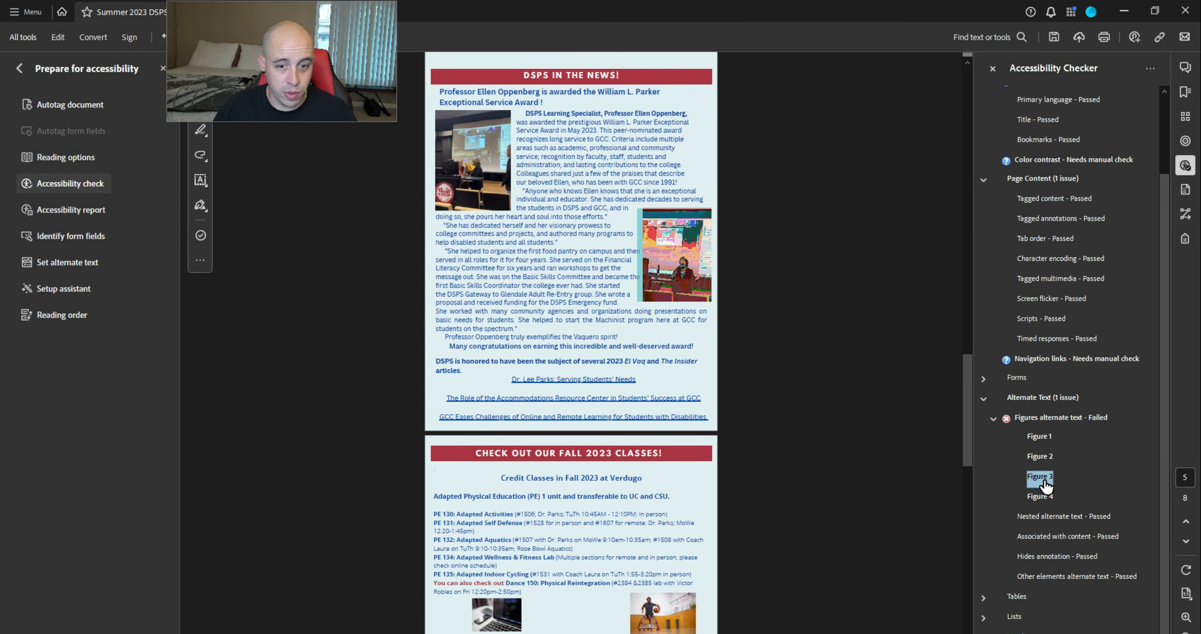
Open the alternate text fixes for Figure 3 and Figure 1, dismissing both dialogs
right_click(1045, 482)
left_click(1084, 497)
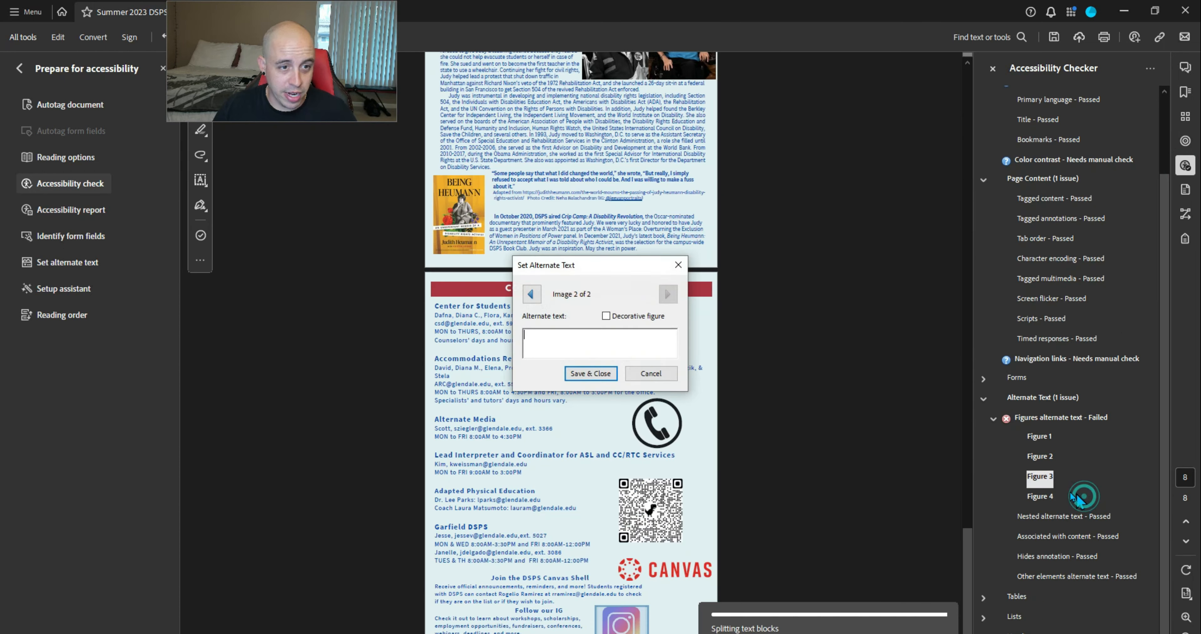
type("f")
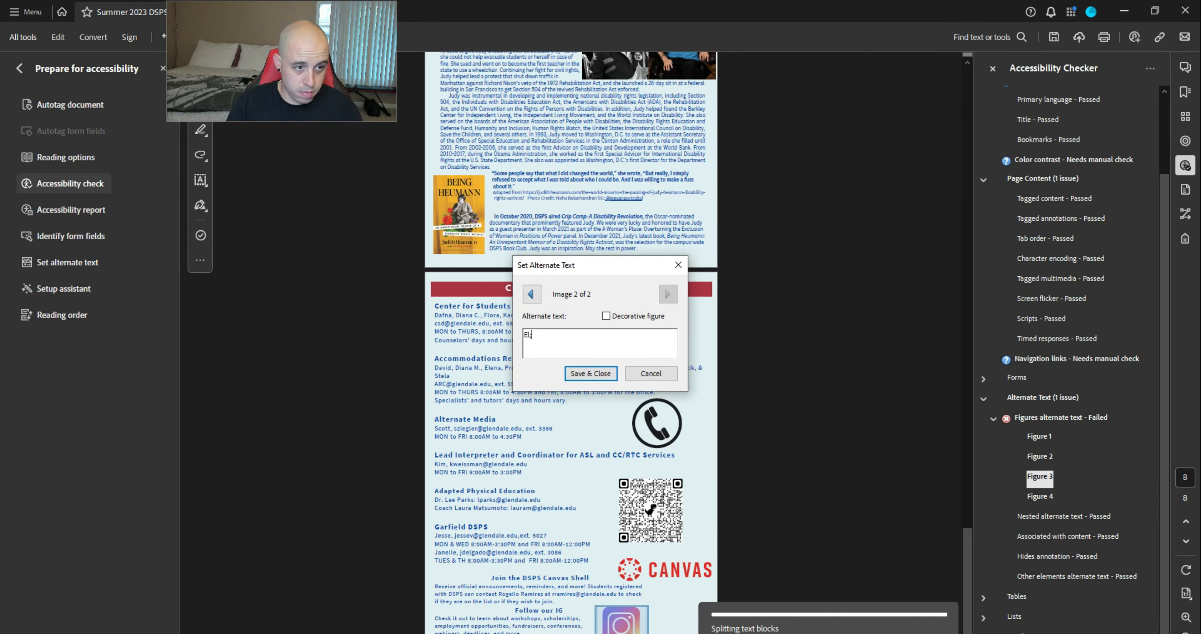
key("Return")
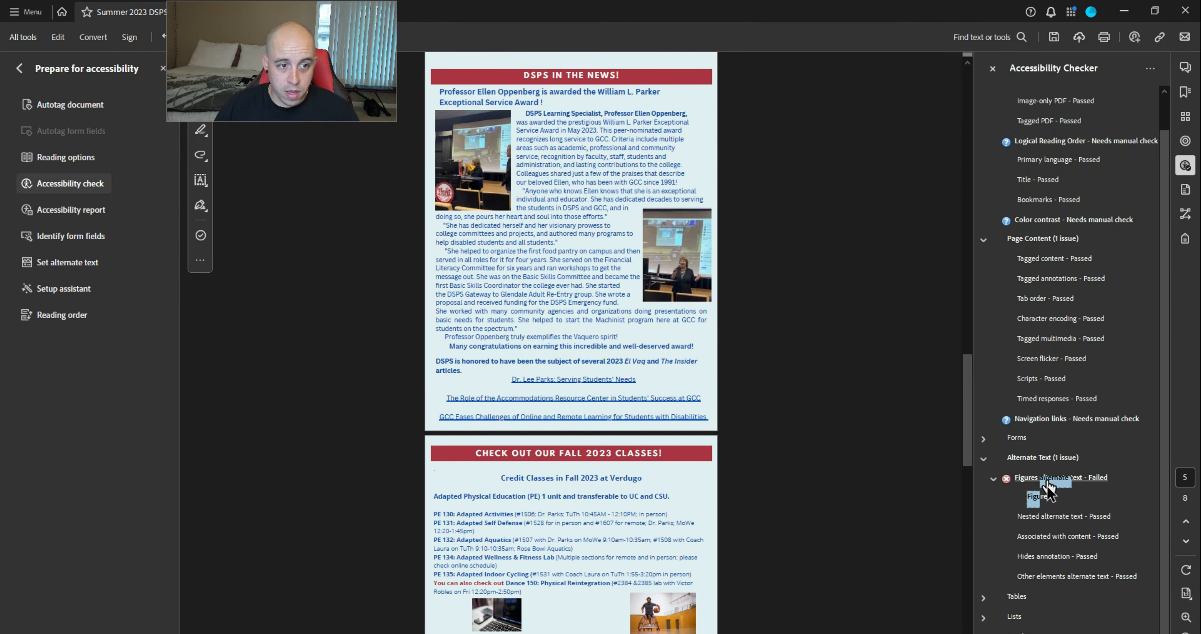
left_click(1039, 498)
right_click(1042, 503)
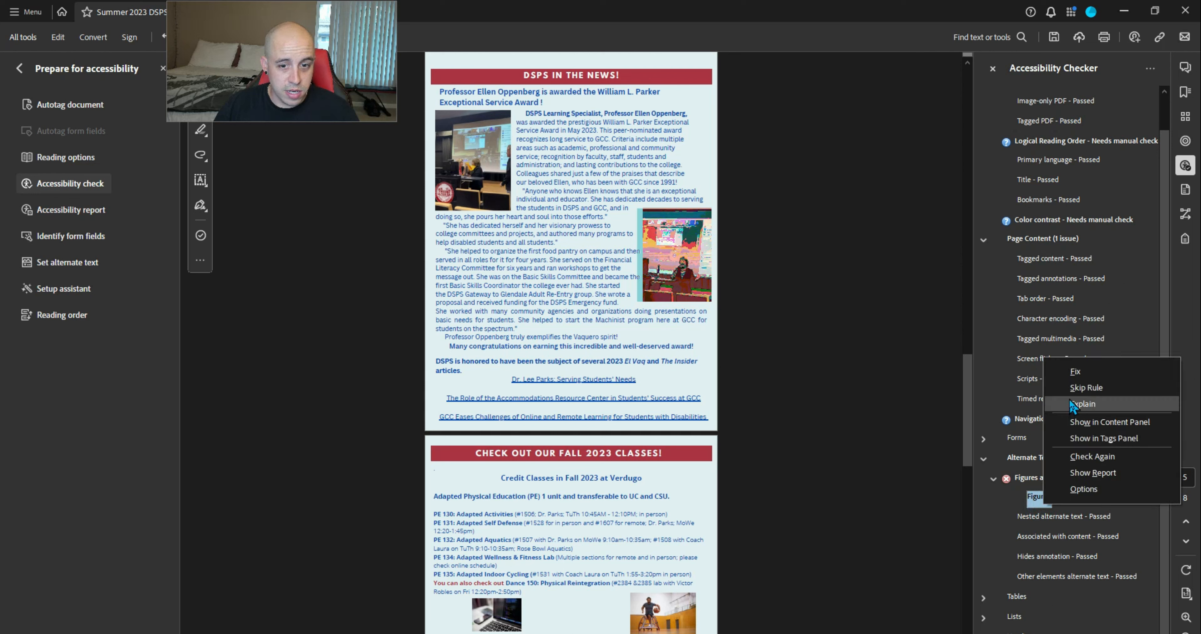
left_click(1075, 369)
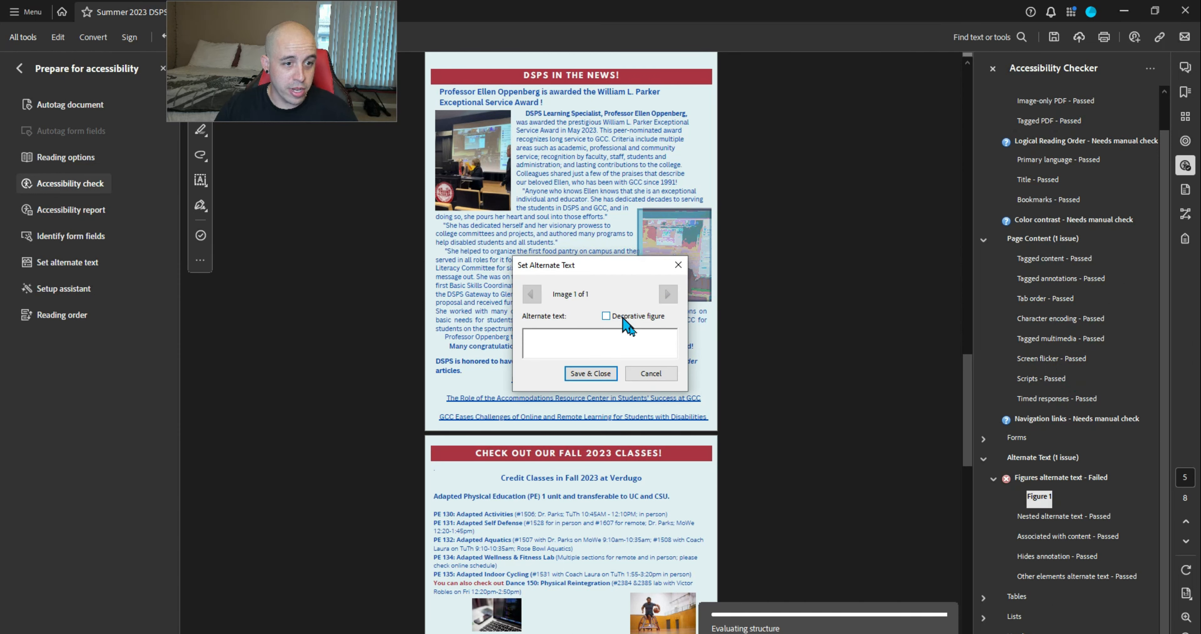
left_click(662, 373)
Change Figure 1's photo image on the DSPS news page to a page artifact
right_click(1039, 498)
left_click(1086, 585)
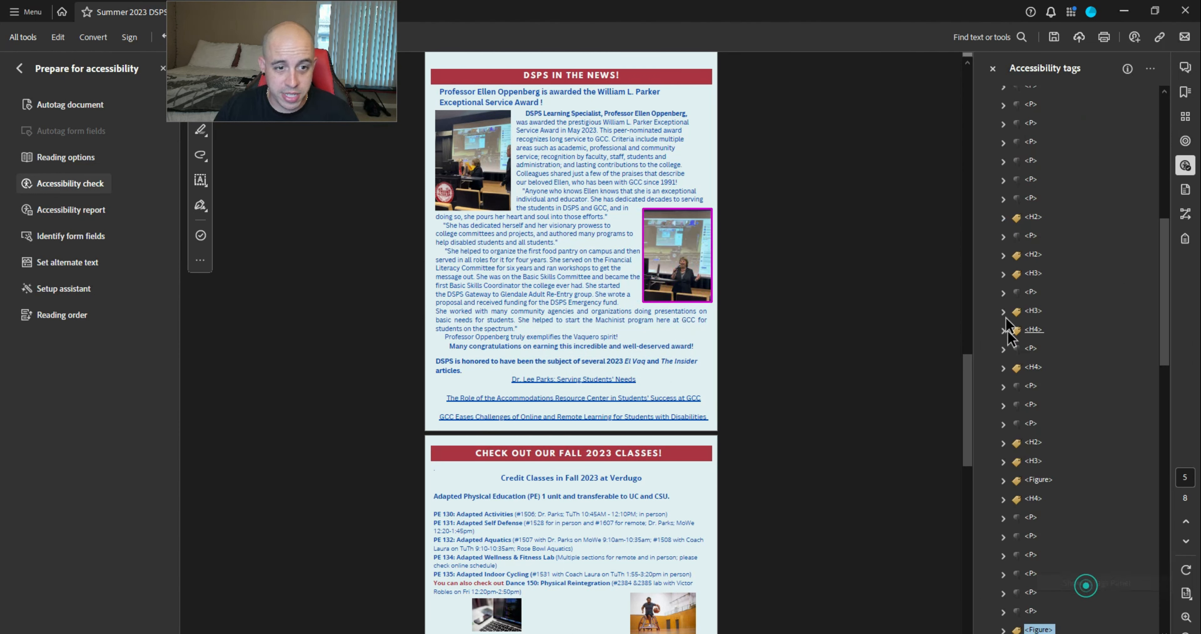
right_click(1067, 460)
left_click(1116, 303)
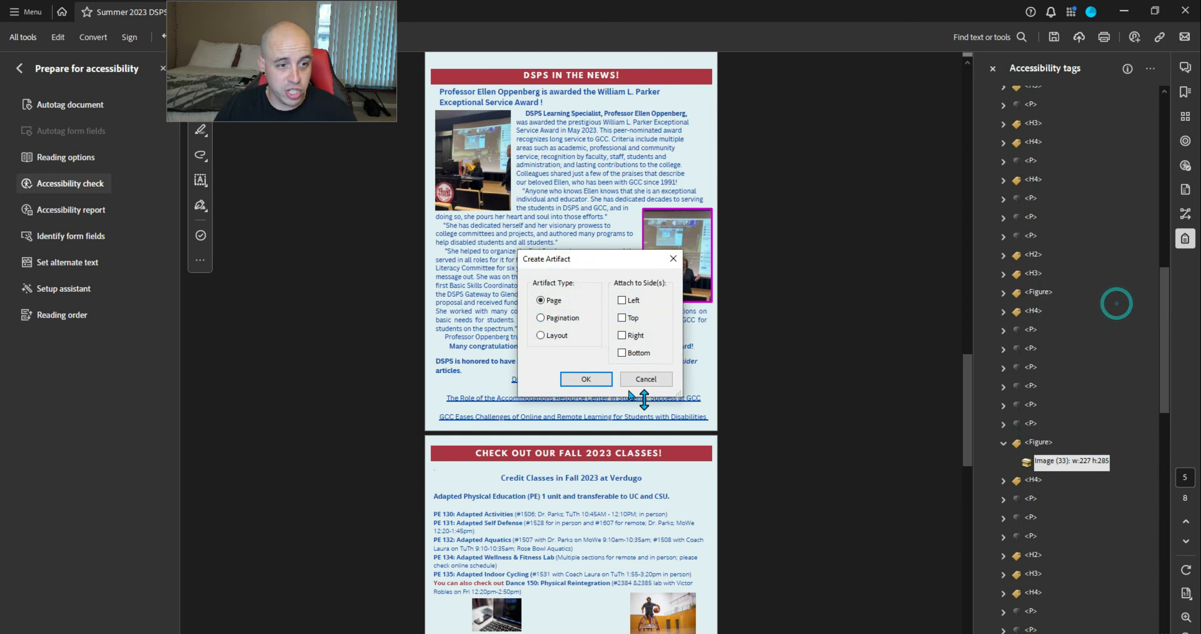
left_click(595, 378)
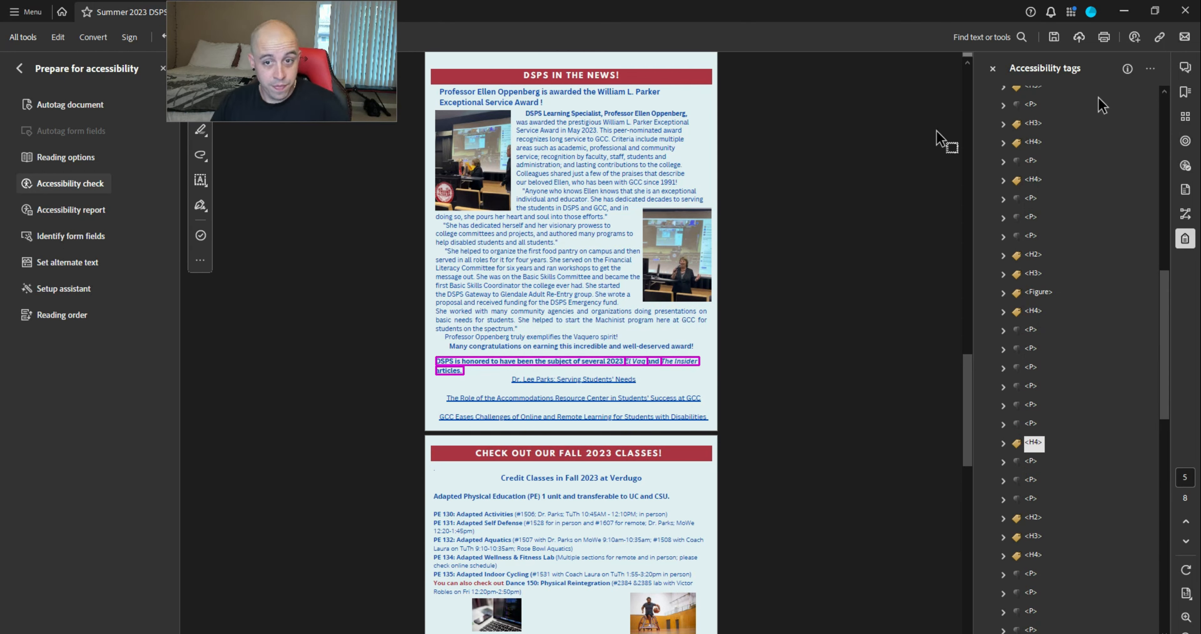
left_click(70, 183)
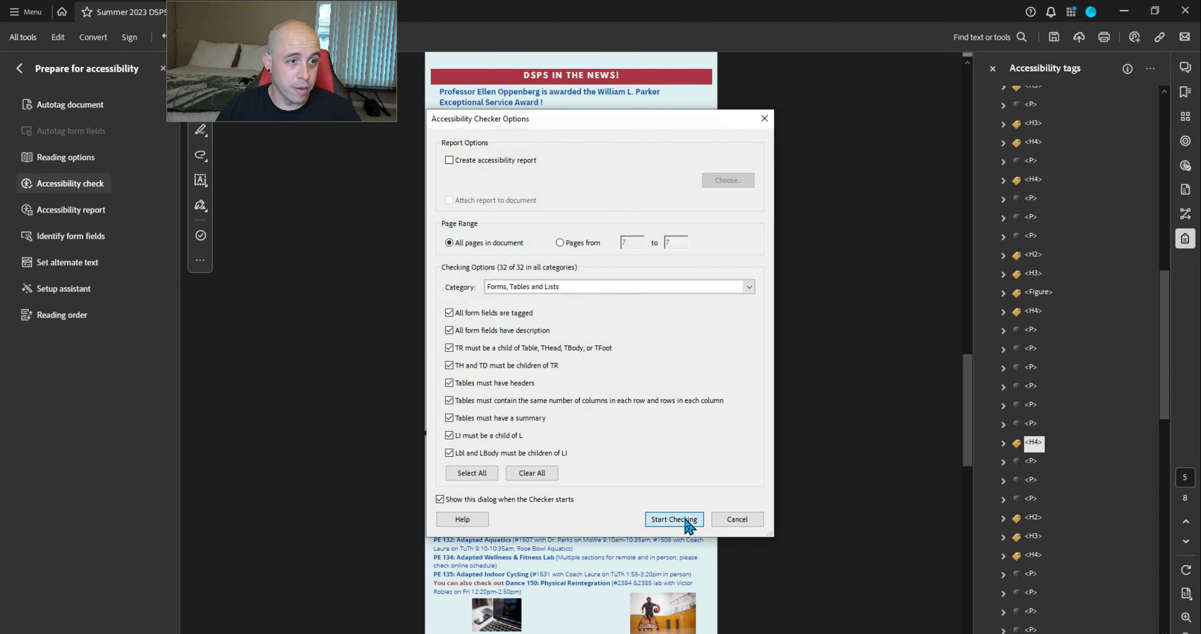
Rerun the accessibility check and collapse the Document, Page Content and Alternate Text results
left_click(680, 524)
left_click(983, 96)
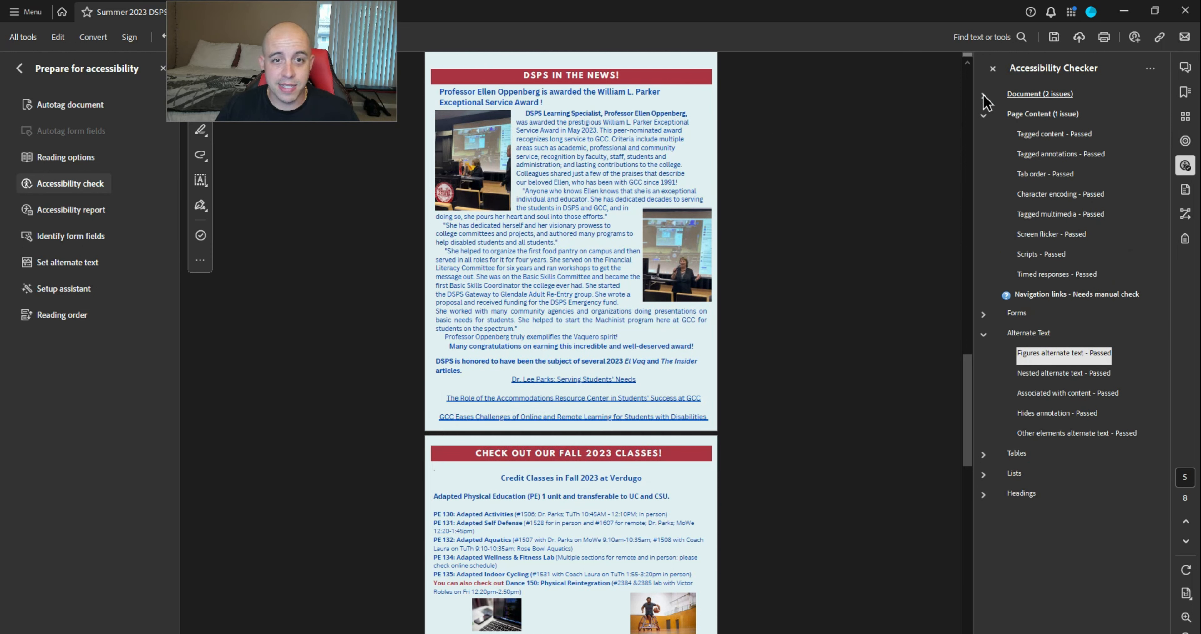
left_click(983, 115)
left_click(981, 156)
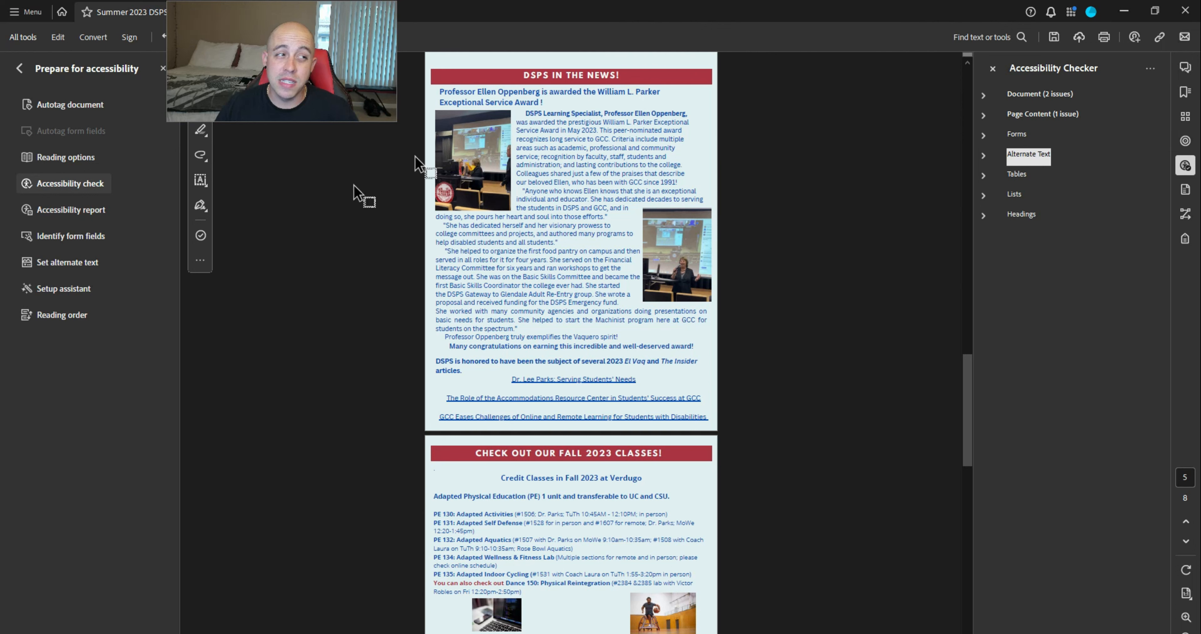
Launch Preflight from the print production tools
left_click(19, 68)
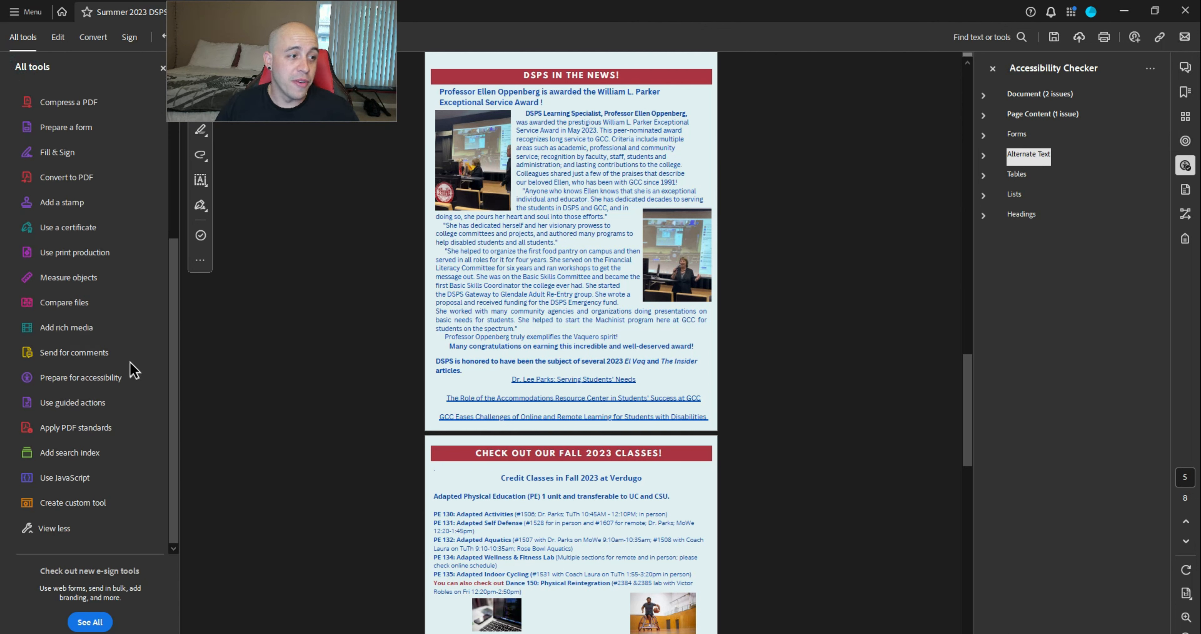
left_click(68, 252)
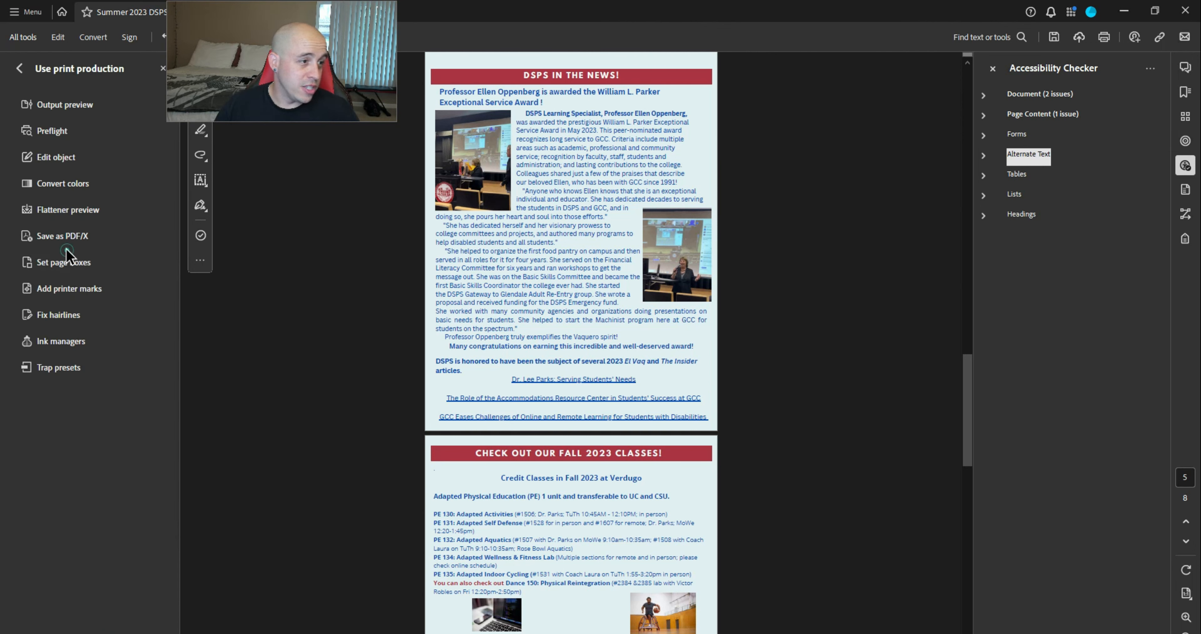
left_click(43, 133)
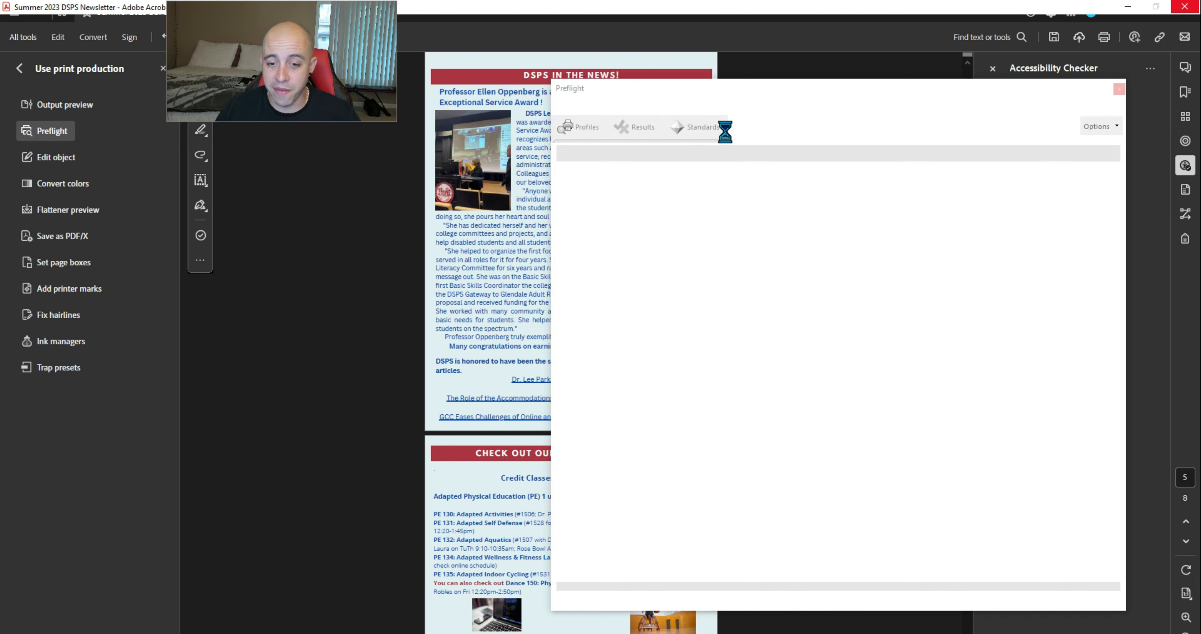
Run the 'Embed missing fonts' Preflight fixup and save the newsletter over the original file
left_click_drag(794, 86, 734, 81)
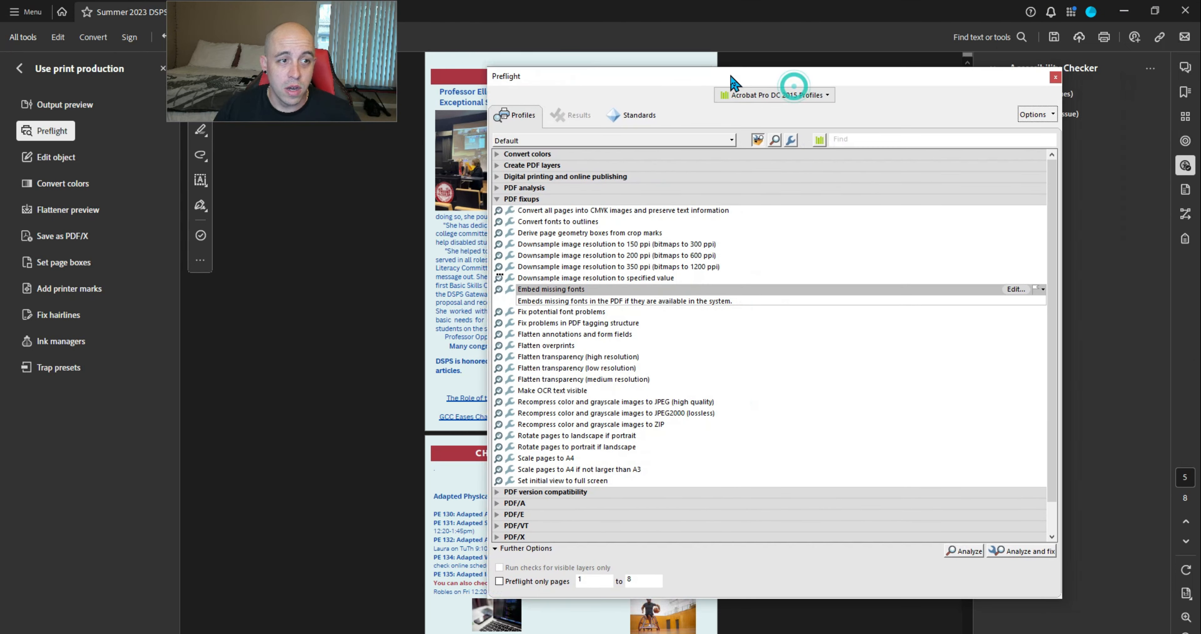
left_click(793, 139)
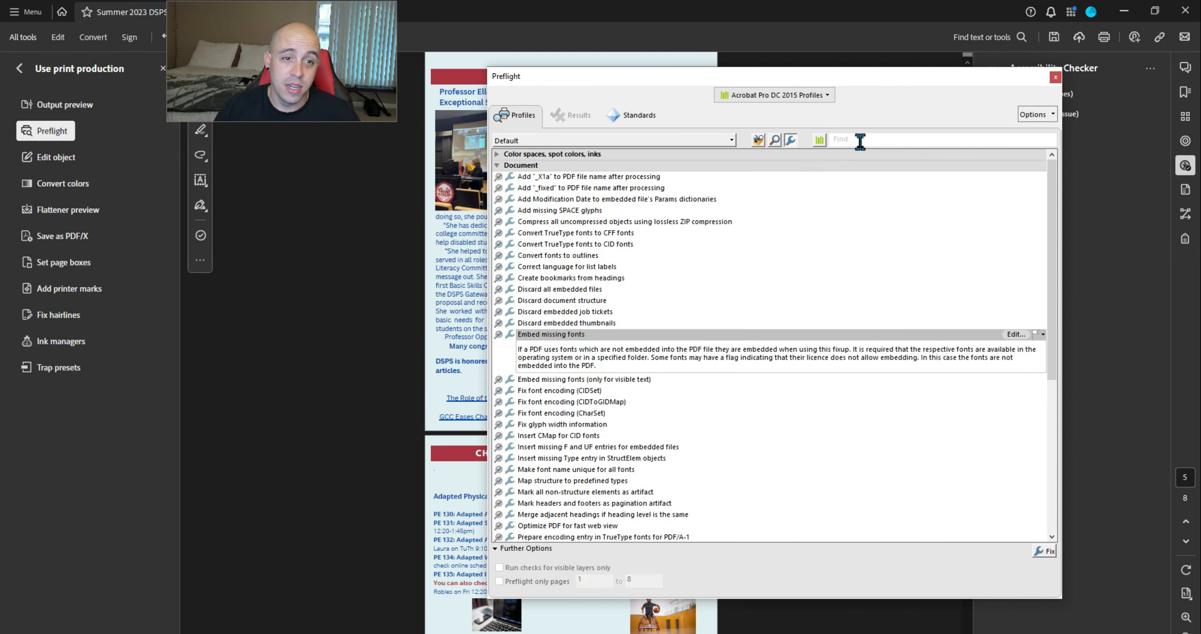
type("font")
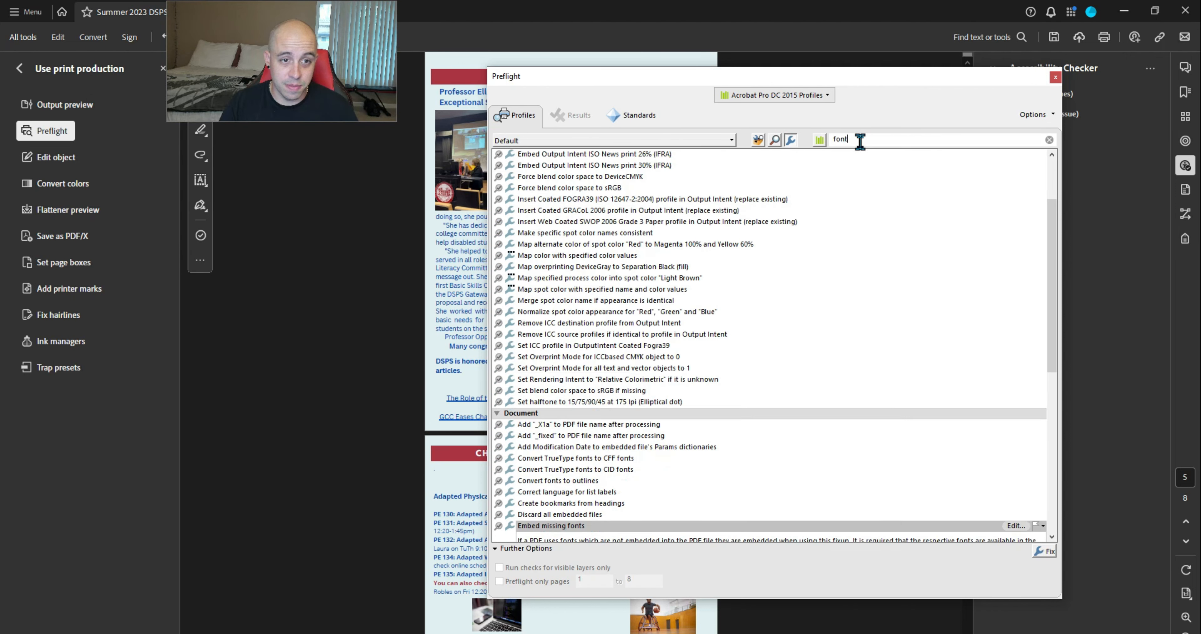
left_click(828, 206)
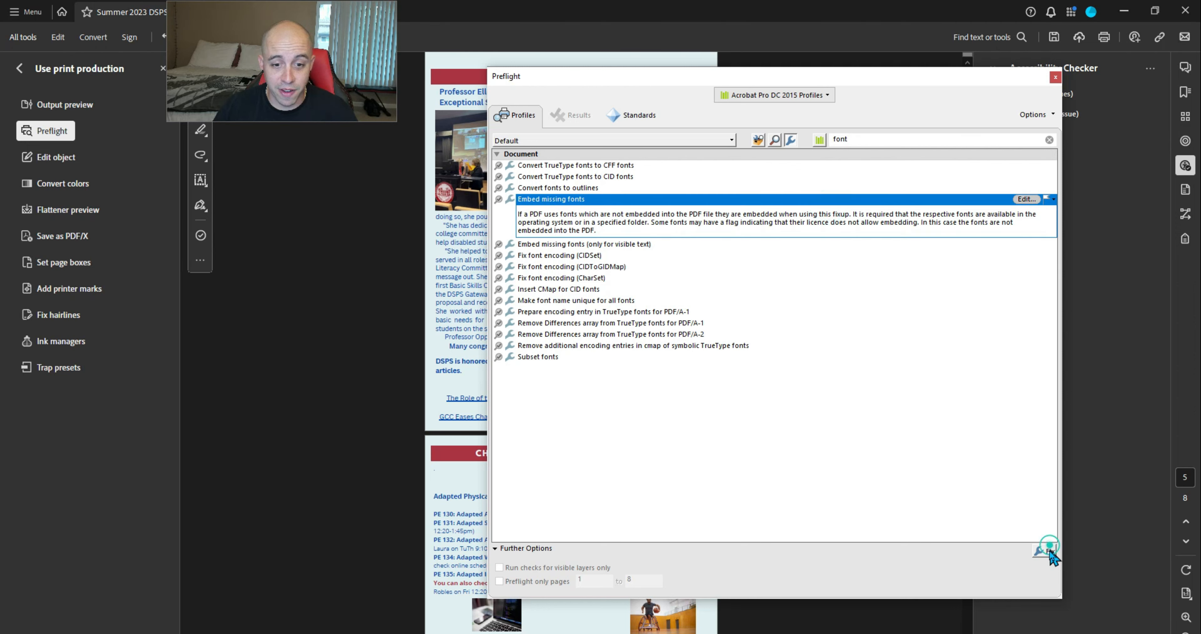
left_click(1049, 551)
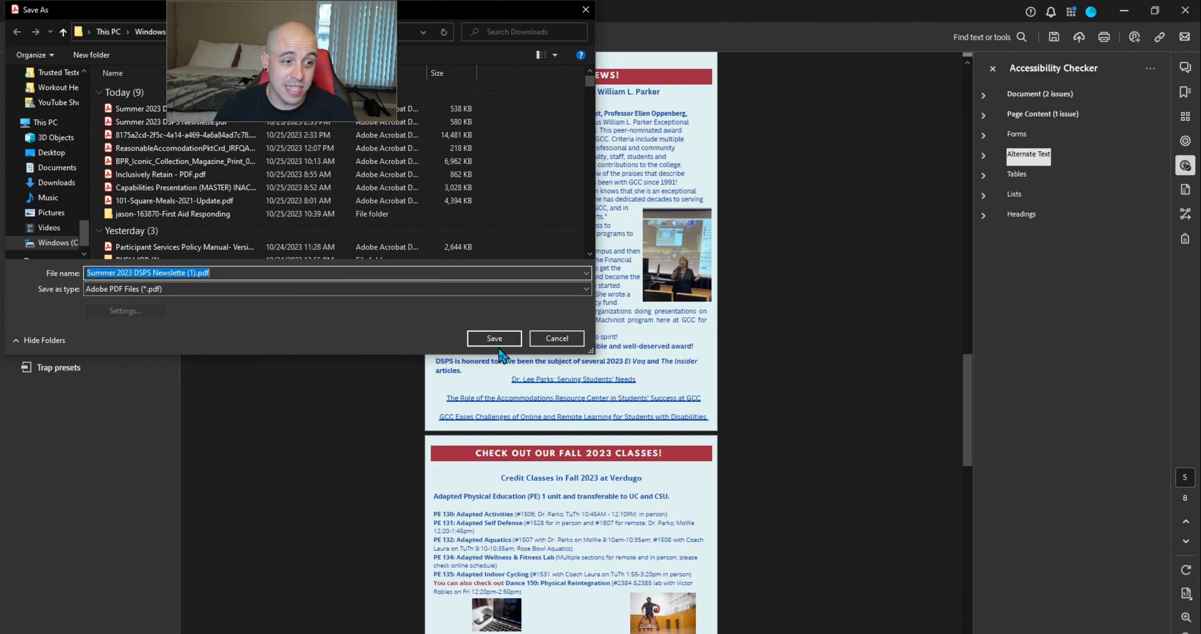
left_click(495, 337)
left_click(641, 332)
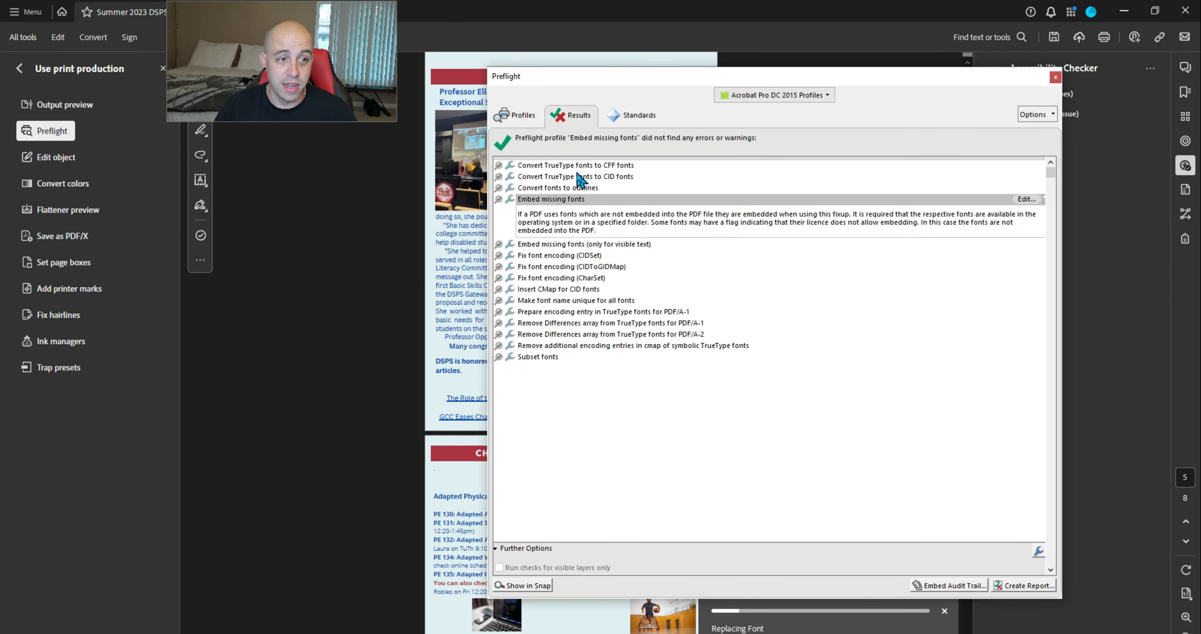
left_click(1055, 77)
left_click(52, 131)
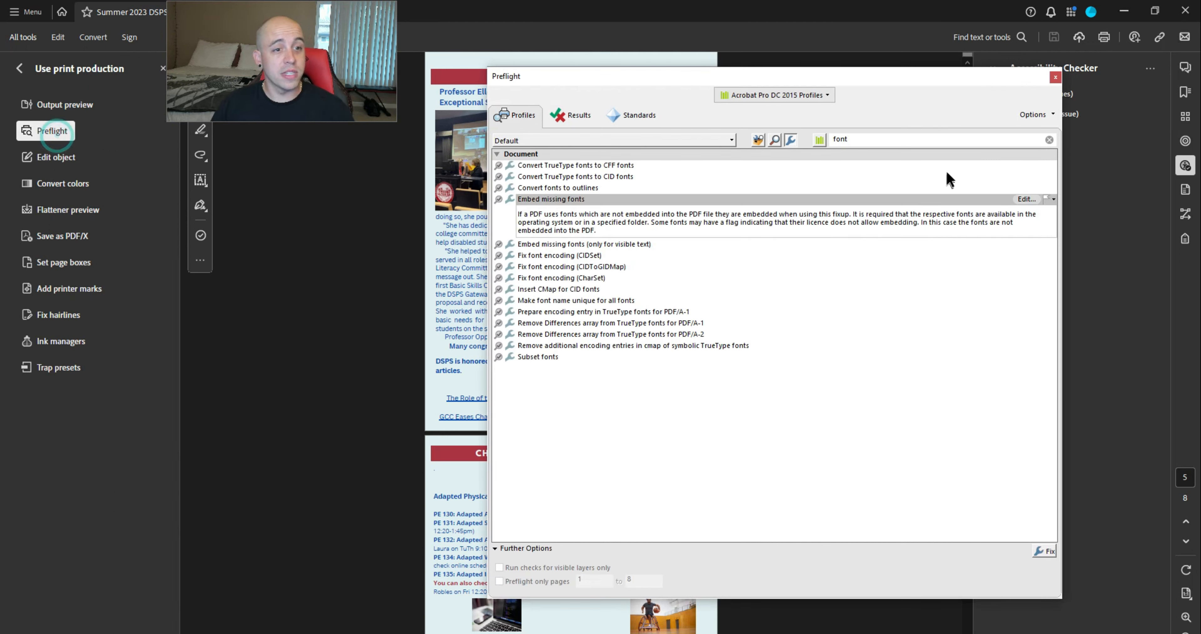
Apply the 'Set PDF/UA-1 entry' fixup, save over the original, and switch to PAC 2021
left_click_drag(898, 140, 772, 132)
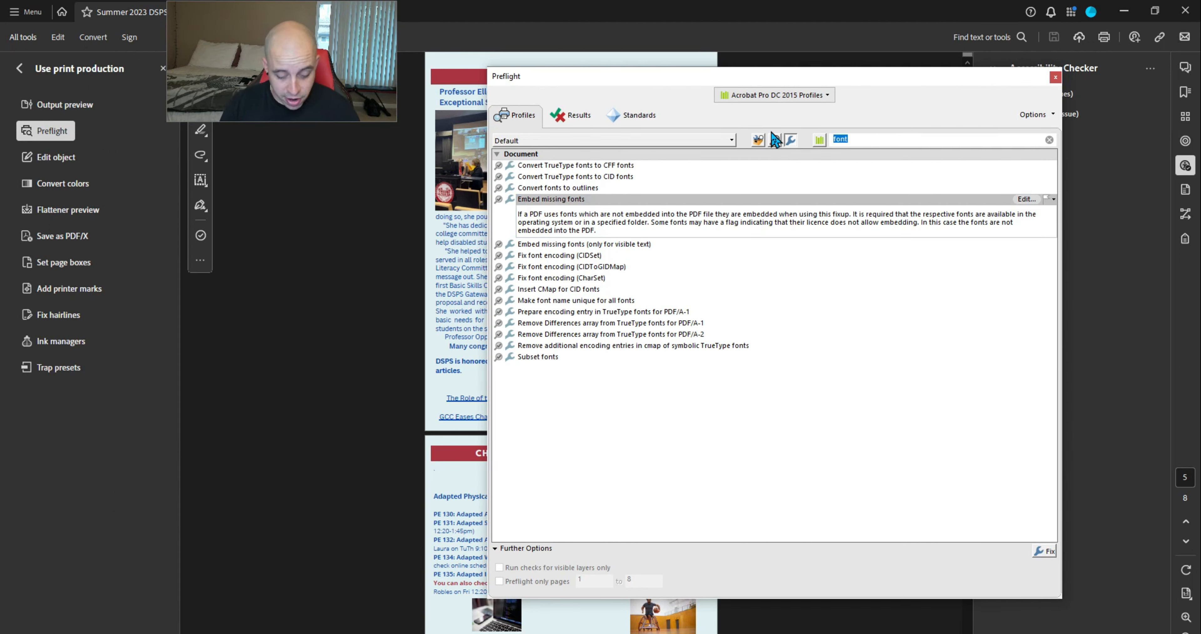
type("ua")
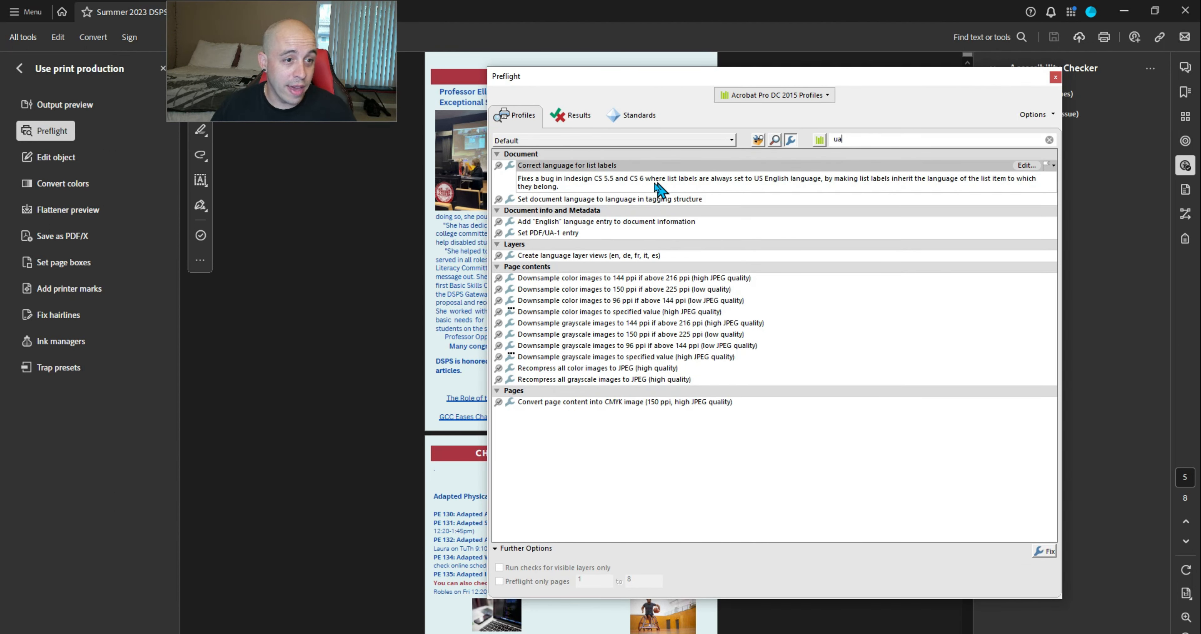
left_click(590, 230)
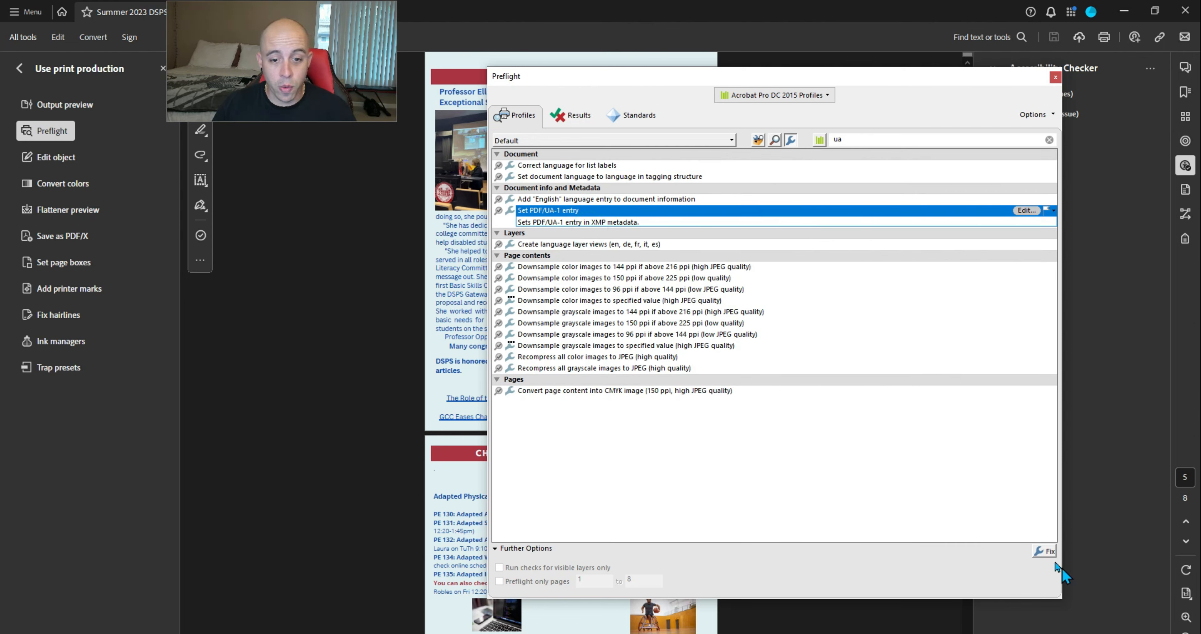
left_click(1045, 551)
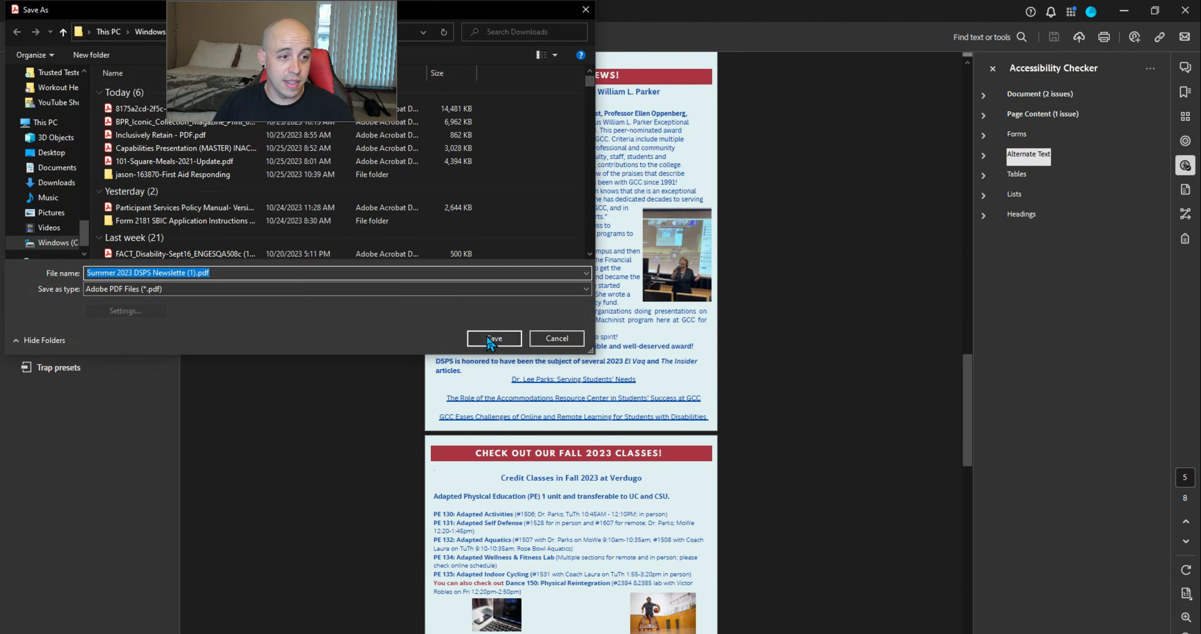
left_click(493, 338)
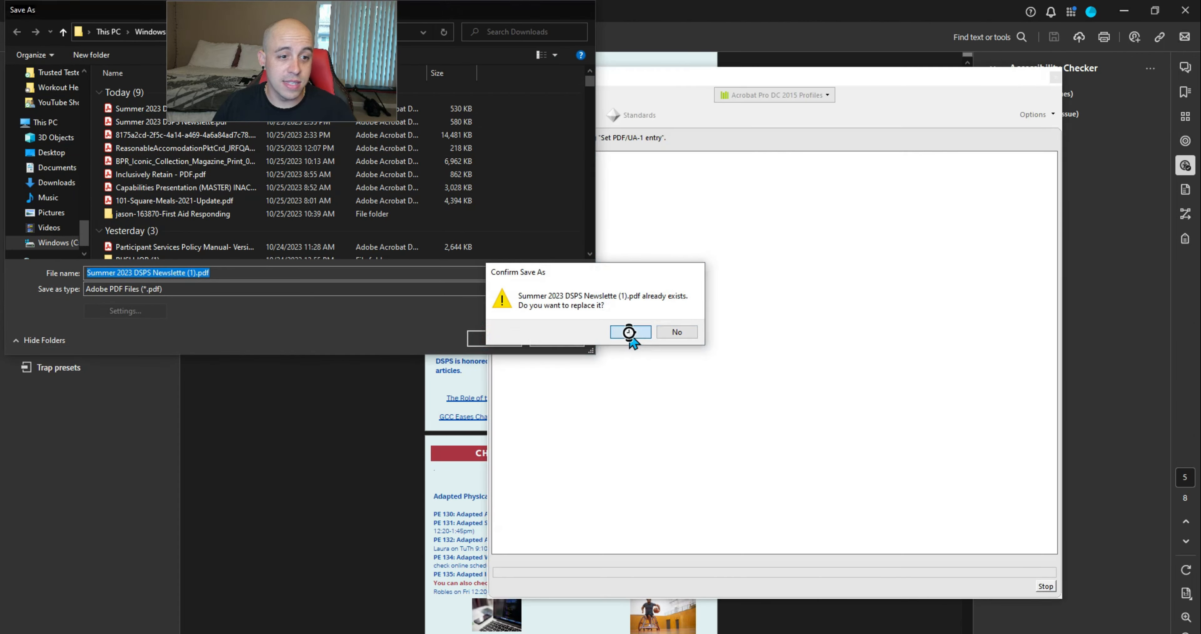
left_click(629, 332)
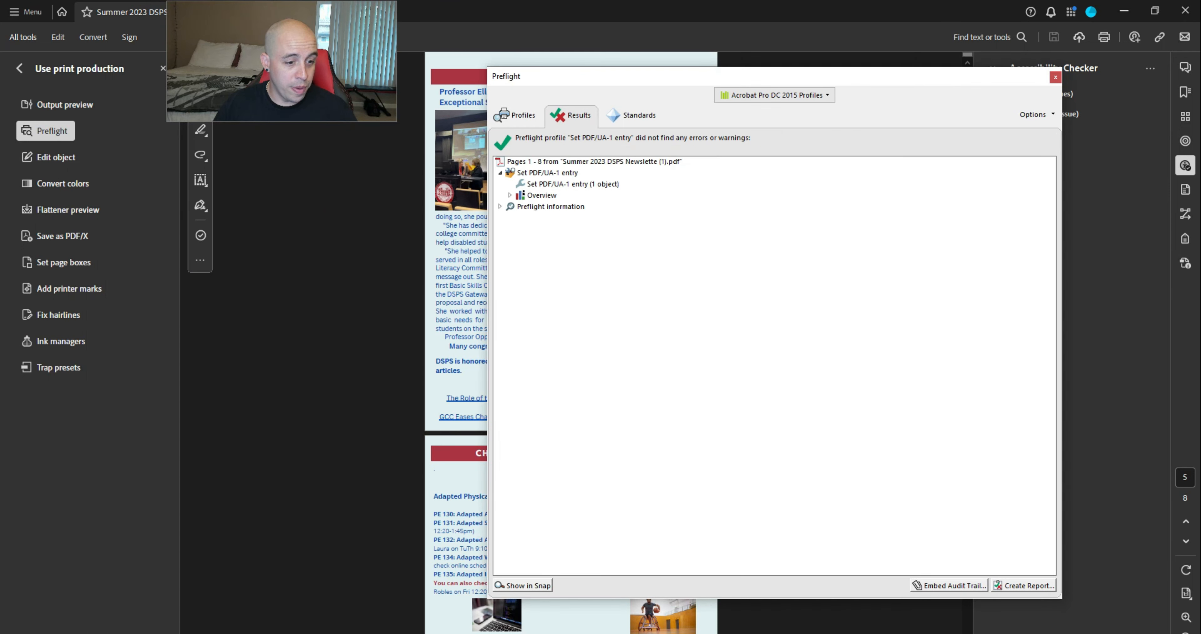
left_click(190, 632)
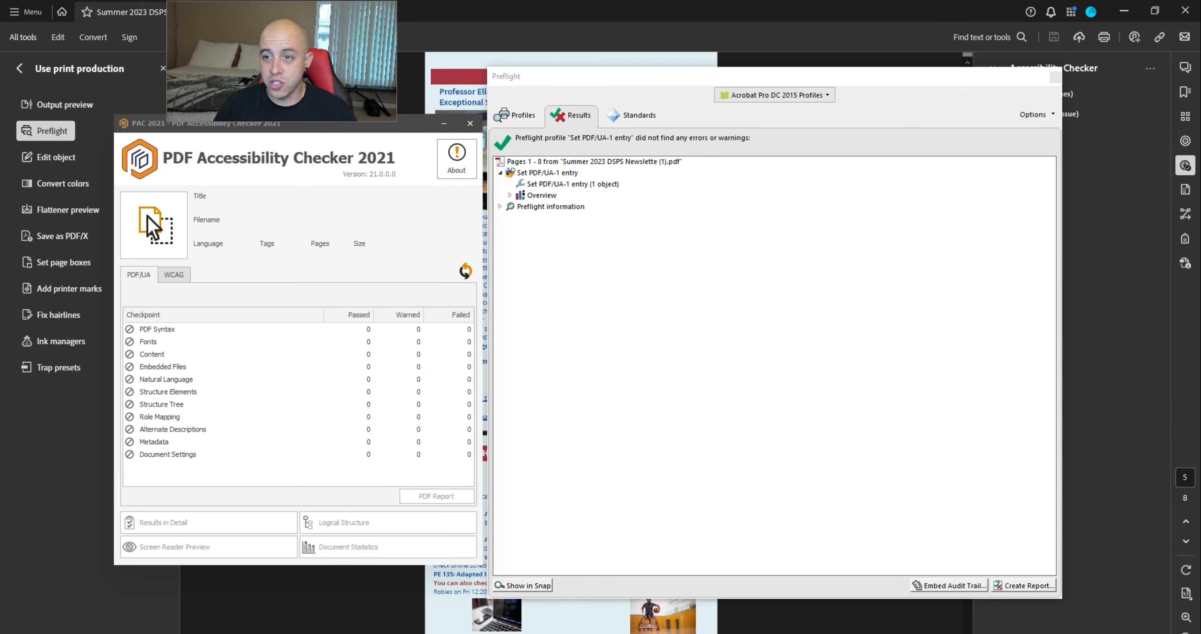
Check the newsletter in PAC 2021 and locate the page 4 Link annotation nesting error
left_click_drag(0, 242, 146, 225)
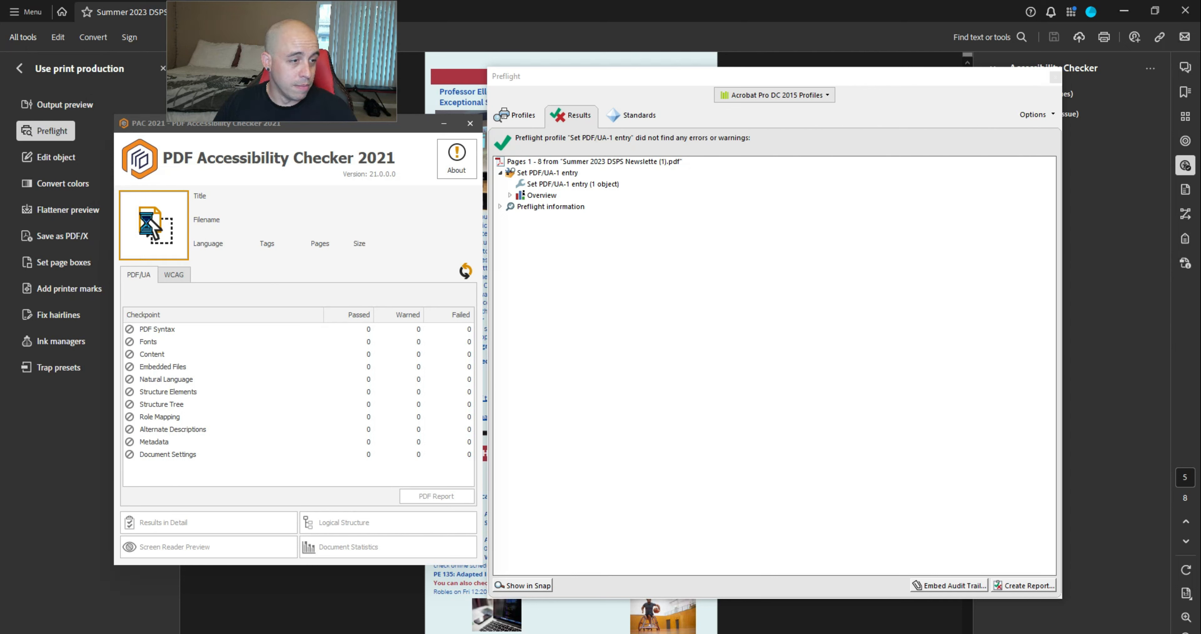
left_click_drag(410, 133, 1039, 19)
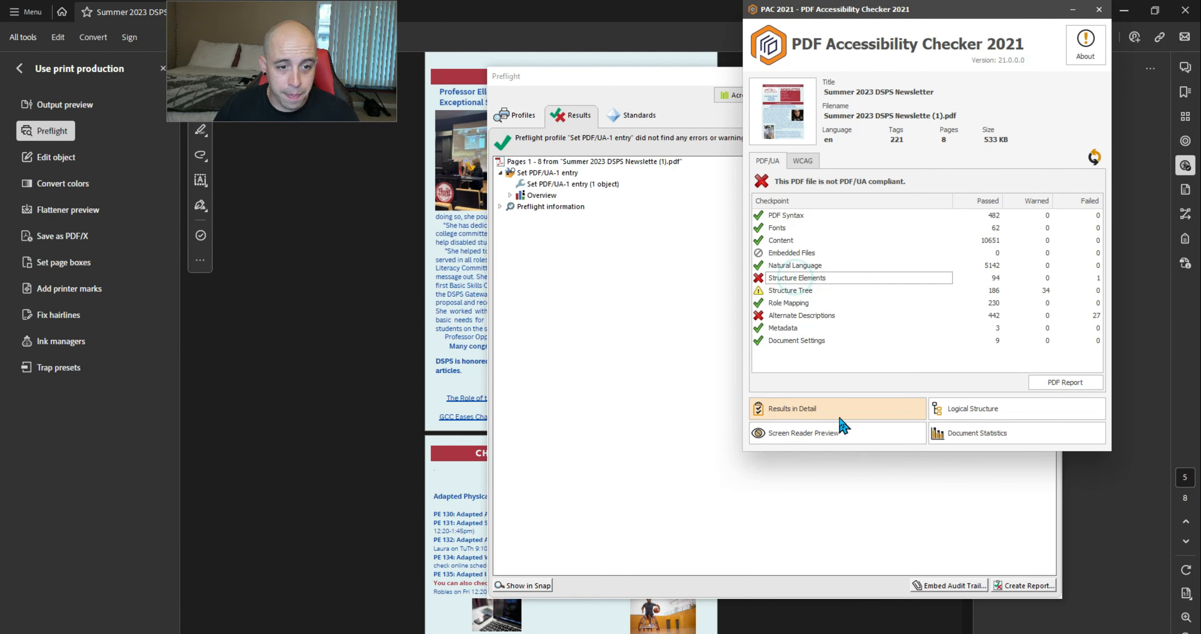
left_click(827, 408)
left_click(163, 282)
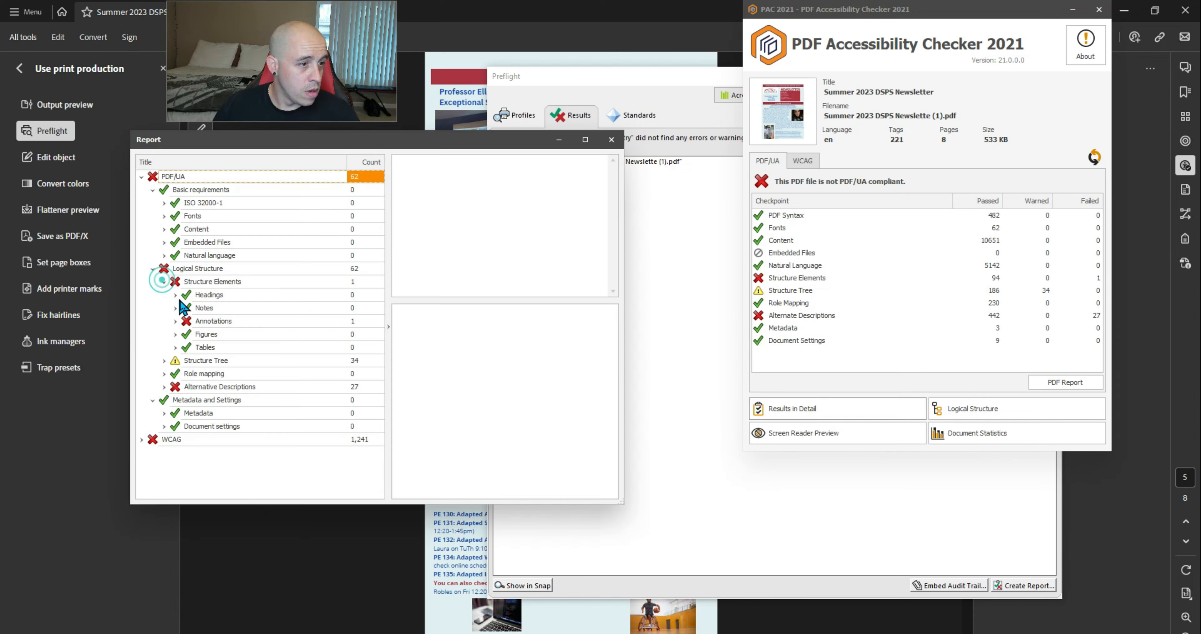
left_click(175, 321)
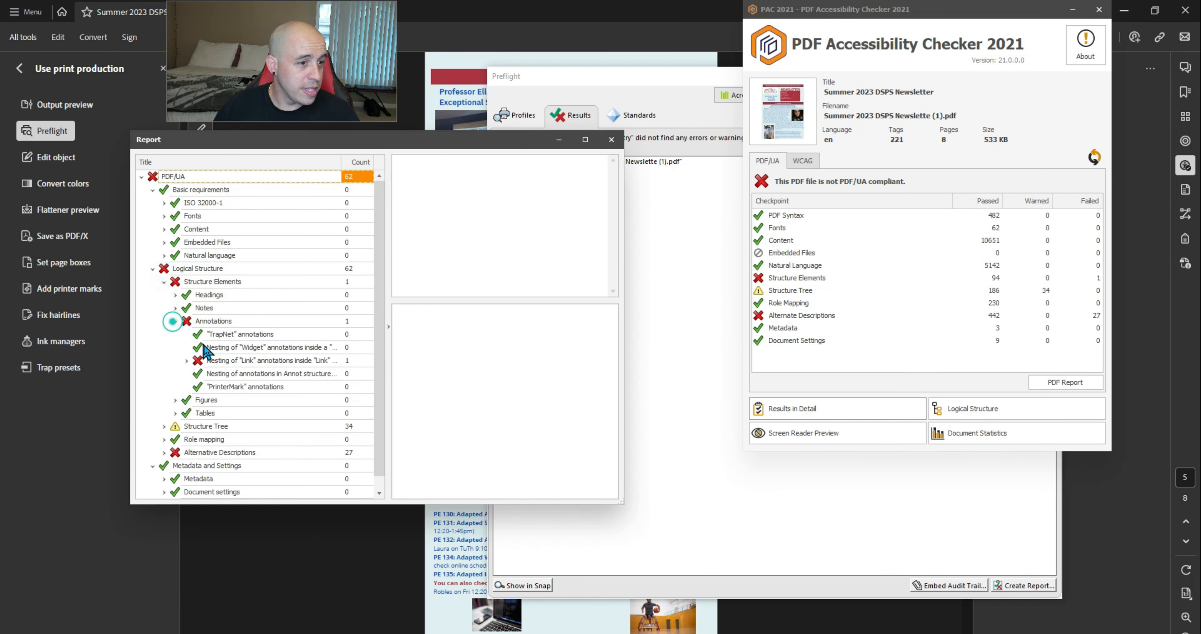
left_click(188, 360)
left_click(226, 373)
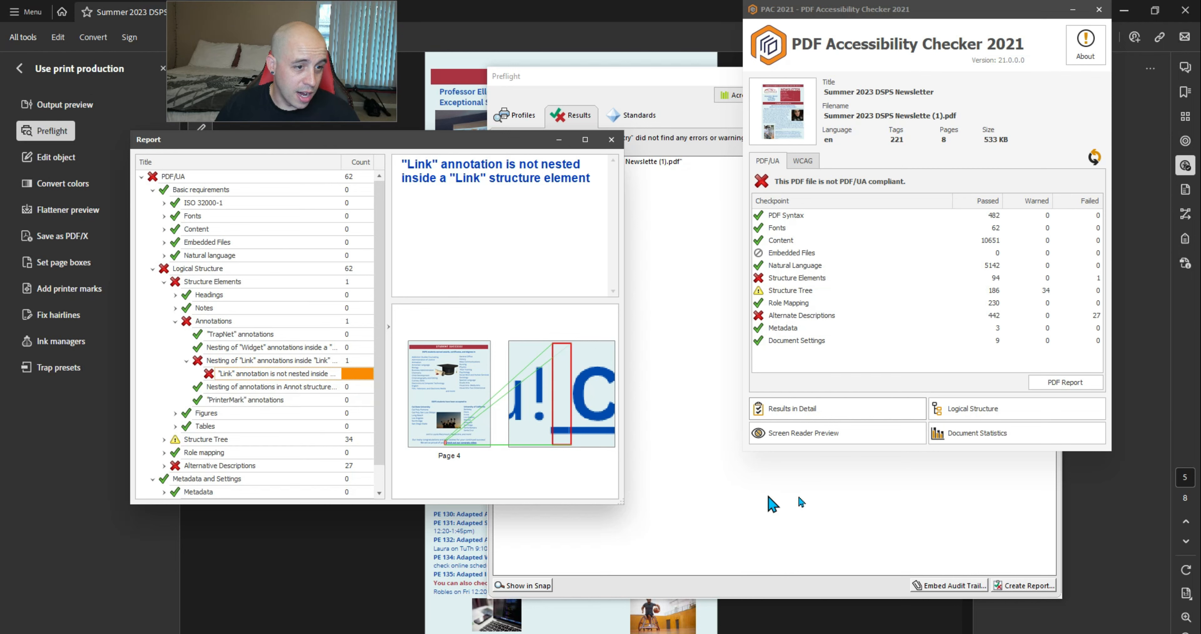
left_click(1185, 239)
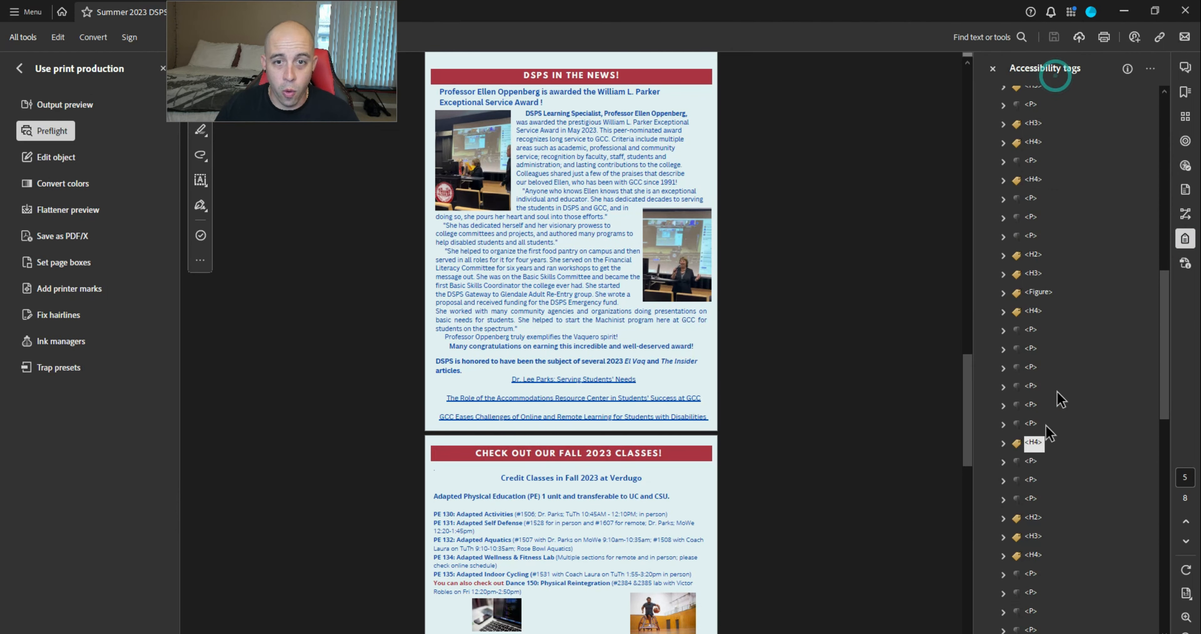
Navigate the tags tree to the stray Link - OBJR beside the page 4 video link
left_click(1040, 236)
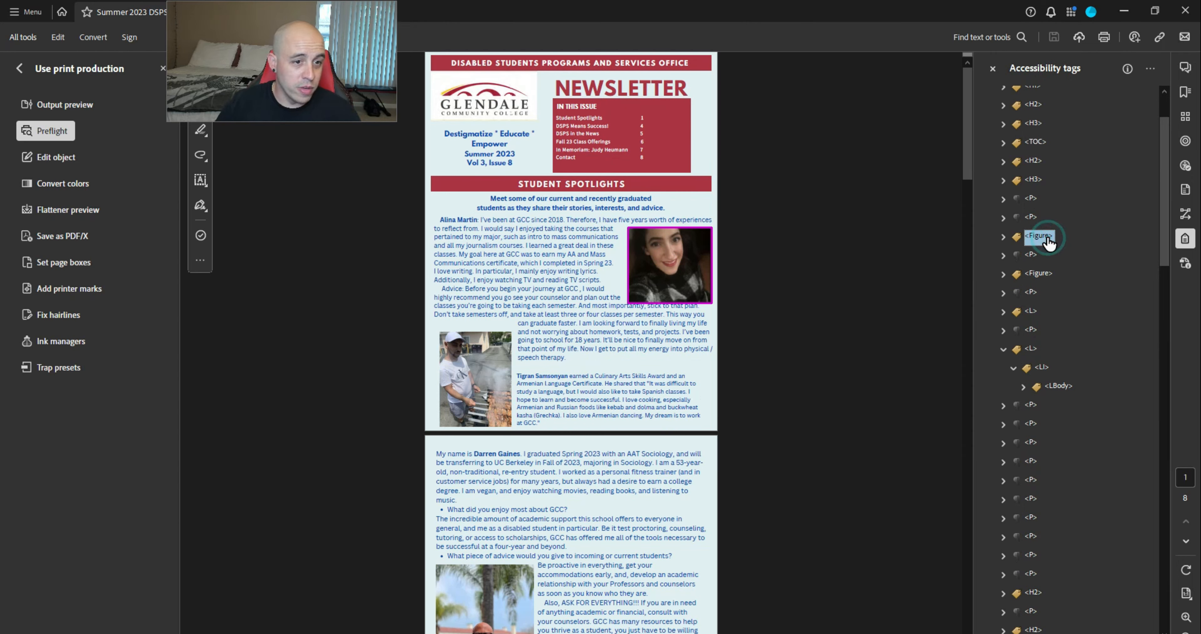
key("Down")
key("Down")
key("Down")
key("Down")
key("Down")
key("Down")
key("Down")
key("Down")
key("Down")
key("Down")
key("Down")
key("Down")
key("Down")
key("Down")
key("Down")
key("Down")
key("Down")
key("Down")
key("Down")
key("Down")
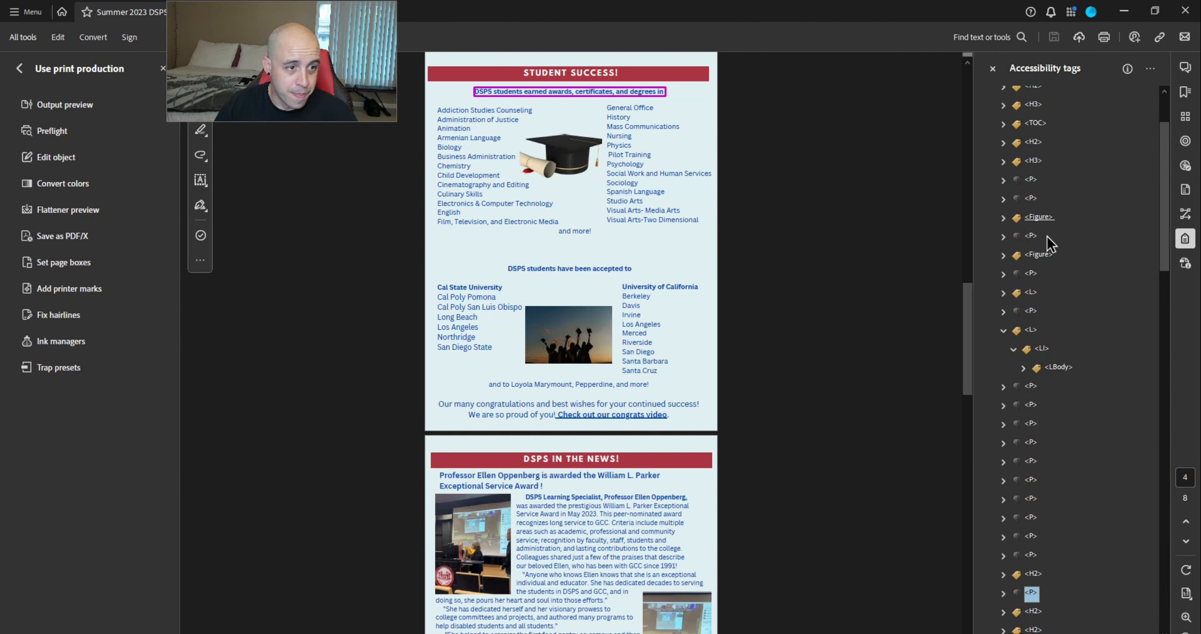
key("Down")
key("Down")
key("Down")
key("Down")
key("Down")
key("Down")
key("Down")
key("Down")
key("Down")
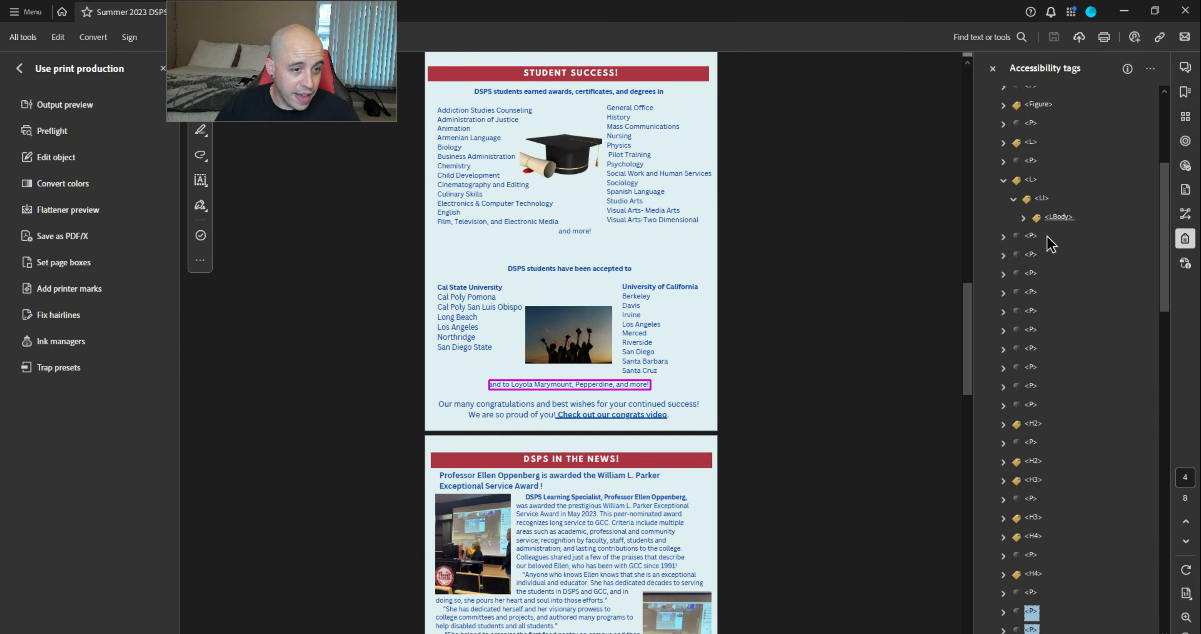
key("Down")
key("Up")
key("Right")
key("Down")
key("Down")
key("Down")
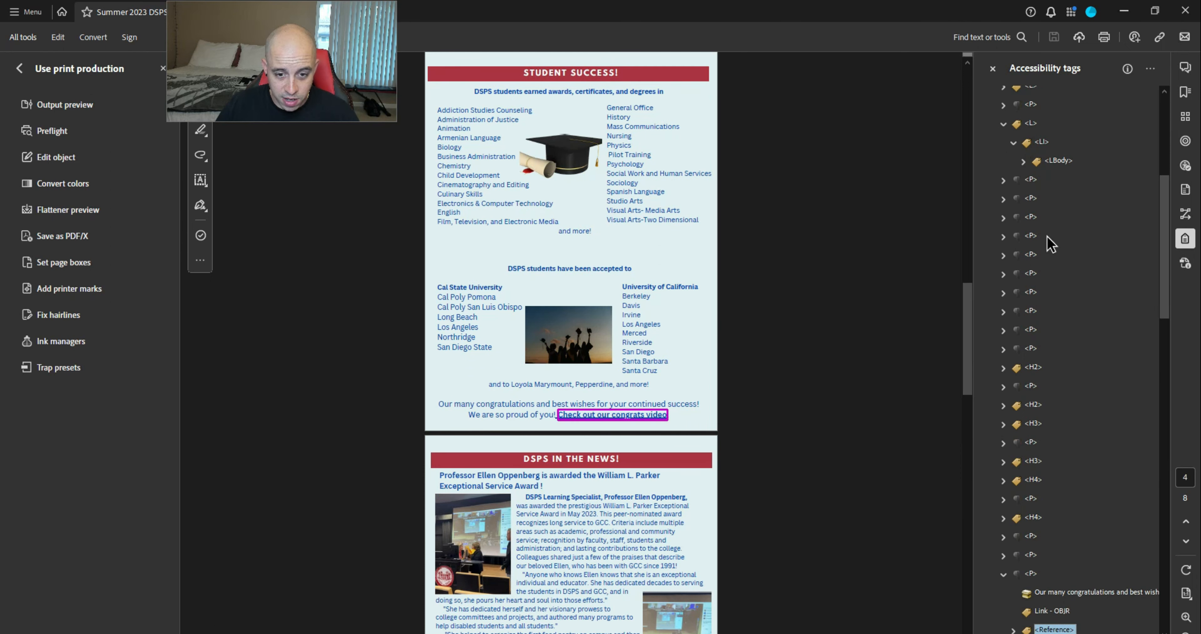
key("Up")
Cut the stray Link - OBJR and paste it inside the Reference's Link tag
key("Down")
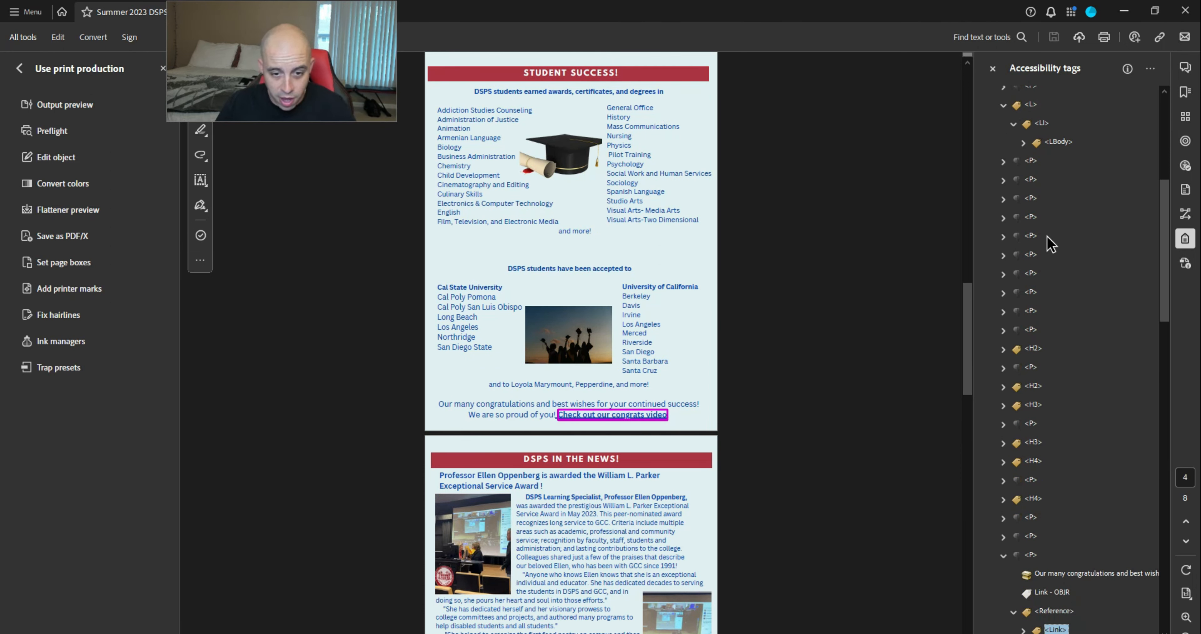
key("Right")
key("Down")
key("Right")
key("Down")
key("ctrl+v")
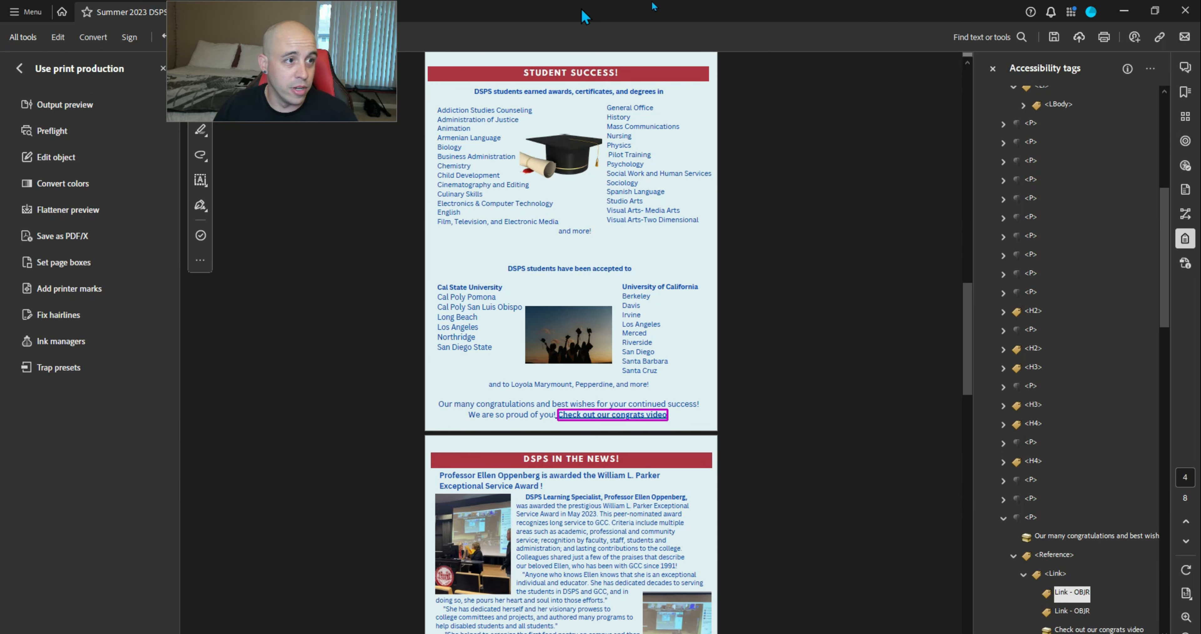
In the checker report, expand Structure Tree and its 'Span' structure element warnings
key("alt+Tab")
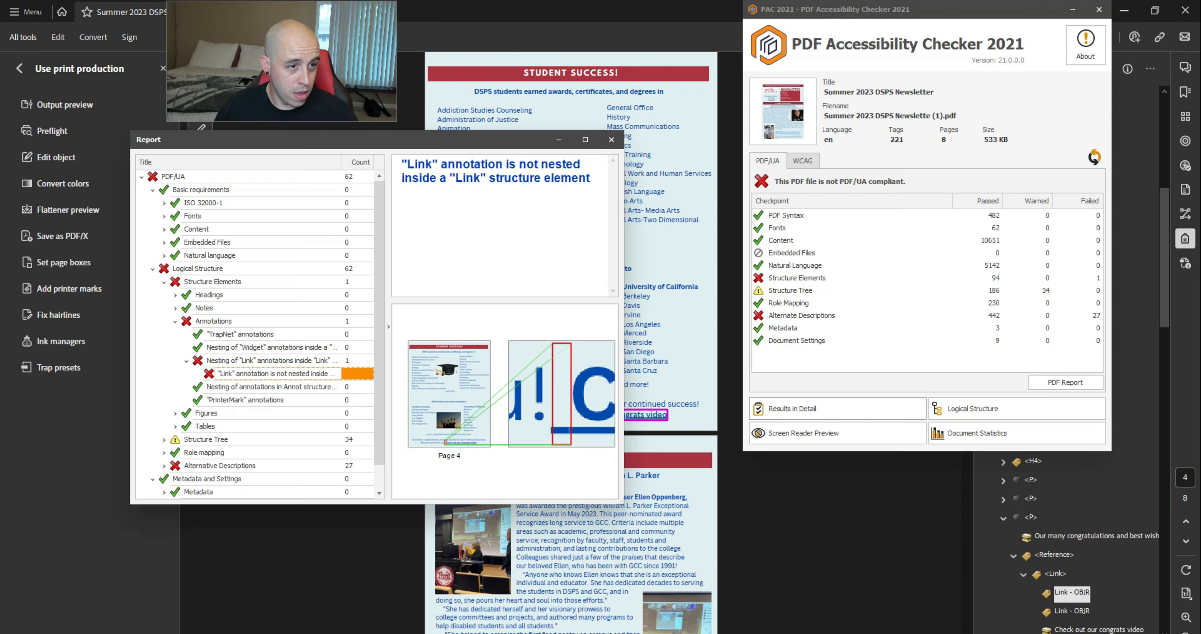
left_click(164, 439)
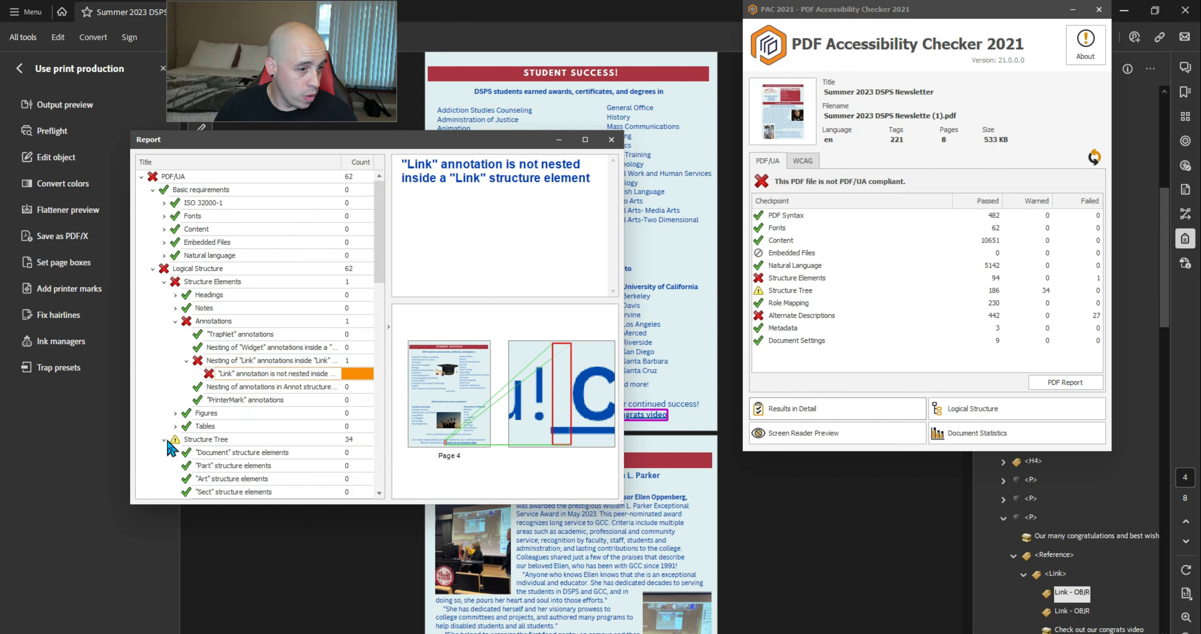
scroll(169, 438, "down", 10)
left_click(175, 453)
scroll(176, 452, "down", 3)
Preview the Span warnings for campus names like Los Angeles and Berkeley, then return to Acrobat's tags
left_click(222, 336)
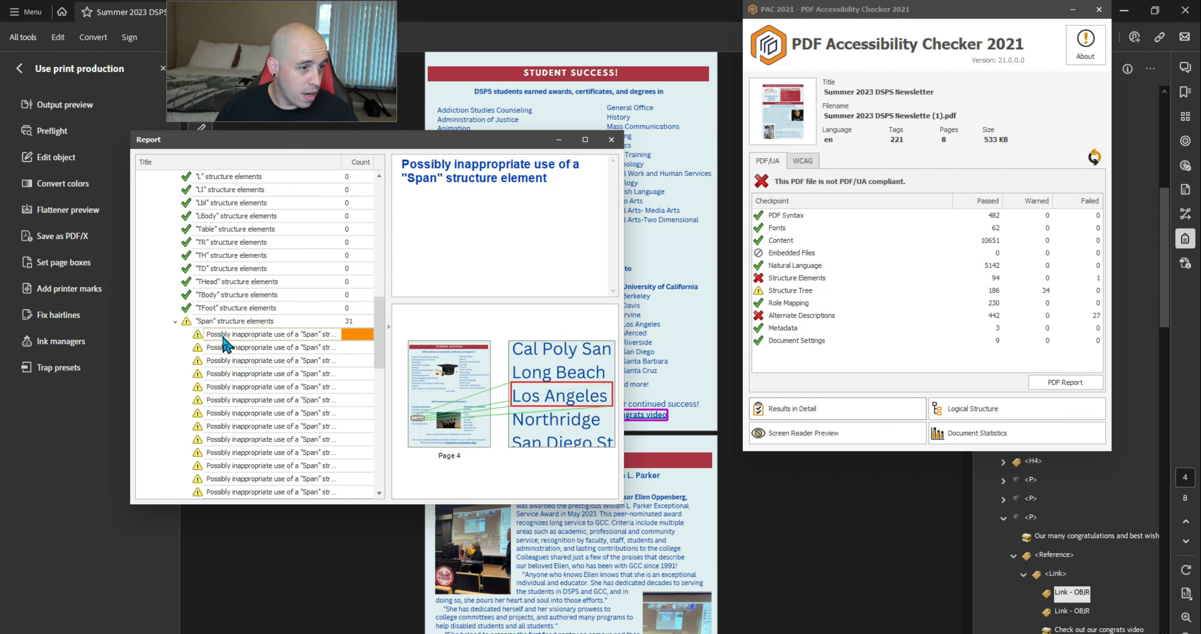
left_click(231, 347)
left_click(235, 356)
left_click(238, 375)
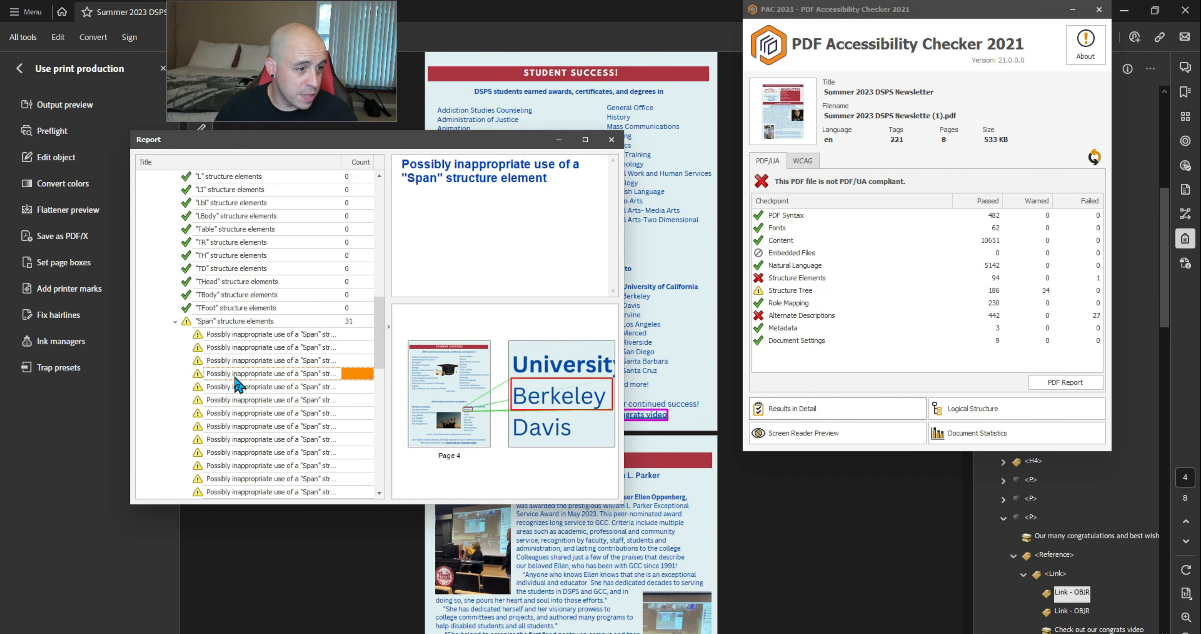
scroll(242, 389, "down", 5)
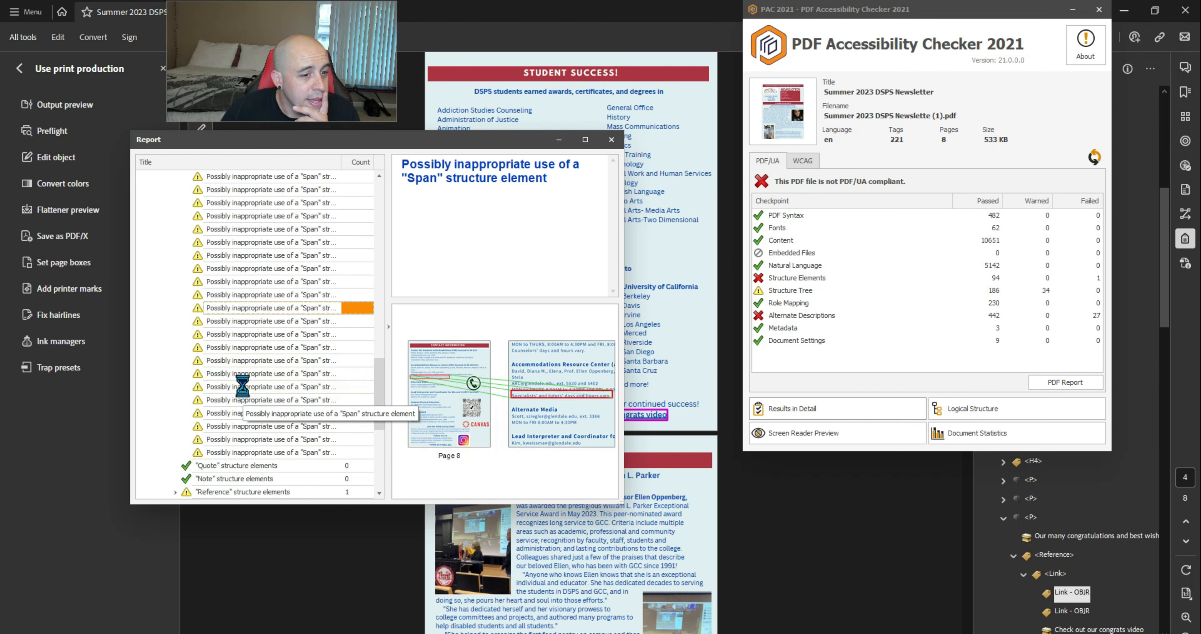
key("Up")
key("Up")
key("Up")
key("Up")
key("Up")
key("Up")
key("Up")
key("Up")
key("Up")
key("Up")
key("Up")
scroll(243, 387, "up", 1)
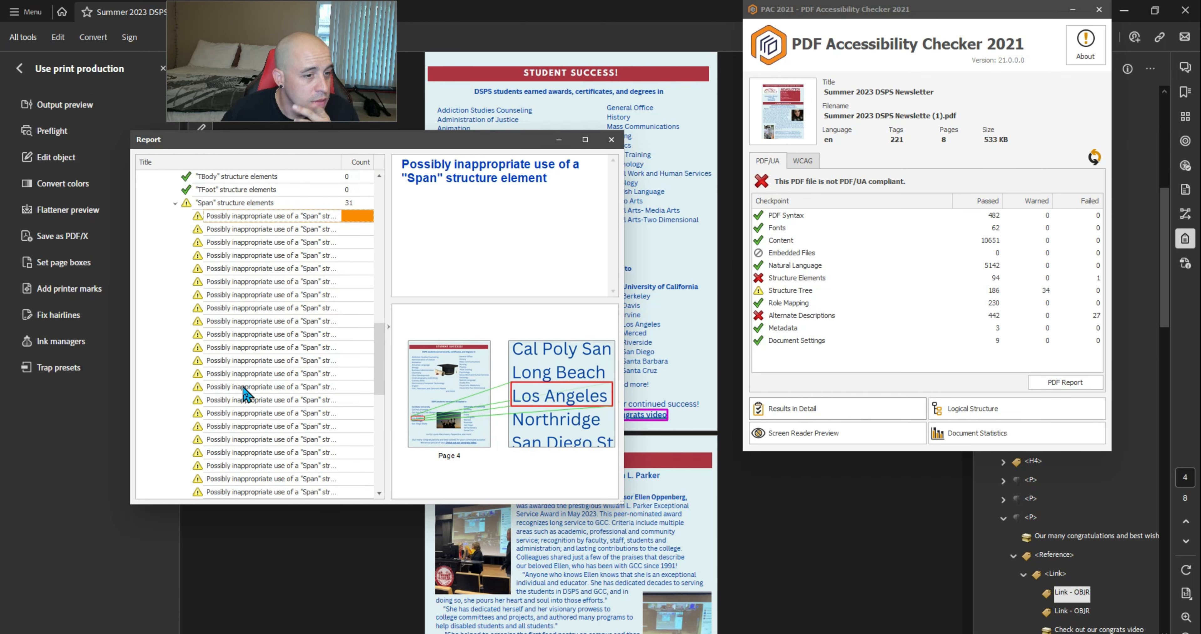
left_click(927, 561)
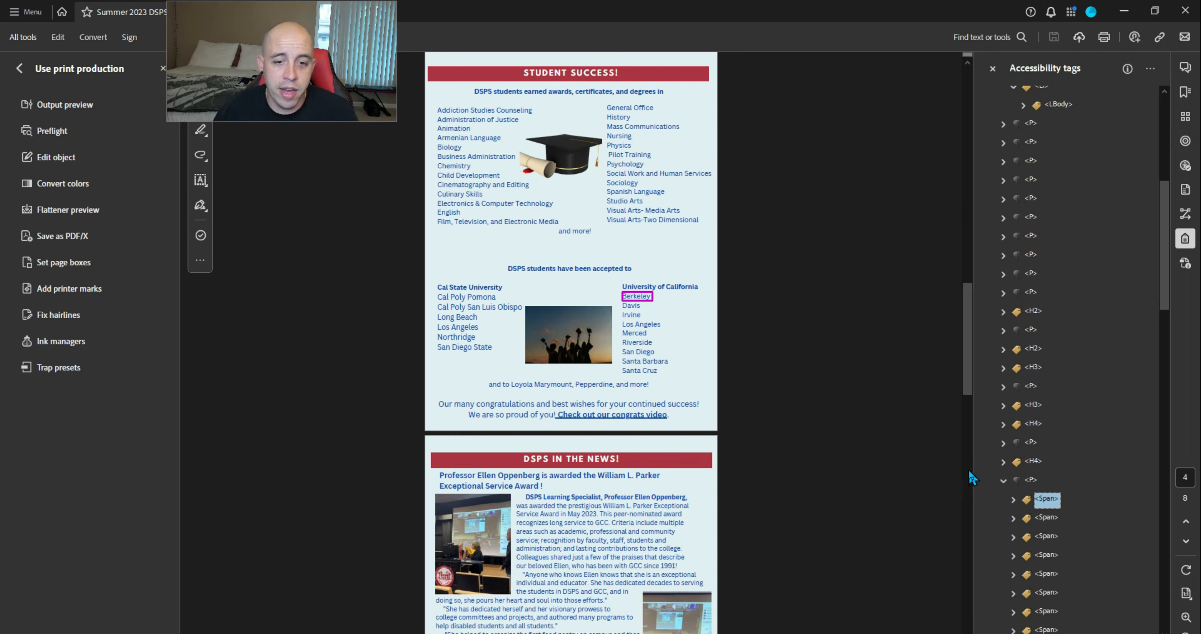
Move the nine UC campus Span tags out beside their paragraph and delete the empty <P>
scroll(1026, 466, "down", 3)
left_click(1049, 461, "shift")
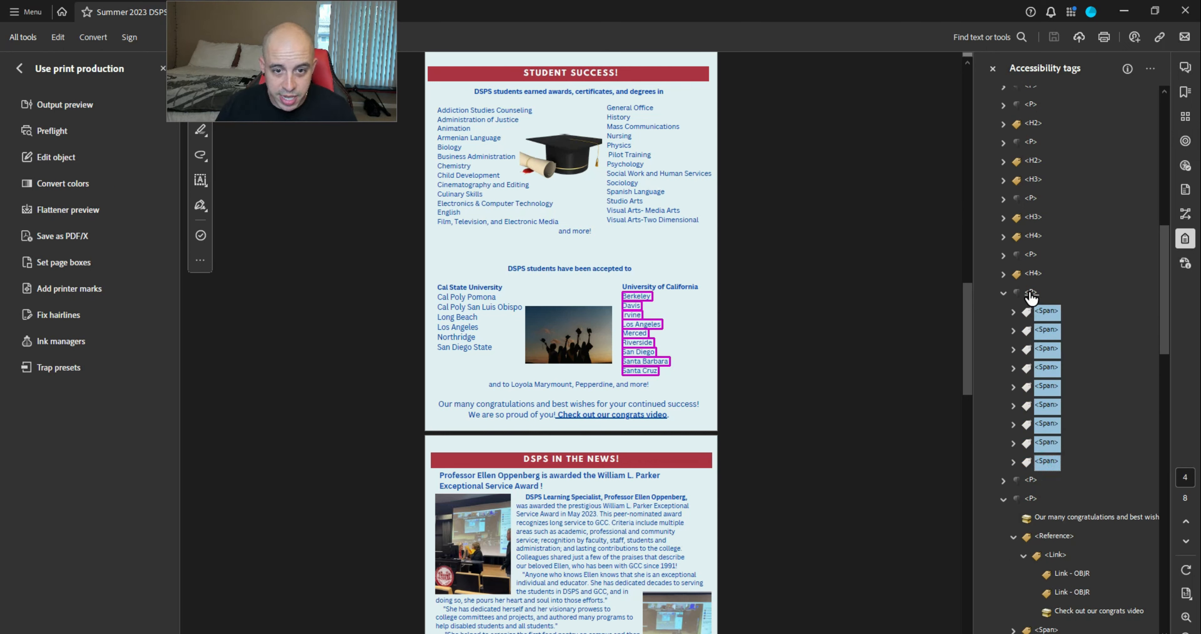
left_click_drag(1030, 293, 1030, 292)
key("Delete")
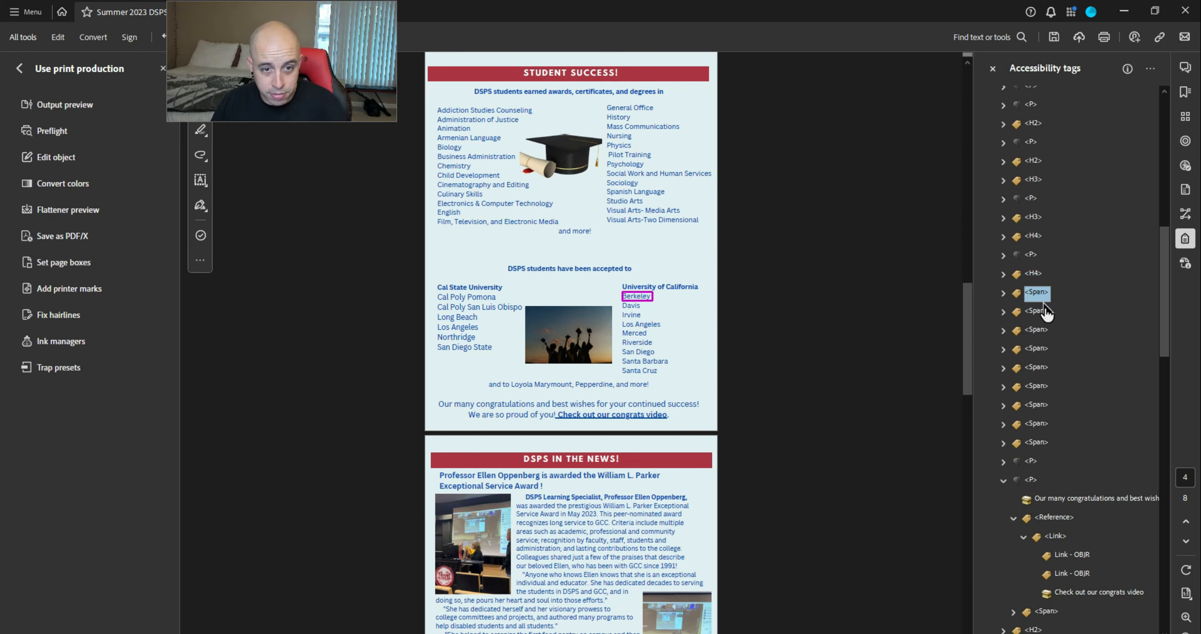
Change the nine UC campus Span tags' type to Paragraph in Tag Properties
left_click(1039, 445, "shift")
right_click(1040, 444)
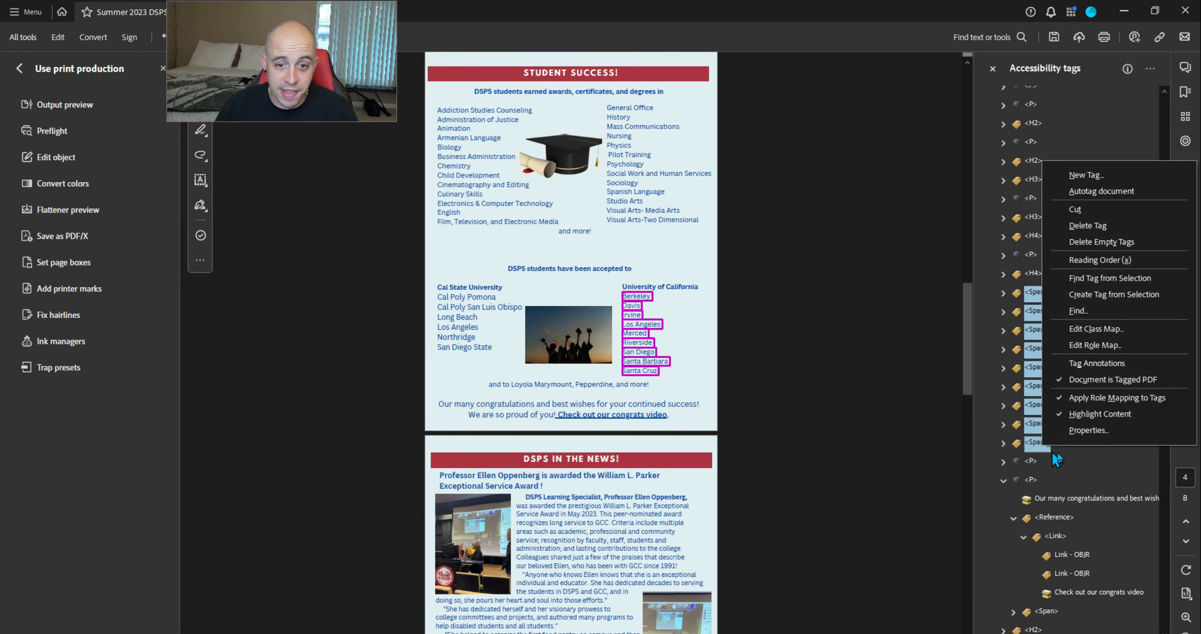
left_click(1076, 429)
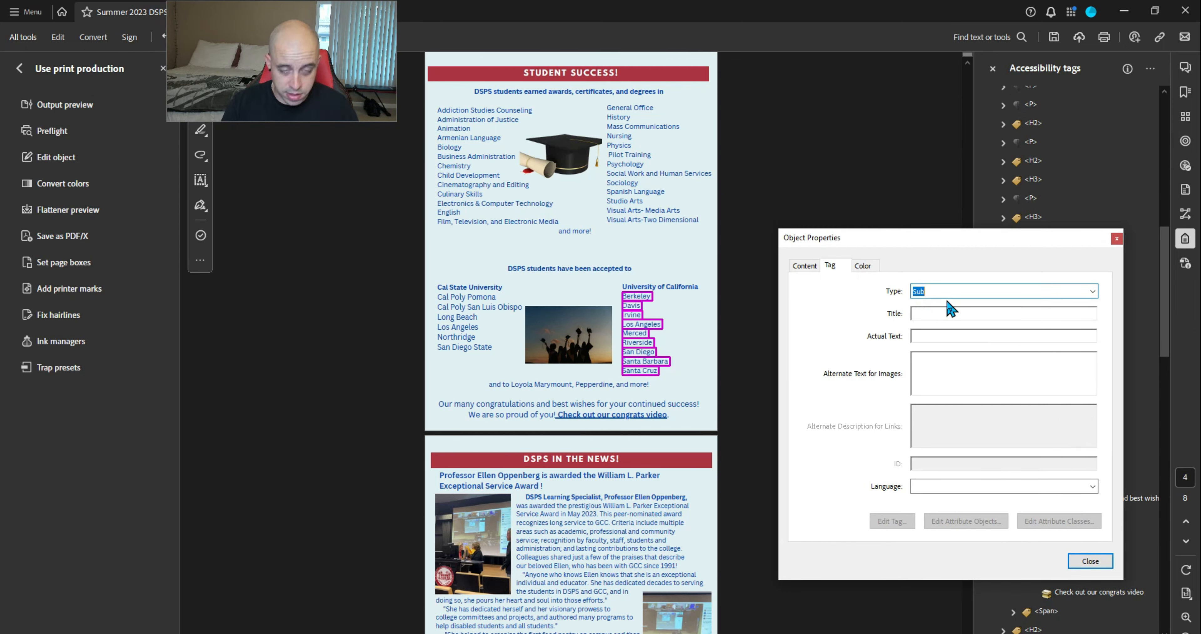
left_click(1007, 173)
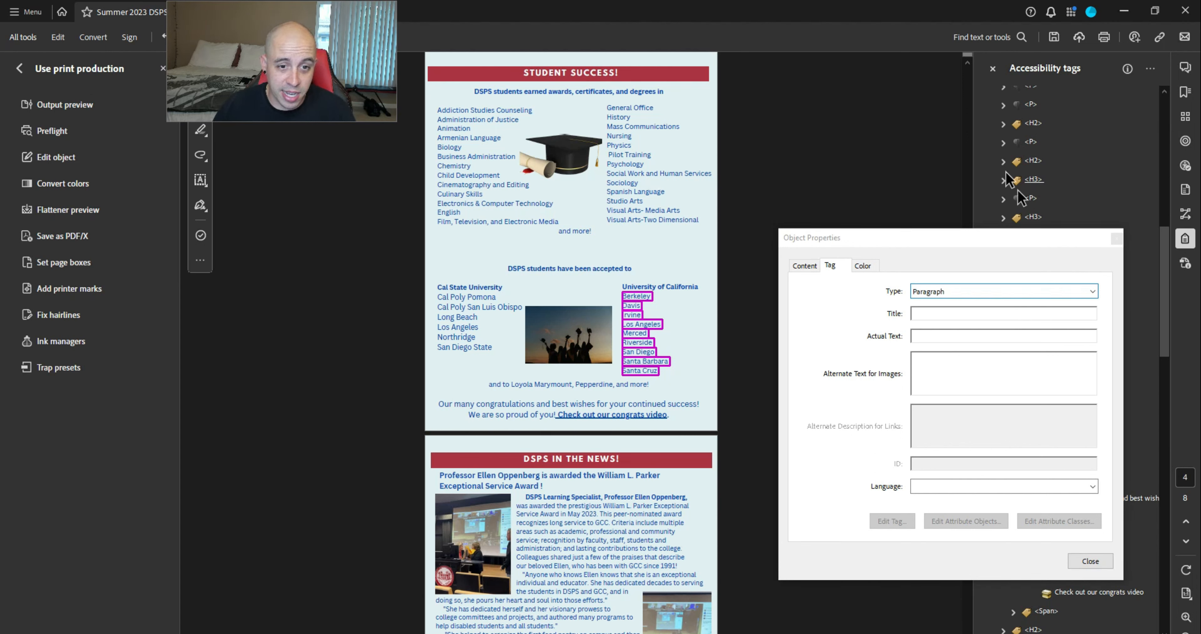
left_click(1090, 561)
Move Los Angeles, Northridge and San Diego State into the Cal State paragraph after Long Beach
key("Up")
key("Up")
key("Up")
key("Up")
key("Up")
key("Up")
key("Up")
key("Up")
key("Up")
key("Up")
key("Up")
key("Up")
key("Up")
key("Up")
key("Down")
key("Down")
key("Down")
key("Down")
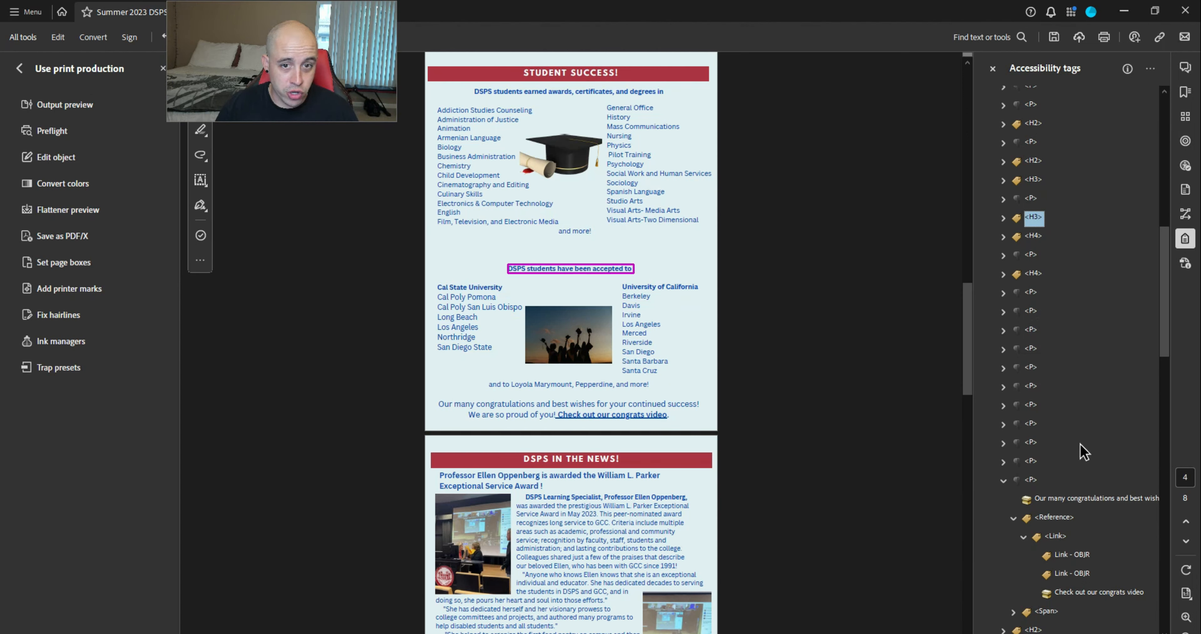
key("Right")
key("Down")
key("Down")
key("Down")
key("Down")
key("Down")
key("Down")
key("Down")
key("Down")
key("Down")
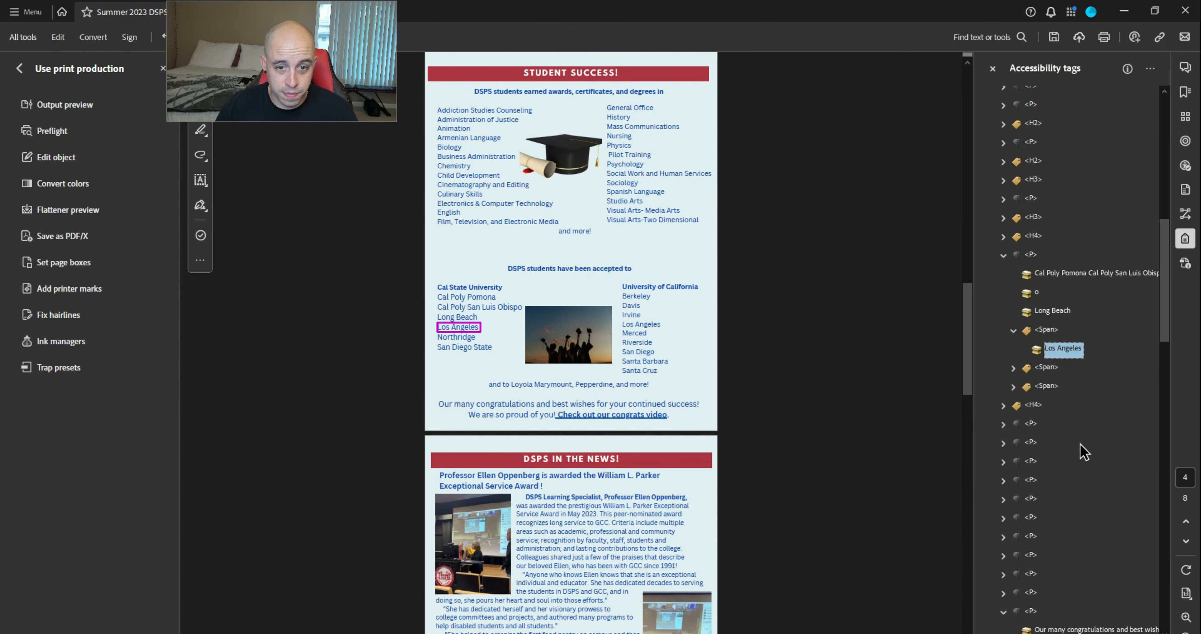
left_click(1062, 386, "ctrl")
left_click(1064, 349, "ctrl")
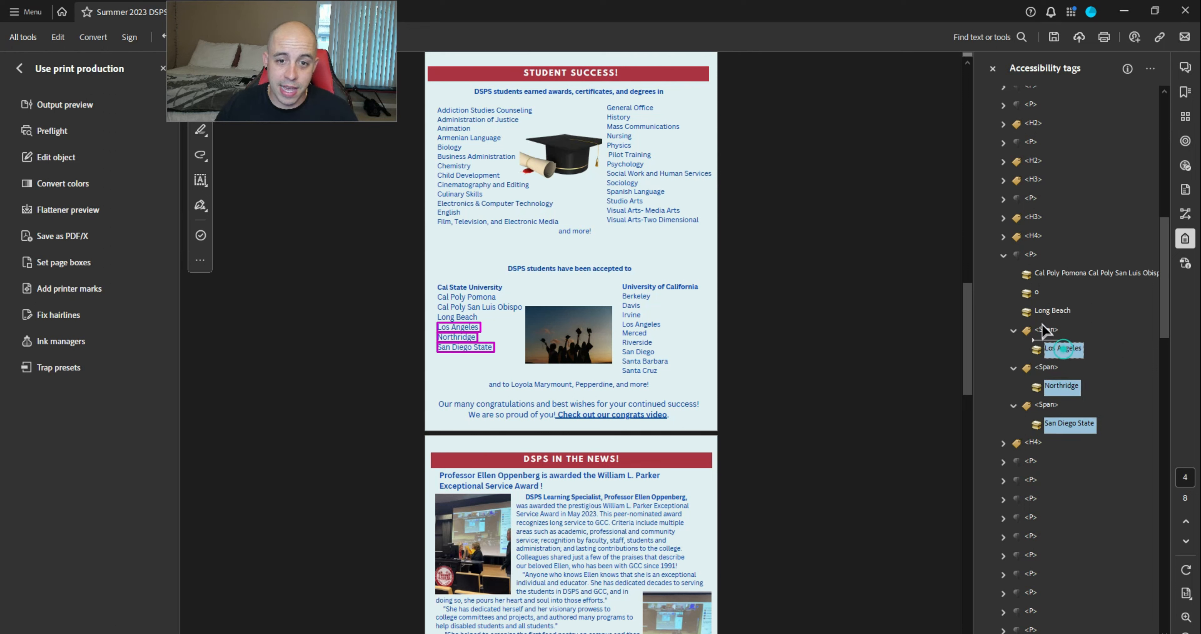
left_click_drag(1041, 324, 1041, 320)
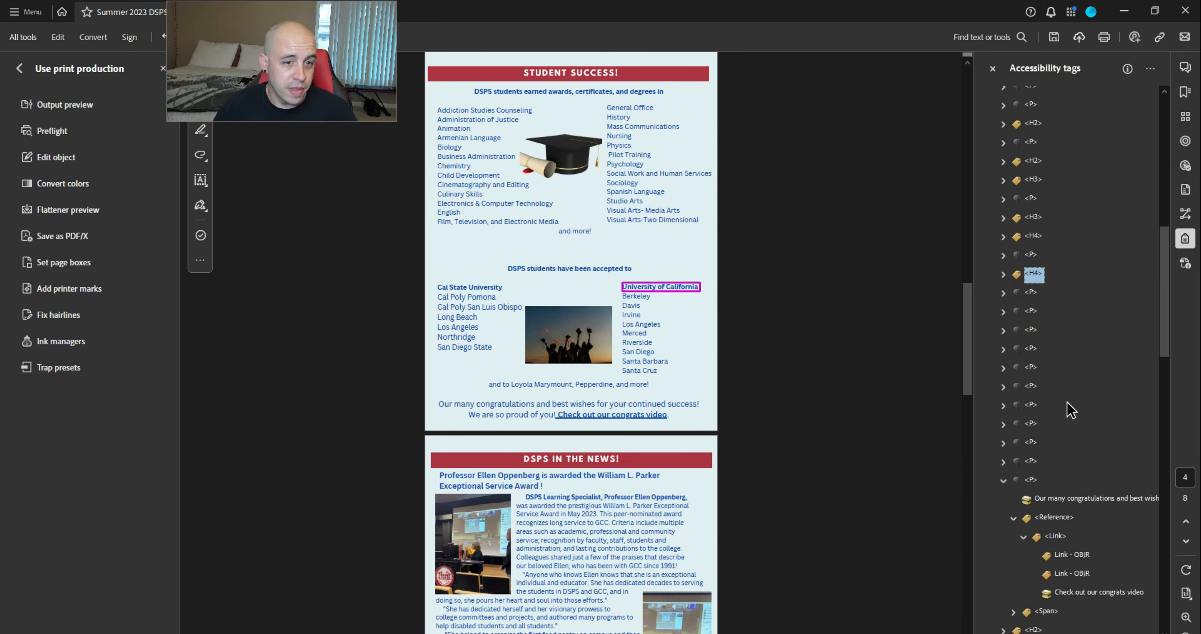
key("Down")
key("Down")
key("Down")
key("Down")
key("Down")
key("Down")
key("Down")
key("Down")
key("Down")
key("Down")
key("Down")
key("Down")
key("Down")
key("Down")
key("Down")
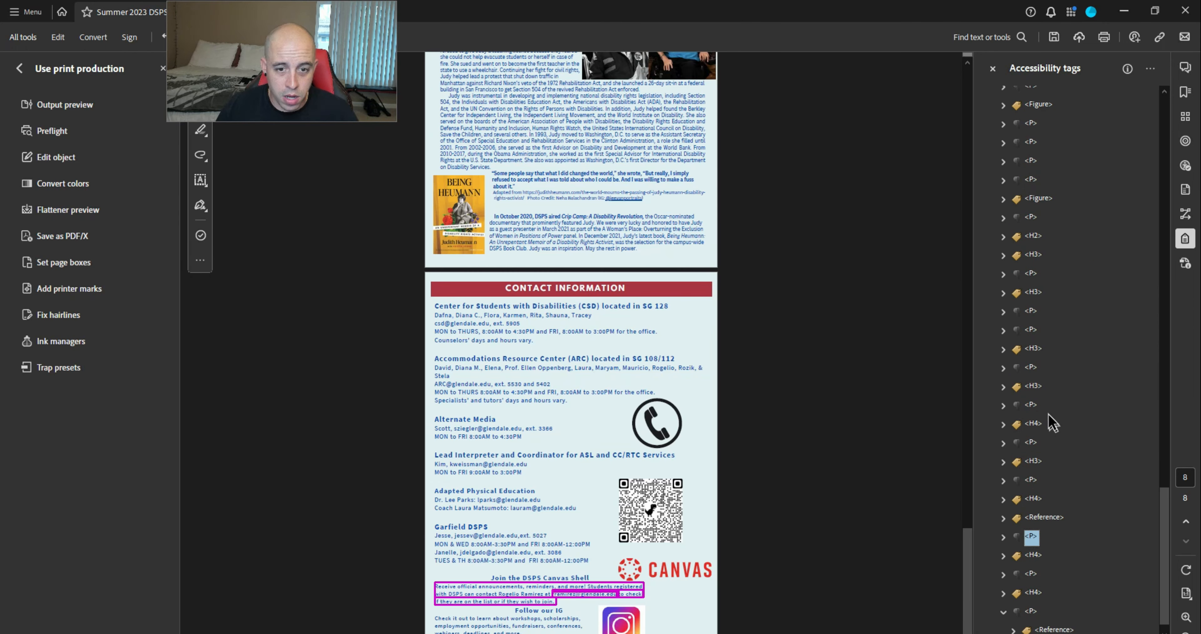
Locate and select the CSD contact paragraph tag near the MON to THURS line on page 8
left_click_drag(1164, 505, 1164, 111)
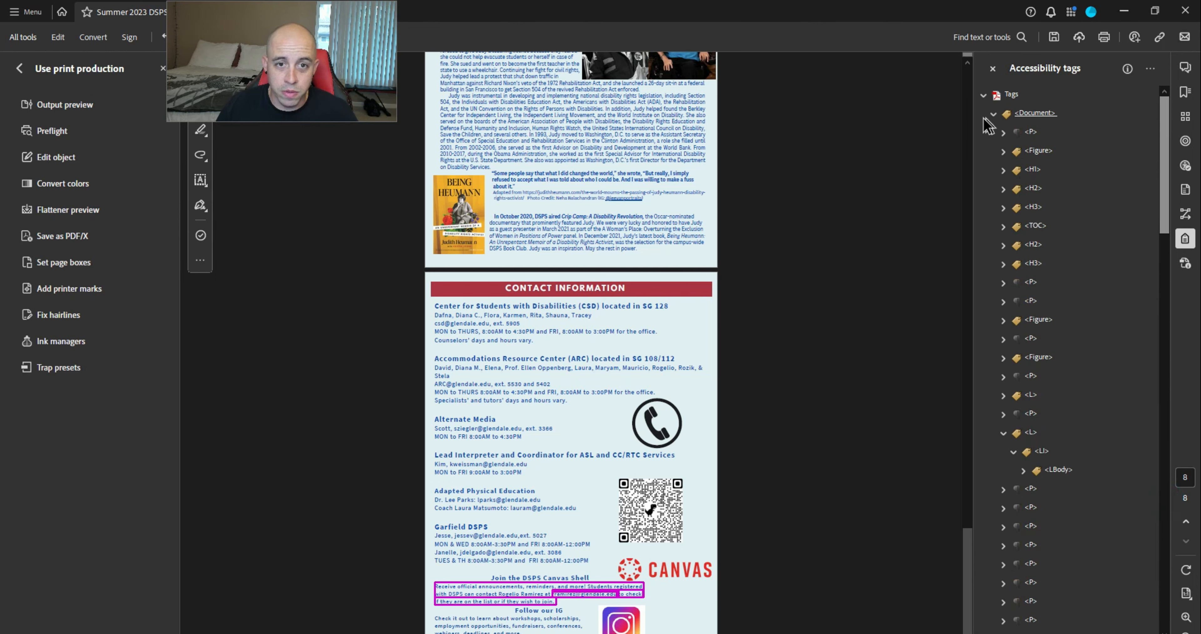
left_click(992, 113)
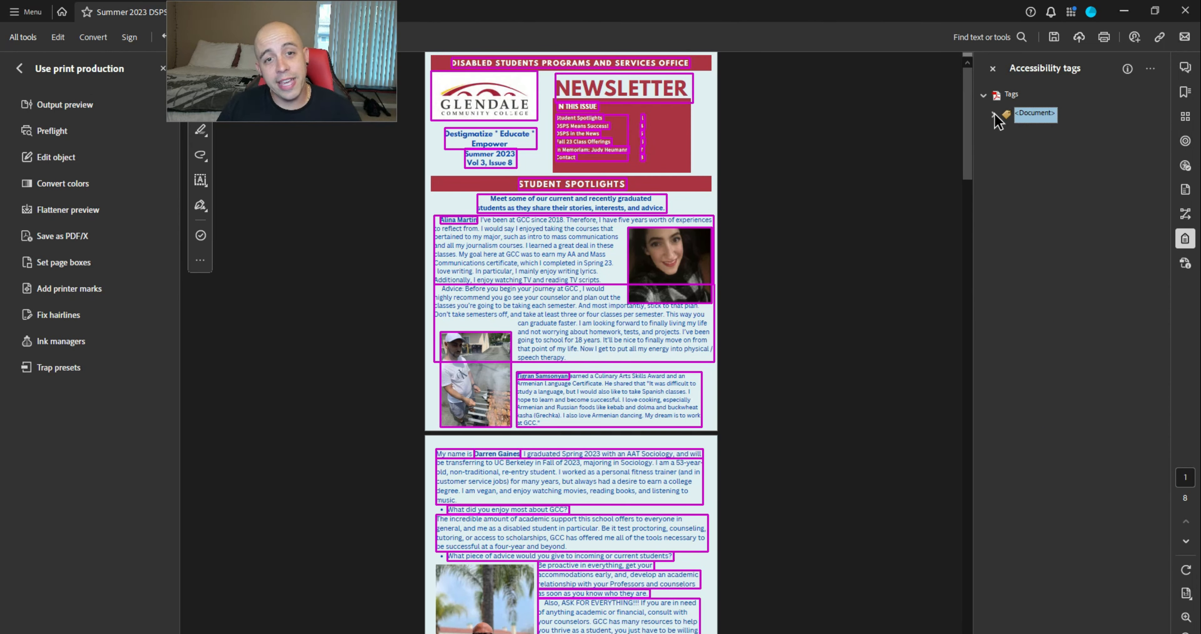
left_click(992, 114)
left_click_drag(1166, 109, 1165, 522)
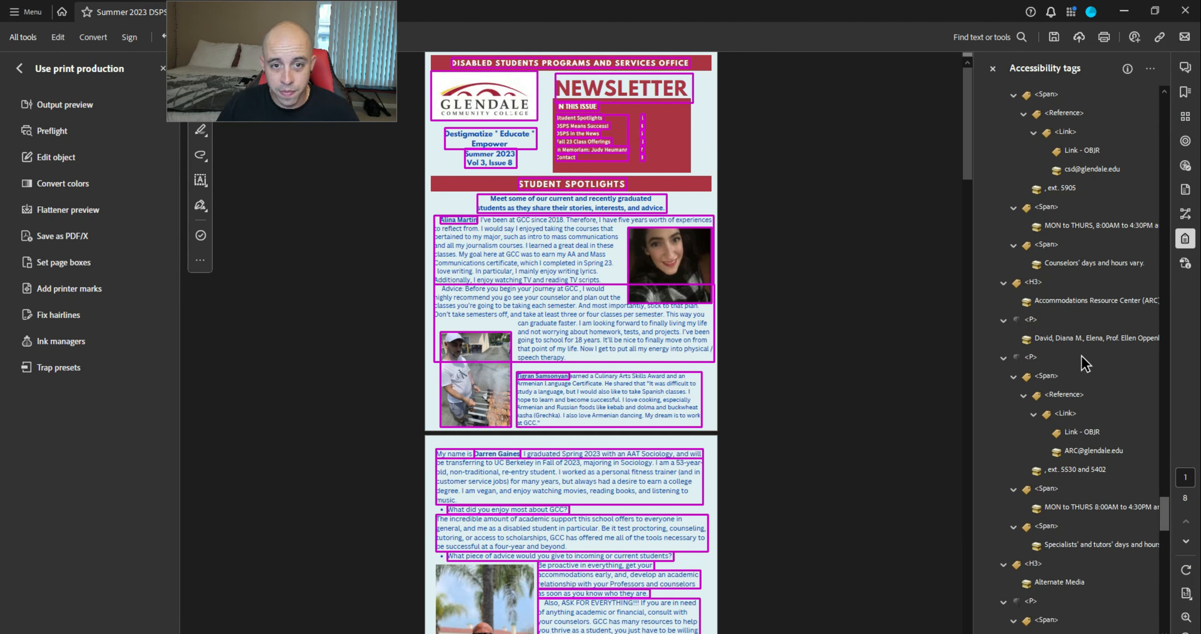
left_click(1051, 209)
left_click(1053, 207)
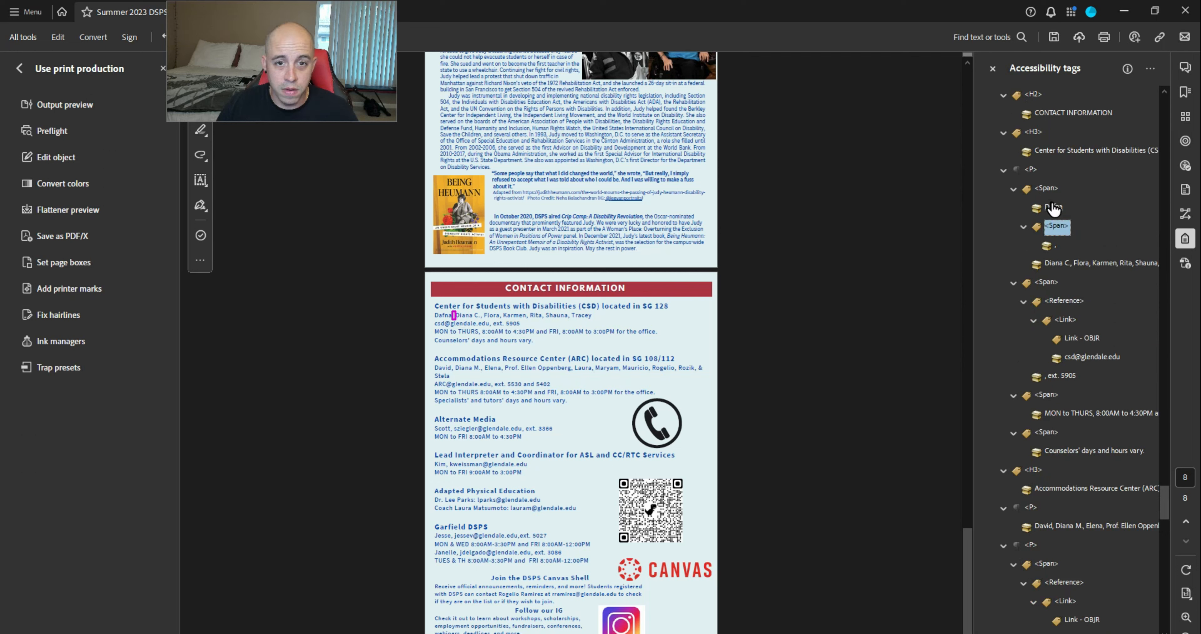
left_click(1031, 170)
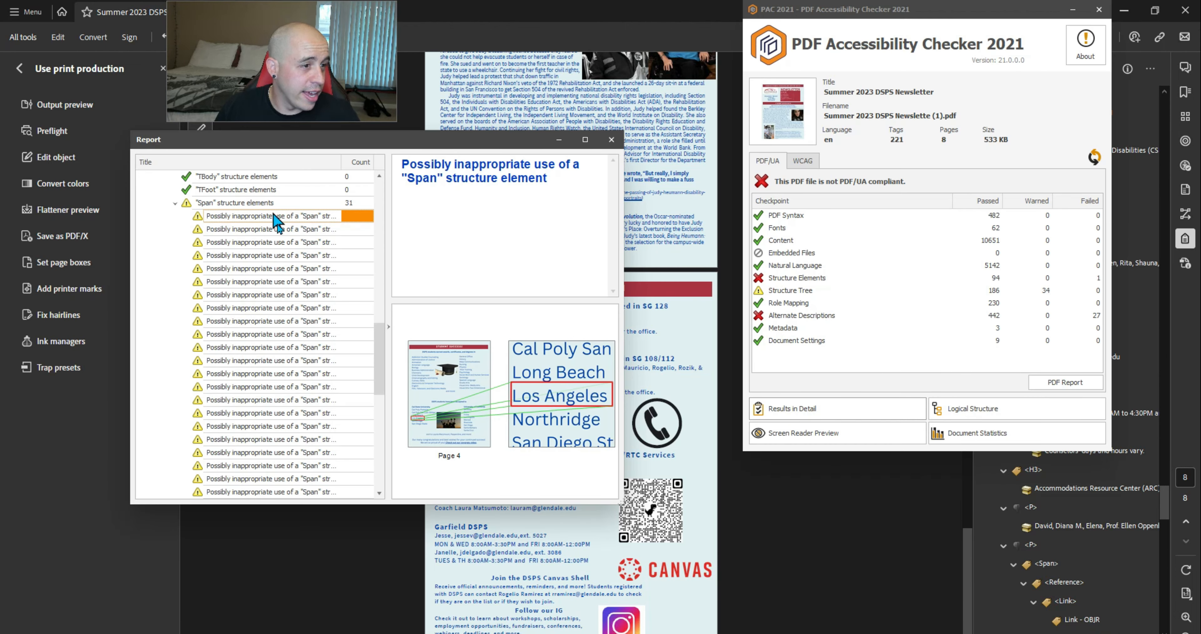
Step through the Span warnings down to the page 8 ones, then close the report and PAC 2021
key("Down")
key("Down")
key("Down")
key("Down")
key("Down")
key("Down")
key("Down")
key("Down")
key("Down")
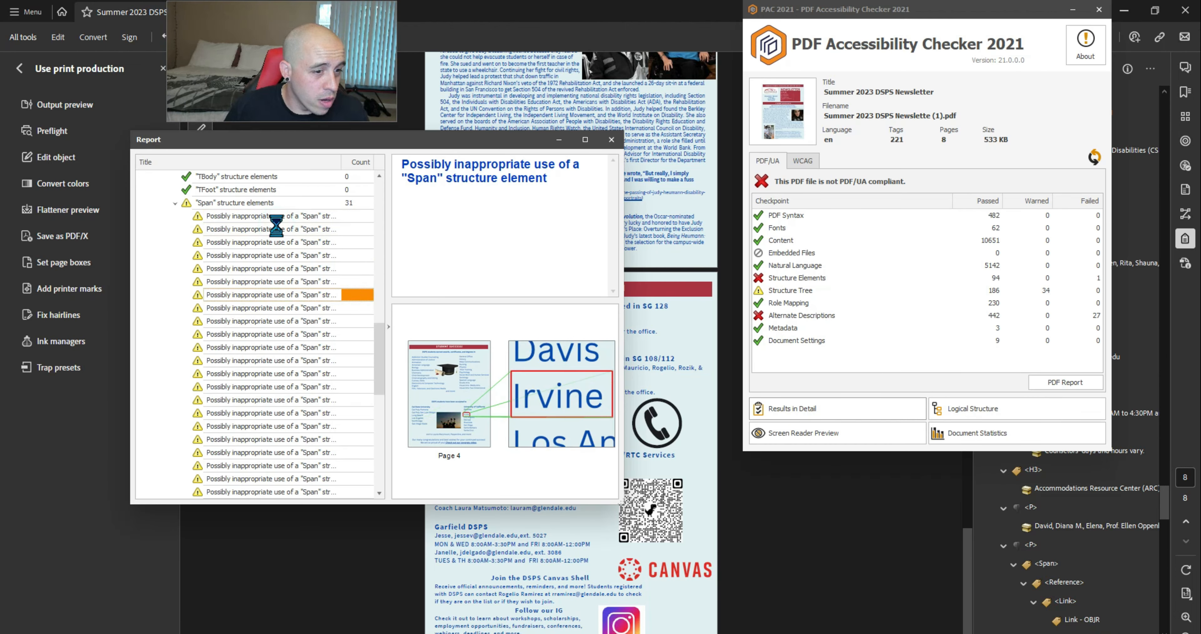
key("Down")
key("Down")
key("Down")
key("Down")
key("Down")
key("Down")
key("Down")
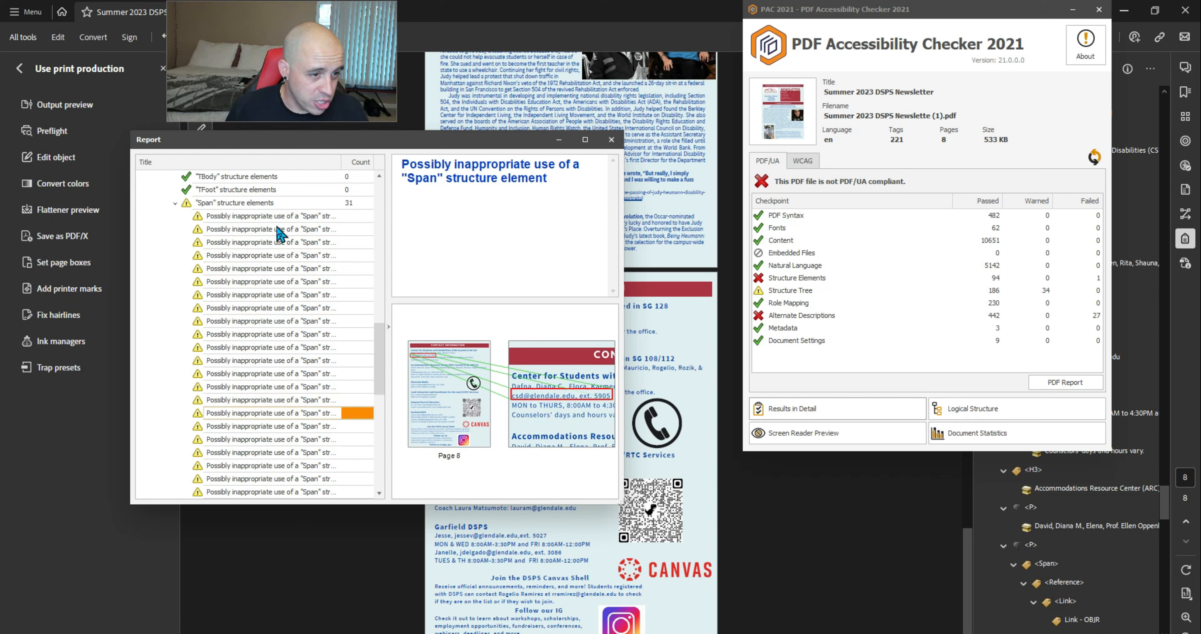
key("Down")
key("Down")
key("Down")
key("Down")
key("Down")
key("Down")
key("Down")
key("Down")
key("Down")
key("Down")
key("Down")
key("Down")
key("Down")
key("Down")
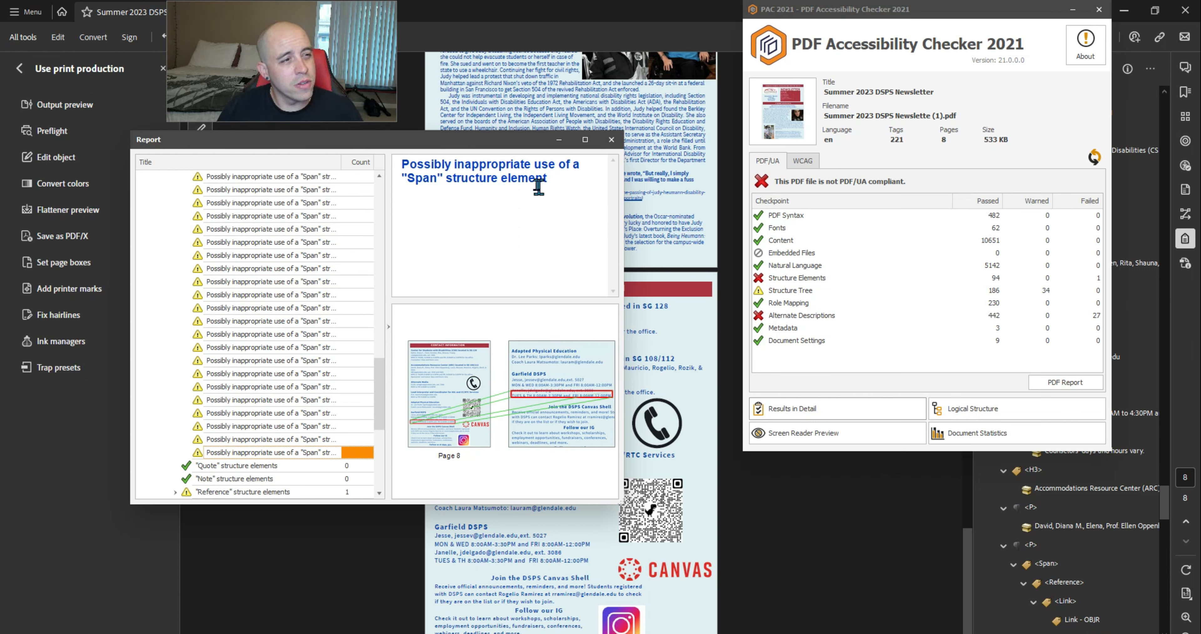
triple_click(558, 183)
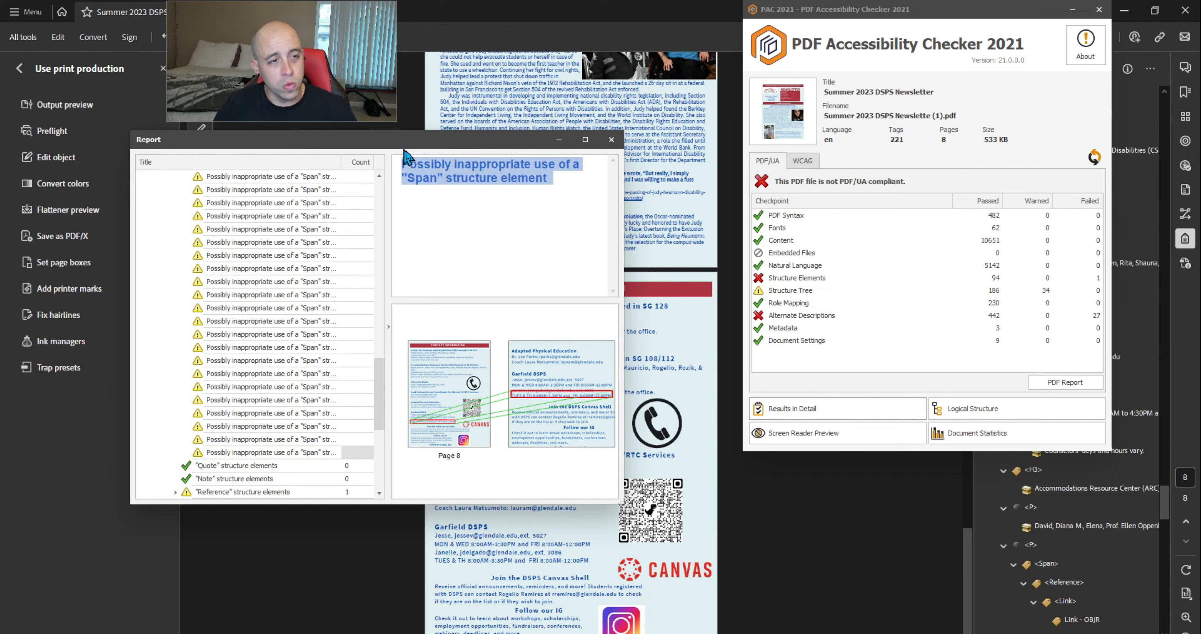
left_click(293, 617)
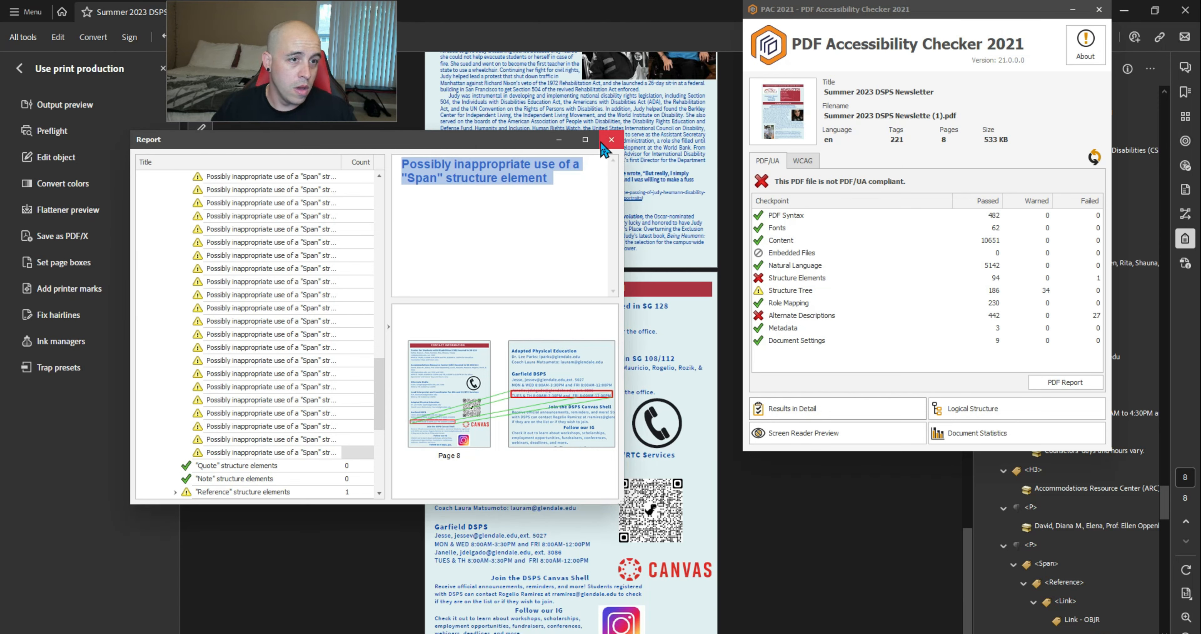
left_click(611, 140)
left_click(1098, 10)
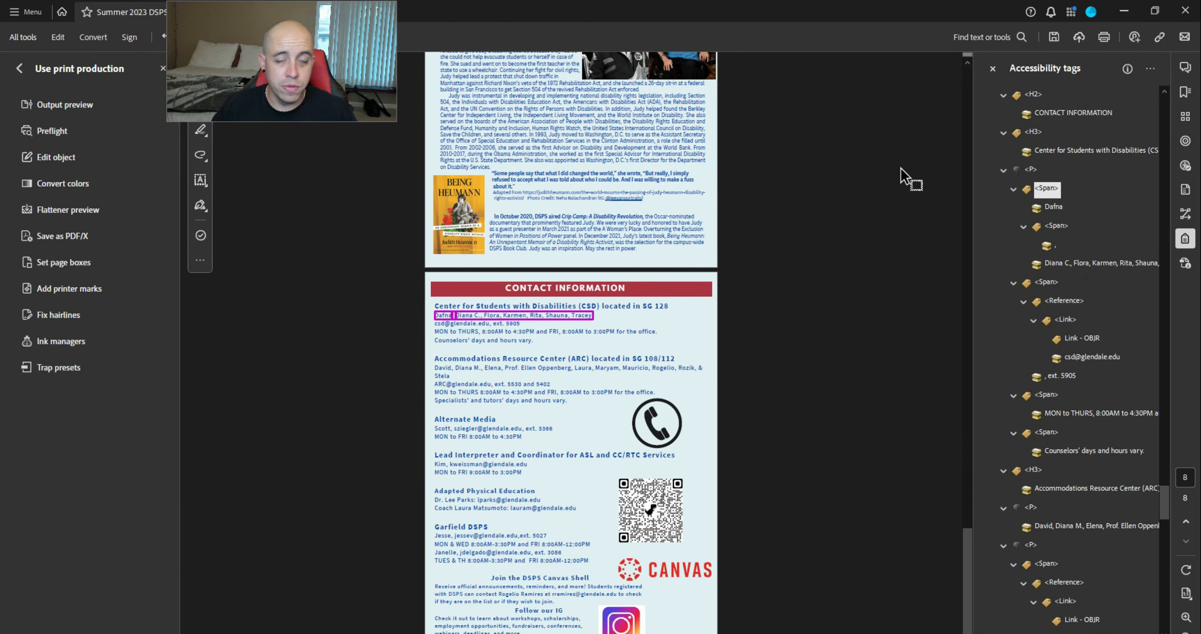
Delete the /Sub /Span entry from the role map and apply the change
left_click(601, 402)
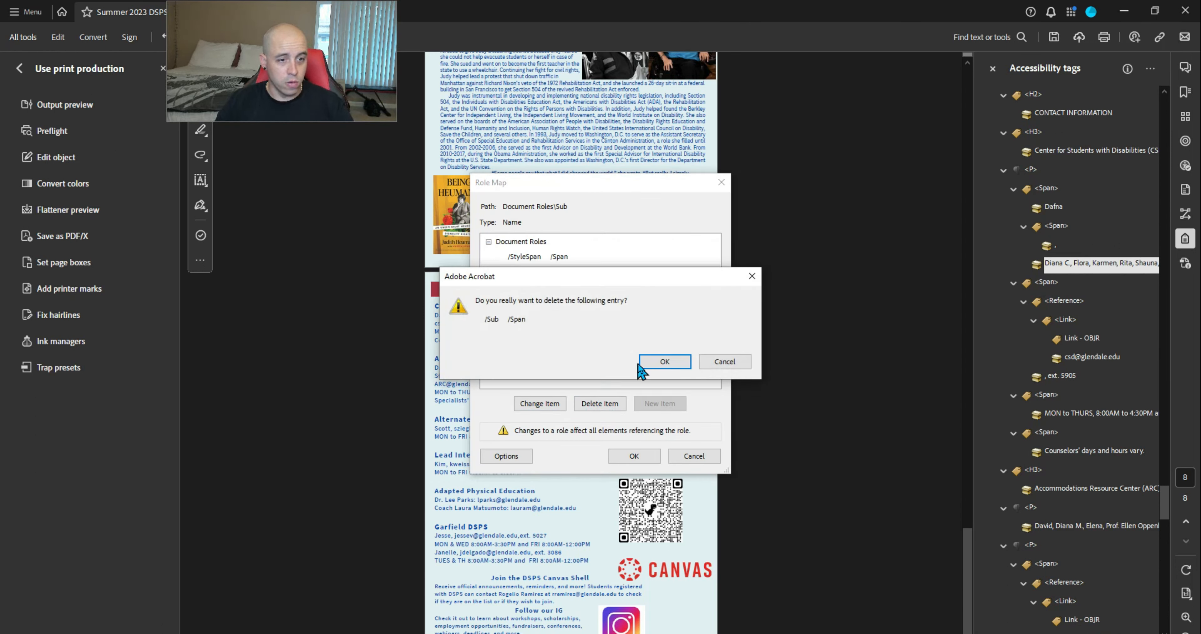
left_click(661, 361)
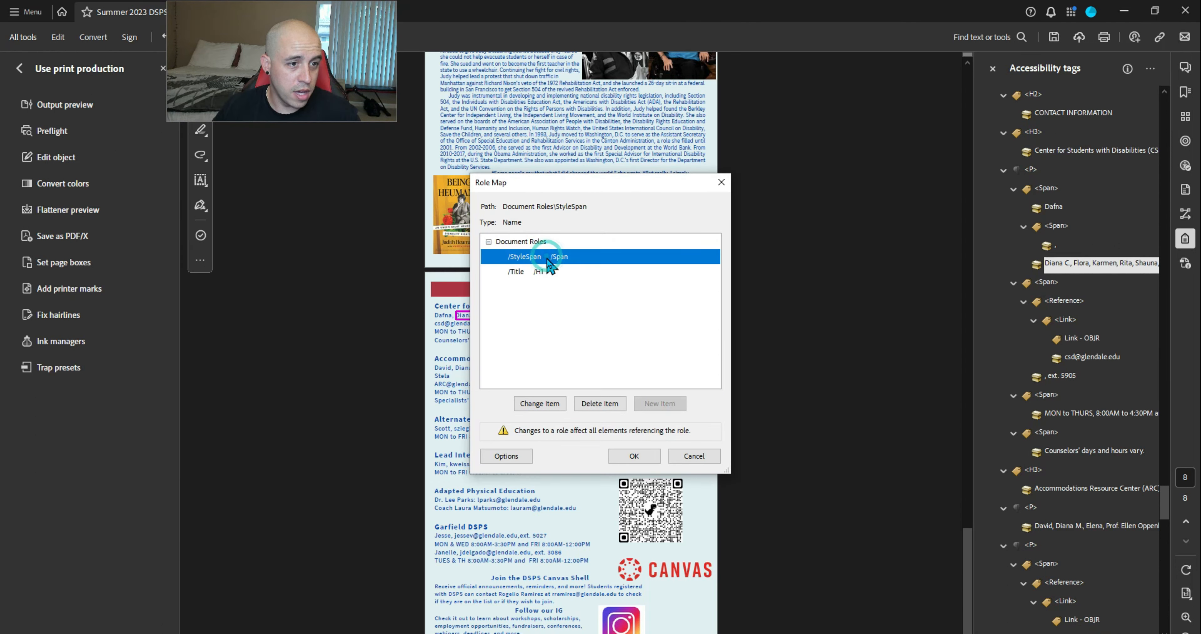
left_click(652, 456)
Select a Sub tag and reopen the Role Map to verify, then cancel without changes
left_click(1044, 189)
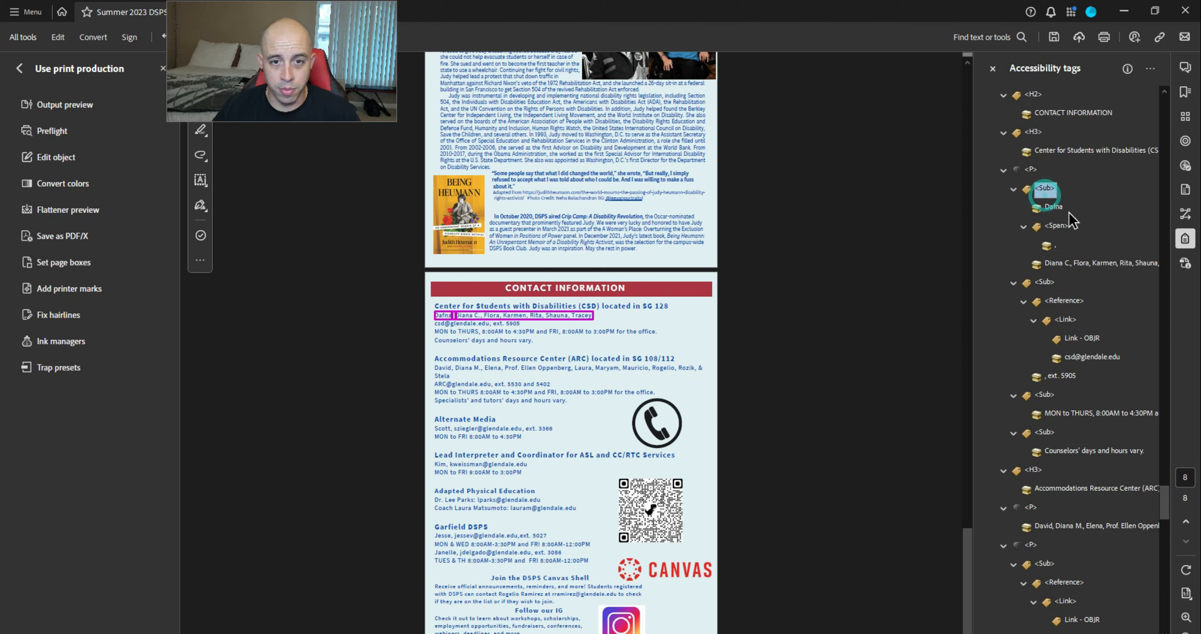
scroll(1065, 204, "up", 3)
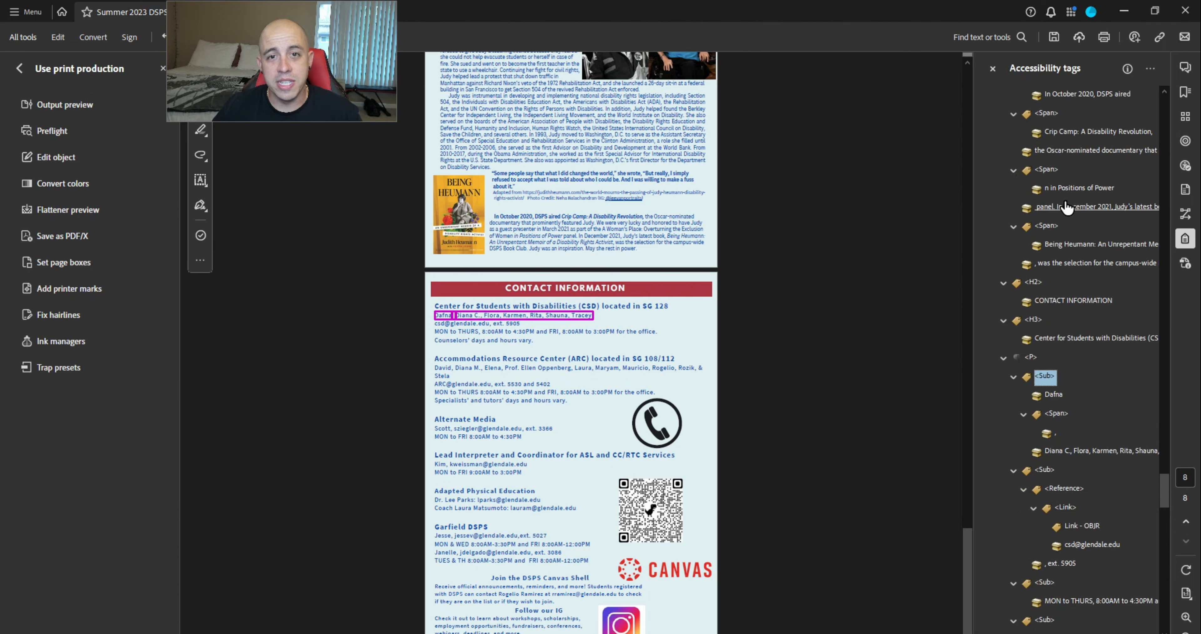
scroll(1068, 207, "down", 3)
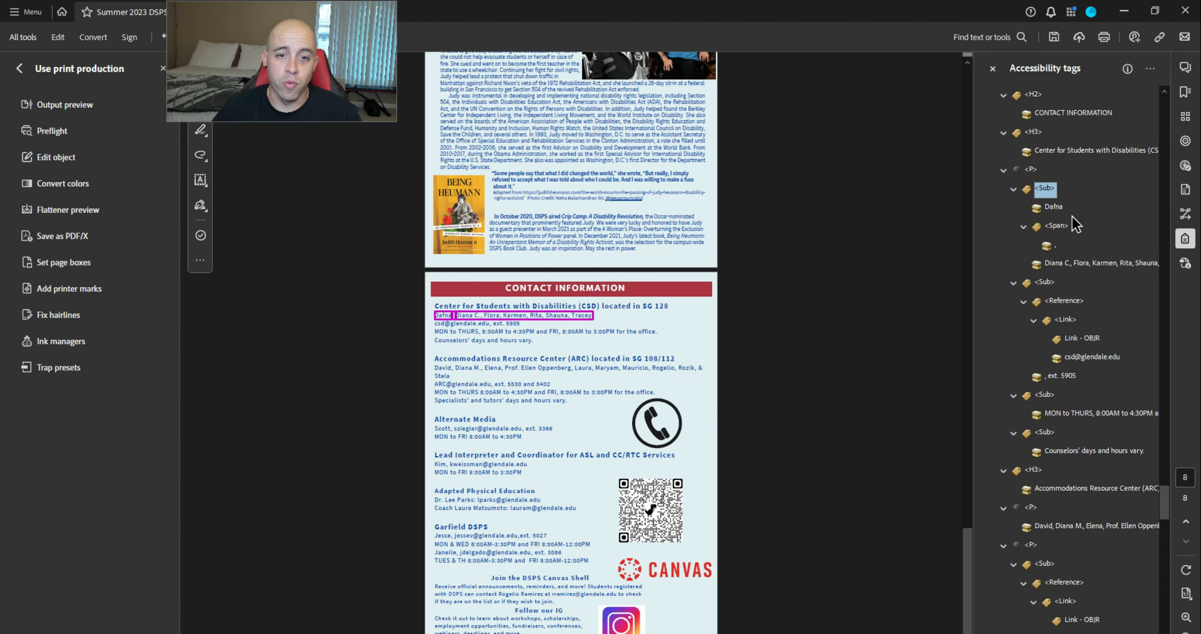
right_click(1046, 191)
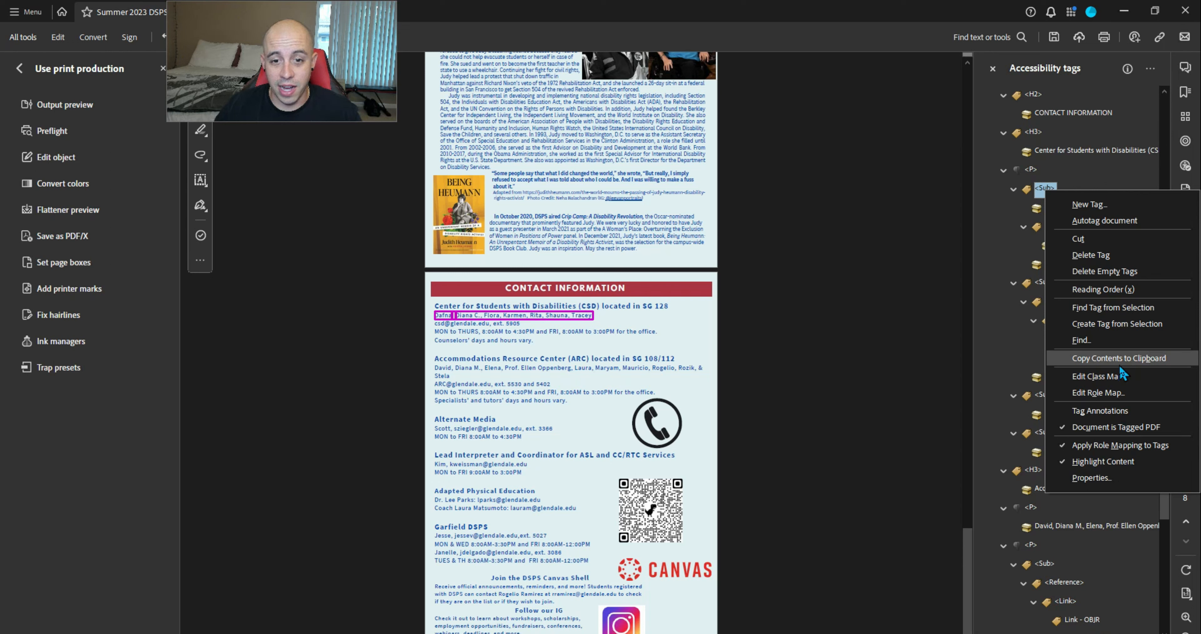
left_click(1109, 392)
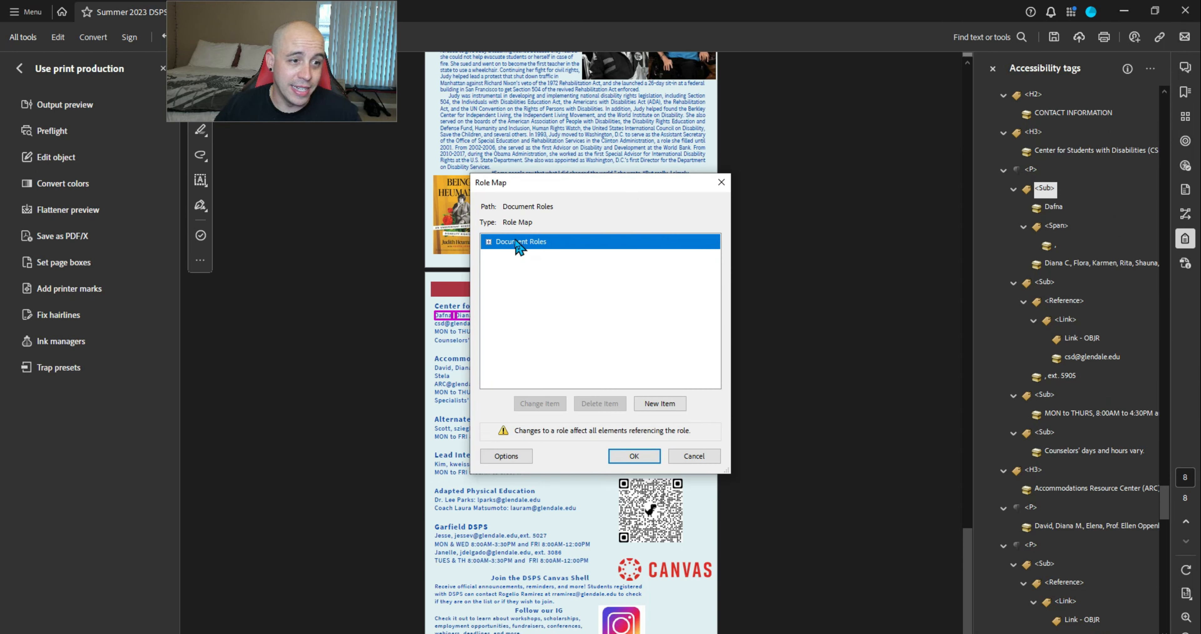
left_click(488, 241)
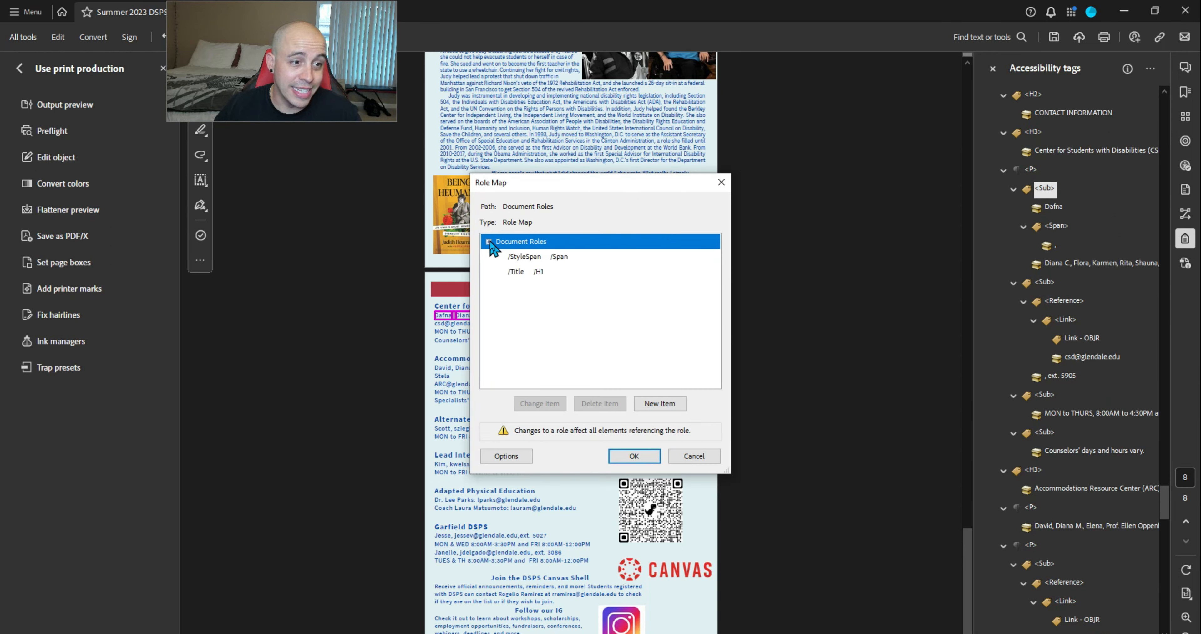
left_click(695, 456)
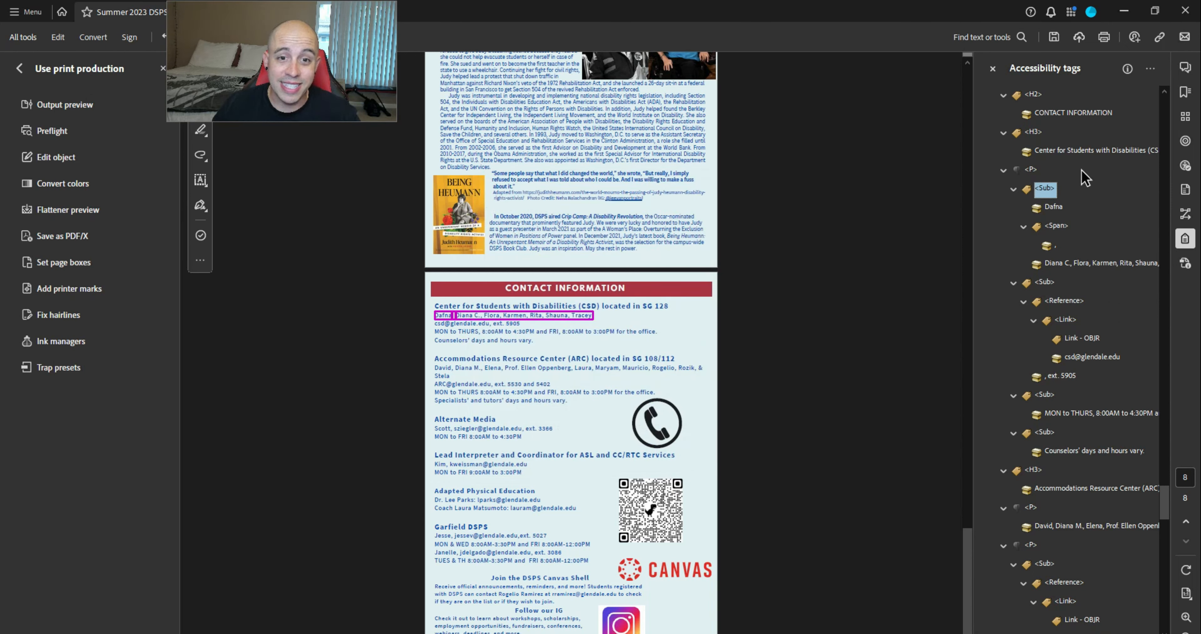
Select the Sub tags in the CSD and ARC contact paragraphs
left_click(1044, 282, "ctrl")
left_click(1045, 394, "ctrl")
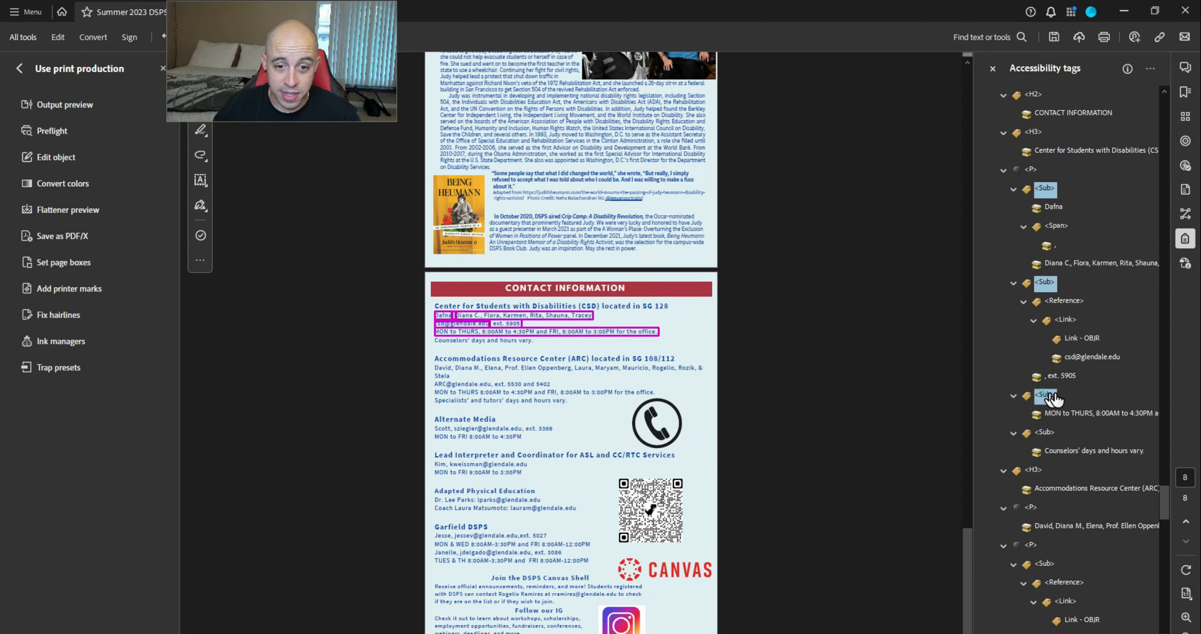
left_click(1044, 431, "ctrl")
scroll(1044, 438, "down", 4)
left_click(1044, 375, "ctrl")
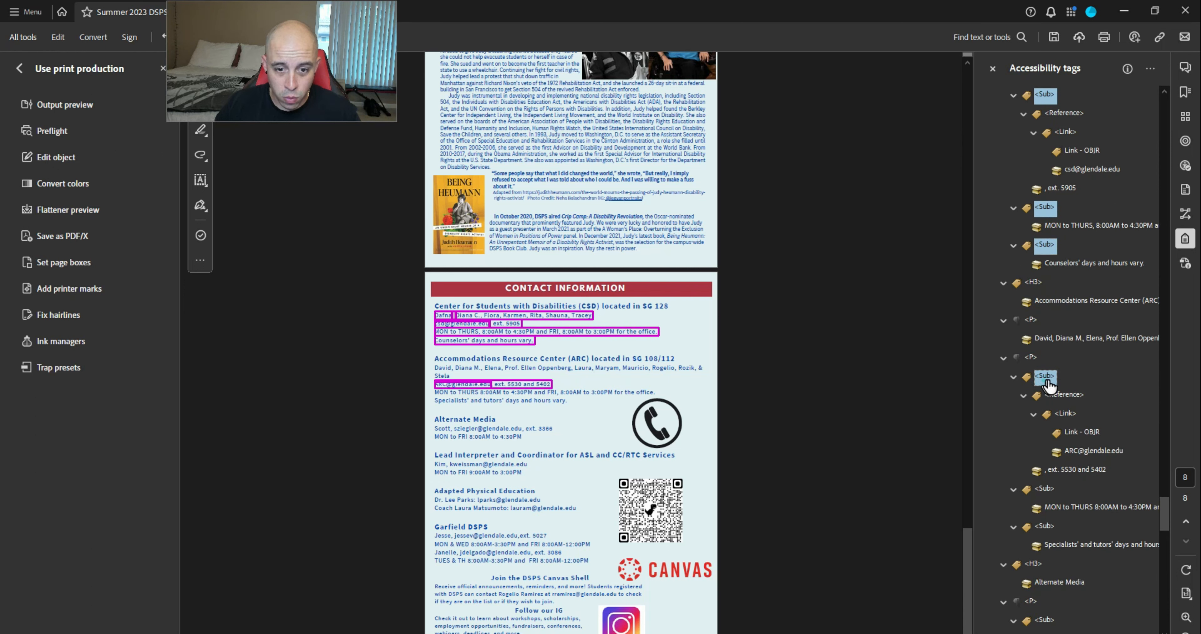
left_click(1044, 488, "ctrl")
left_click(1045, 525, "ctrl")
Add the Alternate Media contact Sub tags to the selection
scroll(1101, 535, "down", 5)
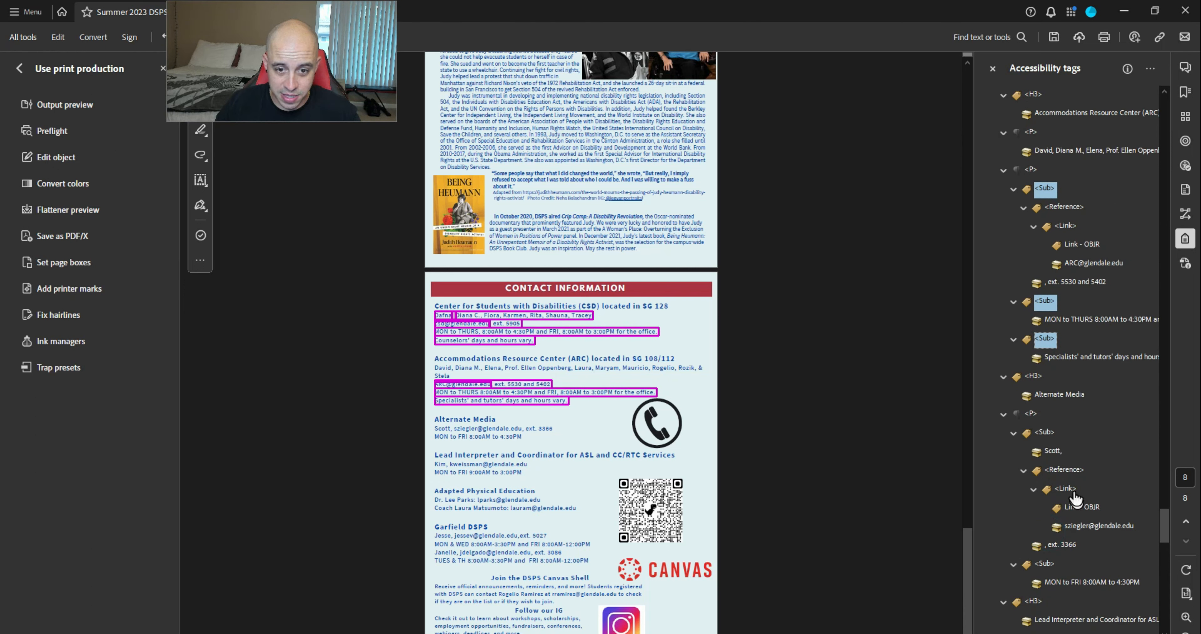
left_click(1044, 431, "ctrl")
left_click(1044, 563, "ctrl")
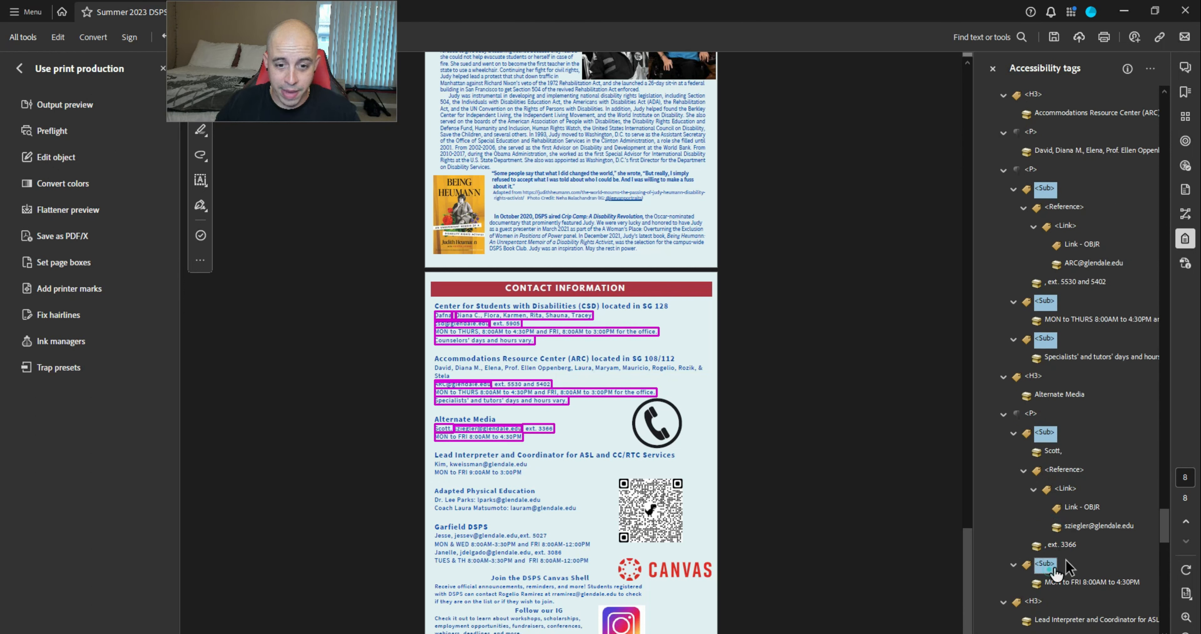
scroll(1096, 547, "down", 5)
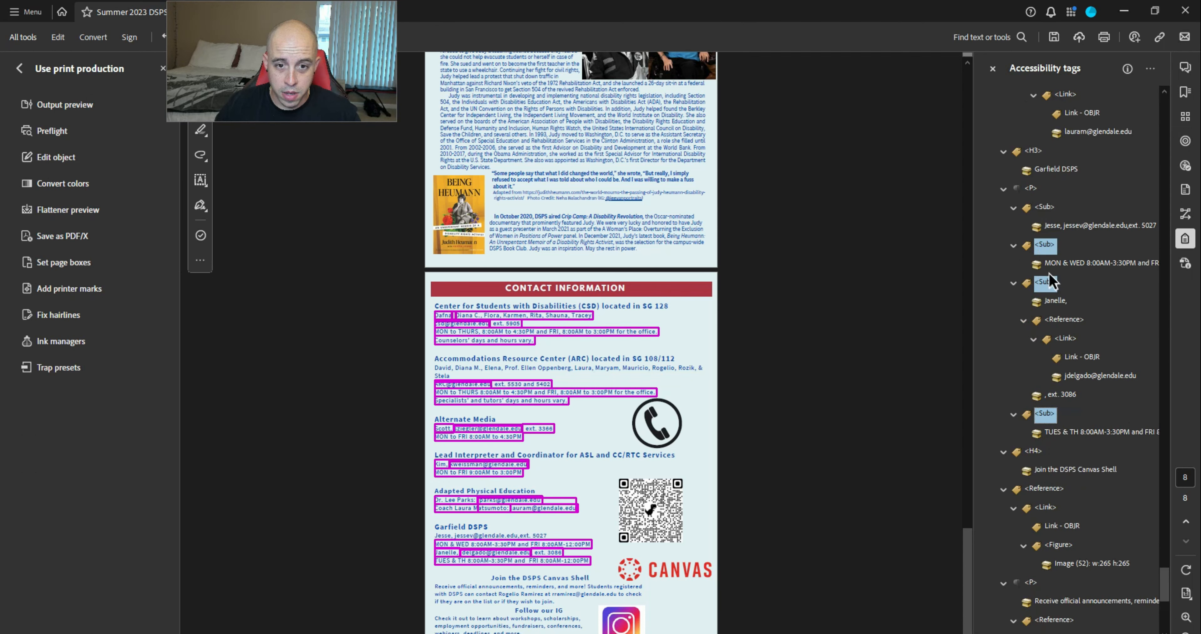
scroll(1096, 312, "up", 20)
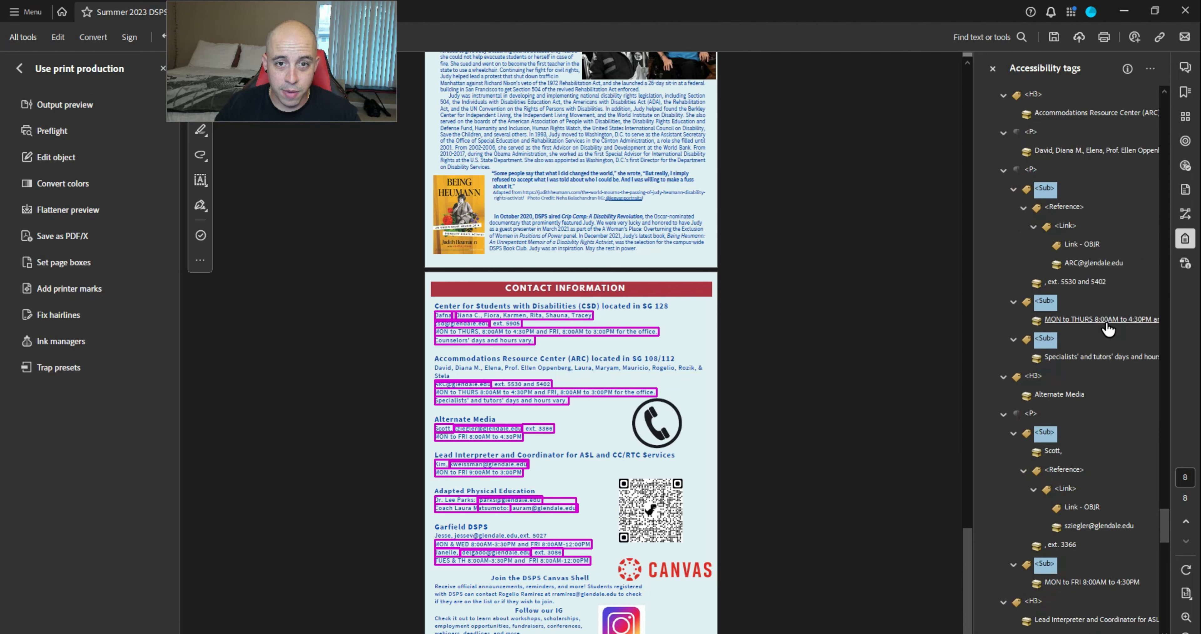
scroll(1108, 328, "up", 4)
scroll(1109, 329, "up", 10)
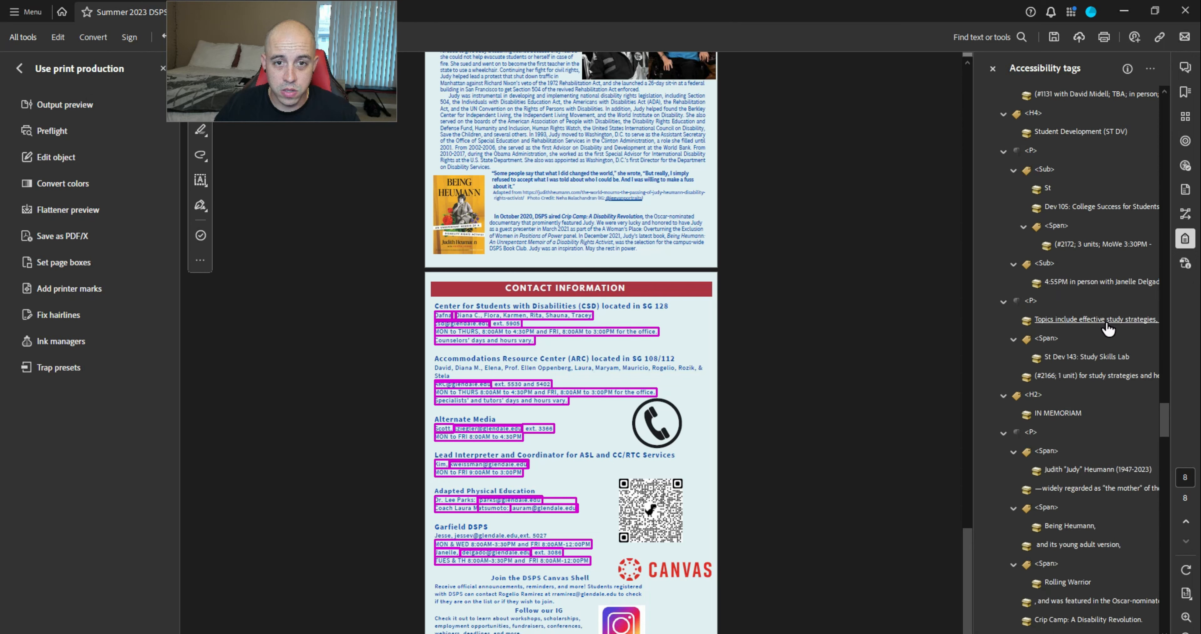
scroll(1109, 329, "down", 4)
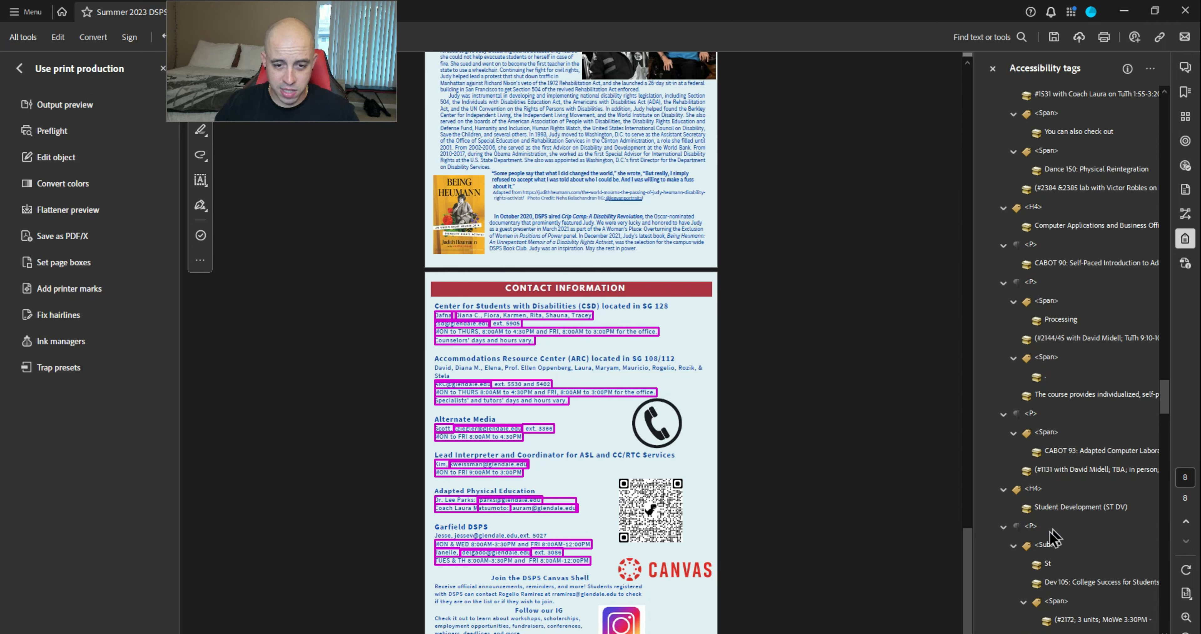
Set the two Student Development Sub tags' type to Span in Tag Properties
left_click(1044, 544)
left_click(1044, 450, "ctrl")
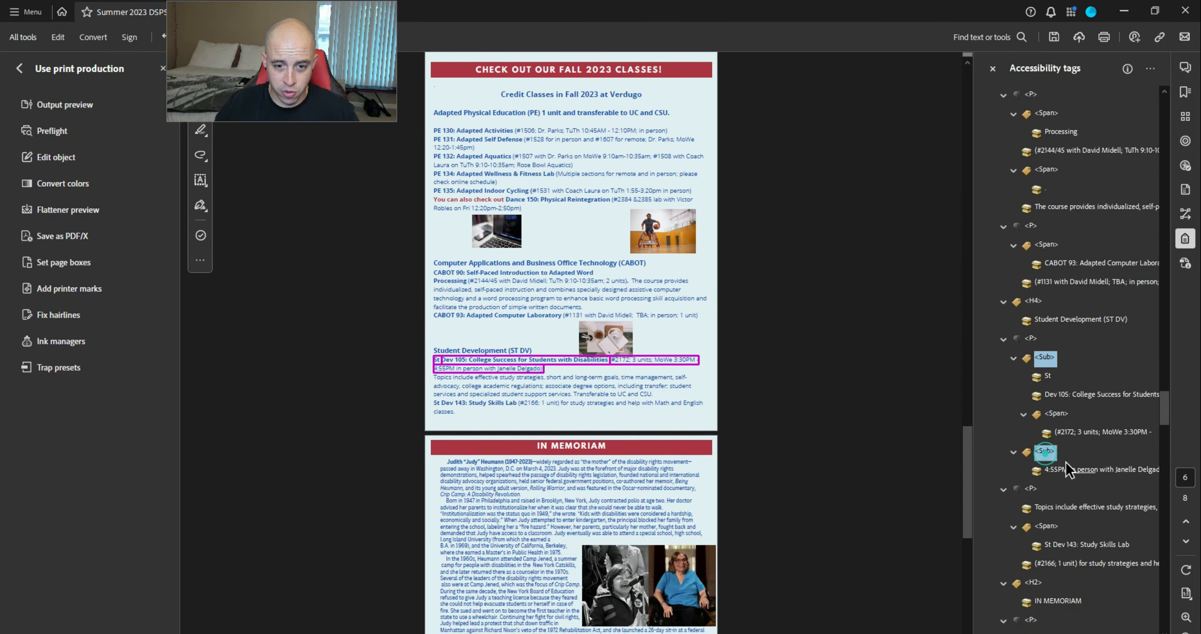
right_click(1050, 456)
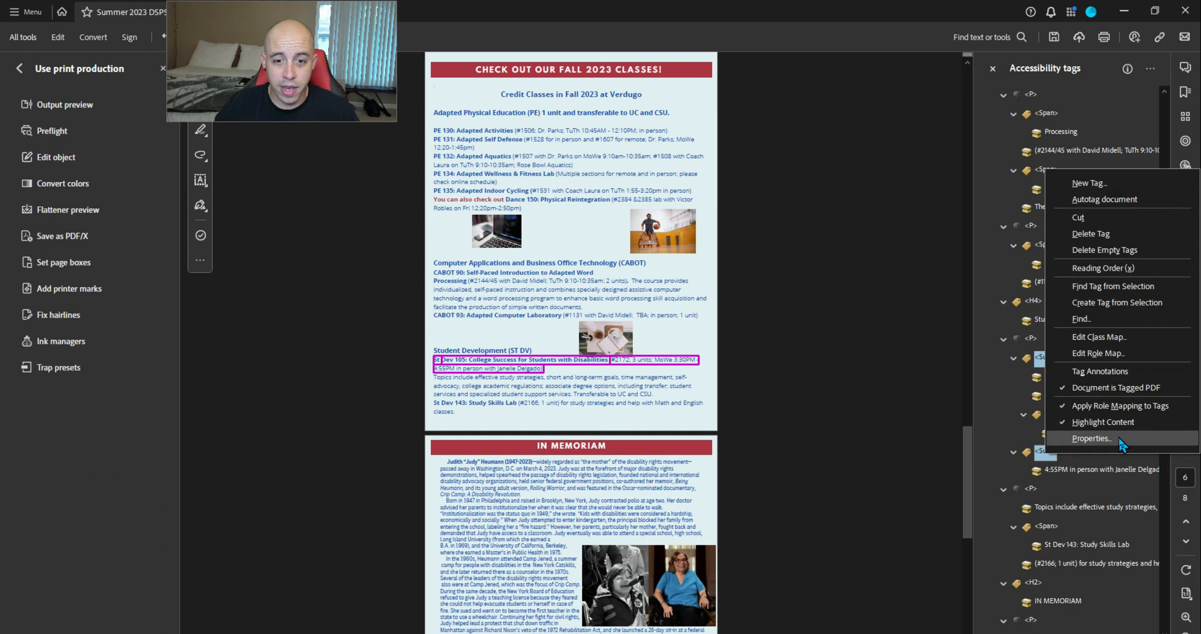
left_click(1090, 438)
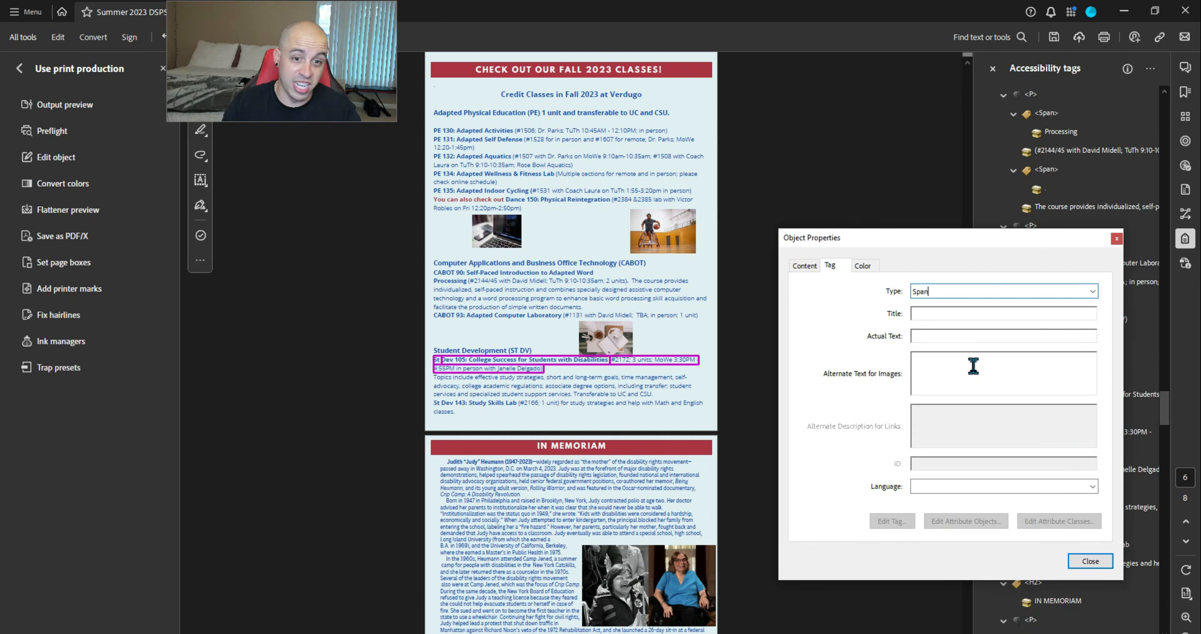
key("Return")
left_click(1091, 561)
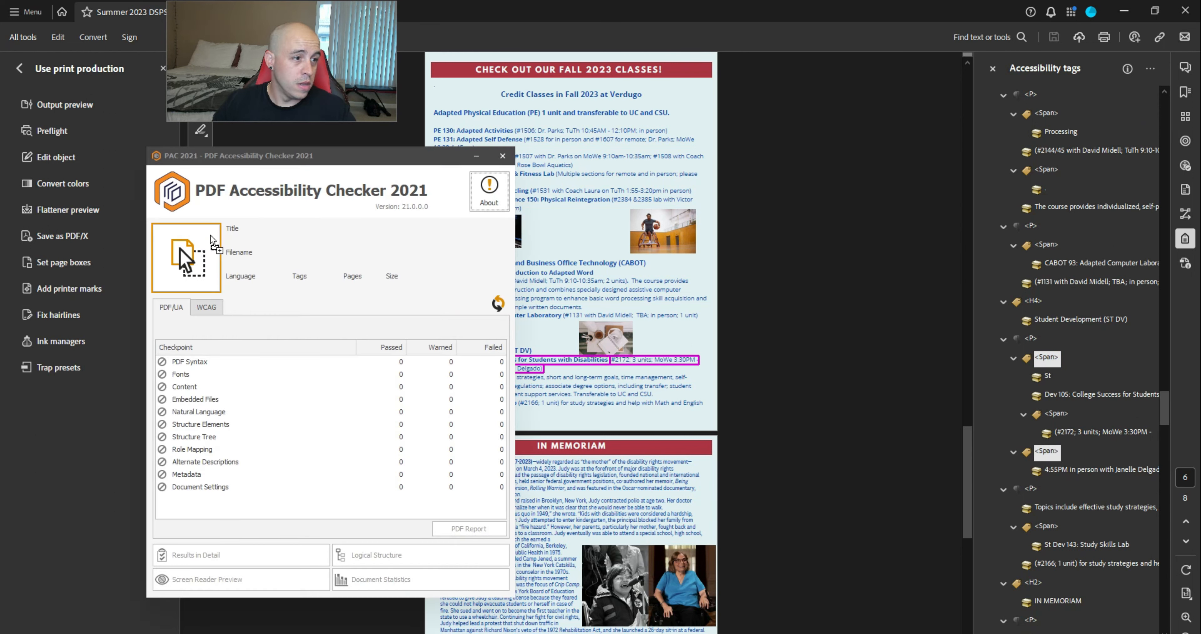
Load the newsletter into PAC 2021 and open the detailed Structure Tree results
left_click_drag(179, 249, 181, 251)
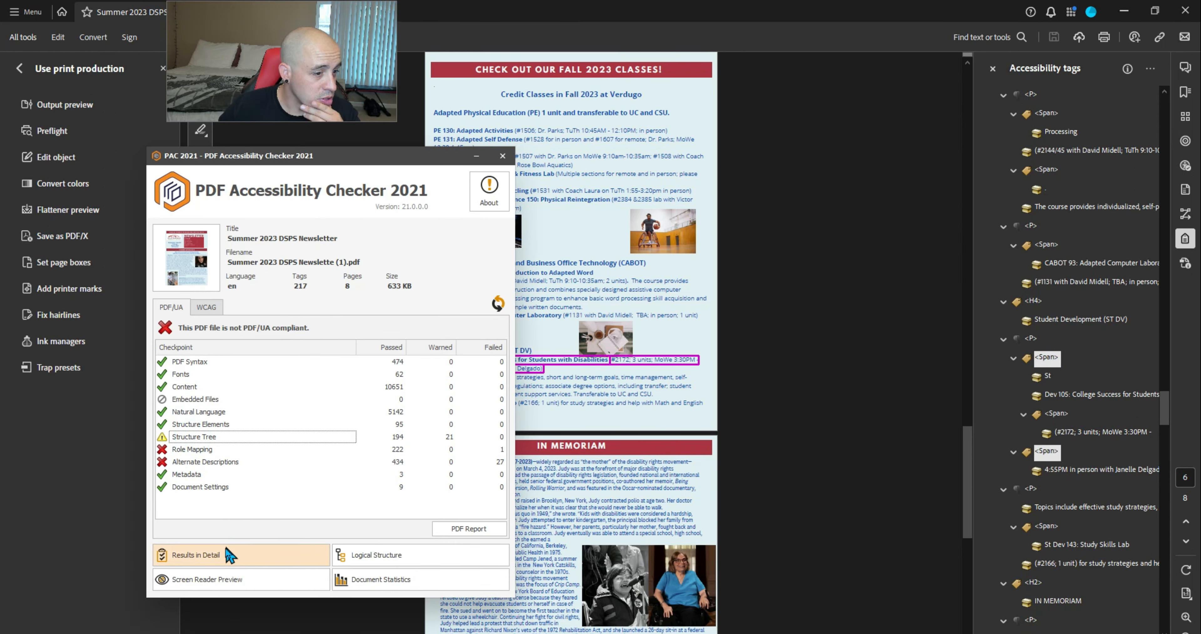
left_click(227, 550)
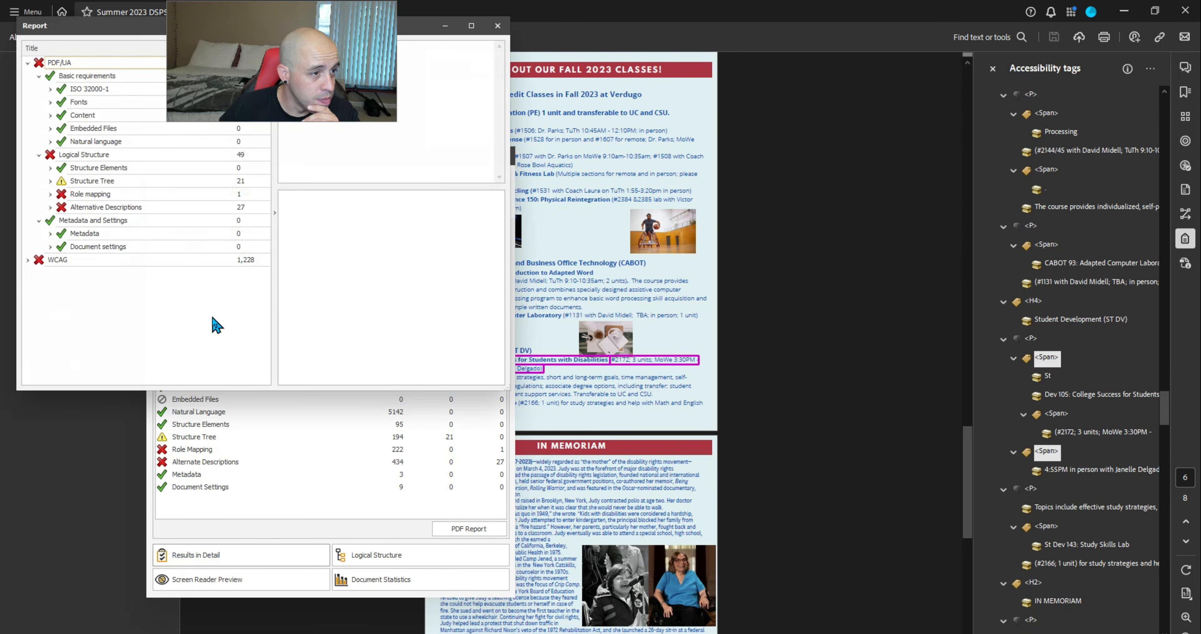
left_click(48, 182)
scroll(90, 250, "down", 5)
Preview the Span warnings on page 6, then select the St and Dev 105 content in Acrobat
left_click(61, 194)
left_click(130, 234)
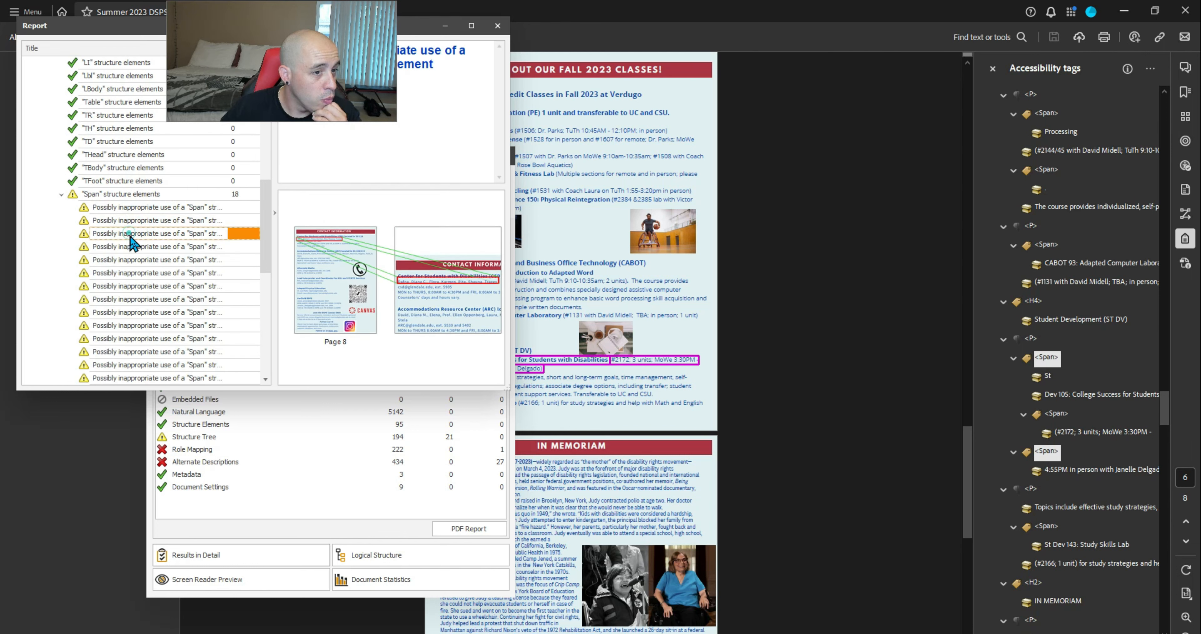
left_click(143, 208)
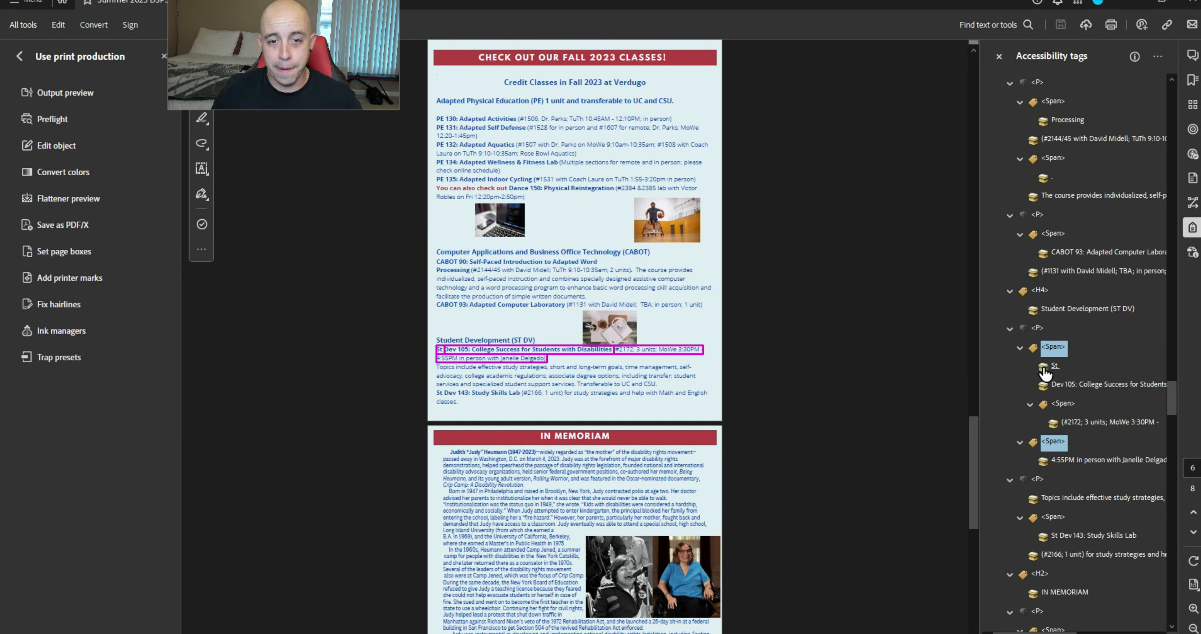
left_click(1043, 367)
left_click(1045, 384, "shift")
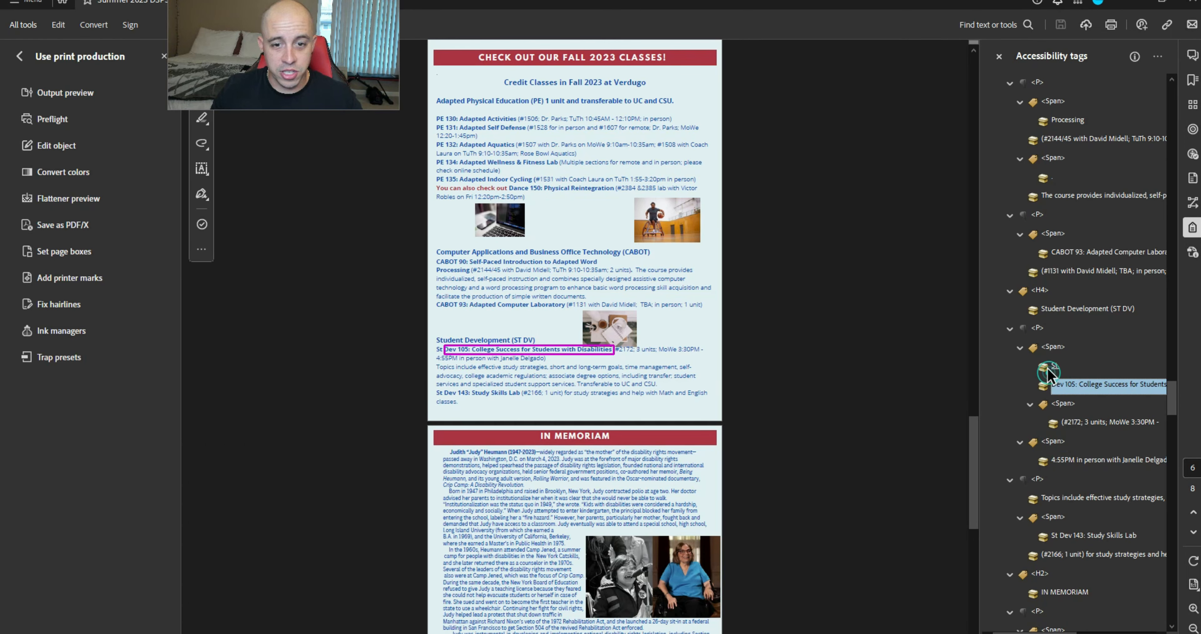
Move St Dev 105's title, course number and 4:55PM time into the paragraph and delete the empty Span
left_click(1058, 364, "ctrl")
left_click_drag(1054, 365, 1040, 331)
left_click_drag(1074, 420, 1051, 372)
left_click(1054, 404)
left_click_drag(1057, 422, 1050, 391)
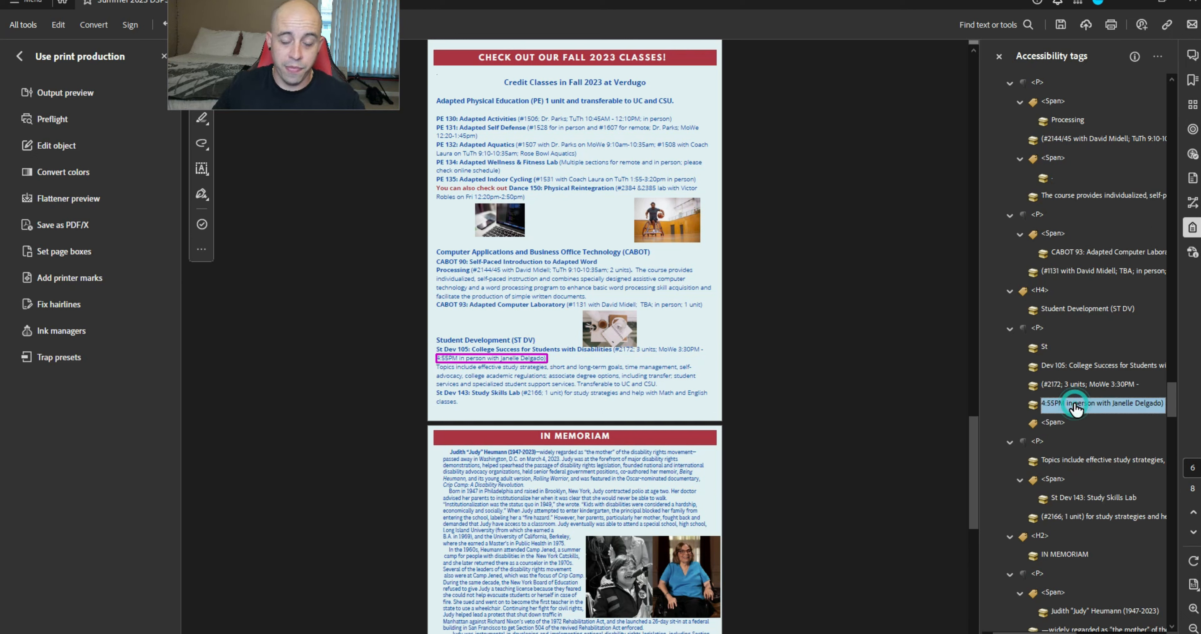
key("Delete")
Cut St Dev 143 out of the Study Skills Span and paste it into its paragraph
key("Down")
key("Down")
key("Down")
key("Down")
key("Down")
key("Down")
key("Down")
key("Down")
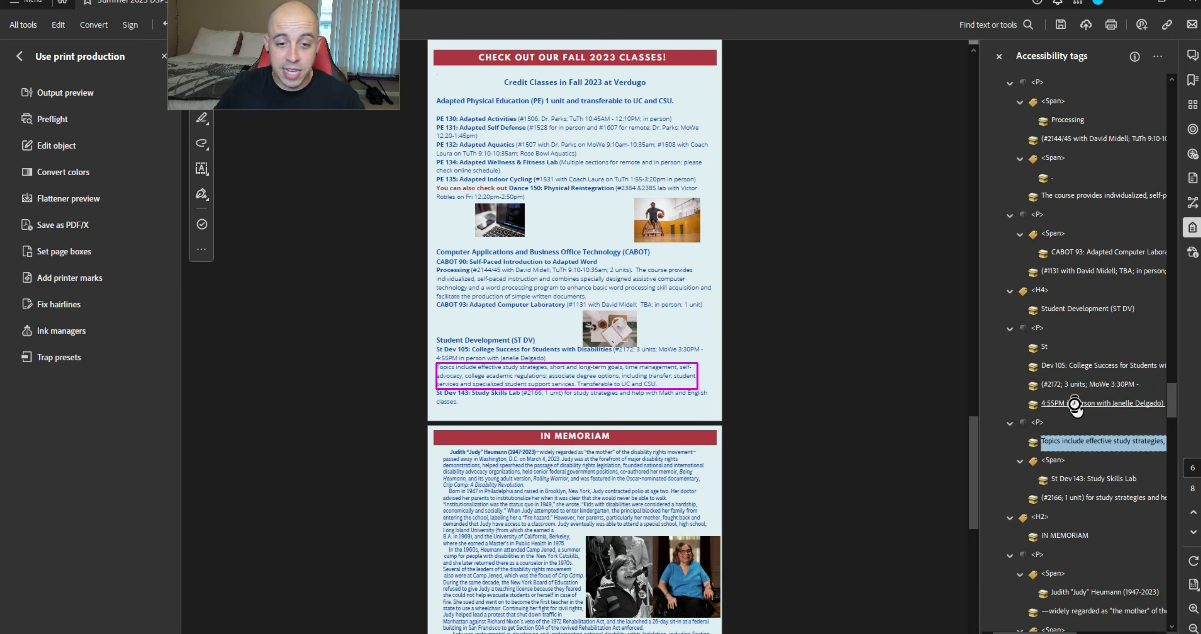
key("ctrl+x")
key("Up")
key("Up")
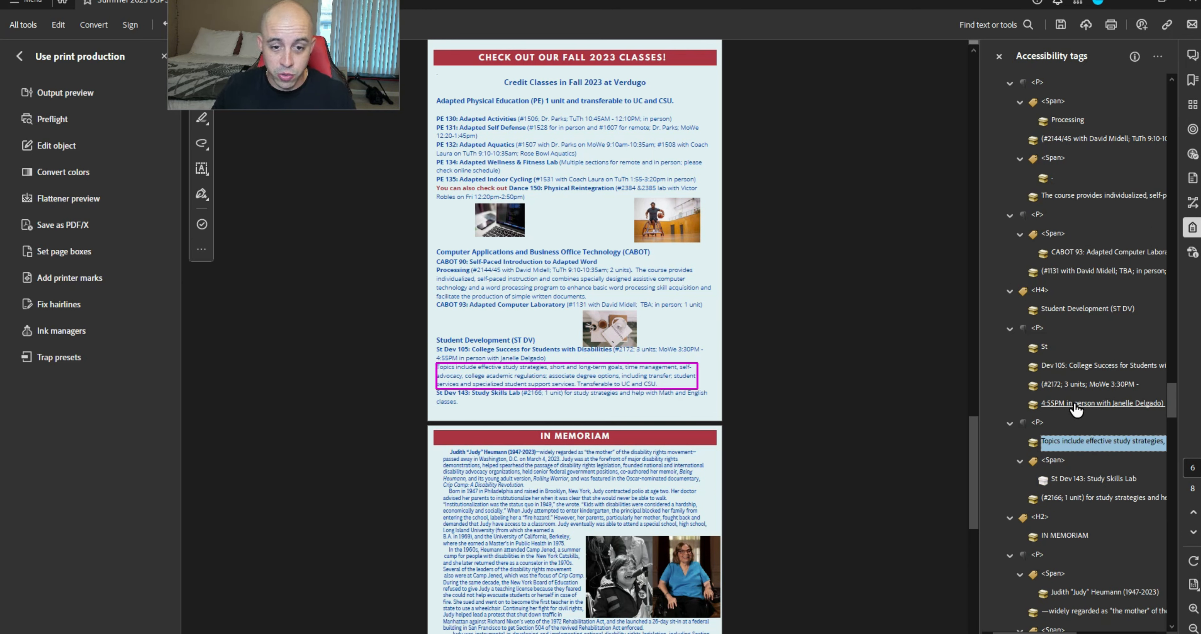
key("Down")
key("ctrl+v")
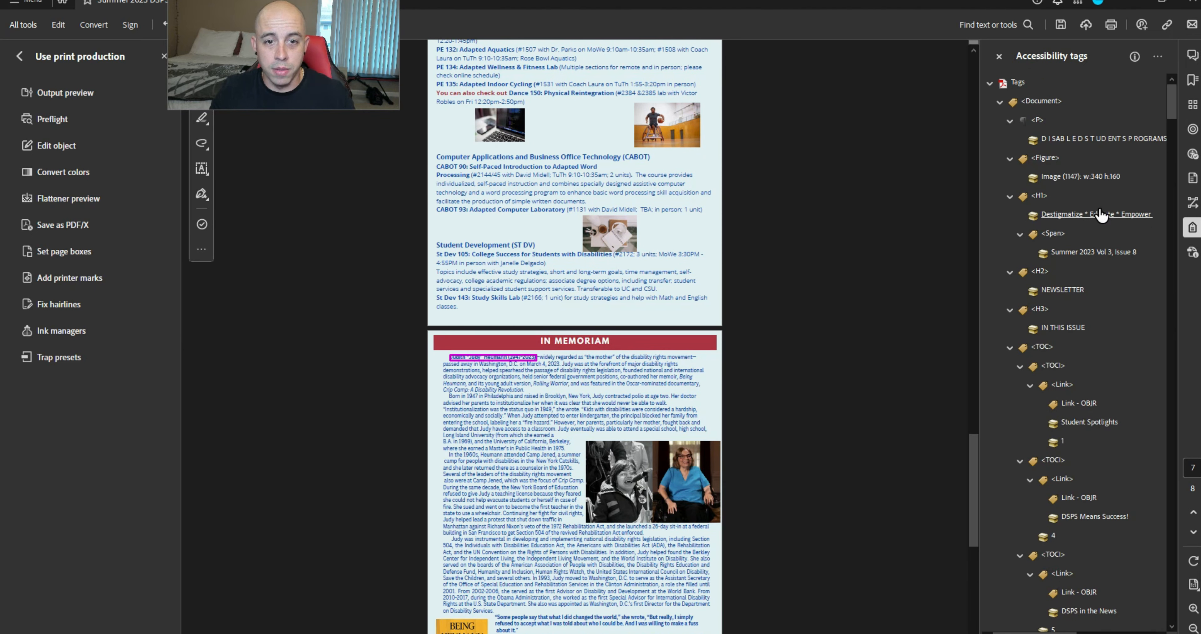
left_click(1045, 235)
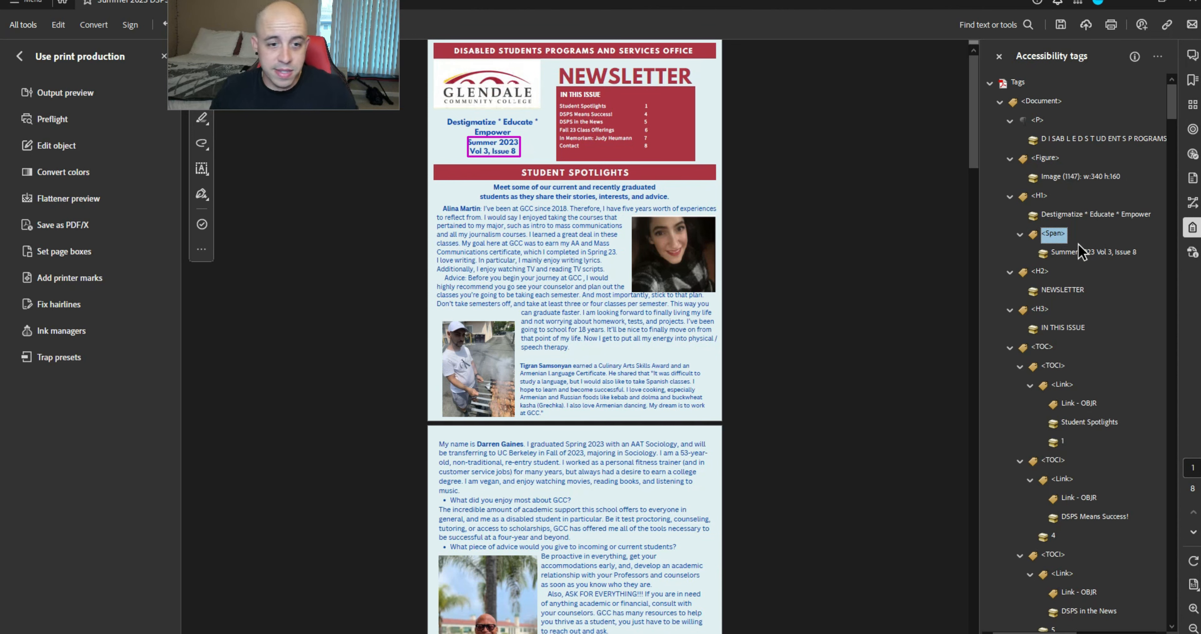
Close the old report, save the edited newsletter and load it into PAC 2021
key("alt+Tab")
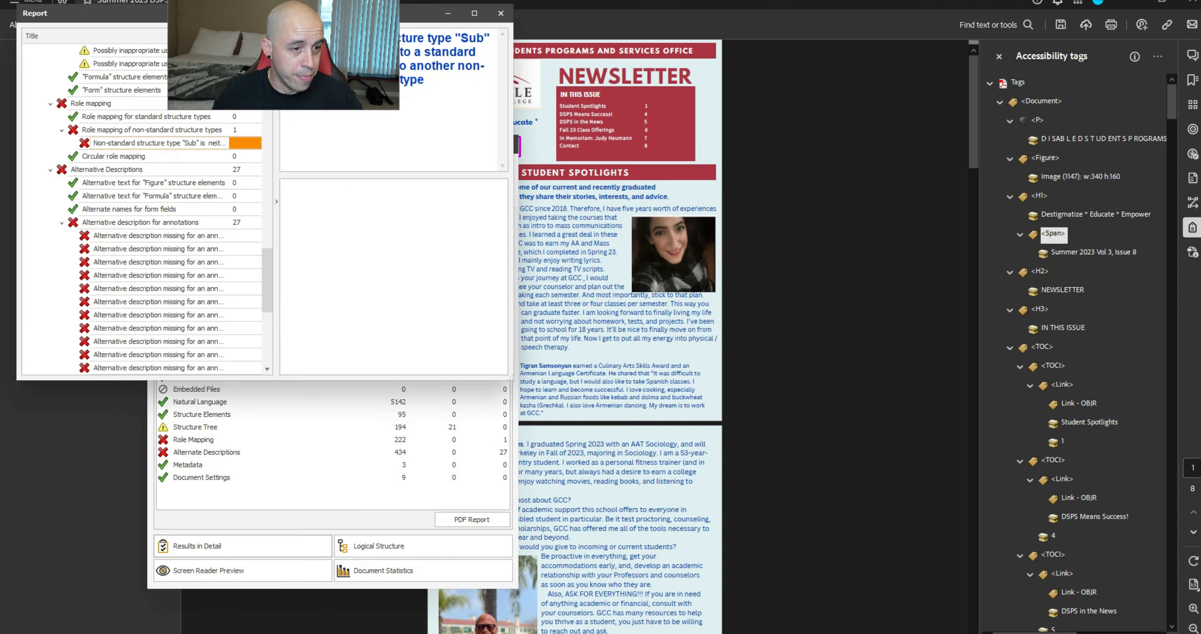
left_click(503, 13)
left_click(1065, 25)
left_click(1063, 23)
left_click_drag(446, 217, 355, 292)
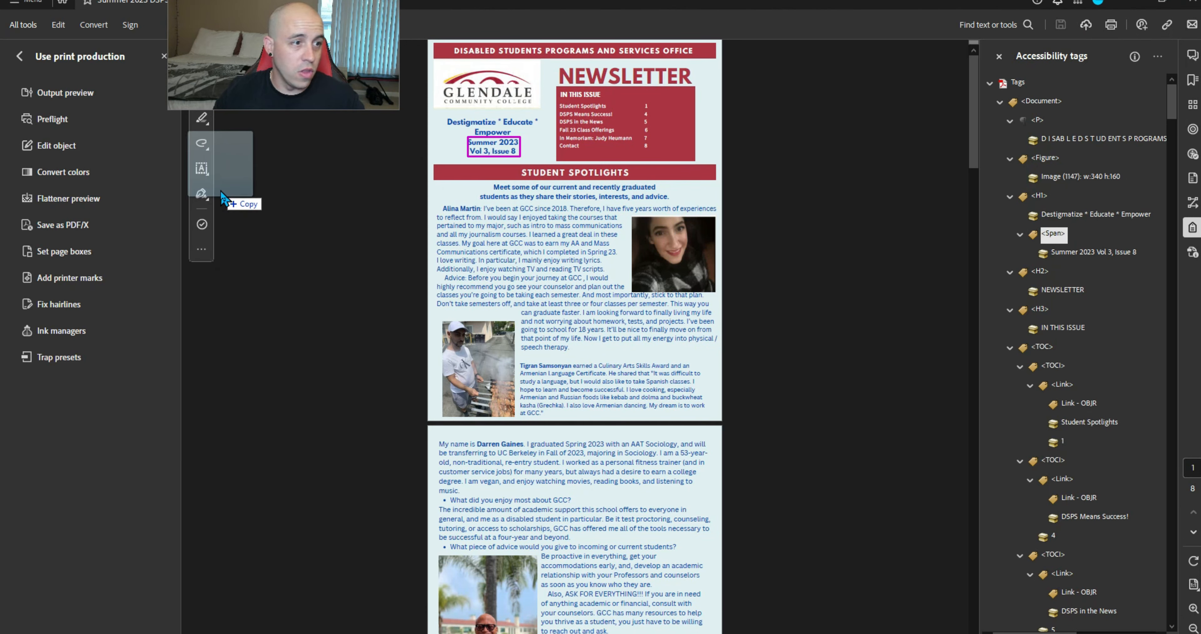
Open the detailed report and expand the 16 remaining Span structure element warnings
key("alt+Tab")
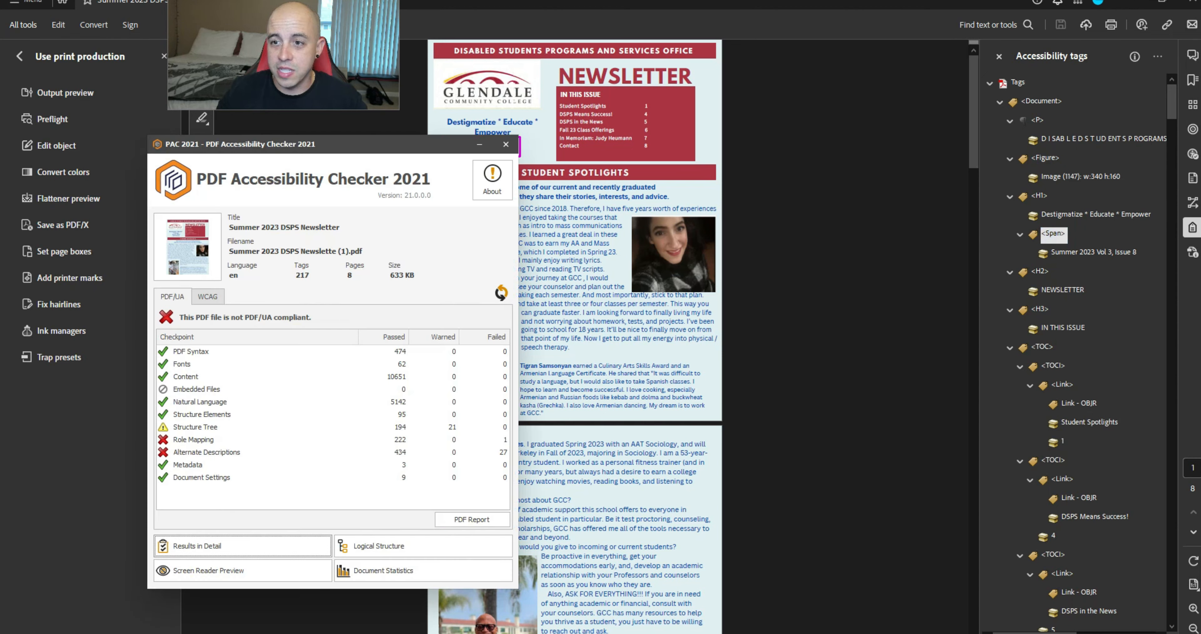
left_click(203, 425)
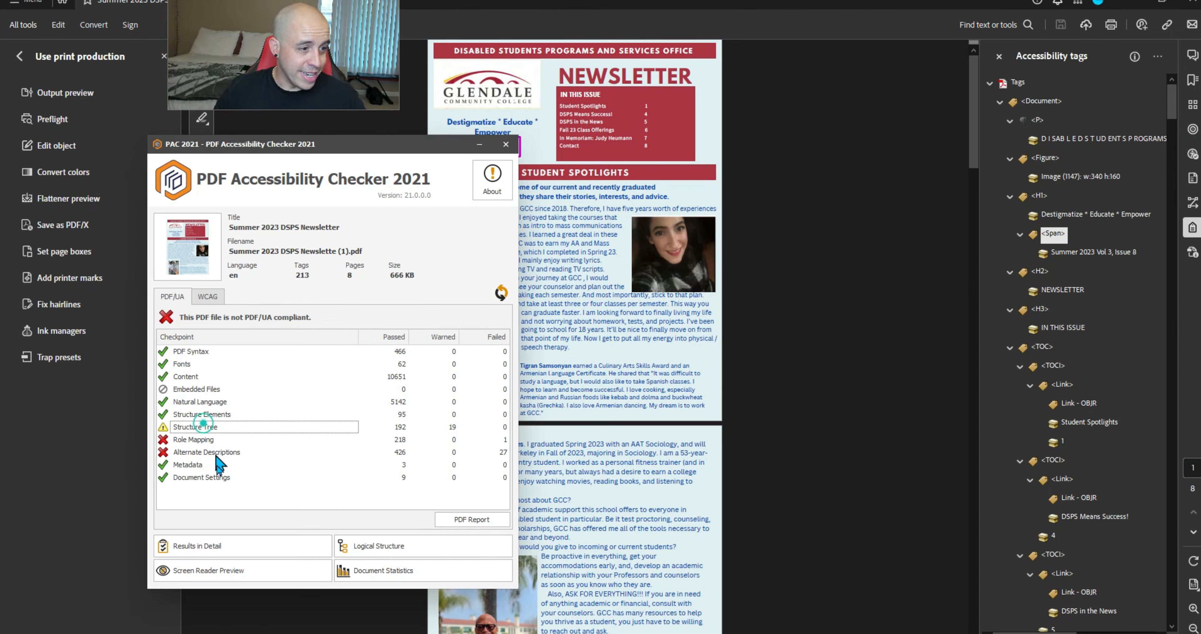
left_click(214, 547)
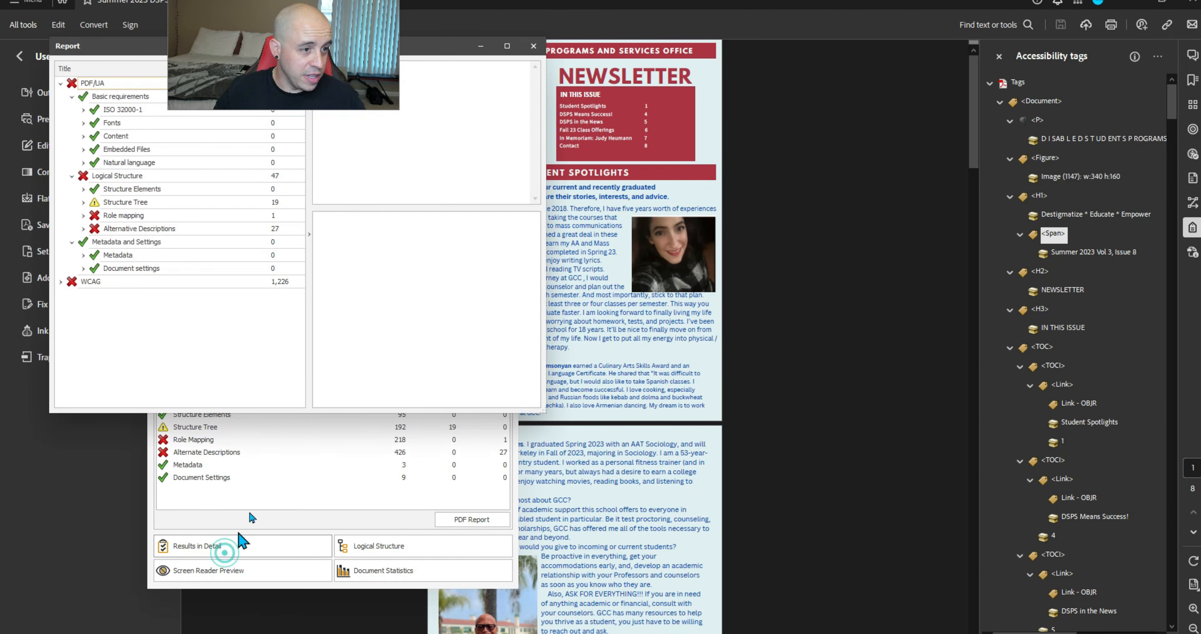
left_click(84, 203)
left_click(95, 96)
left_click(200, 374)
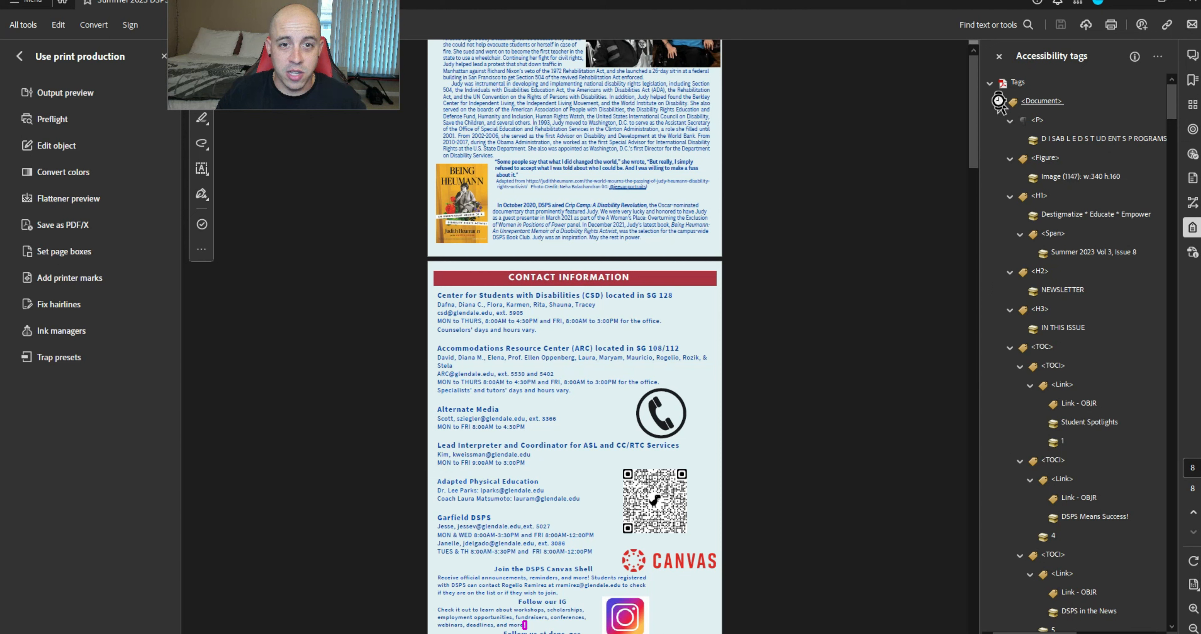
Expand the Center for Students with Disabilities contact paragraph's tags down to its first Span
left_click(1000, 102, "ctrl")
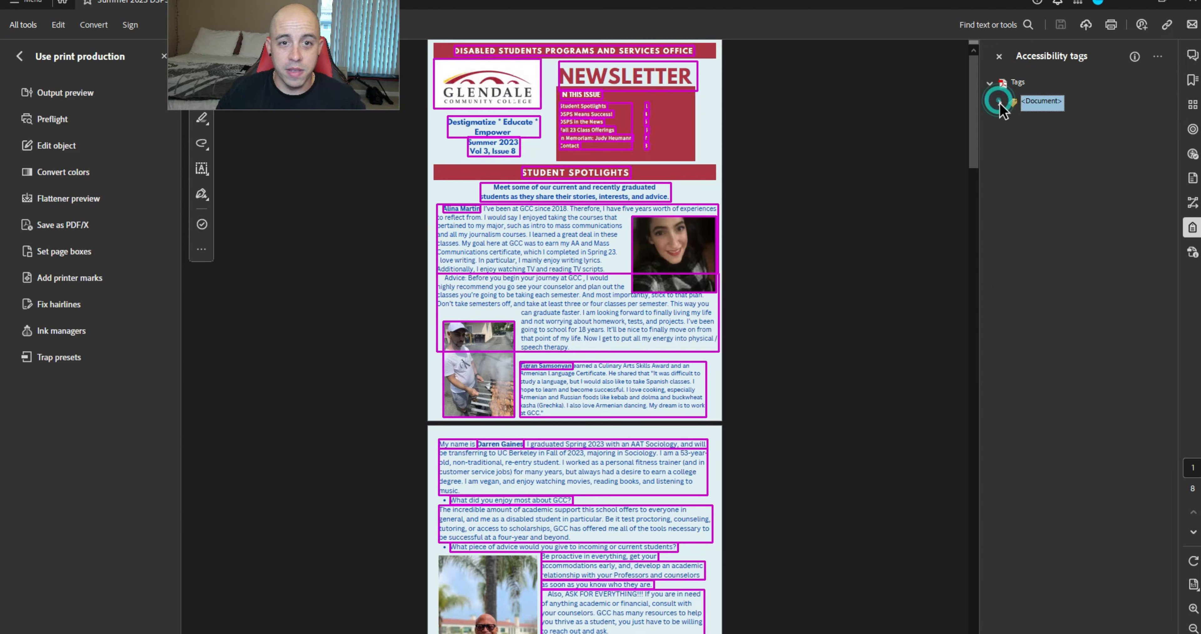
left_click(1000, 102)
scroll(1082, 214, "down", 15)
left_click(1039, 275)
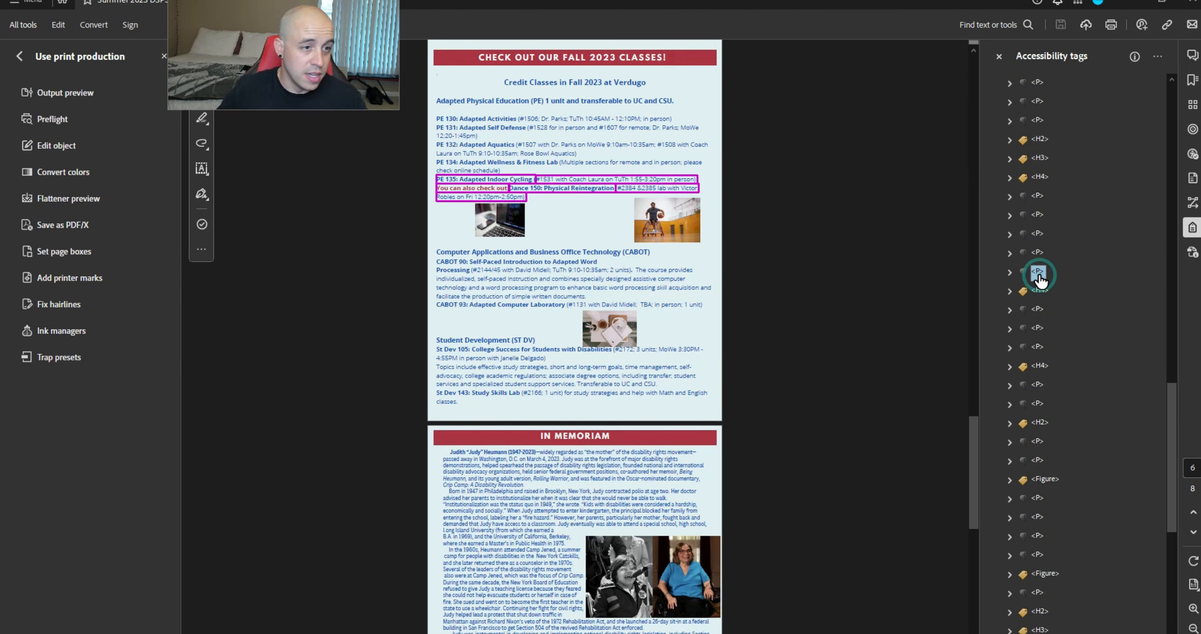
key("Down")
key("Down")
key("Down")
key("Down")
key("Down")
key("Down")
key("Down")
key("Down")
key("Down")
key("Down")
key("Down")
key("Down")
key("Down")
key("Down")
key("Down")
key("Down")
key("Down")
key("Down")
key("Down")
key("Down")
key("Up")
key("Up")
key("Up")
key("Up")
key("Up")
key("Up")
key("Up")
key("Up")
key("Up")
key("Up")
key("Up")
key("Up")
key("Up")
key("Up")
key("Up")
key("Up")
key("Up")
key("Up")
key("Up")
key("Up")
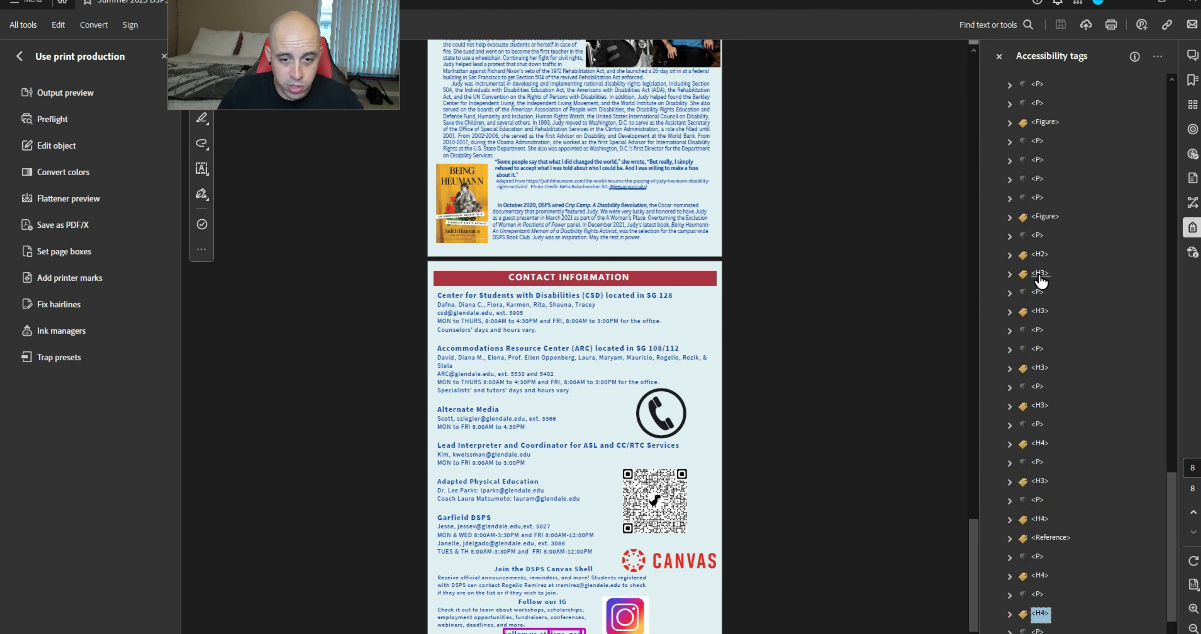
key("Down")
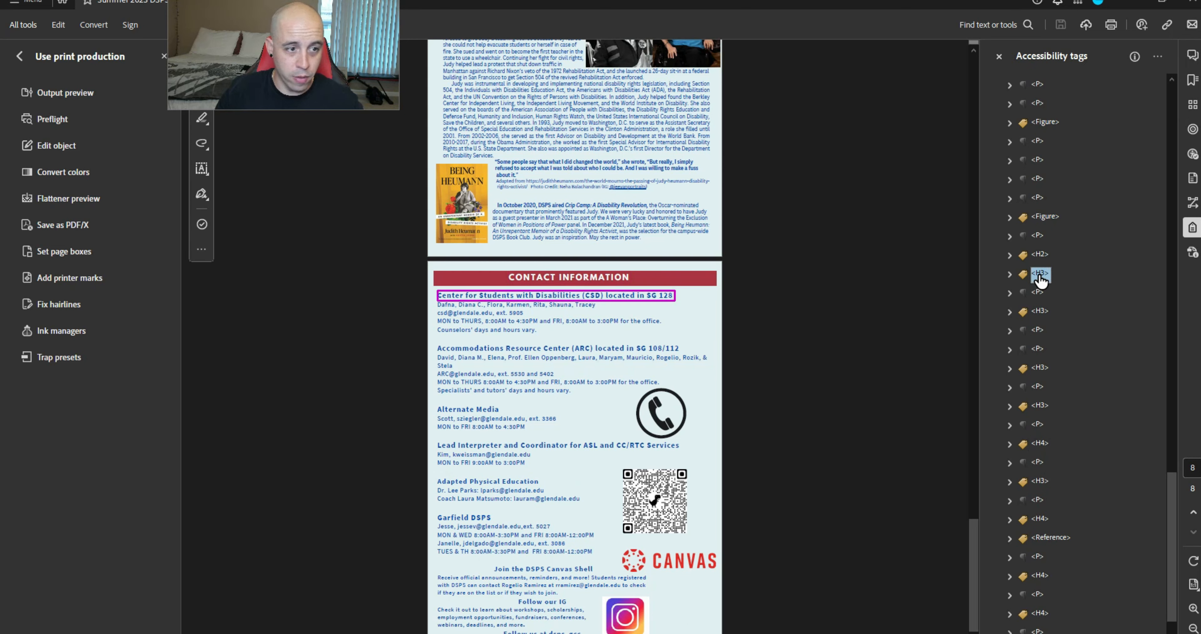
key("Up")
key("Right")
key("Down")
key("Down")
key("Right")
key("Down")
key("Down")
Move the first staff name out of its nested Span with cut and paste
key("Right")
key("Down")
key("Down")
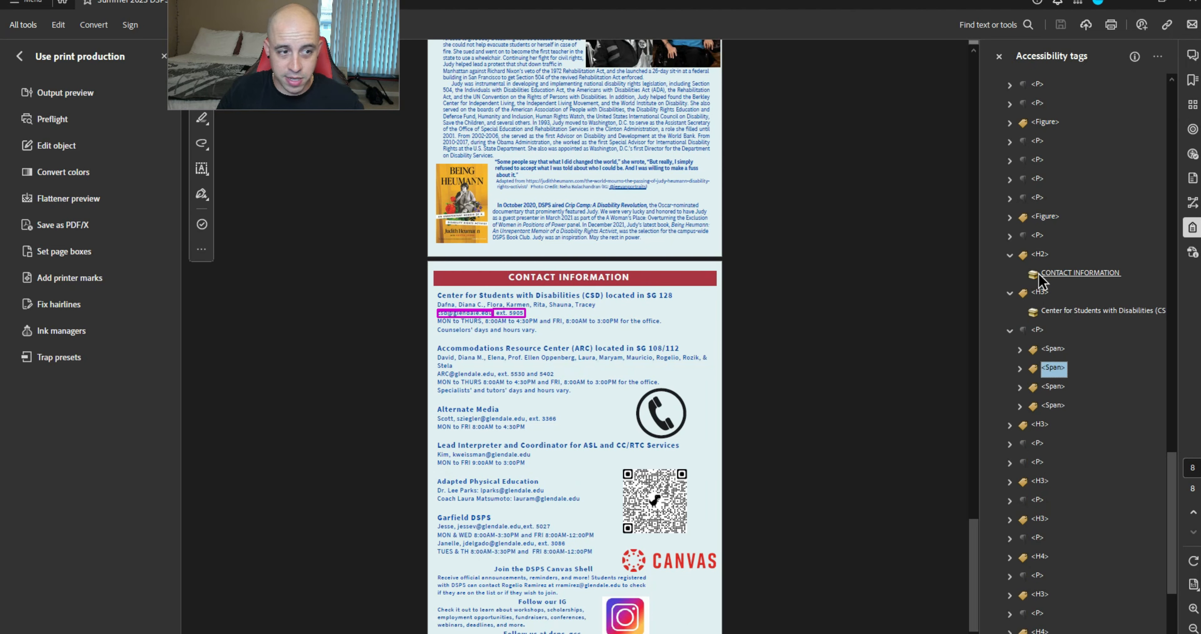
key("Up")
key("Right")
key("Down")
key("Down")
key("Down")
key("Down")
key("Right")
key("Up")
key("Up")
key("Up")
key("ctrl+x")
key("Up")
key("ctrl+v")
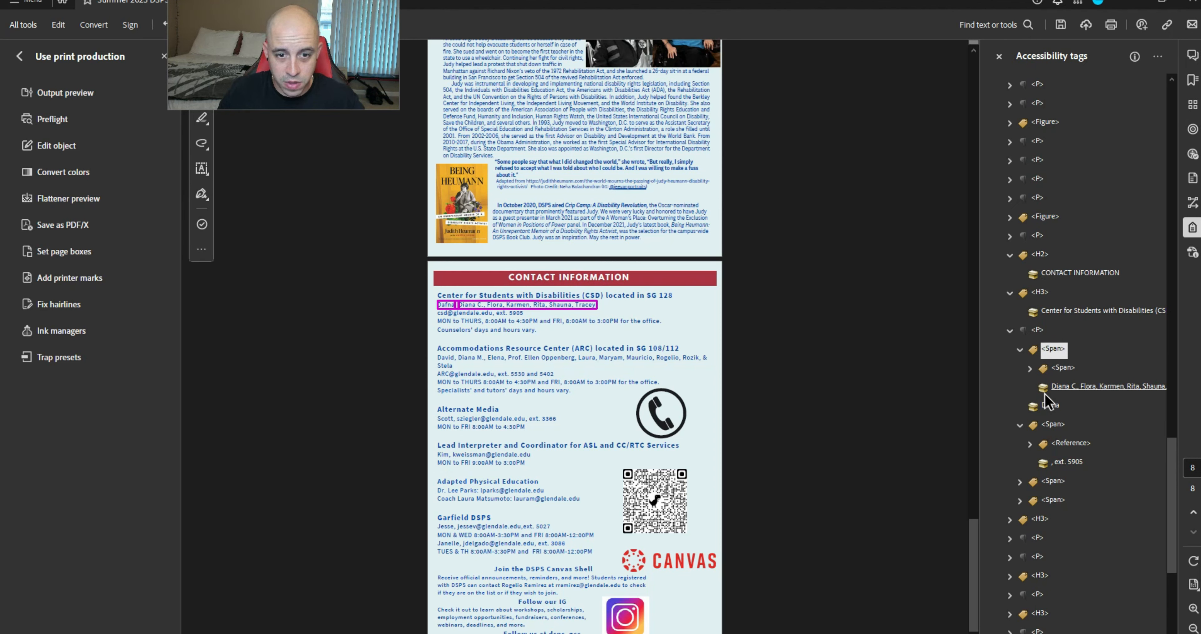
Move the staff names list and comma out of their Spans, then delete the emptied outer Span
left_click(1070, 385)
key("ctrl+x")
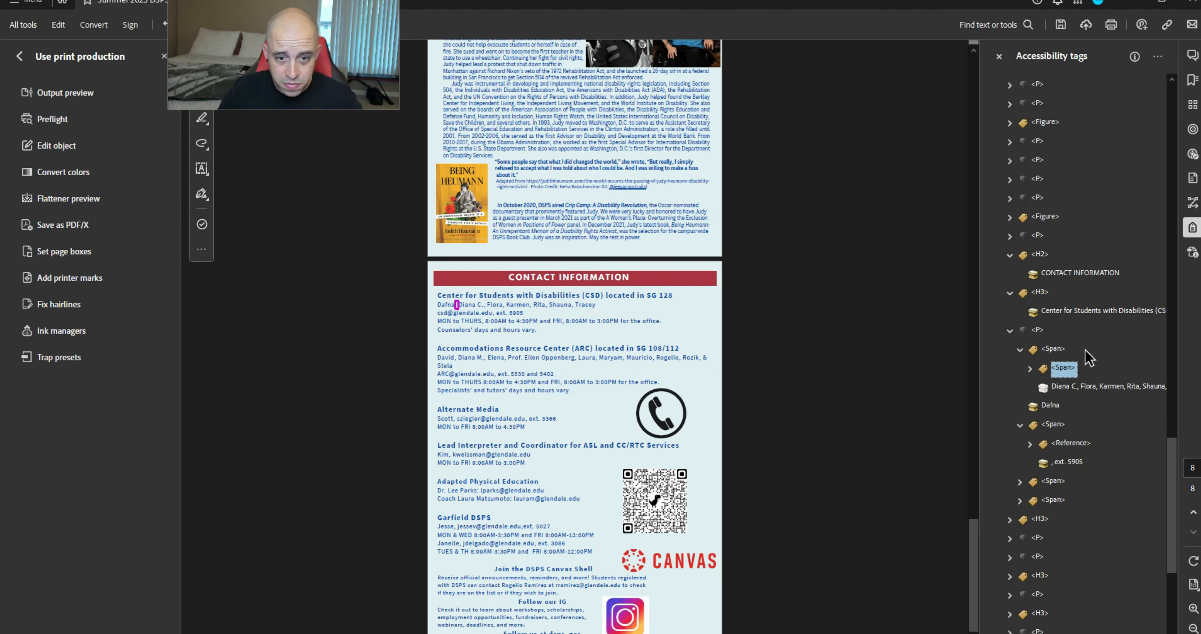
key("Up")
key("ctrl+v")
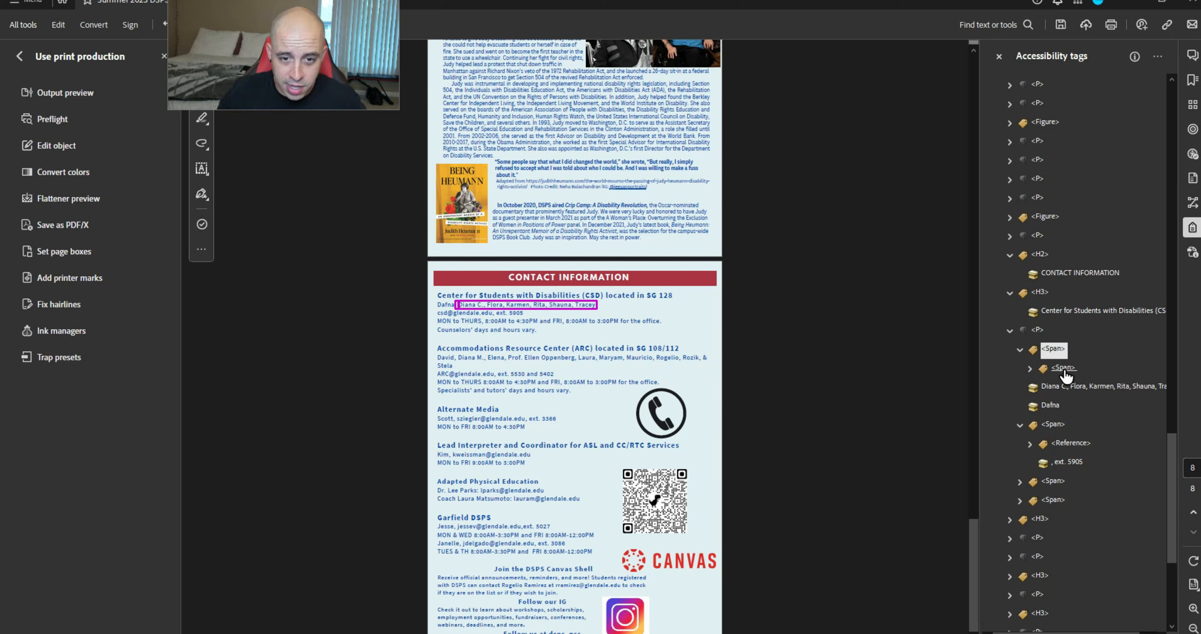
key("Down")
key("Down")
key("Up")
key("Right")
key("Down")
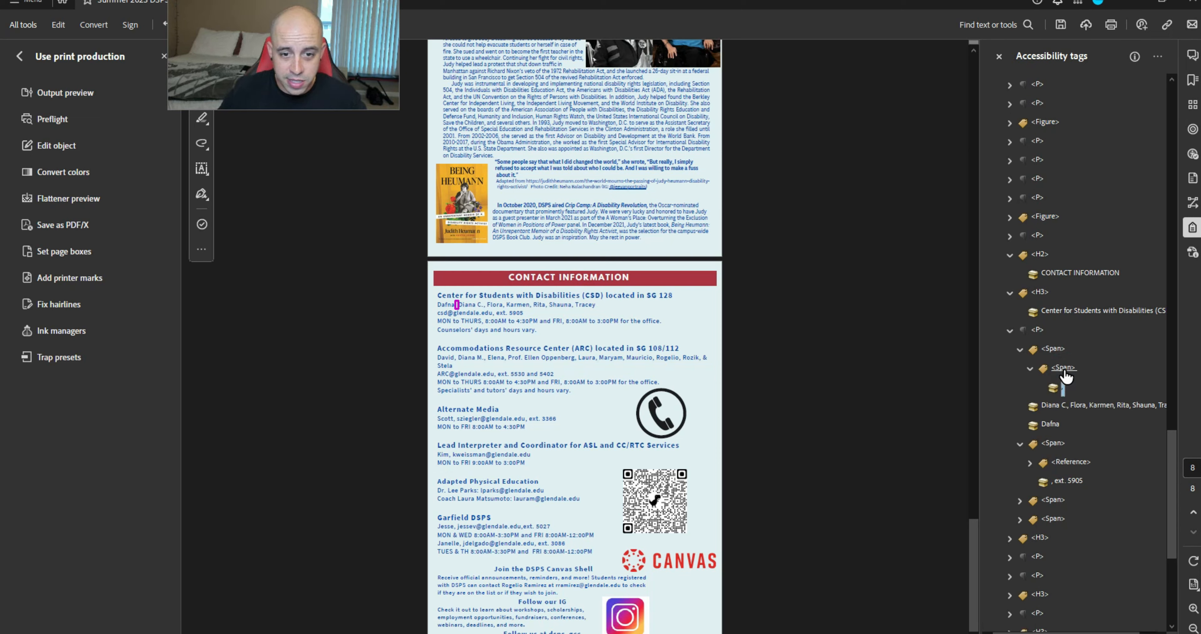
key("ctrl+x")
key("Down")
key("ctrl+v")
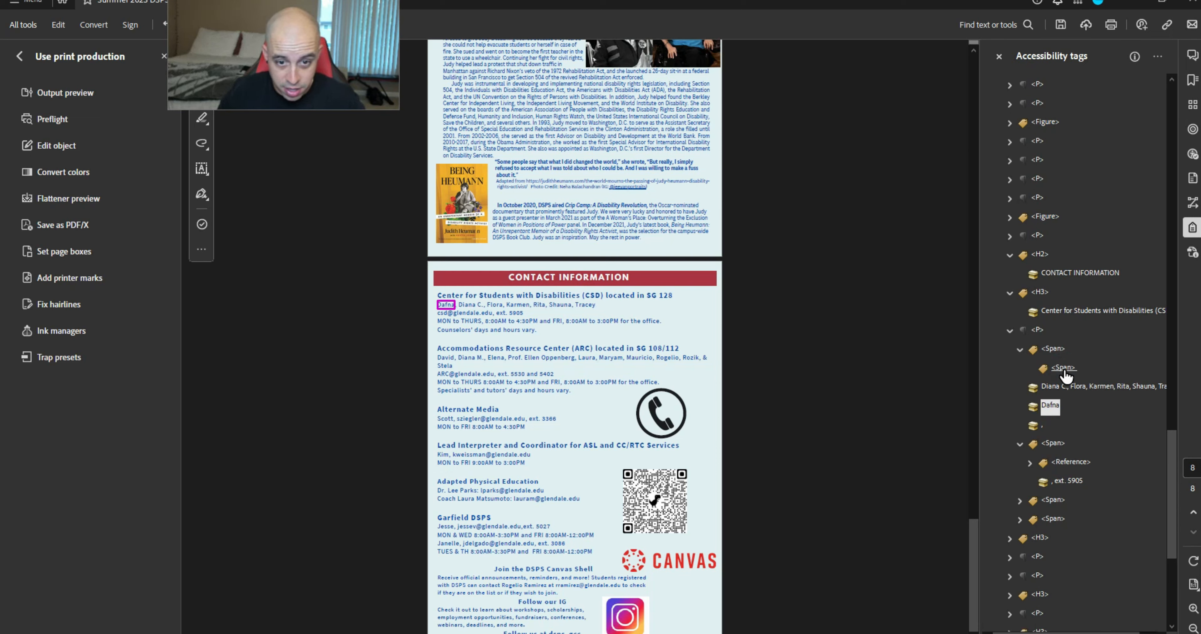
left_click(1057, 353)
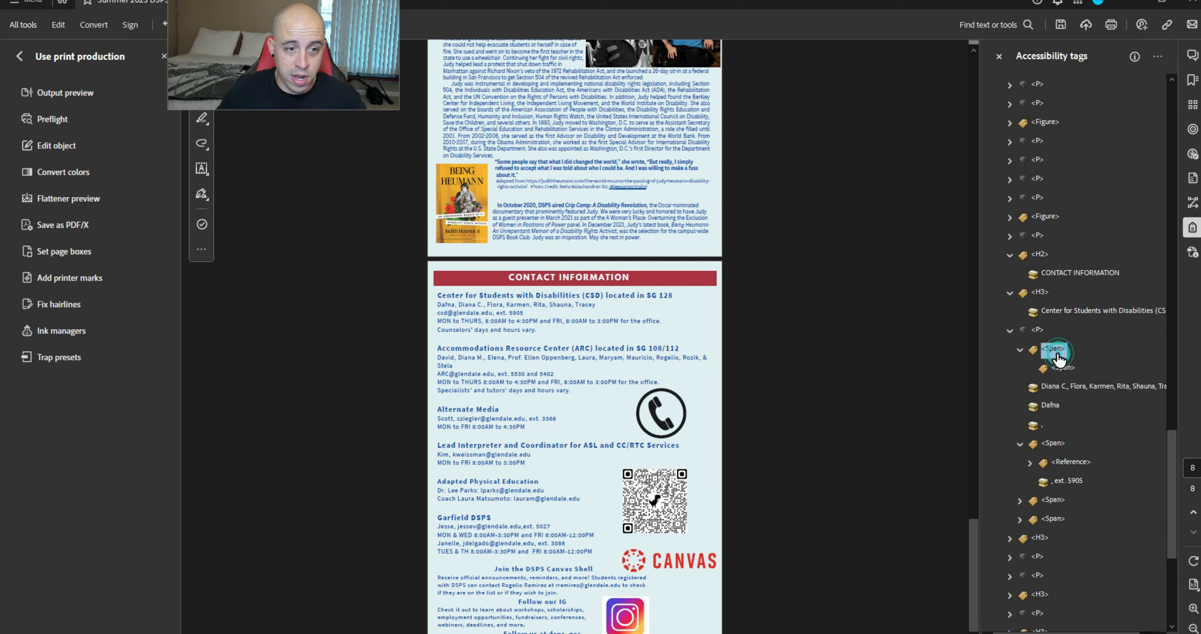
key("Delete")
Move the e-mail Reference and extension rows out of their Span and delete the empty Span
key("Down")
key("Up")
key("Right")
key("Down")
key("Down")
key("Down")
key("Down")
key("Down")
key("Down")
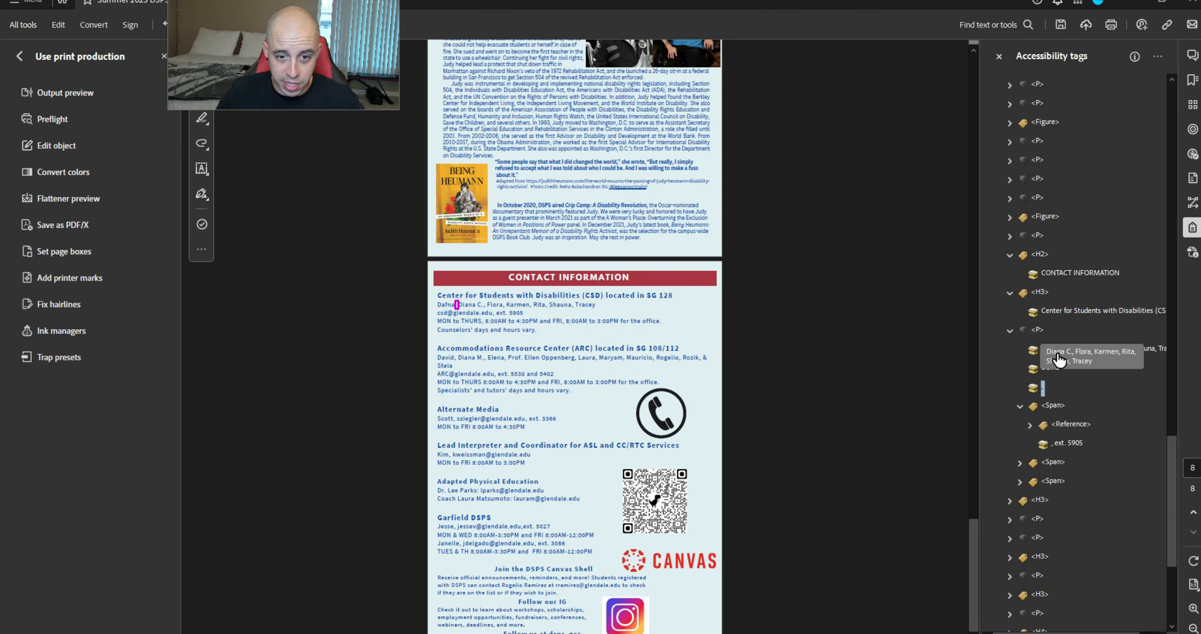
key("Up")
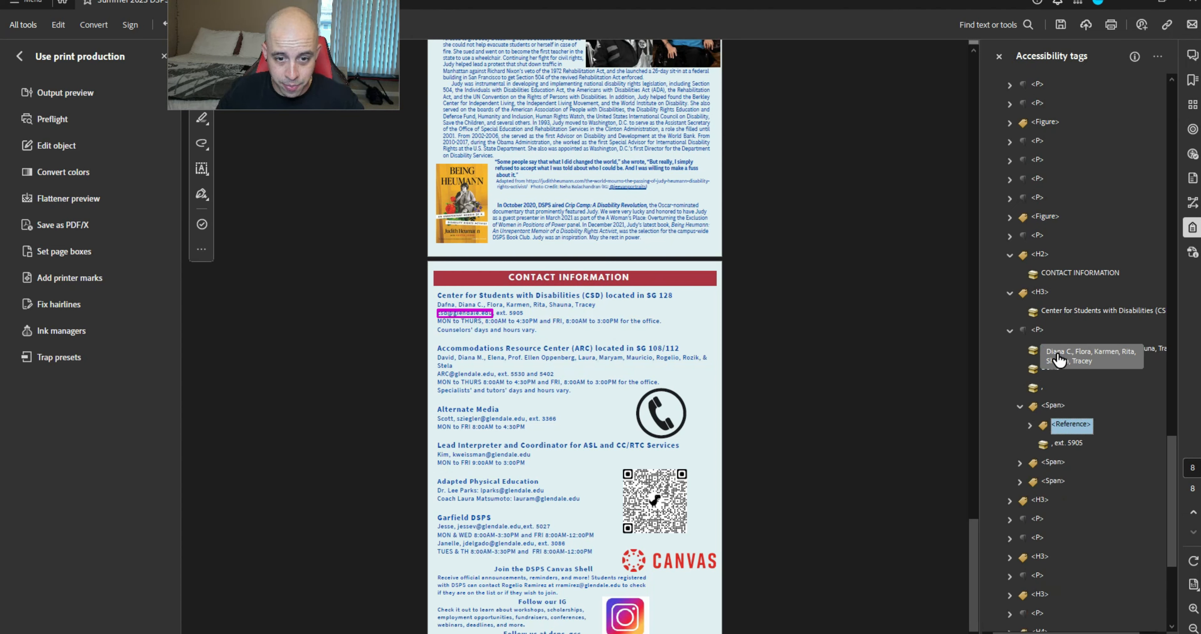
key("shift+Down")
key("ctrl+x")
key("Up")
key("Up")
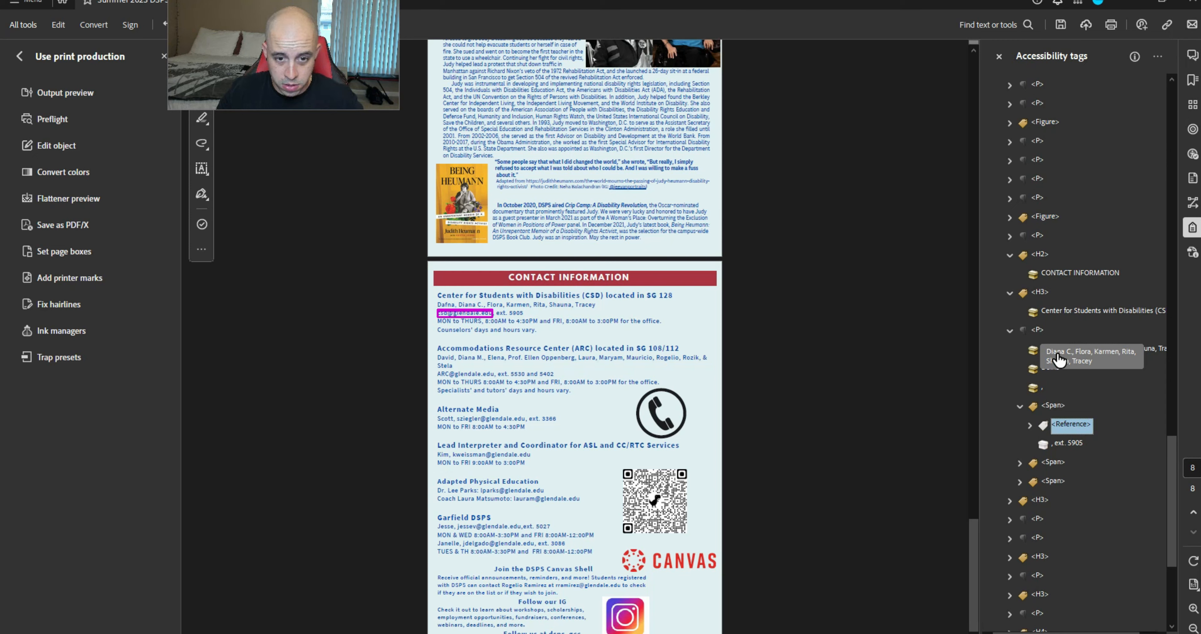
key("ctrl+v")
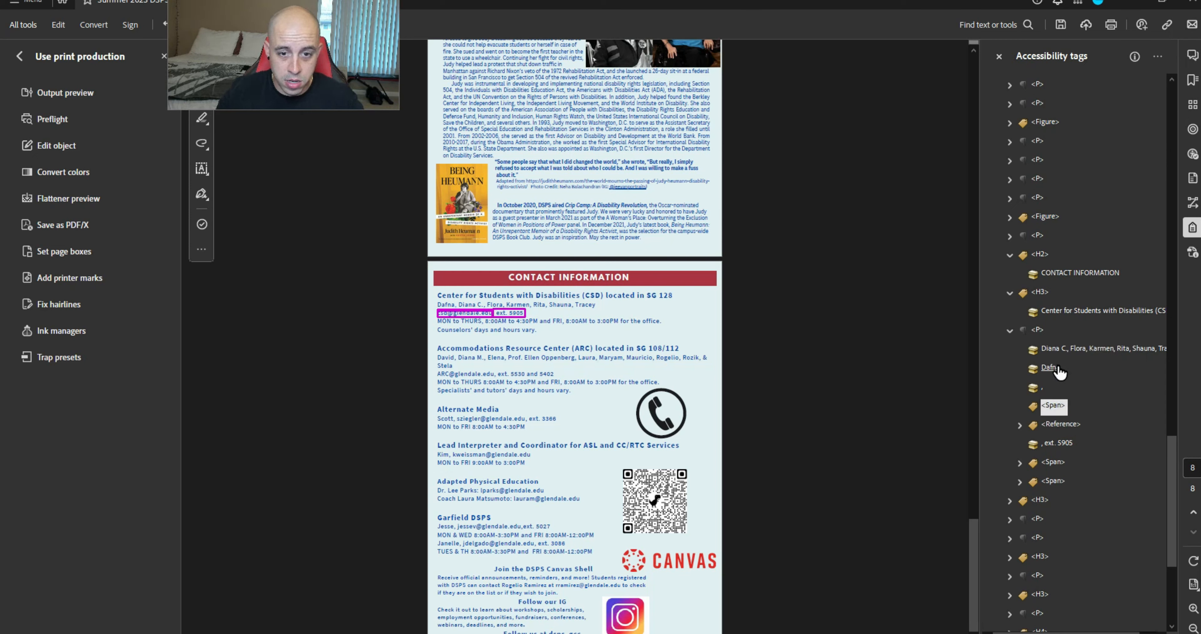
left_click(1057, 404)
key("Delete")
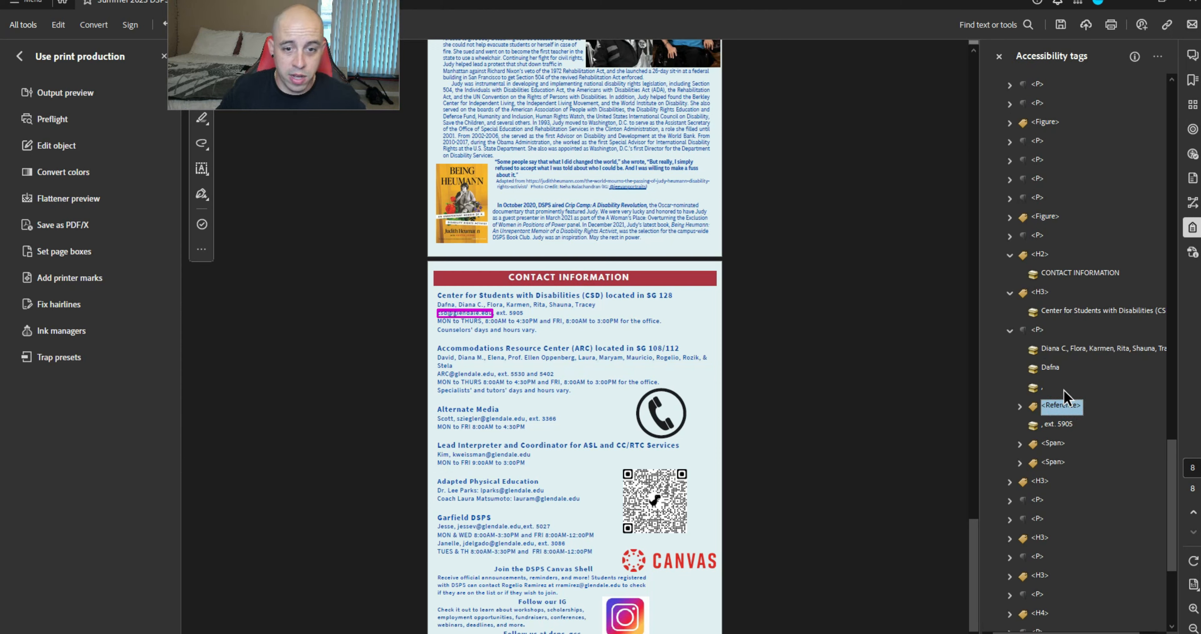
Move the MON to THURS hours and the counselors' note out of their Spans, deleting the emptied Span
key("Down")
key("Down")
key("Right")
key("Down")
key("ctrl+x")
key("Up")
key("ctrl+v")
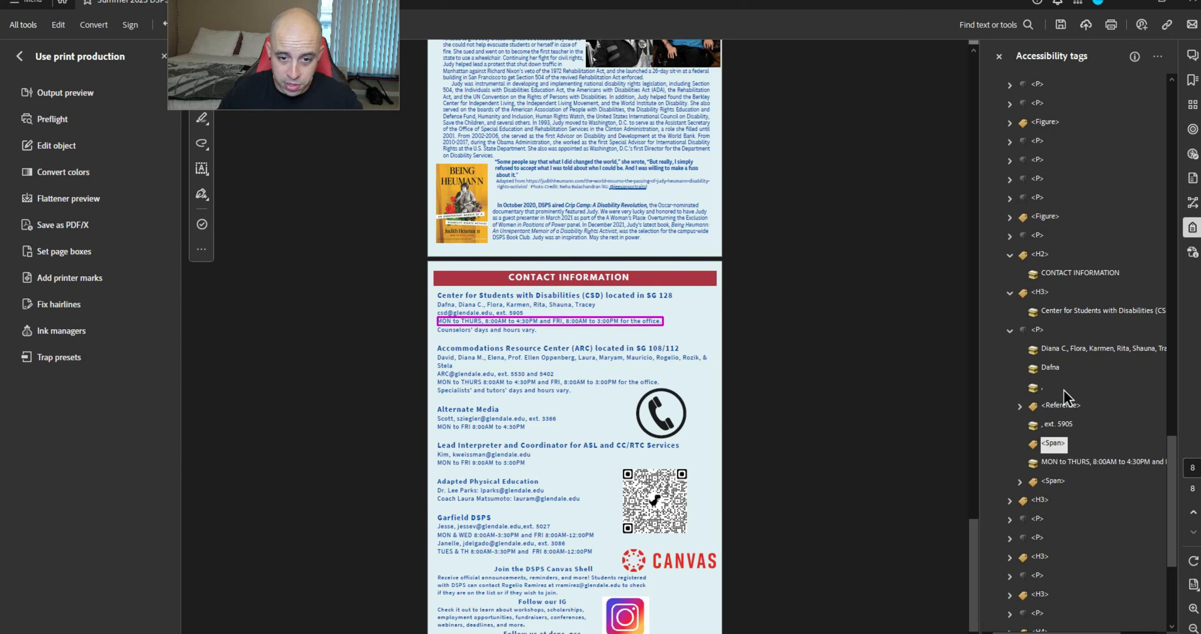
left_click(1054, 481)
key("Right")
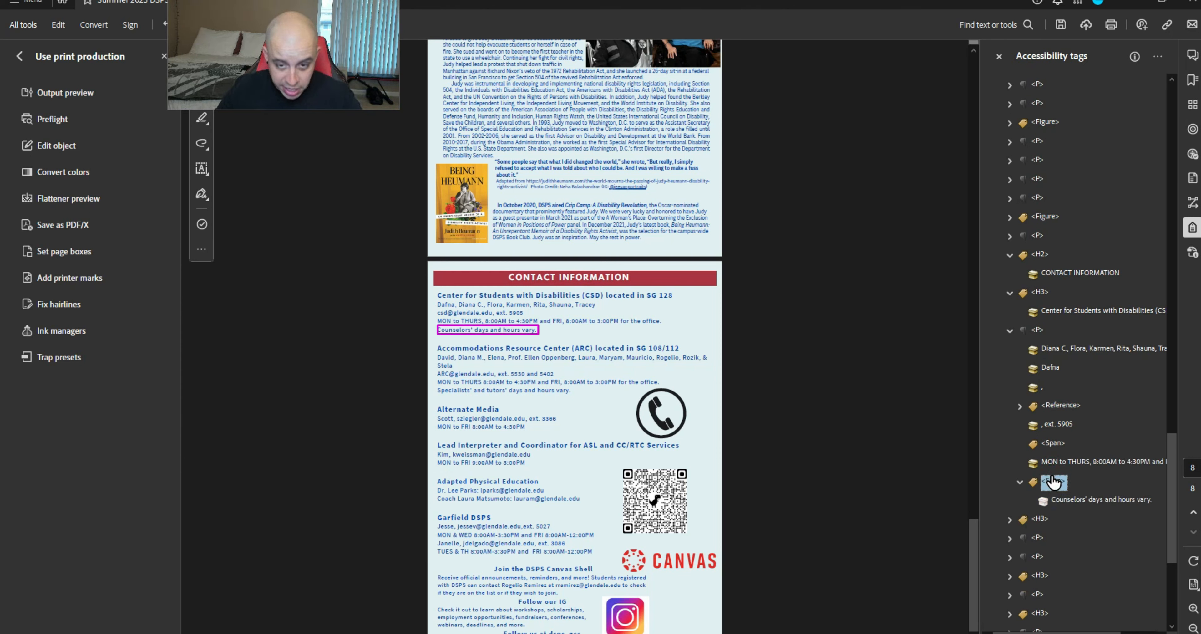
key("ctrl+v")
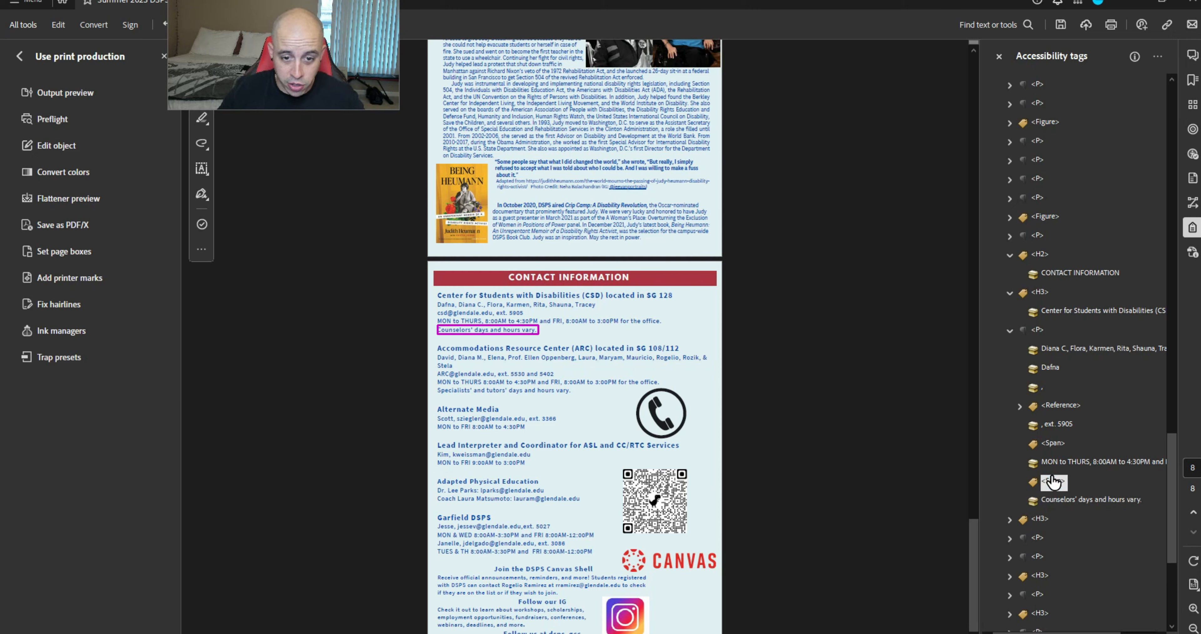
key("Delete")
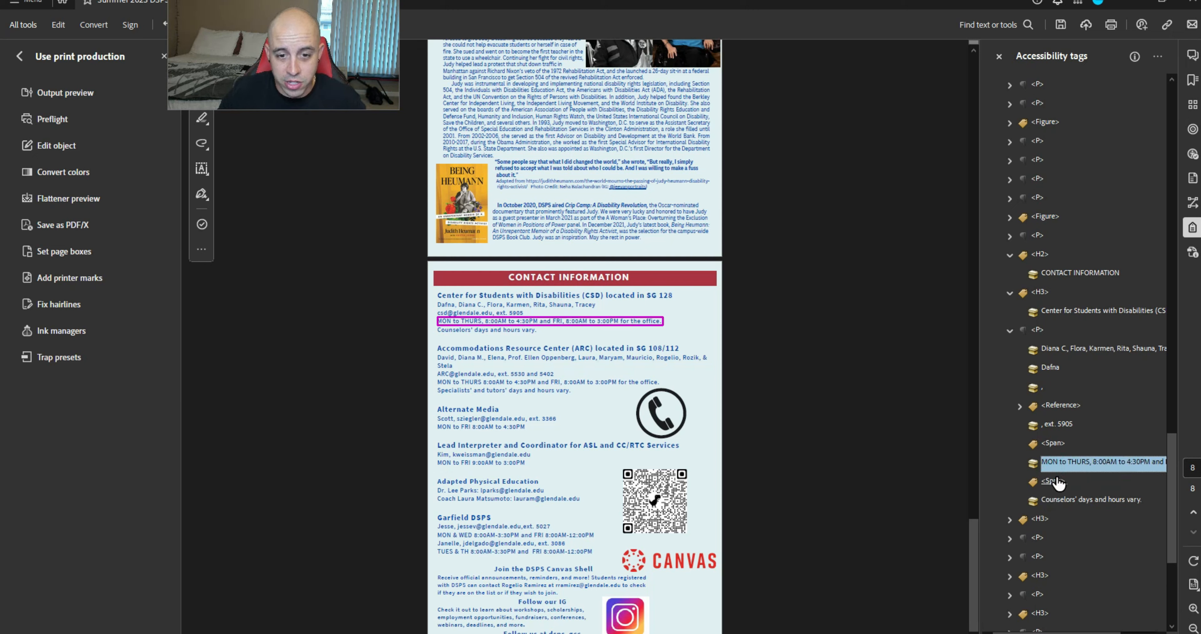
Collapse the finished paragraph and expand the Accommodations Resource Center staff names paragraph
left_click(1058, 482)
key("Up")
key("Left")
key("Left")
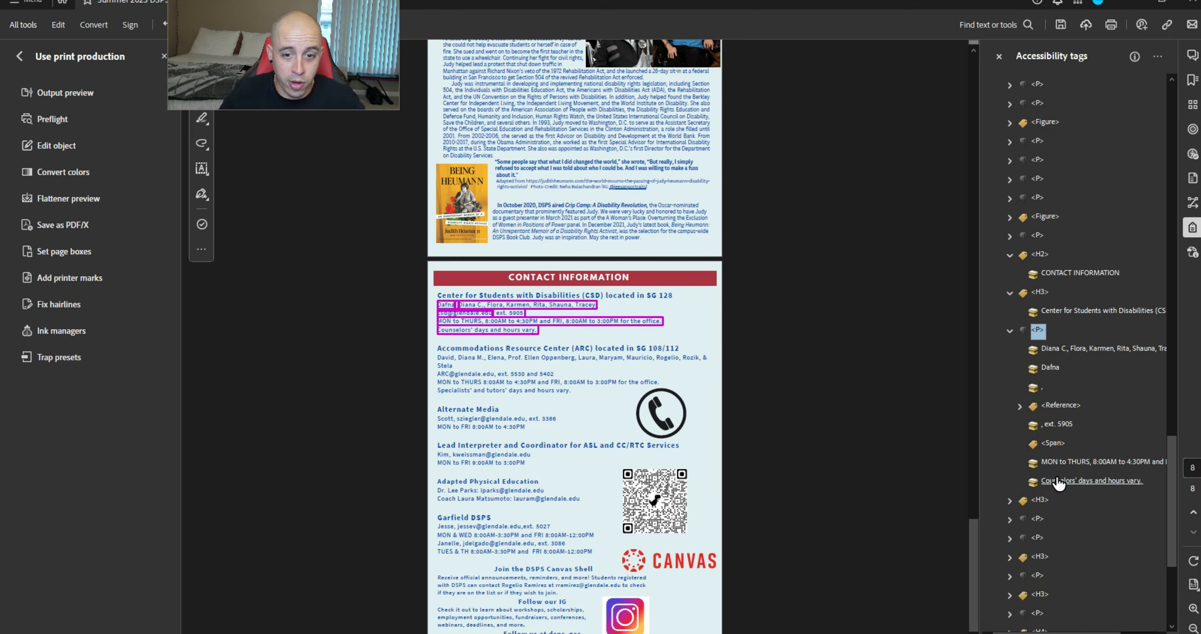
key("Down")
key("Right")
key("Down")
key("Down")
key("Right")
key("Down")
key("Down")
key("Right")
key("Down")
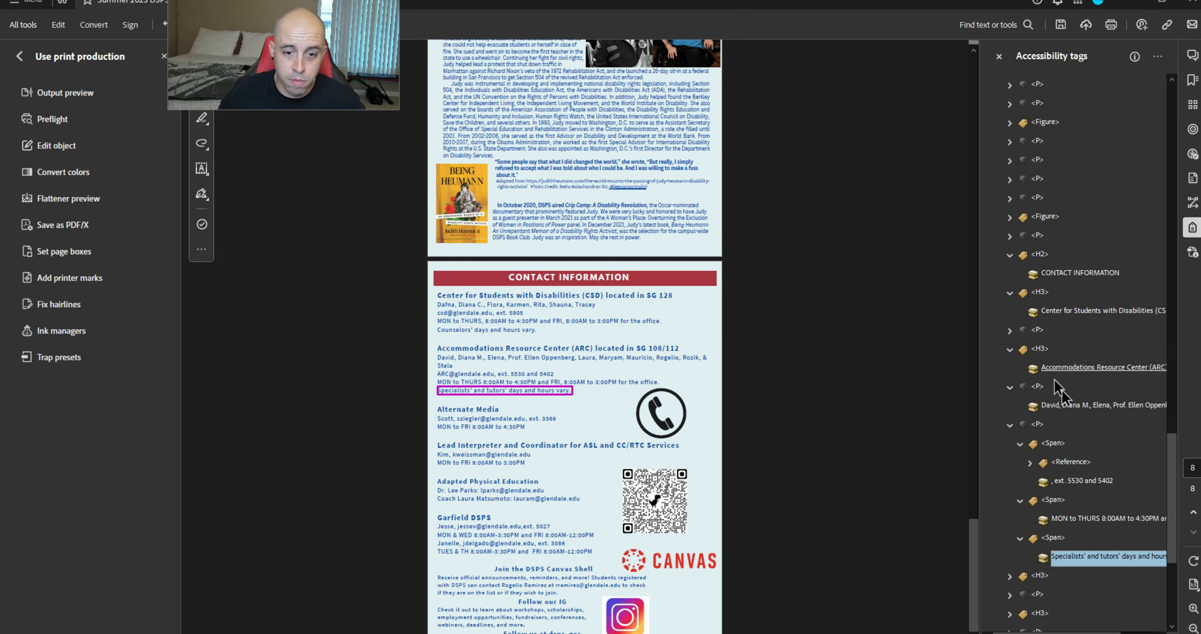
In the Accommodations Resource Center paragraph, paste the Reference and extension rows out and delete three empty Spans
left_click(1089, 518, "ctrl")
left_click(1082, 480, "ctrl")
left_click(1071, 461, "ctrl")
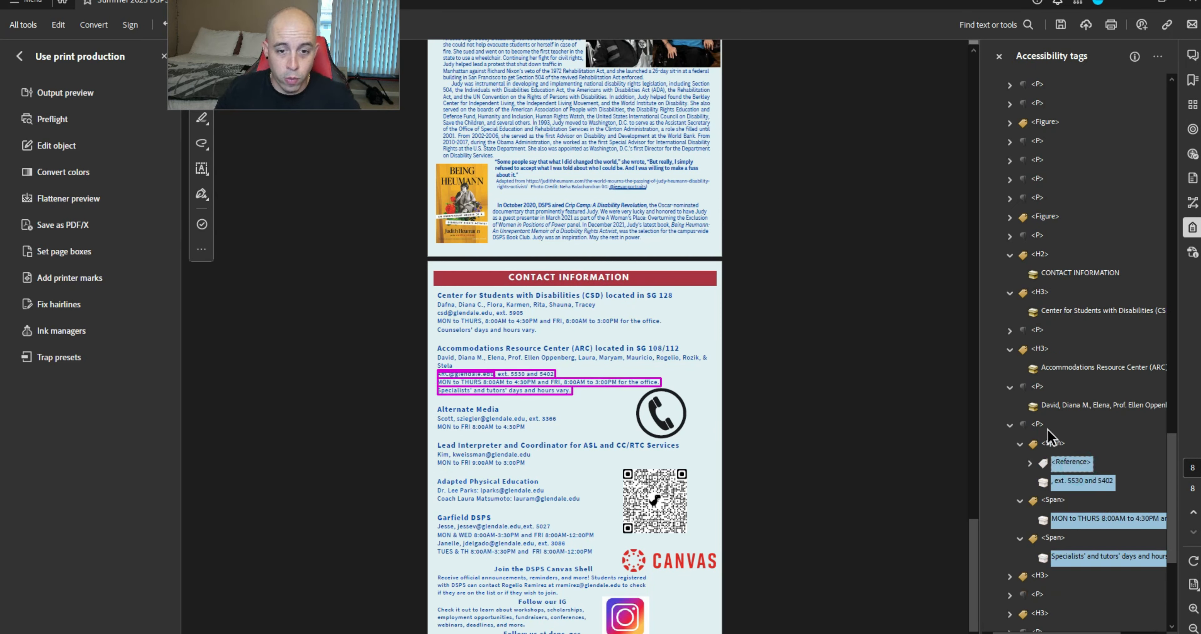
left_click(1052, 443)
key("ctrl+v")
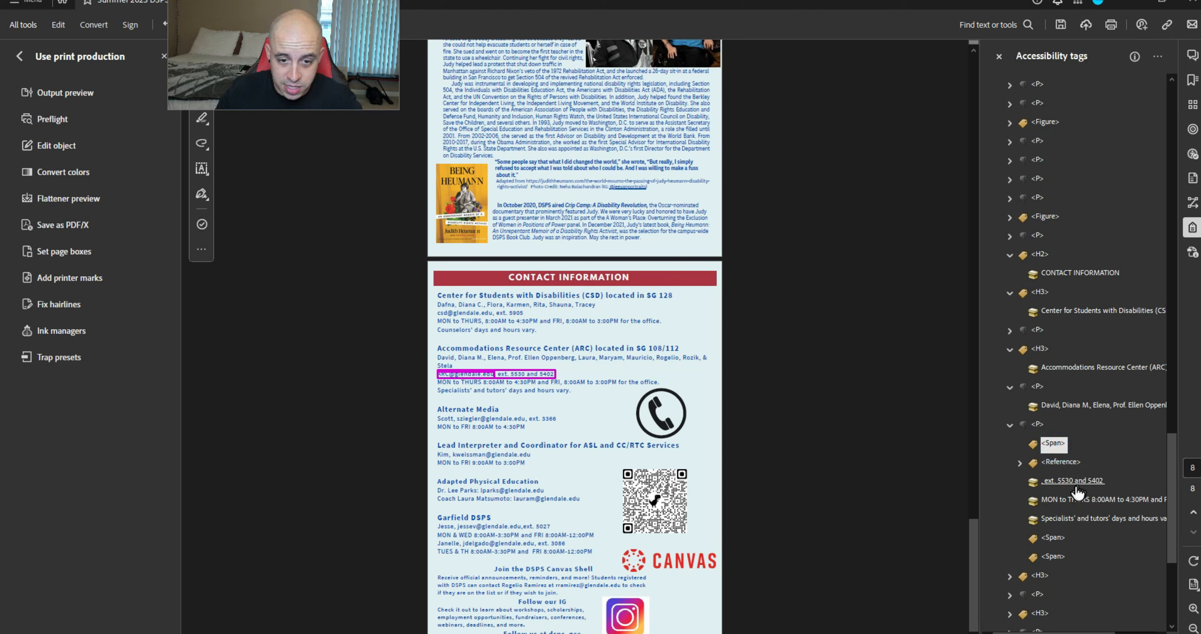
left_click(1057, 556, "ctrl")
left_click(1060, 540, "ctrl")
key("Delete")
key("Right")
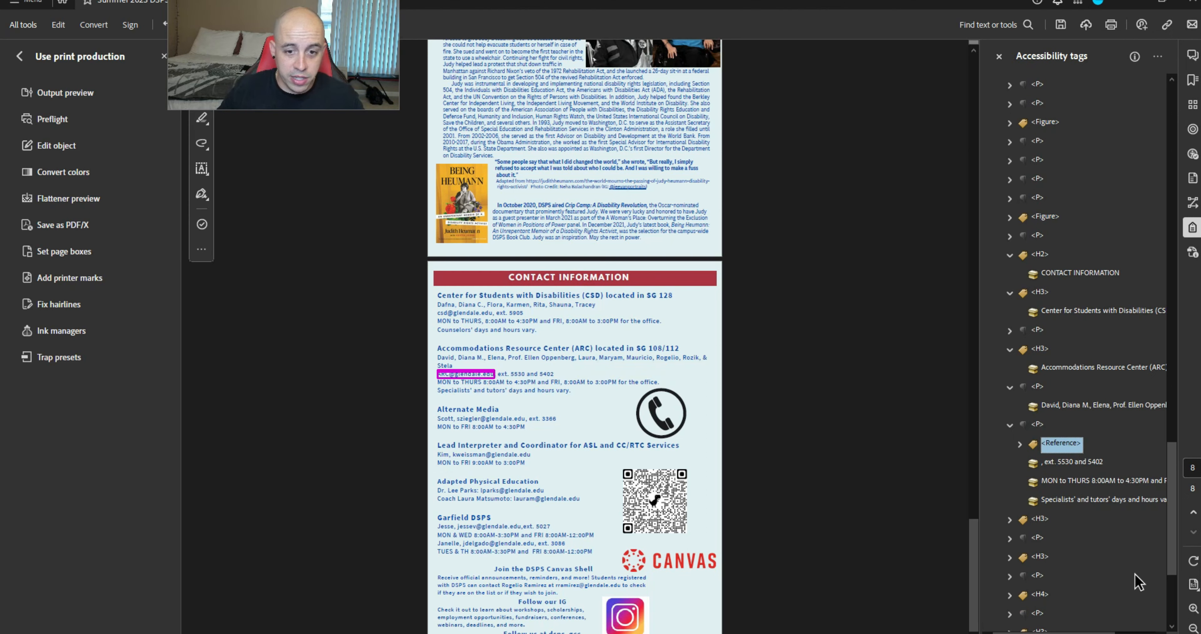
key("Left")
key("Left")
Move the Alternate Media name, e-mail Reference and extension rows out of their Span and delete it
key("Down")
key("Down")
key("Right")
key("Right")
key("Right")
key("Right")
key("Down")
key("Down")
key("Up")
key("Right")
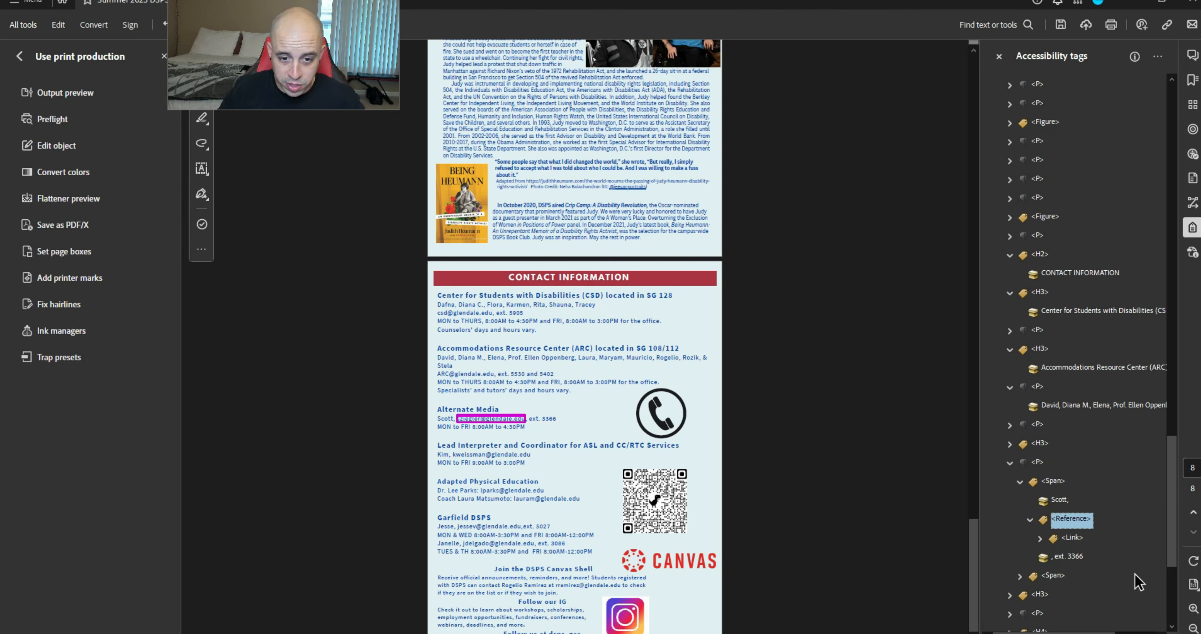
key("Left")
left_click(1064, 539, "ctrl")
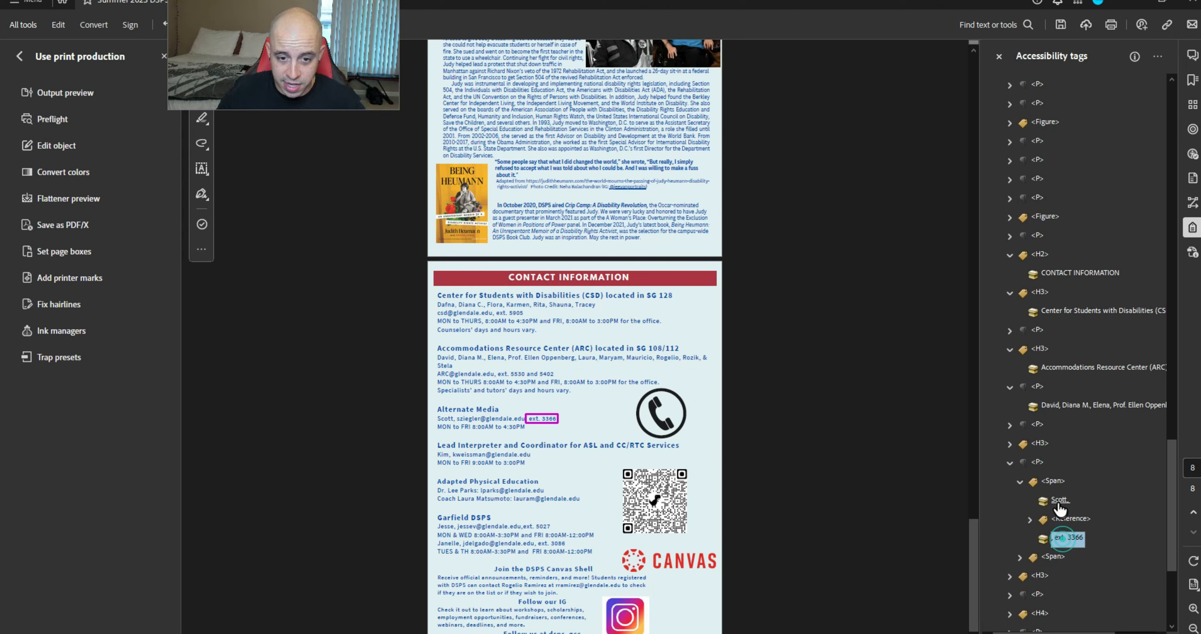
left_click(1059, 500, "ctrl")
left_click(1057, 485)
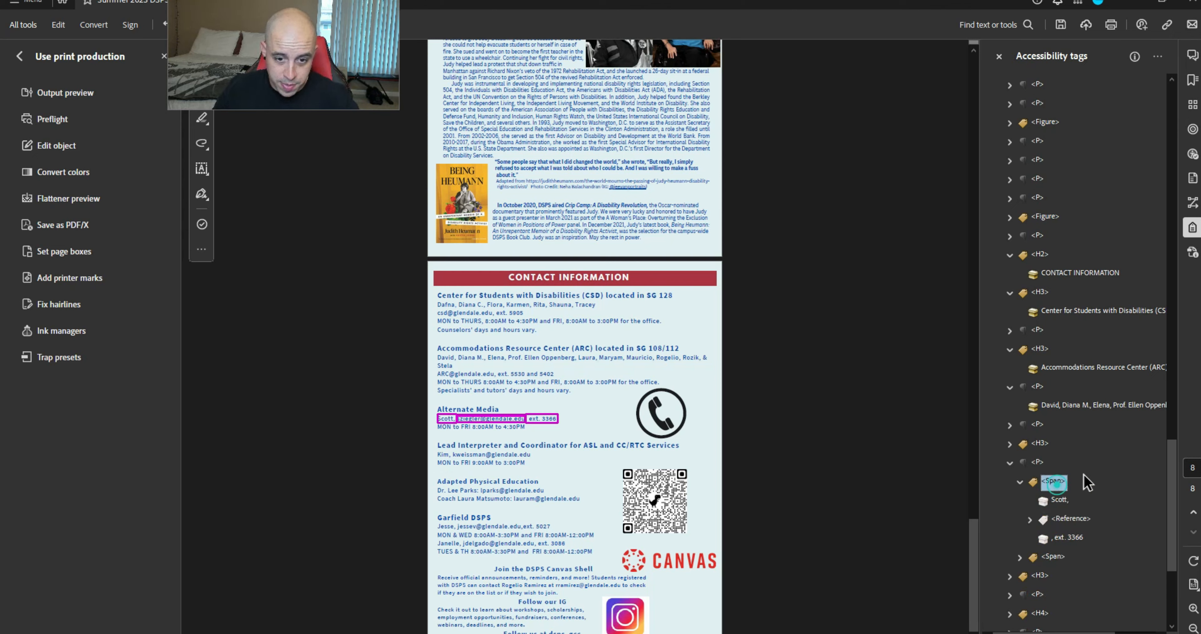
key("ctrl+v")
key("Delete")
key("Down")
key("Down")
key("Down")
key("Right")
key("Right")
Move the Alternate Media MON to FRI hours out of their Span and delete the empty Span
key("ctrl+x")
key("Up")
key("Up")
key("ctrl+v")
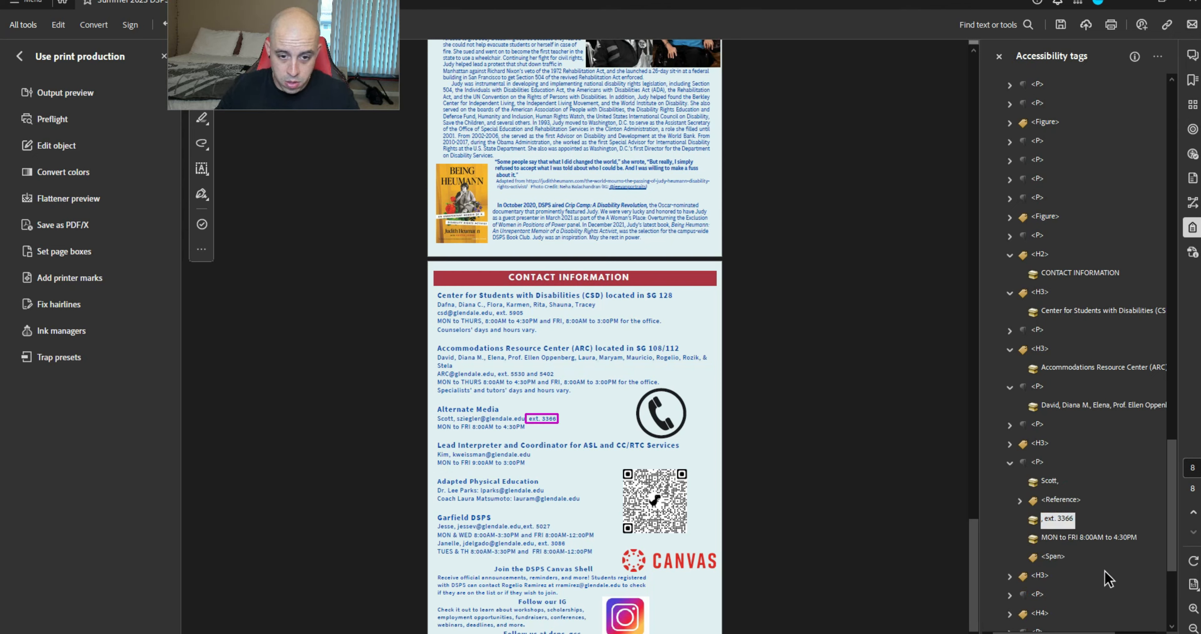
left_click(1067, 557)
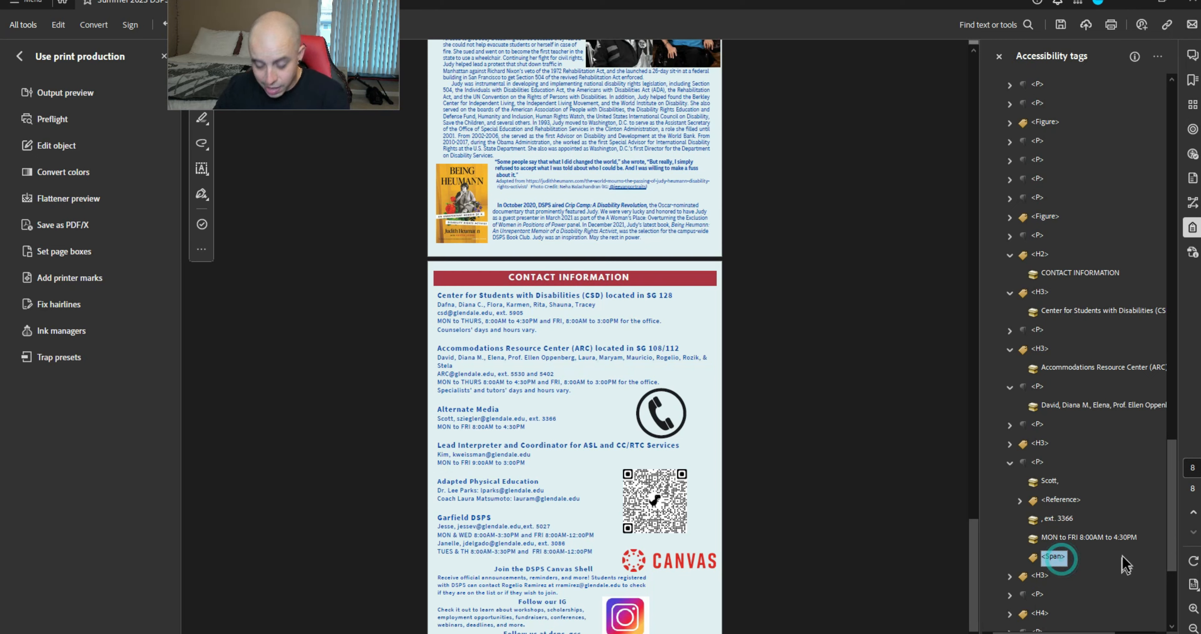
key("Delete")
Move the Lead Interpreter name, Reference and hours rows under P and delete both empty Spans
key("Down")
key("Down")
key("Down")
key("Down")
key("Down")
key("Down")
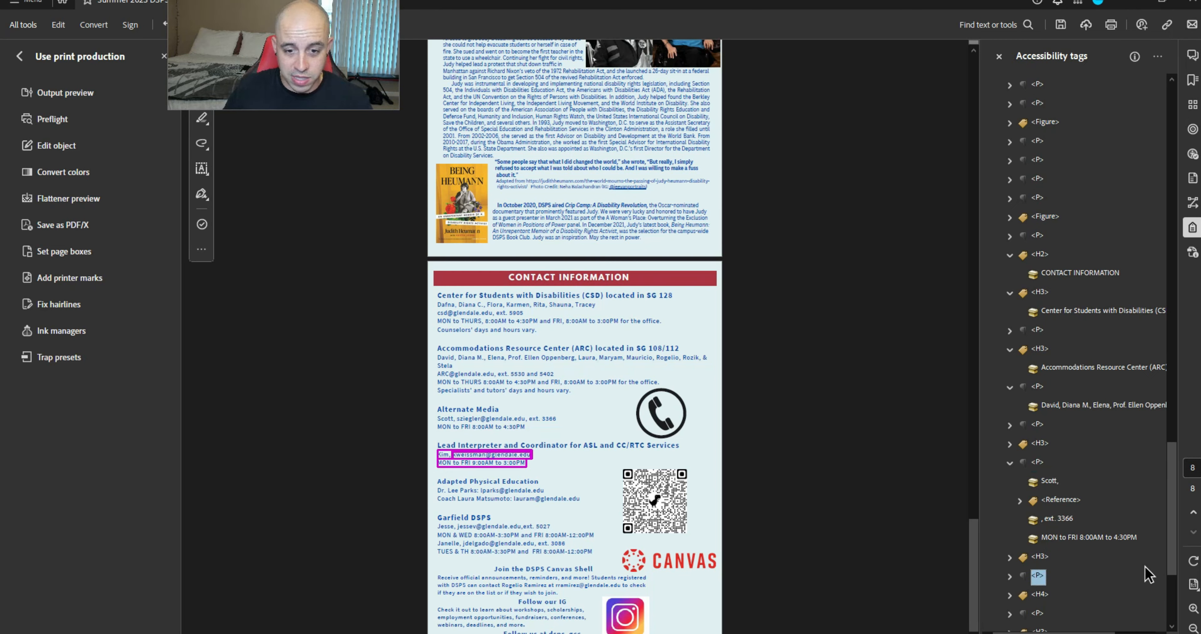
key("Right")
key("Right")
scroll(1118, 512, "down", 4)
left_click(1019, 392)
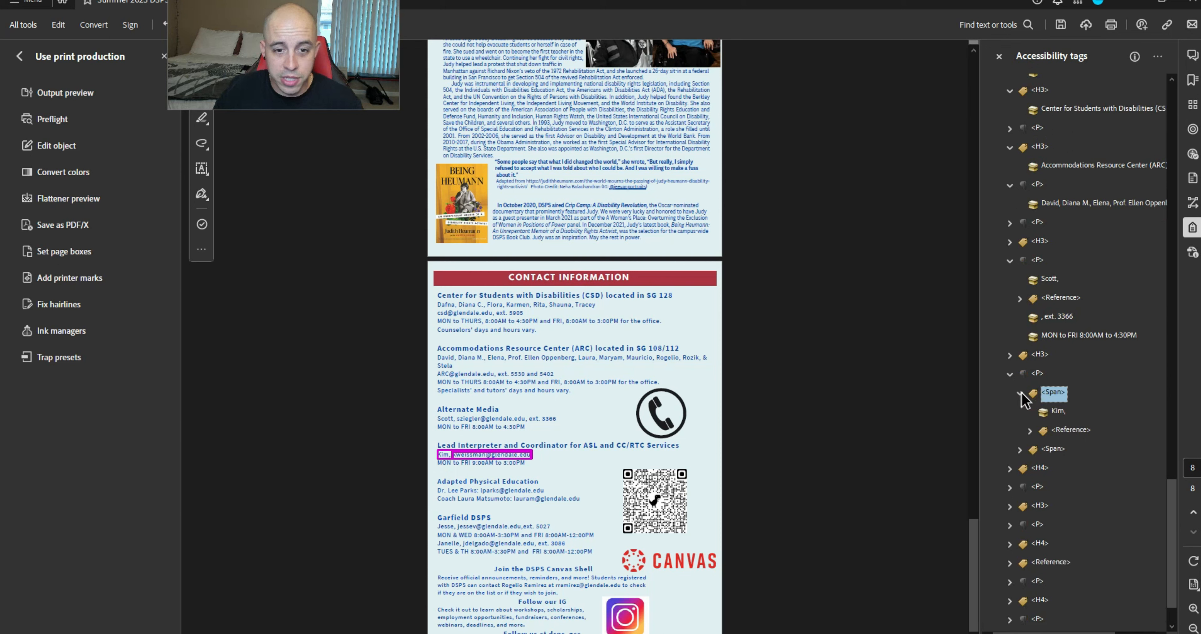
left_click(1020, 449)
left_click(1086, 467)
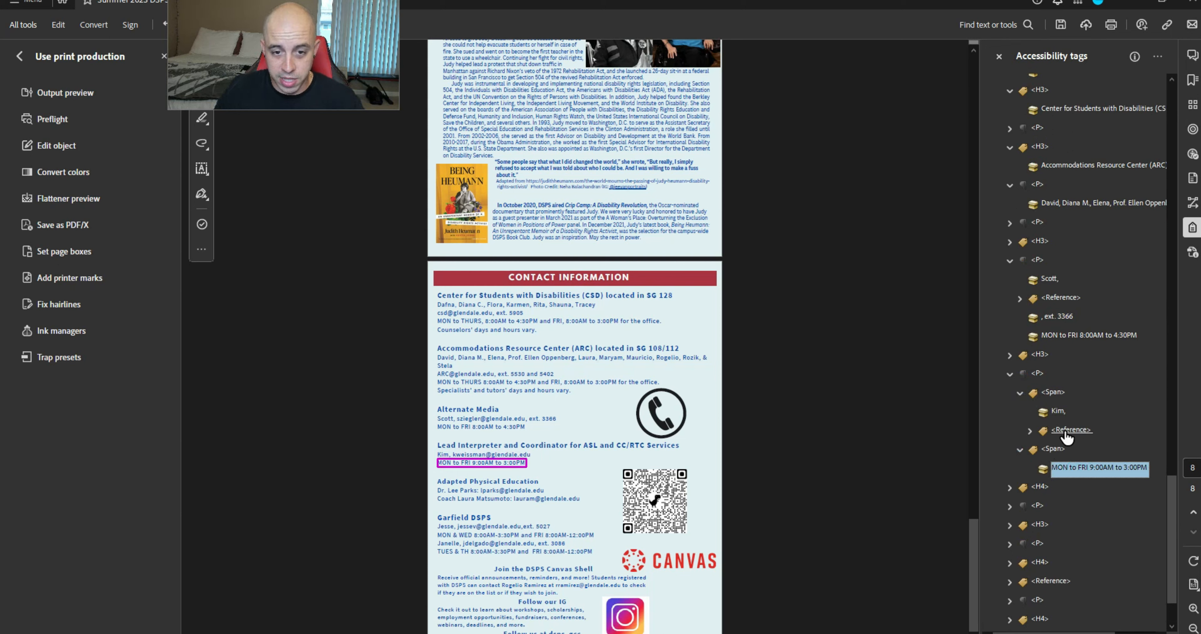
left_click(1071, 429, "ctrl")
left_click(1055, 411, "ctrl")
key("ctrl+x")
left_click(1053, 392)
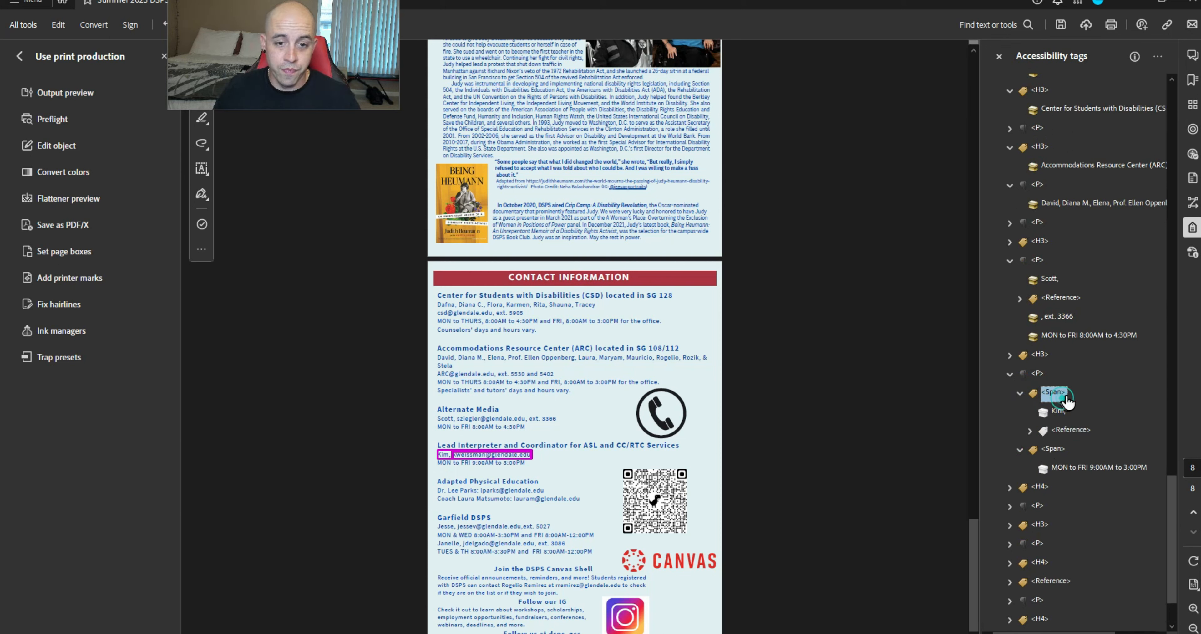
key("ctrl+v")
left_click(1056, 464)
left_click(1051, 392, "ctrl")
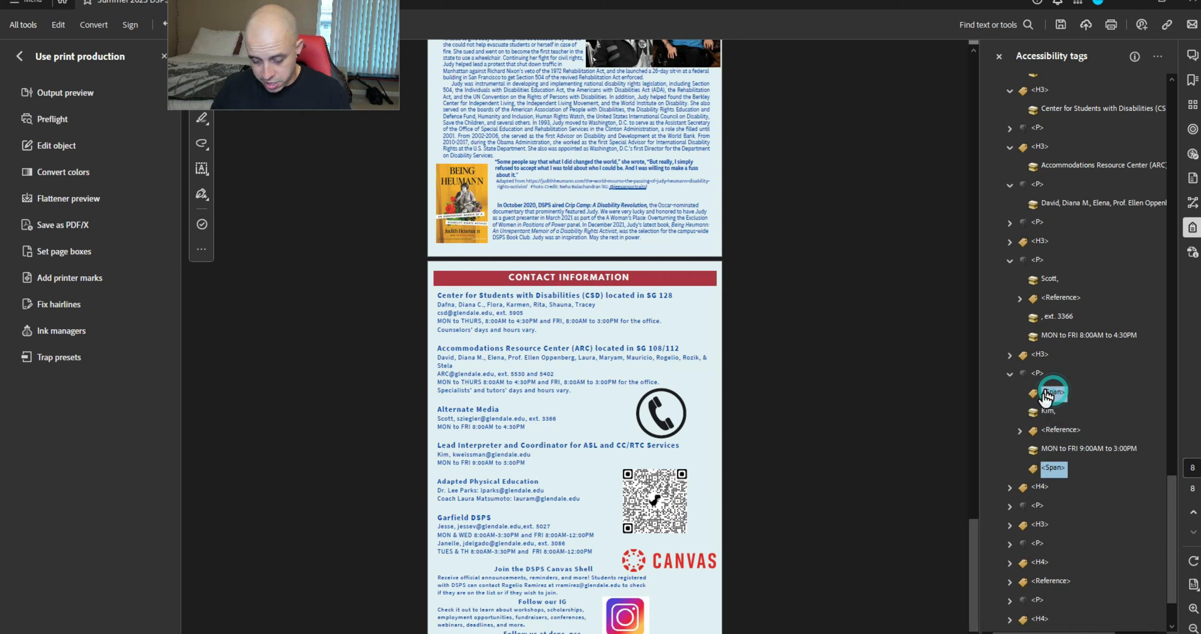
key("Delete")
Expand the Adapted Physical Education paragraph down to its first Span tag
key("Down")
key("Down")
key("Right")
key("Down")
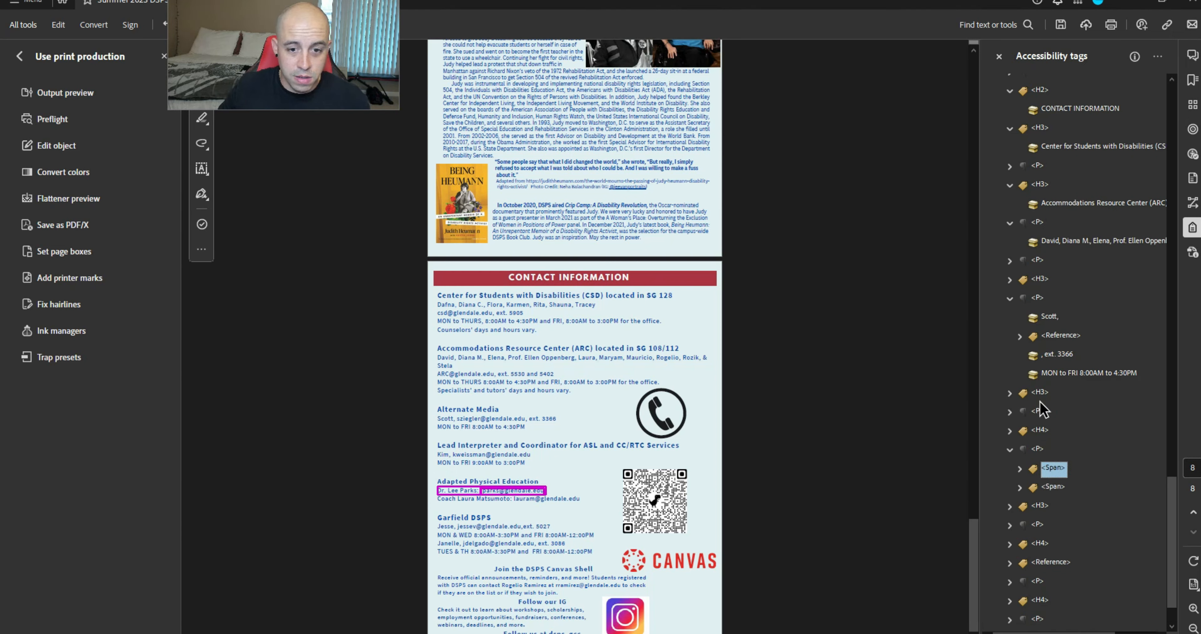
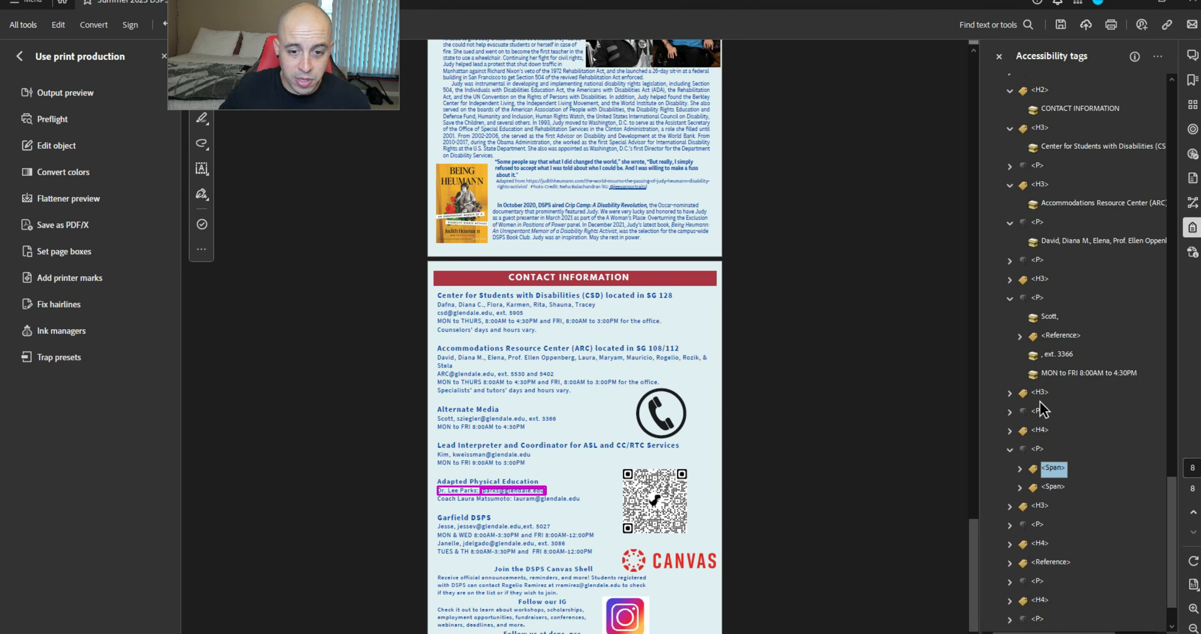
Move the Garfield DSPS contact text items directly under P and delete the empty Sub and Span tags
key("Down")
key("Down")
key("Down")
key("Right")
key("Down")
key("Down")
key("Down")
key("Down")
key("Down")
key("Down")
key("Down")
key("Up")
key("Up")
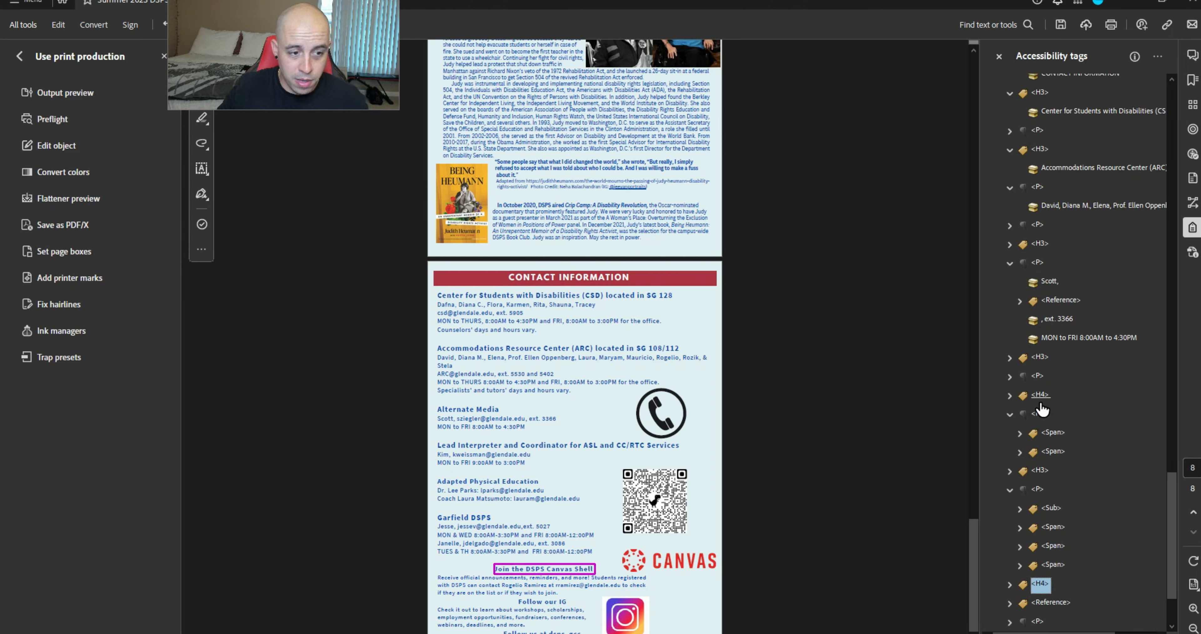
left_click(1064, 450, "ctrl")
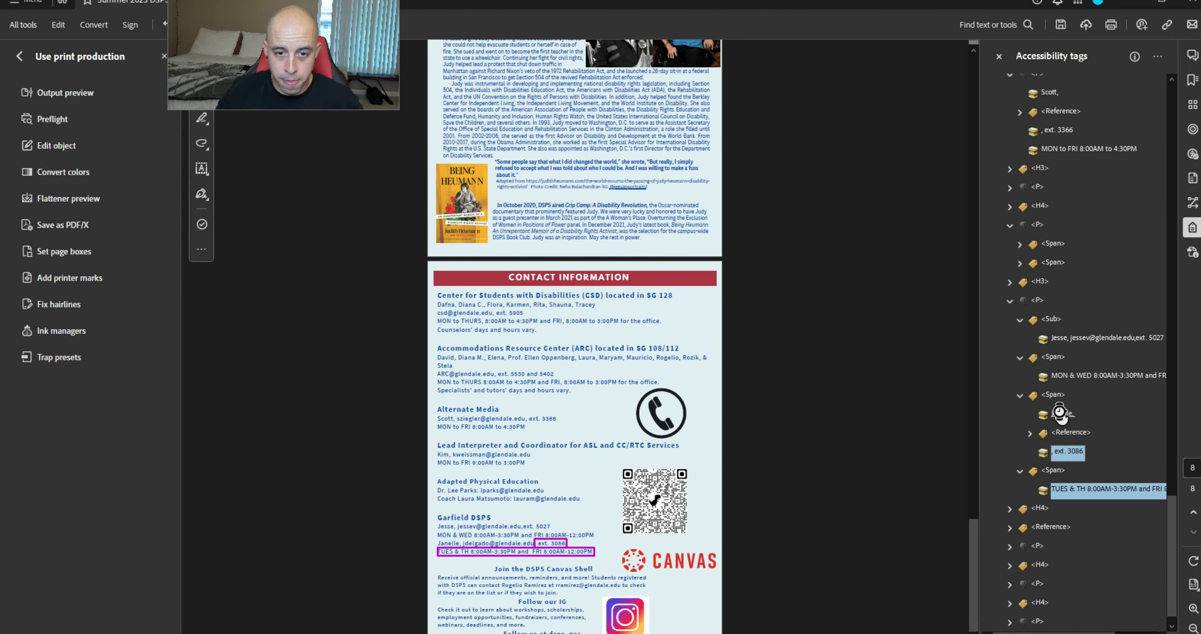
left_click(1059, 413, "shift")
left_click(1073, 375, "ctrl")
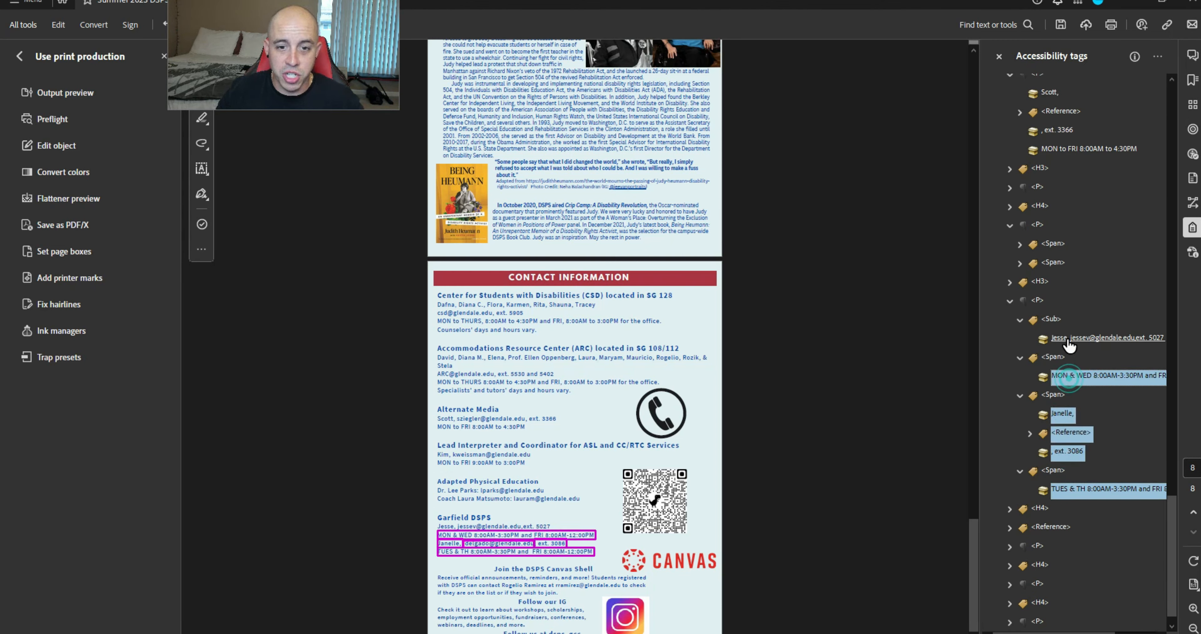
left_click(1067, 338, "ctrl")
left_click_drag(1037, 309, 1036, 302)
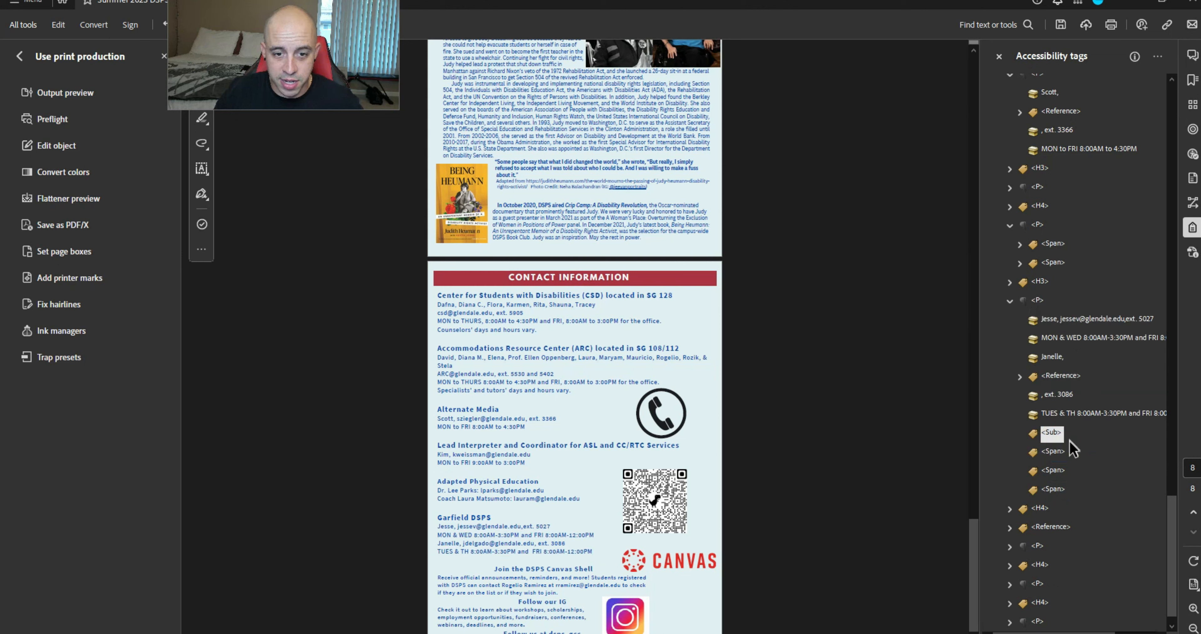
left_click(1053, 490, "shift")
left_click(1052, 490)
left_click(1052, 433, "shift")
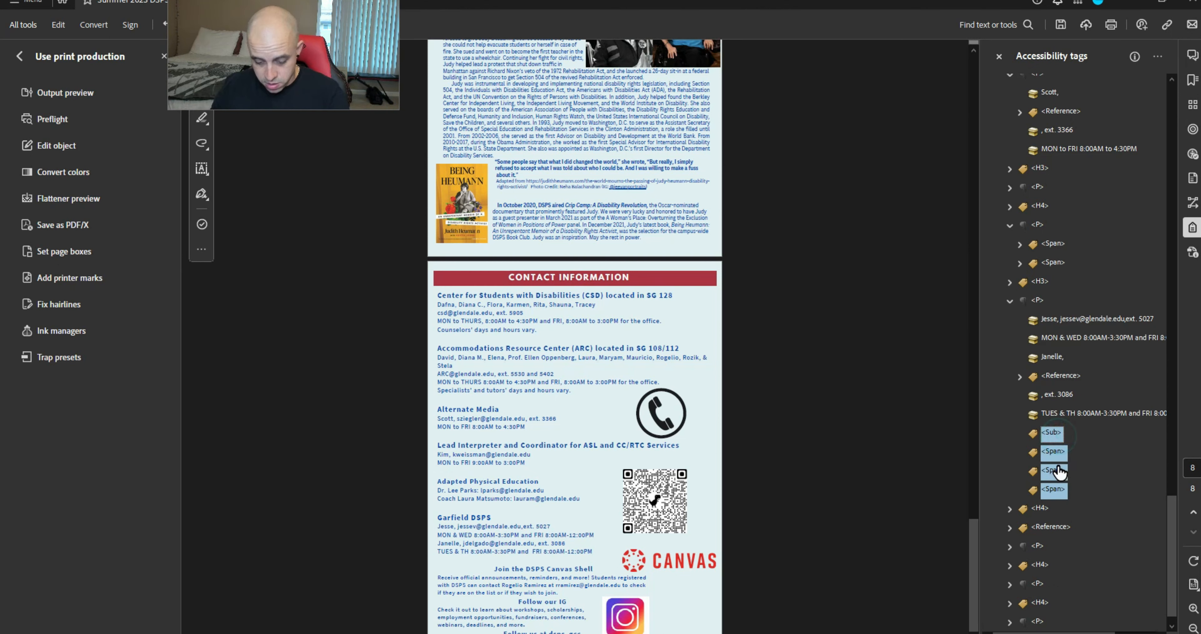
key("Delete")
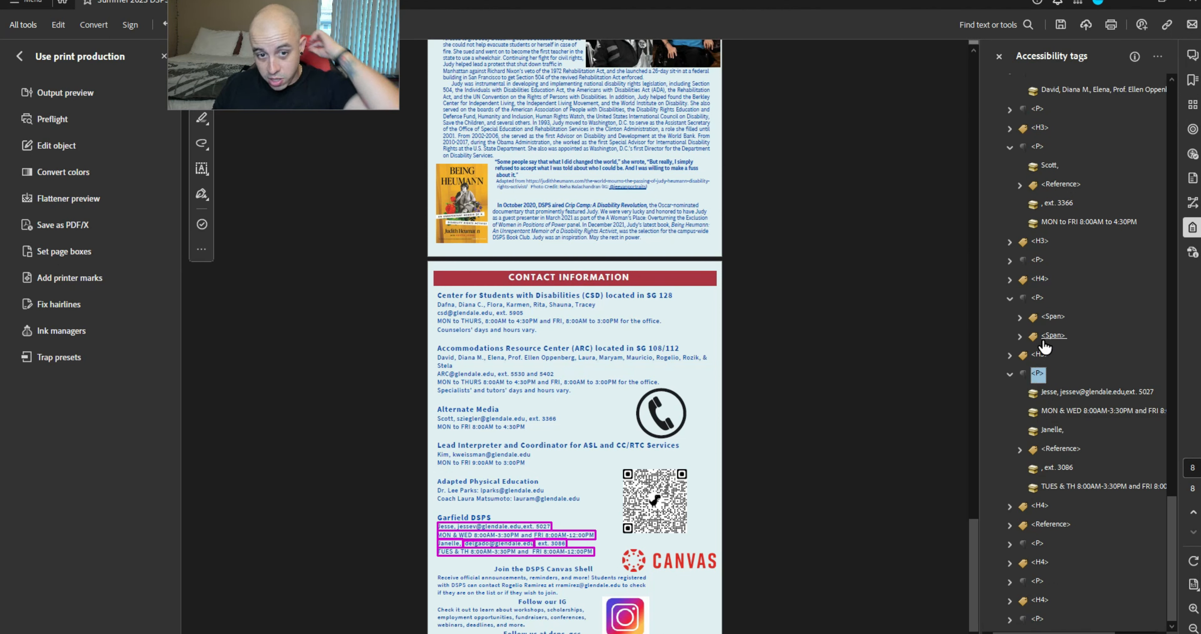
Move the Adapted Physical Education text and Reference items out of both Spans and delete them
left_click(1019, 337)
left_click(1019, 317)
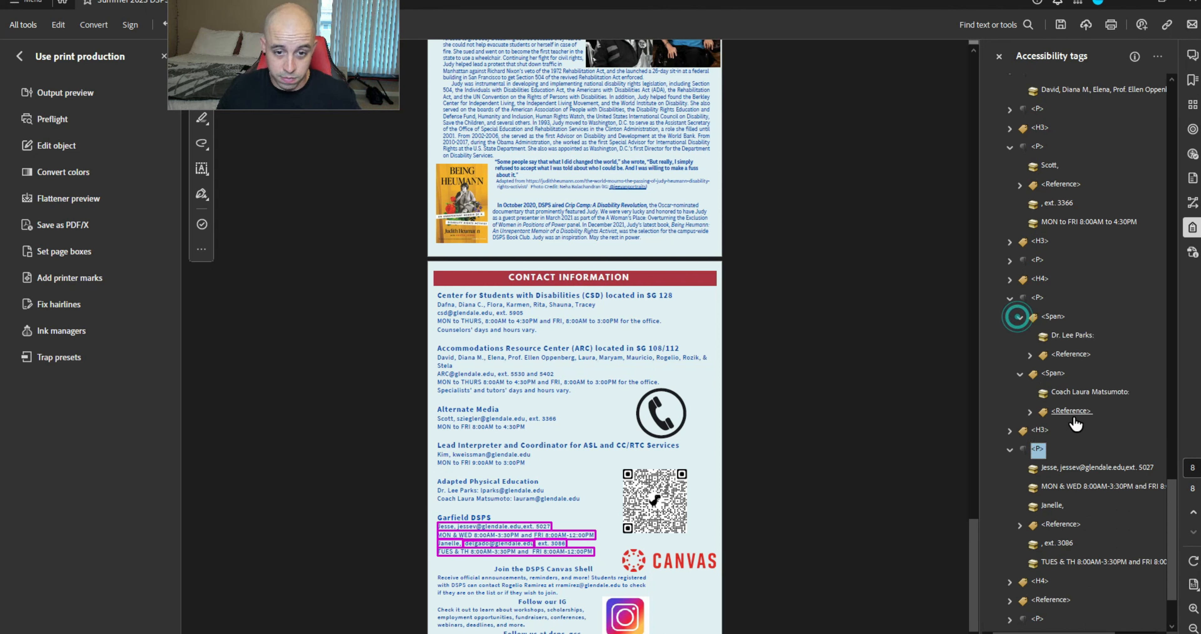
left_click(1071, 409)
left_click(1072, 336, "shift")
left_click_drag(1071, 337, 1048, 319)
left_click(1051, 414)
left_click(1051, 395, "shift")
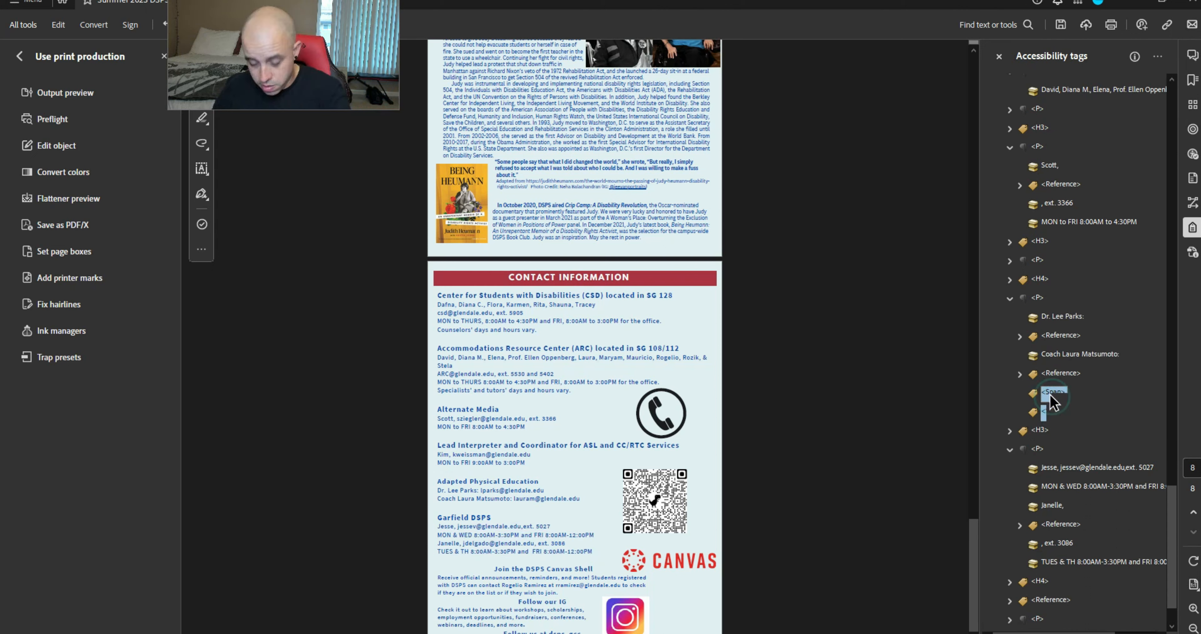
key("Delete")
Check the remaining paragraph tags near the page end and save the document
key("Left")
key("Down")
key("Left")
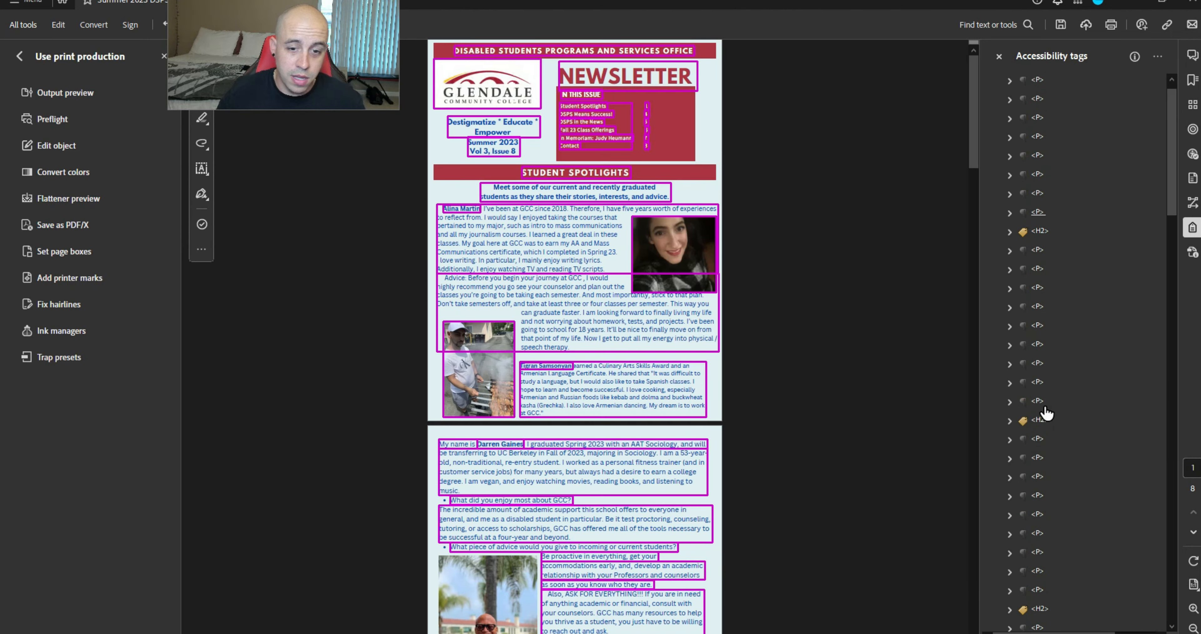
scroll(1046, 415, "down", 20)
key("End")
key("Up")
key("Up")
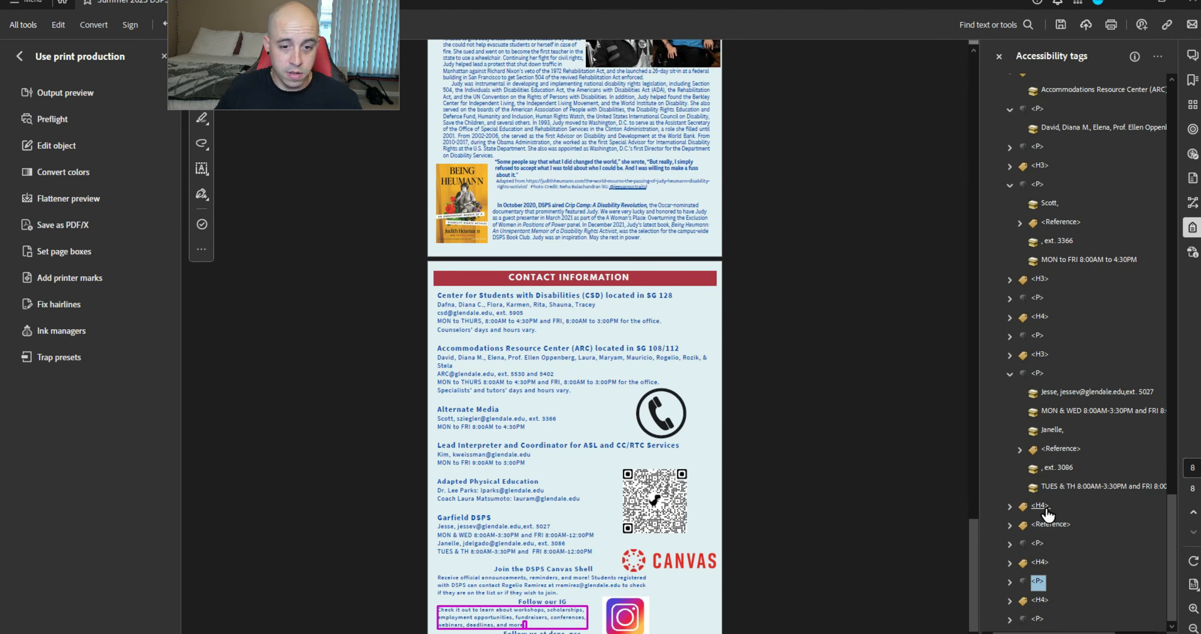
key("Up")
key("Up")
key("Right")
key("Down")
key("Down")
key("Down")
key("Down")
key("Down")
key("Down")
key("Down")
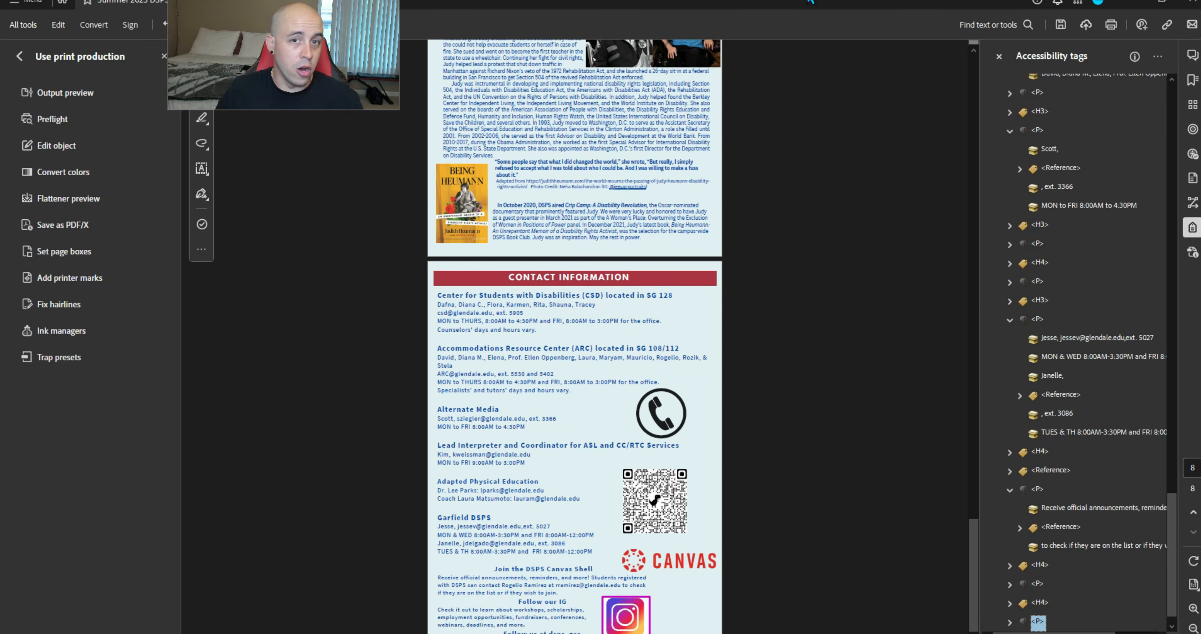
left_click(1056, 25)
Review the remaining Span warning in PAC's Structure Tree results
key("alt+Tab")
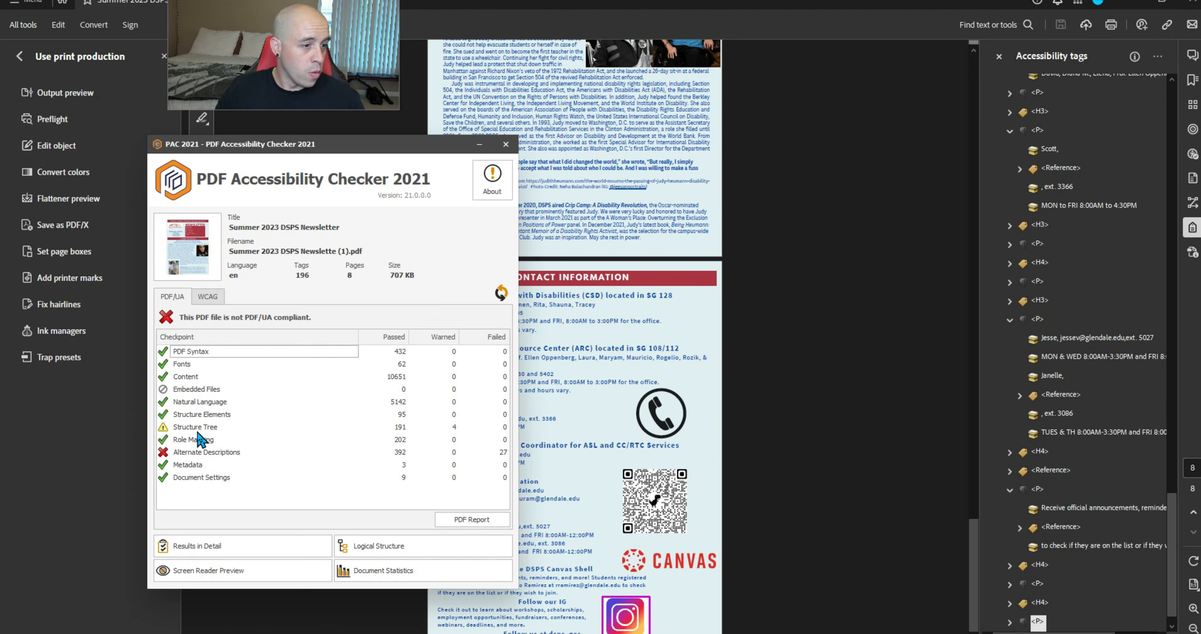
double_click(198, 431)
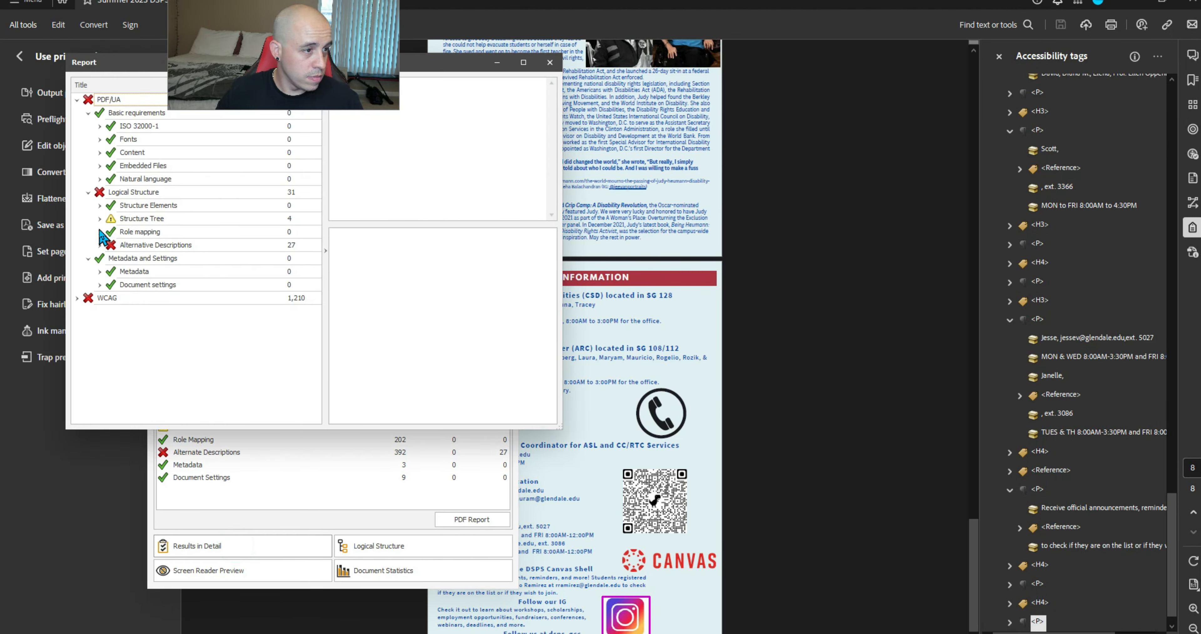
left_click(99, 218)
left_click(177, 126)
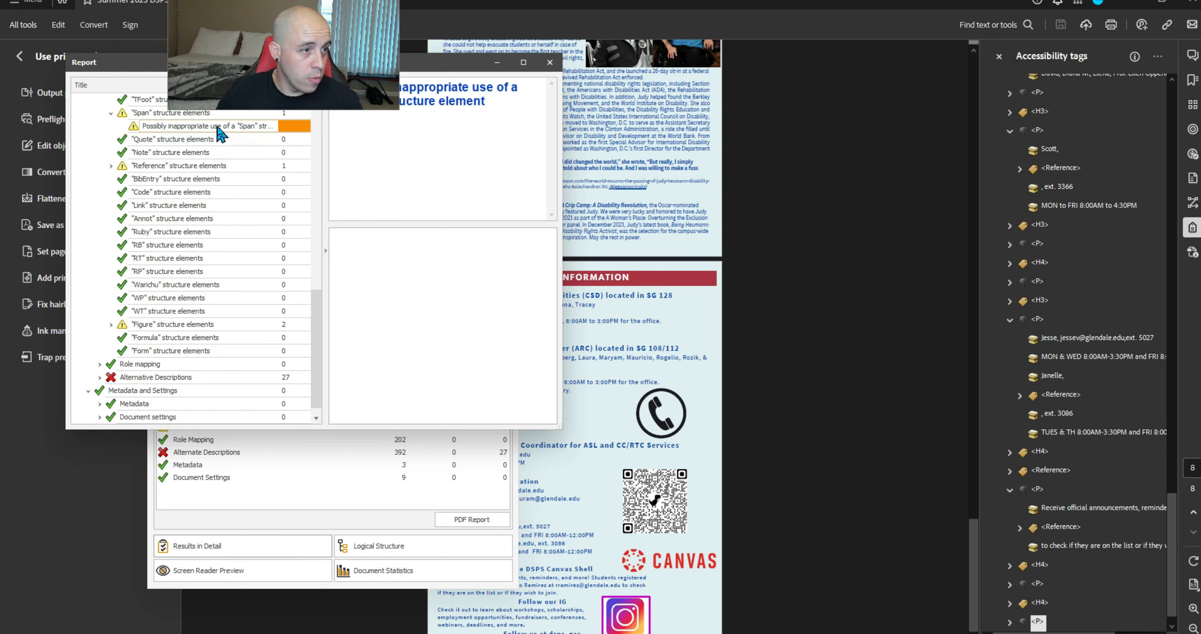
Cut the period out of the paragraph's Span, paste it under the paragraph, and delete the empty Span
left_click(1028, 322)
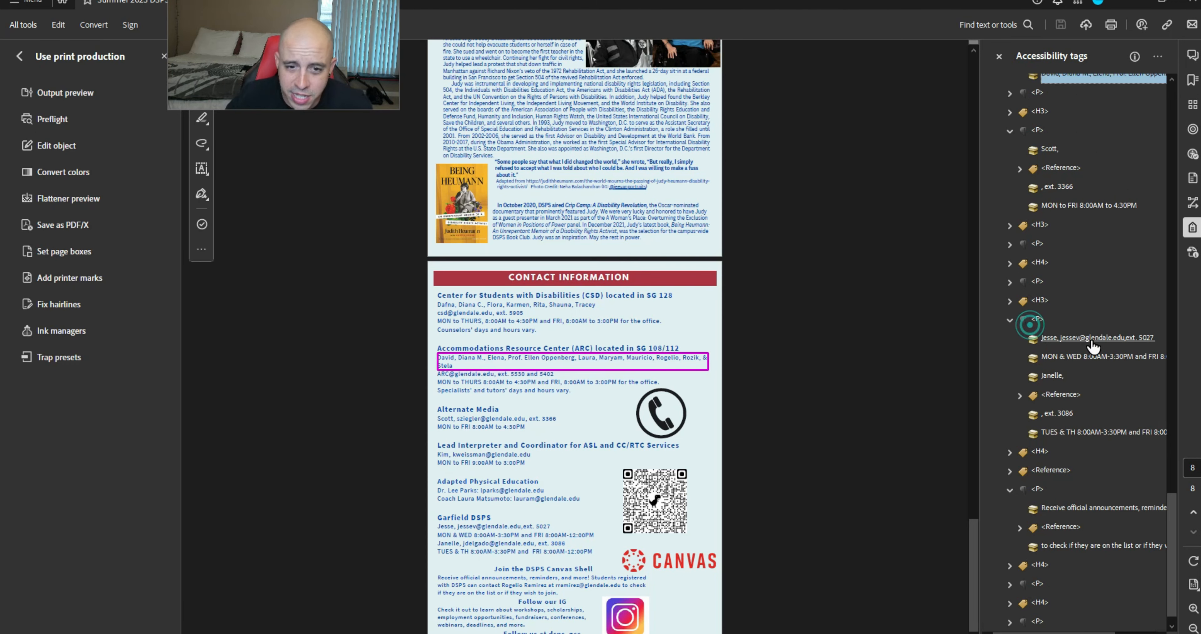
left_click(1039, 581)
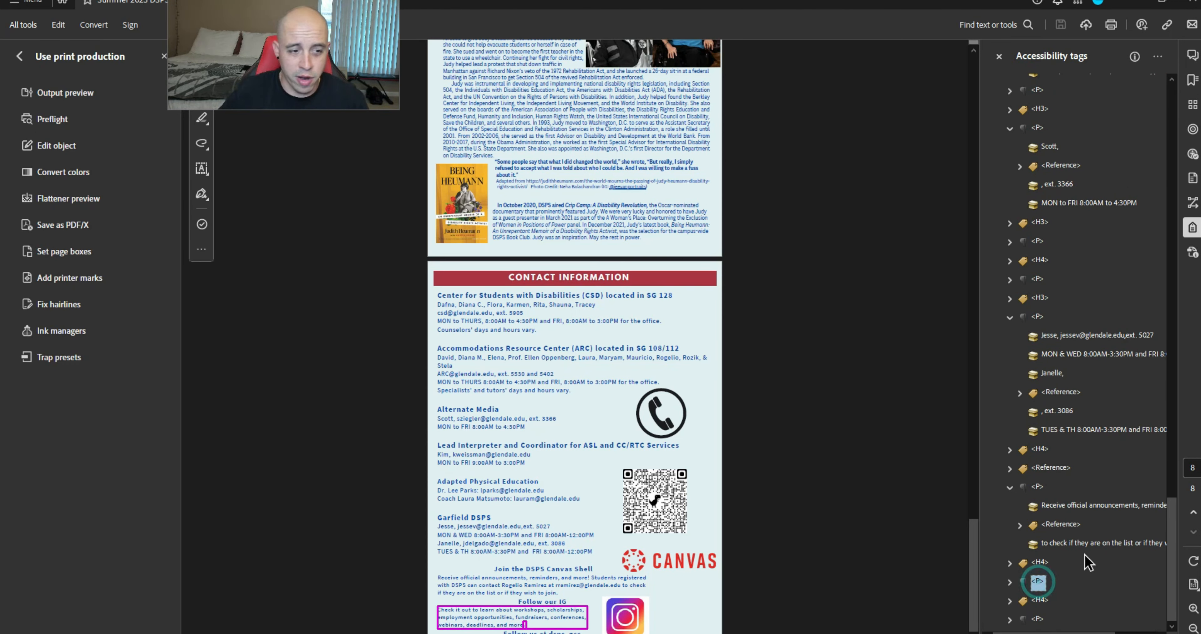
key("Right")
key("Down")
key("Down")
key("Right")
key("Down")
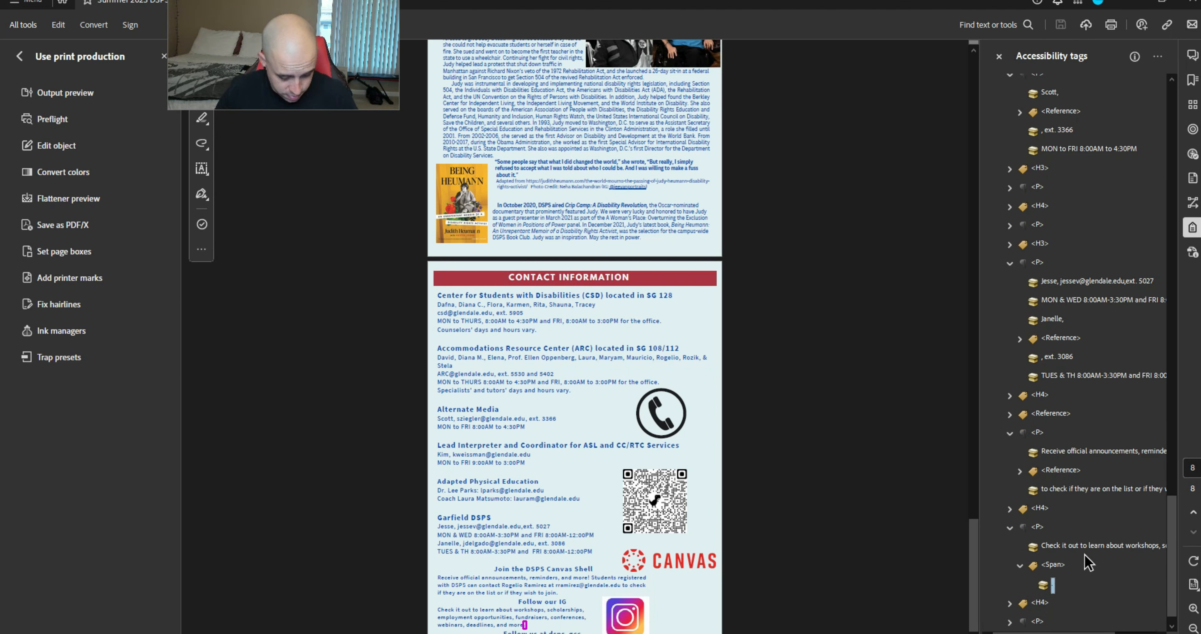
key("ctrl+x")
key("Up")
key("Up")
key("ctrl+v")
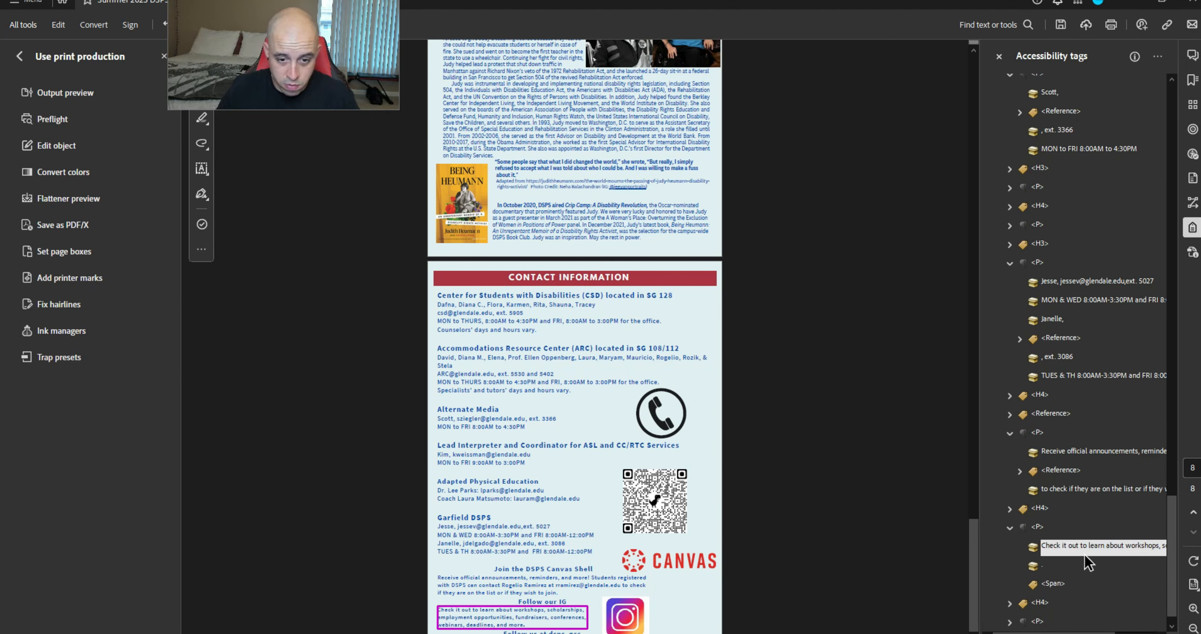
left_click(1052, 583)
key("Delete")
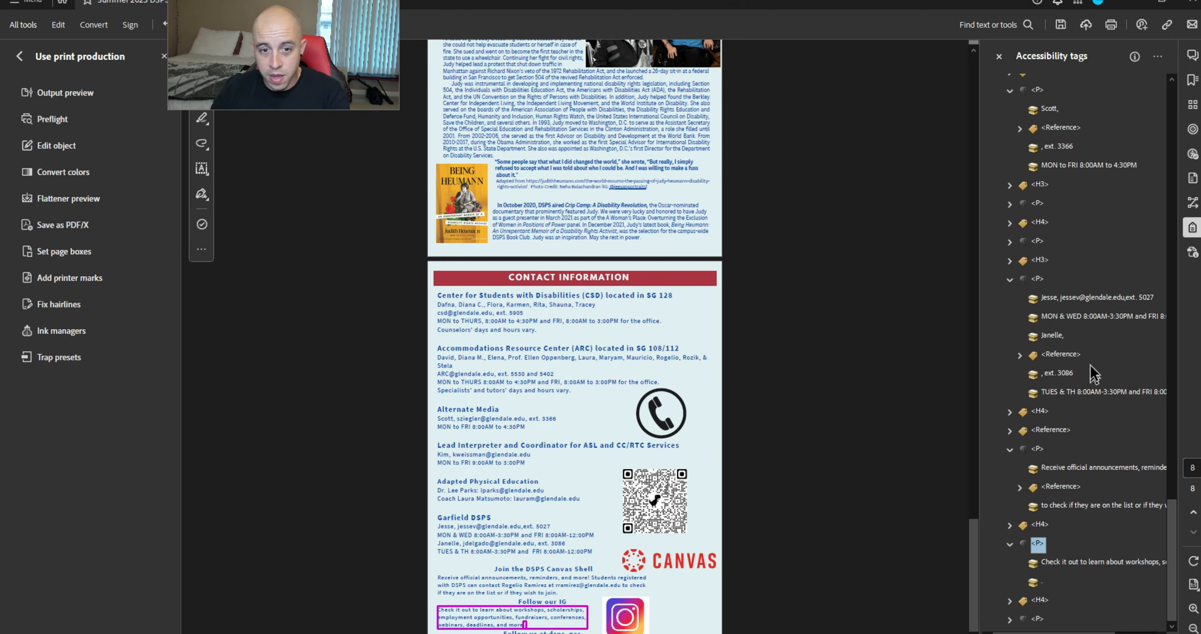
Delete the StyleSpan and Title mappings from the document's Role Map
right_click(1092, 289)
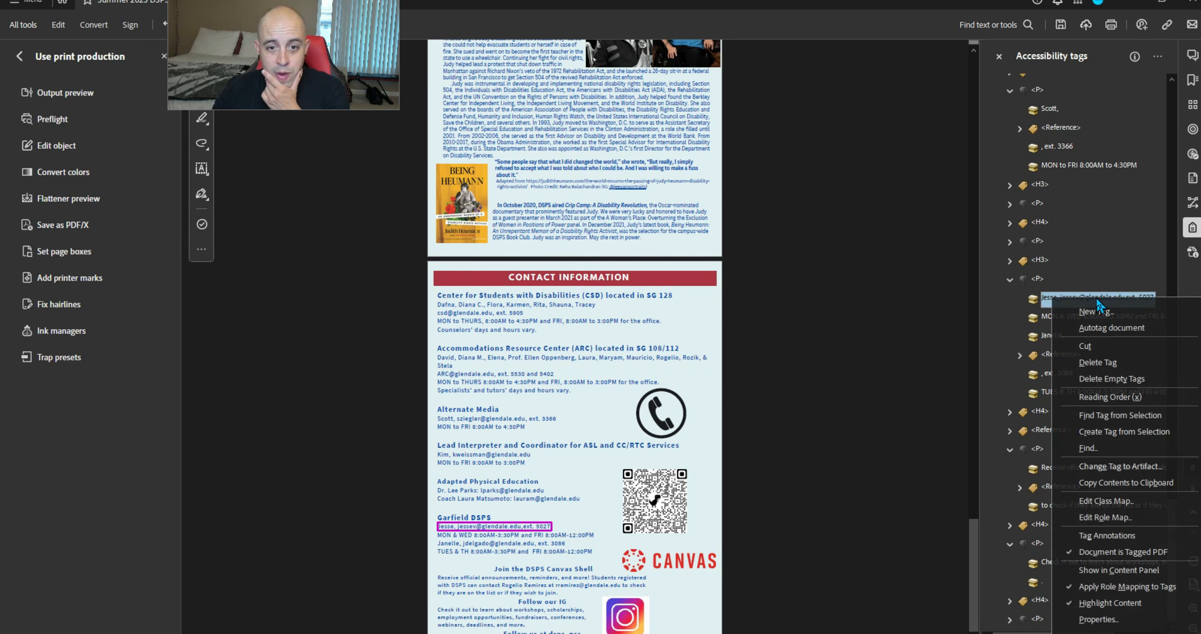
left_click(1129, 511)
double_click(504, 235)
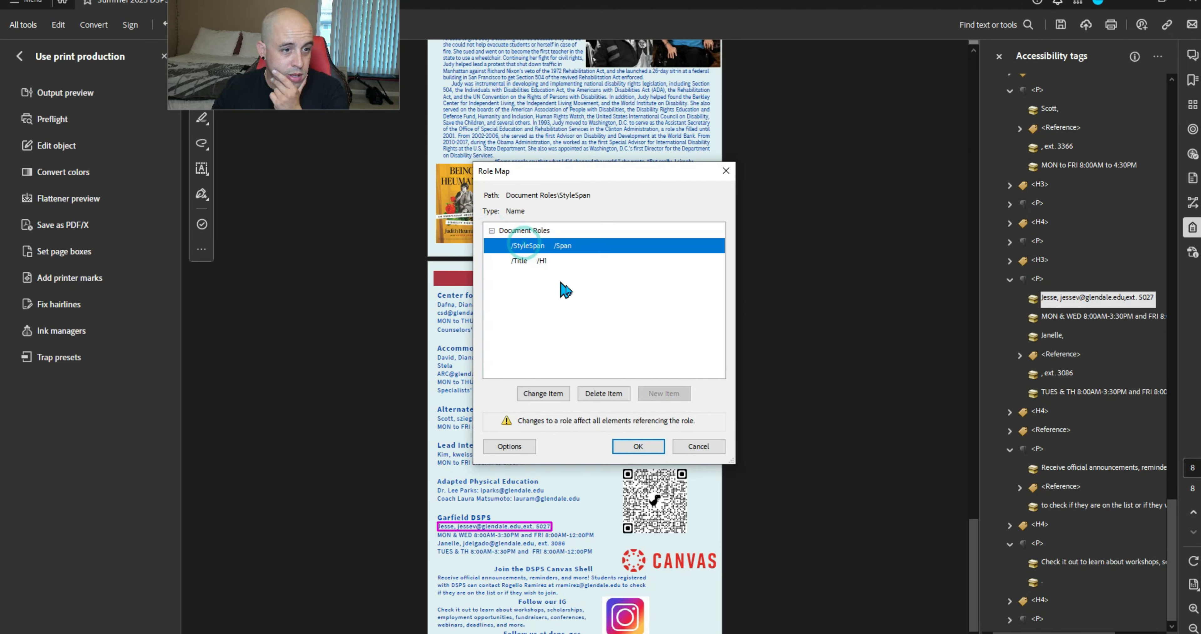
left_click(621, 393)
left_click(667, 345)
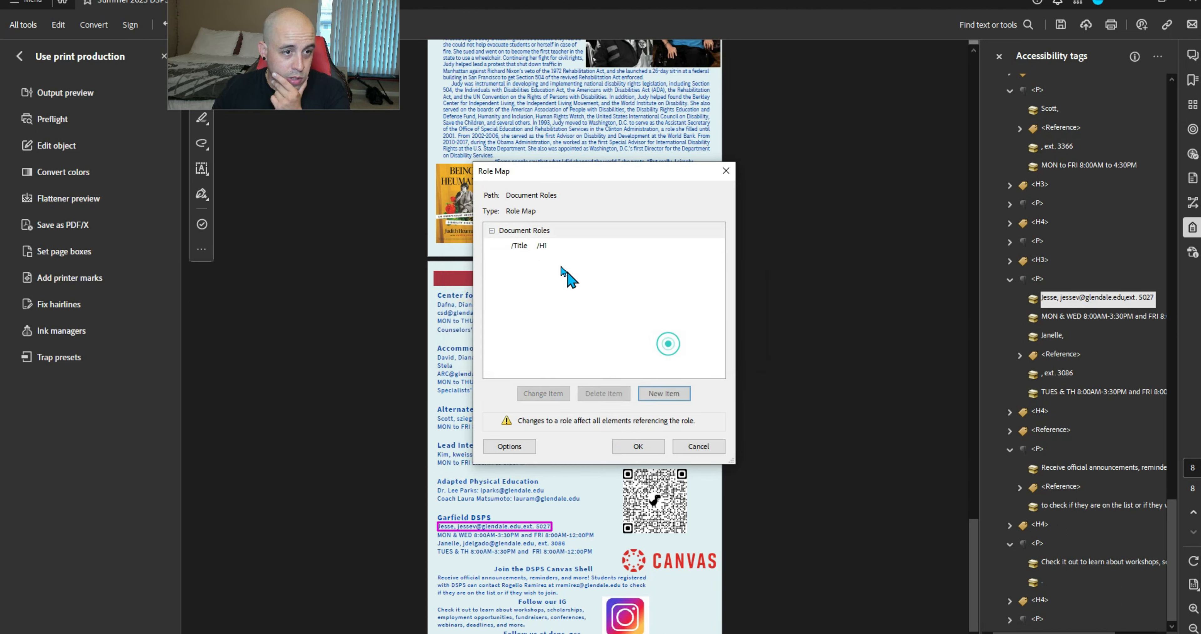
left_click(545, 250)
left_click(603, 394)
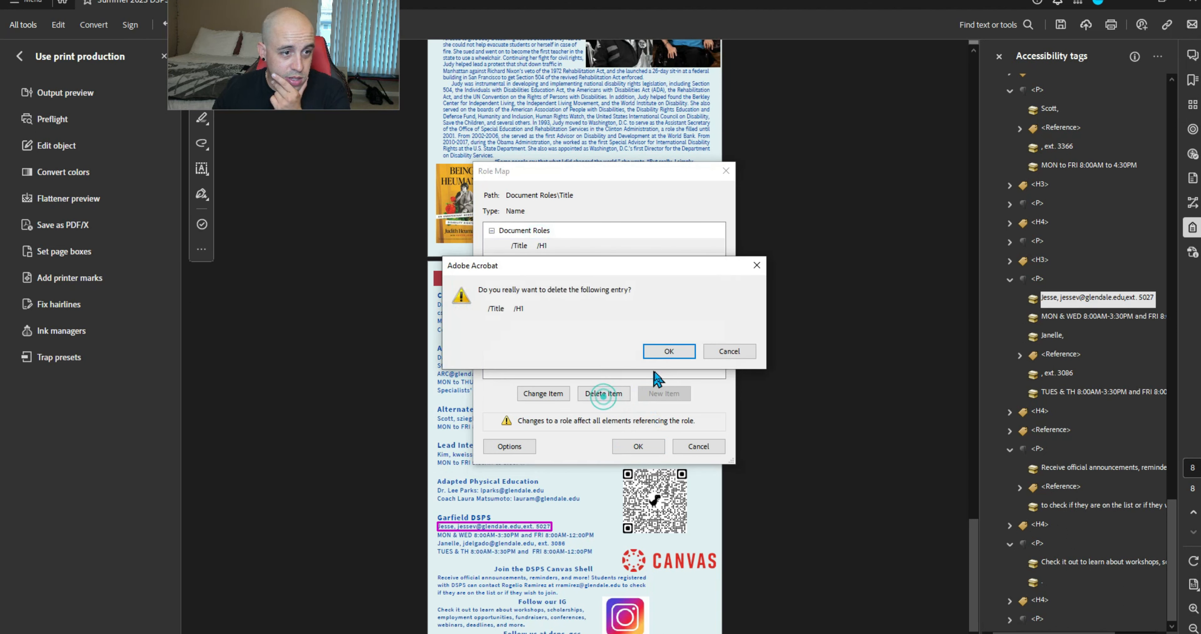
left_click(672, 348)
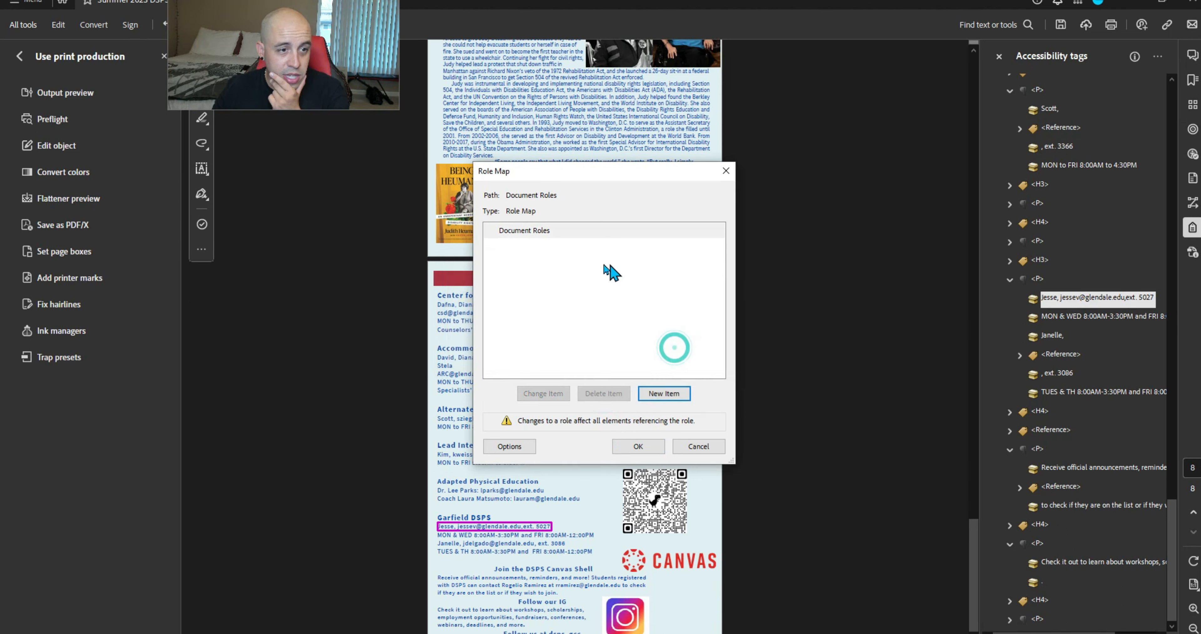
left_click(655, 442)
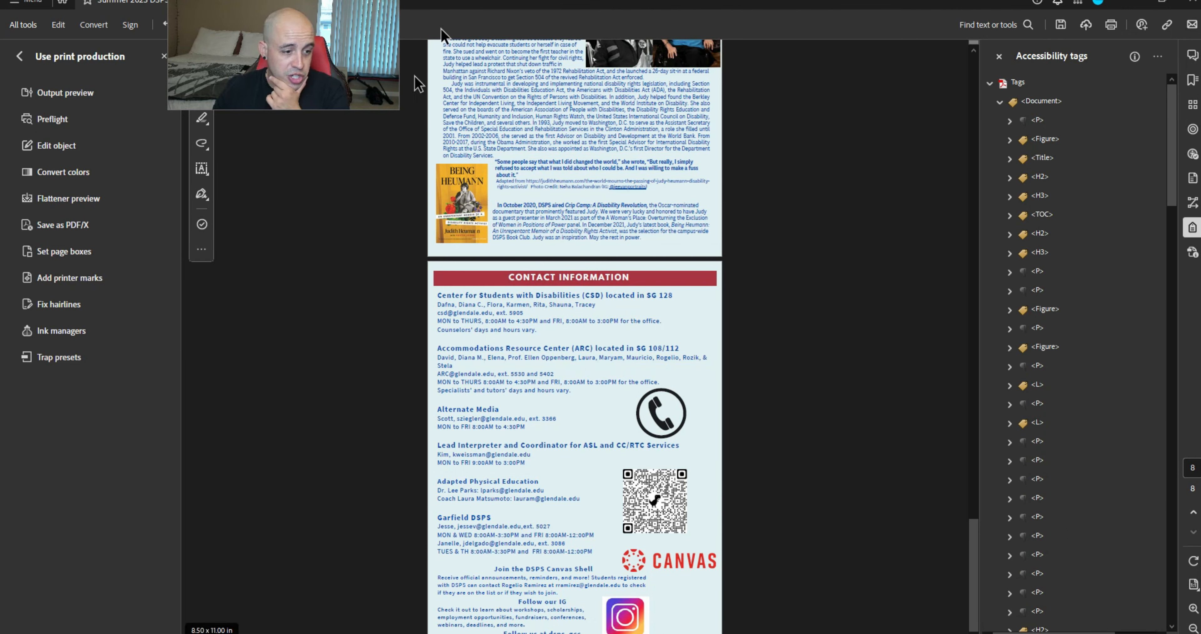
Save, review PAC's annotations missing alternative descriptions, then close the report
left_click(1063, 25)
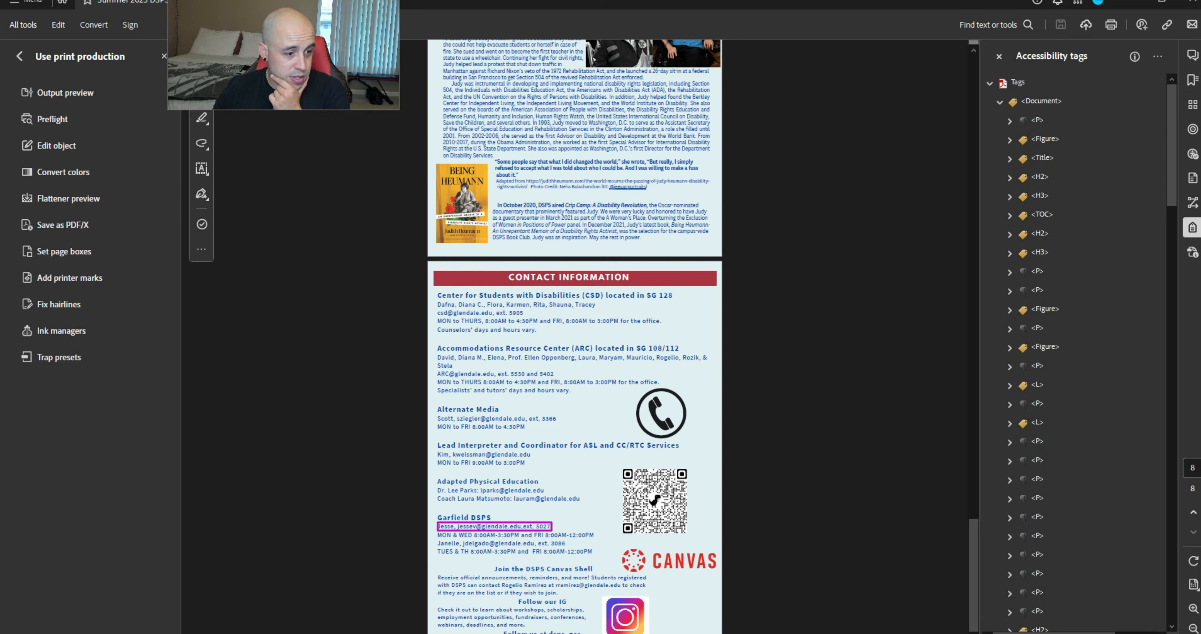
key("alt+Tab")
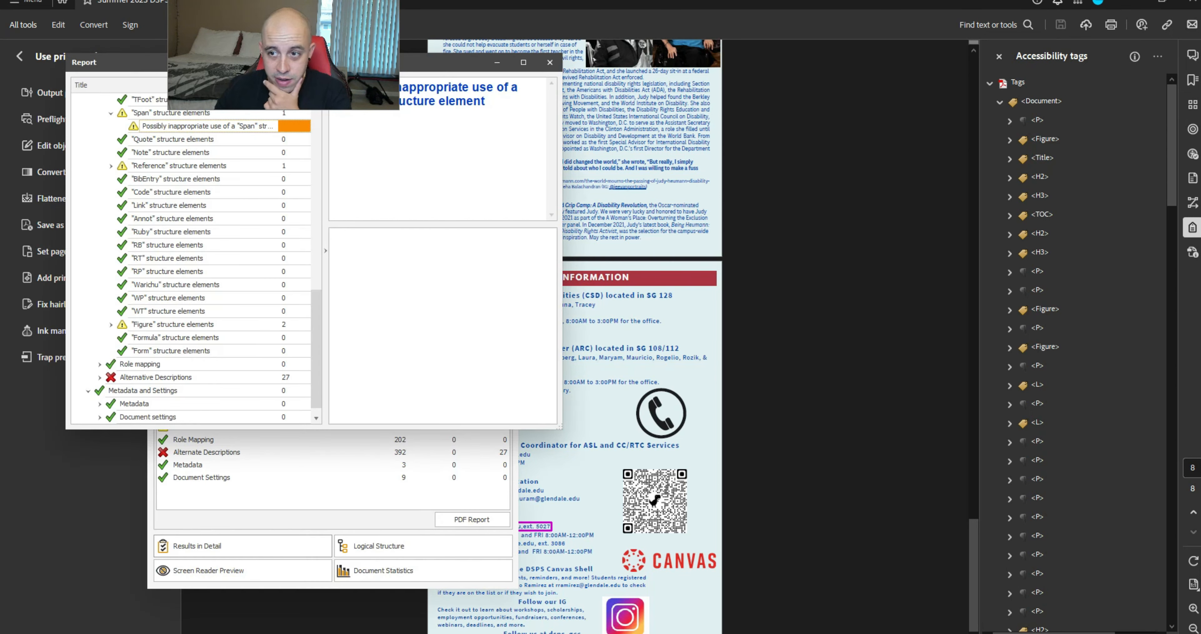
left_click(99, 377)
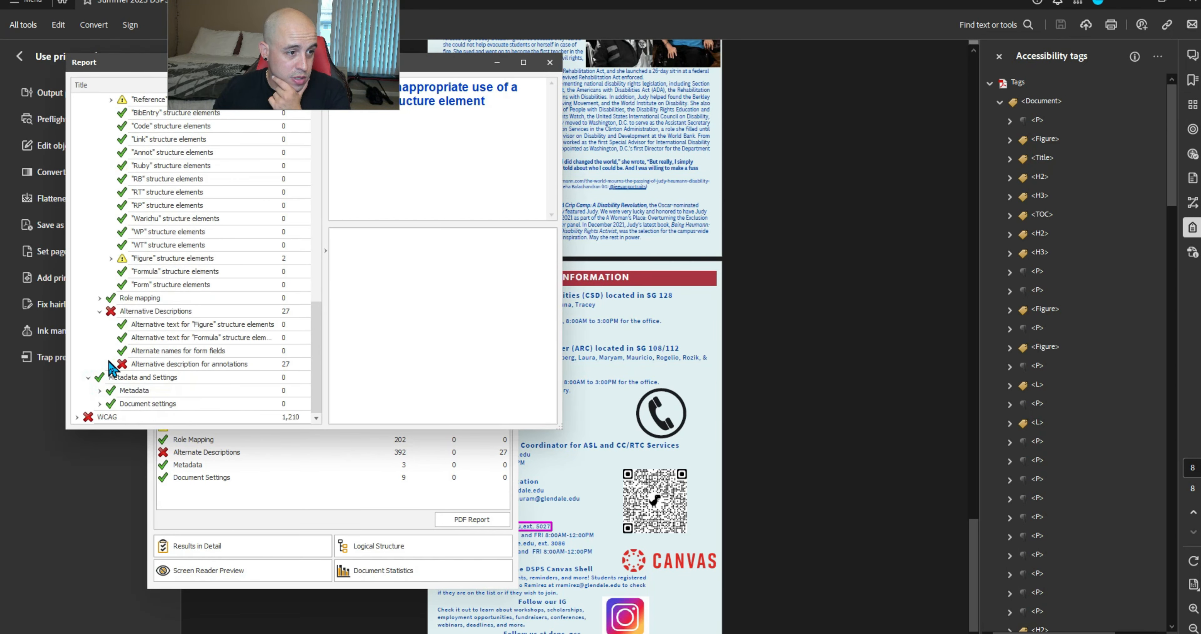
left_click(111, 363)
left_click(550, 62)
key("alt+Tab")
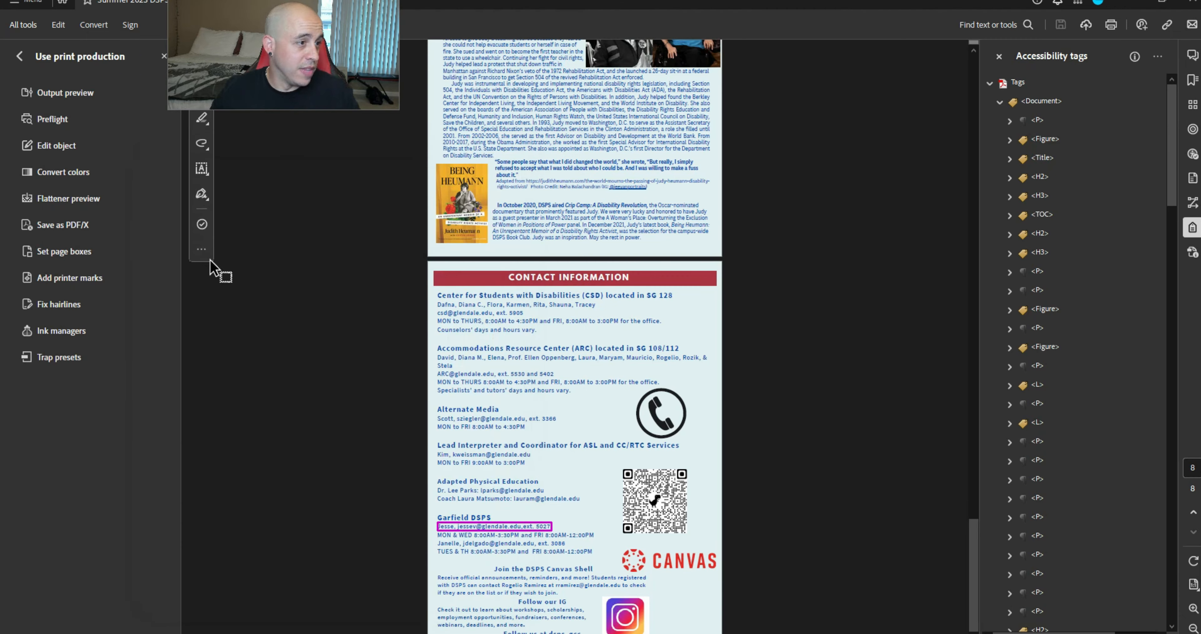
Run the Preflight fixup 'Create Content entry for Link annotations' and replace the saved newsletter file
left_click(47, 120)
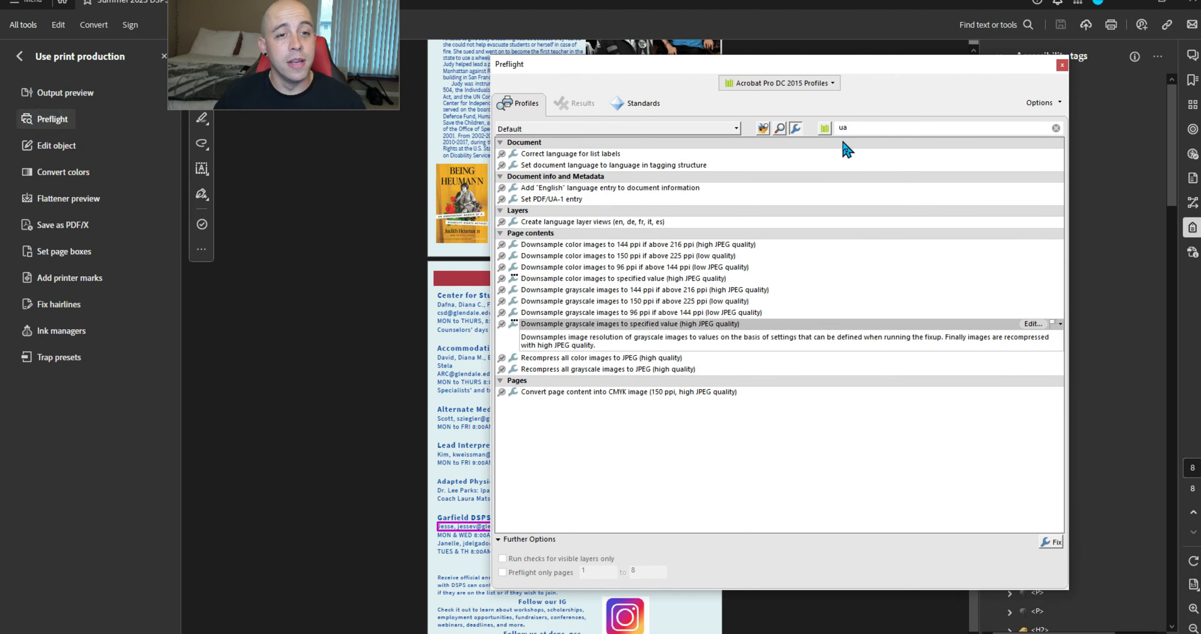
left_click_drag(851, 130, 834, 126)
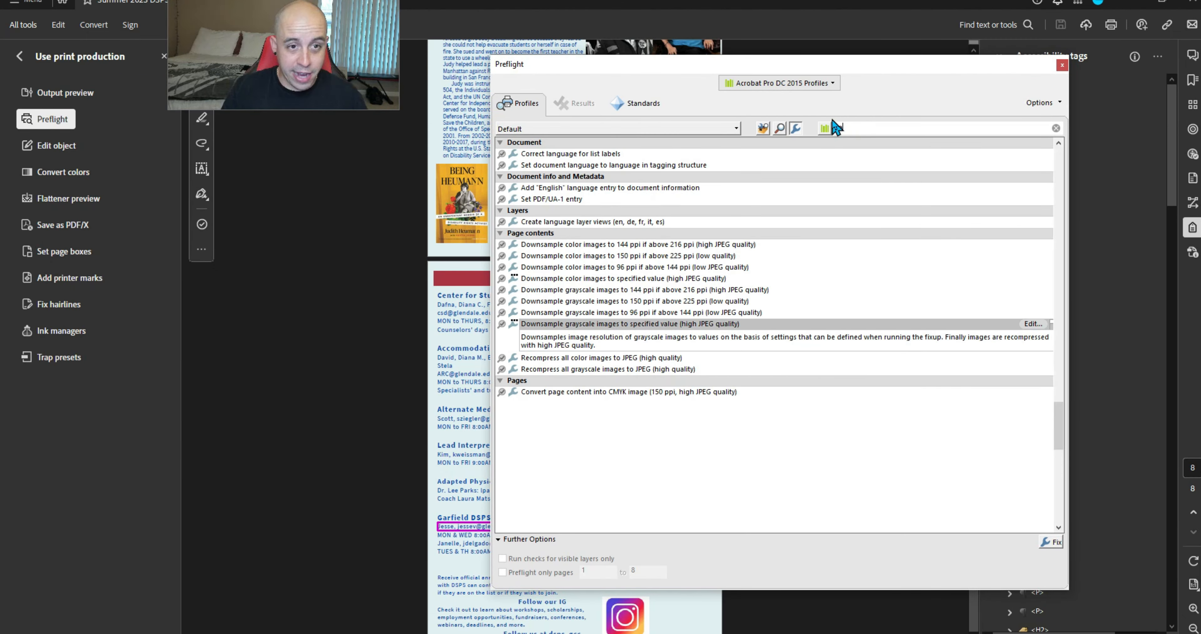
type("anno")
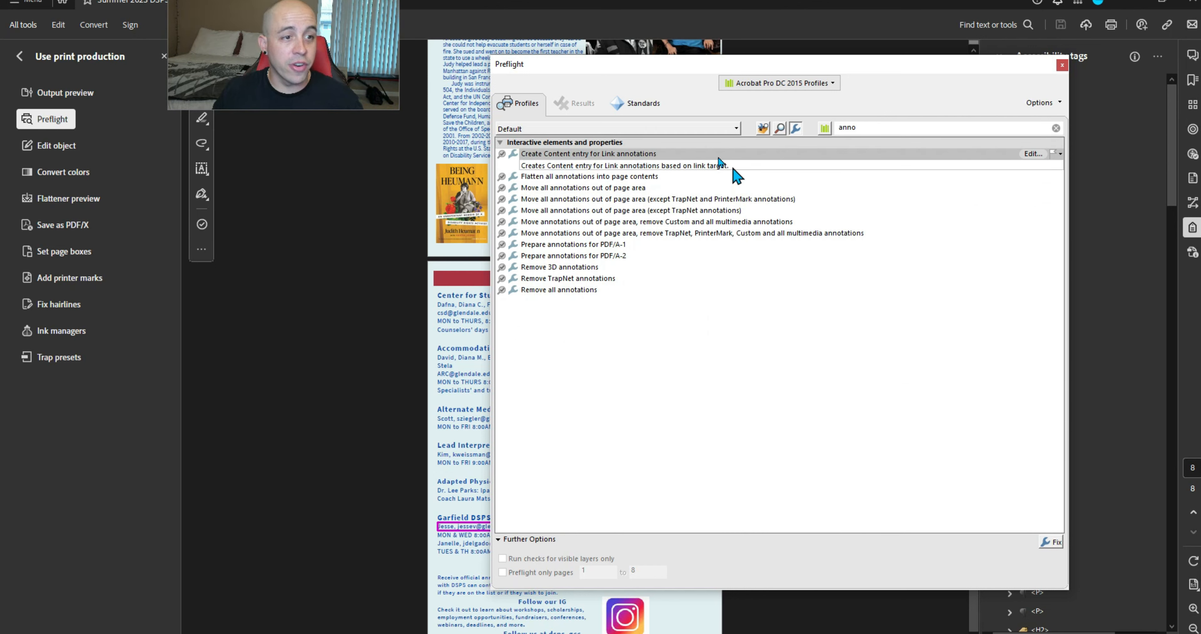
left_click(1049, 542)
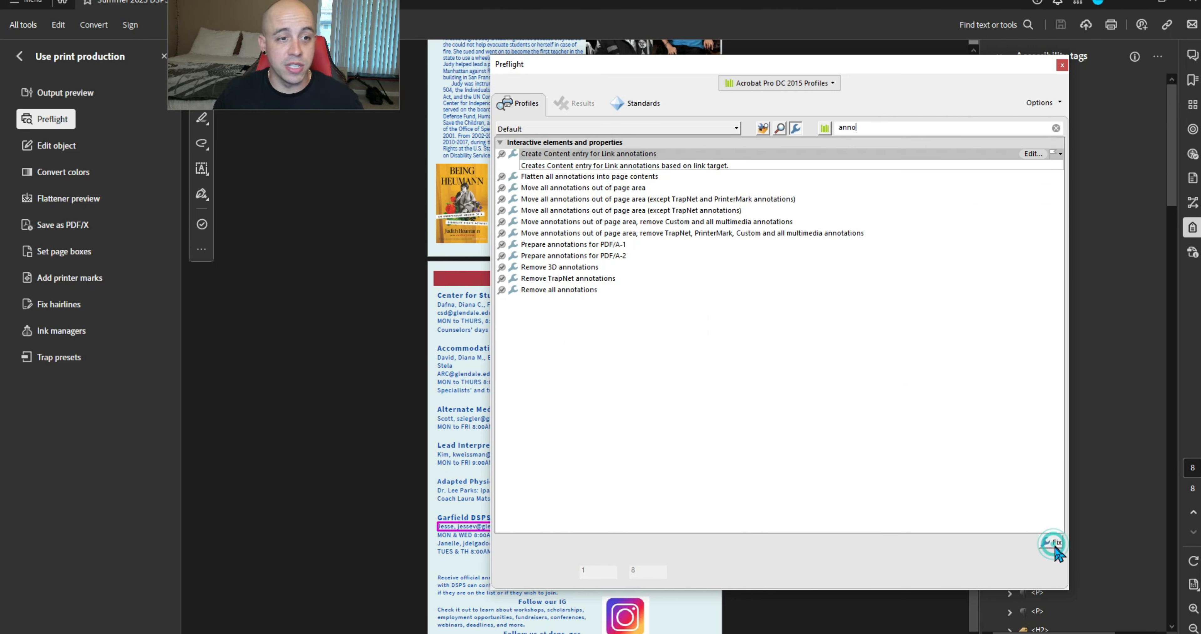
left_click(495, 328)
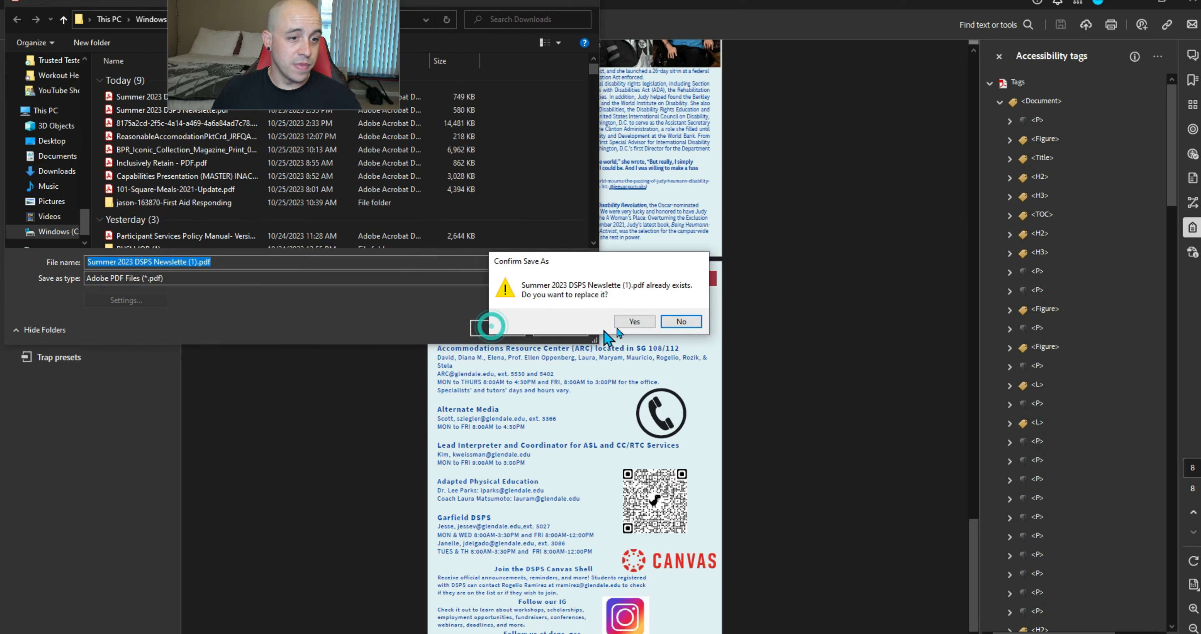
left_click(668, 319)
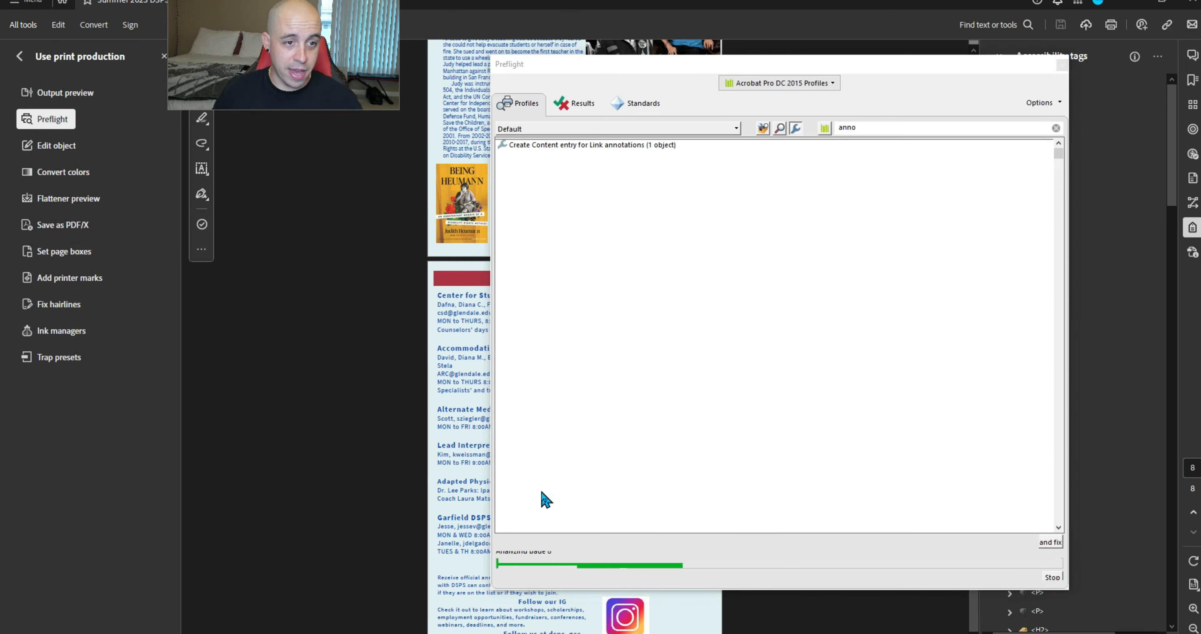
left_click(1062, 65)
key("alt+Tab")
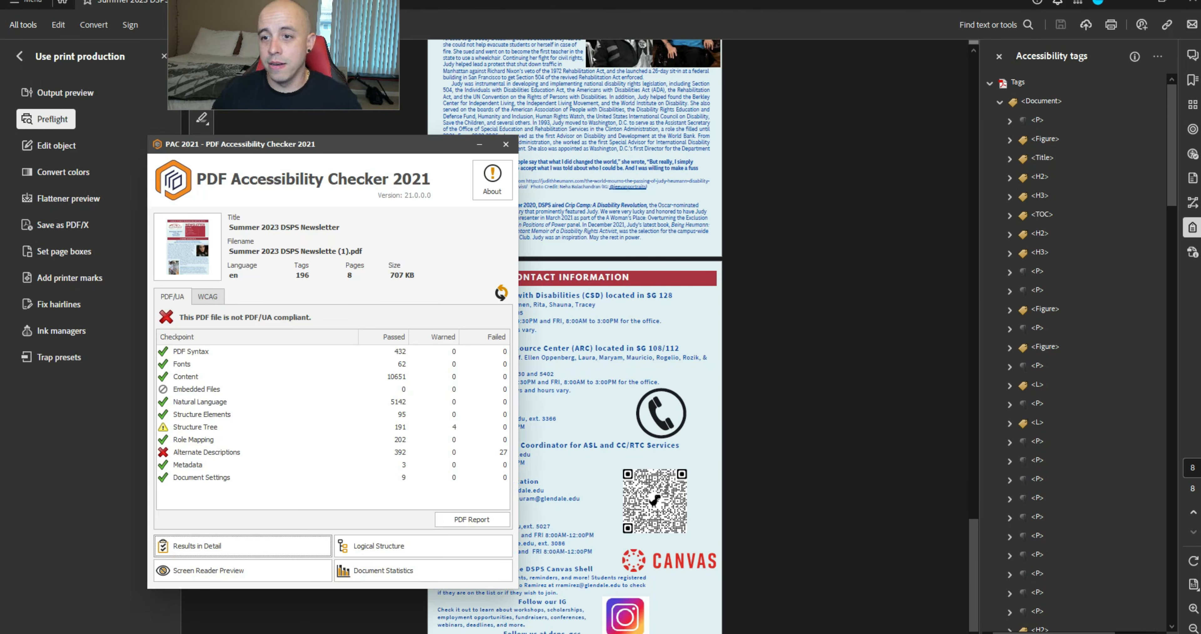
Re-check the newsletter and locate the failing First heading level check
left_click(501, 293)
left_click(242, 545)
left_click(116, 223)
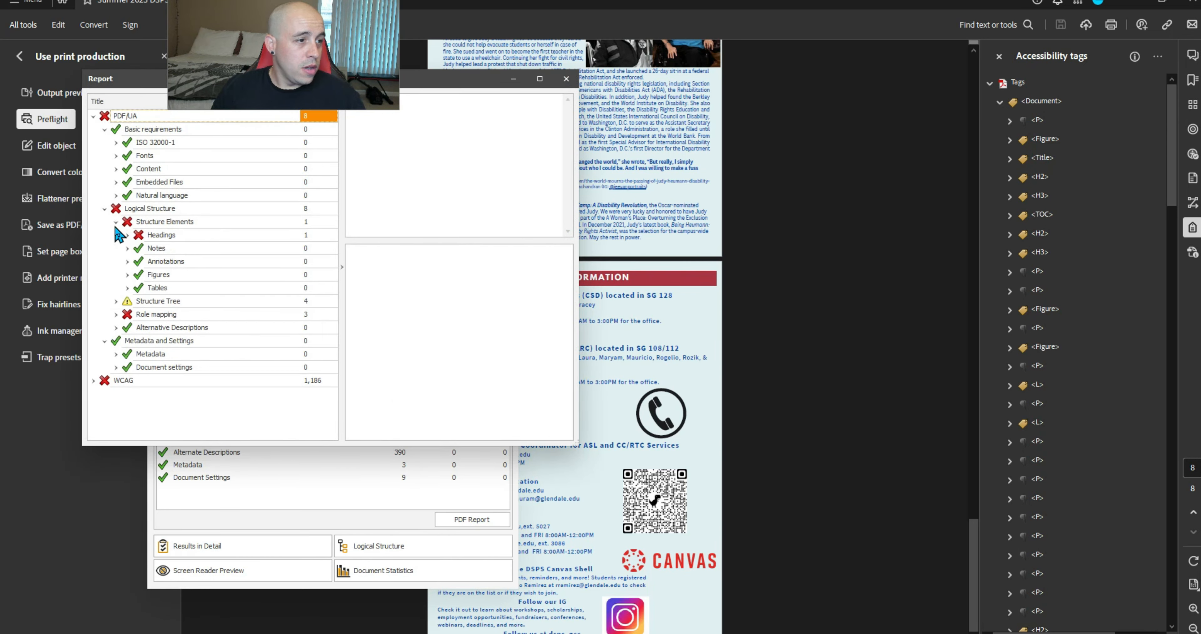
left_click(127, 234)
left_click(147, 260)
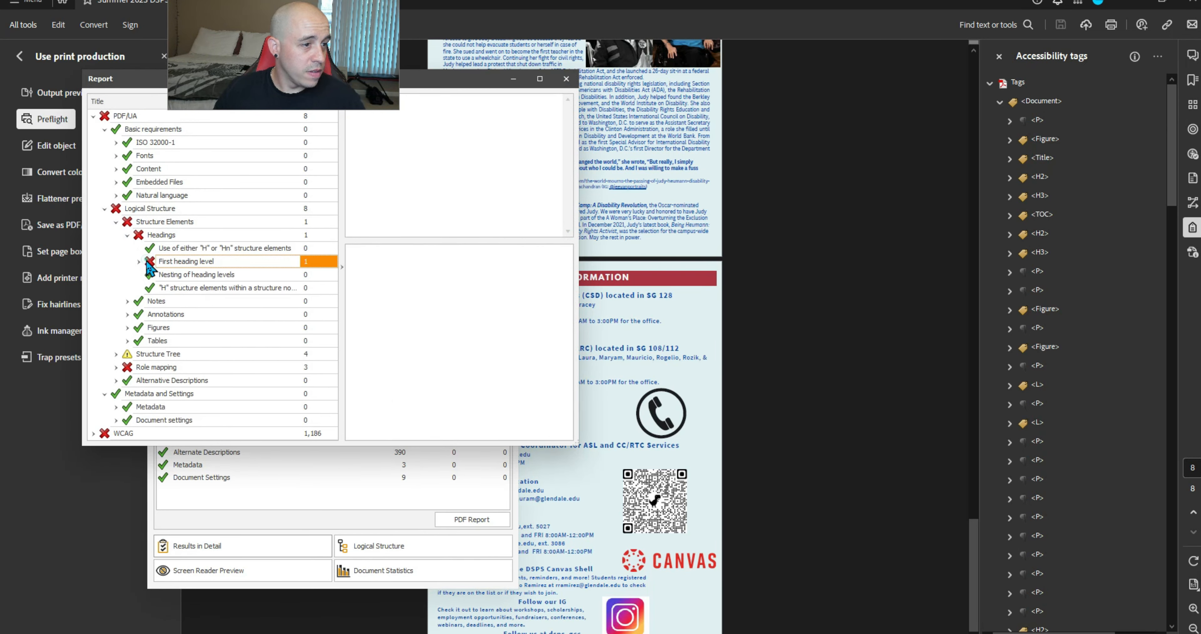
left_click(139, 261)
left_click(206, 273)
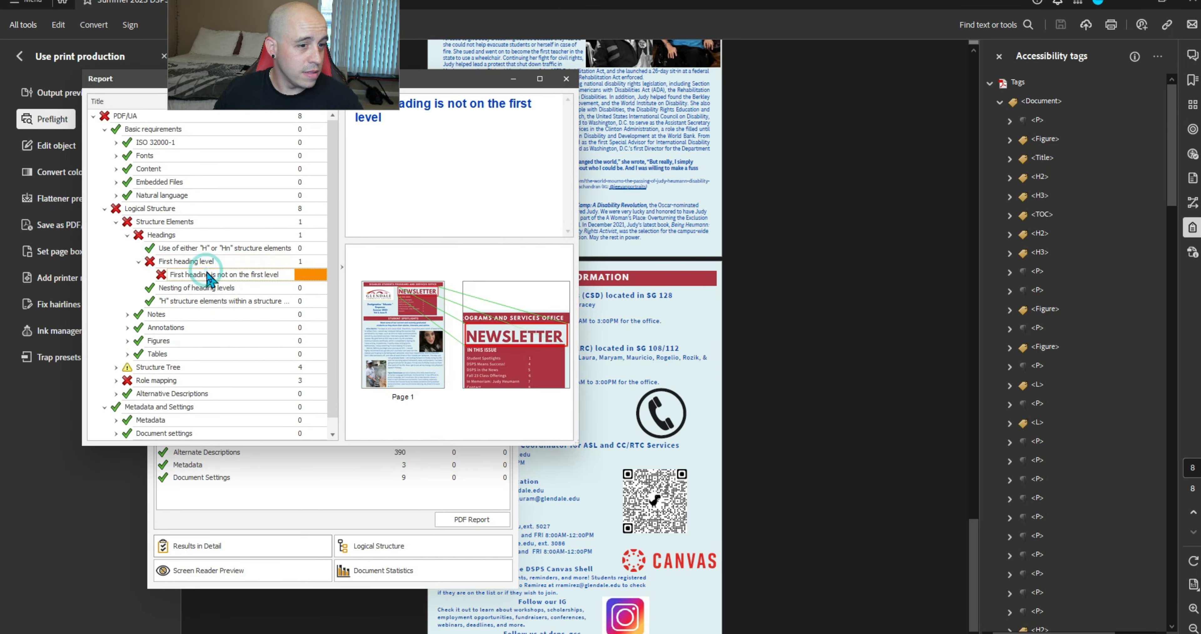
Rename the Title tag to H1
left_click(1042, 158)
key("Right")
key("Right")
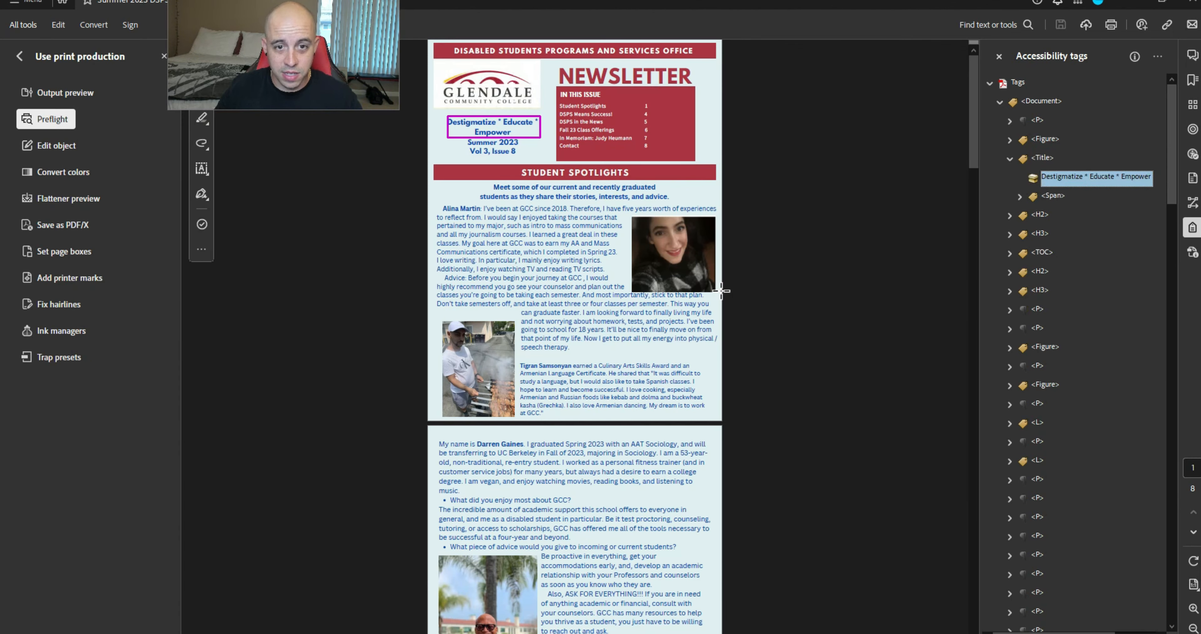
key("Left")
key("Left")
key("Right")
key("Right")
key("Left")
key("F2")
key("BackSpace")
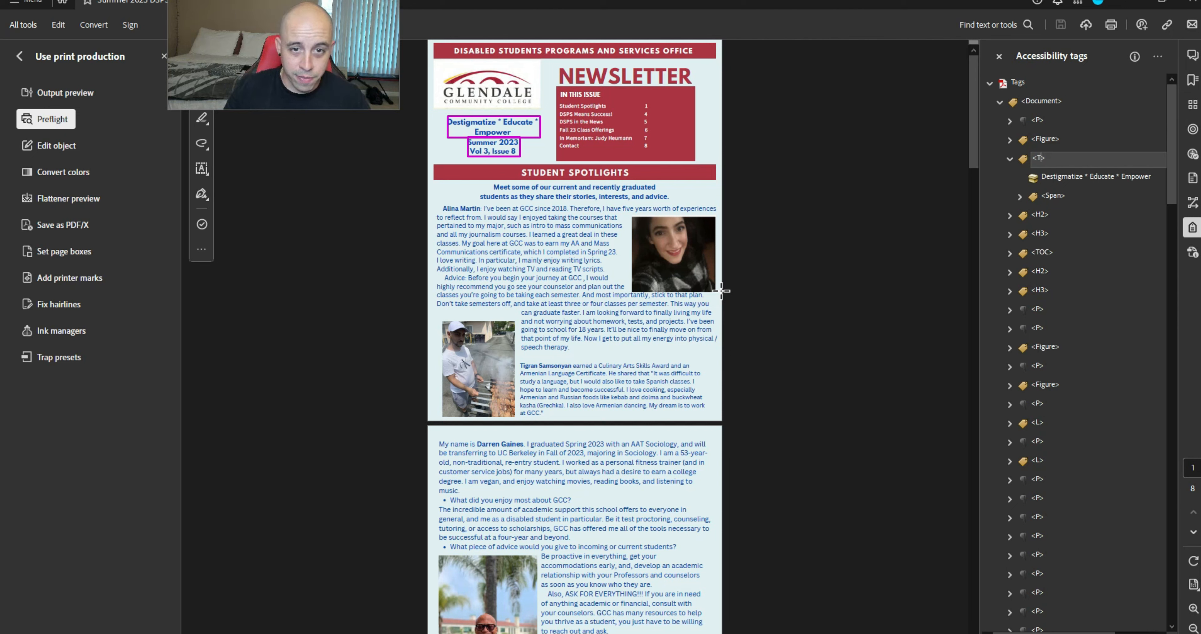
type("H1")
key("Return")
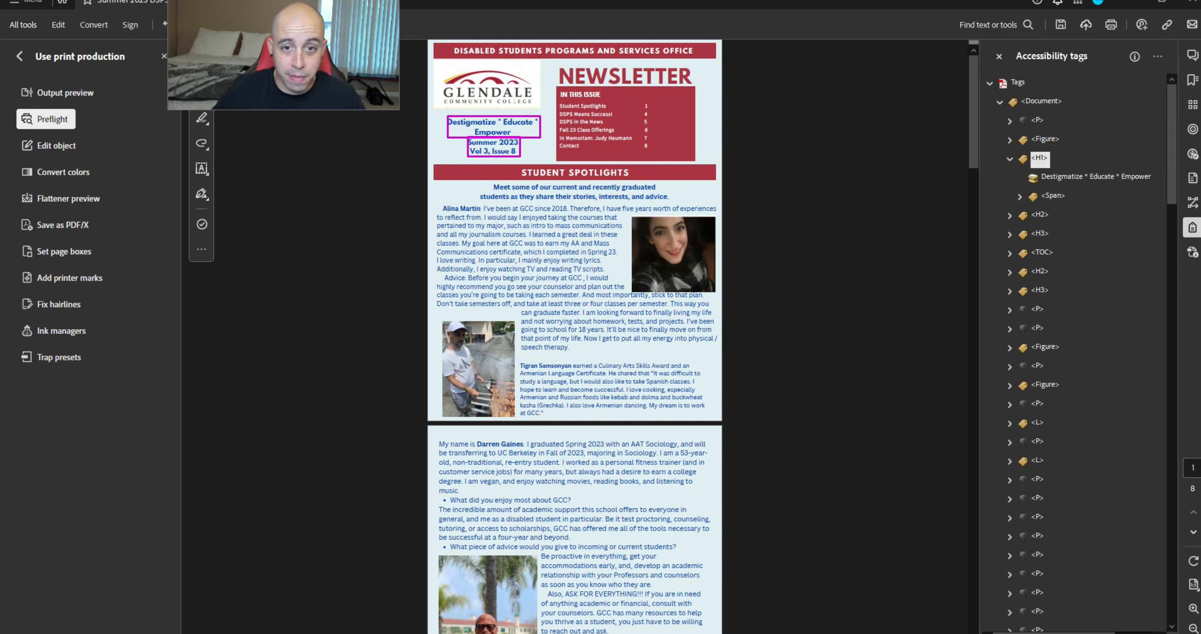
left_click(1010, 158)
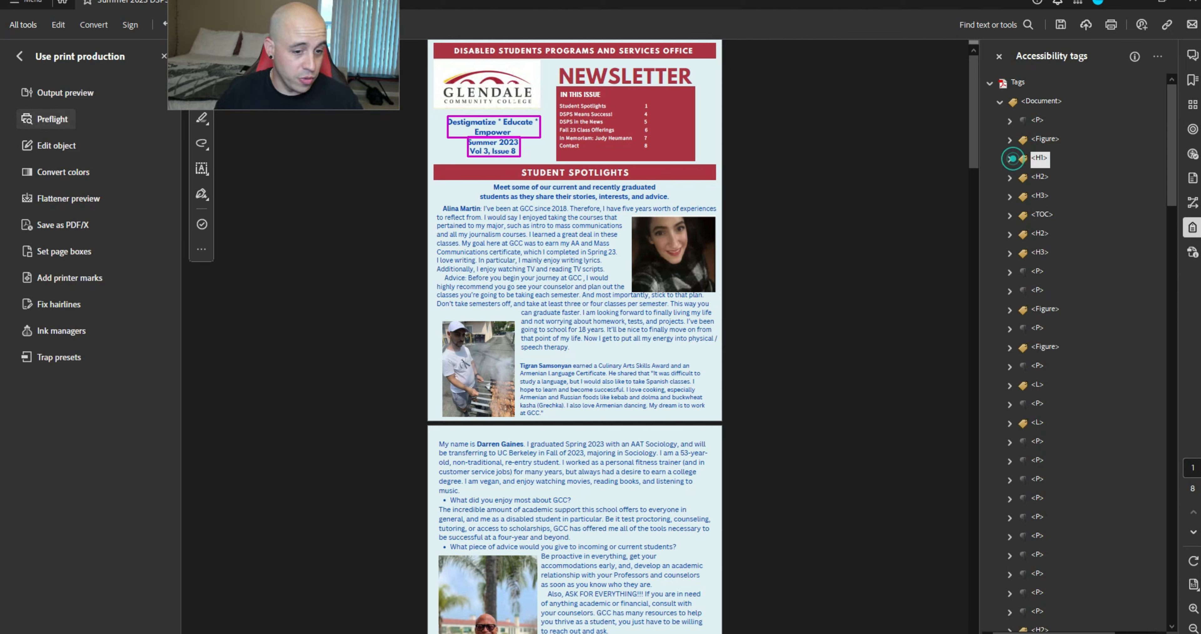
Review PAC's warning about the Reference on page 8
key("alt+Tab")
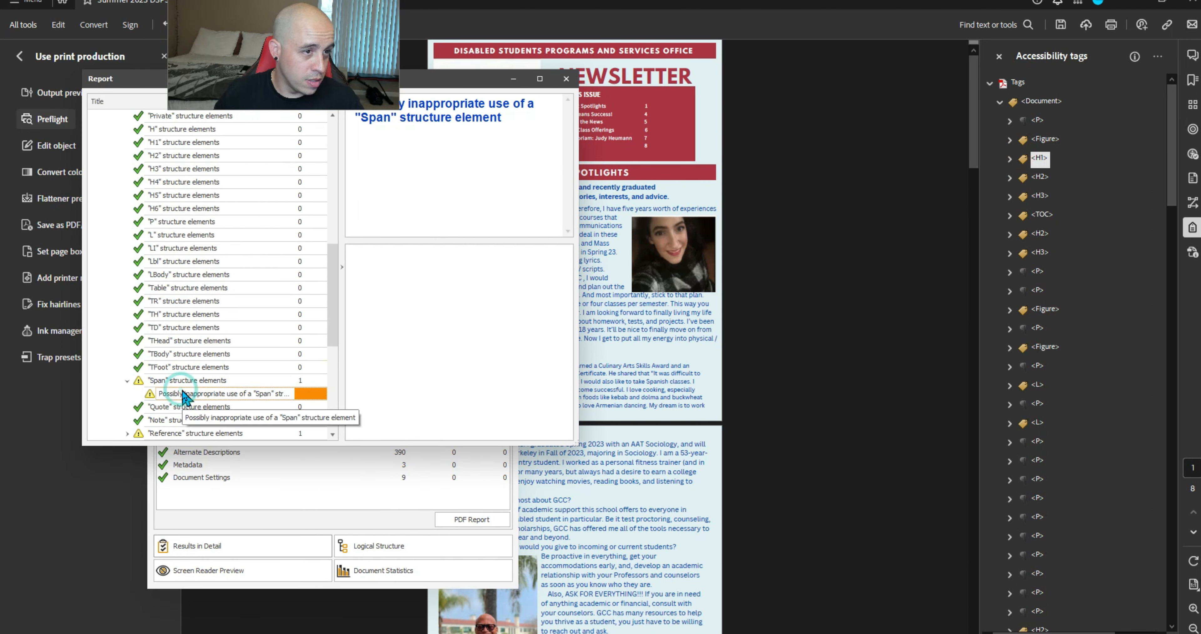
scroll(182, 392, "down", 3)
left_click(126, 301)
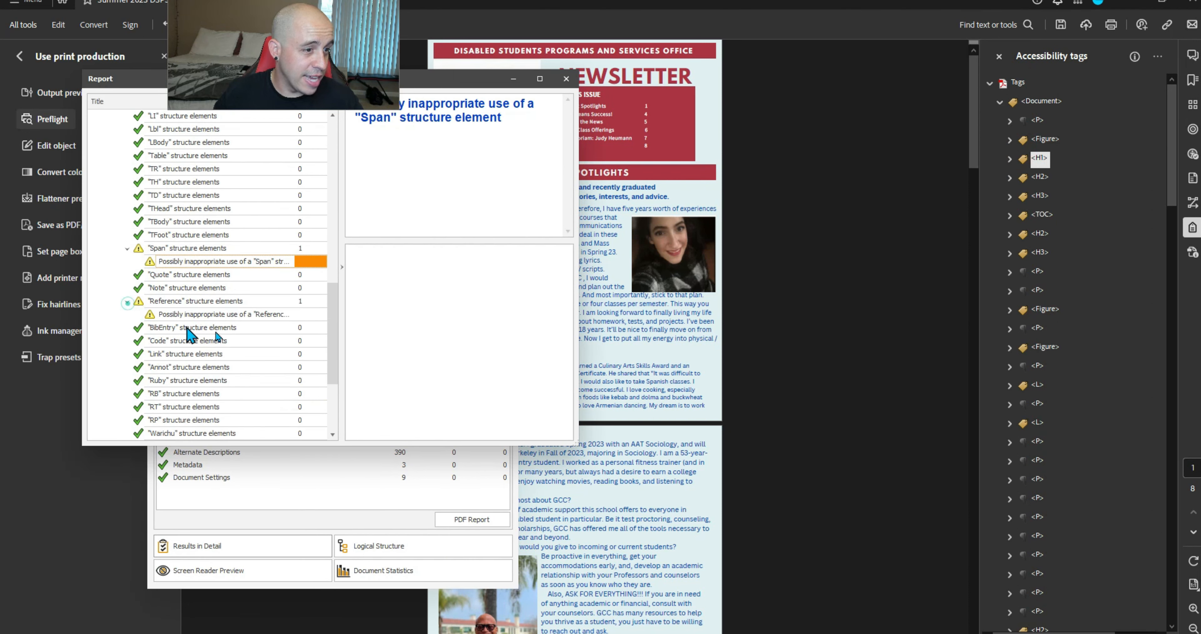
left_click(200, 314)
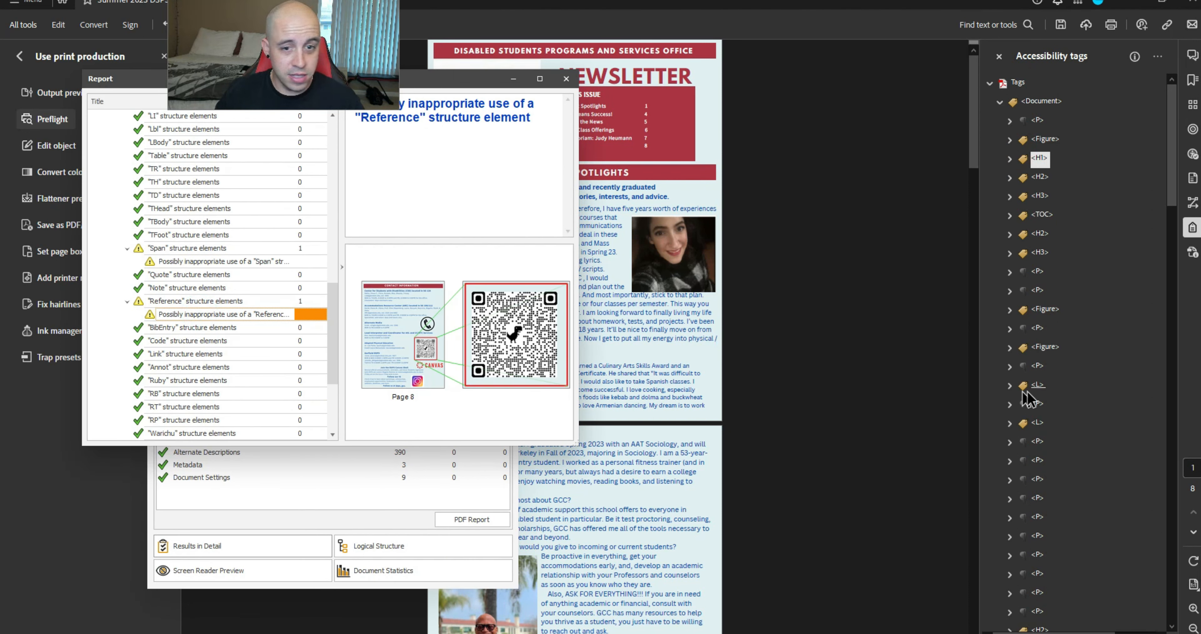
scroll(1050, 384, "down", 15)
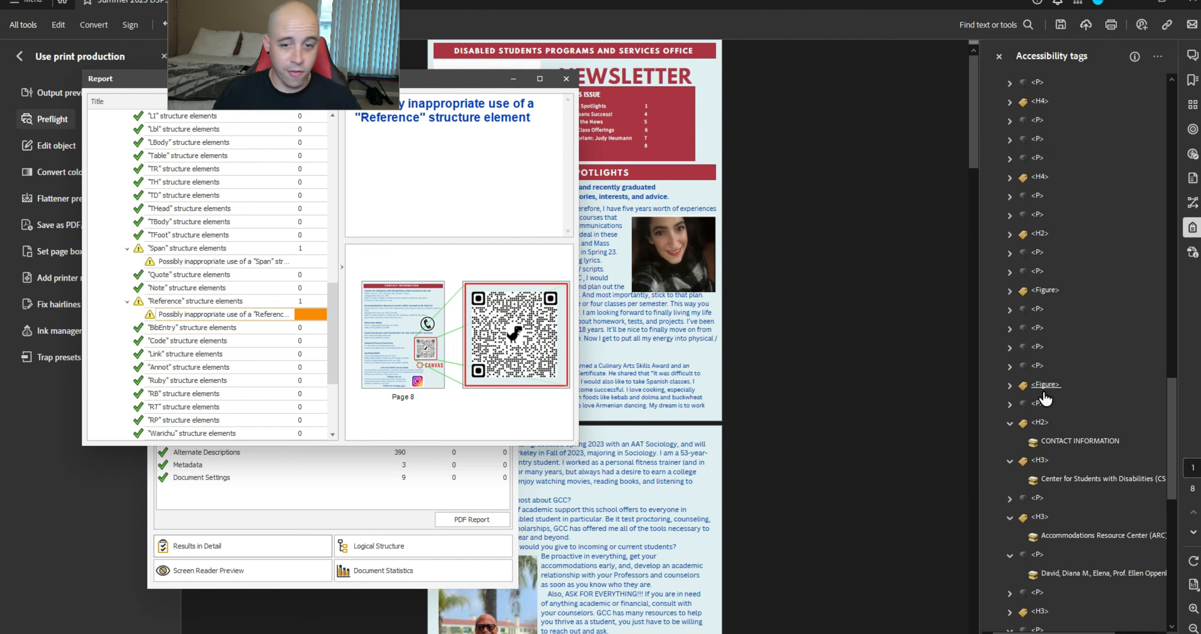
scroll(1044, 386, "down", 5)
Create a new P tag and move the Reference tag into it
right_click(1044, 412)
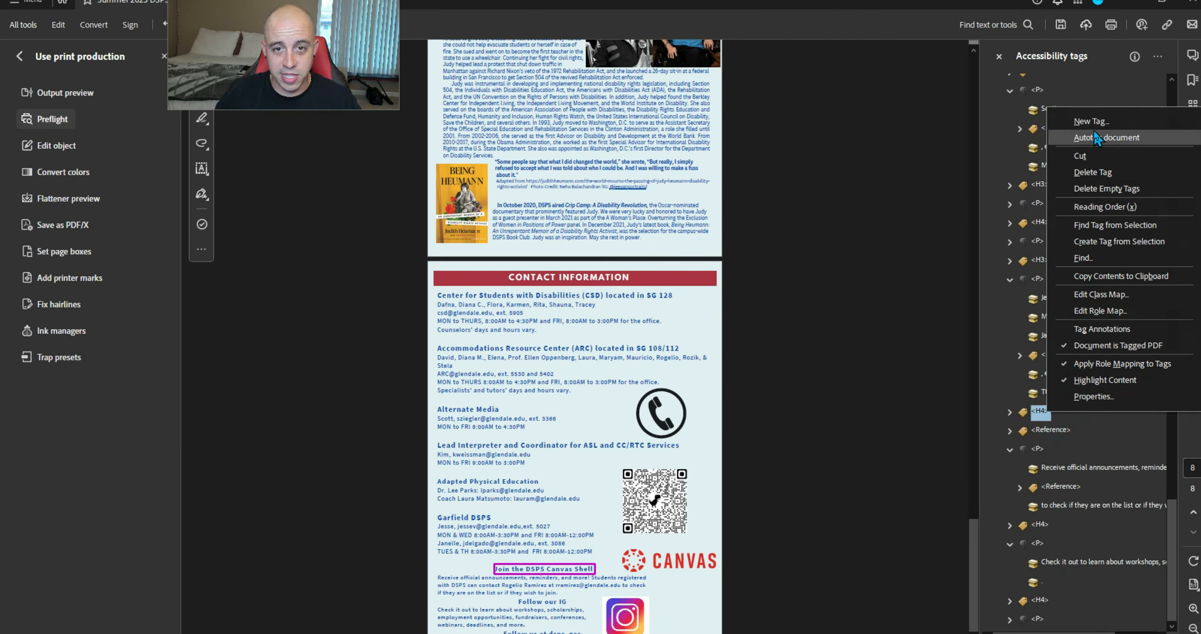
left_click(1091, 120)
left_click(584, 343)
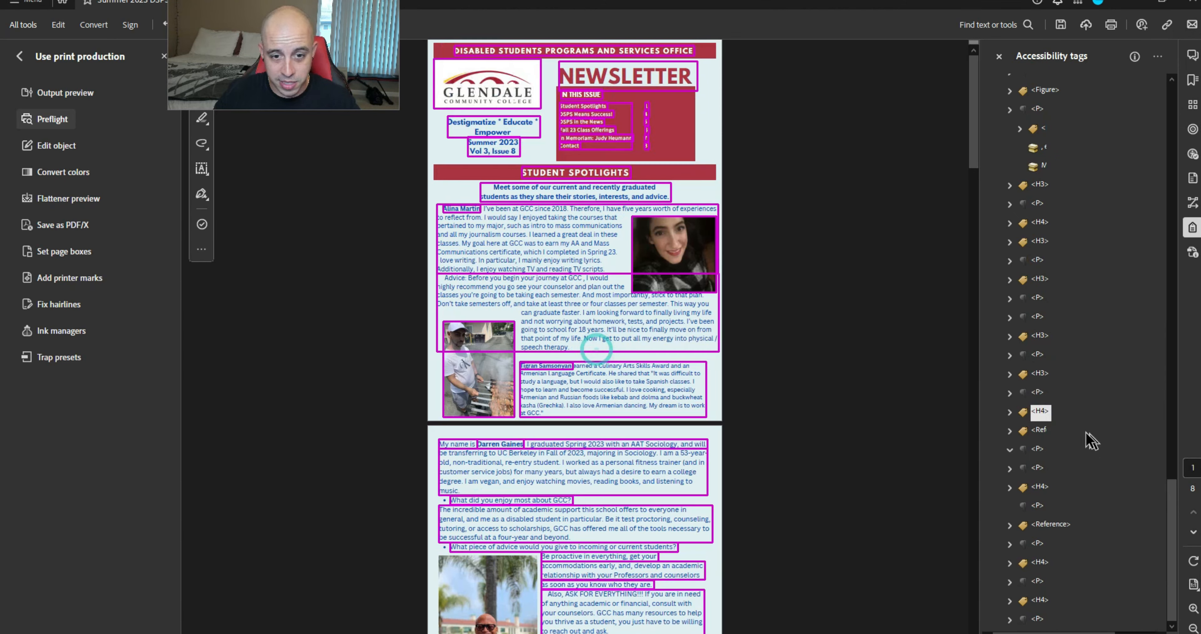
left_click_drag(1052, 524, 1041, 505)
left_click_drag(1173, 510, 1165, 104)
left_click(992, 111)
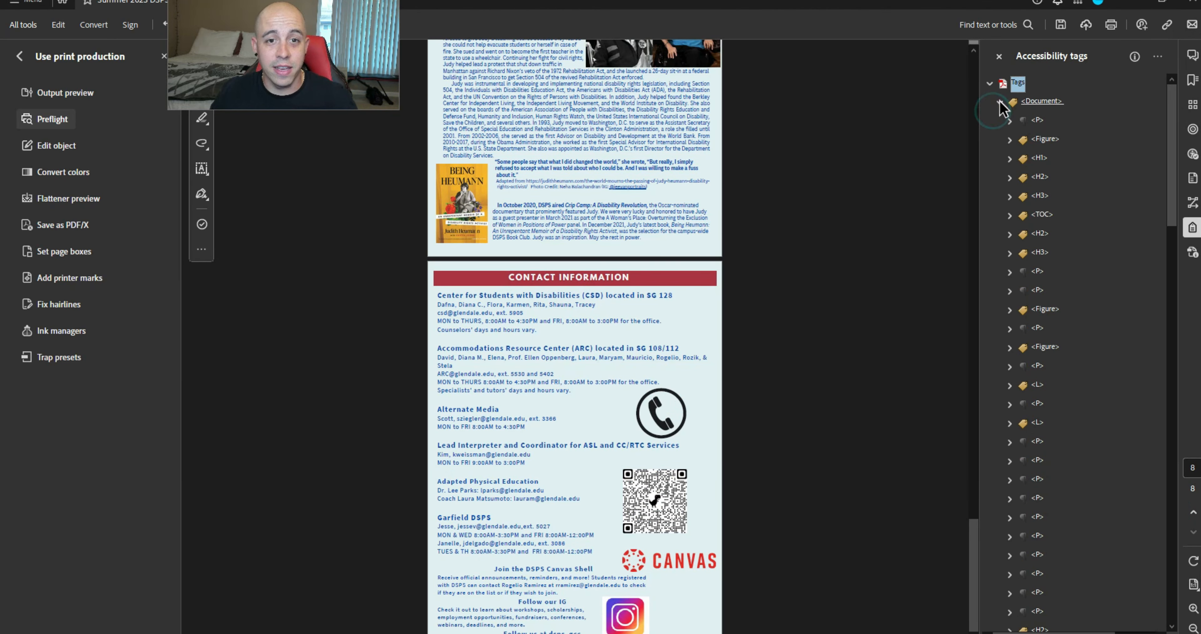
left_click(999, 101)
left_click(999, 102, "ctrl")
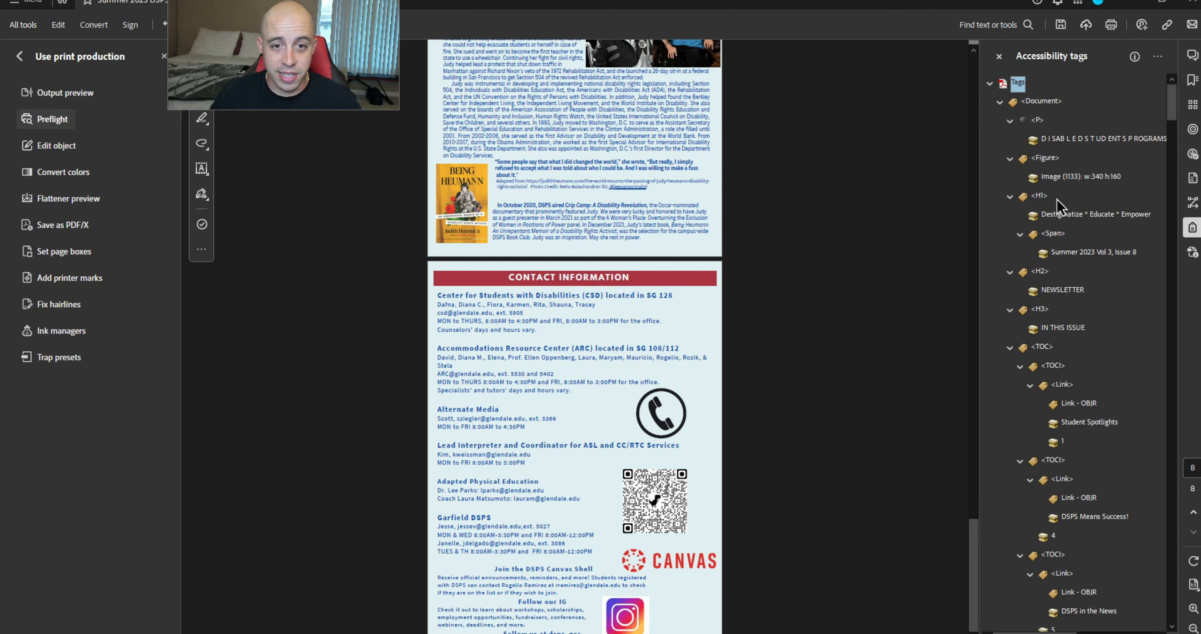
Move 'Summer 2023 Vol 3, Issue 8' from its Span into H1, delete the Span, and save
left_click(1068, 257)
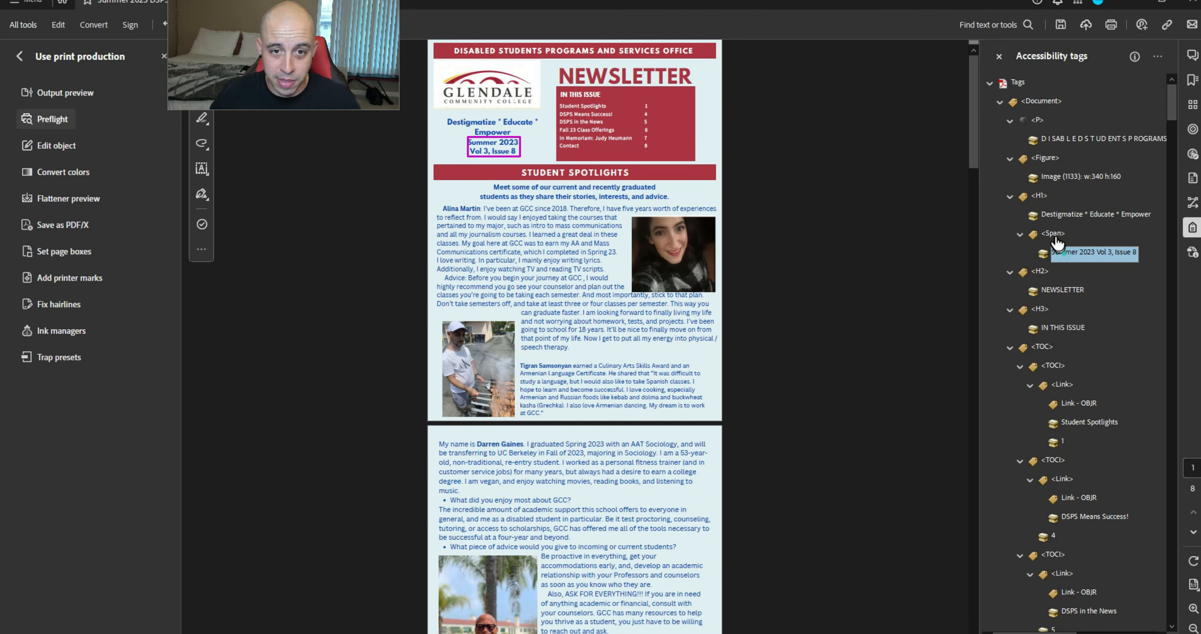
left_click_drag(1052, 237, 1046, 228)
left_click(1033, 280)
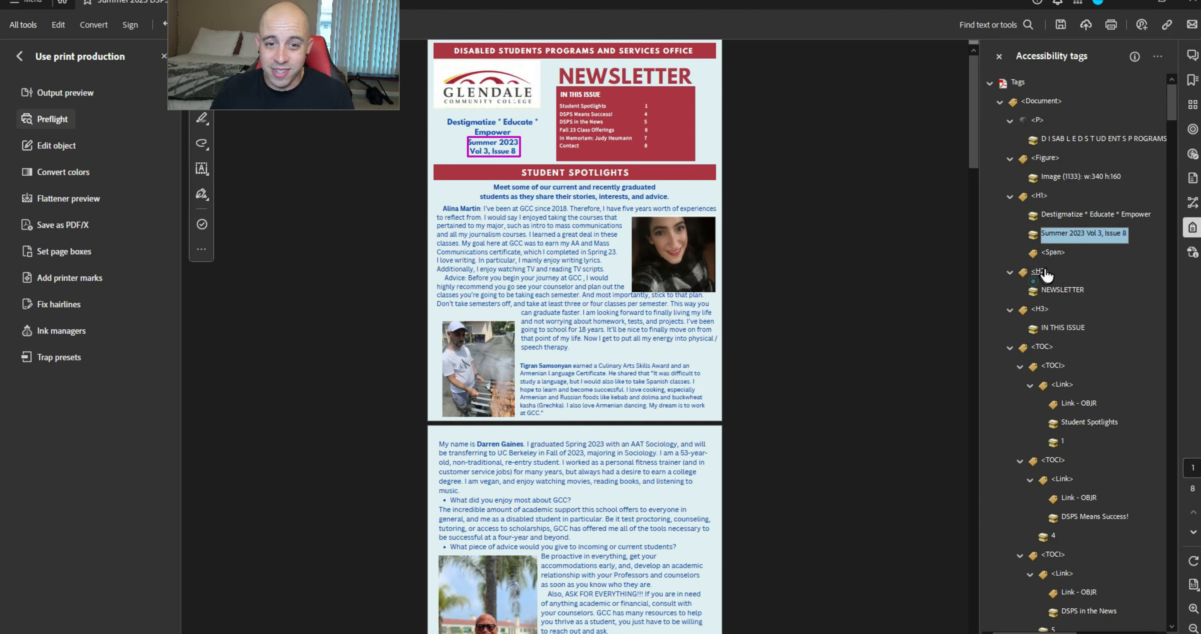
left_click(1048, 251)
key("Delete")
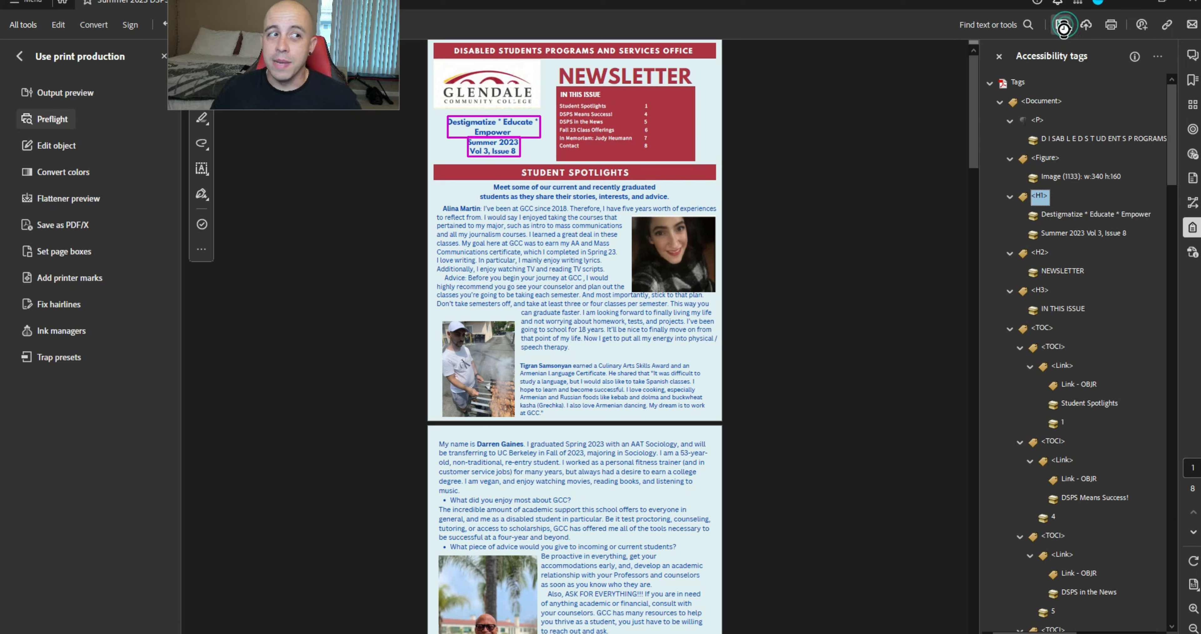
left_click(1065, 25)
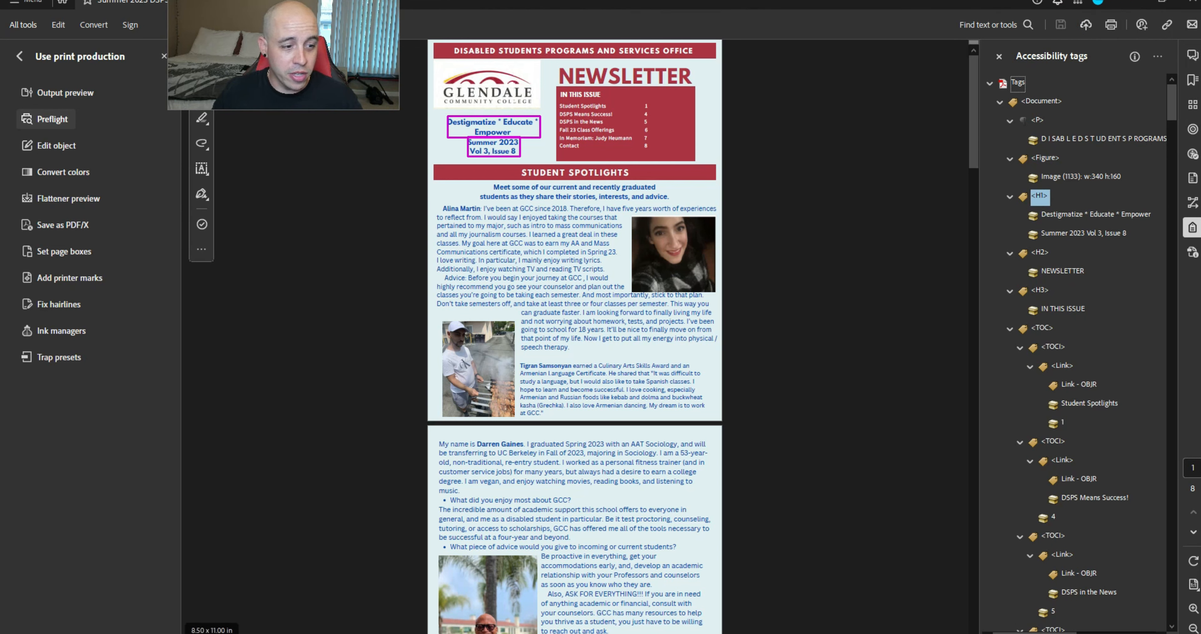
left_click(383, 633)
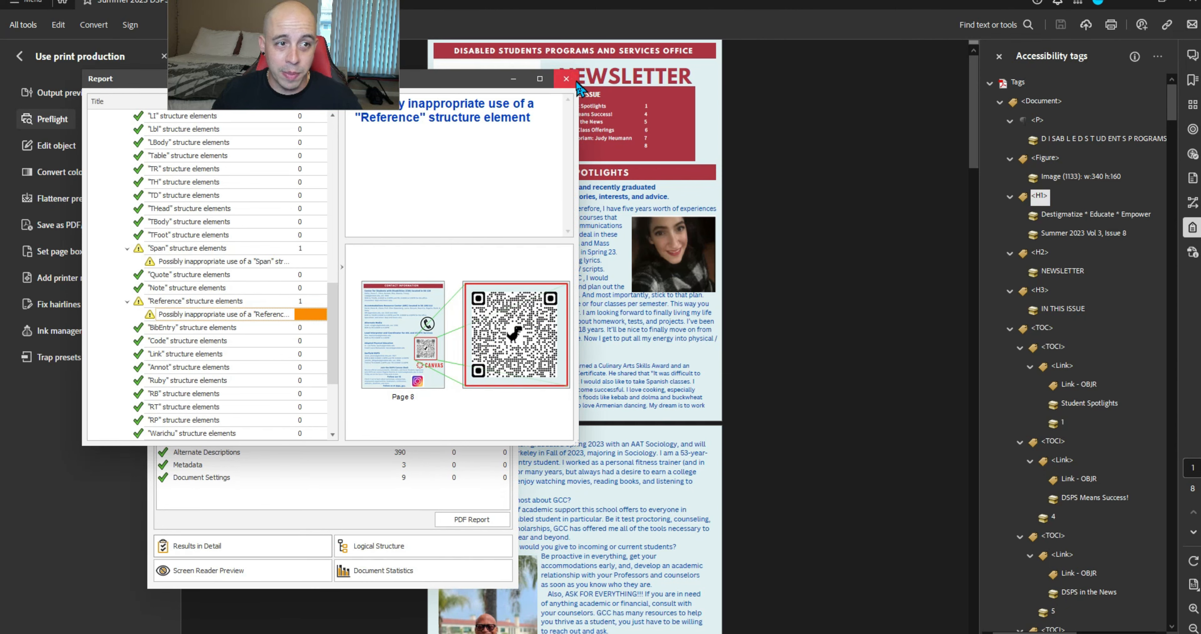
Re-run the check and review the Instagram icon and QR code Figure warnings plus role mapping details
left_click(566, 79)
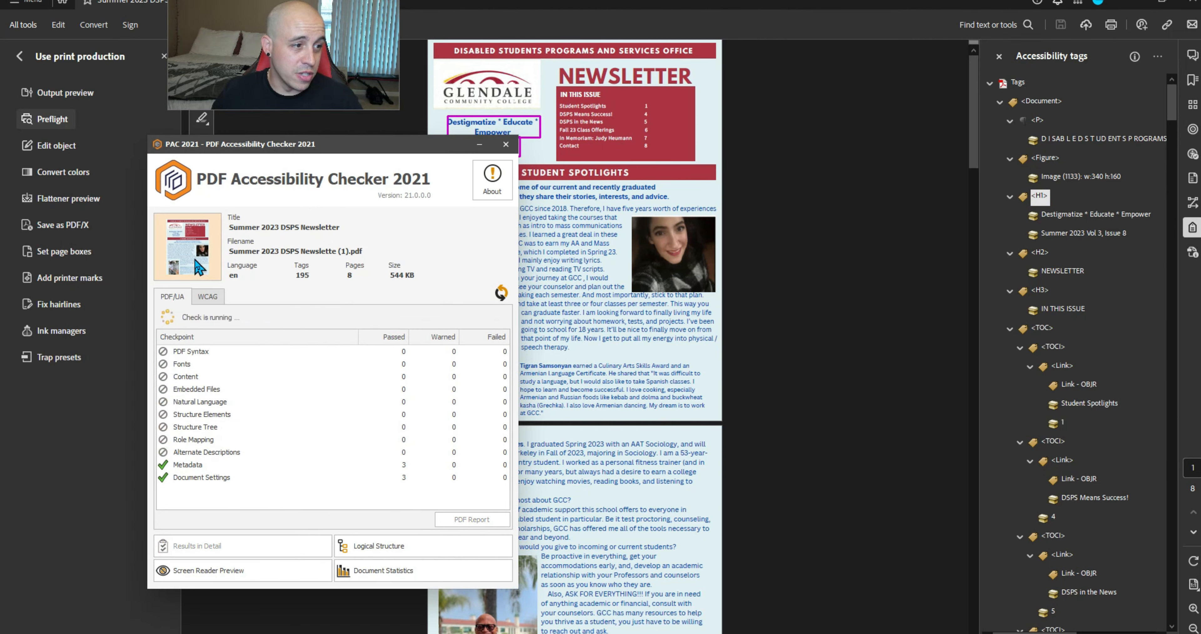
double_click(206, 440)
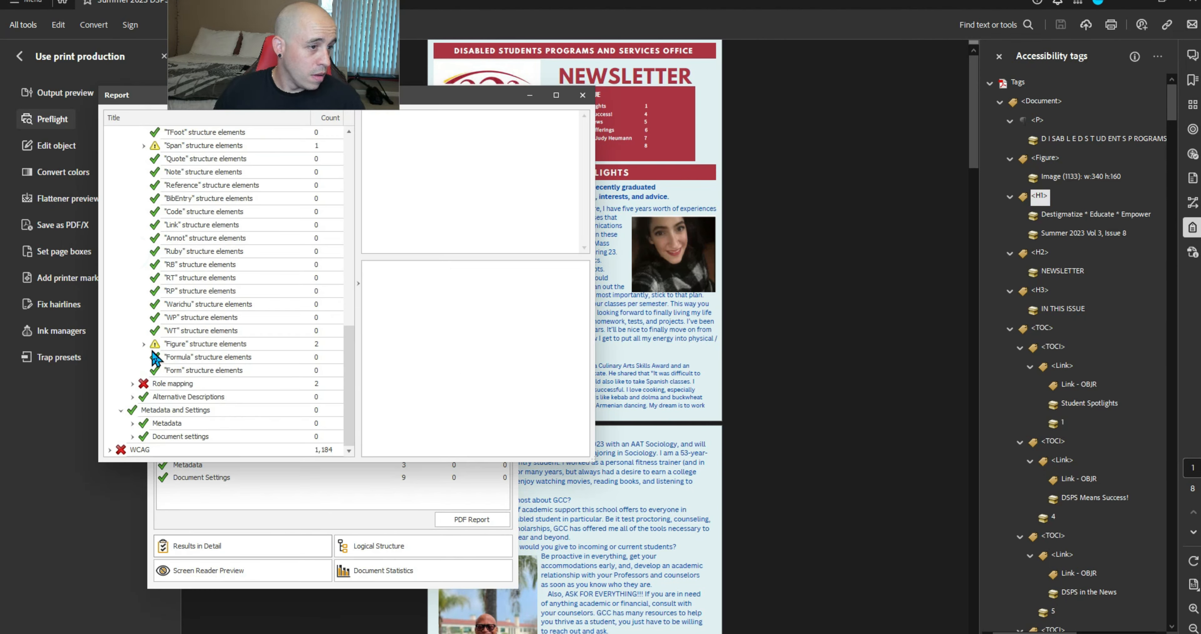
left_click(144, 343)
left_click(208, 356)
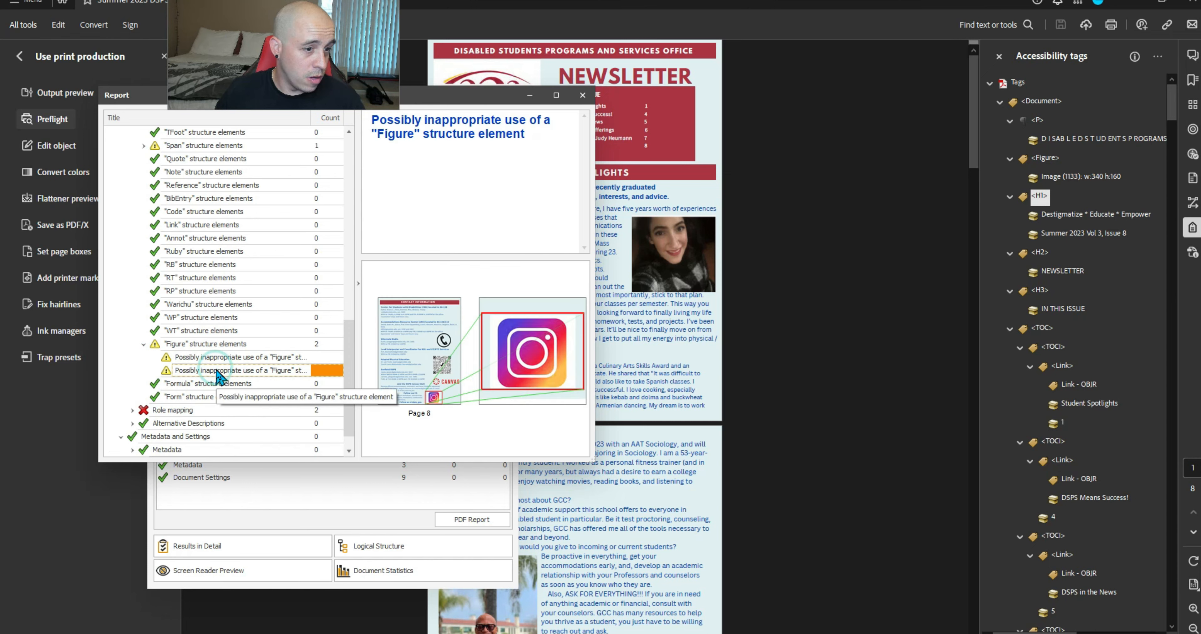
left_click(208, 357)
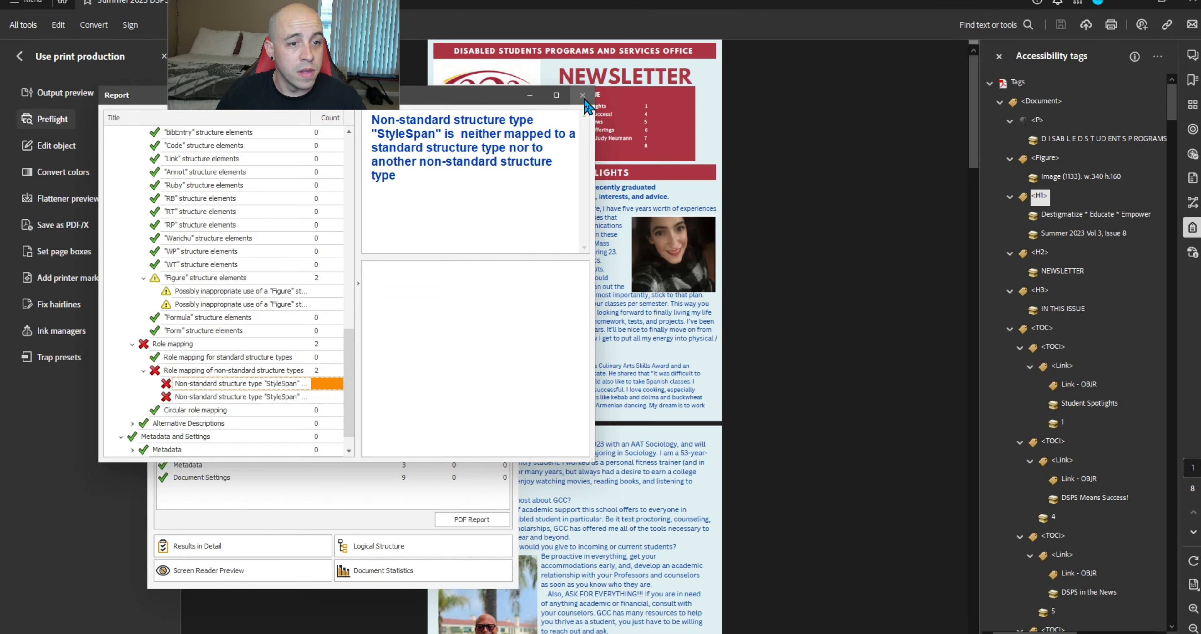
left_click(582, 95)
scroll(1052, 339, "down", 20)
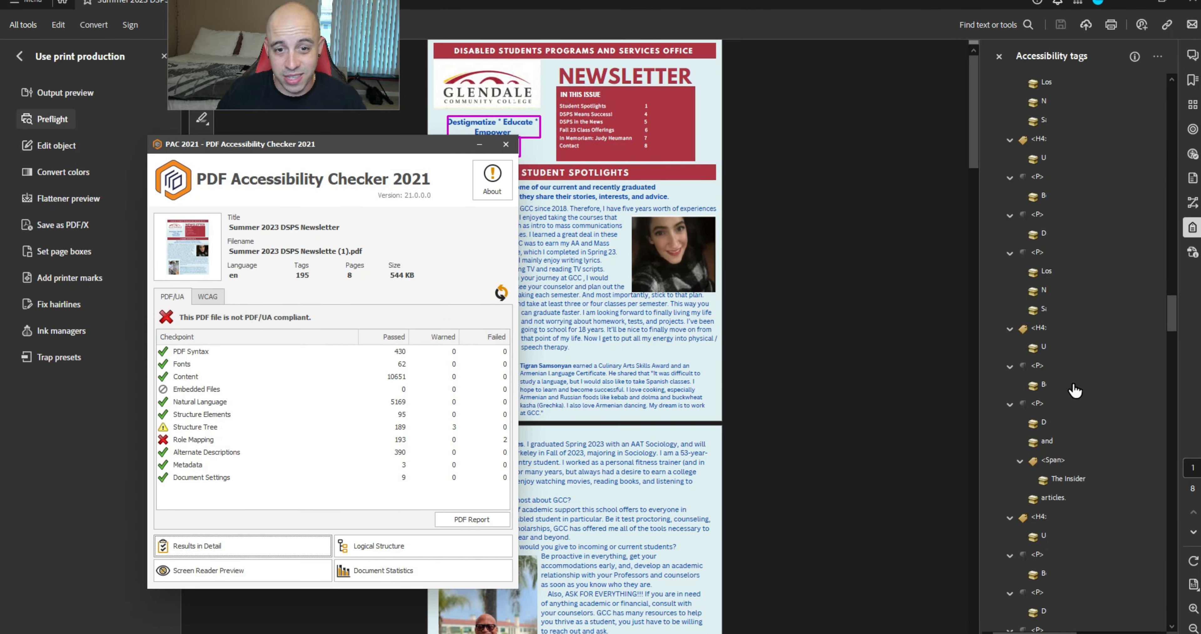
scroll(1075, 390, "down", 15)
Expand the page 8 Reference > Link > Figure tags for the QR code and Instagram icon
left_click(1060, 184)
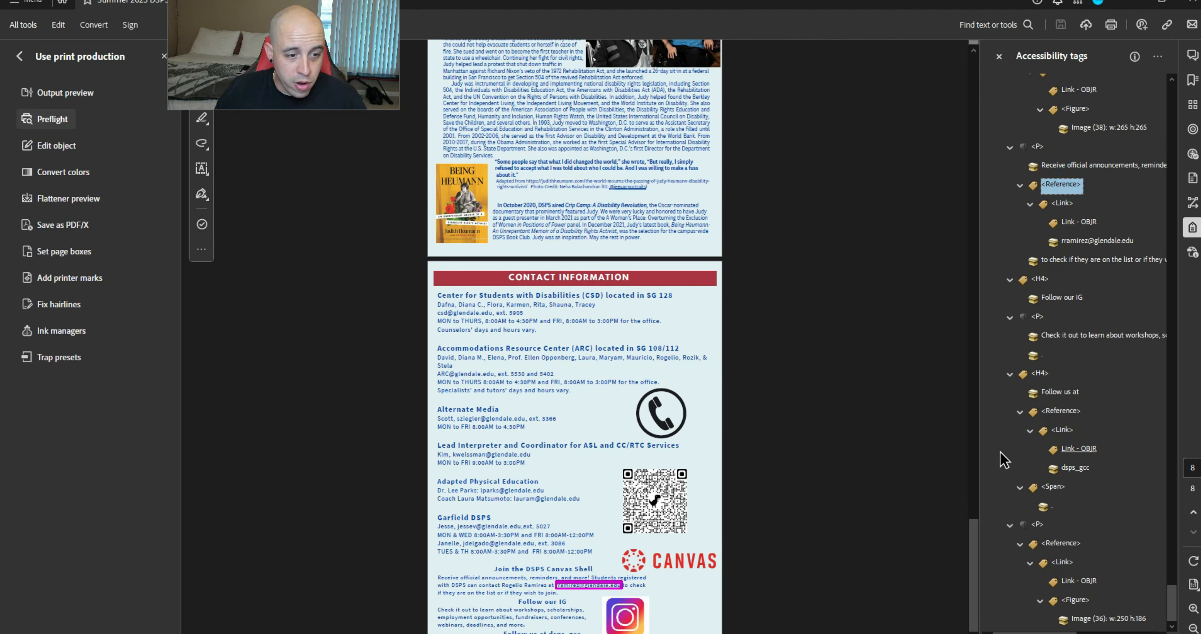
key("Down")
key("Down")
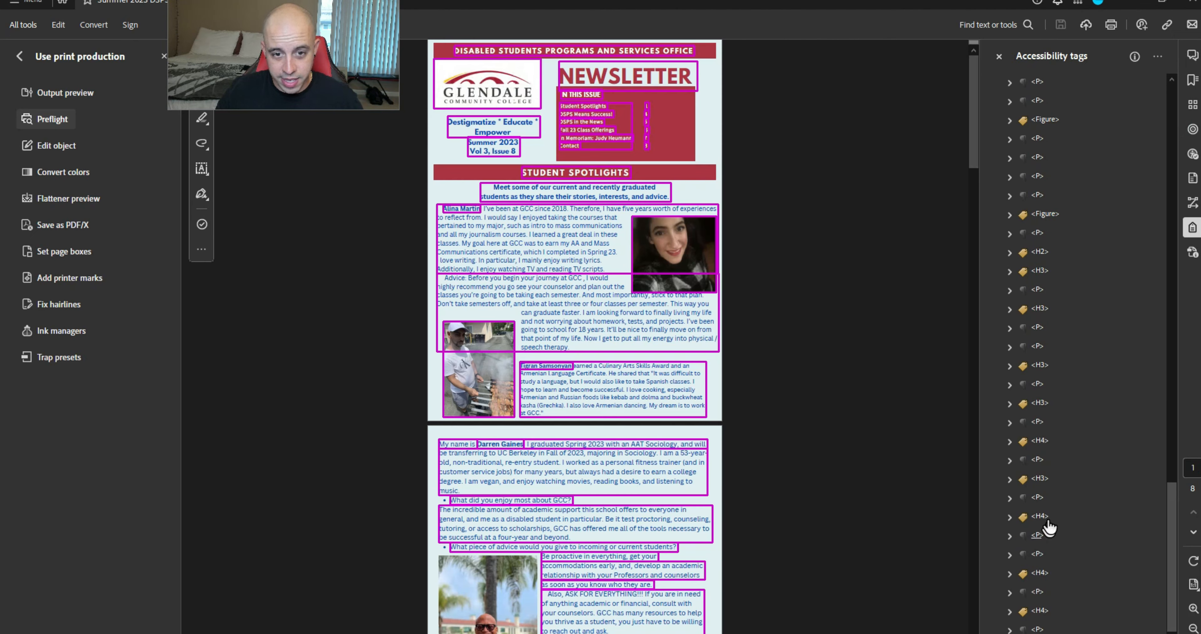
key("Right")
key("Right")
key("Down")
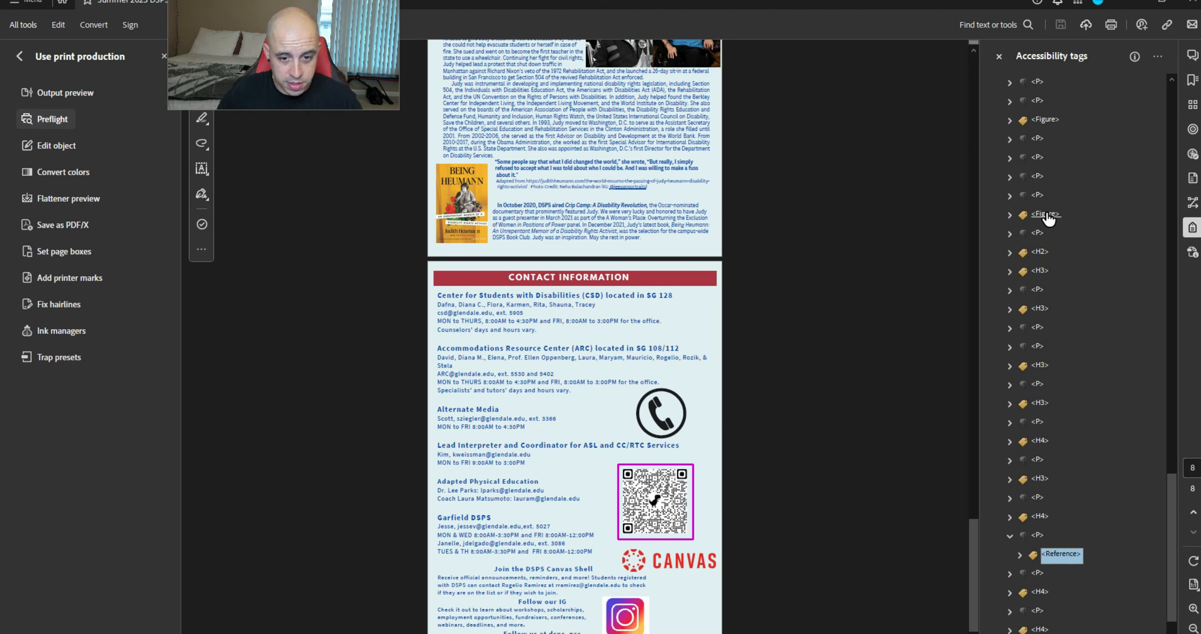
key("Down")
key("Up")
key("Right")
key("Down")
key("Down")
key("Up")
key("Right")
key("Down")
key("Down")
key("Right")
key("Down")
key("Down")
key("Down")
key("Down")
key("Down")
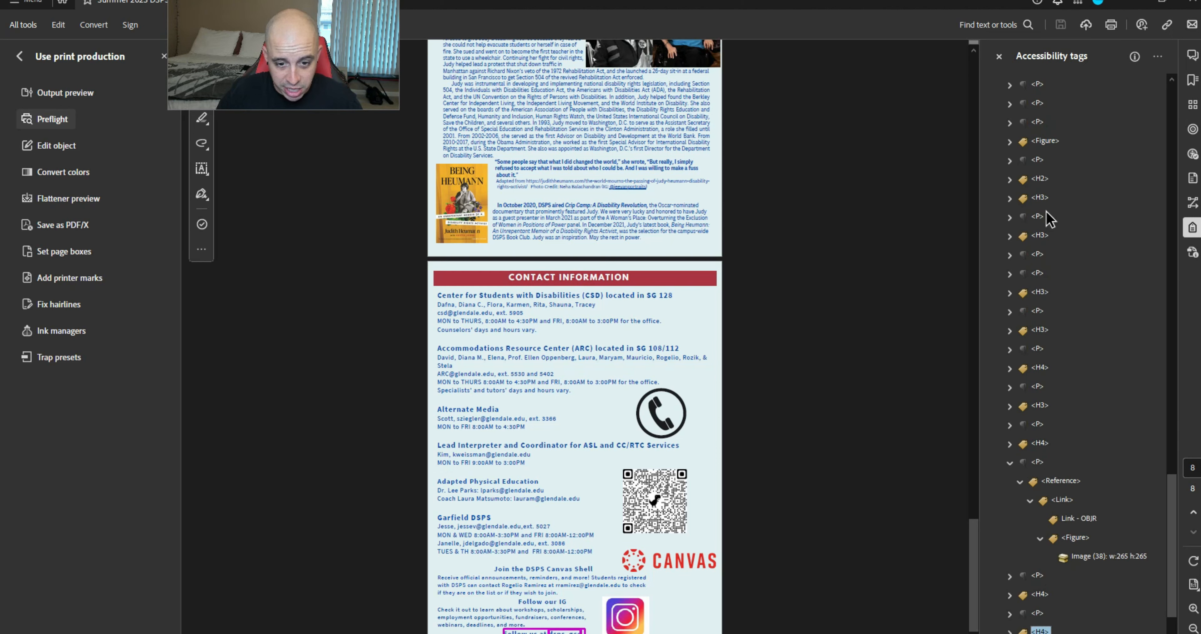
key("Down")
key("Right")
key("Down")
key("Right")
key("Down")
key("Right")
key("Down")
key("Down")
key("Right")
key("Down")
key("Up")
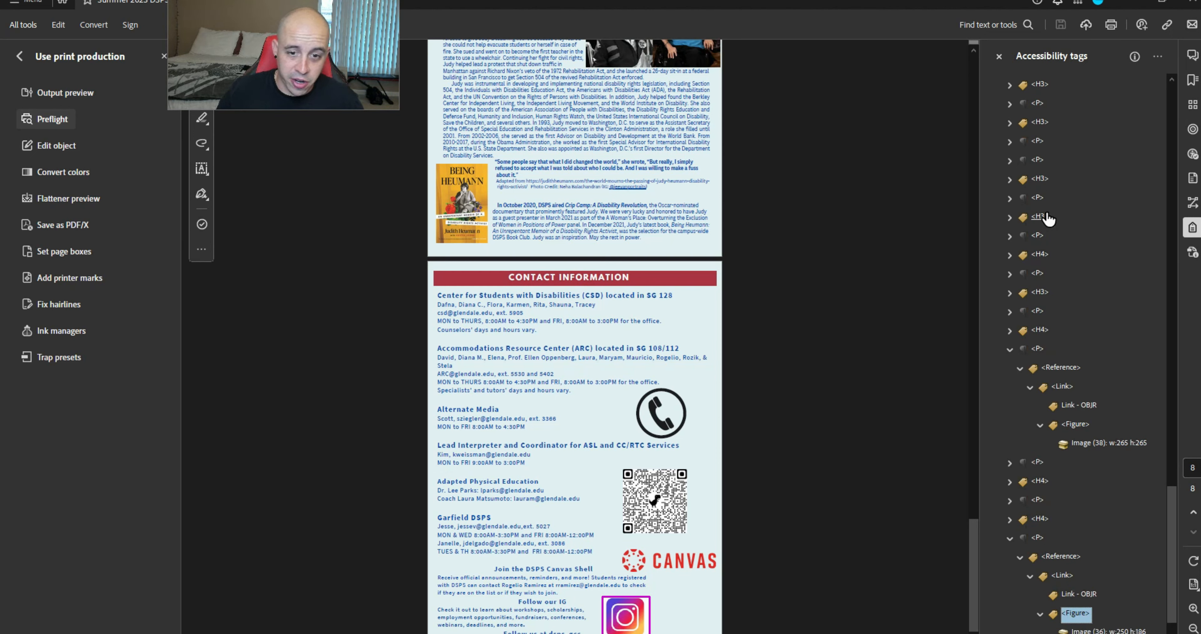
Open the QR code figure's (Image 38) tag entries and expand its /A attribute dictionary
right_click(1116, 443)
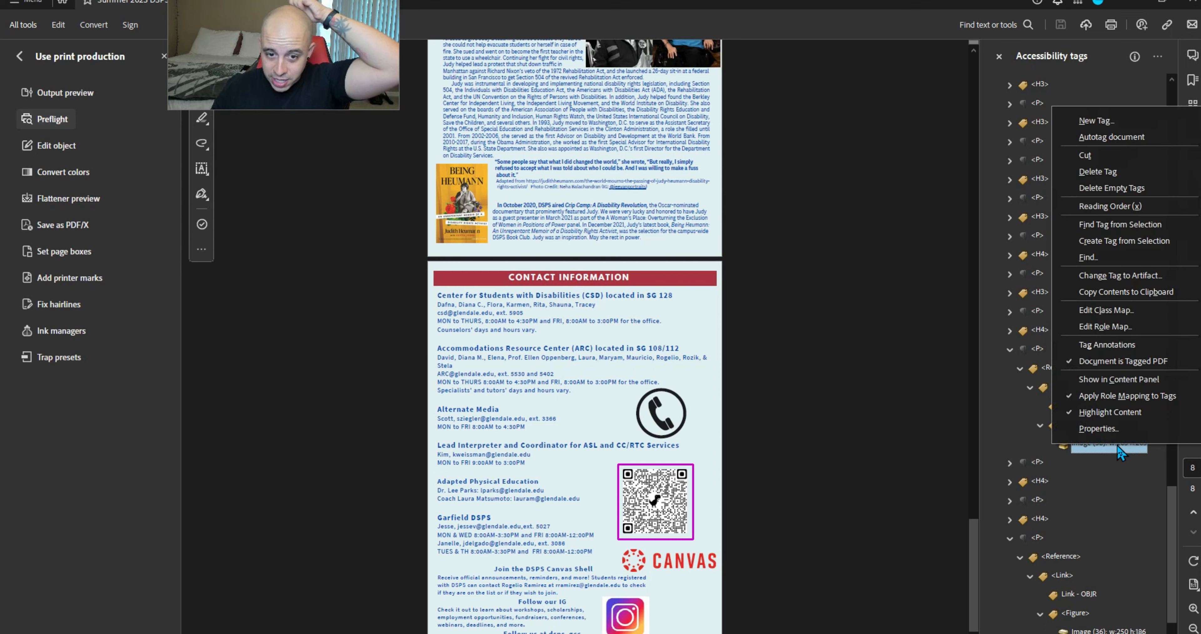
left_click(1110, 429)
left_click_drag(957, 225, 901, 127)
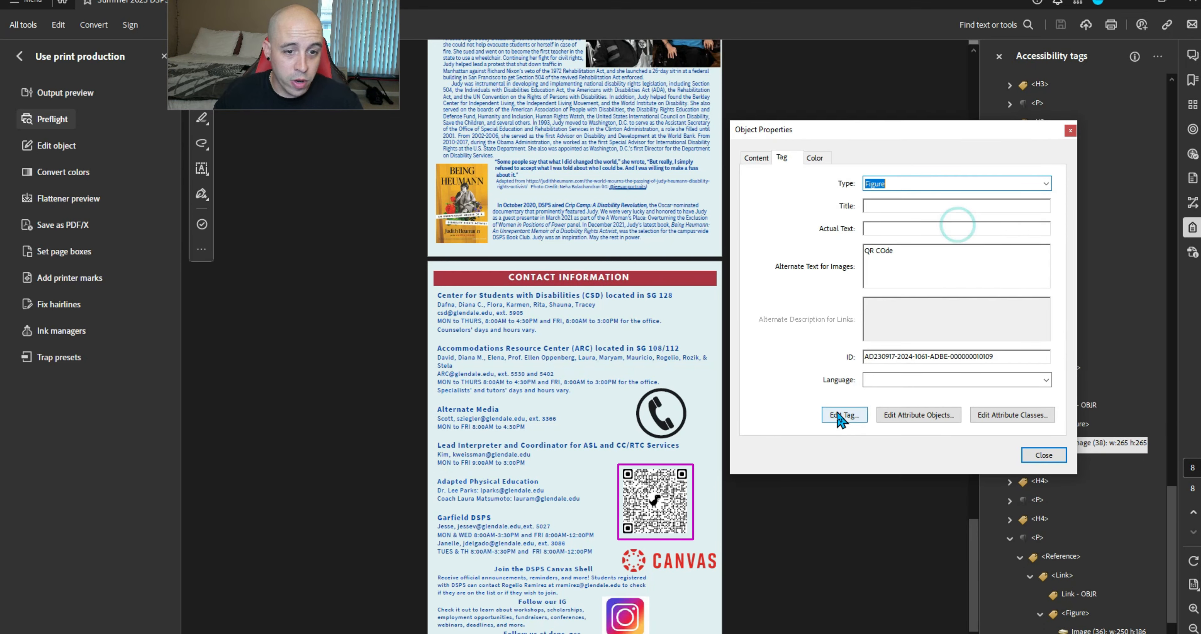
left_click(838, 411)
left_click(491, 231)
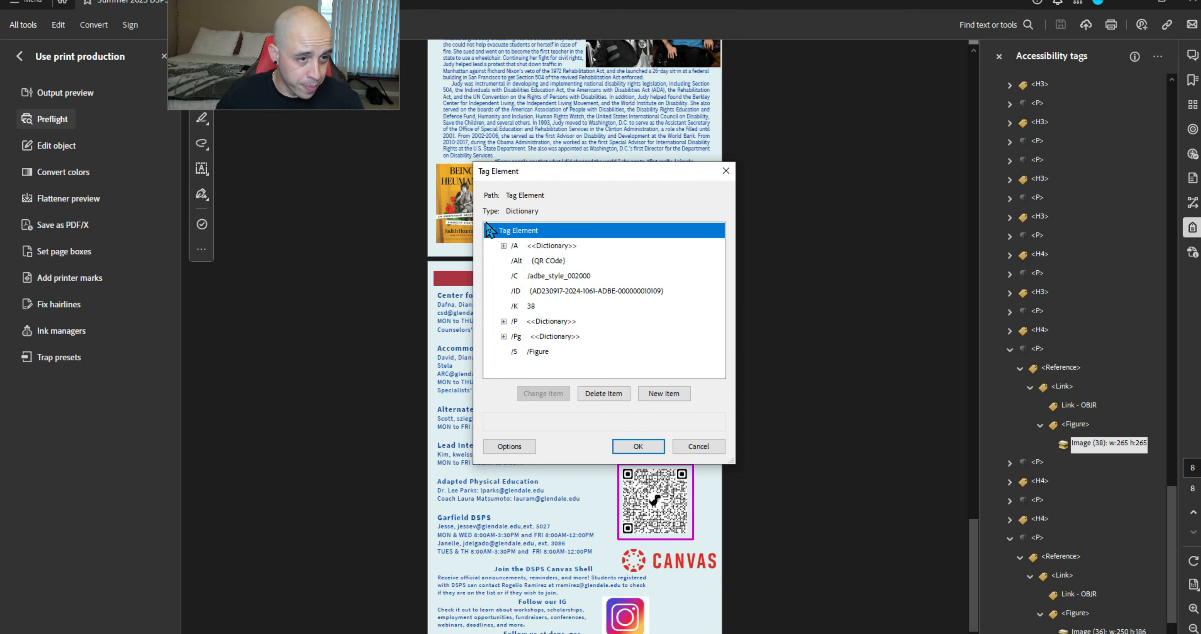
left_click(503, 245)
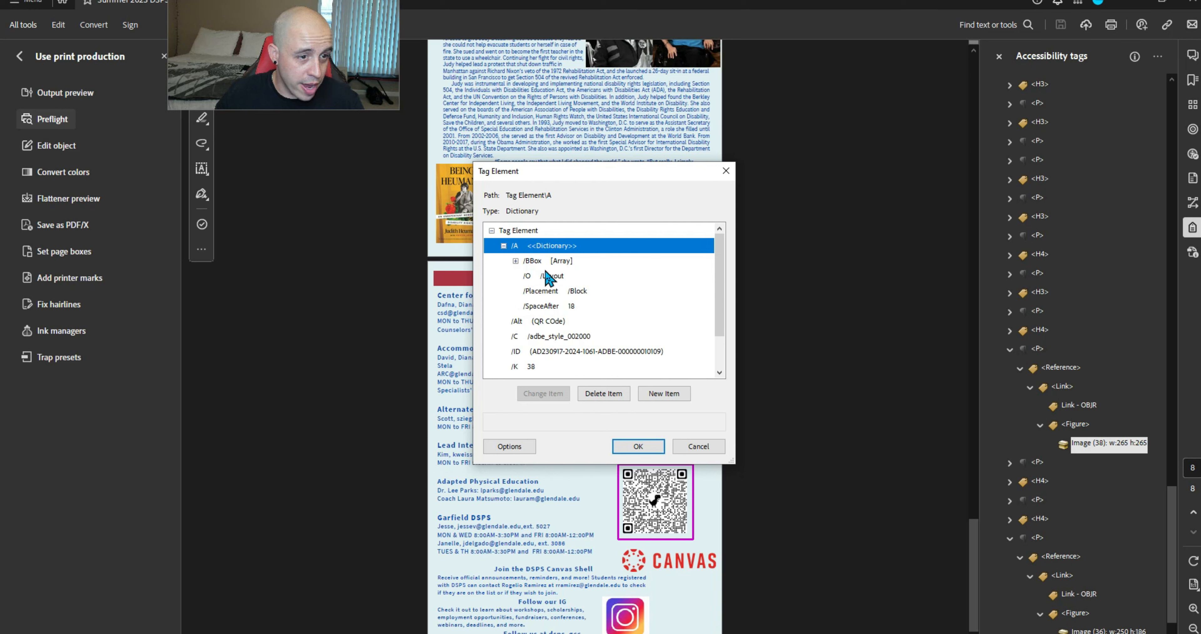
Change the QR code's /Placement value from Block to Inline and close its properties
left_click(550, 291)
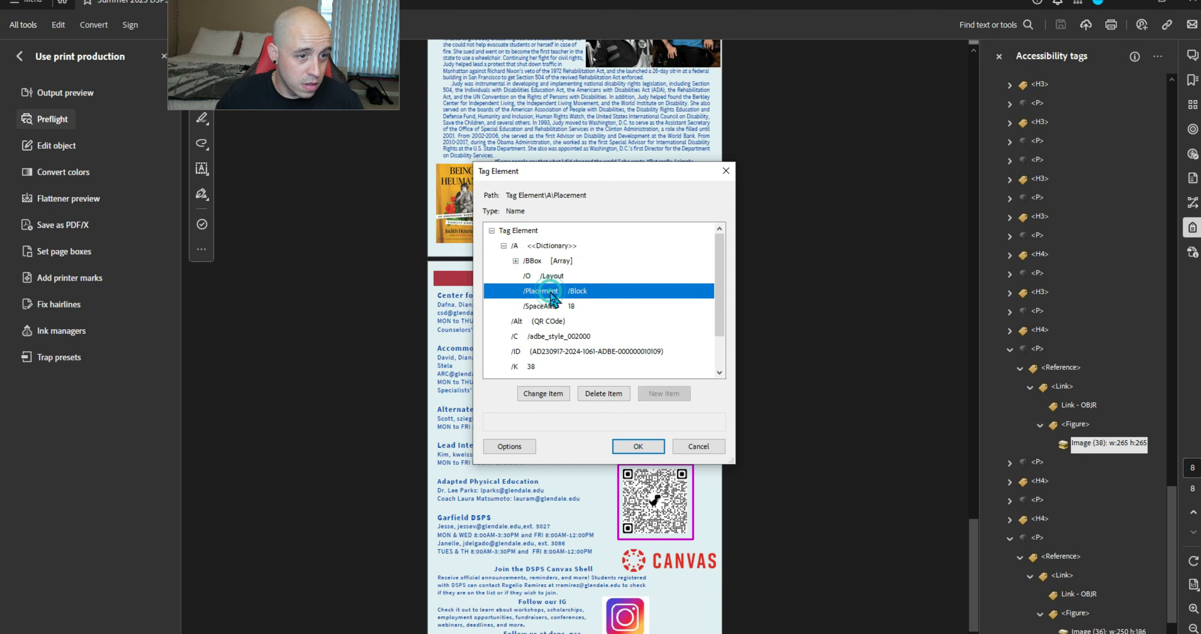
left_click(544, 394)
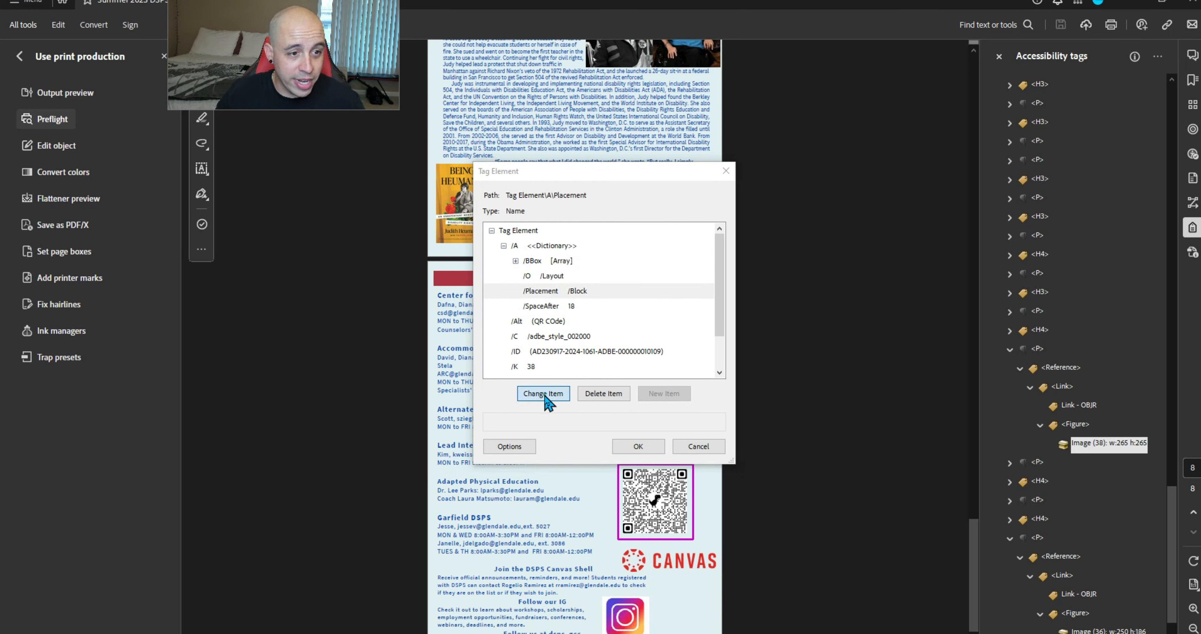
type("Inline")
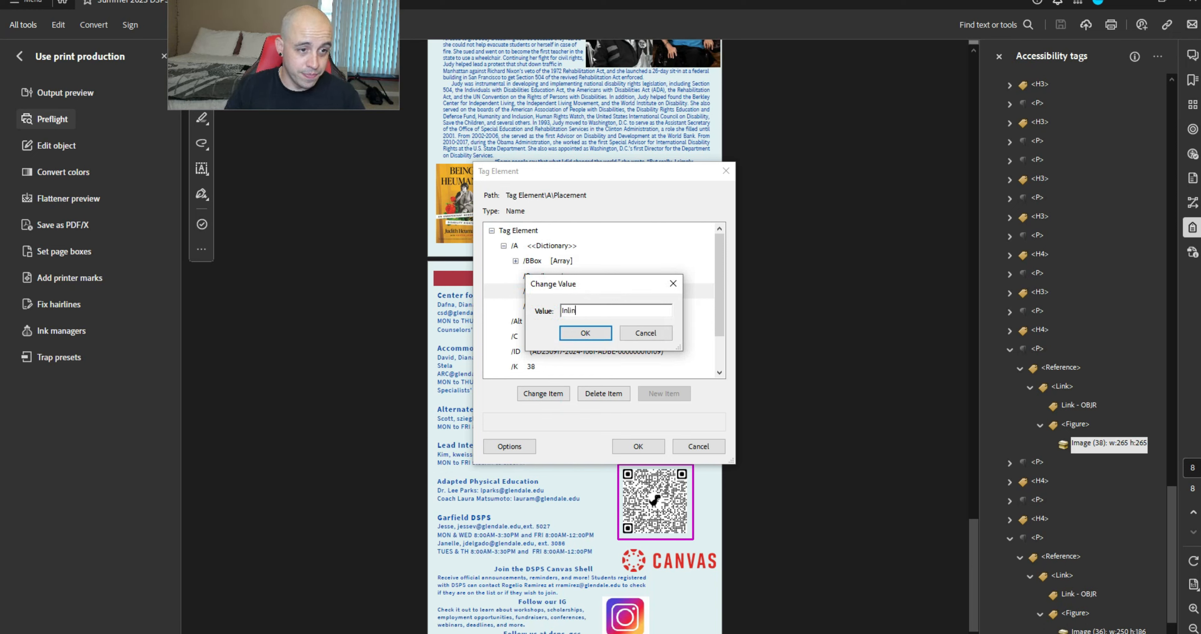
left_click(588, 329)
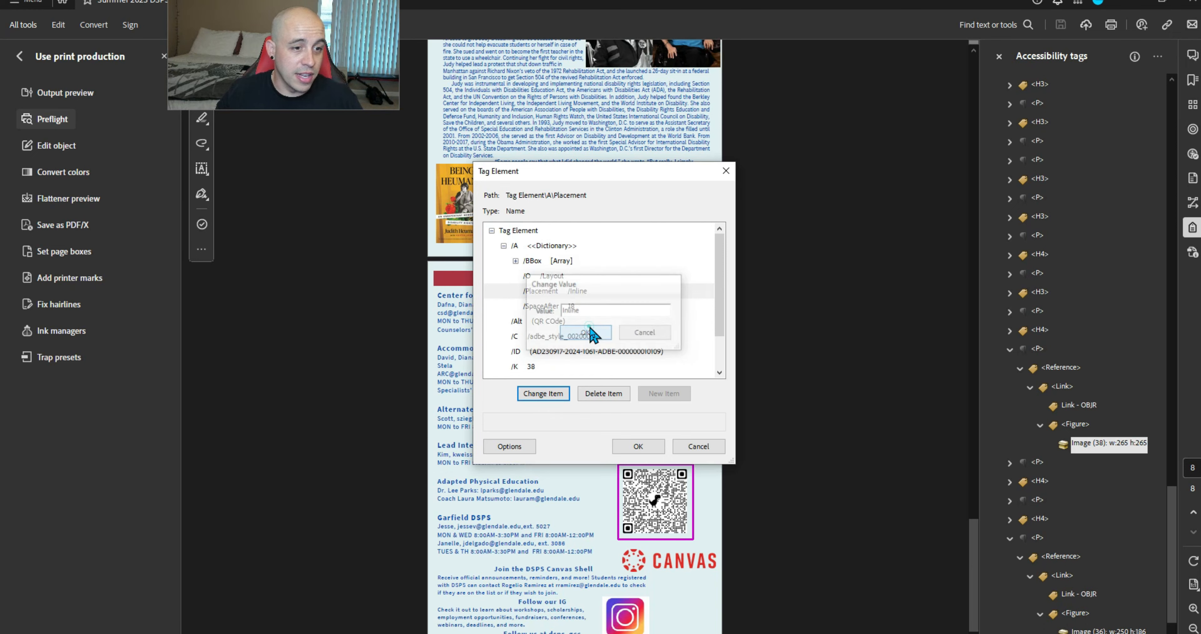
left_click(633, 447)
left_click(1044, 453)
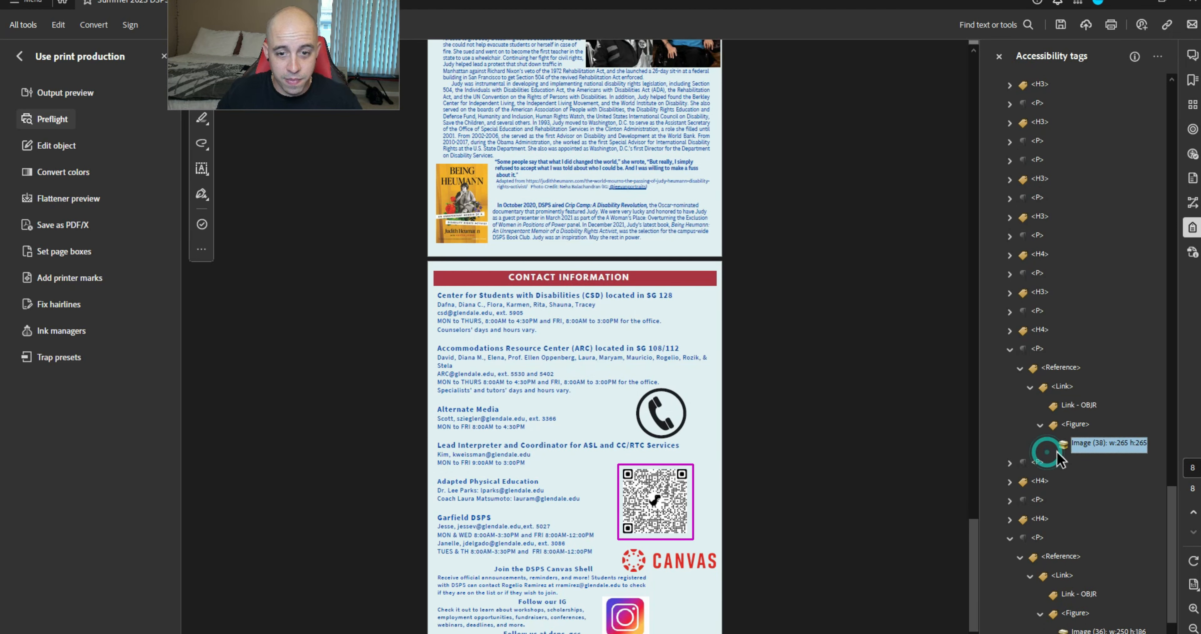
left_click(1108, 629)
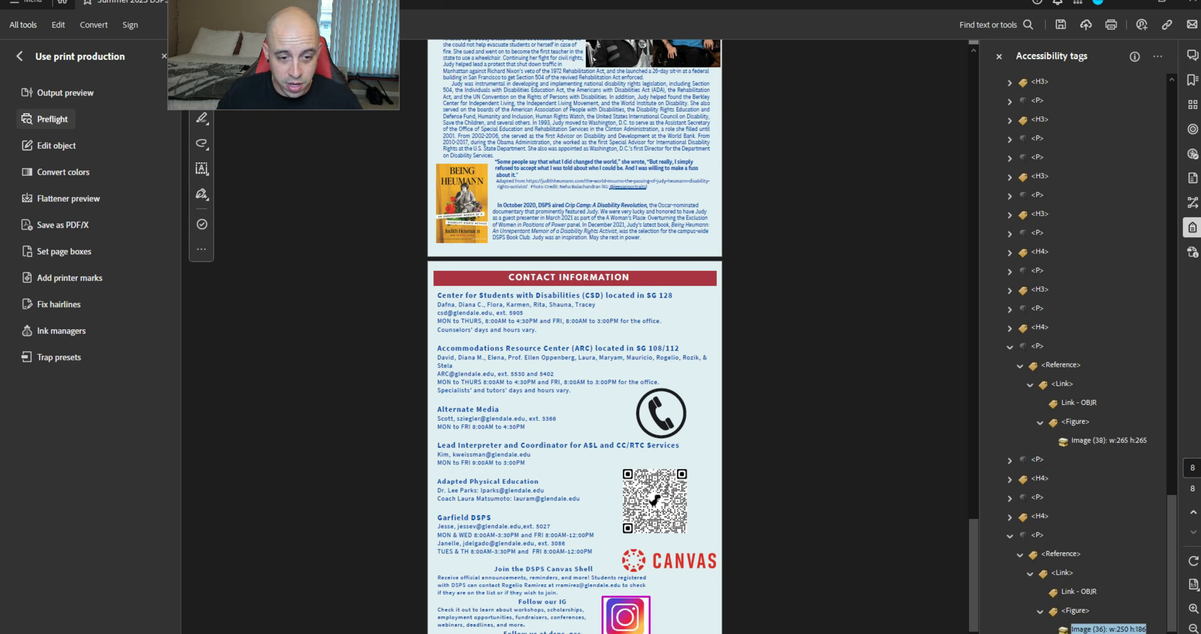
Open the Instagram icon figure's (Image 36) tag entries and expand its /A attributes
right_click(1123, 629)
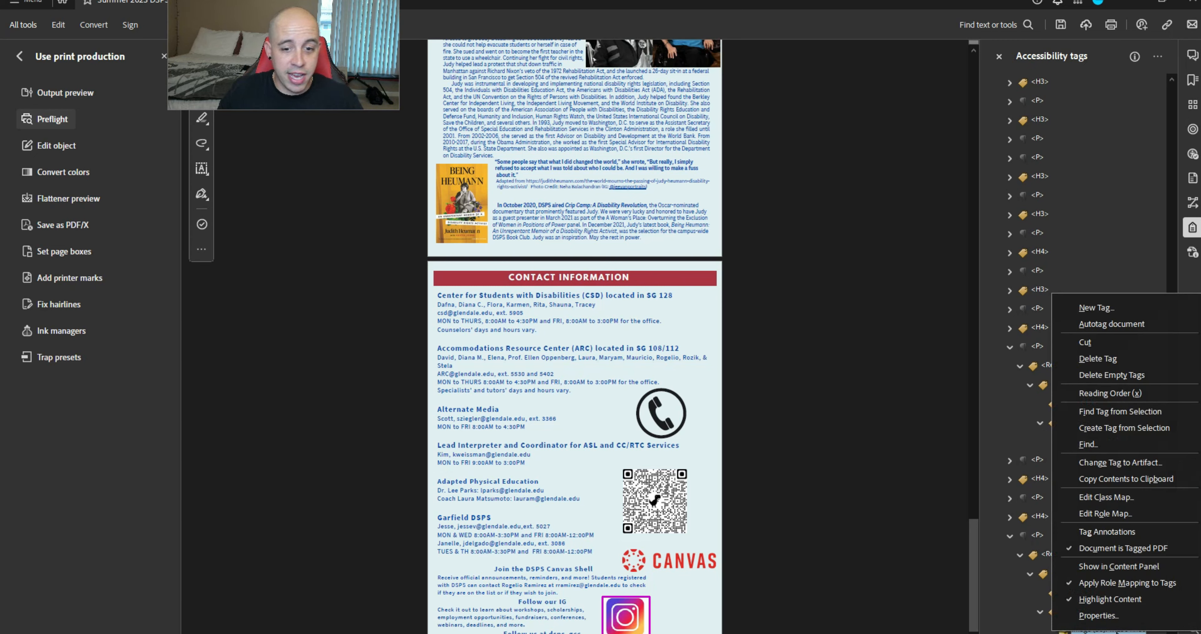
left_click(1098, 615)
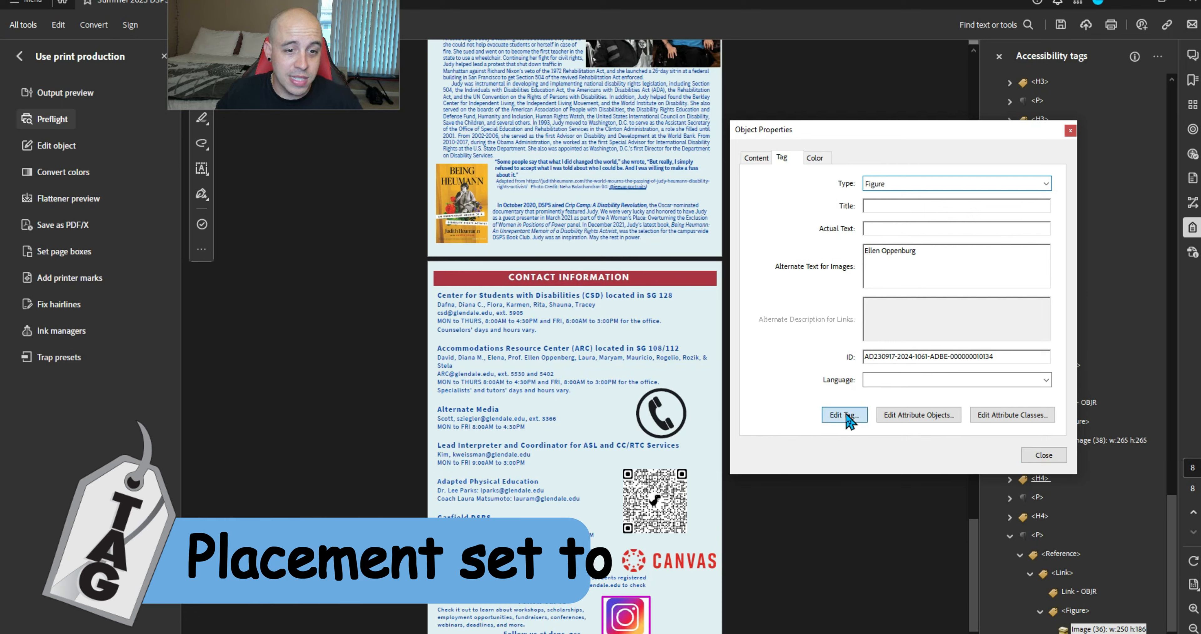
left_click(843, 414)
left_click(491, 231)
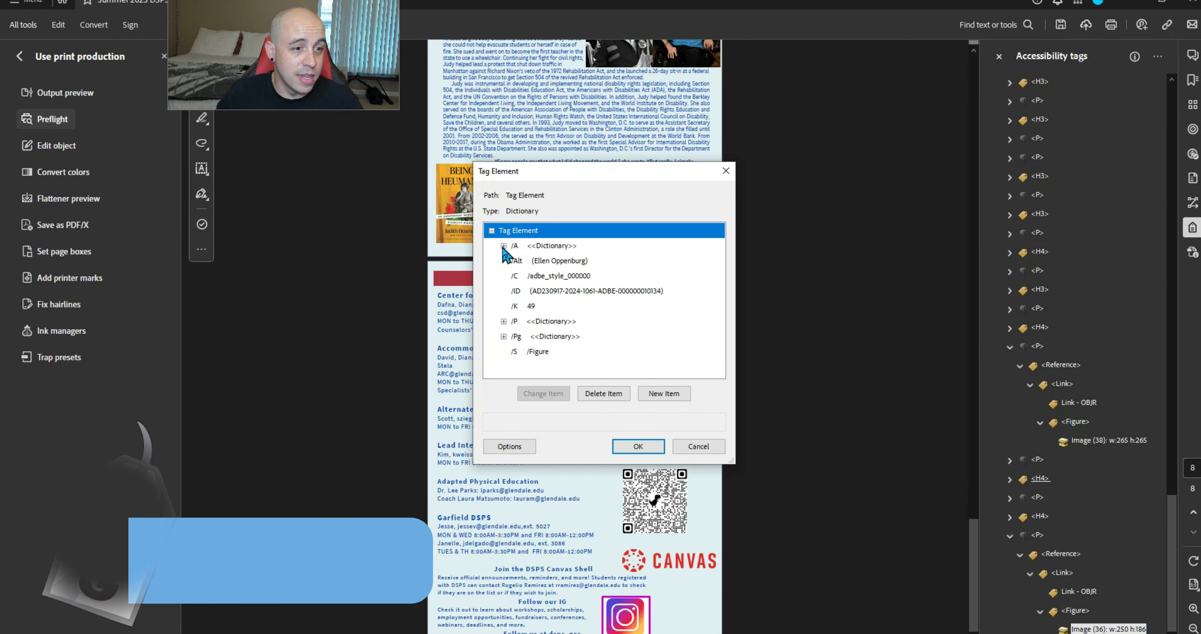
left_click(502, 245)
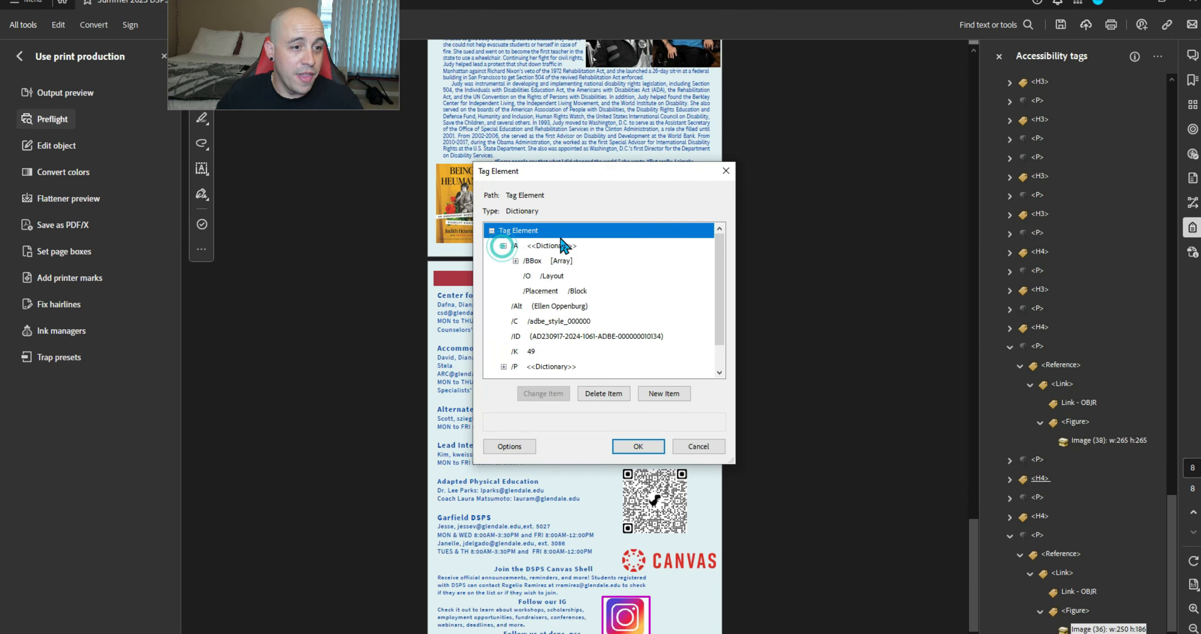
Set the Instagram icon's /Placement to Inline, close properties, and collapse the Document tag
left_click(550, 292)
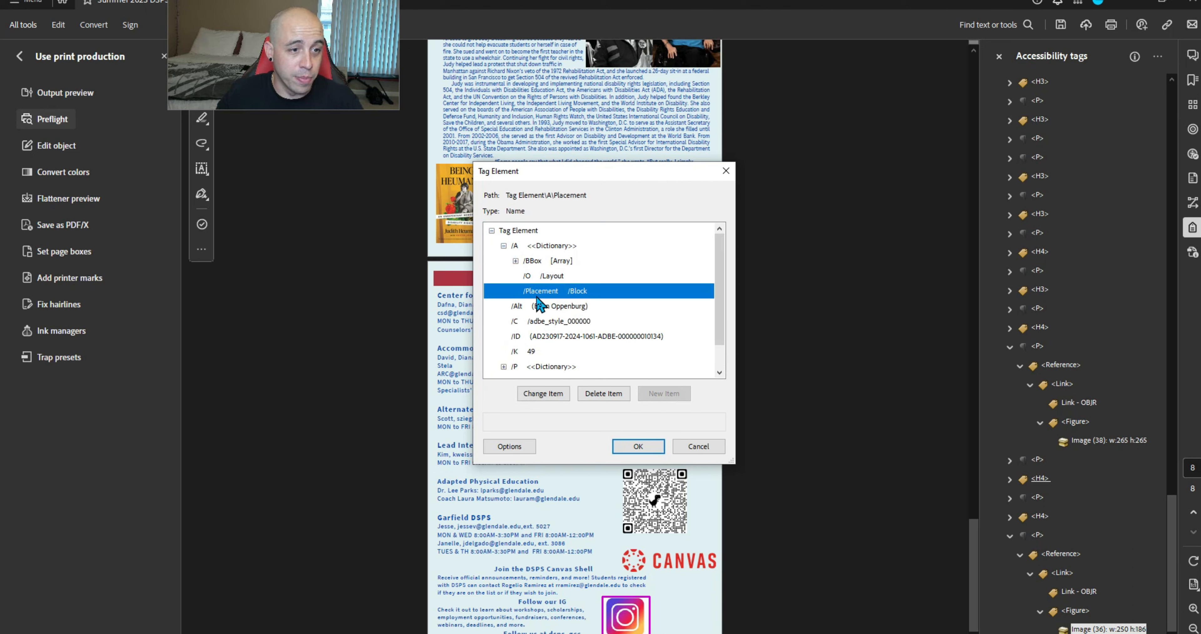
left_click(550, 394)
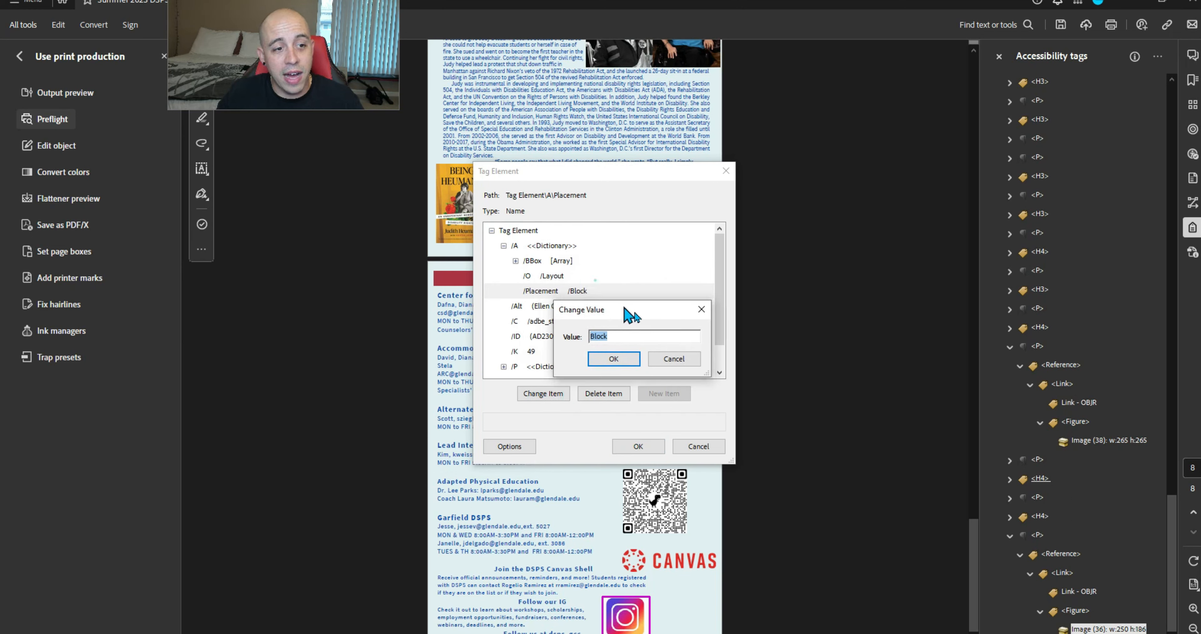
left_click_drag(625, 307, 647, 338)
type("Inline")
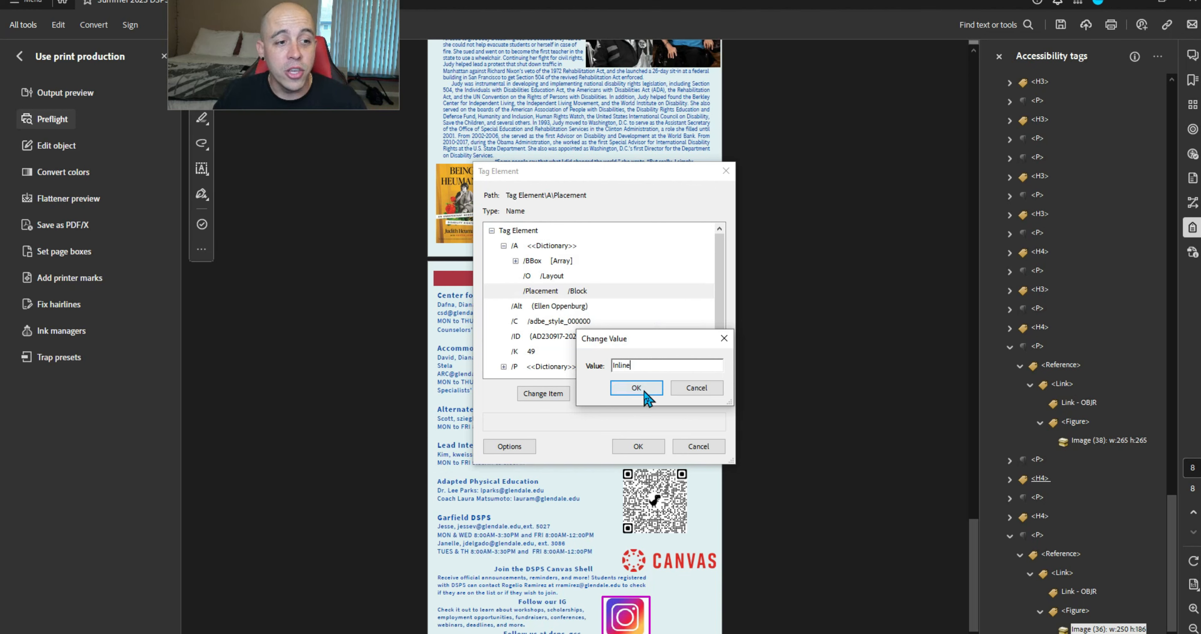
left_click(634, 387)
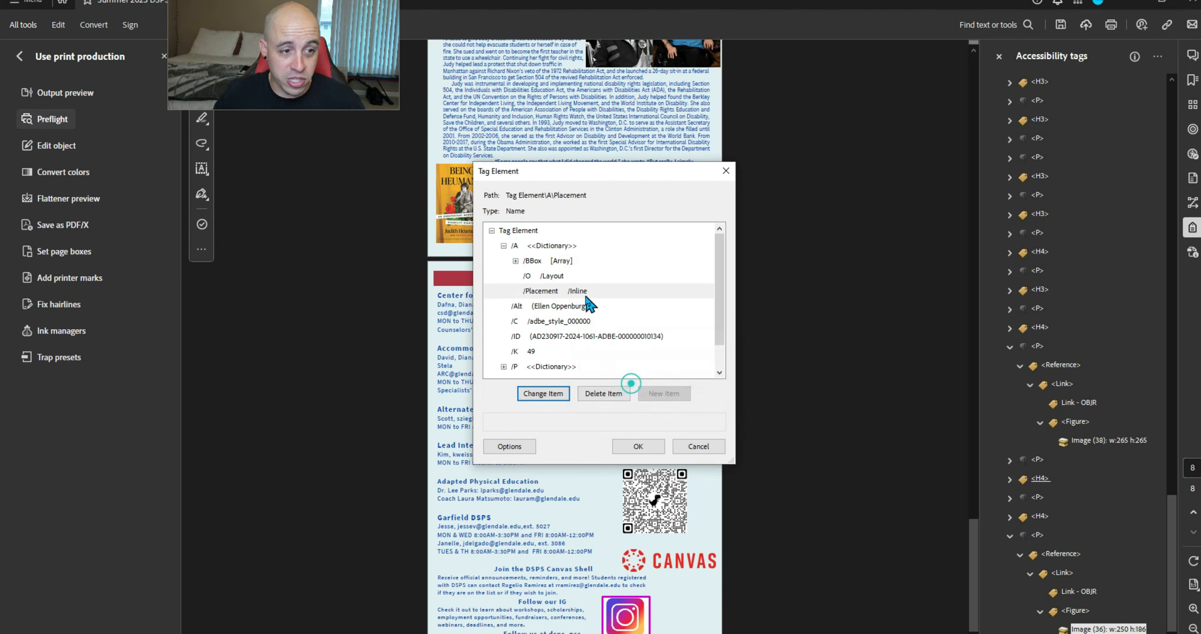
left_click(636, 446)
left_click(1044, 455)
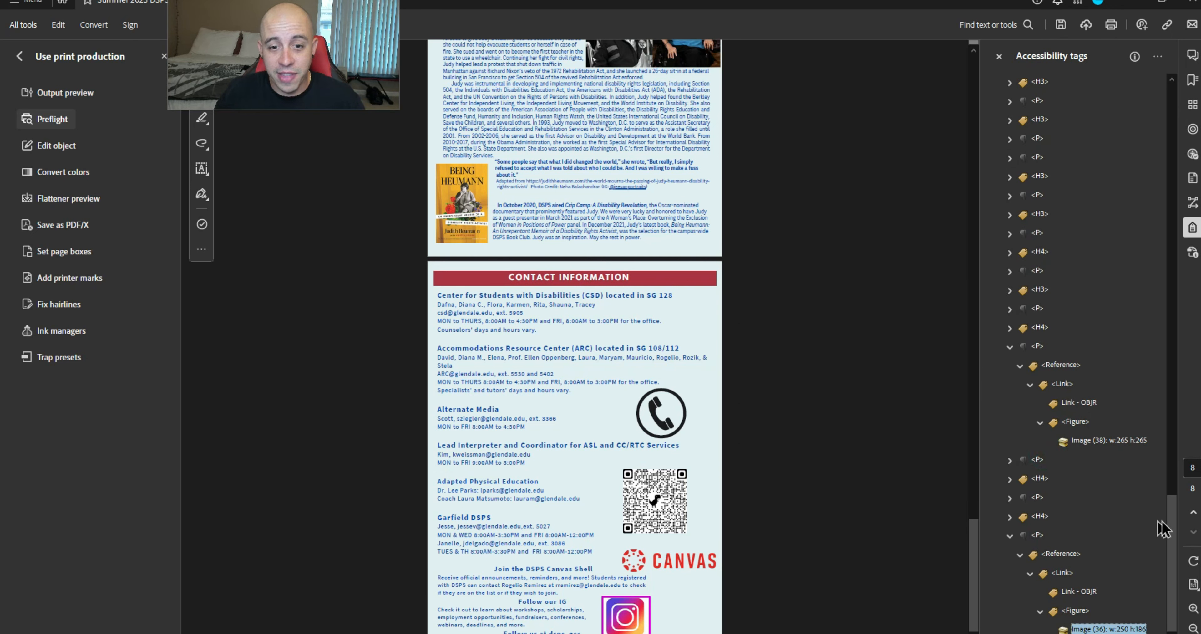
left_click_drag(1172, 532, 1168, 115)
left_click(1000, 102)
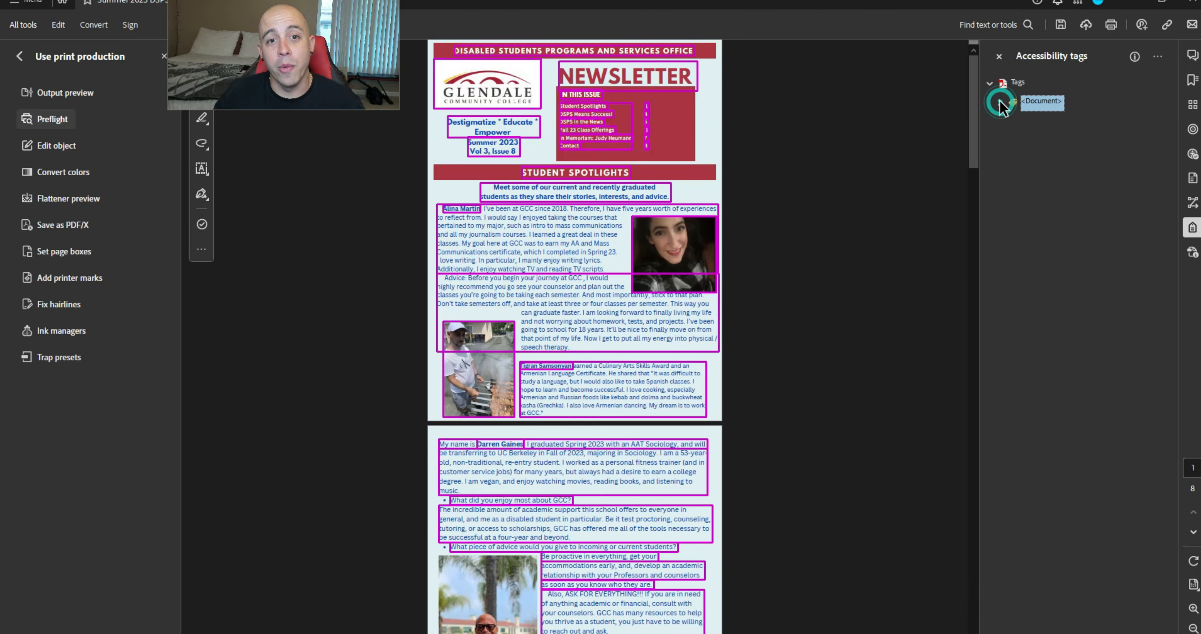
Expand the <Document> tag and scroll the tag tree down to the contact section
left_click(1000, 102)
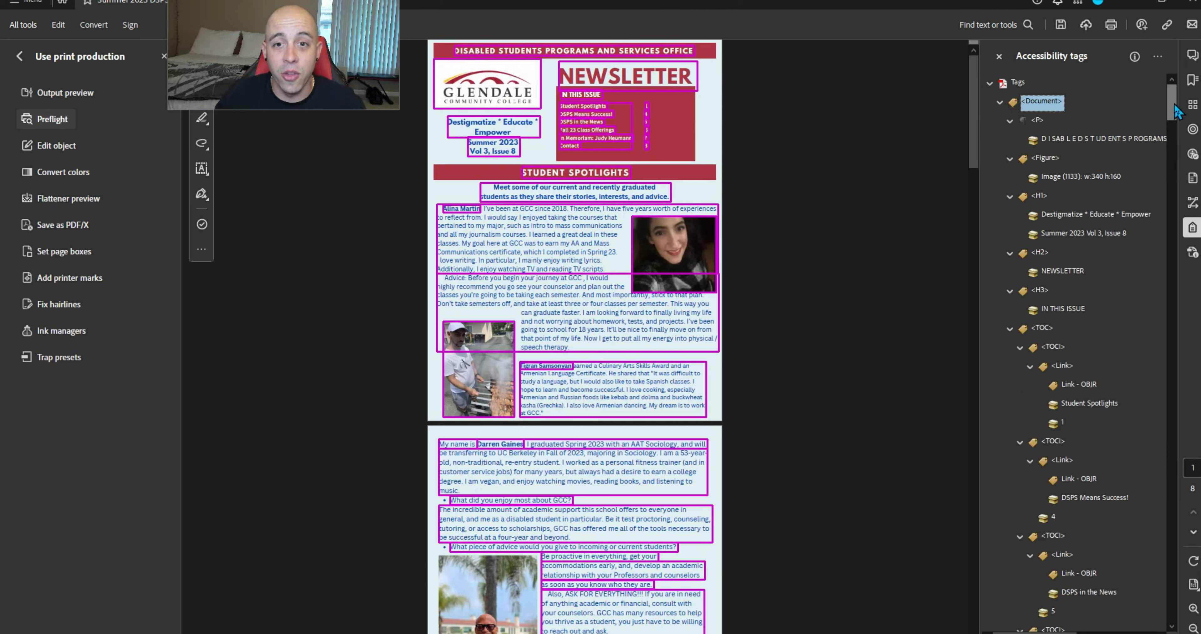
left_click_drag(1172, 114, 1179, 143)
scroll(1166, 146, "down", 1)
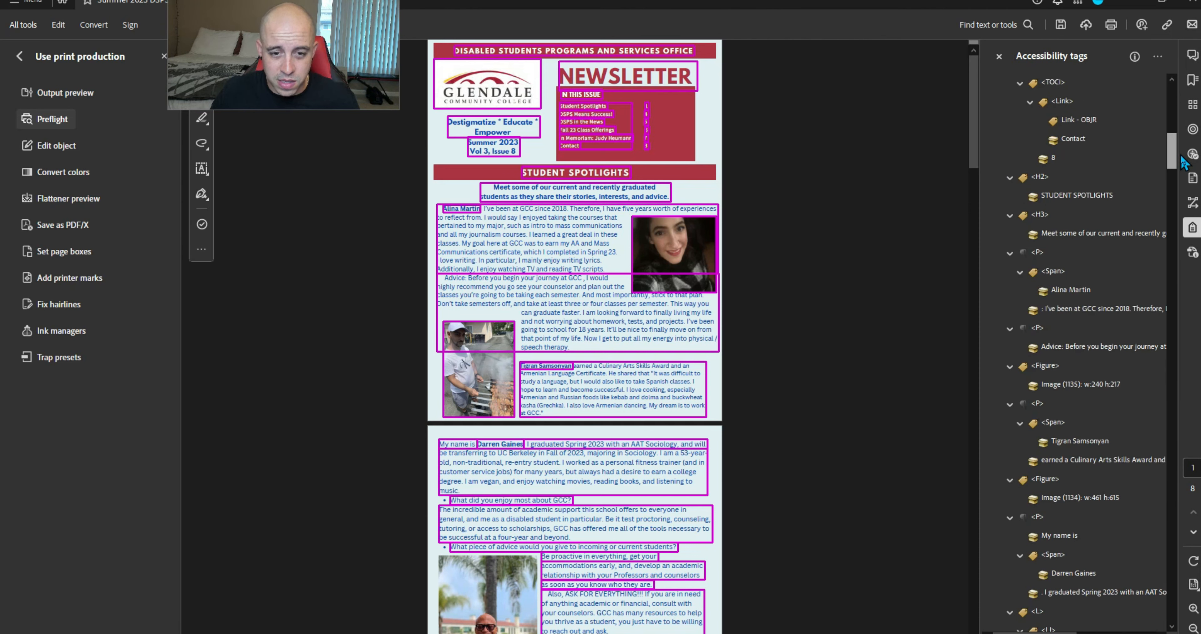
left_click_drag(1182, 163, 1196, 614)
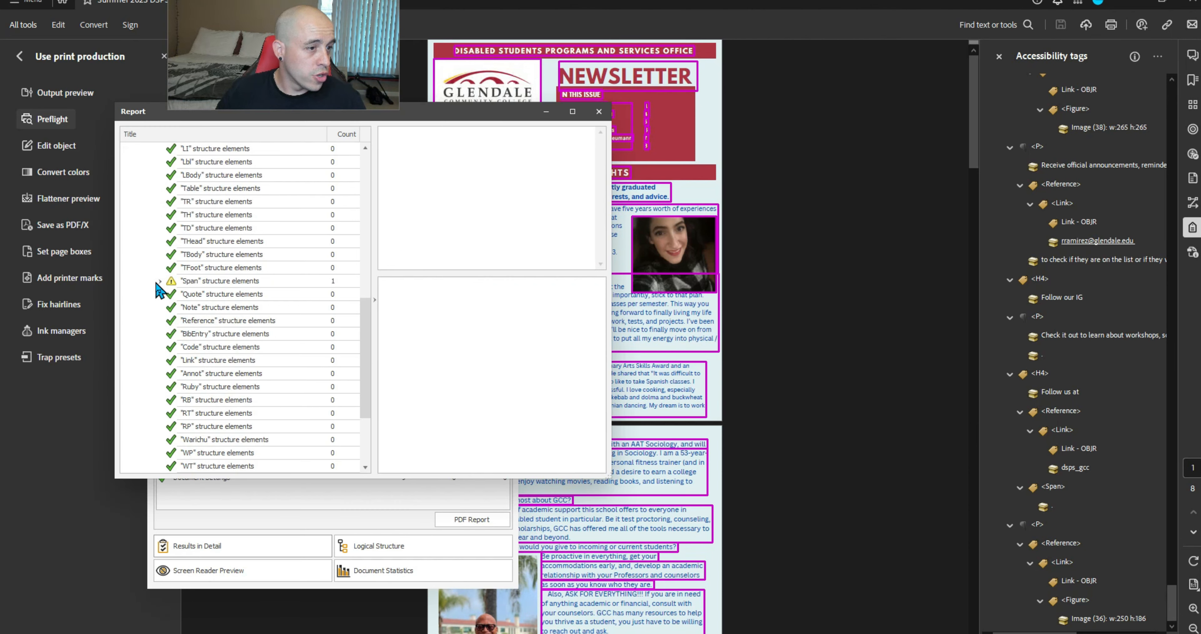
In PAC's detailed report, reveal the Span warning and the unmapped non-standard StyleSpan failures
left_click(158, 281)
left_click(233, 293)
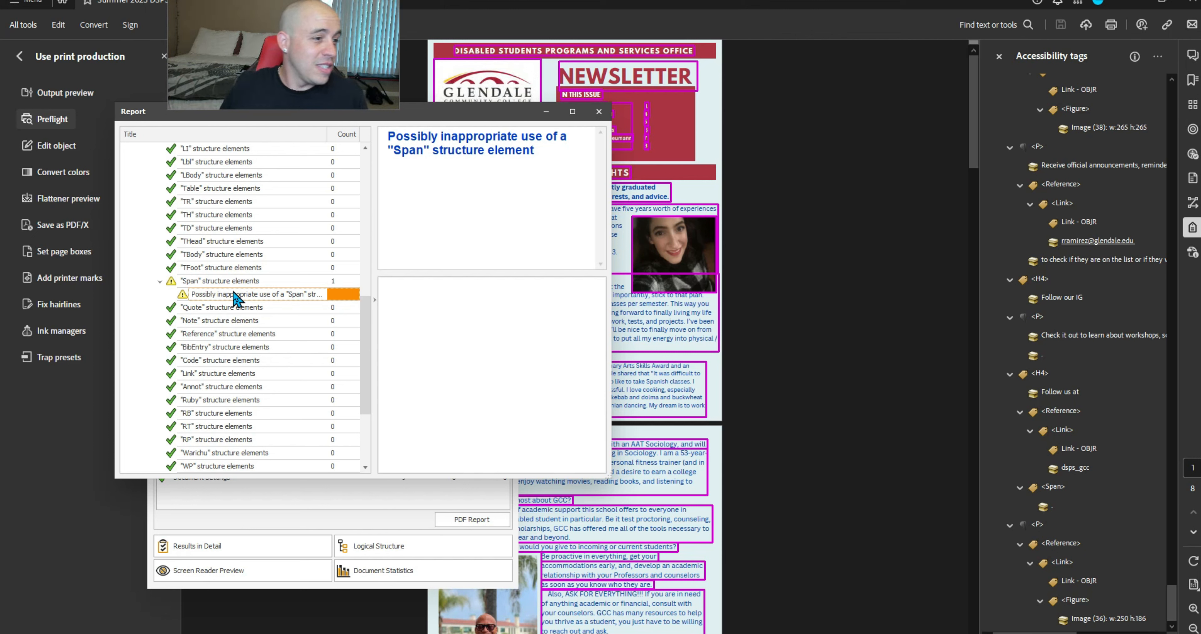
scroll(232, 294, "down", 3)
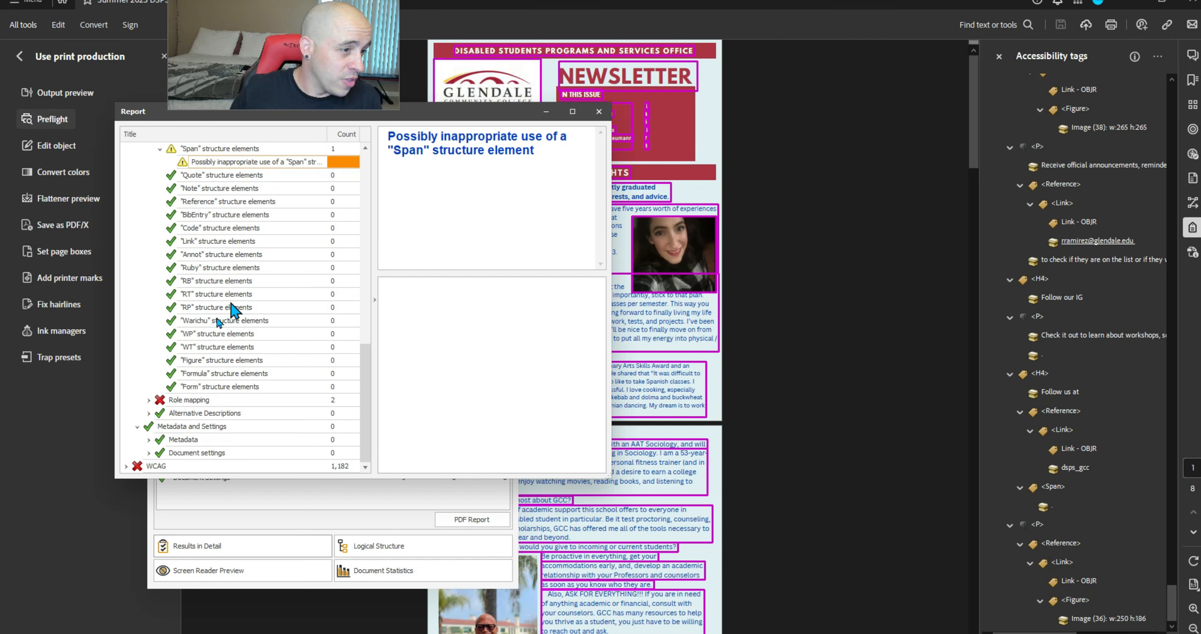
left_click(148, 399)
double_click(204, 426)
left_click(285, 376)
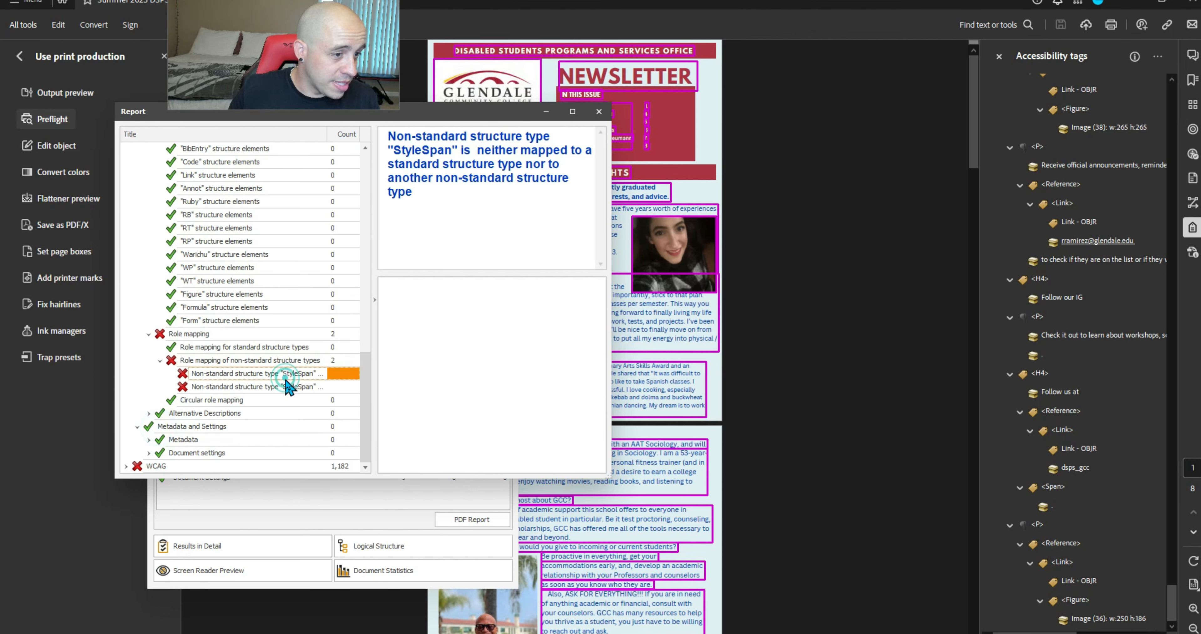
right_click(1091, 226)
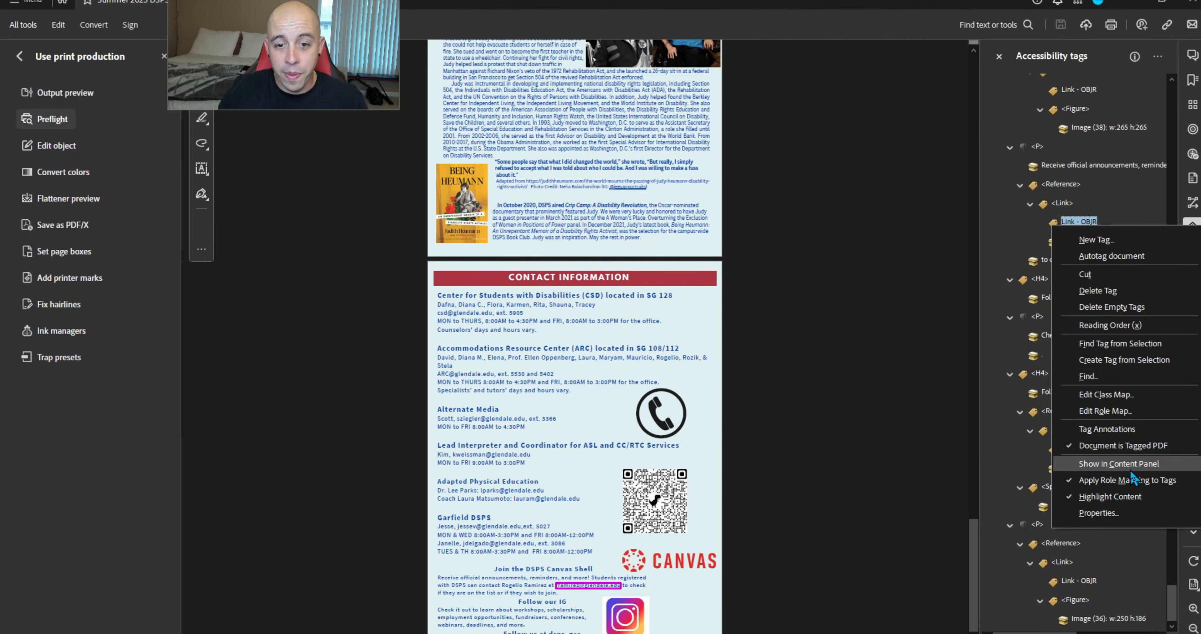
Add StyleSpan→P and Span→P entries to the document Role Map and save the newsletter
left_click(1125, 411)
left_click(666, 393)
type("Style")
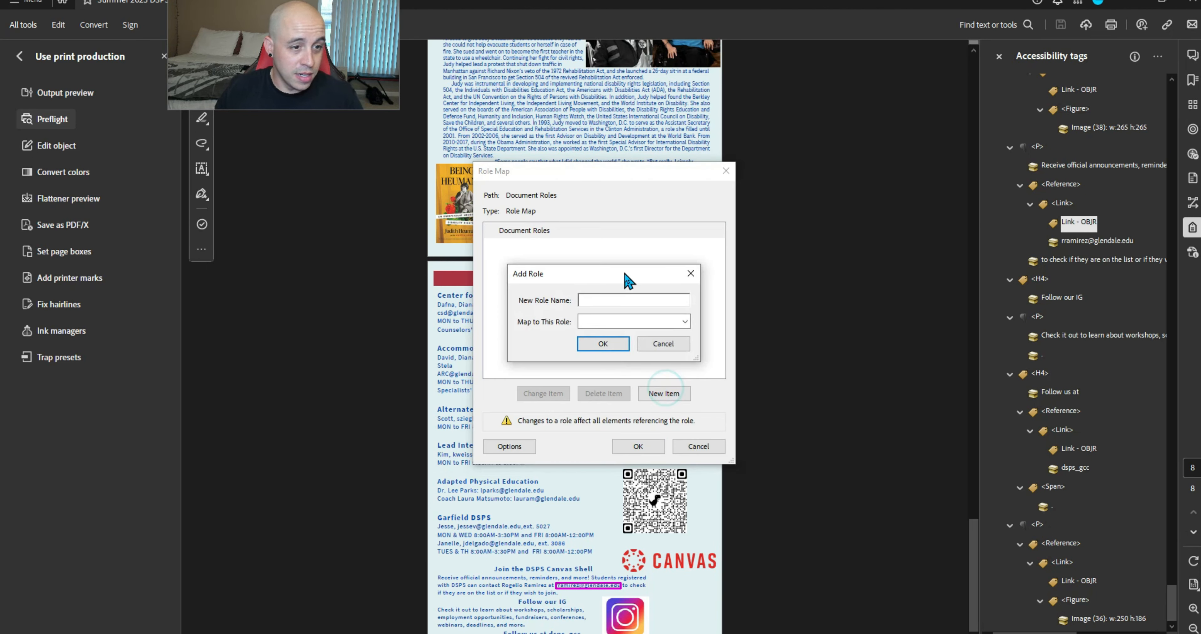
type("Span")
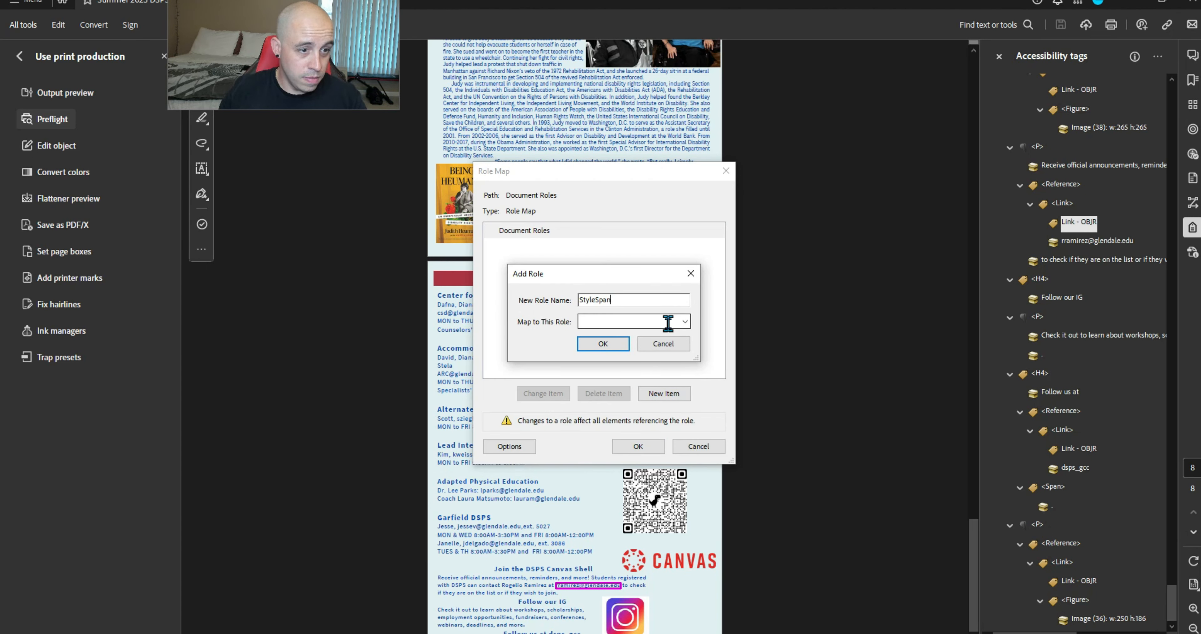
left_click(664, 321)
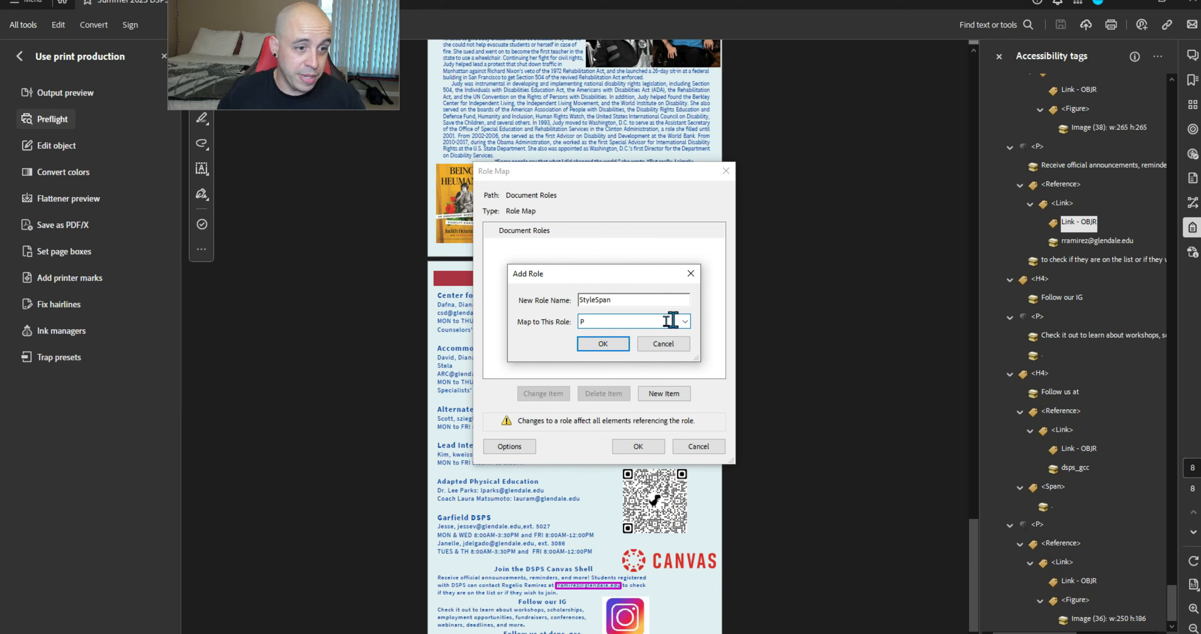
left_click(616, 344)
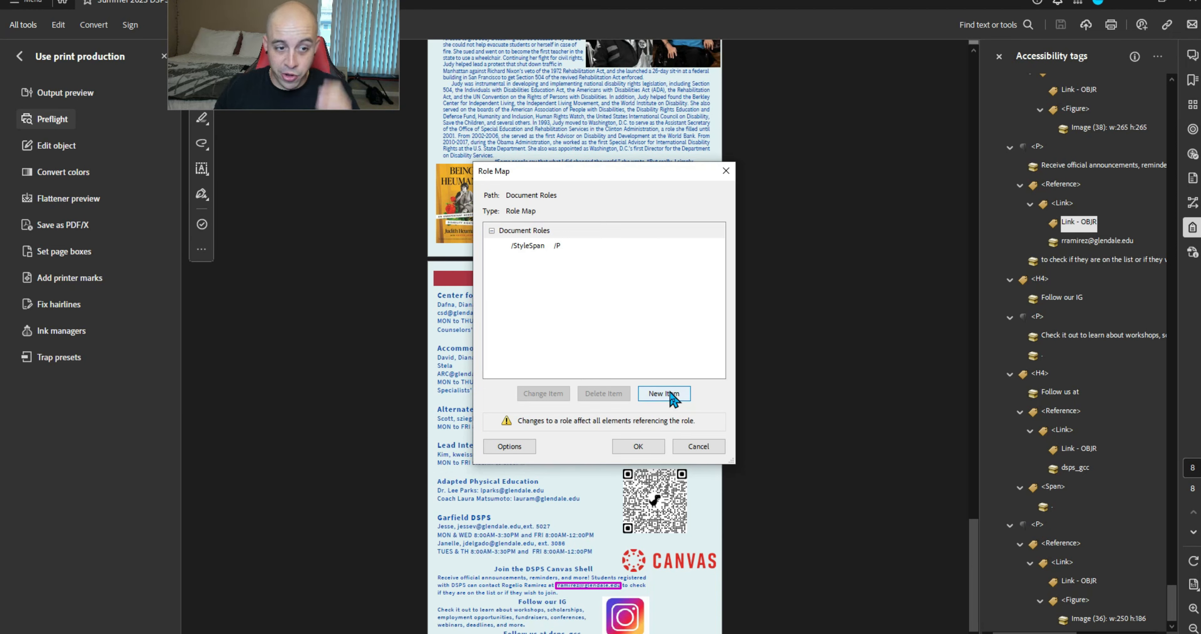
left_click(668, 393)
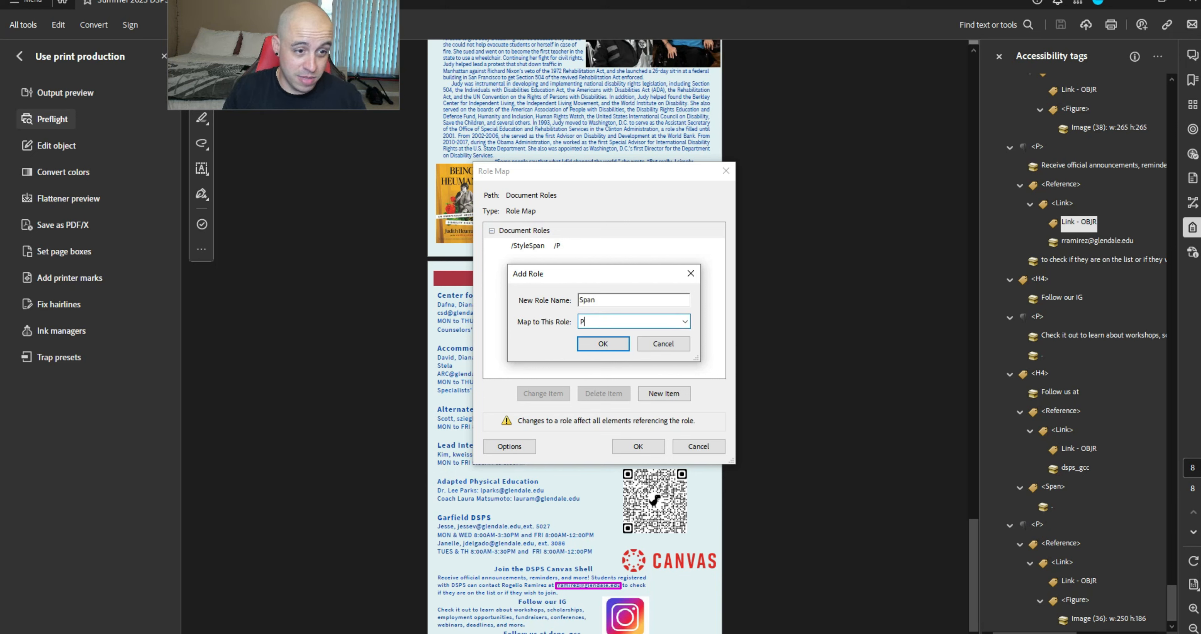
left_click(614, 343)
left_click(638, 446)
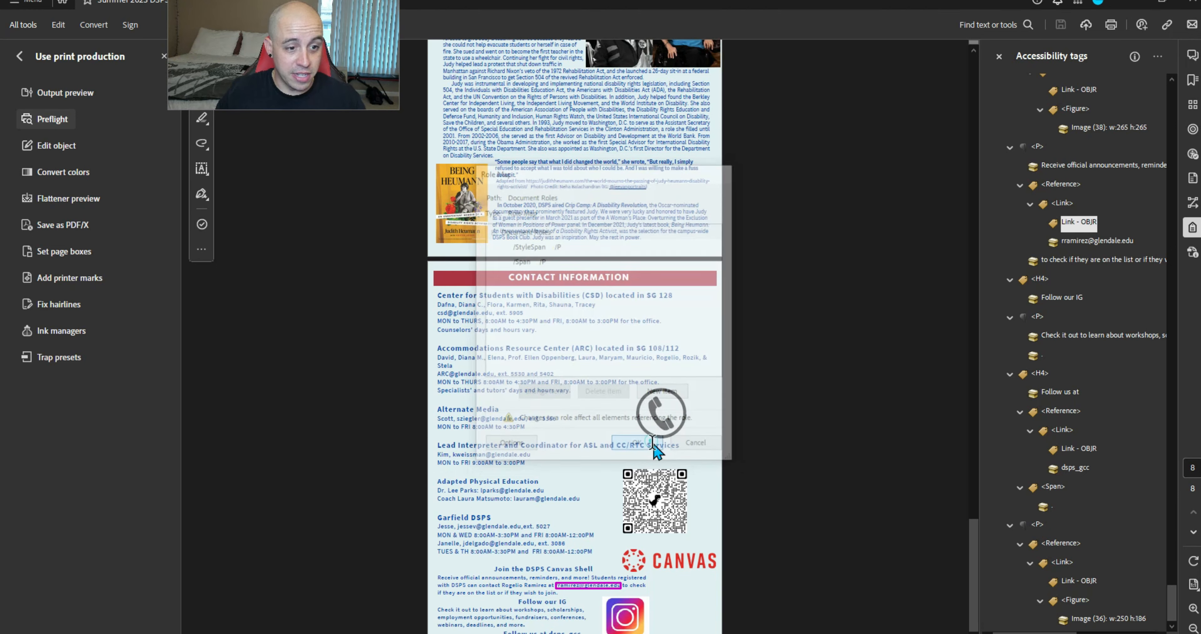
left_click(1063, 26)
Reload the saved newsletter PDF from Downloads into PAC 2021 for a fresh check
left_click(375, 632)
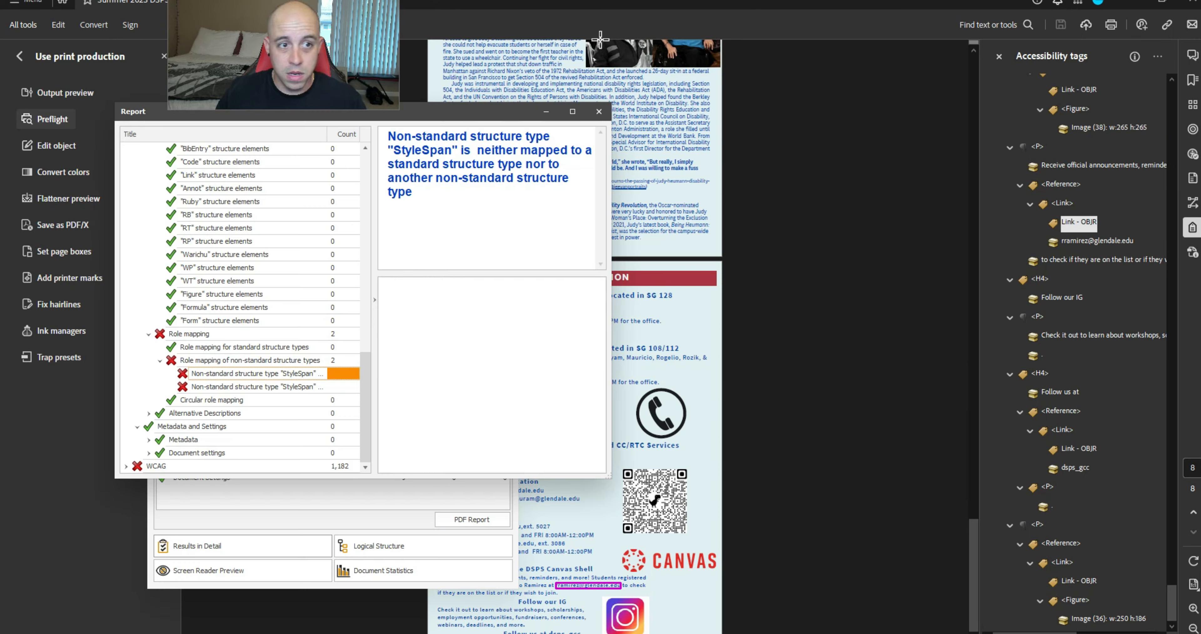
left_click(599, 112)
left_click(501, 293)
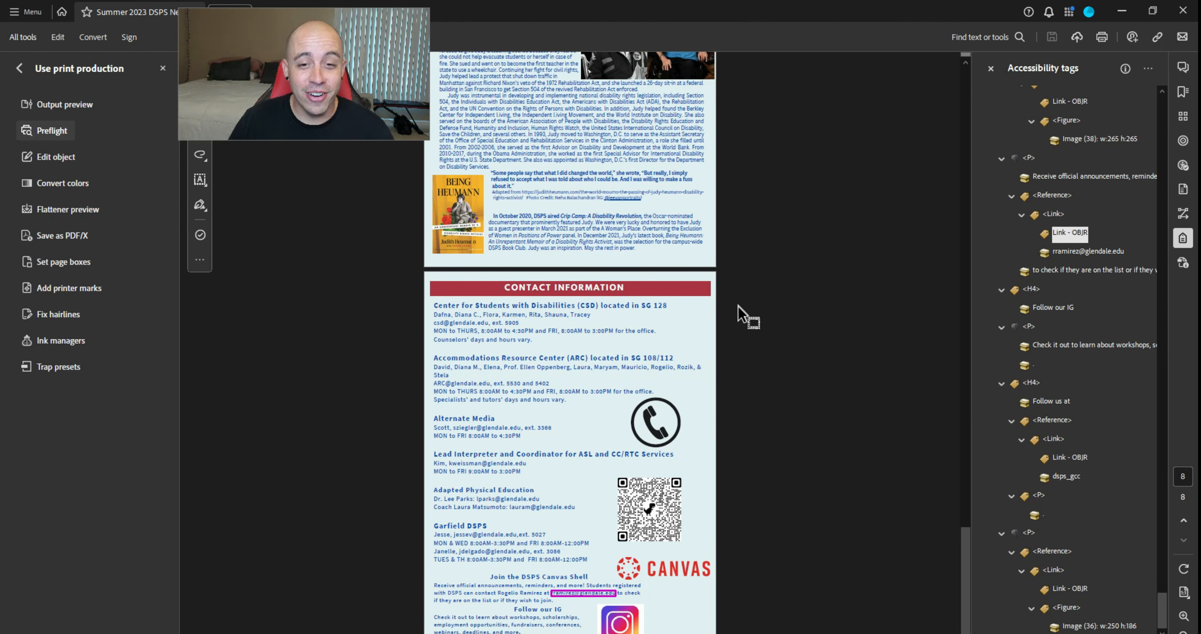
left_click(210, 633)
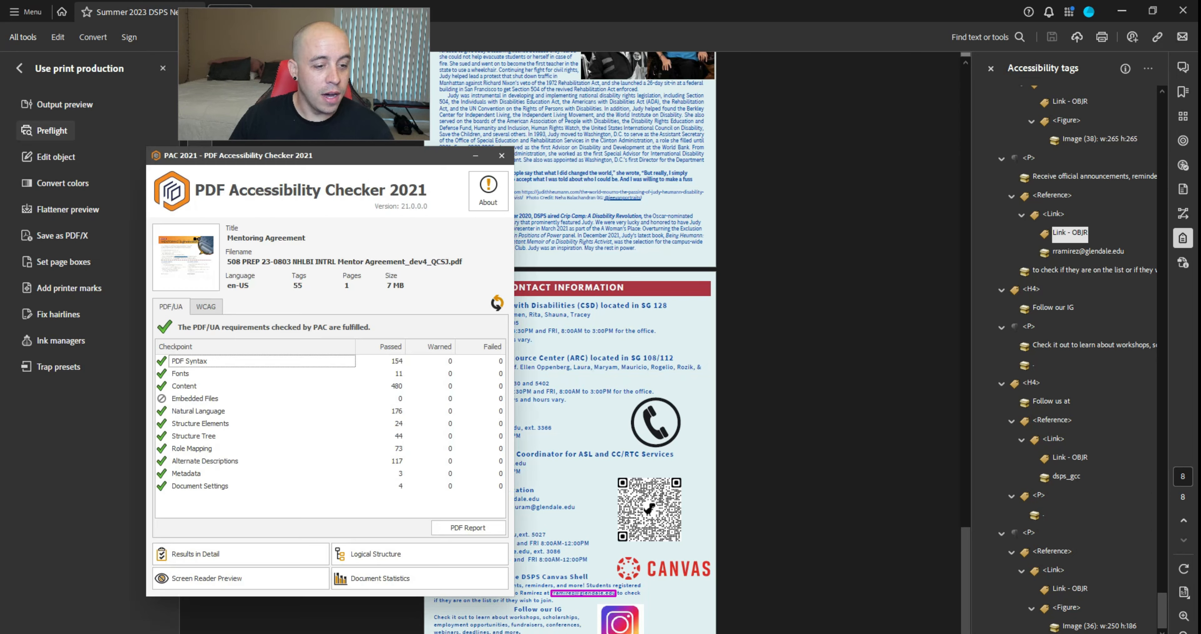
left_click(210, 633)
left_click_drag(540, 42, 897, 48)
left_click_drag(647, 197, 354, 209)
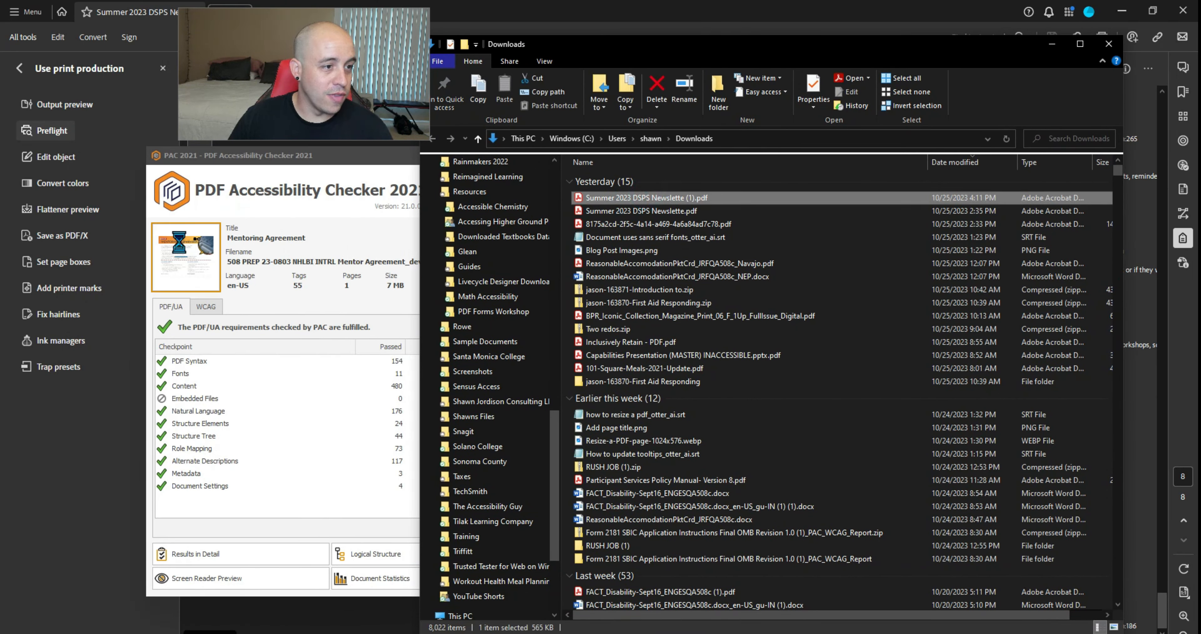
left_click(1047, 45)
Expand the Span warning and standard-type role mapping results, showing Span is remapped
left_click(195, 436)
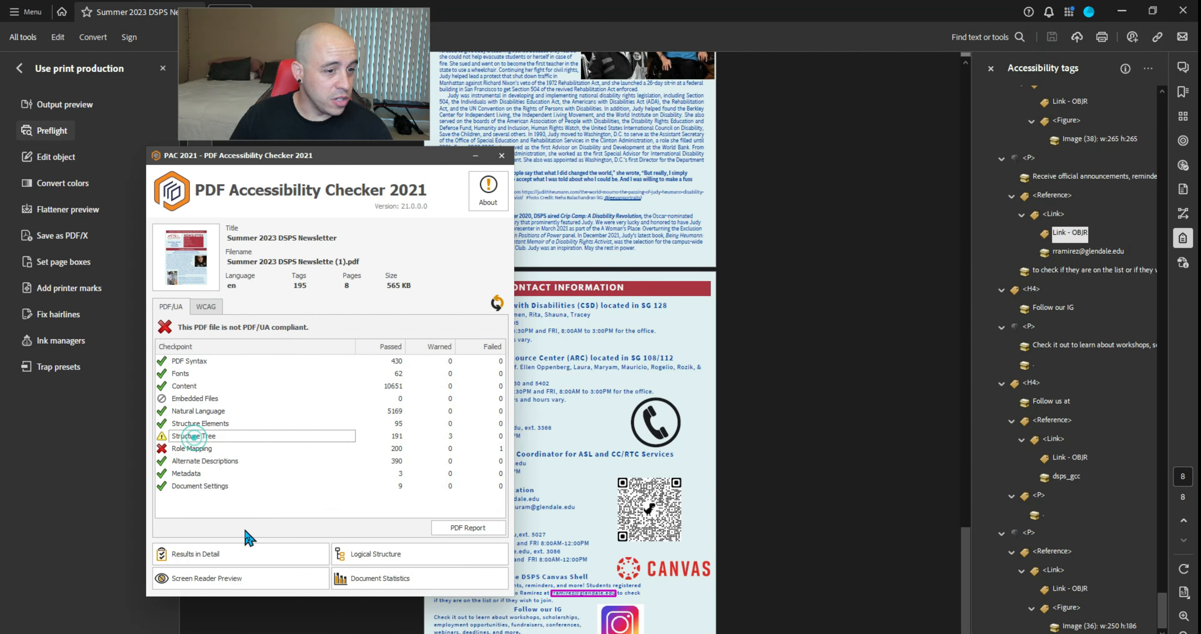
left_click(247, 554)
left_click(163, 294)
left_click(175, 307)
left_click(219, 321)
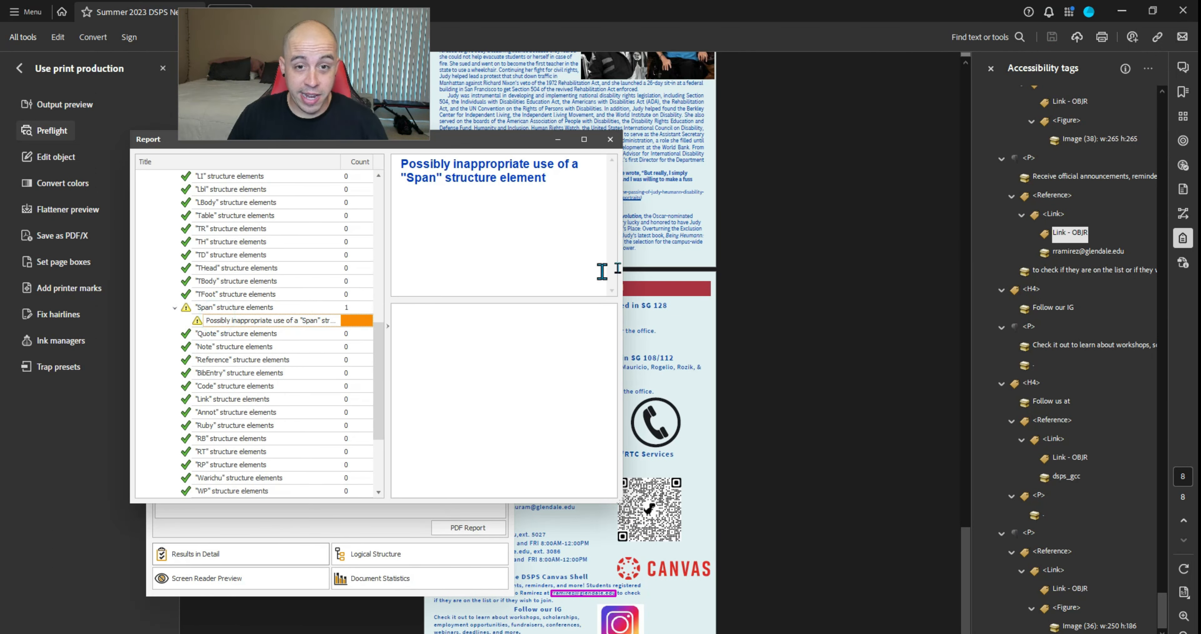
scroll(1039, 251, "up", 10)
scroll(205, 349, "down", 4)
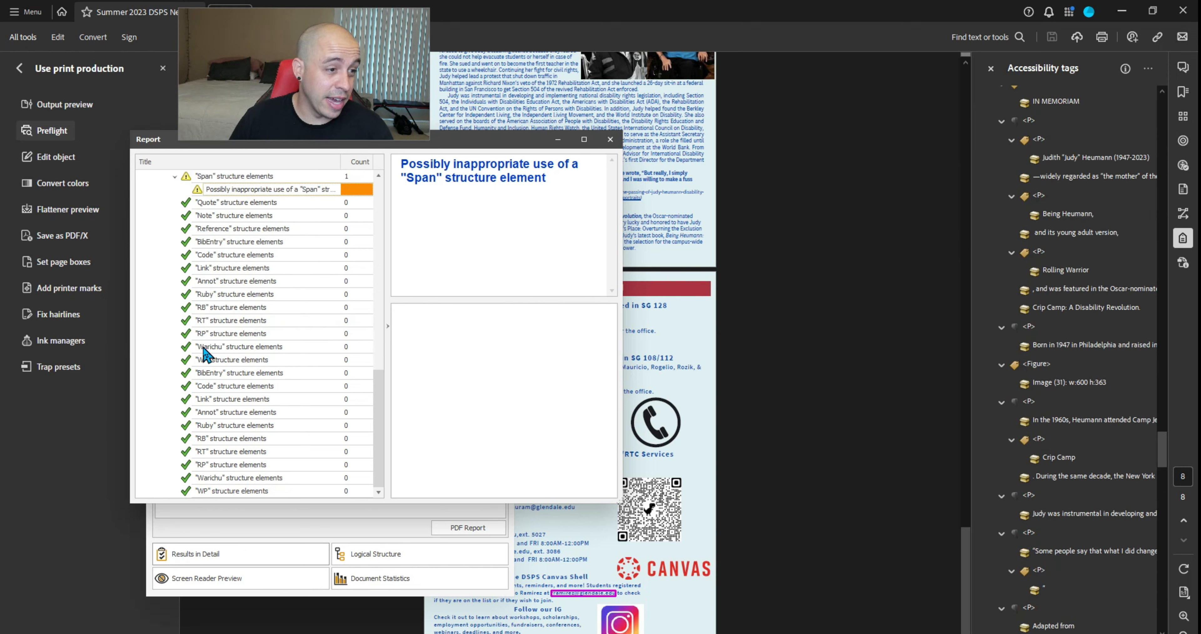
left_click(165, 425)
left_click(175, 438)
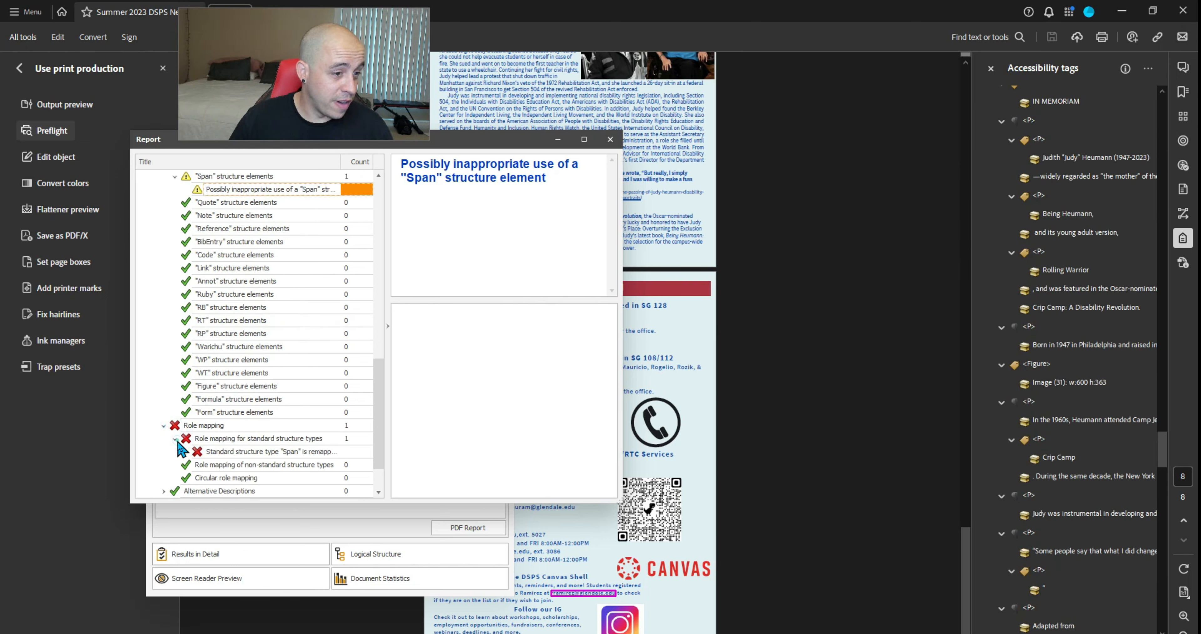
left_click(212, 452)
left_click(609, 139)
Delete the /Span and /StyleSpan entries from the document Role Map, leaving it empty
right_click(1094, 287)
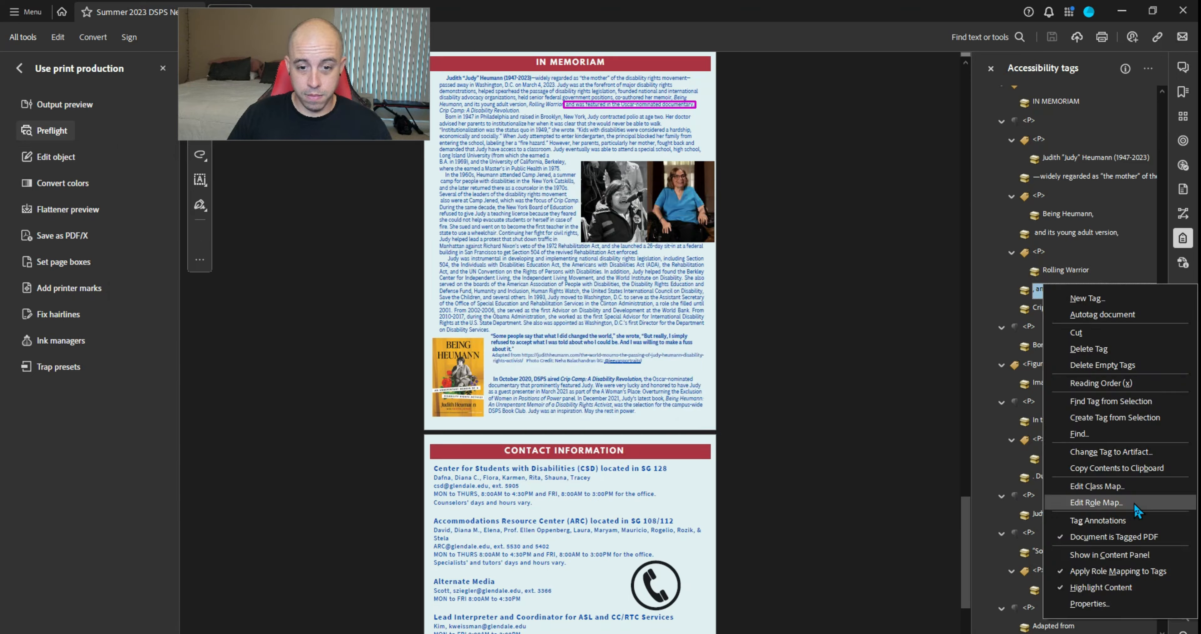
left_click(1133, 502)
left_click(517, 256)
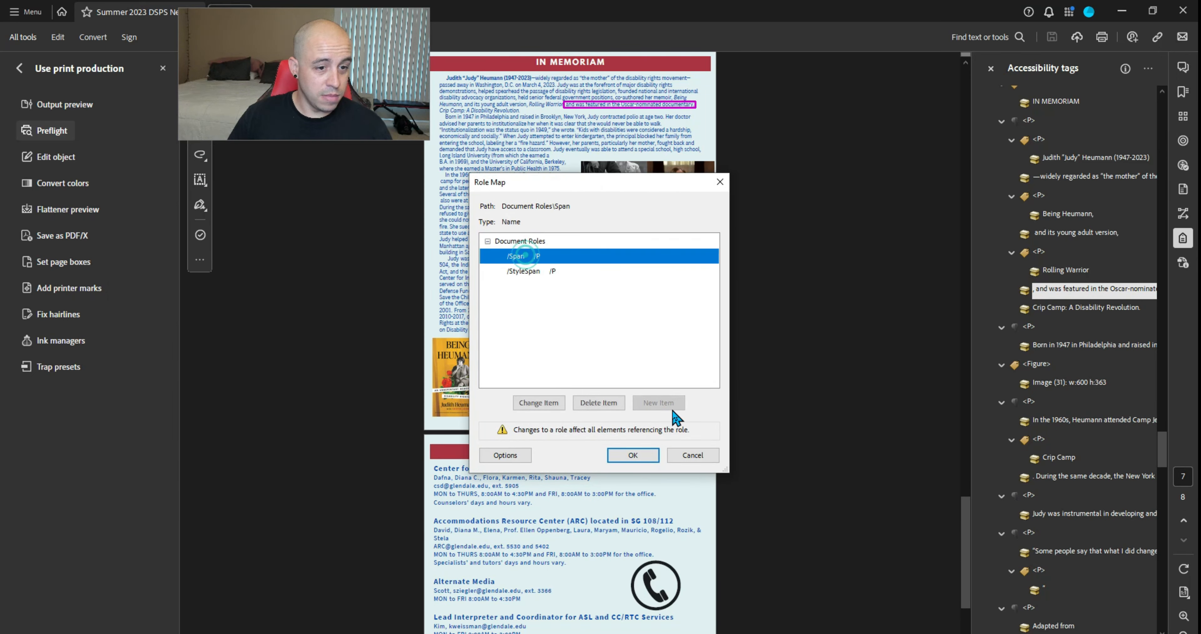
left_click(596, 404)
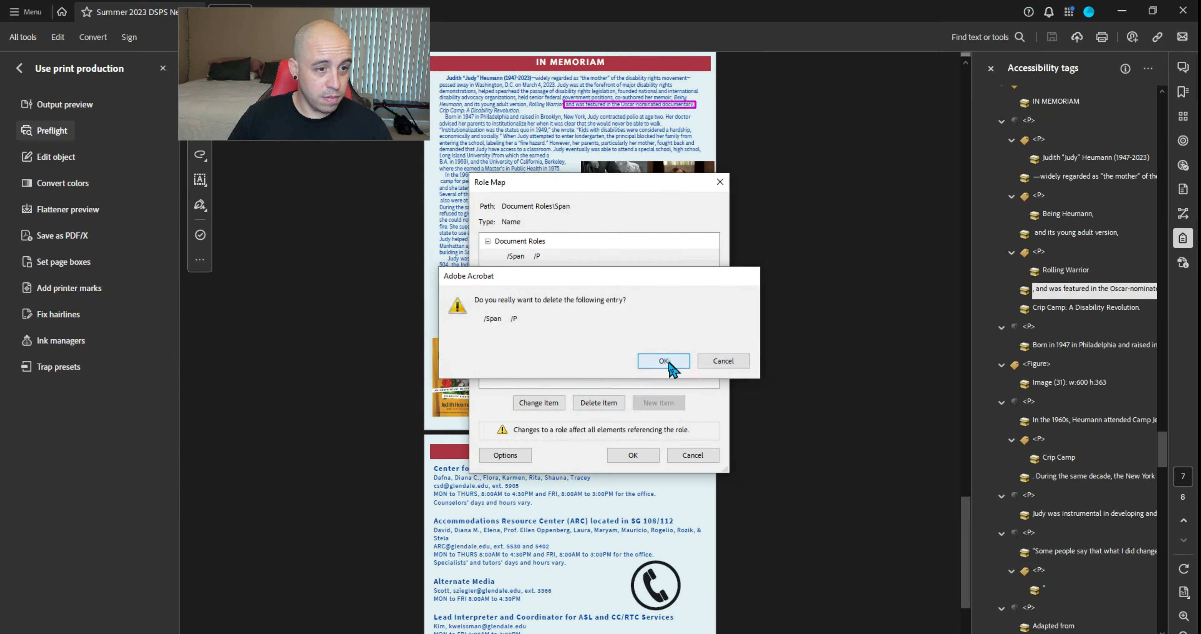
left_click(662, 360)
left_click(615, 403)
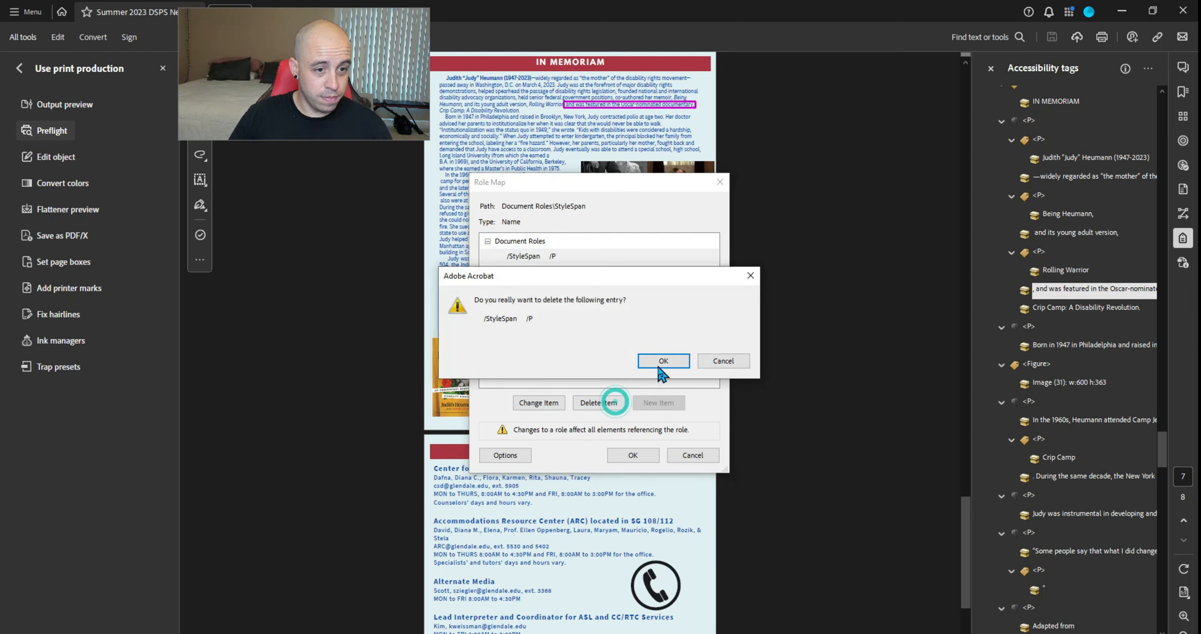
left_click(657, 364)
left_click(633, 454)
Collapse the opening P, Figure, heading and contents tags to tidy the tag tree
left_click(1028, 133)
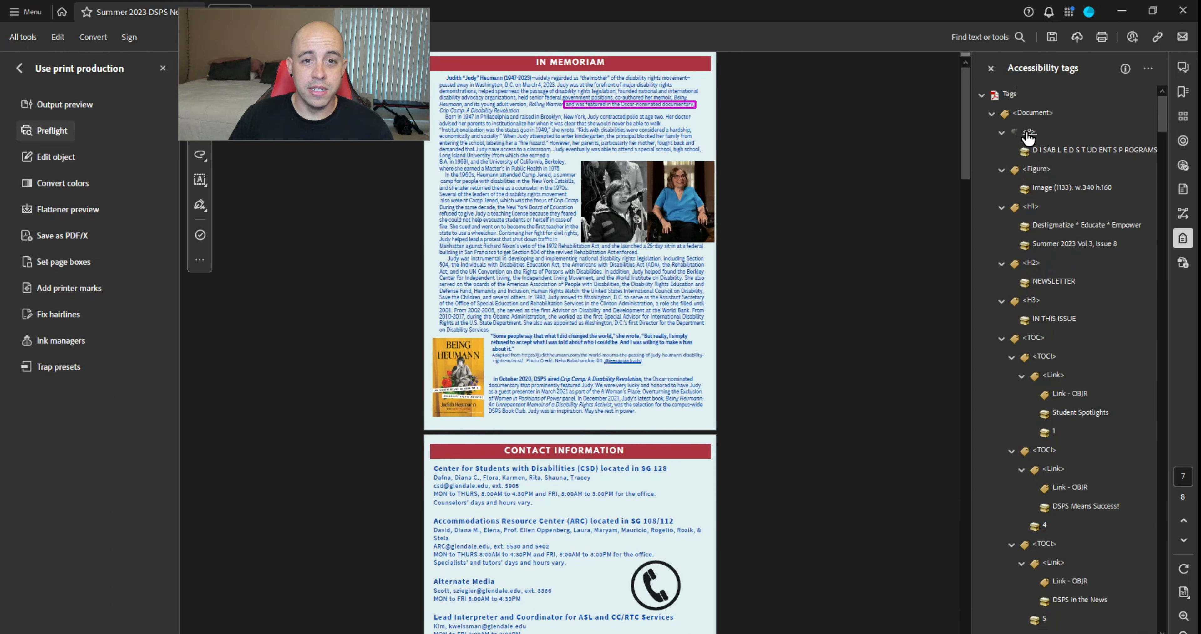
key("Left")
key("Down")
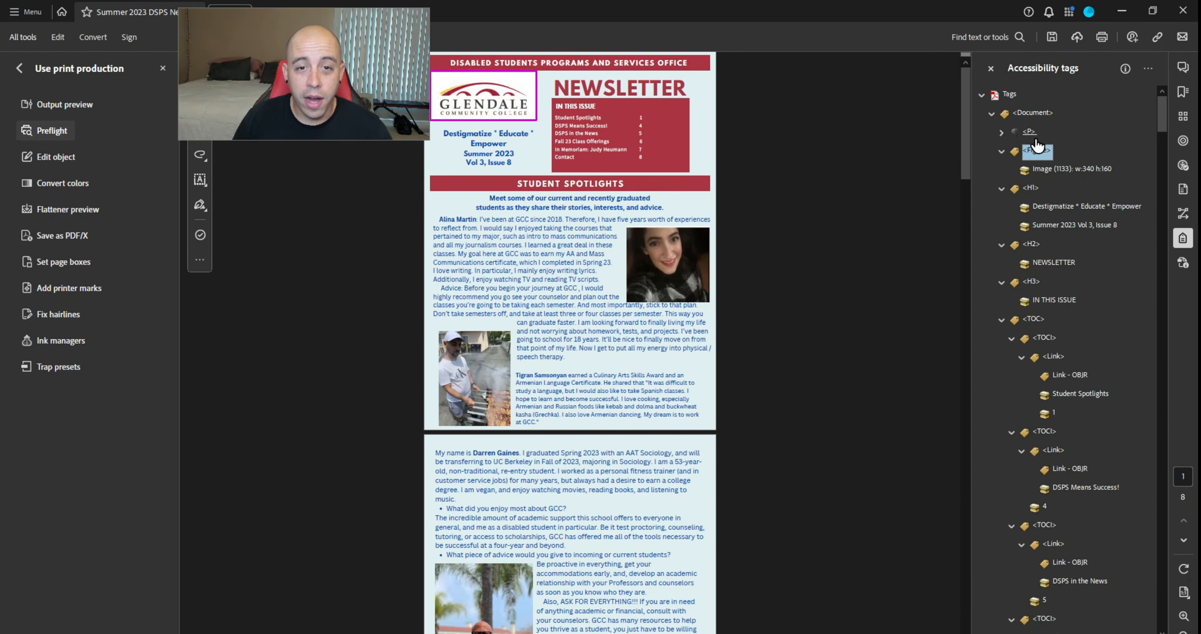
key("Left")
key("Down")
key("Left")
key("Down")
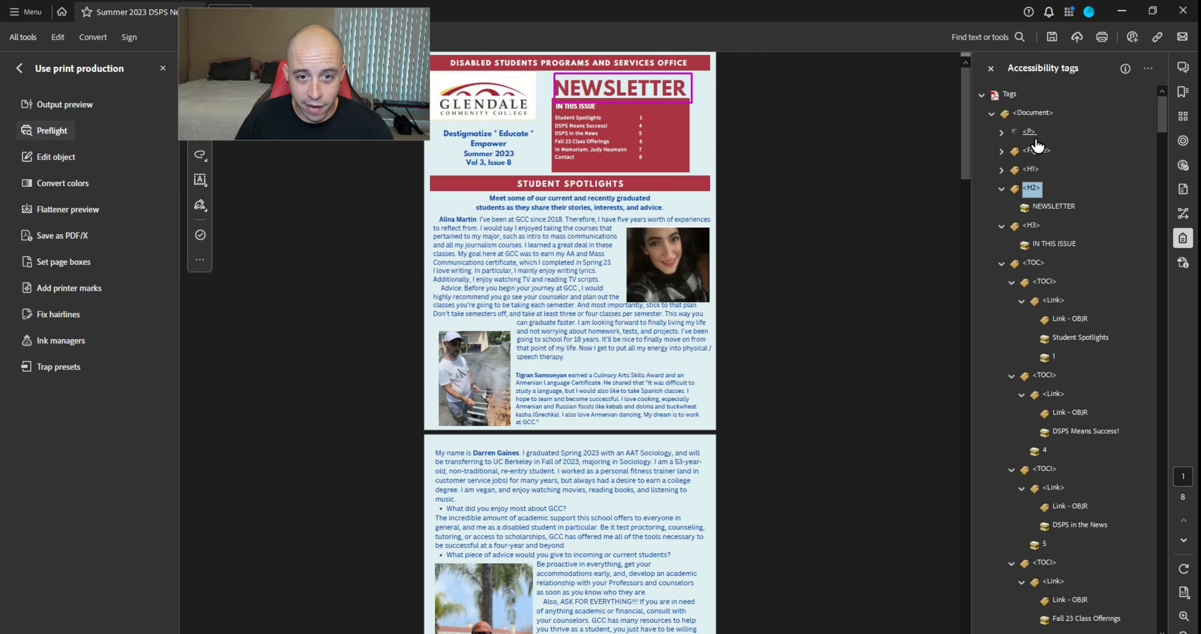
key("Left")
key("Down")
key("Left")
key("Down")
key("Down")
key("Left")
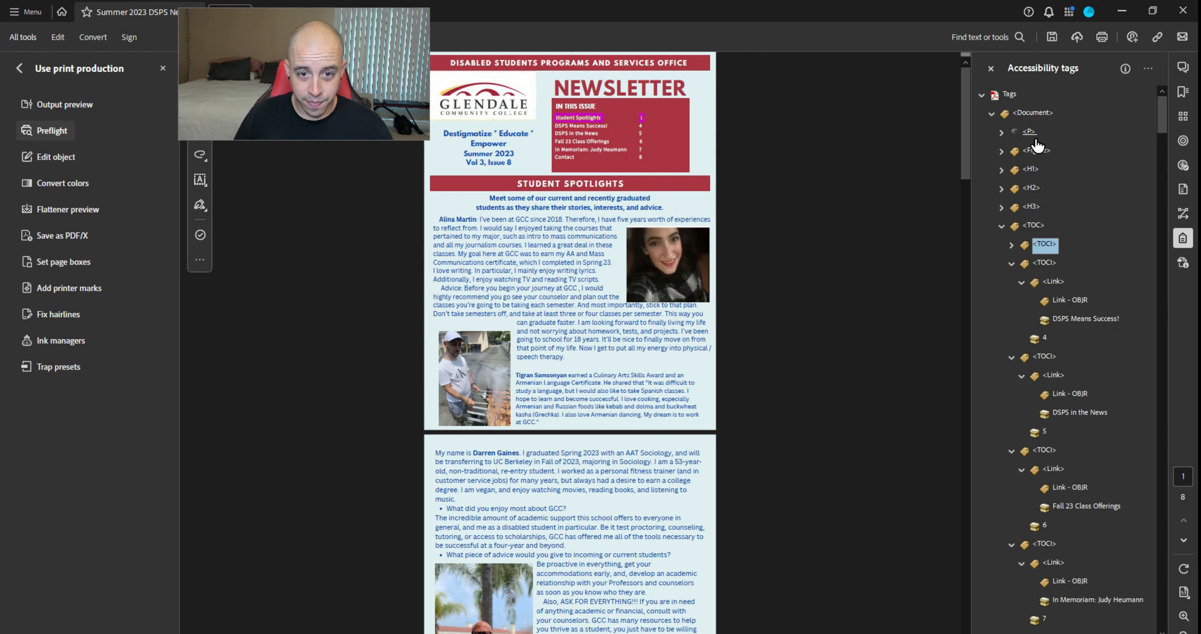
key("Down")
key("Left")
key("Down")
key("Down")
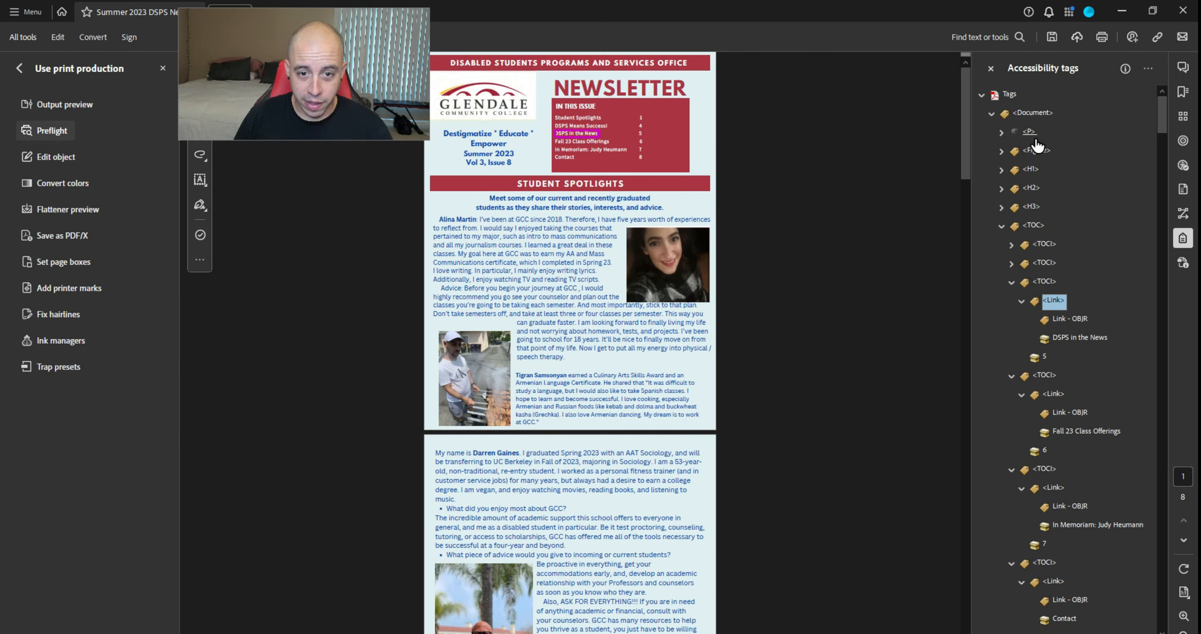
key("Up")
key("Left")
key("Down")
key("Left")
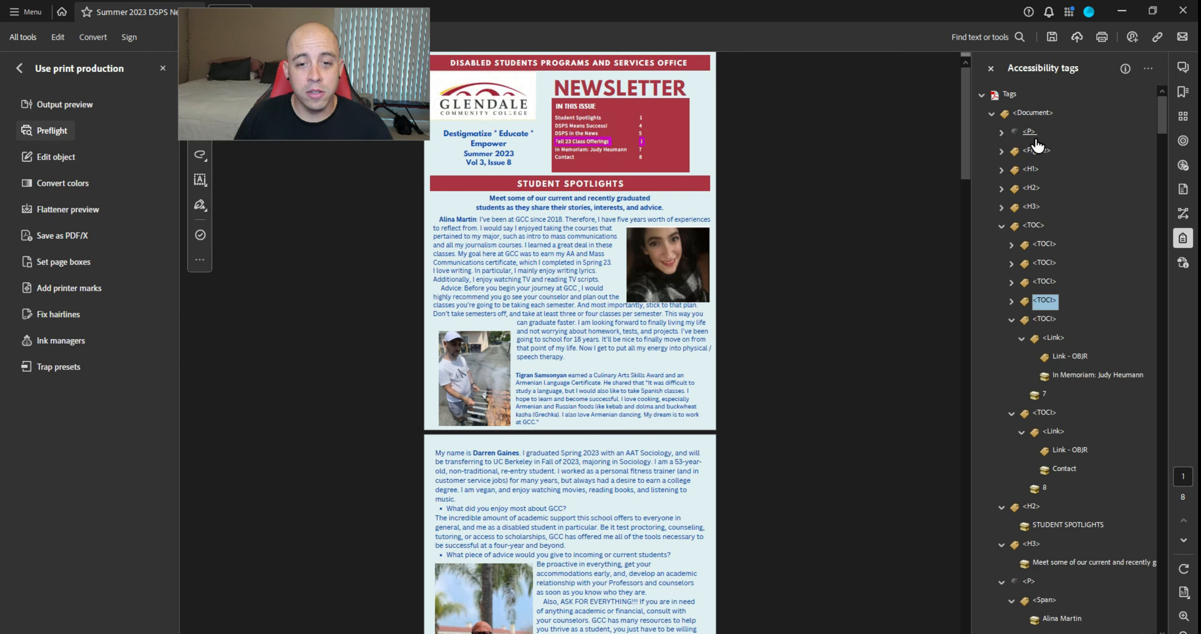
Lift the student names out of their Span tags and delete the third name's Span
key("ctrl+x")
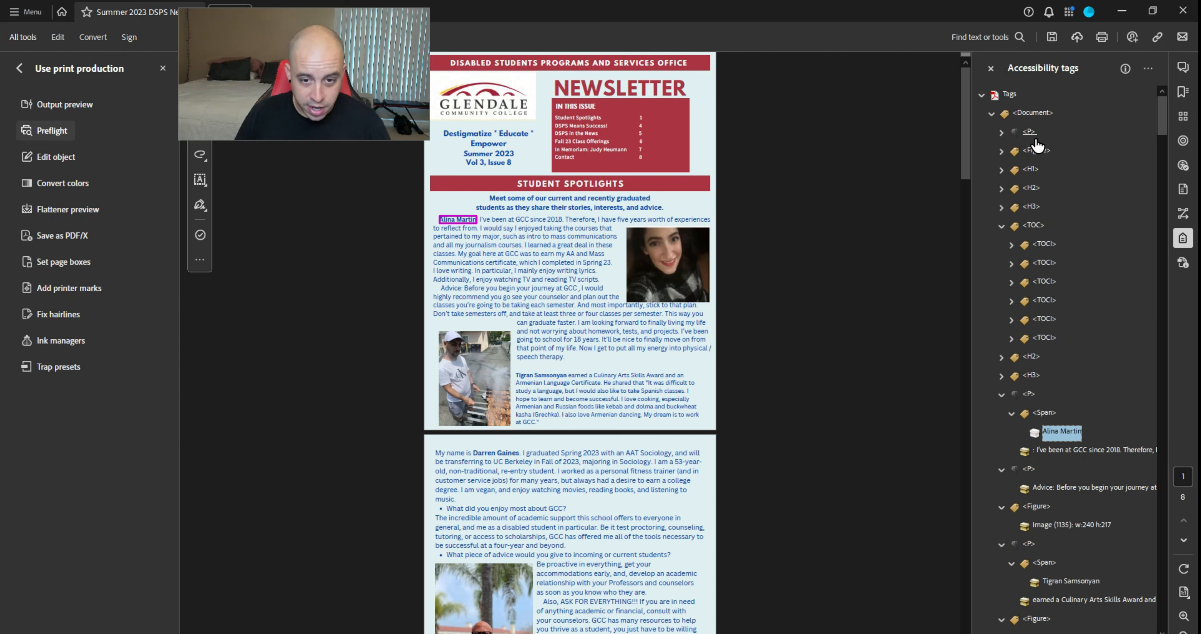
key("Up")
key("ctrl+v")
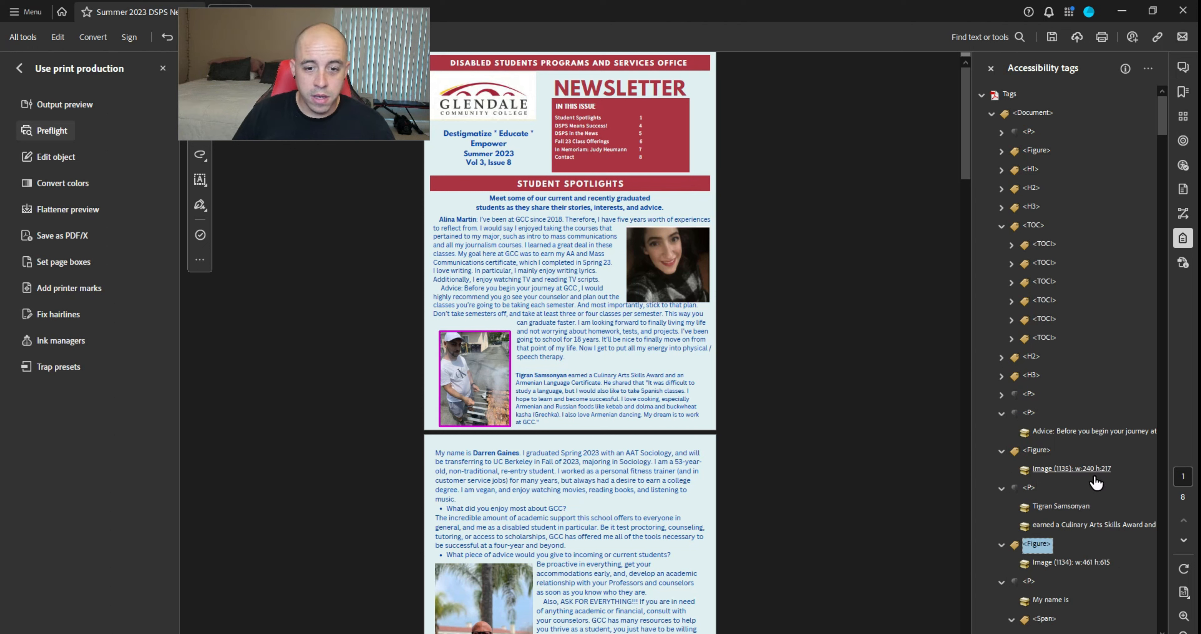
key("Down")
key("Down")
key("Down")
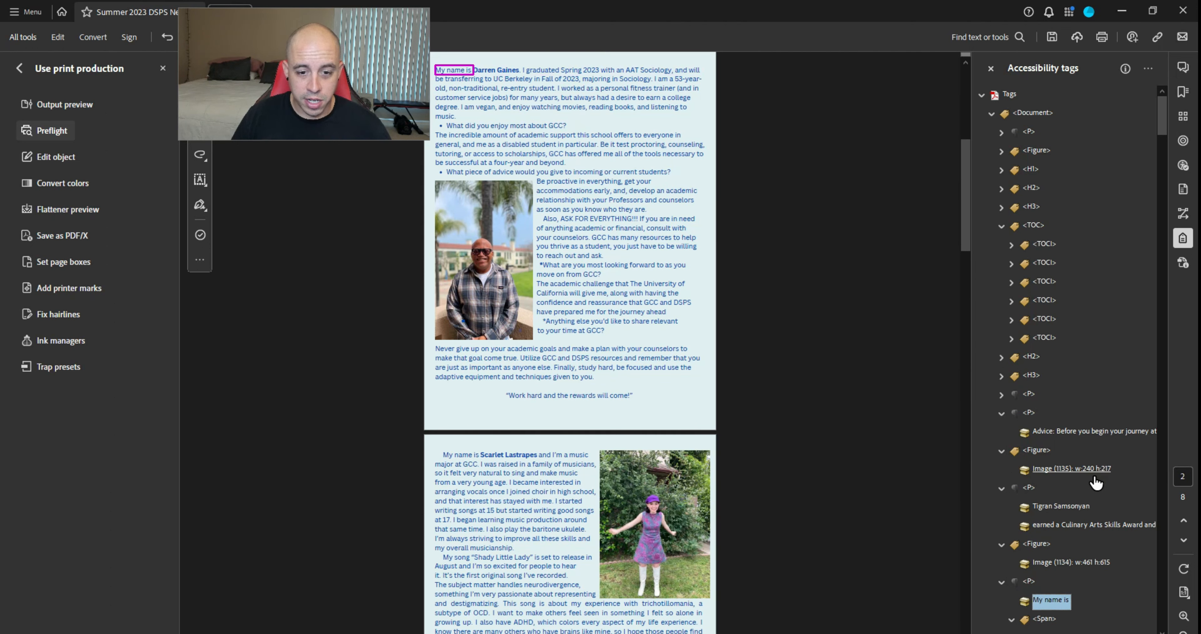
key("Down")
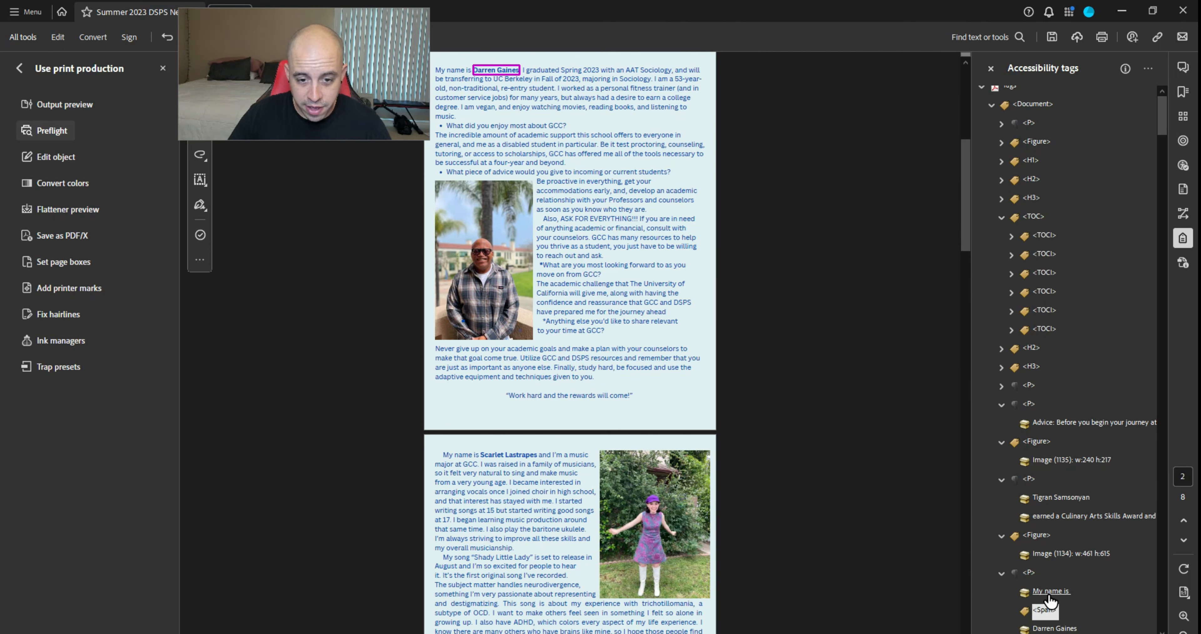
key("Up")
scroll(1055, 358, "down", 6)
left_click(1054, 235)
key("Delete")
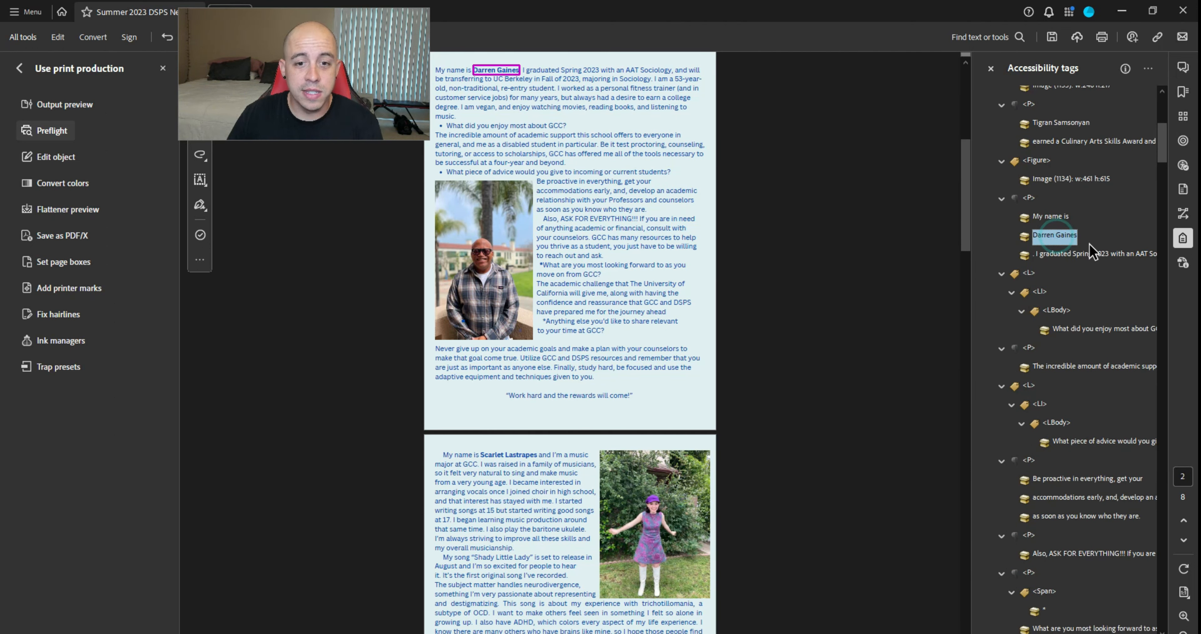
key("Down")
key("Down")
key("Down")
key("Down")
key("Down")
key("Down")
key("Down")
key("Down")
key("Down")
key("Down")
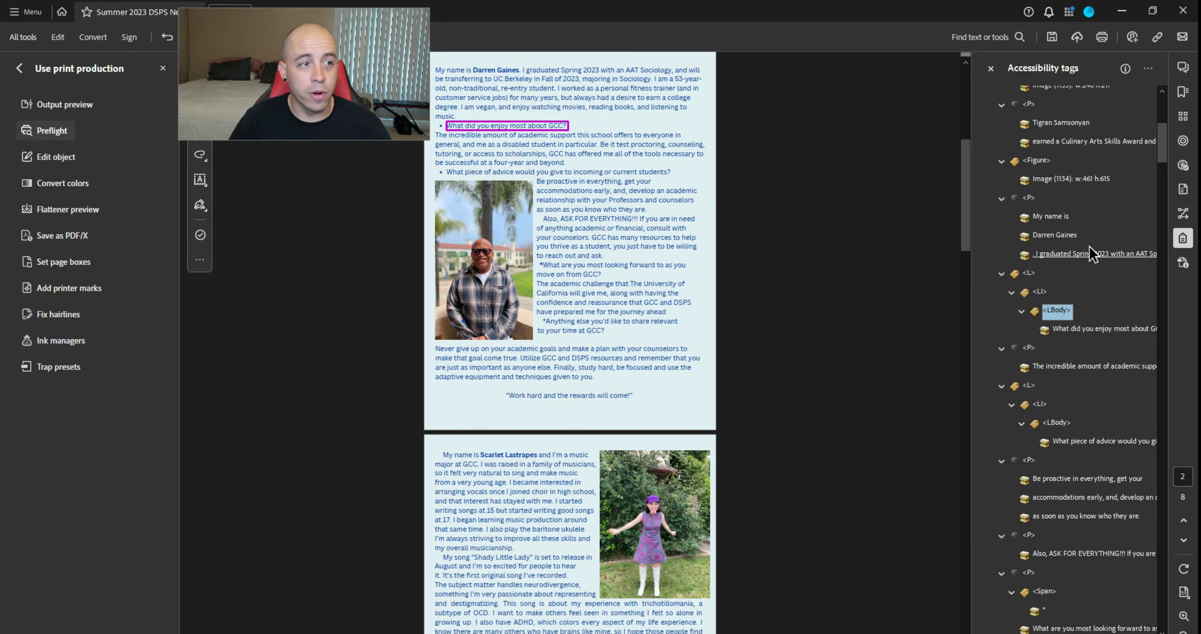
key("Down")
key("Down")
key("Down")
key("Down")
key("Down")
key("Down")
key("Down")
key("Down")
key("Down")
key("Down")
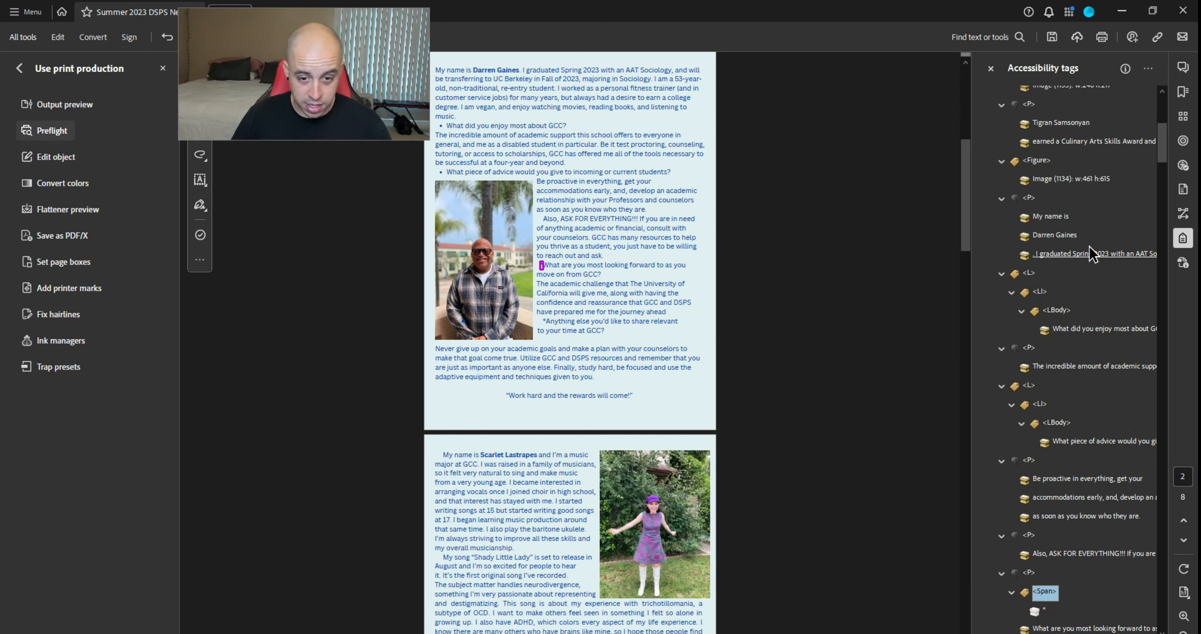
Delete the empty Span tags in the spotlight profiles, moving down to the DSPS IN THE NEWS article
left_click(1063, 558)
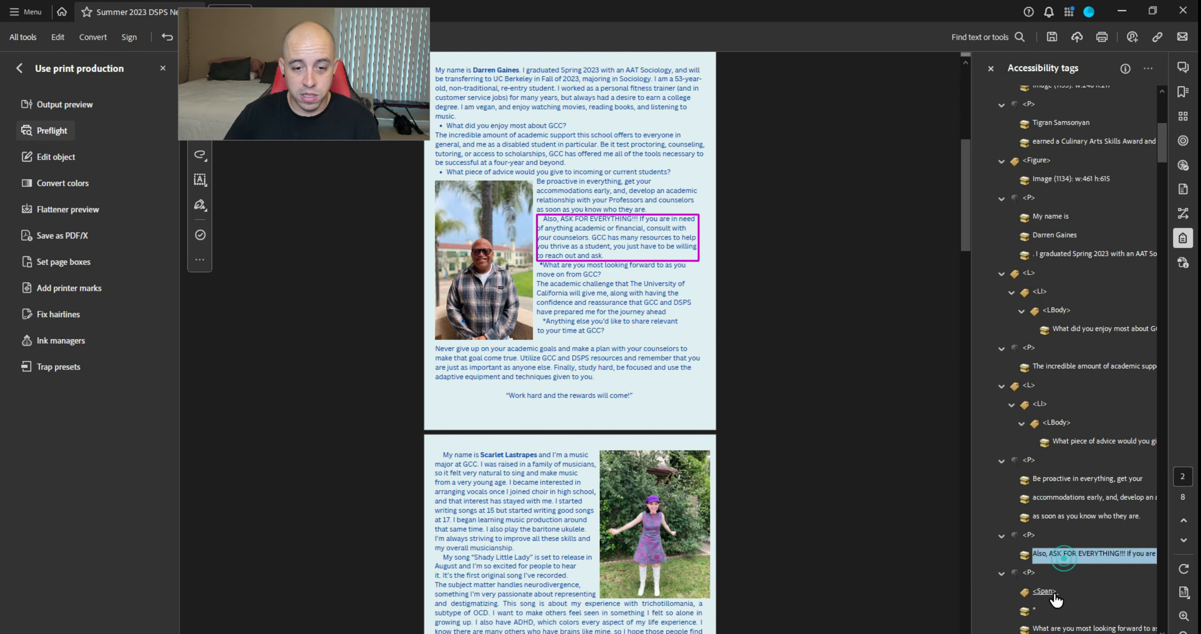
left_click(1053, 593)
key("Delete")
key("Down")
key("Down")
key("Down")
key("Down")
key("Down")
key("Down")
key("Down")
key("Down")
key("Down")
key("Down")
key("Down")
key("Down")
key("Down")
key("Down")
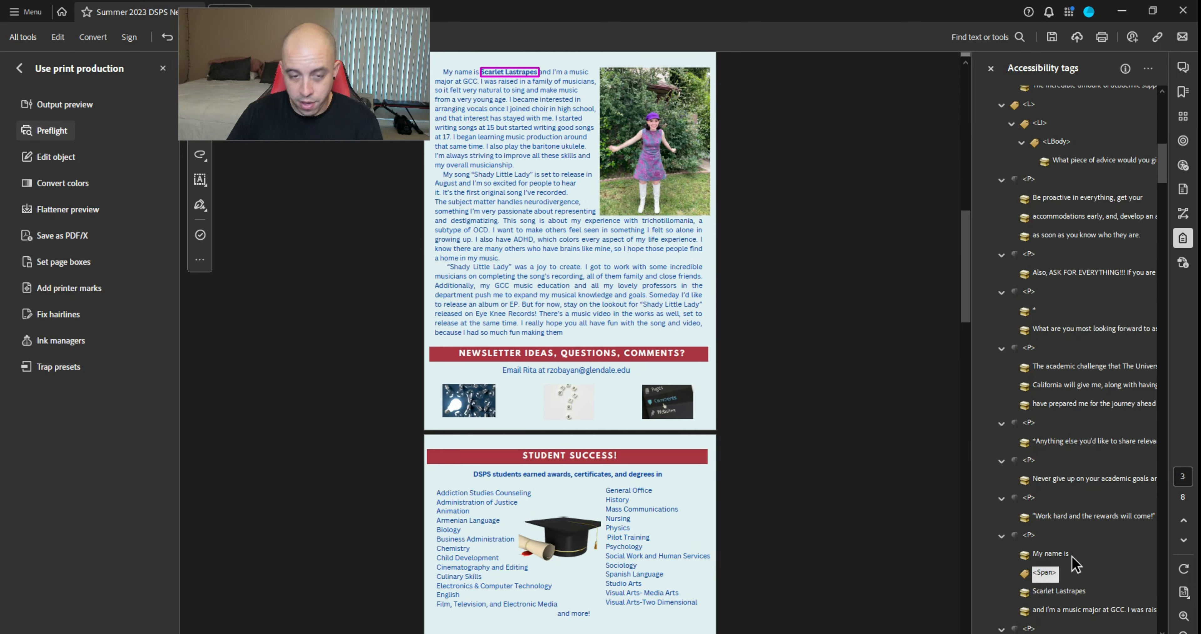
key("Delete")
key("Down")
key("Down")
key("Down")
key("Down")
key("Down")
key("Down")
key("Down")
key("Down")
key("Down")
key("Down")
key("Down")
key("Down")
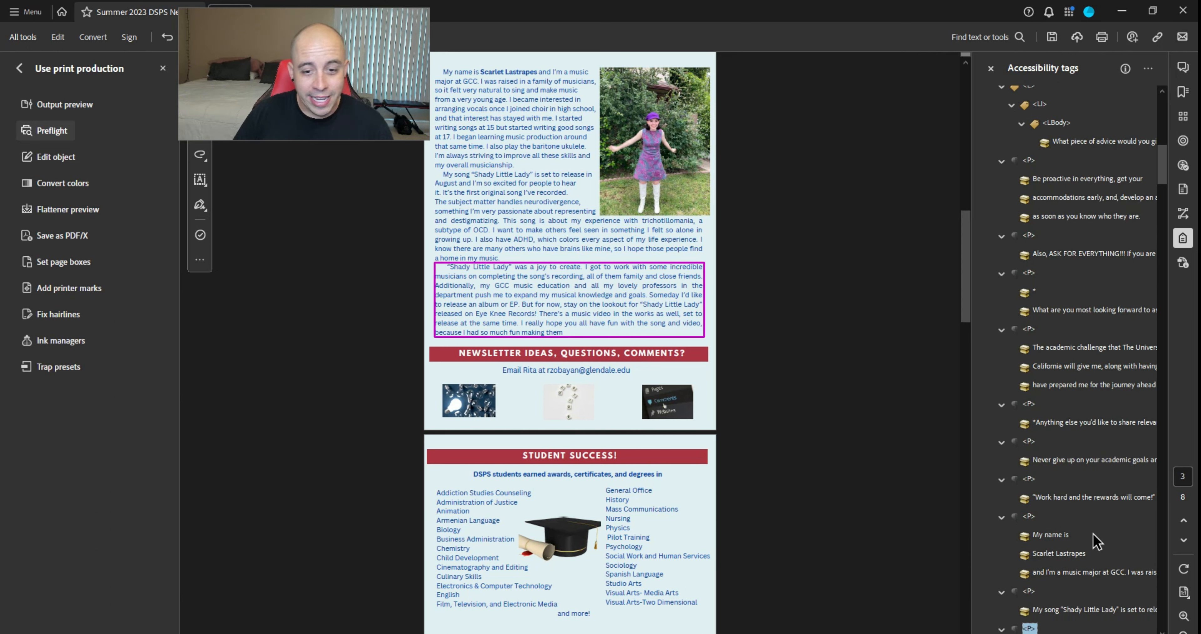
key("Down")
key("Down")
key("Down")
key("Down")
key("Down")
key("Down")
key("Down")
key("Down")
key("Down")
key("Down")
key("Down")
key("Down")
key("Down")
key("Down")
key("Down")
key("Down")
key("Down")
key("Down")
key("Down")
key("Down")
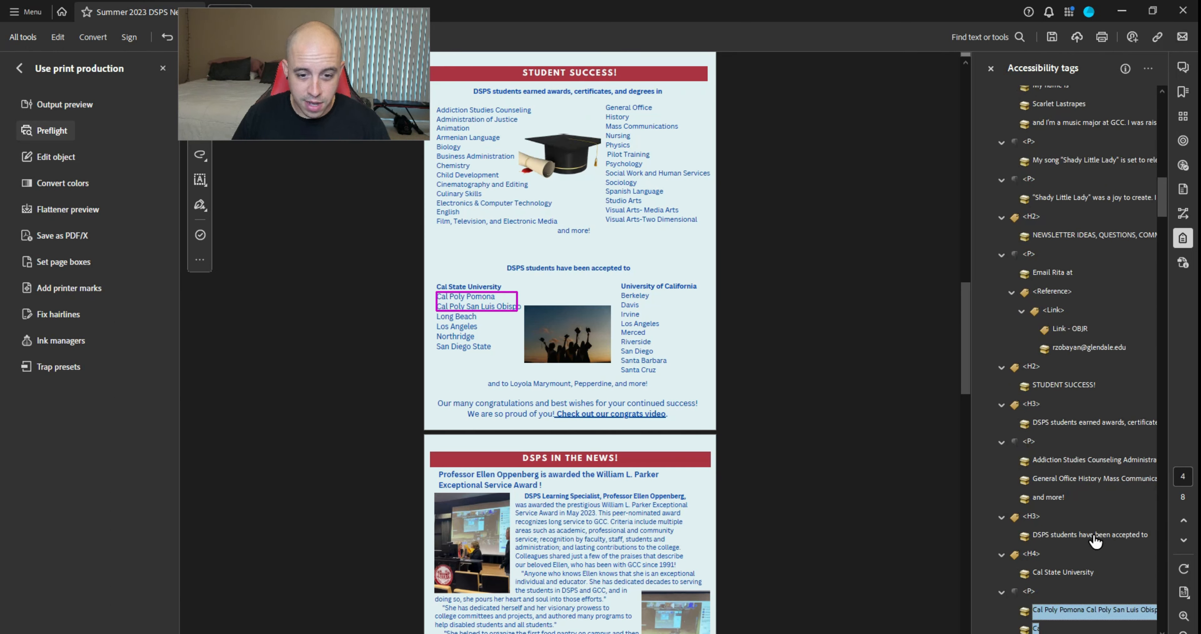
key("Down")
key("Down")
key("Down")
key("Down")
key("Down")
key("Down")
key("Down")
key("Down")
key("Down")
key("Down")
key("Down")
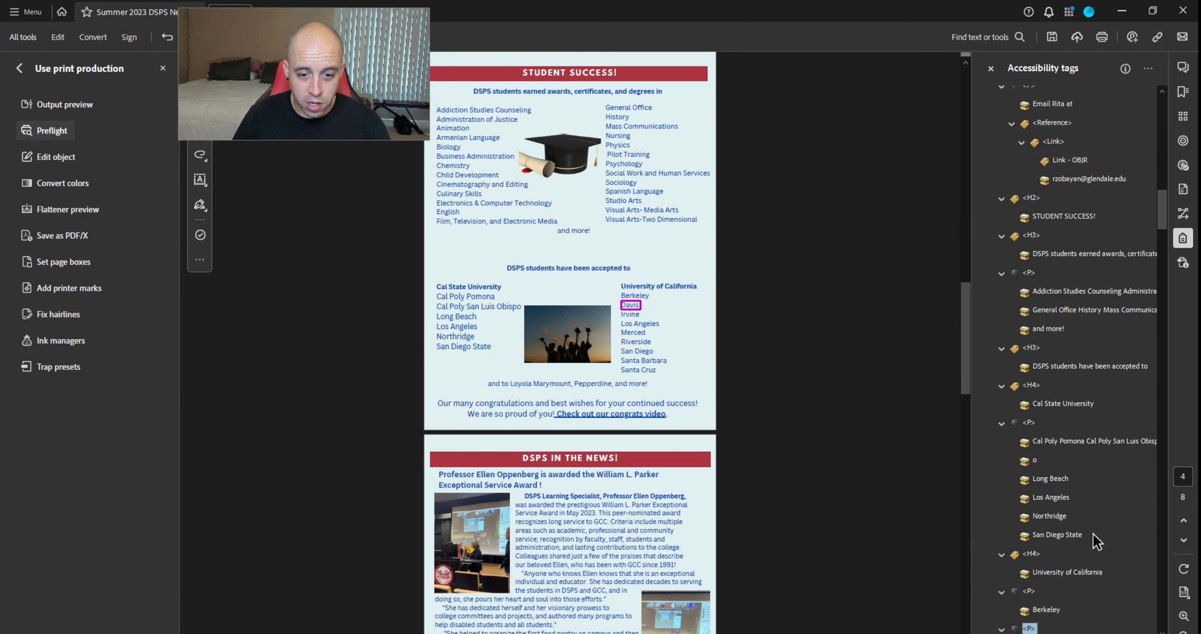
key("Down")
key("Down")
key("Down")
key("Down")
key("Down")
key("Down")
key("Down")
key("Down")
key("Down")
key("Down")
key("Down")
key("Down")
key("Down")
key("Down")
key("Down")
key("Down")
key("Down")
key("Down")
key("Down")
key("Down")
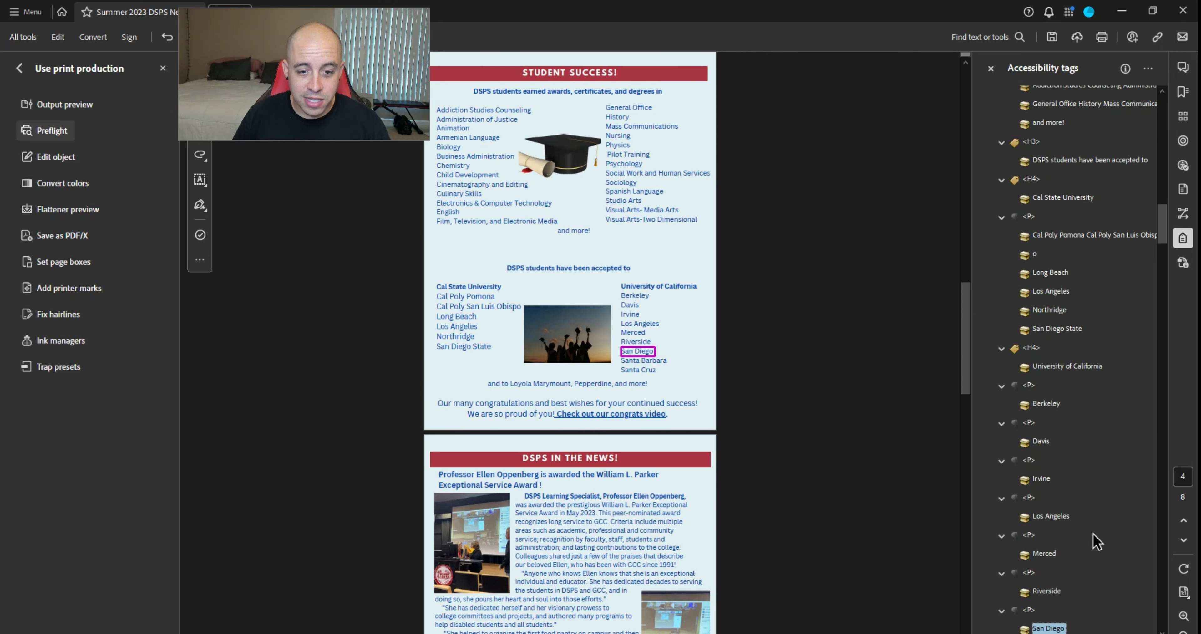
key("Up")
key("Up")
key("Up")
key("Up")
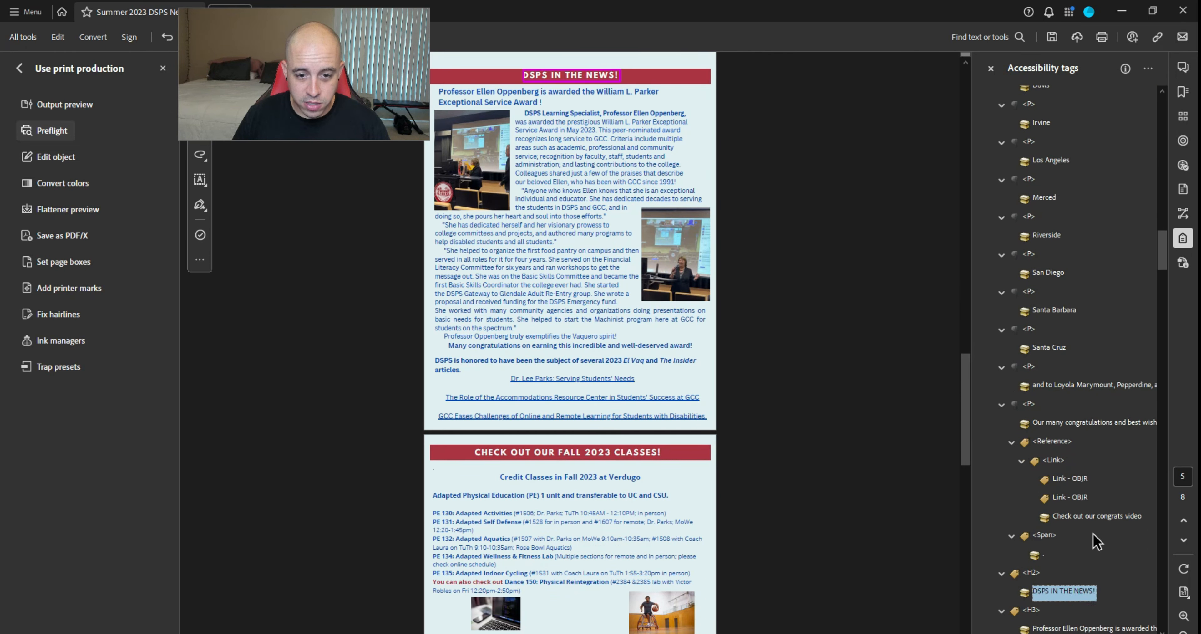
key("Down")
key("Down")
key("Down")
key("Down")
key("Down")
key("Down")
key("Down")
key("Down")
key("Down")
key("Down")
key("Down")
key("Down")
key("Down")
key("Down")
key("Down")
key("Down")
key("Down")
key("Down")
key("Down")
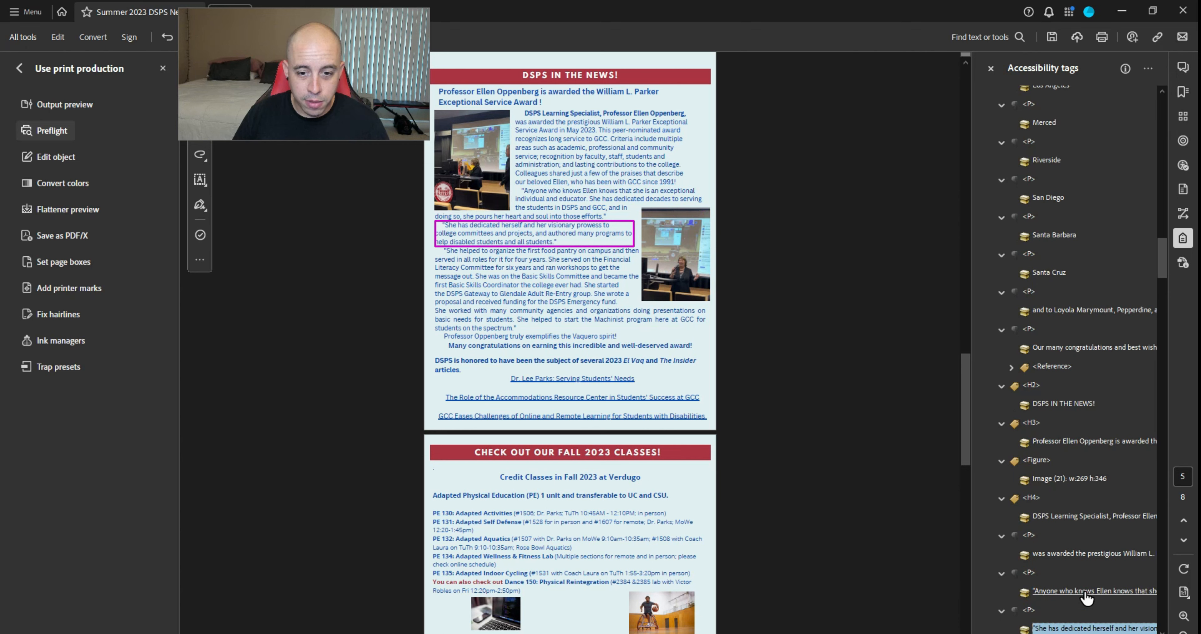
key("Down")
key("Down")
key("Down")
key("Down")
key("Down")
key("Down")
key("Down")
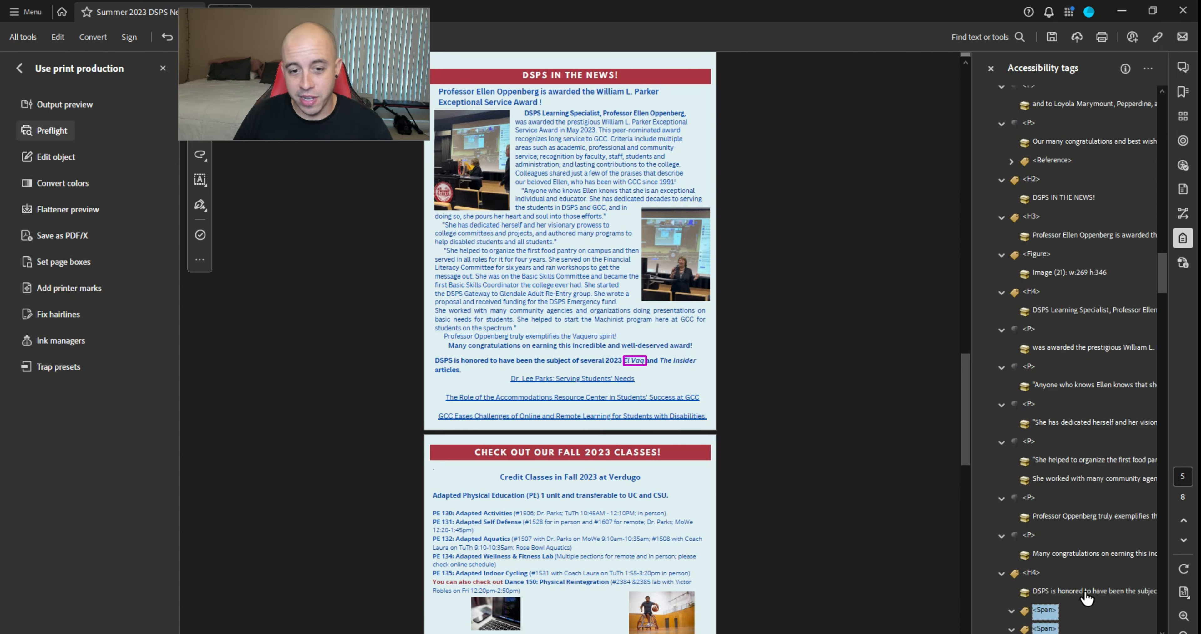
Move 'El Vaq' and 'The Insider' out of their Spans in the H4 heading and delete the emptied Spans
key("Up")
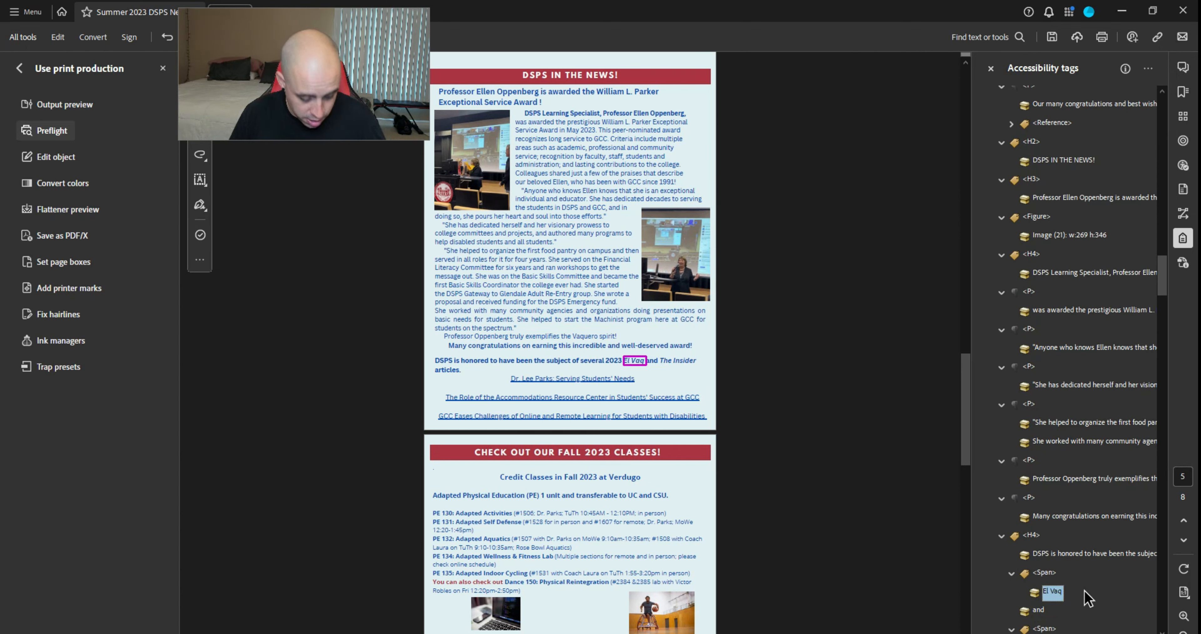
key("Up")
key("ctrl+v")
left_click(1080, 558)
left_click(1046, 573)
key("Delete")
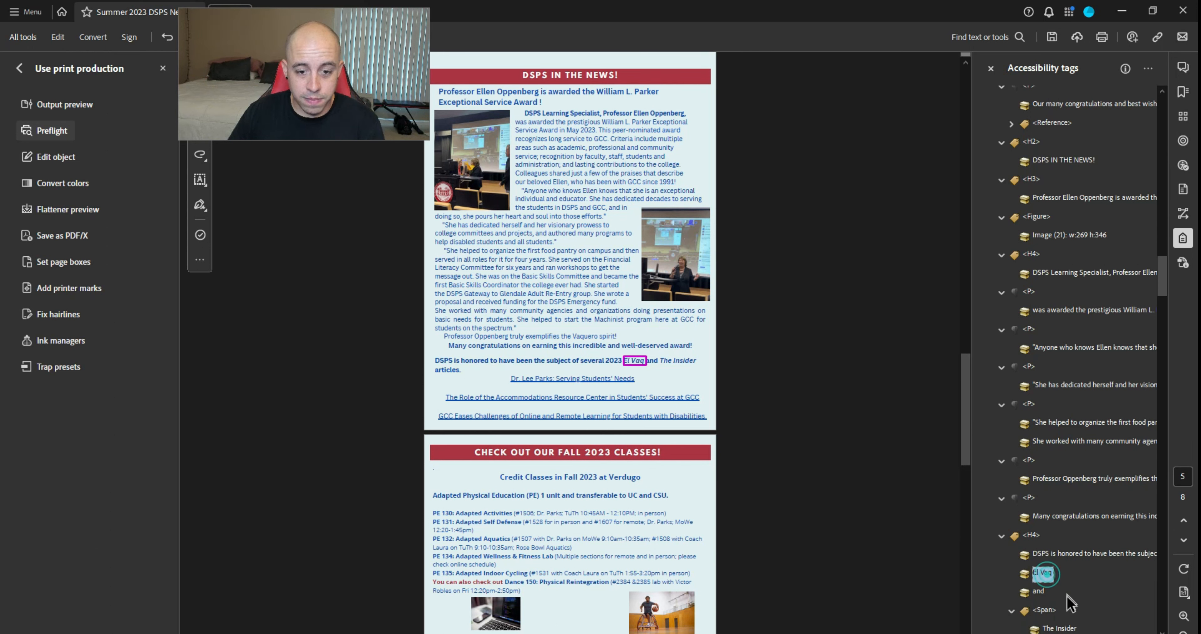
left_click(1055, 628)
key("ctrl+x")
scroll(1091, 559, "down", 4)
key("Up")
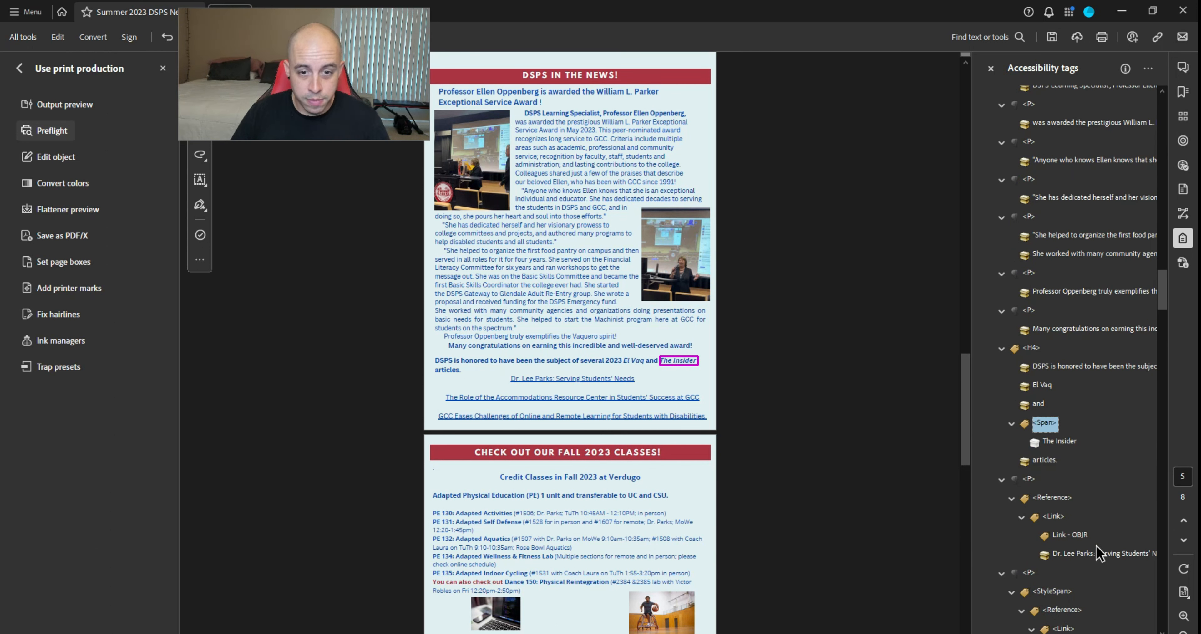
key("ctrl+v")
key("Delete")
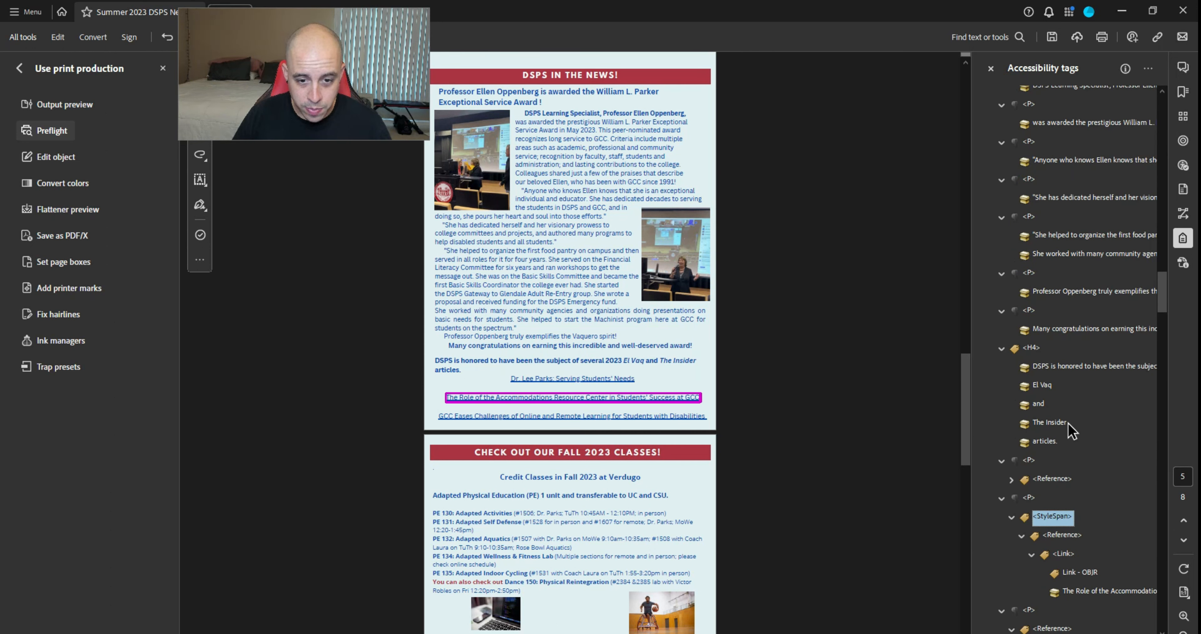
Move both news links out of their StyleSpan tags and delete the empty StyleSpans
key("Down")
key("ctrl+x")
key("Up")
key("ctrl+v")
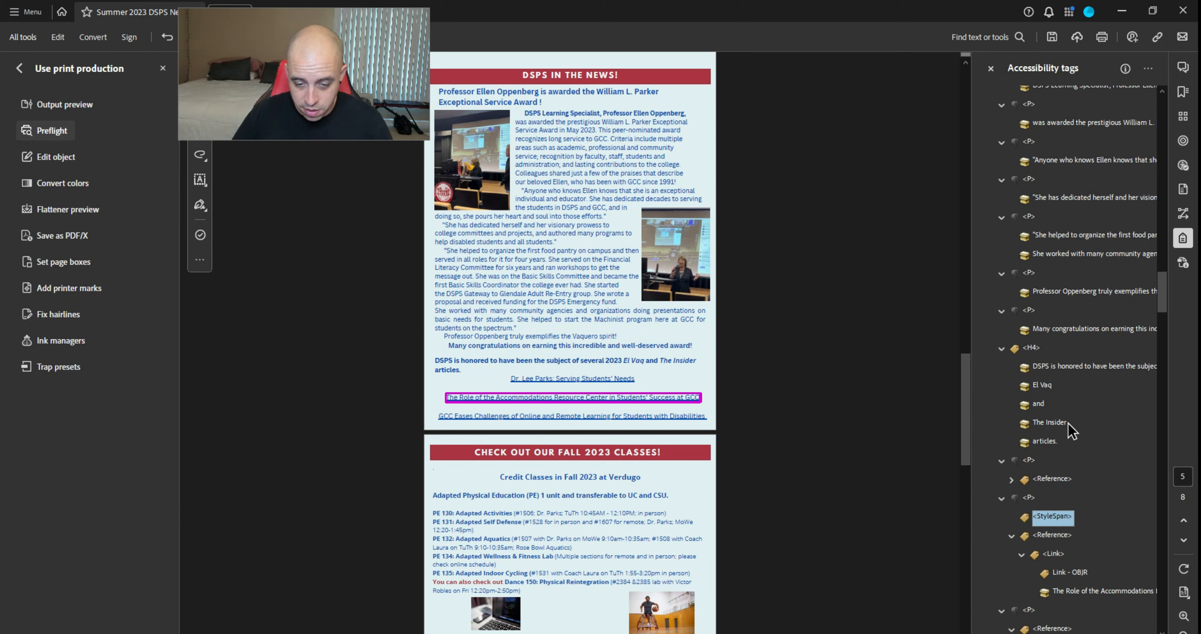
key("Delete")
key("Down")
key("Down")
key("Down")
key("Down")
key("Down")
key("Down")
key("Down")
key("Down")
key("Down")
key("Down")
key("Down")
key("Down")
key("Down")
key("Up")
key("Up")
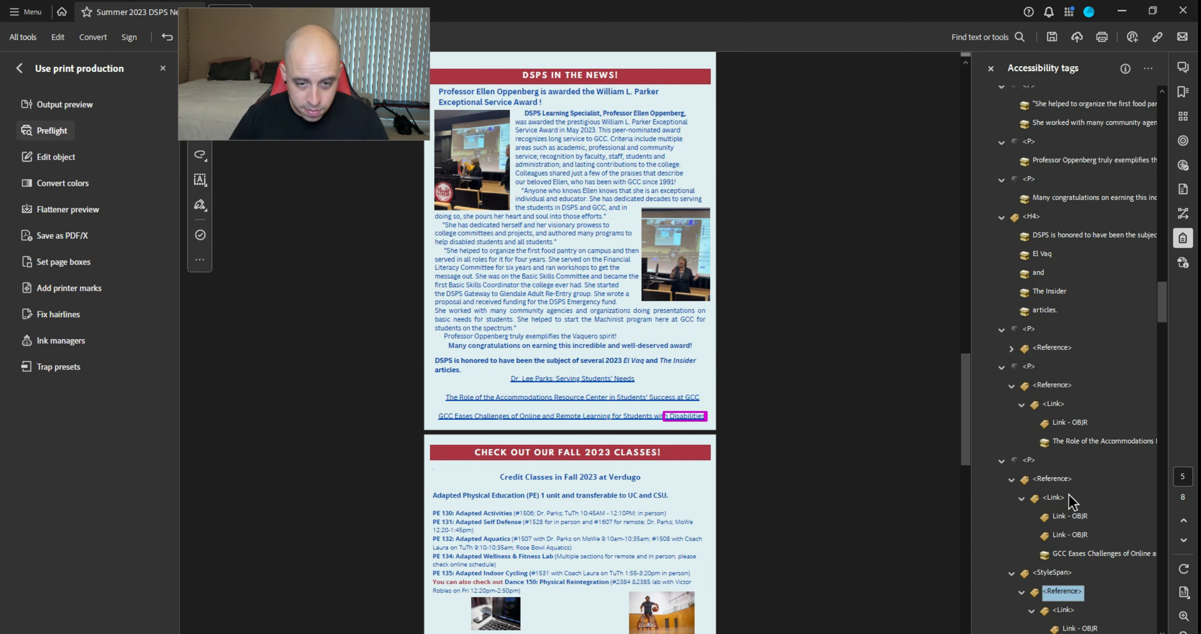
key("ctrl+x")
key("Up")
key("ctrl+v")
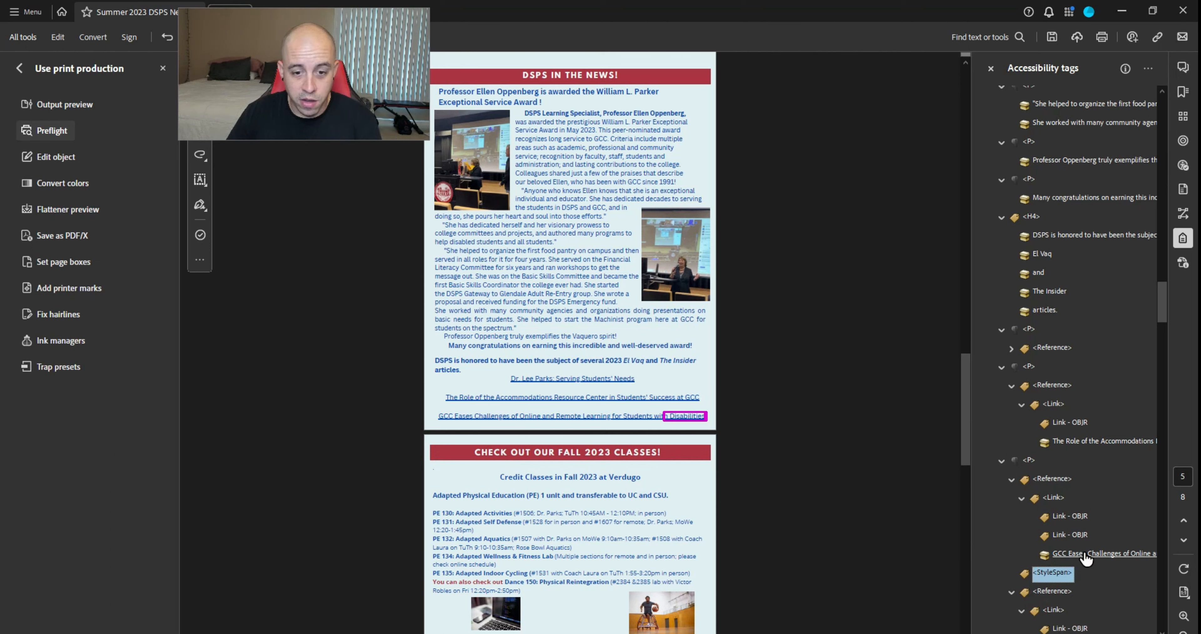
key("Delete")
Move the 'PE 130: Adapted Activities' class listing out of its Span and delete the emptied Span
key("Down")
key("Down")
key("Down")
key("Down")
key("Down")
key("Down")
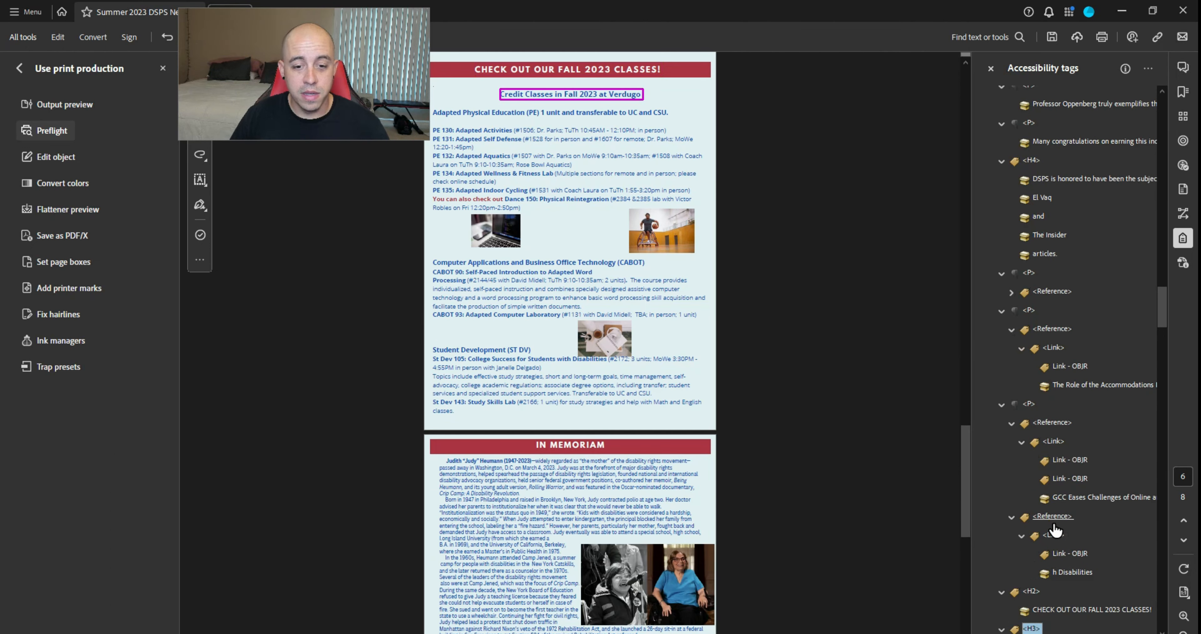
key("Down")
key("Down")
key("Down")
key("Down")
key("Down")
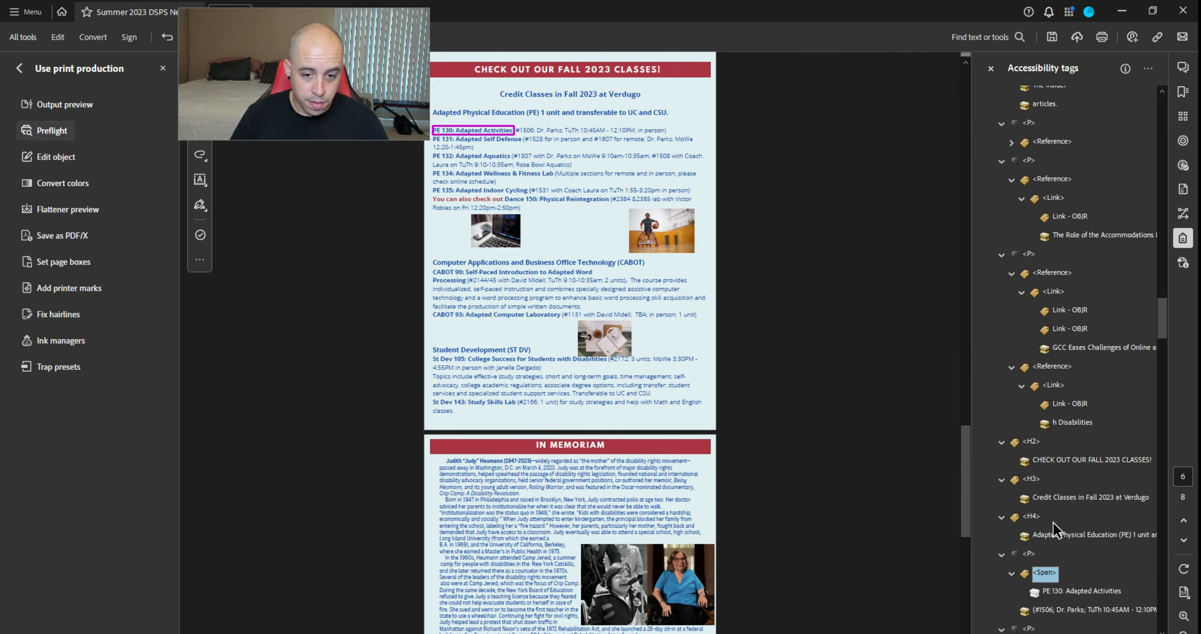
key("Down")
key("ctrl+x")
key("Up")
key("ctrl+v")
left_click(1075, 592)
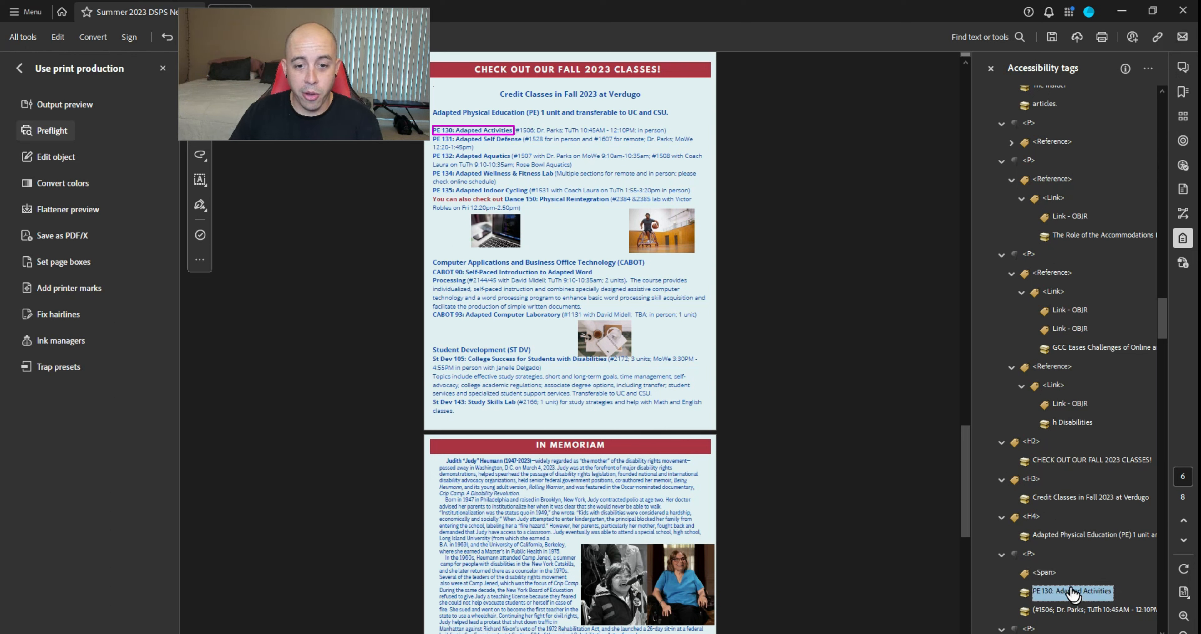
left_click(1054, 570)
key("Delete")
Move the PE 135 class listing out of its Span and remove the empty Span tag
key("Down")
key("Down")
key("Down")
key("Down")
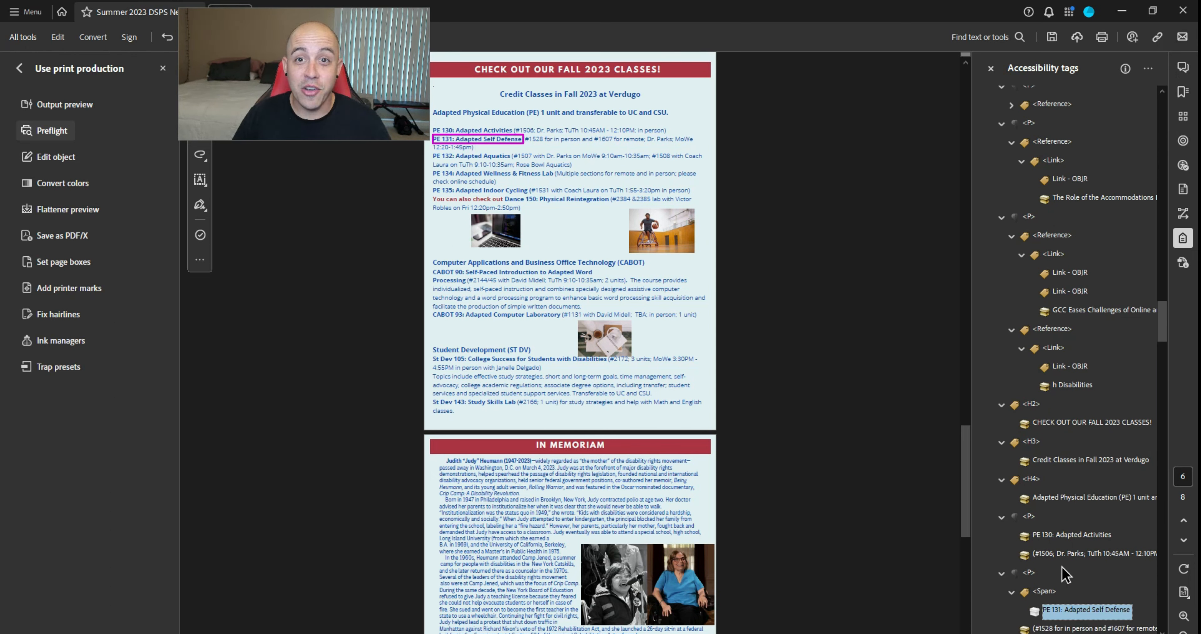
left_click(1051, 571)
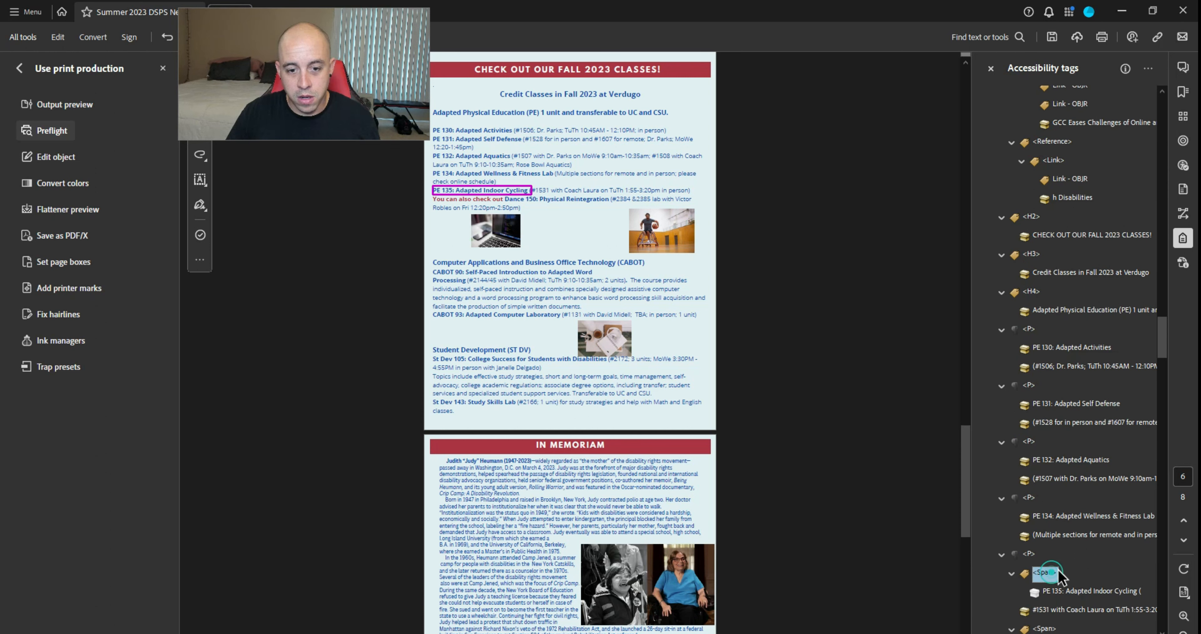
key("ctrl+v")
left_click(1055, 590)
left_click(1050, 572)
key("Delete")
Unwrap the 'Processing' text from its Span and delete the leftover empty Span
scroll(1049, 570, "down", 3)
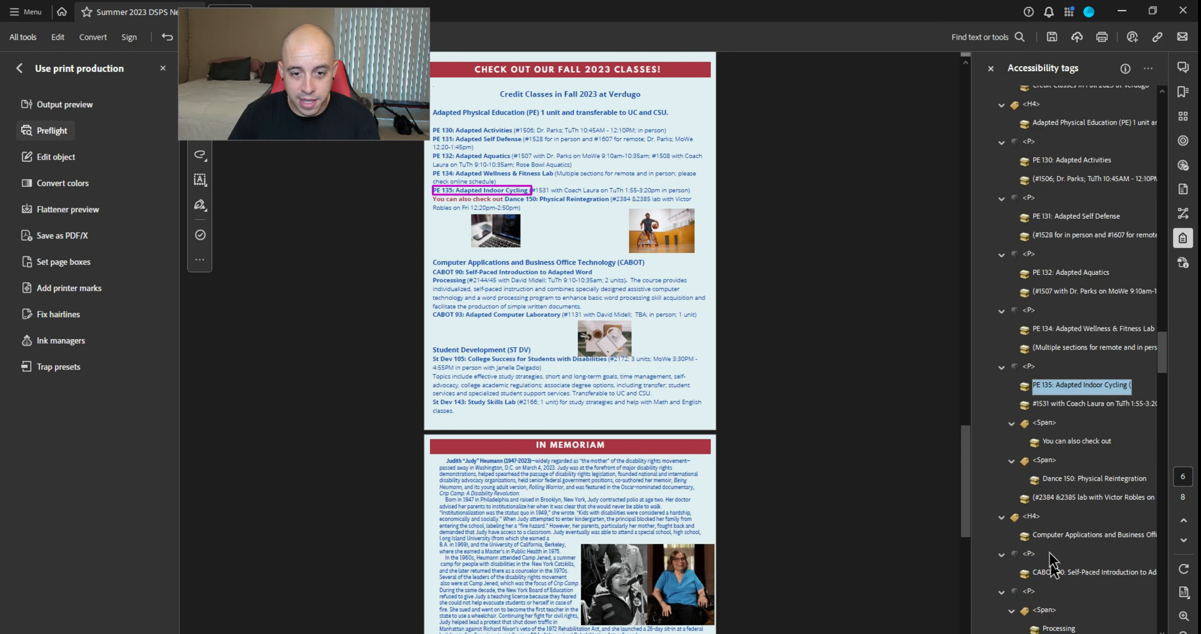
left_click(1072, 441)
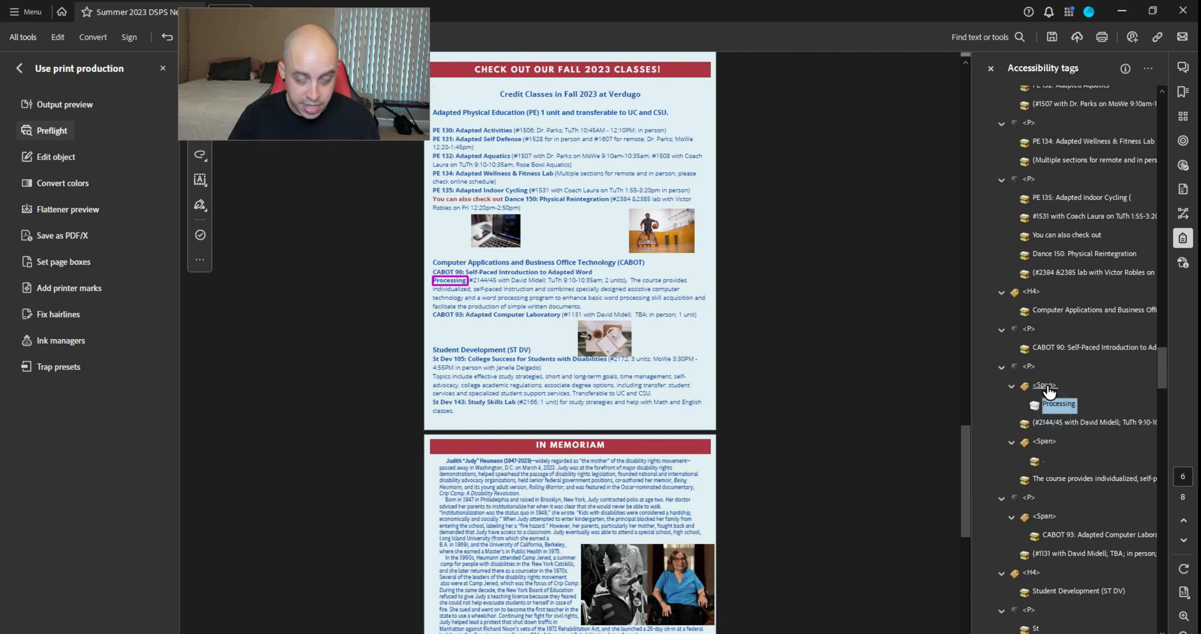
left_click(1051, 389)
key("ctrl+v")
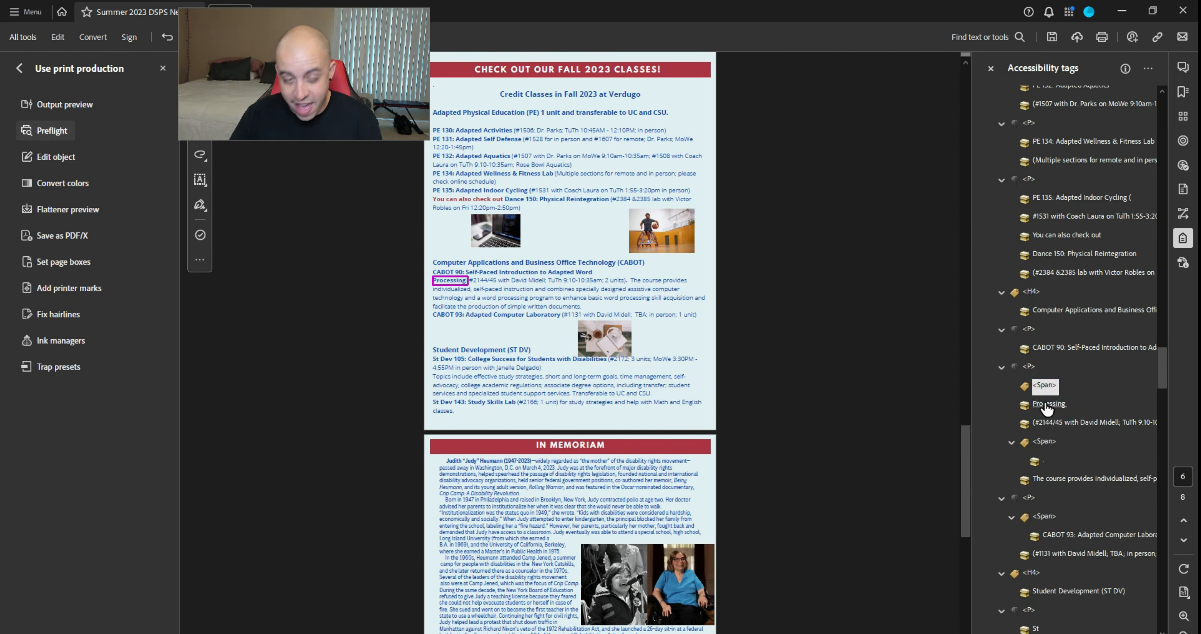
left_click(1050, 405)
left_click(1045, 386)
key("Delete")
Move the lone period out of its Span, then step to the In Memoriam heading Spans
left_click(1039, 442)
key("ctrl+x")
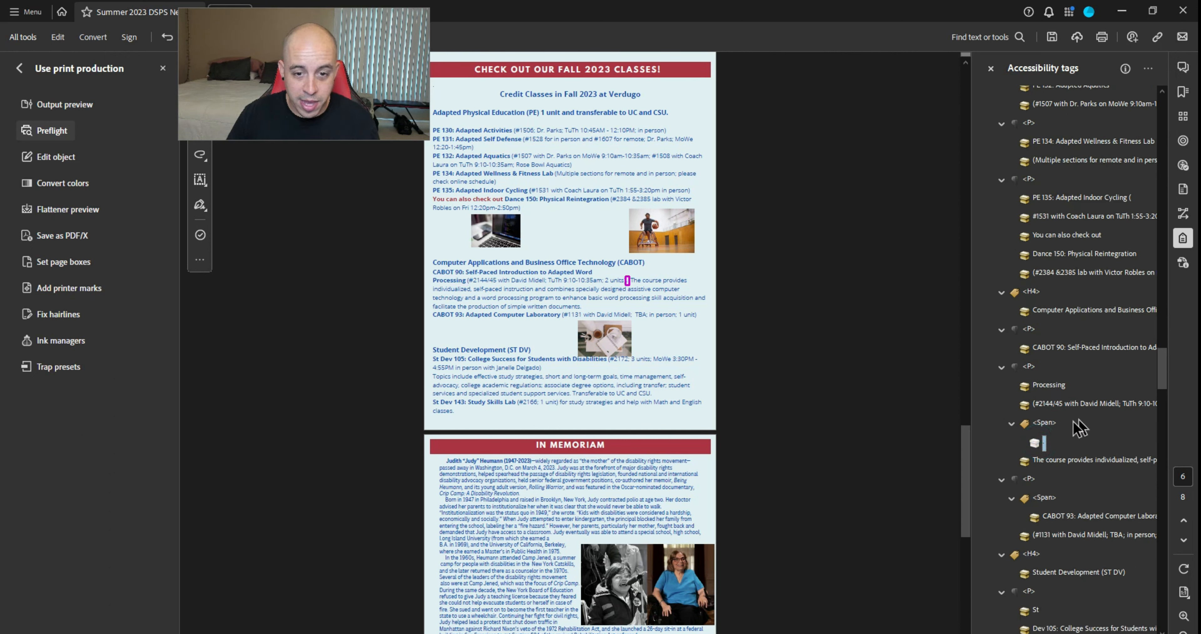
left_click(1051, 425)
key("ctrl+v")
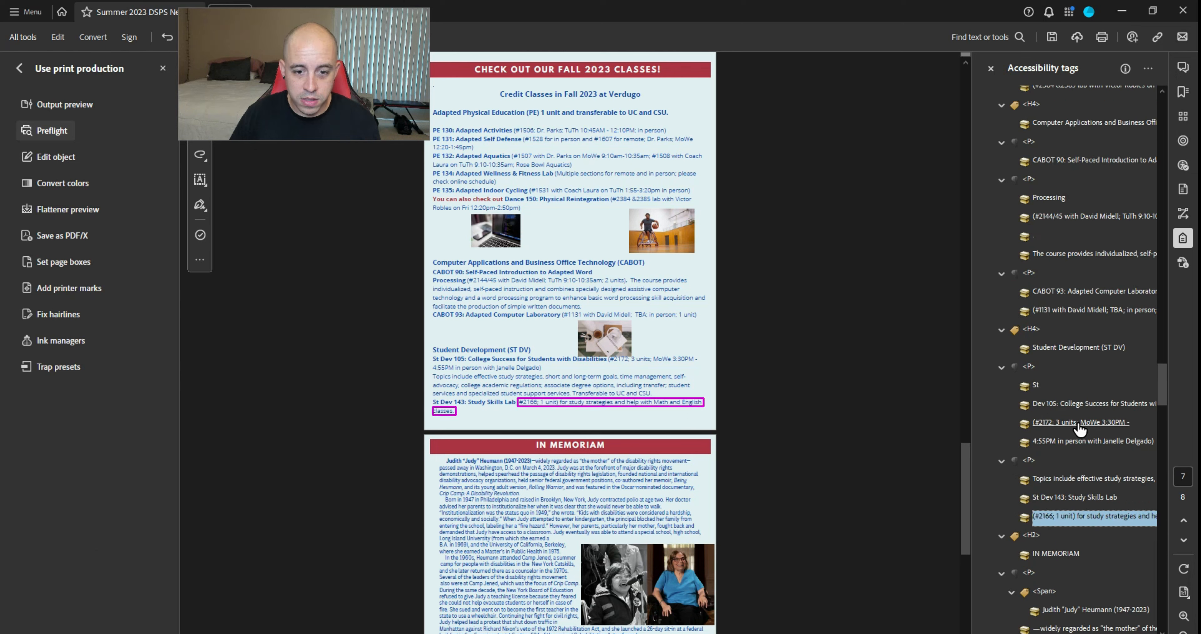
key("Down")
key("Down")
key("Down")
key("Down")
key("Down")
key("Down")
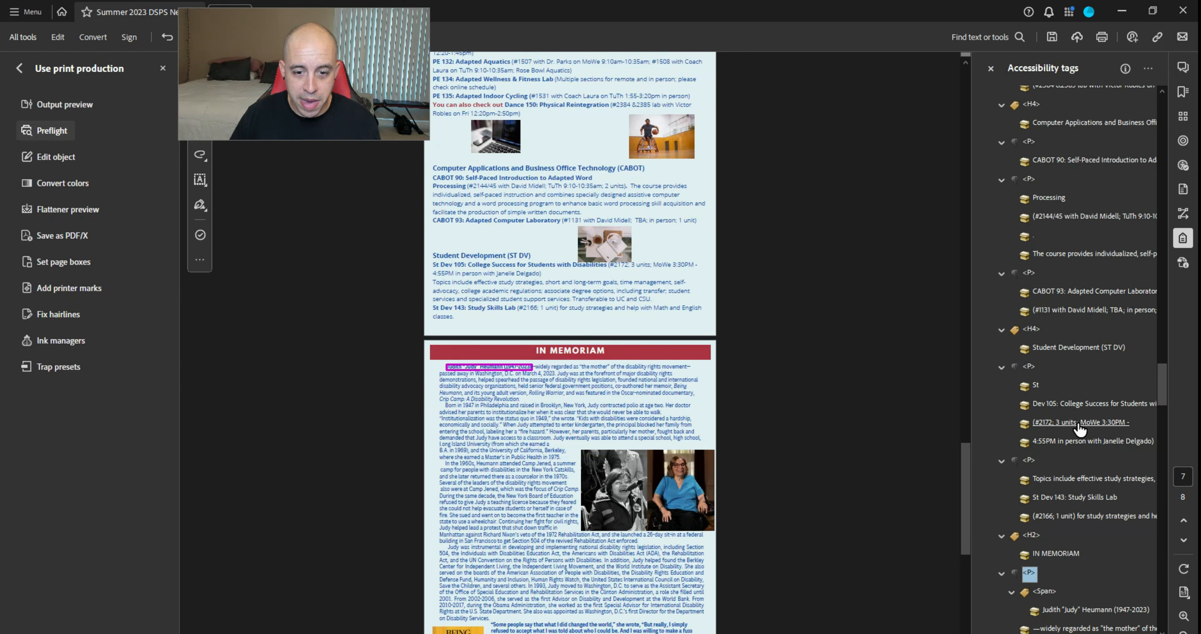
key("Up")
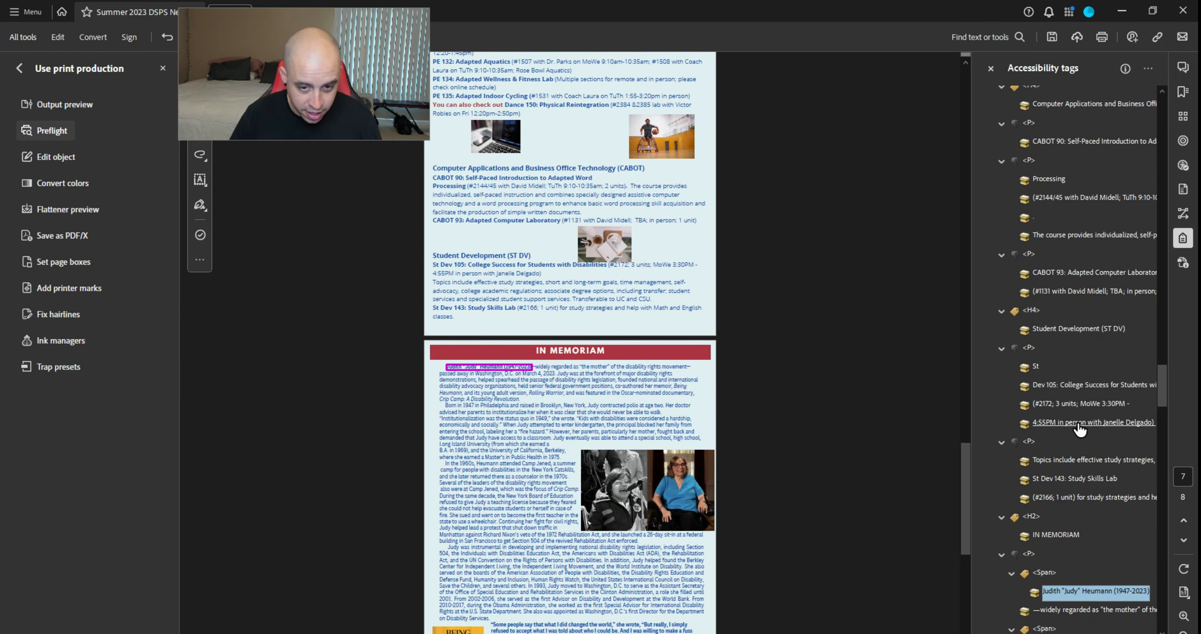
key("Up")
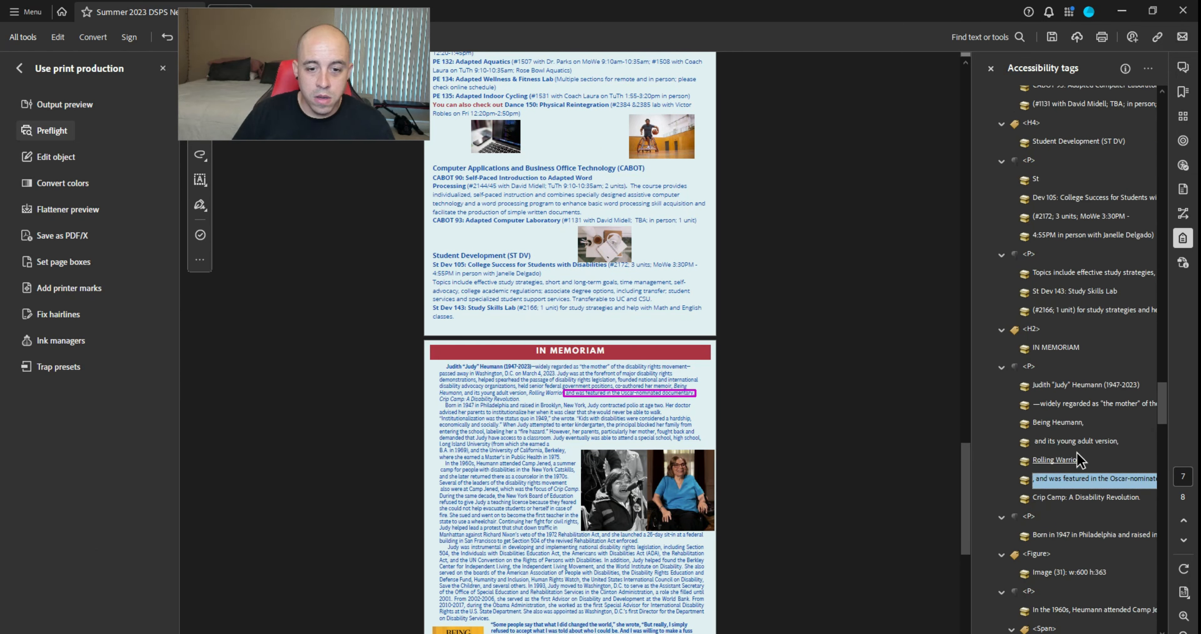
key("Down")
key("Down")
key("Down")
key("Down")
key("Down")
key("Down")
key("Down")
key("Down")
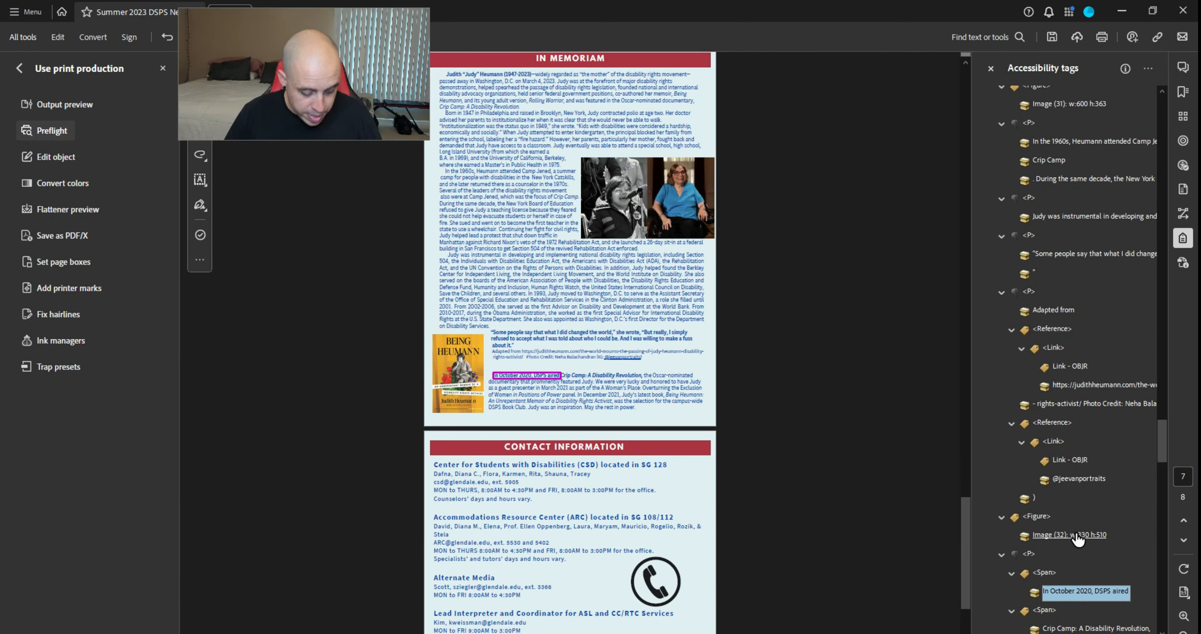
Move the October 2020 text out of its Span and delete the empty Span
key("Up")
key("ctrl+v")
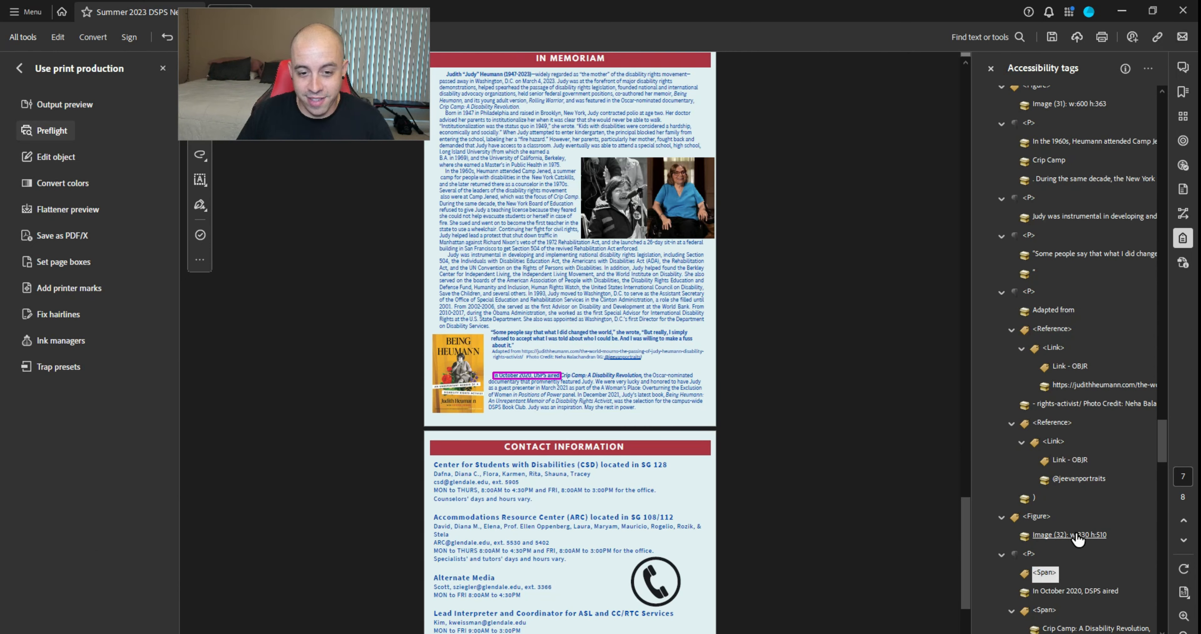
left_click(1031, 553)
left_click(1044, 572)
key("Delete")
Unwrap the 'Crip Camp' text from its Span and delete the empty Span
key("Down")
key("Down")
key("ctrl+x")
key("ctrl+v")
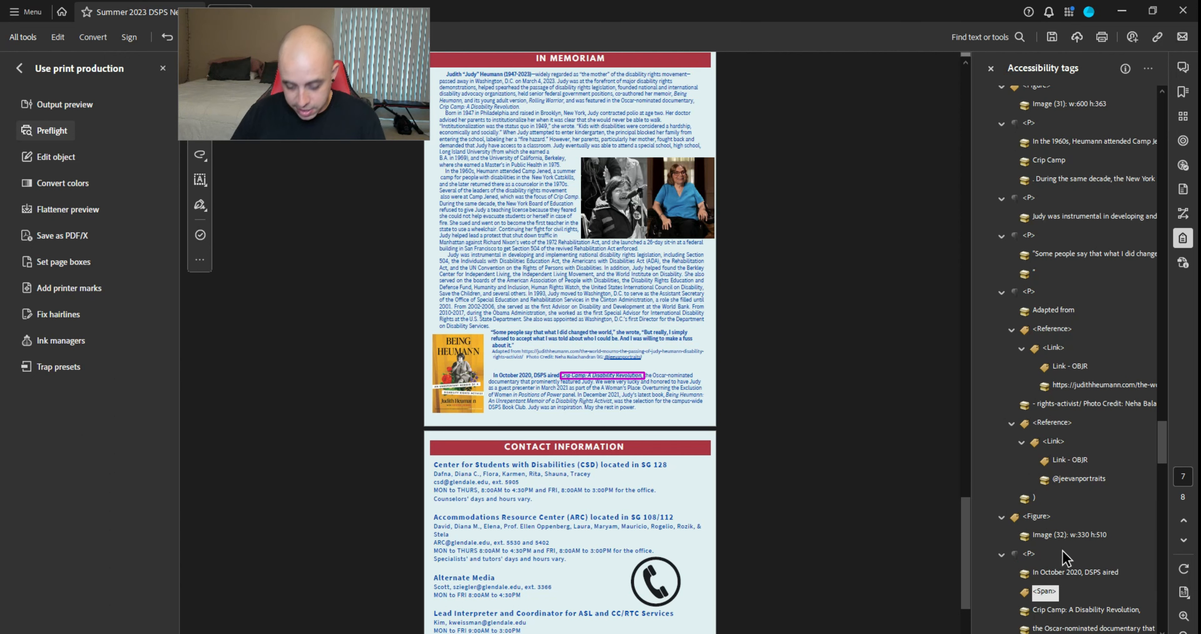
key("Delete")
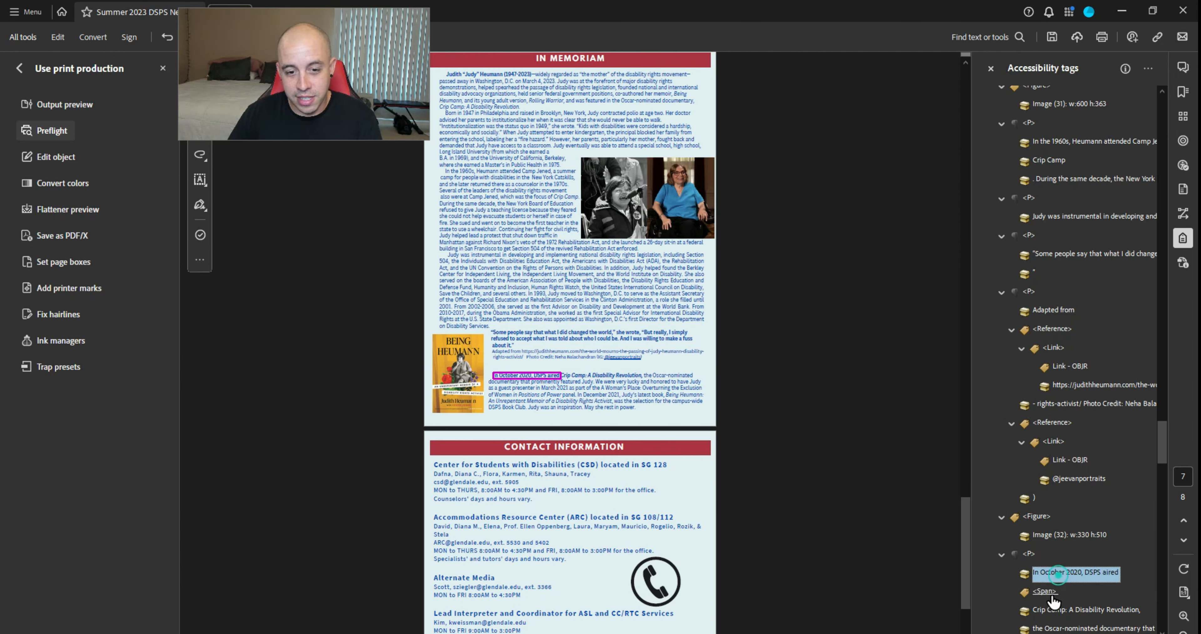
Move the 'Positions of Power' text out of its Span and delete the emptied Span
scroll(1065, 545, "down", 3)
left_click(1054, 460)
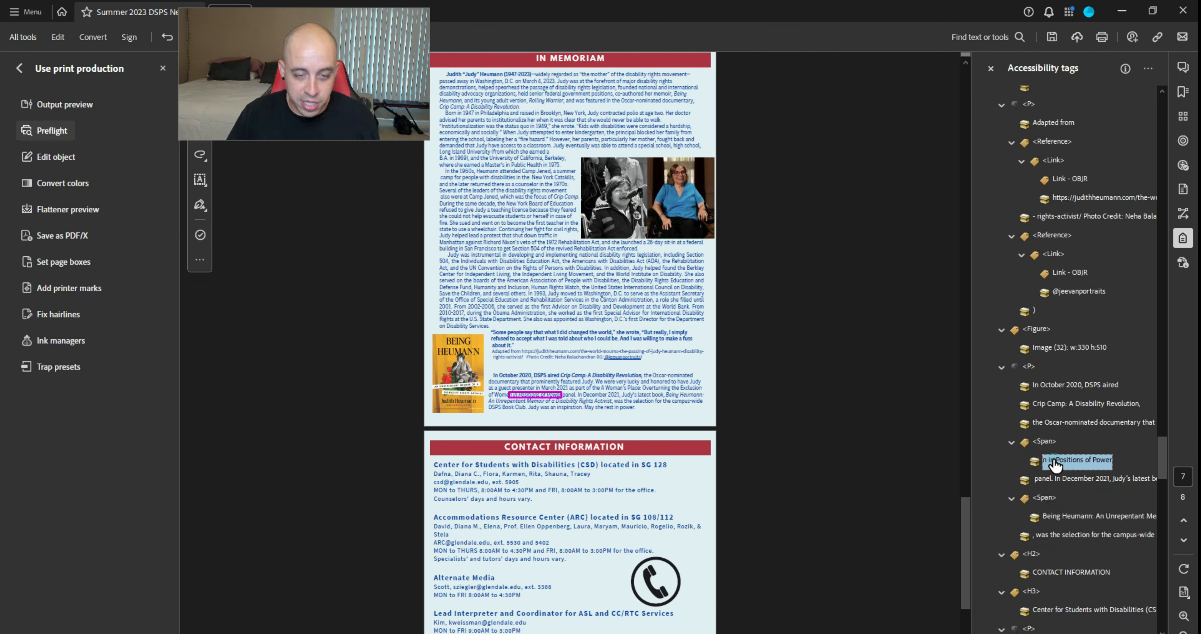
left_click(1051, 442)
key("ctrl+v")
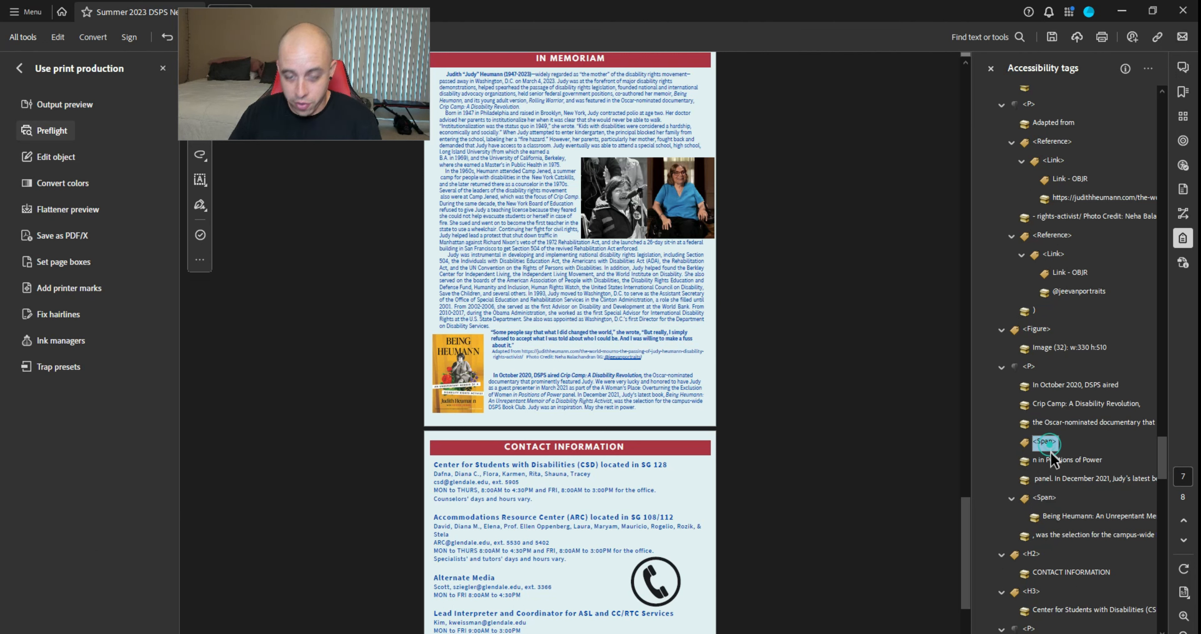
key("Delete")
Unwrap the memoir title content from its Span and delete the empty Span tag
left_click(1060, 498)
key("ctrl+x")
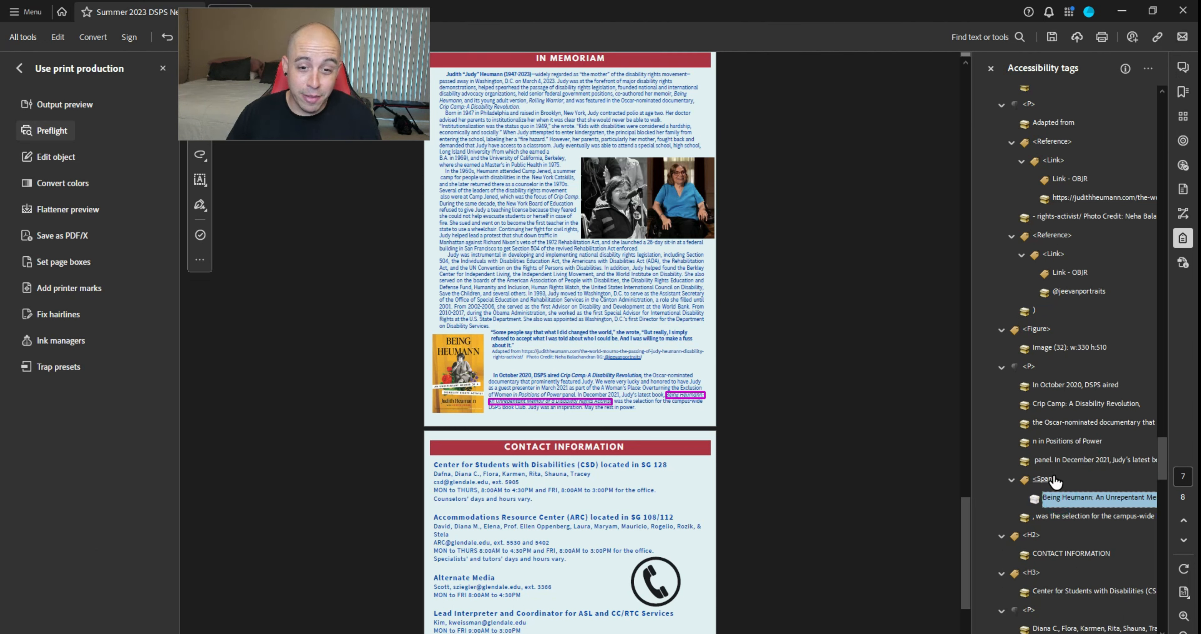
left_click(1054, 481)
key("ctrl+v")
left_click(1055, 479)
key("Delete")
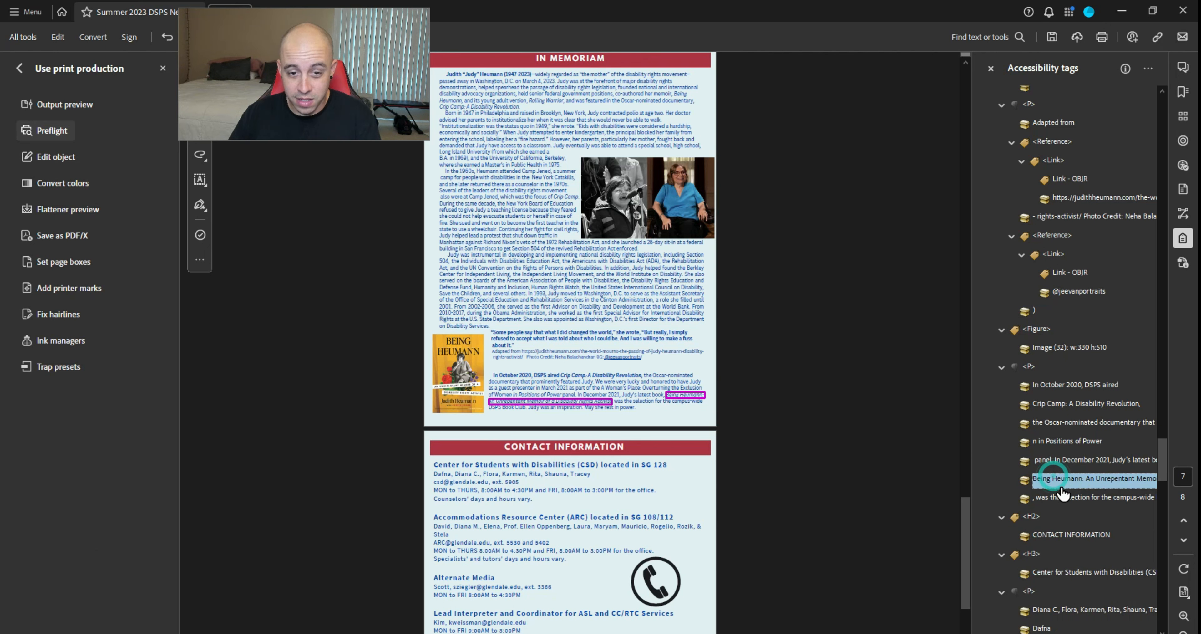
Review the contact, social media and Instagram figure tags before saving for the PAC recheck
scroll(1053, 460, "down", 3)
key("Down")
key("Down")
key("Down")
key("Down")
key("Down")
key("Down")
key("Down")
key("Down")
key("Down")
key("Down")
key("Down")
key("Down")
key("Down")
key("Down")
key("Down")
key("Down")
key("Down")
key("Down")
key("Down")
key("Down")
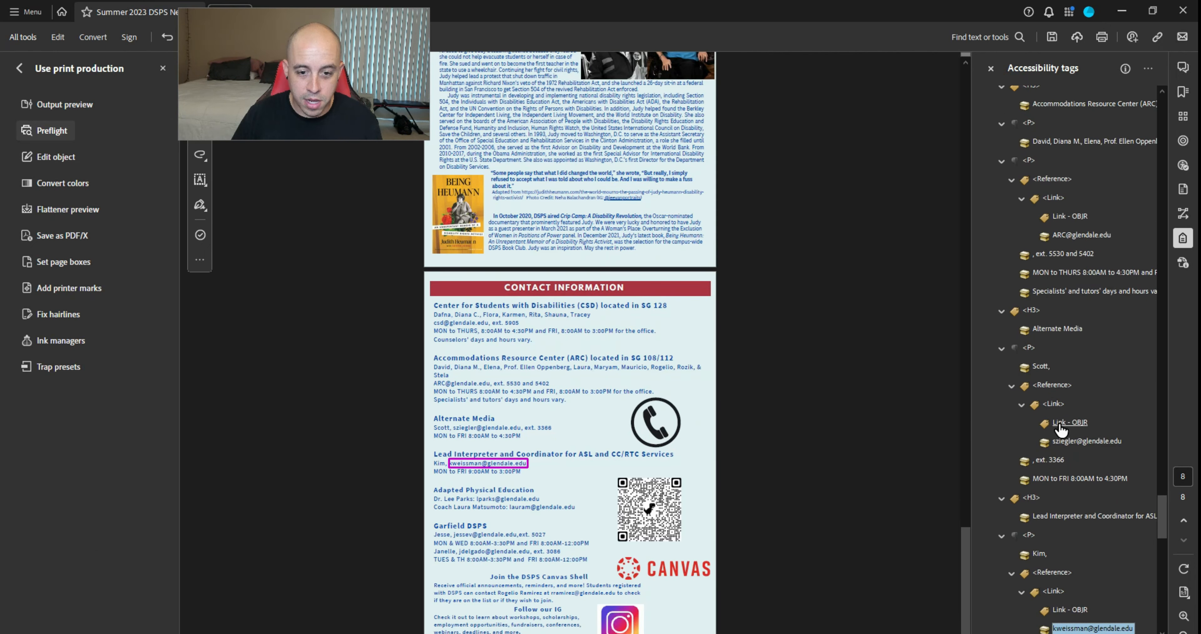
key("Down")
key("Down")
key("Down")
key("Down")
key("Down")
key("Down")
key("Down")
key("Down")
key("Down")
key("Down")
key("Down")
key("Down")
key("Down")
key("Down")
key("Down")
key("Down")
key("Down")
key("Down")
key("Down")
key("Down")
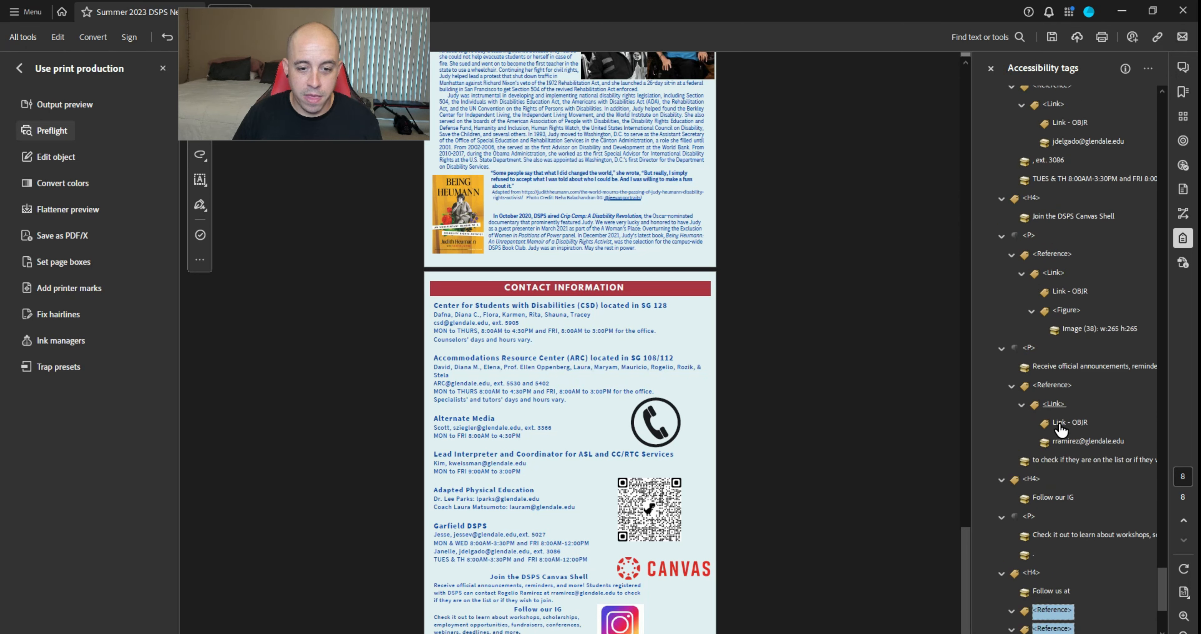
key("Down")
key("Down")
key("Up")
key("Up")
key("Up")
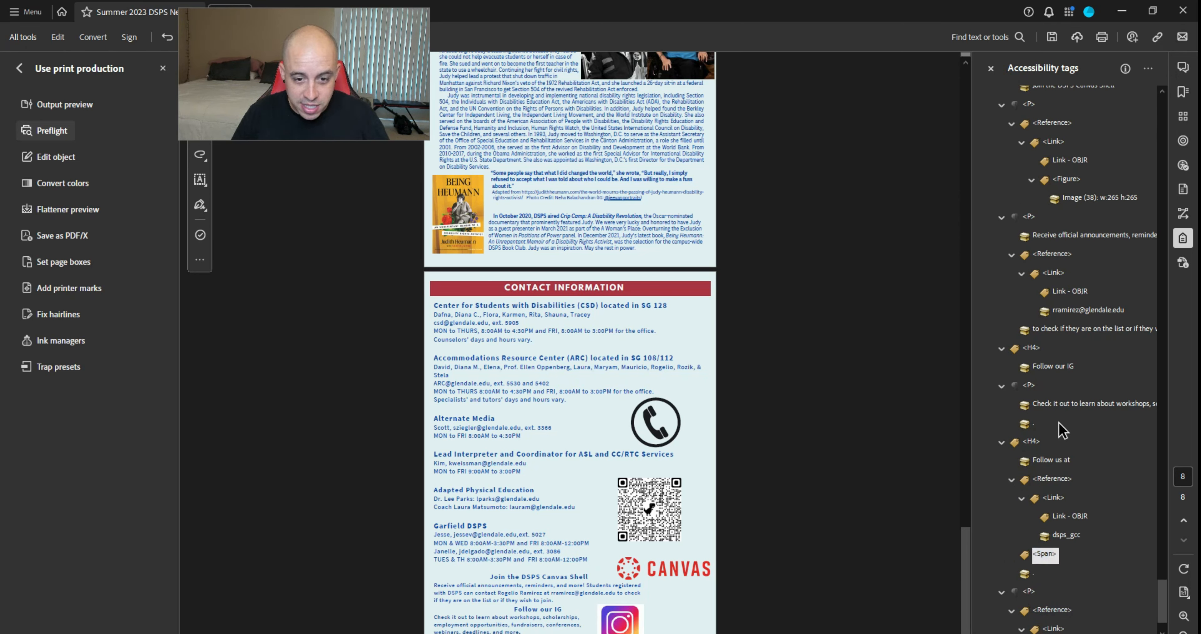
key("Down")
key("Down")
key("Down")
key("Down")
key("Down")
key("Down")
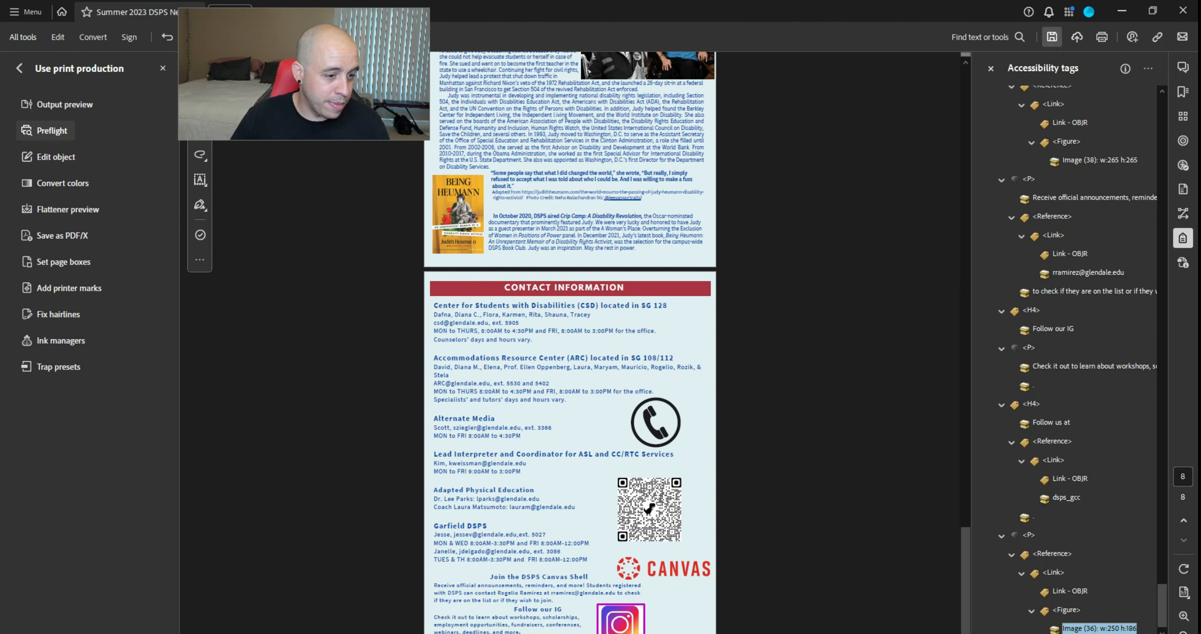
key("alt+Tab")
key("alt+Tab")
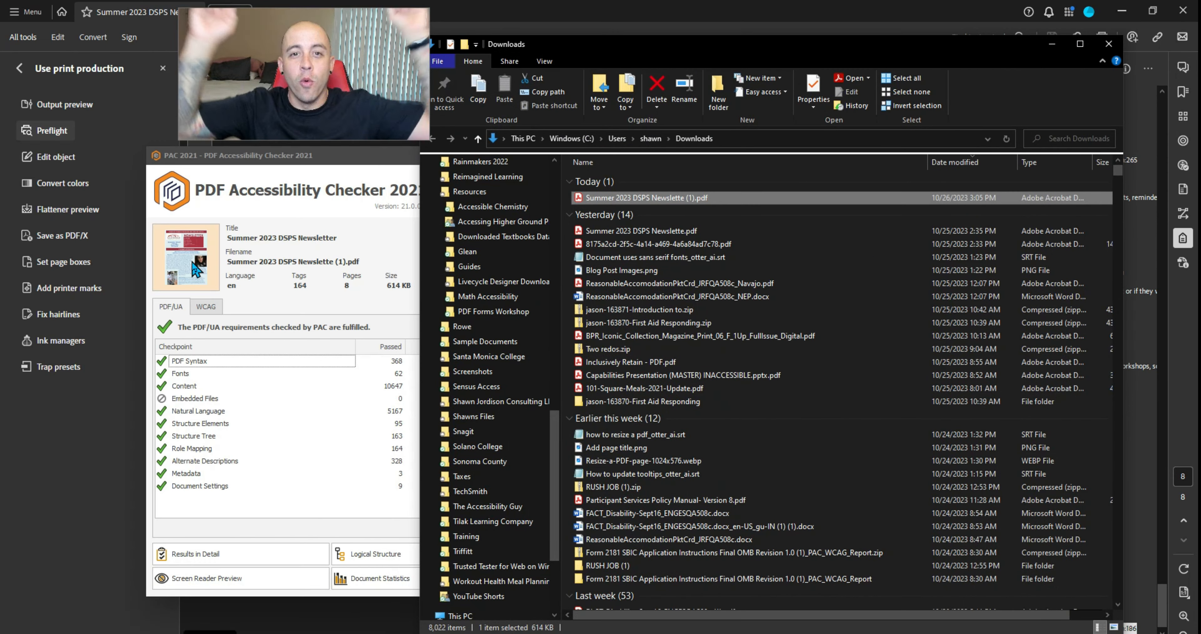